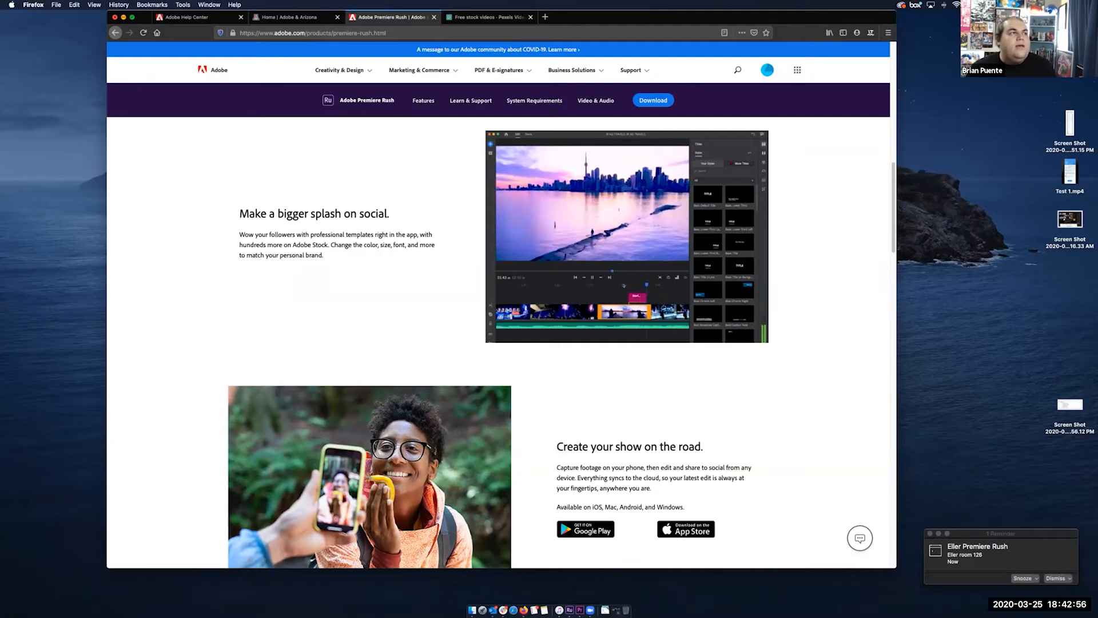
Step: Switch to Premiere Rush and play through the first two clips of the open sequence, returning the playhead to the start
{"action": "key", "text": "super+m"}
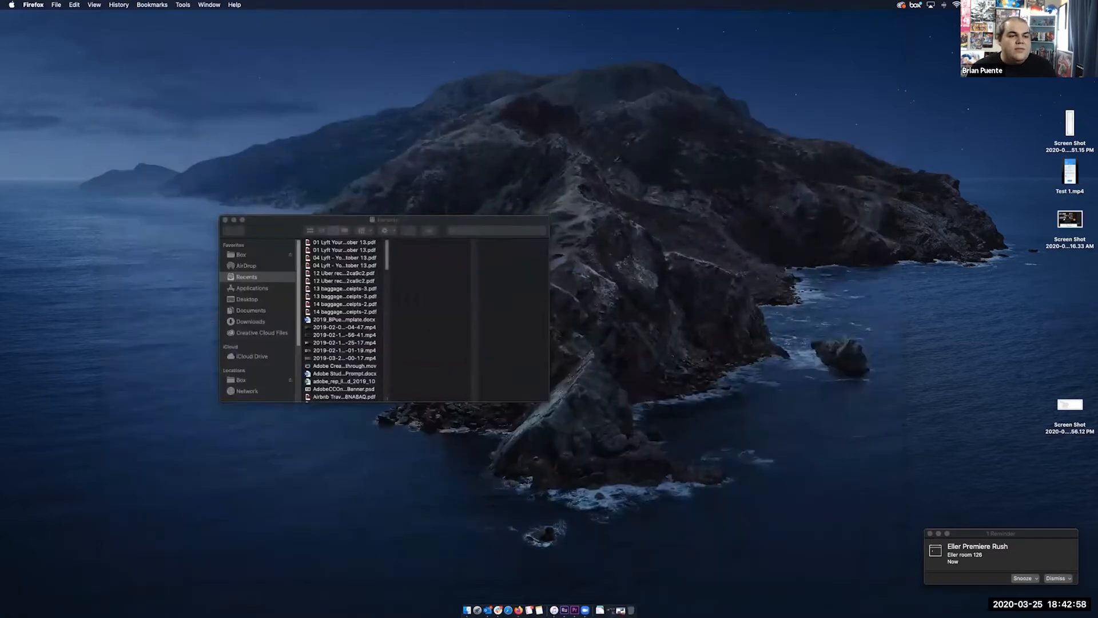
{"action": "left_click", "coordinate": [565, 609]}
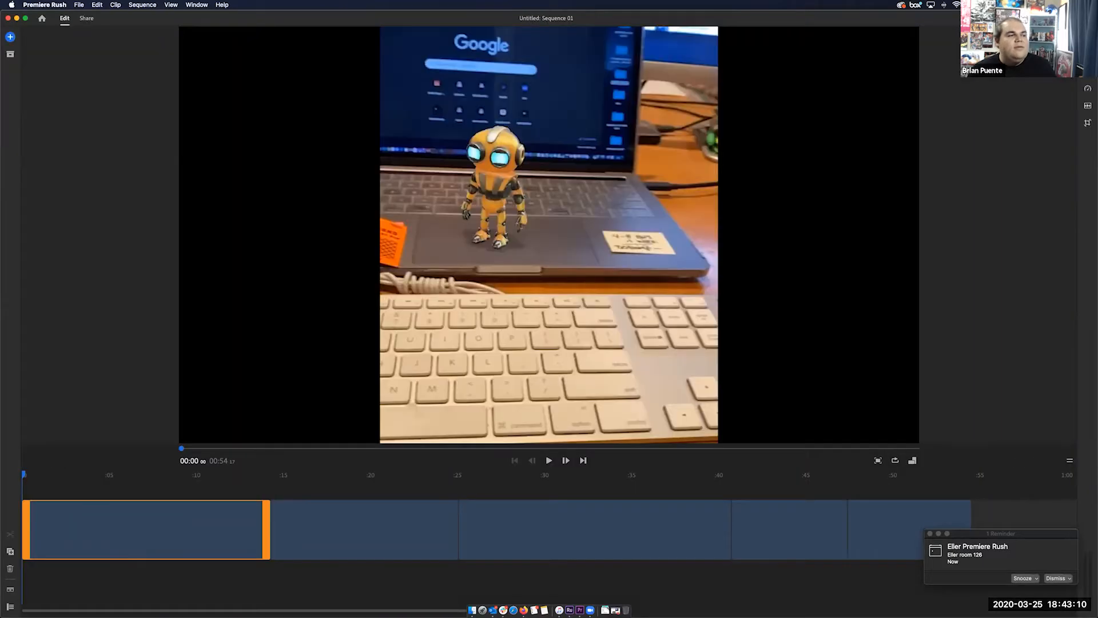
{"action": "left_click_drag", "start_coordinate": [23, 475], "coordinate": [221, 474]}
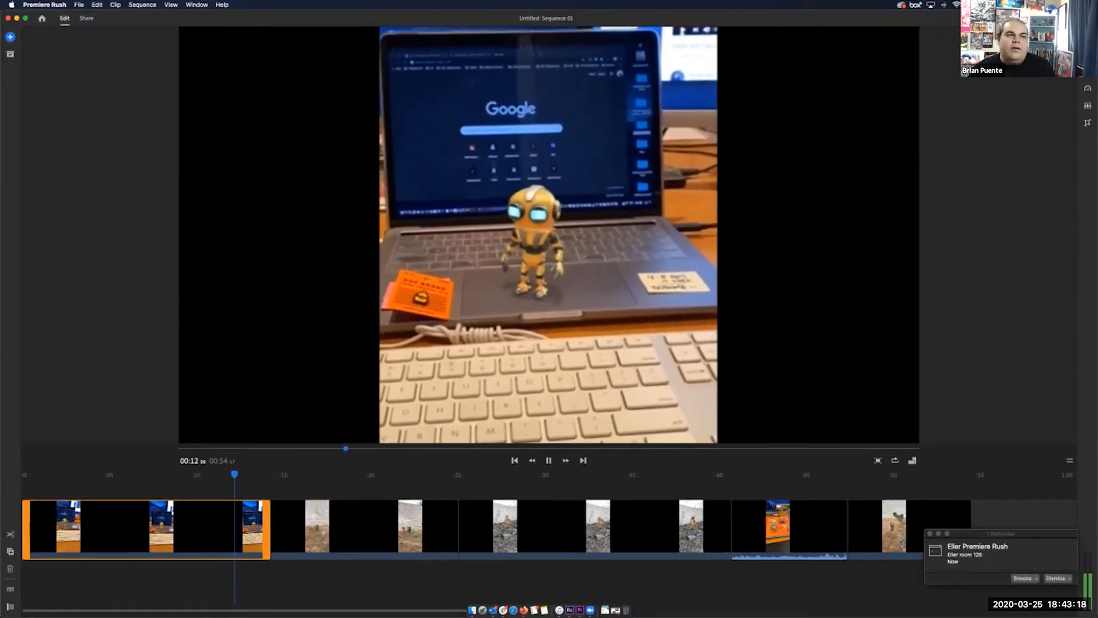
{"action": "key", "text": "space"}
{"action": "key", "text": "space"}
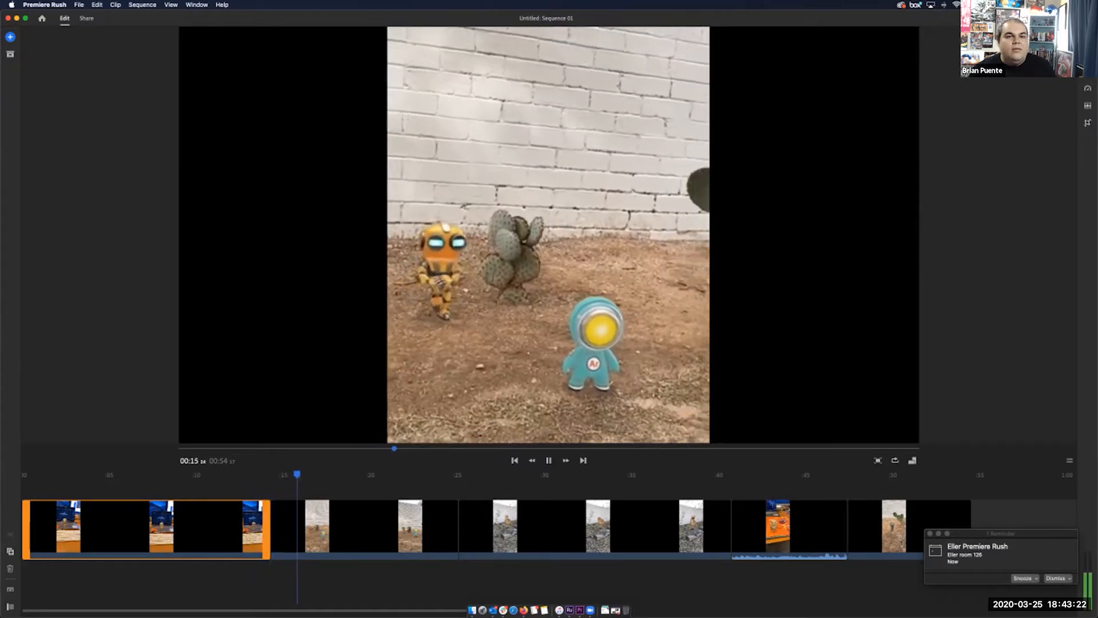
{"action": "key", "text": "space"}
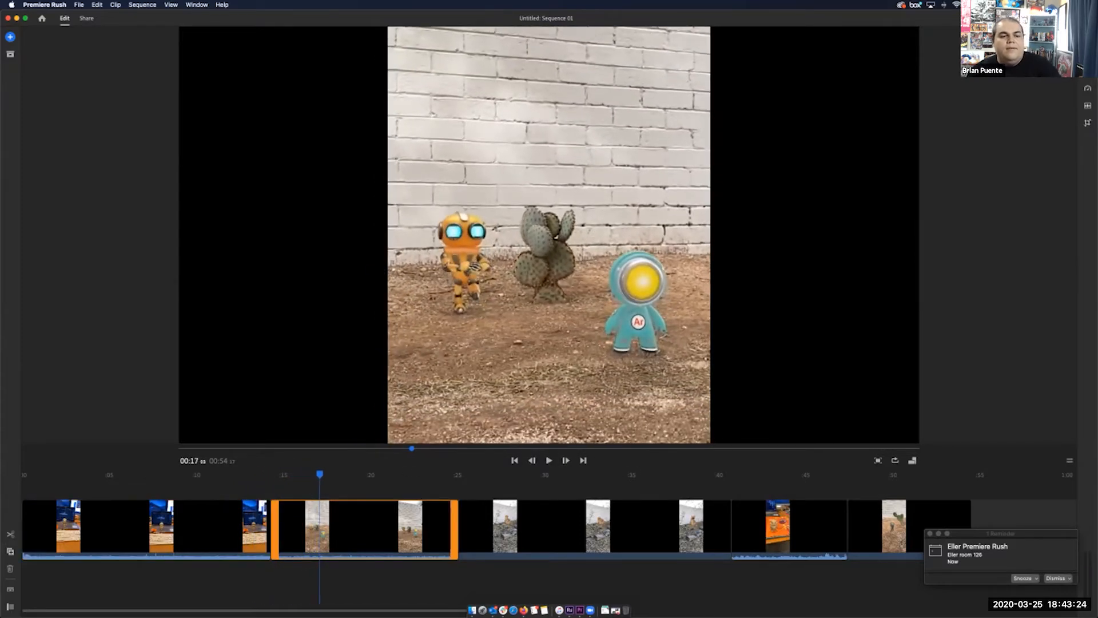
{"action": "key", "text": "space"}
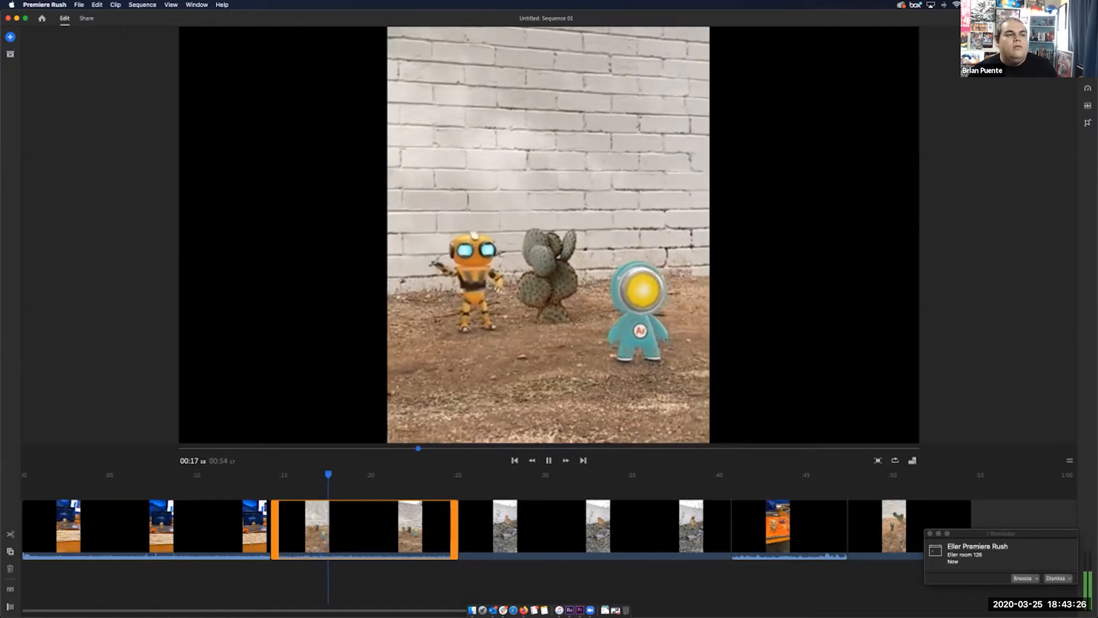
{"action": "key", "text": "space"}
{"action": "left_click_drag", "start_coordinate": [332, 474], "coordinate": [23, 474]}
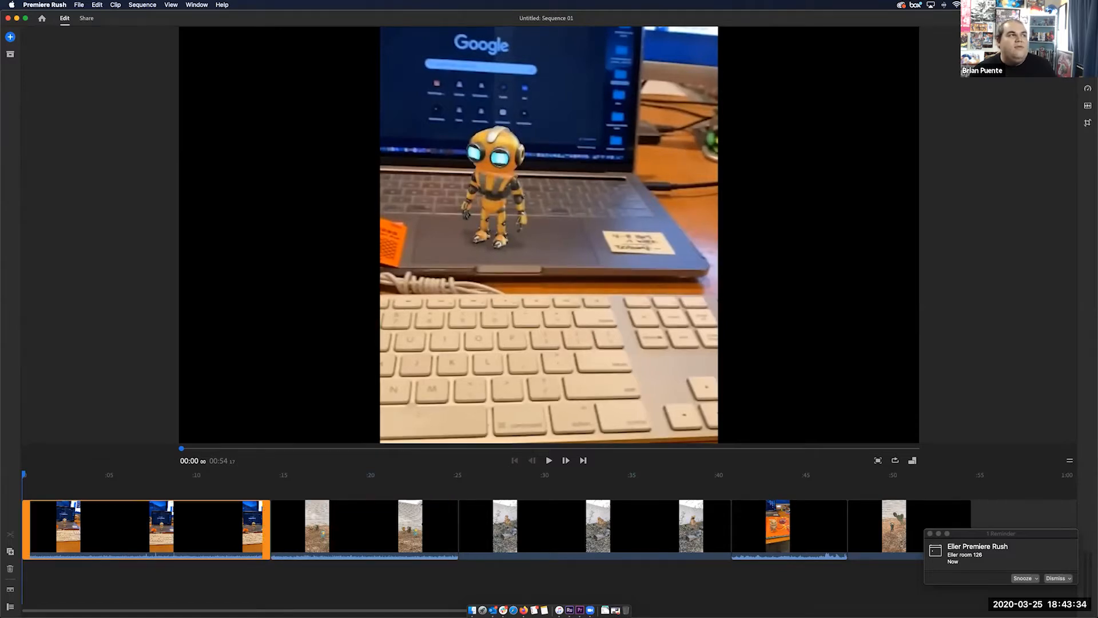
Step: Start a new project from the projects overview and open the Sample Media folder
{"action": "left_click", "coordinate": [42, 17]}
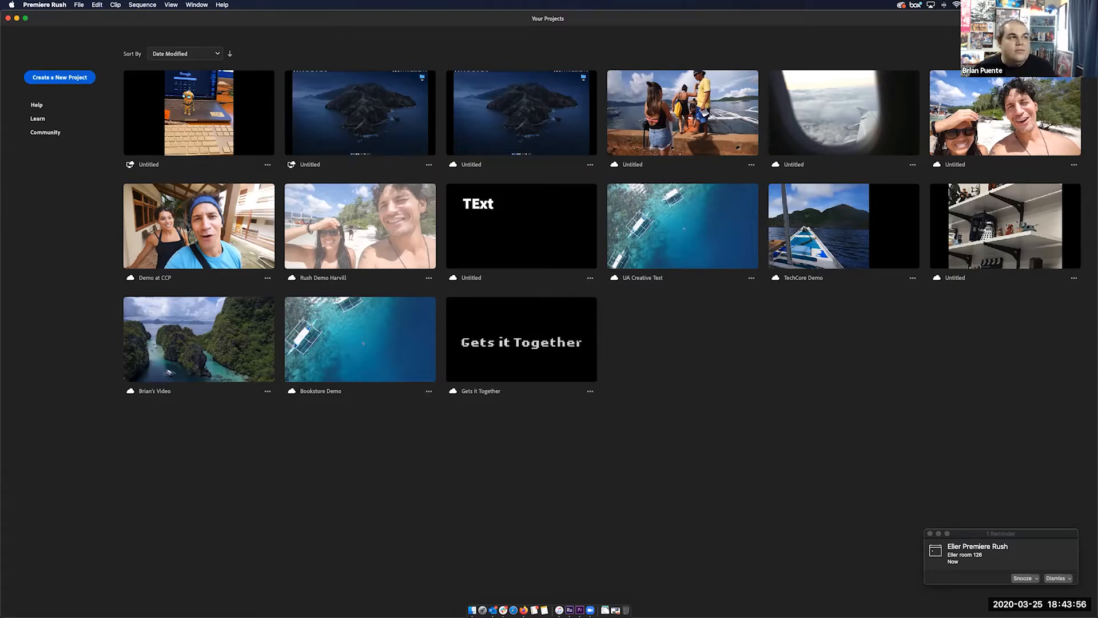
{"action": "left_click", "coordinate": [59, 77]}
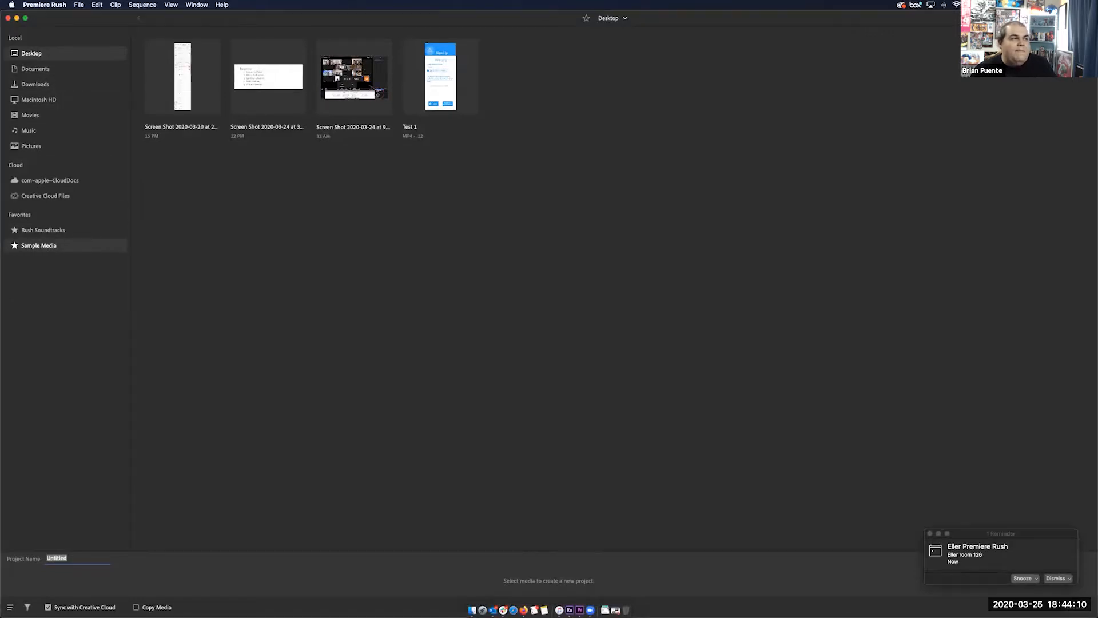
{"action": "left_click", "coordinate": [39, 246]}
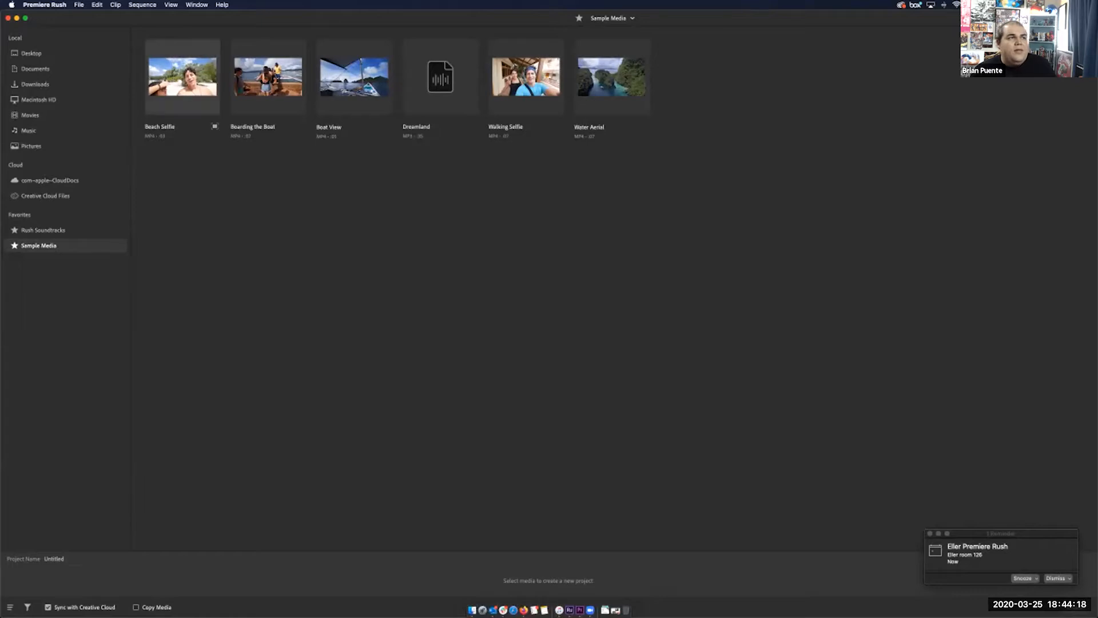
Step: Try selecting Beach Selfie, Boarding the Boat and Boat View in sequence, and deselect all three
{"action": "left_click", "coordinate": [182, 78]}
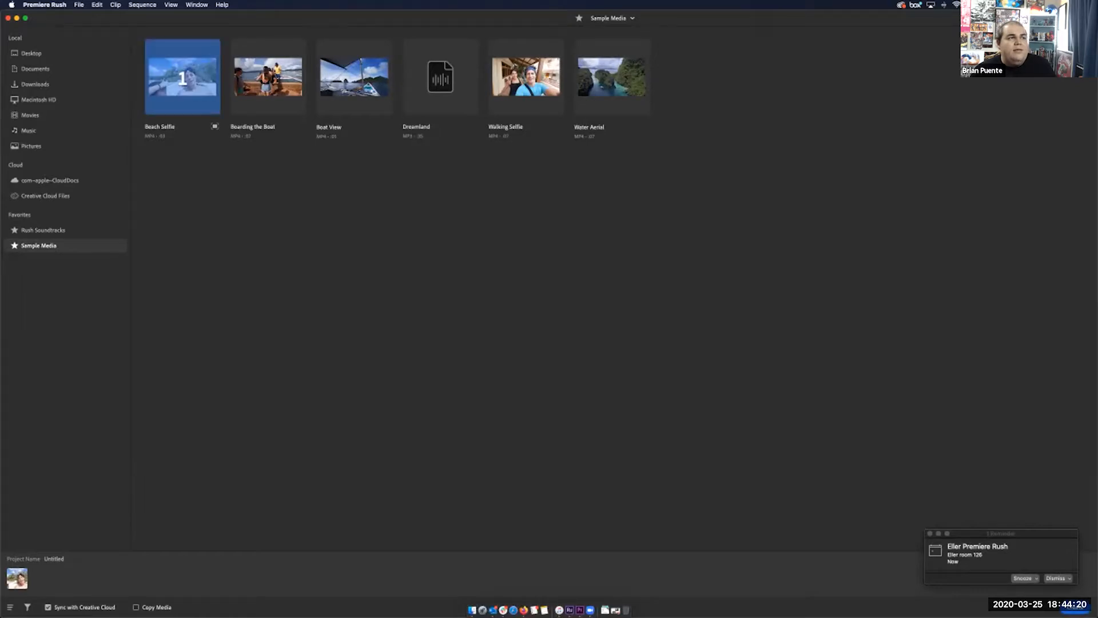
{"action": "left_click", "coordinate": [269, 77]}
{"action": "left_click", "coordinate": [355, 77]}
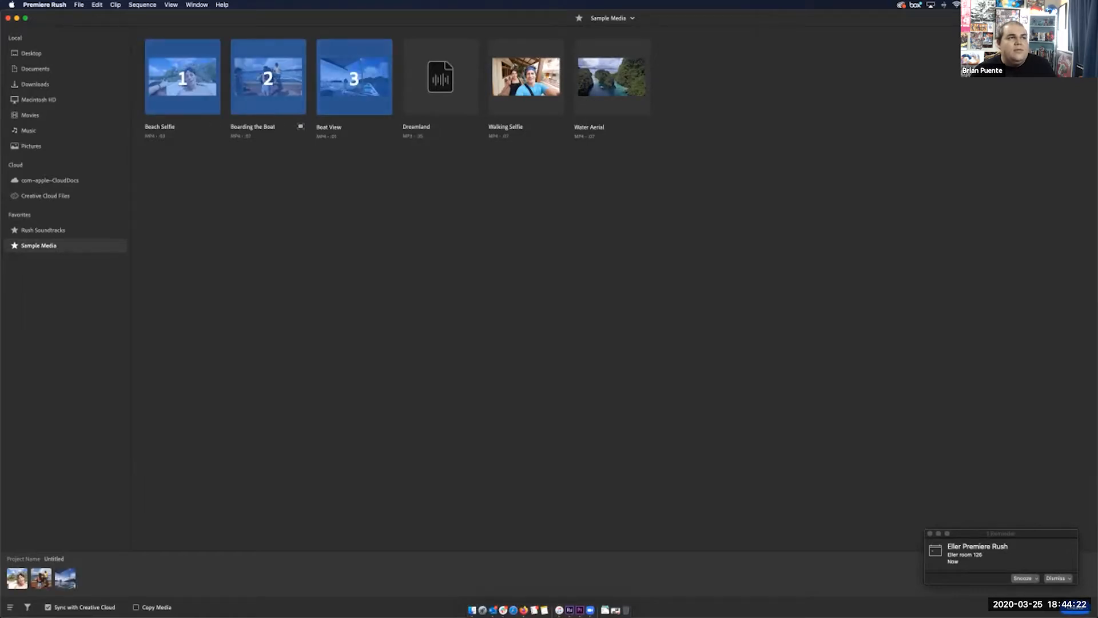
{"action": "left_click", "coordinate": [268, 78]}
{"action": "left_click", "coordinate": [183, 77]}
{"action": "left_click", "coordinate": [355, 78]}
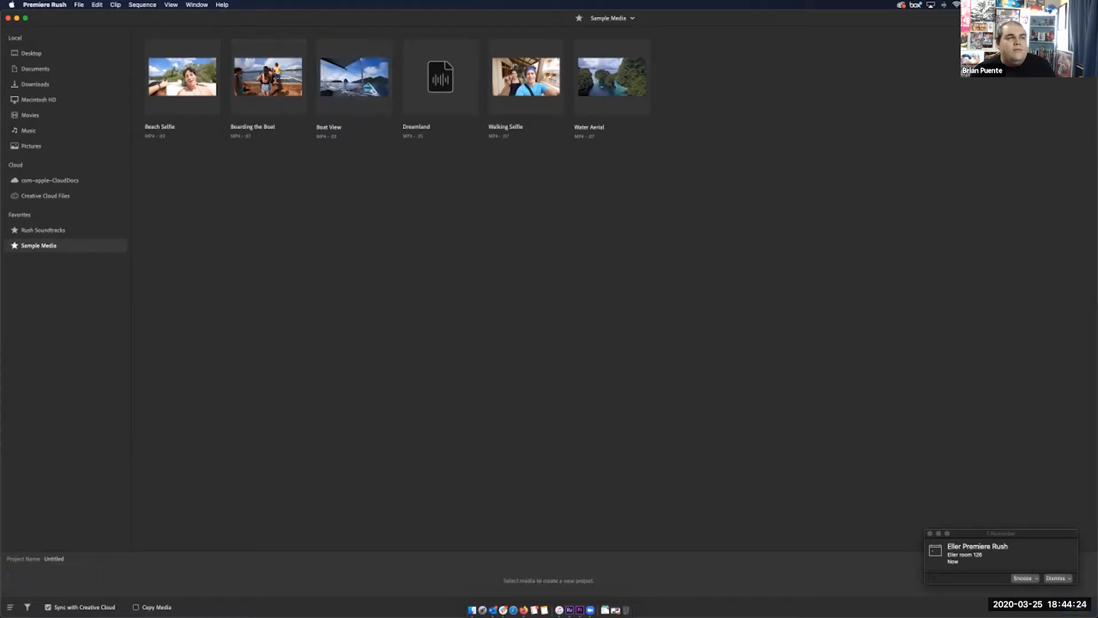
Step: Select the Beach Selfie clip as the first media item for the new project
{"action": "left_click", "coordinate": [183, 77]}
{"action": "left_click", "coordinate": [182, 78]}
{"action": "left_click", "coordinate": [182, 77]}
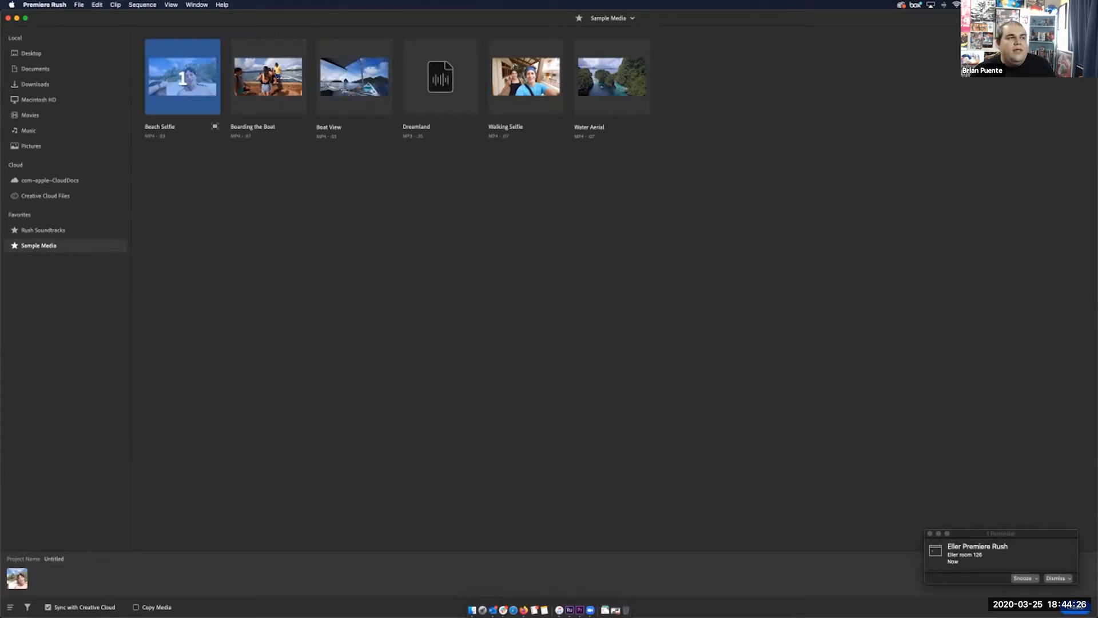
{"action": "left_click", "coordinate": [182, 78]}
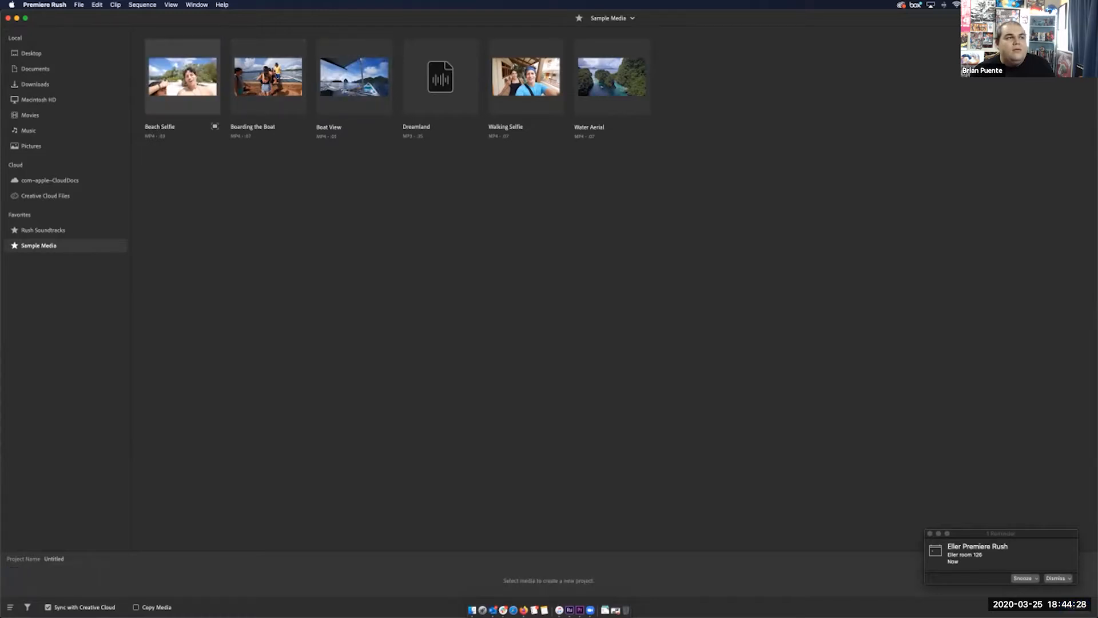
{"action": "left_click", "coordinate": [182, 78]}
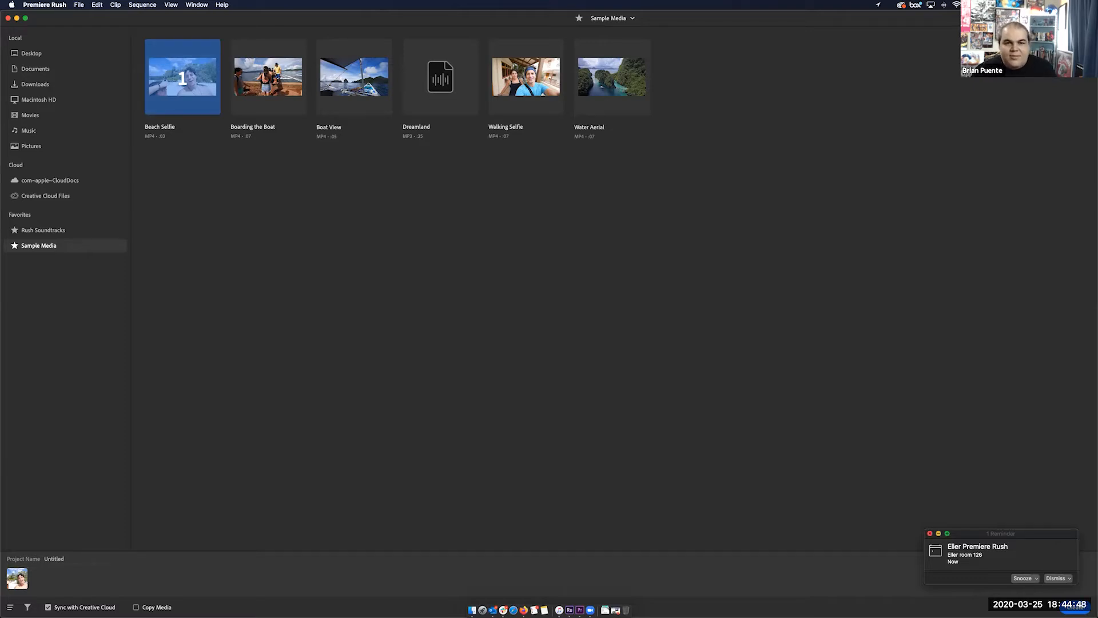
Step: Dismiss all Outlook reminders, and quit Outlook and the app beside it in the Dock
{"action": "left_click", "coordinate": [930, 533]}
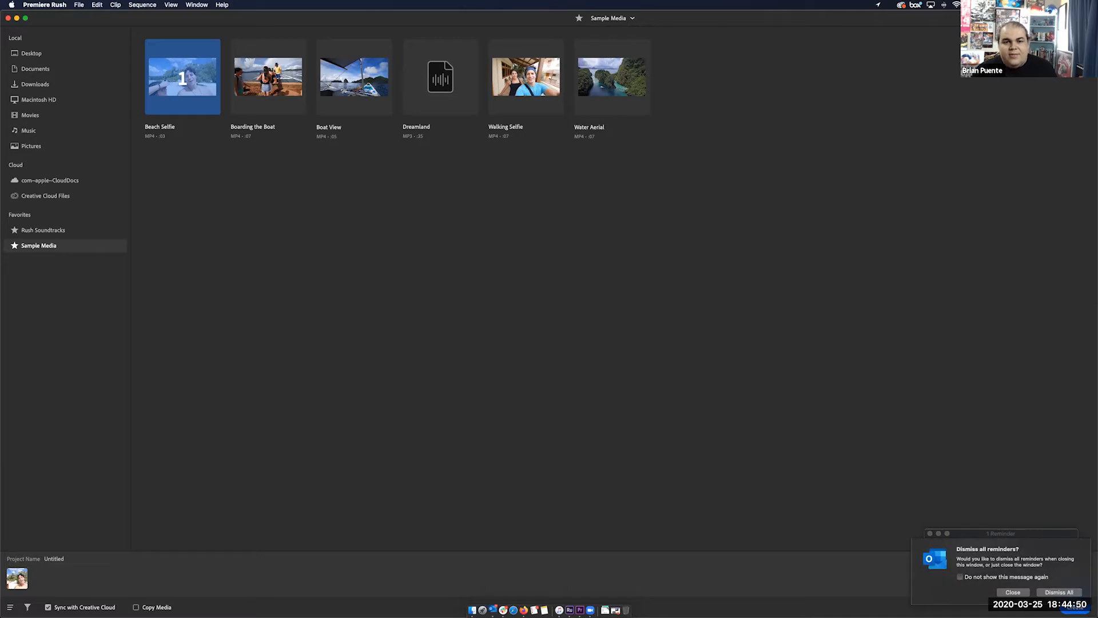
{"action": "left_click", "coordinate": [1057, 591]}
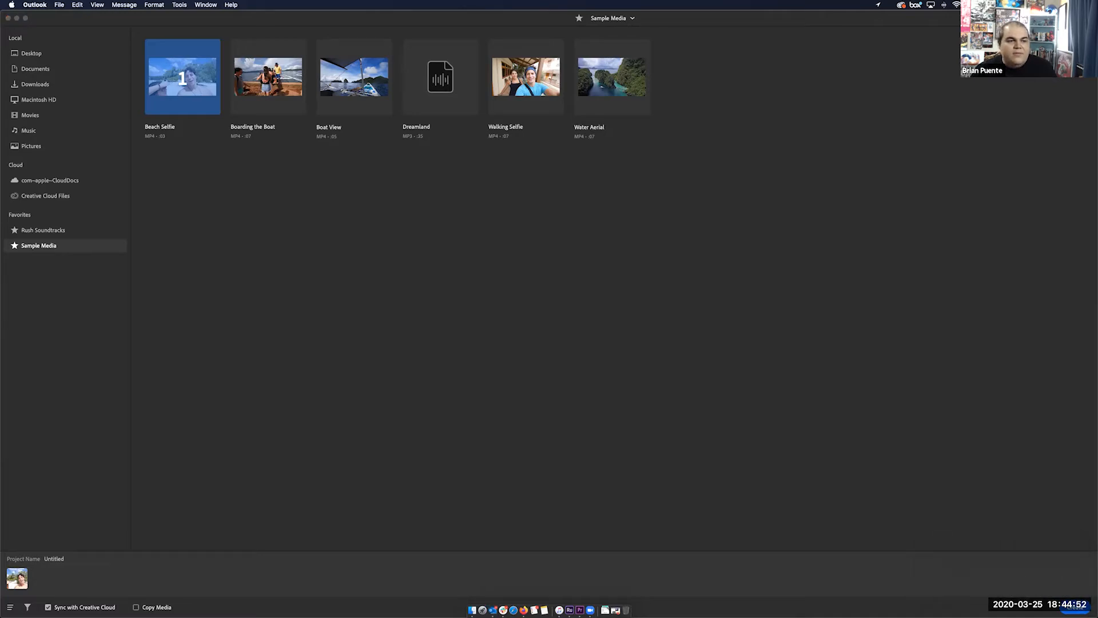
{"action": "right_click", "coordinate": [493, 610]}
{"action": "left_click", "coordinate": [496, 589]}
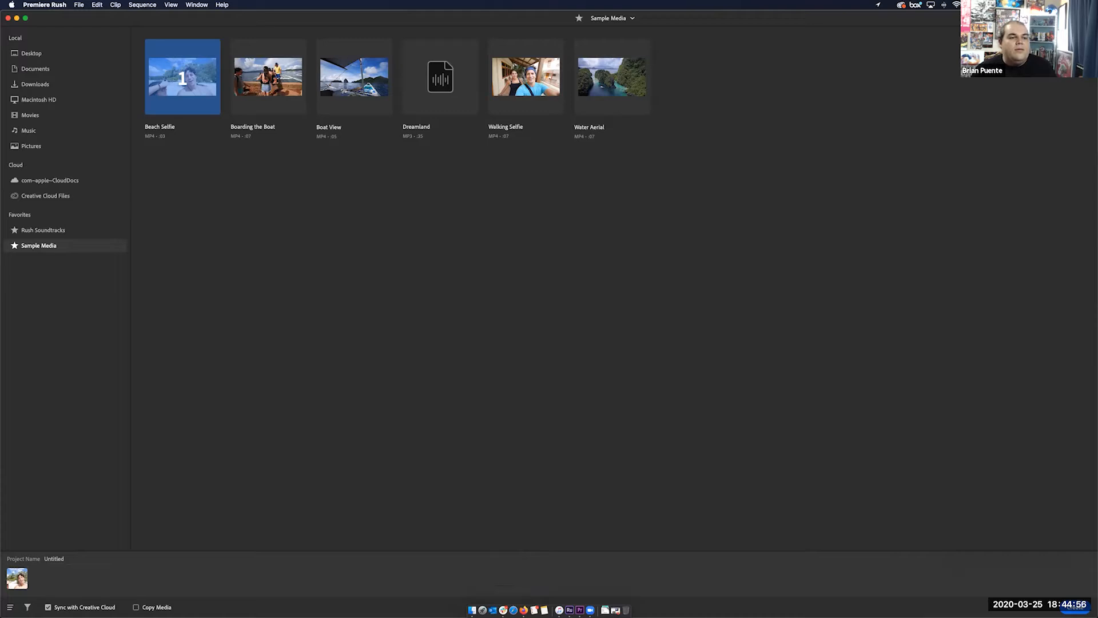
{"action": "right_click", "coordinate": [503, 610]}
{"action": "left_click", "coordinate": [509, 589]}
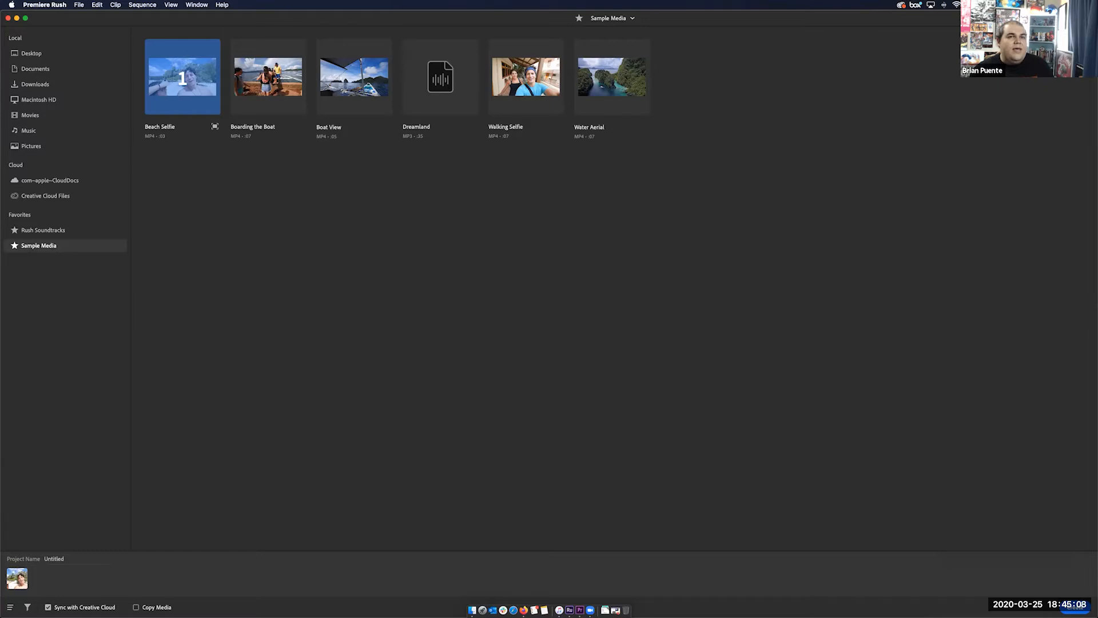
Step: Open the large preview of the Beach Selfie clip, play part of it and scrub back near its beginning
{"action": "left_click", "coordinate": [215, 126]}
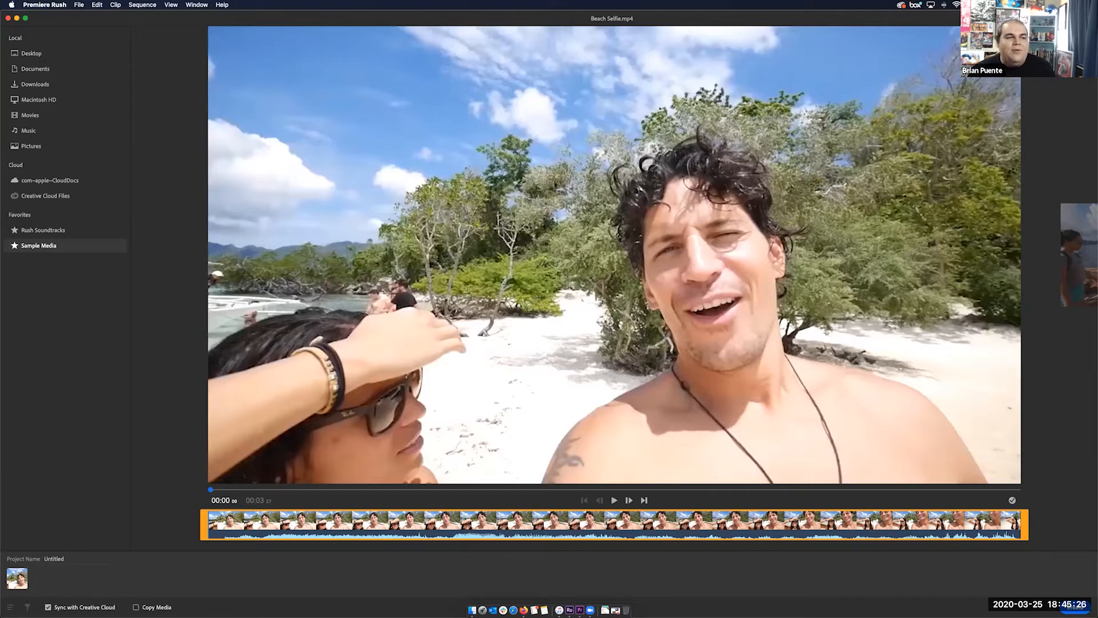
{"action": "key", "text": "space"}
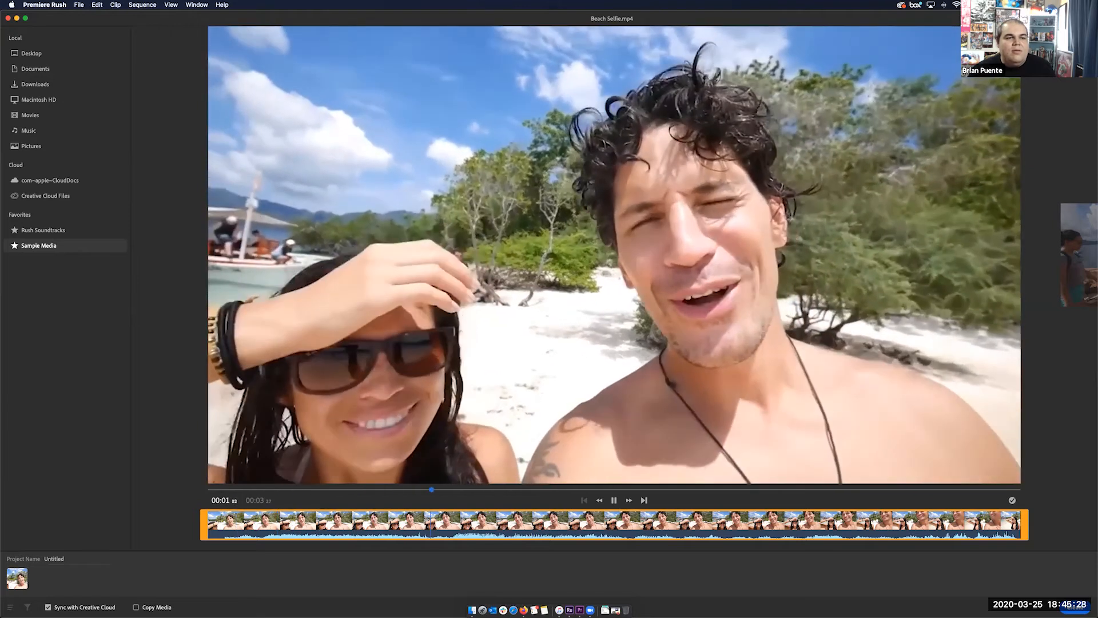
{"action": "key", "text": "space"}
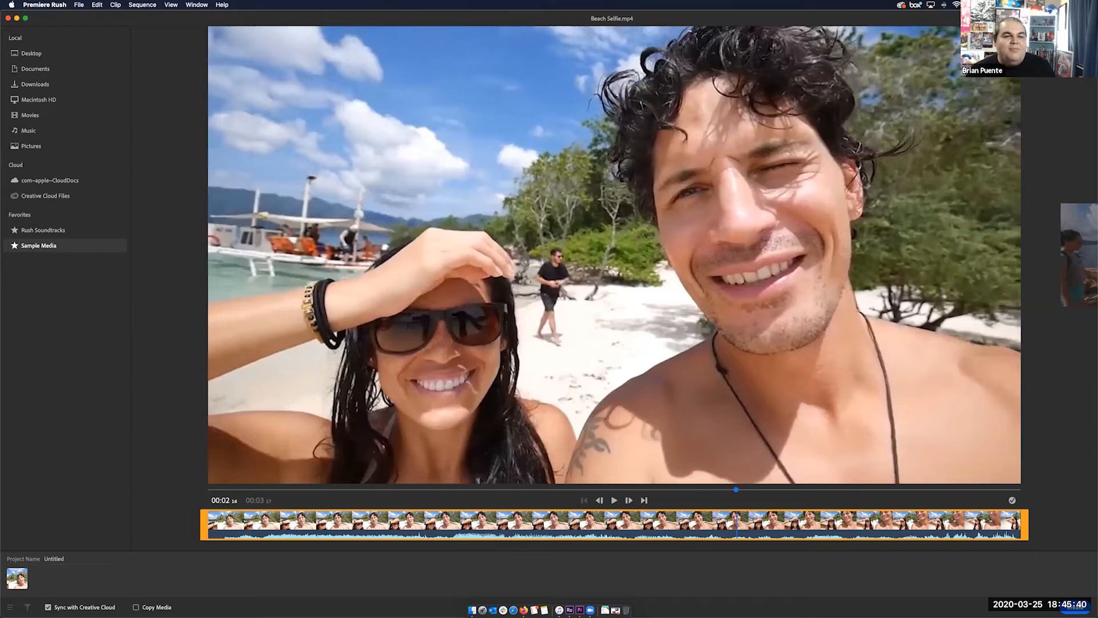
{"action": "left_click_drag", "start_coordinate": [736, 489], "coordinate": [252, 490]}
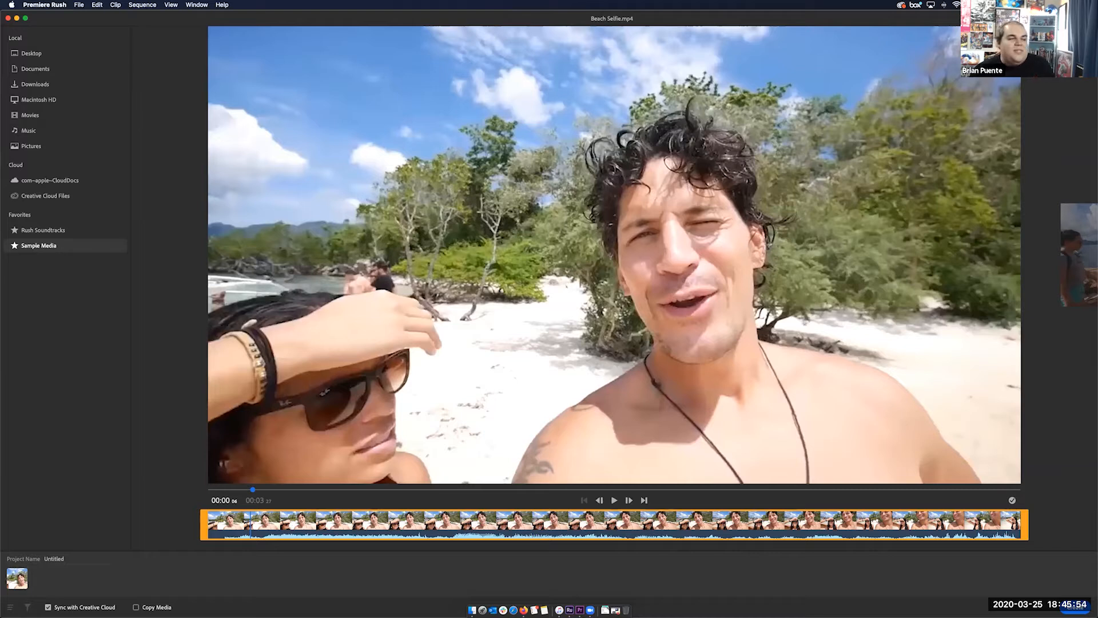
Step: Trim the Beach Selfie clip to start at about 00:00:18 and end slightly earlier, play the trimmed range and close the preview
{"action": "left_click_drag", "start_coordinate": [204, 525], "coordinate": [330, 524]}
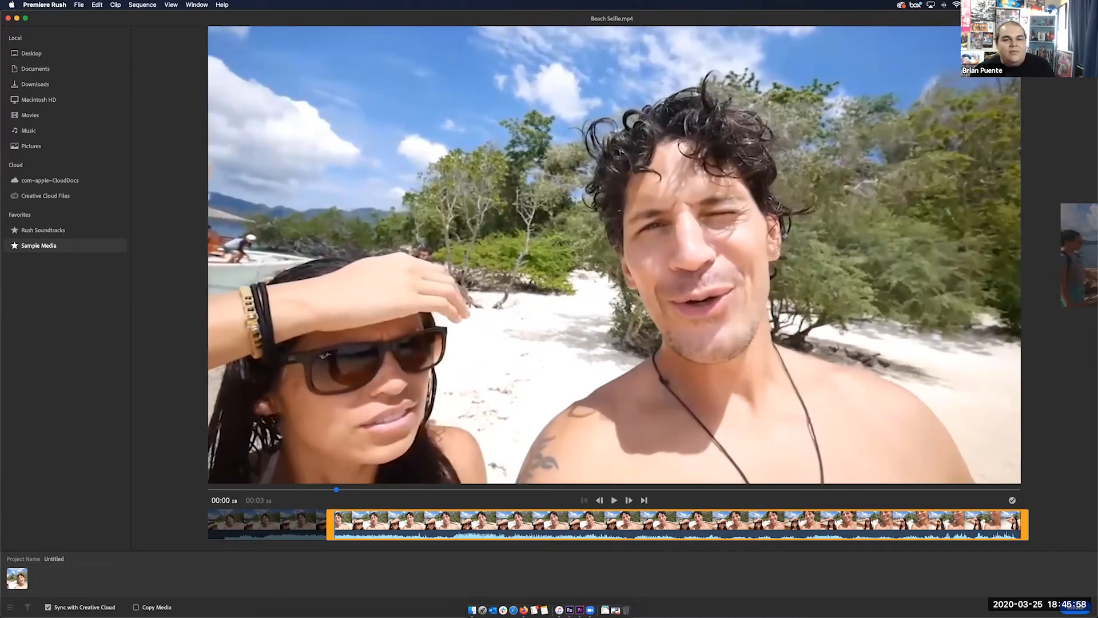
{"action": "left_click_drag", "start_coordinate": [1028, 524], "coordinate": [944, 524]}
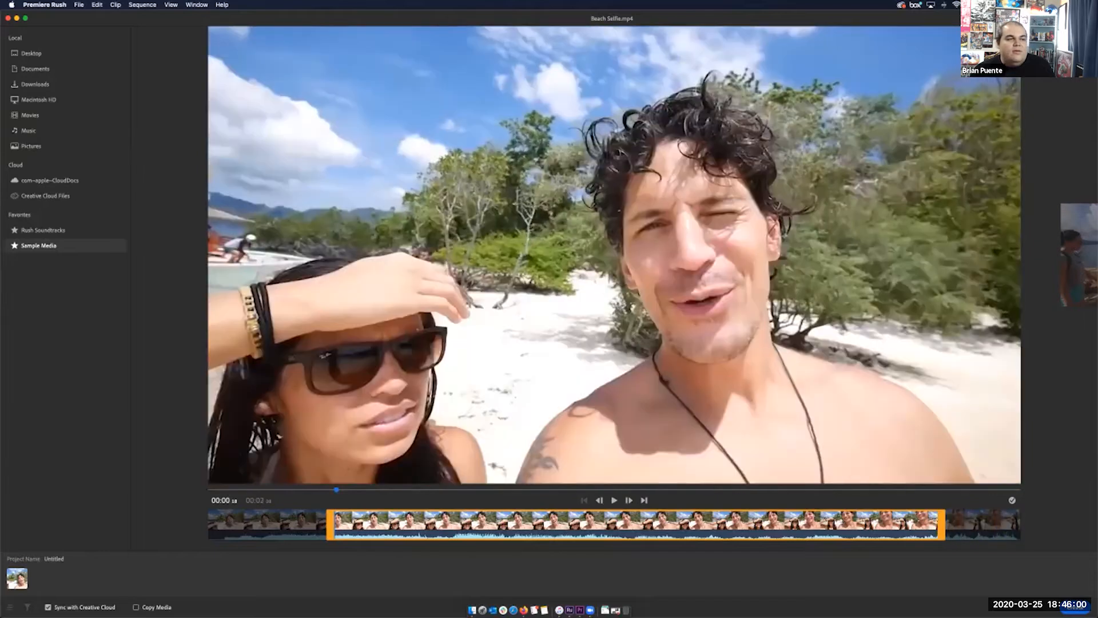
{"action": "key", "text": "space"}
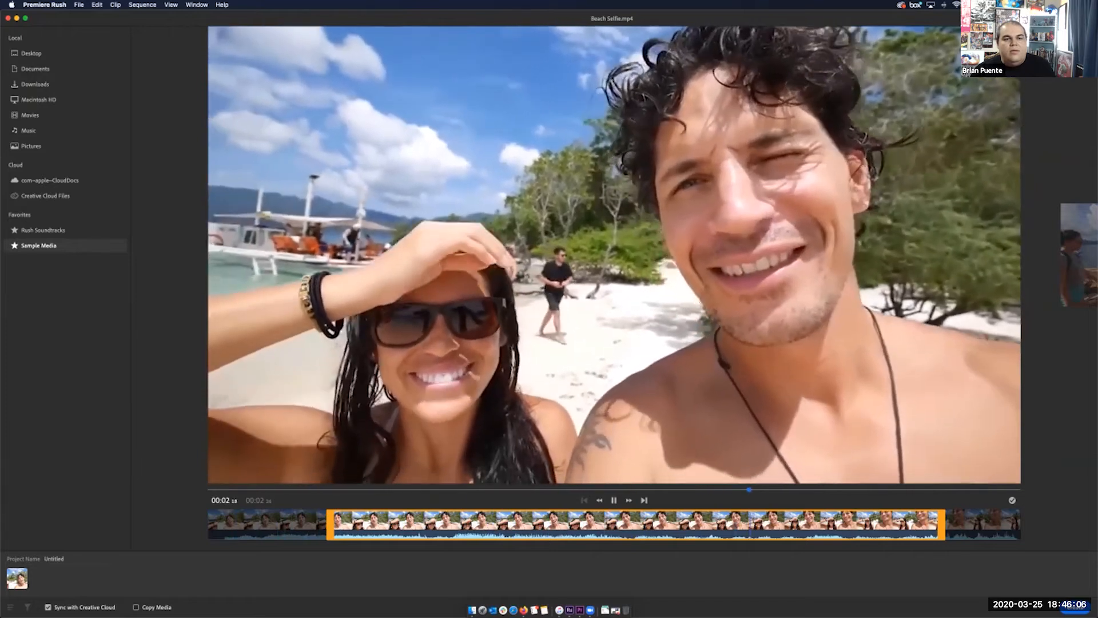
{"action": "key", "text": "space"}
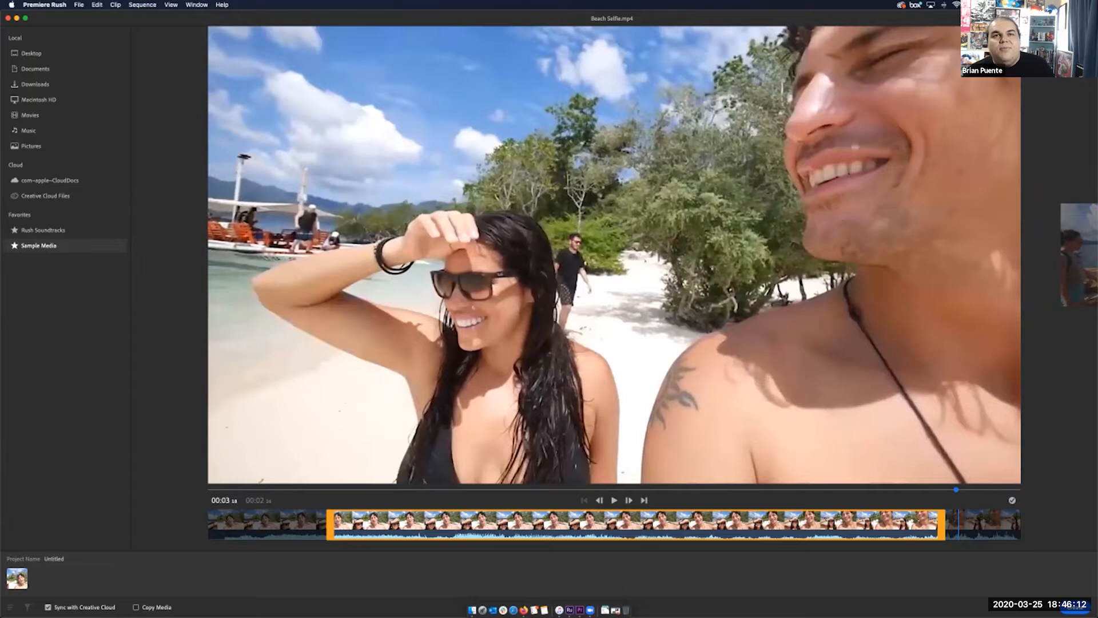
{"action": "key", "text": "Escape"}
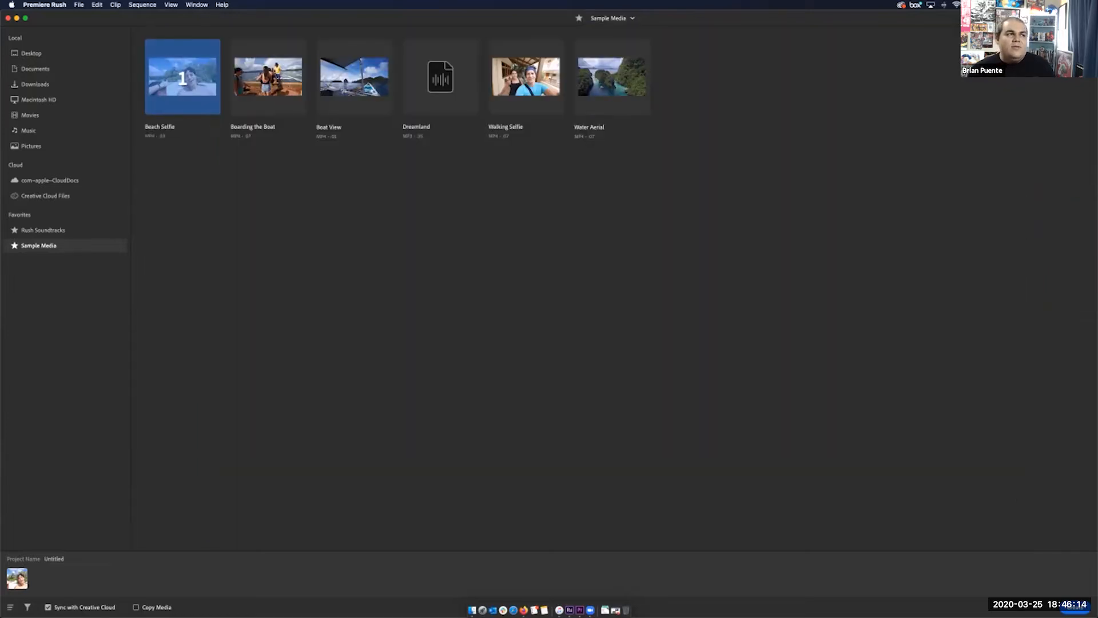
Step: Add Walking Selfie as the second clip and Boat View as the third, leaving Boarding the Boat out of the selection
{"action": "left_click", "coordinate": [268, 77]}
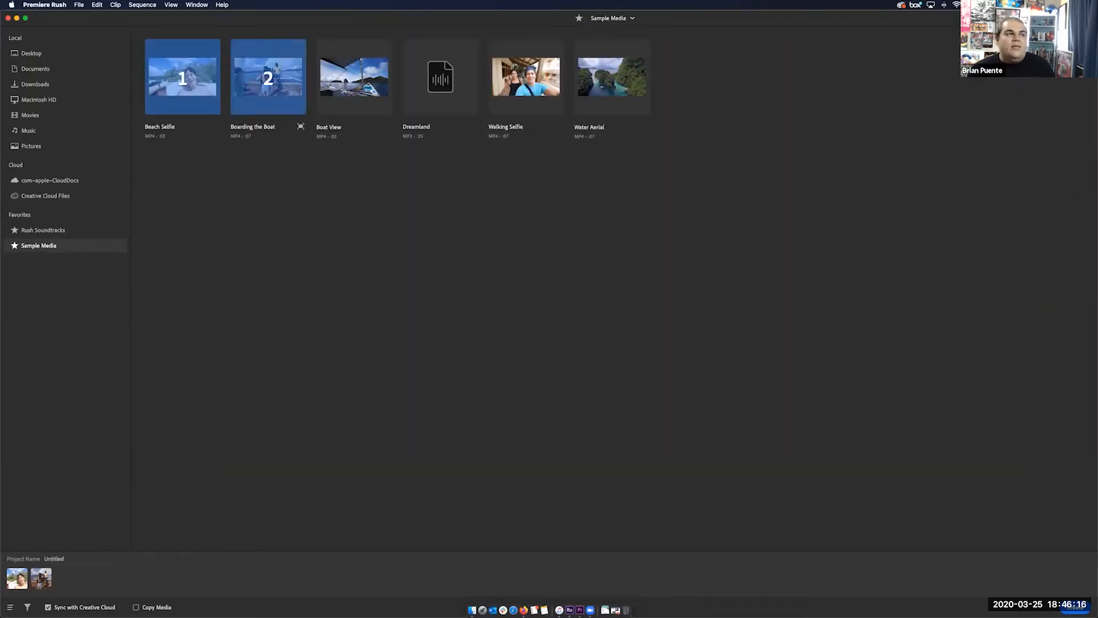
{"action": "left_click", "coordinate": [268, 77]}
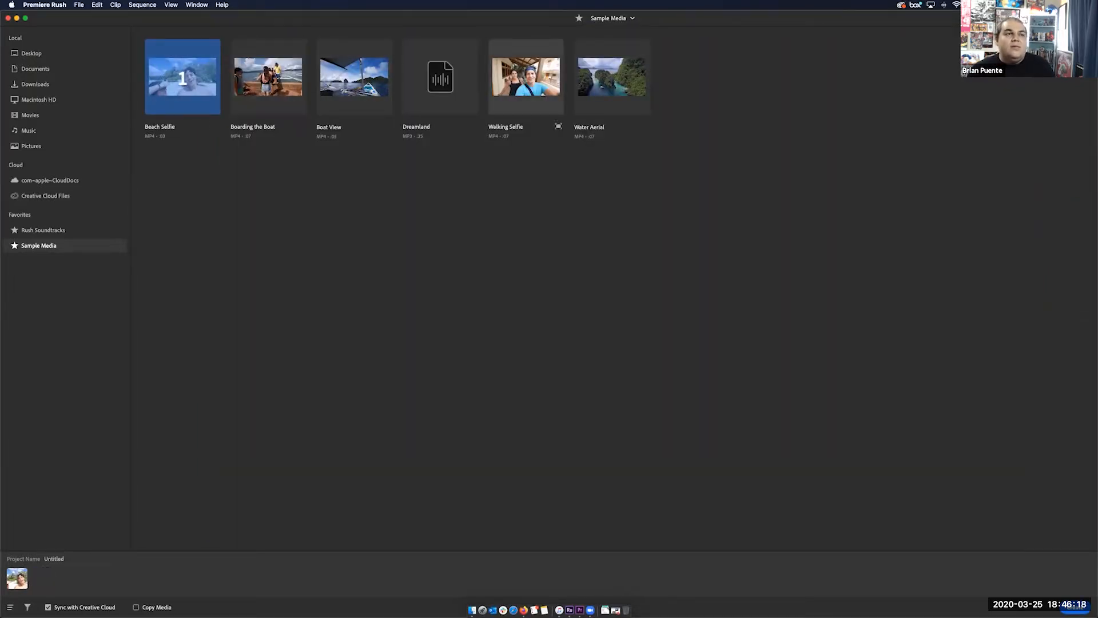
{"action": "left_click", "coordinate": [526, 77]}
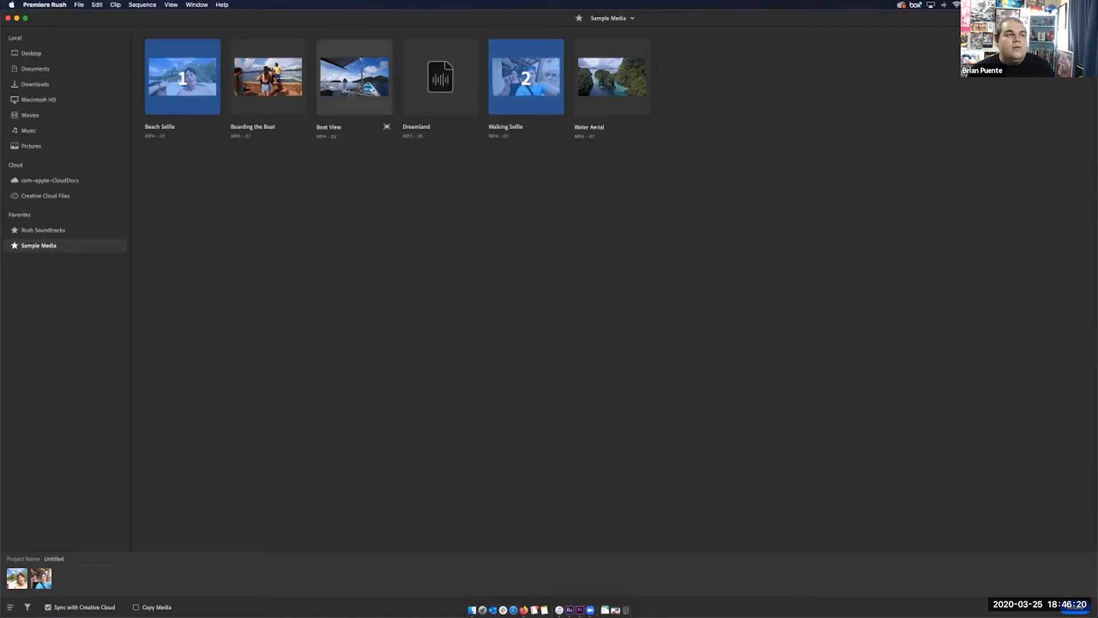
{"action": "left_click", "coordinate": [354, 77]}
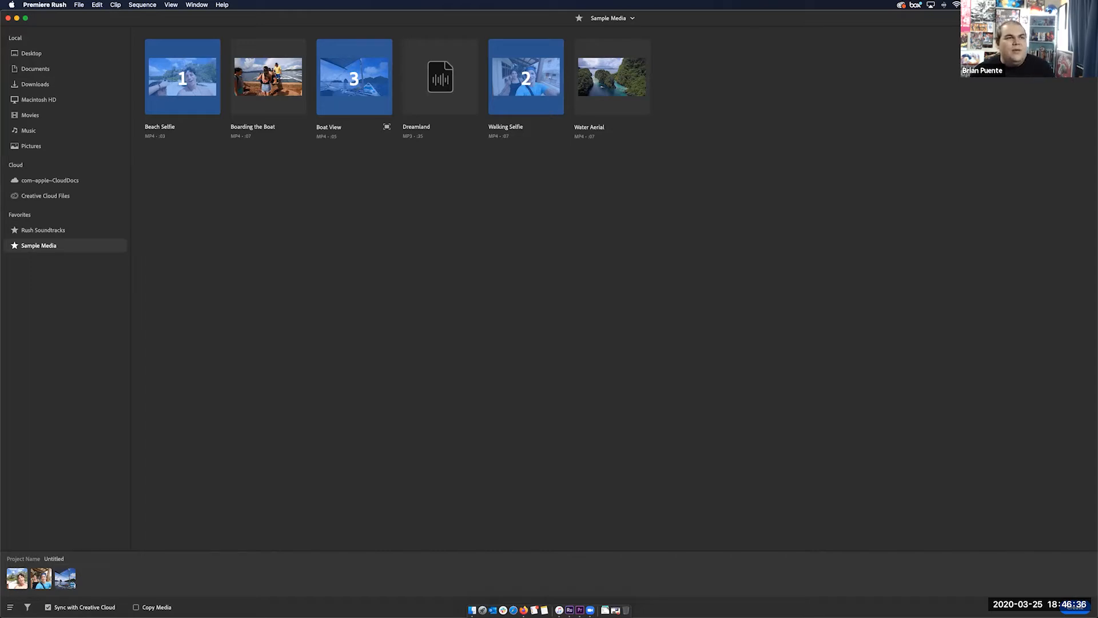
Step: Preview the Boat View clip, trim it to start at about 00:00:13 and end slightly earlier, and close the preview
{"action": "left_click", "coordinate": [387, 127]}
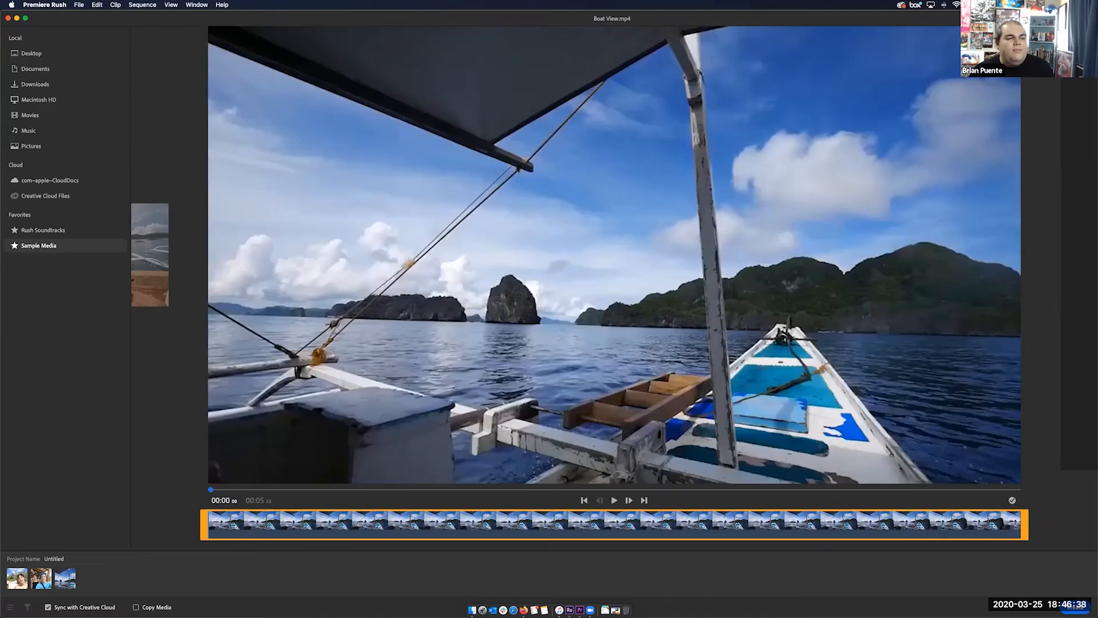
{"action": "left_click_drag", "start_coordinate": [204, 525], "coordinate": [266, 524]}
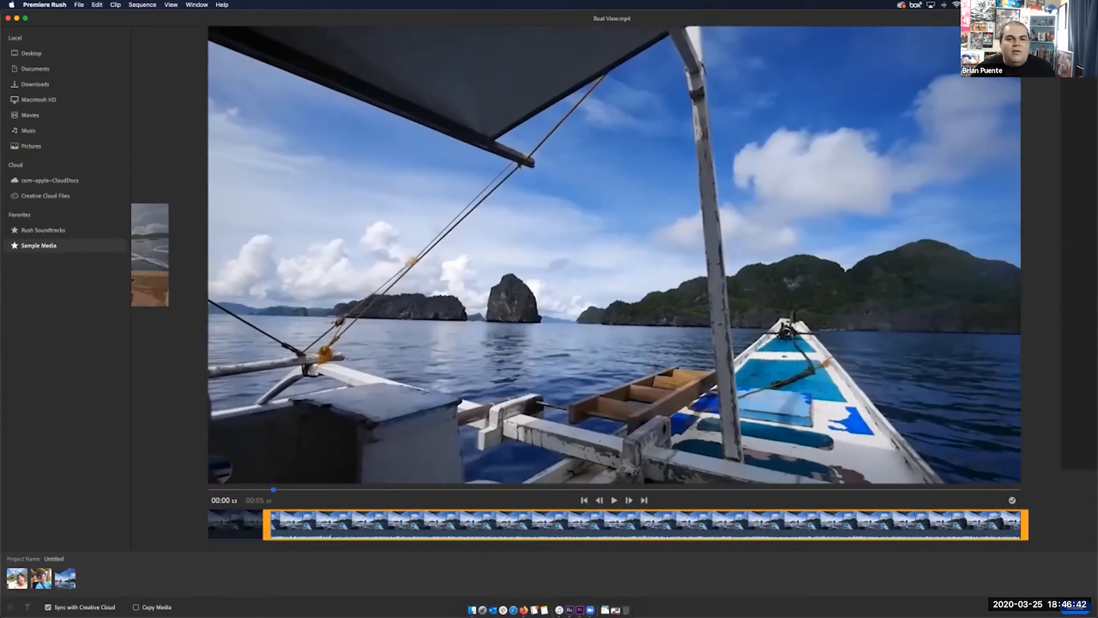
{"action": "left_click_drag", "start_coordinate": [1025, 524], "coordinate": [961, 524]}
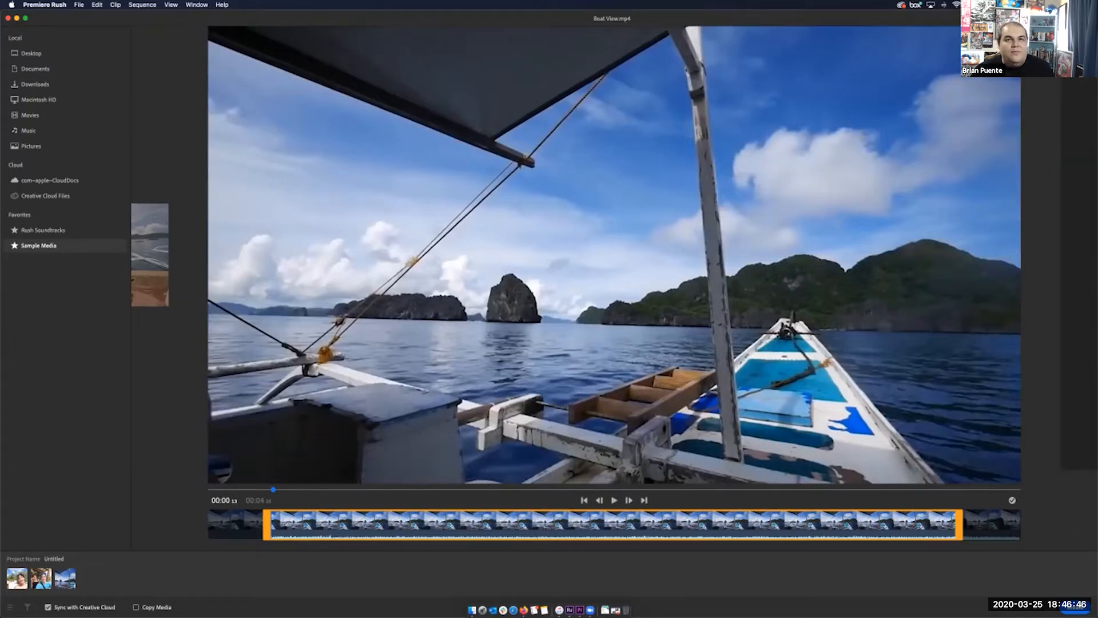
{"action": "key", "text": "Escape"}
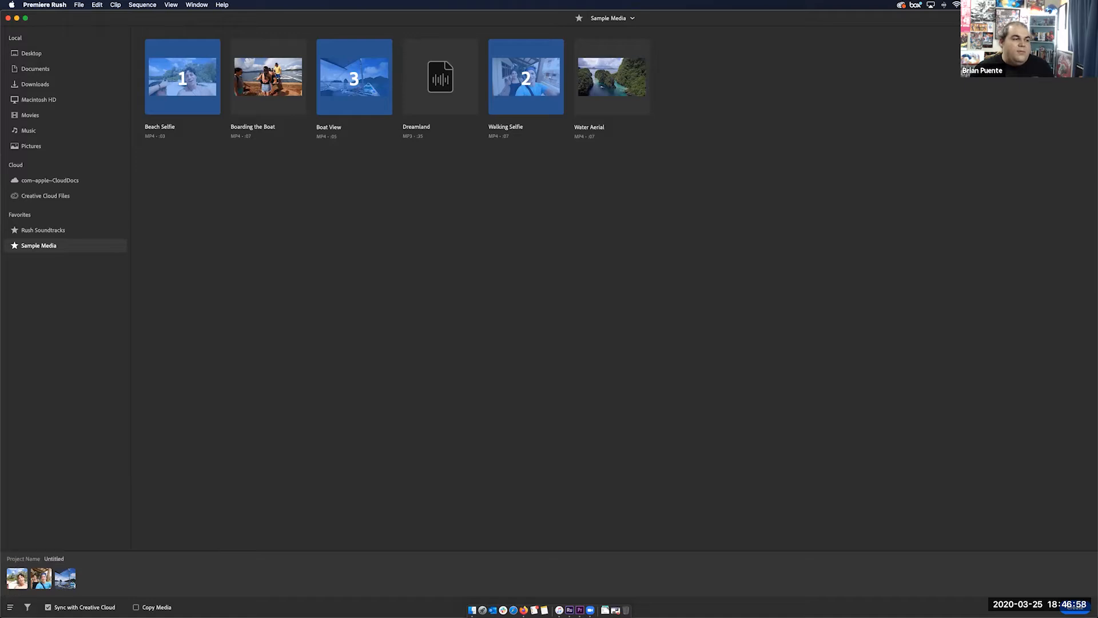
Step: Name the project "Level Up Workshop Demo" and create it from the three selected clips
{"action": "left_click", "coordinate": [54, 558]}
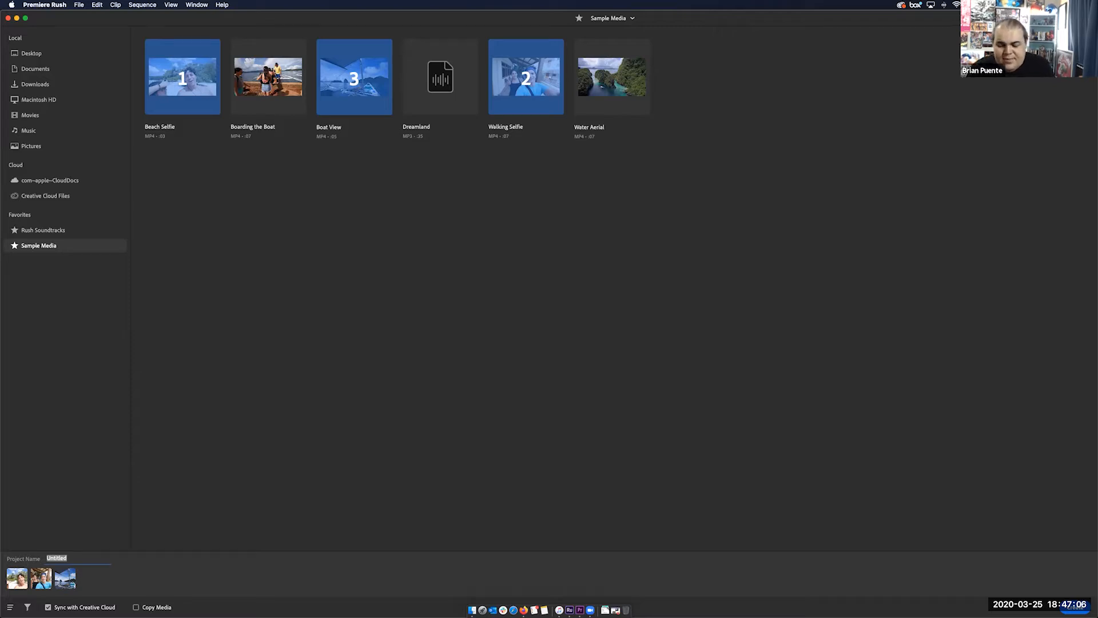
{"action": "type", "text": "T"}
{"action": "key", "text": "BackSpace"}
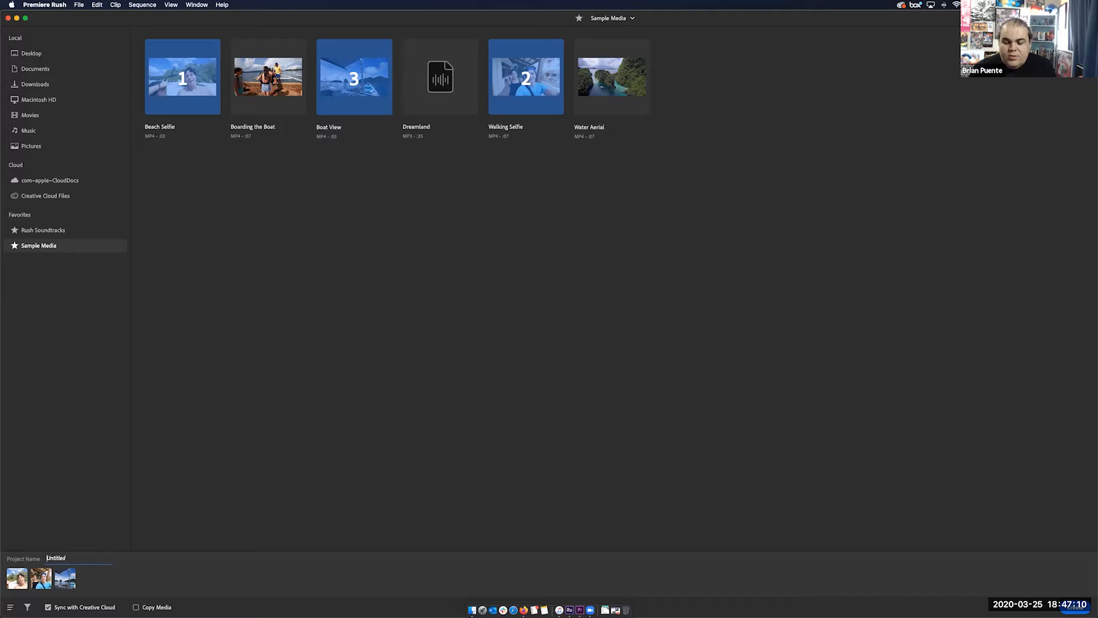
{"action": "type", "text": "Level U"}
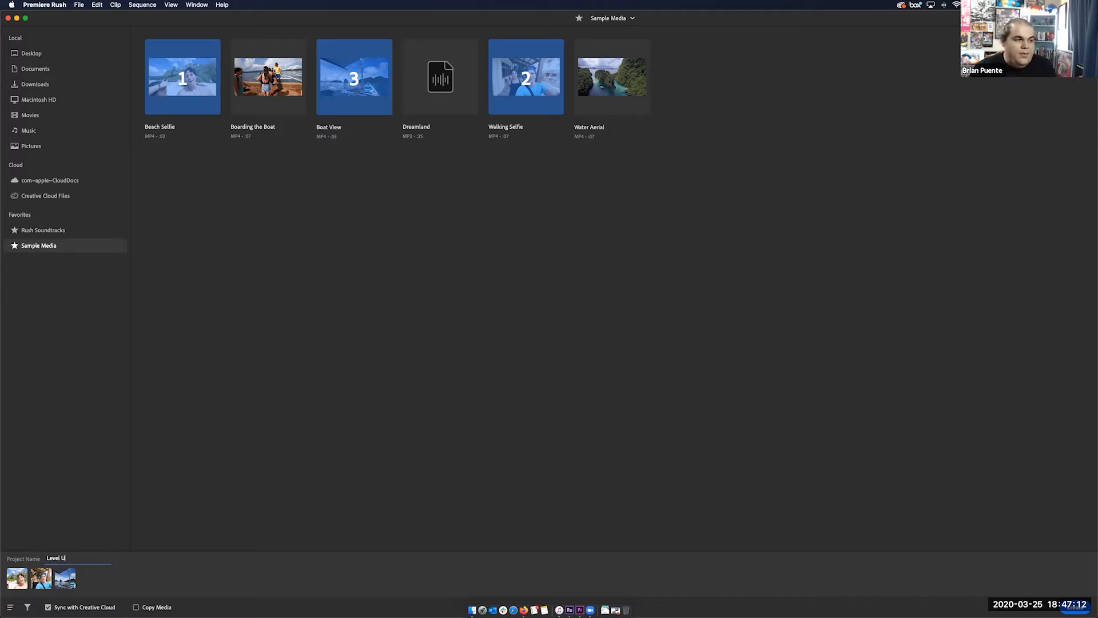
{"action": "type", "text": "p Workshop Demo"}
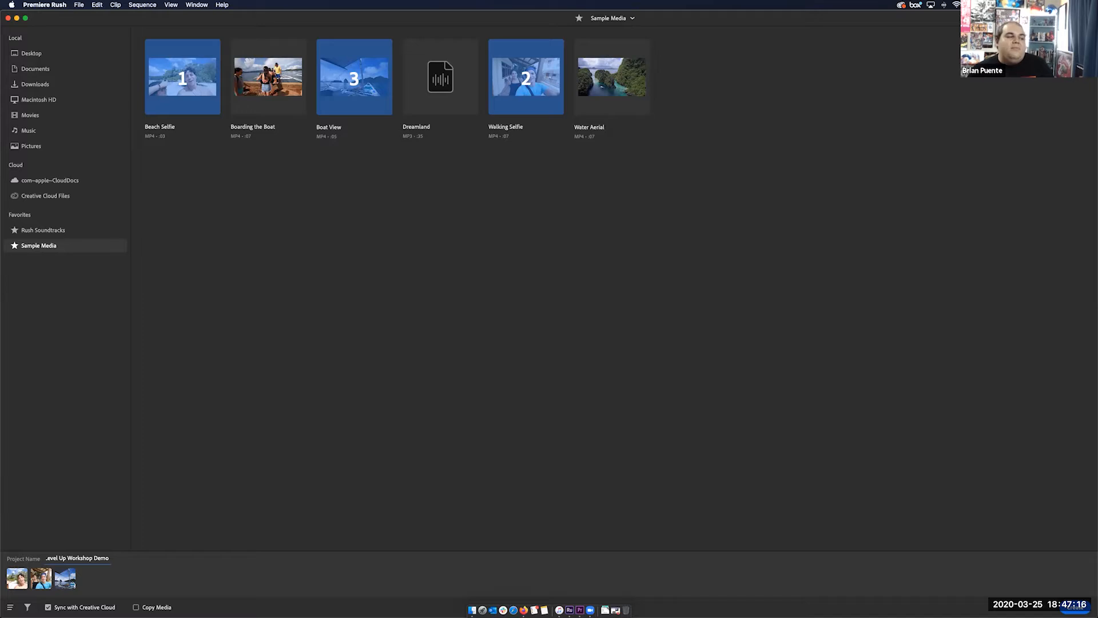
{"action": "key", "text": "Return"}
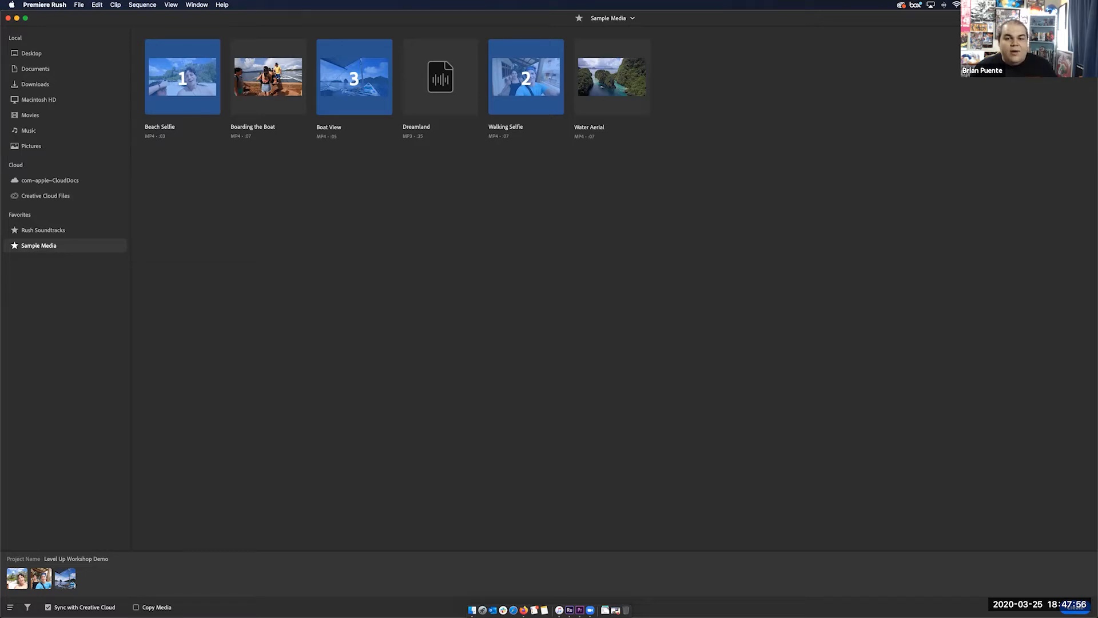
{"action": "left_click", "coordinate": [1075, 608]}
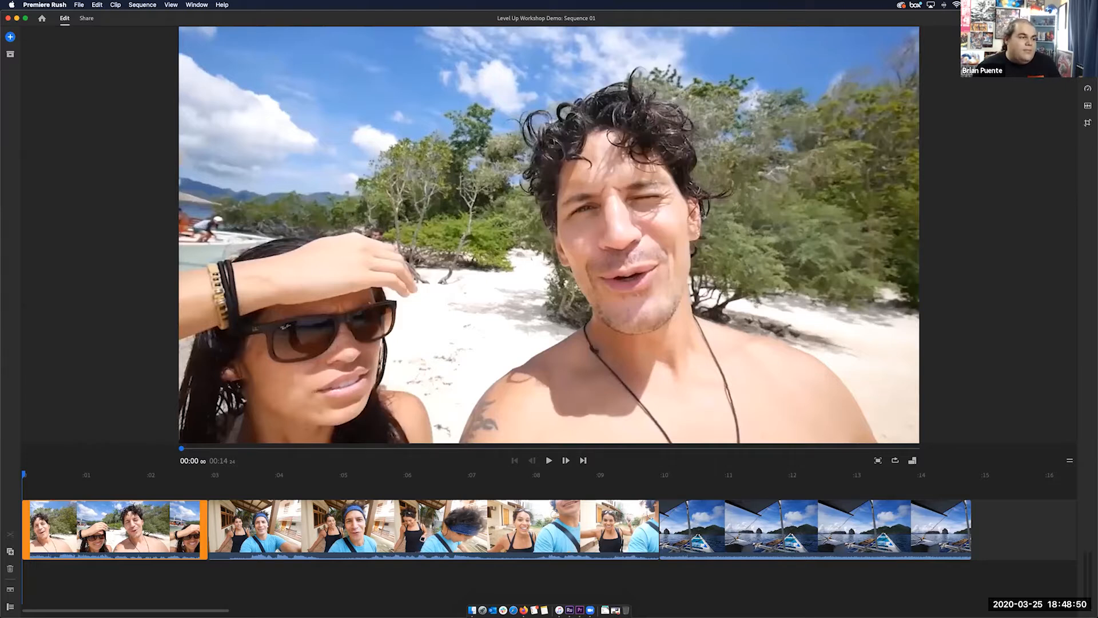
Step: Show the timeline's track controls, and lock and unlock the main video track
{"action": "left_click", "coordinate": [10, 606]}
{"action": "left_click", "coordinate": [61, 511]}
{"action": "left_click", "coordinate": [48, 511]}
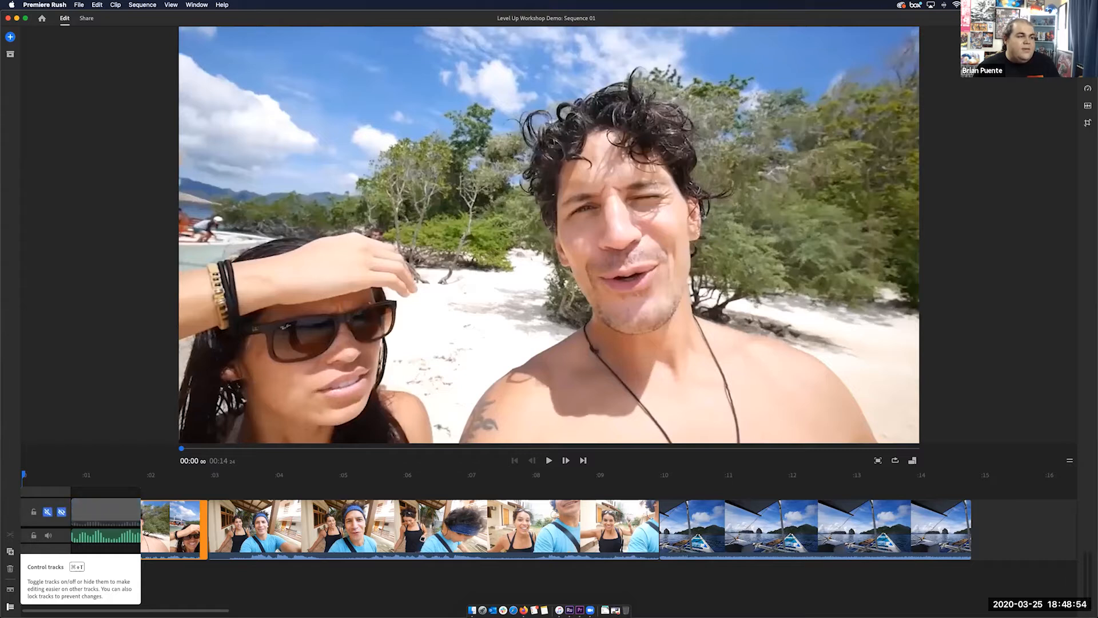
{"action": "left_click", "coordinate": [10, 606]}
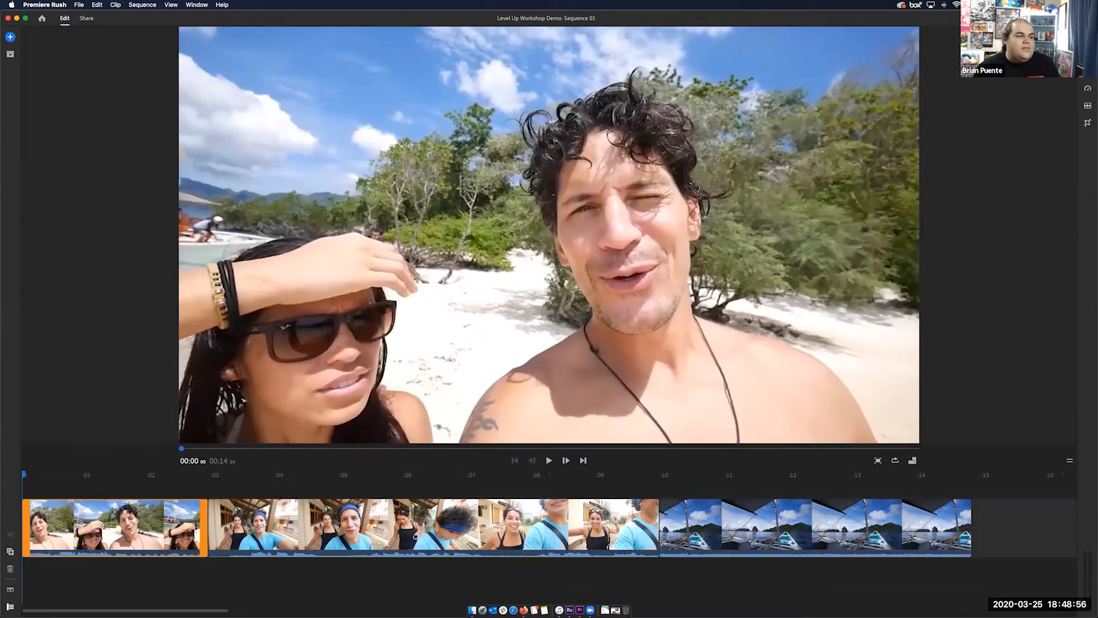
{"action": "left_click", "coordinate": [10, 606]}
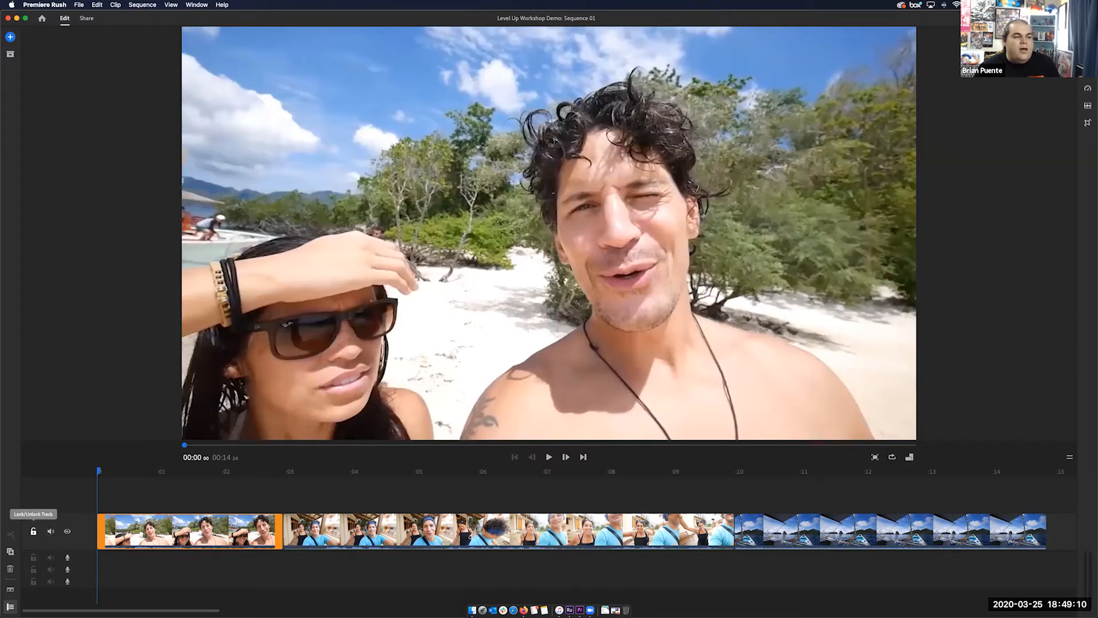
{"action": "left_click", "coordinate": [33, 531]}
{"action": "left_click", "coordinate": [33, 531]}
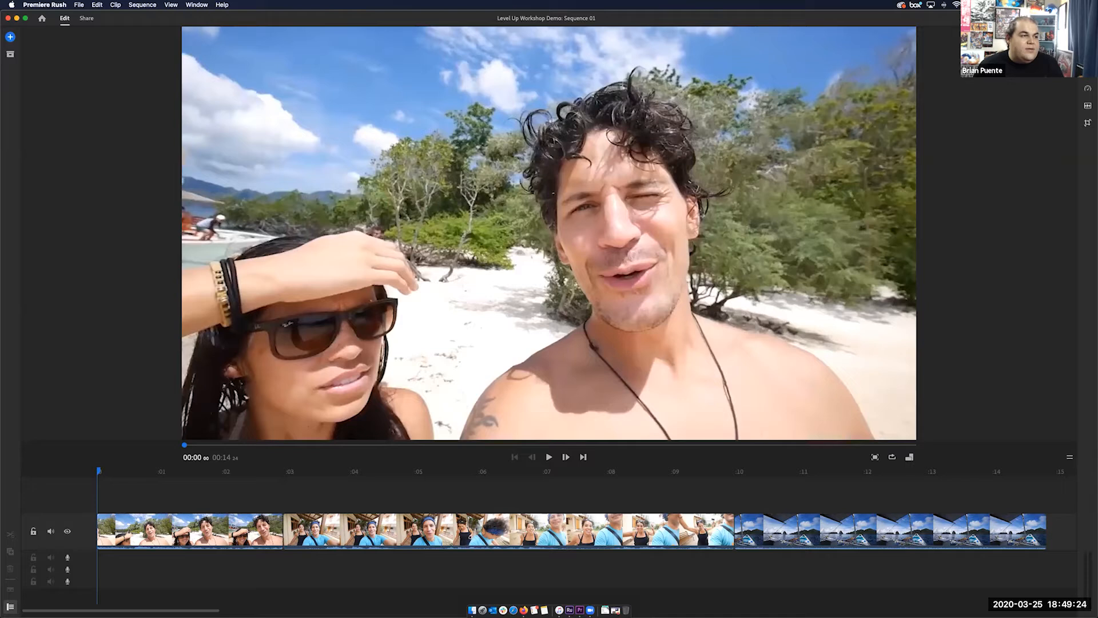
Step: Try deleting the first beach clip from the timeline, and undo the deletion
{"action": "left_click", "coordinate": [138, 530]}
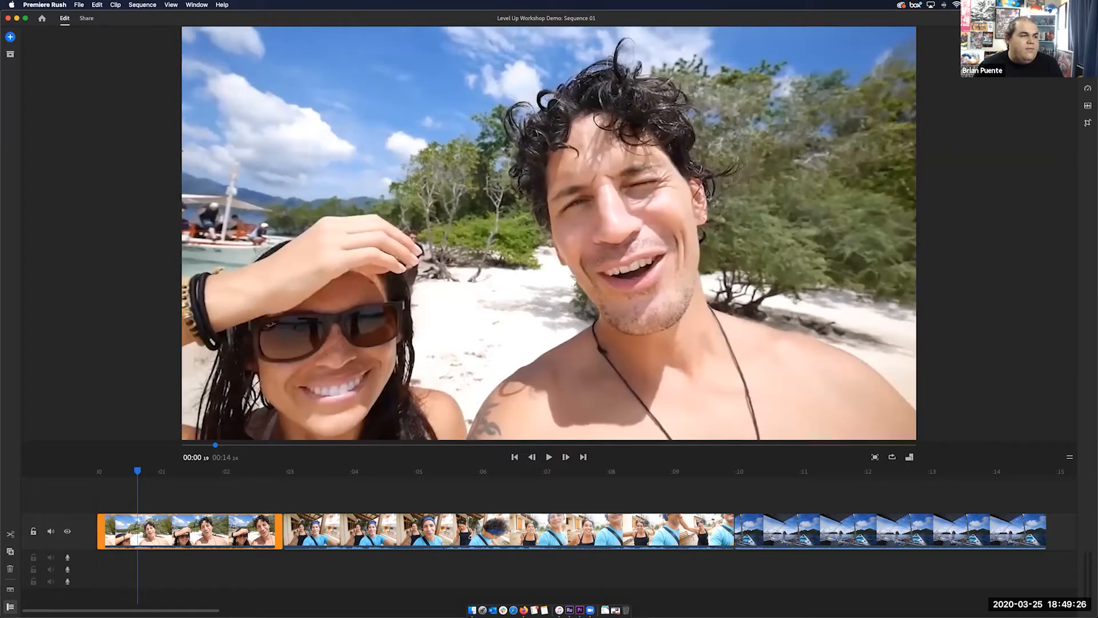
{"action": "left_click", "coordinate": [114, 531]}
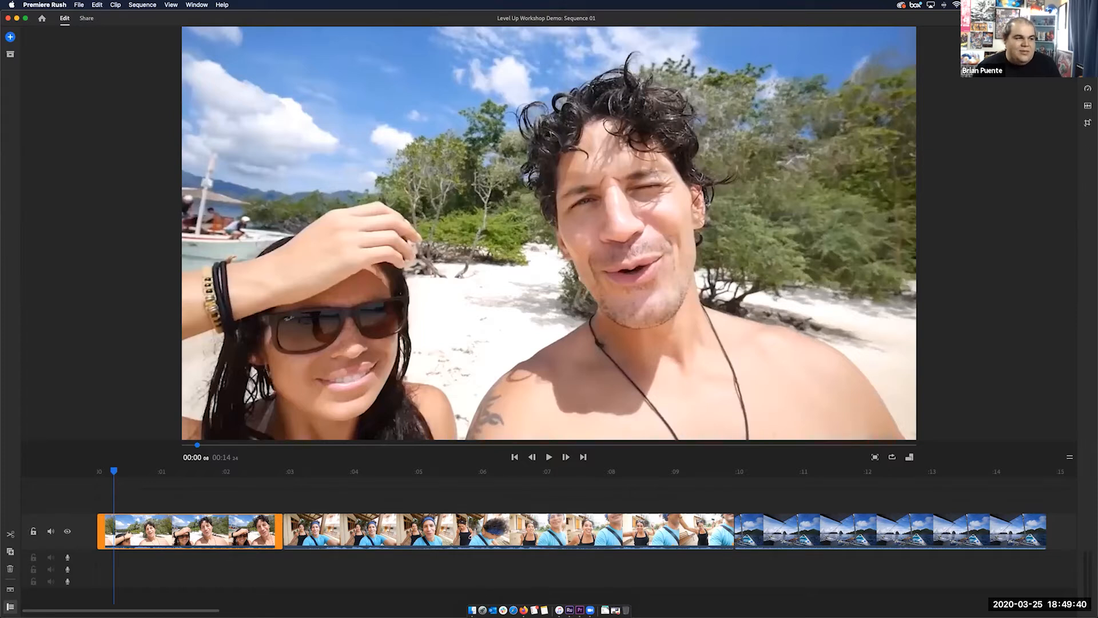
{"action": "key", "text": "Delete"}
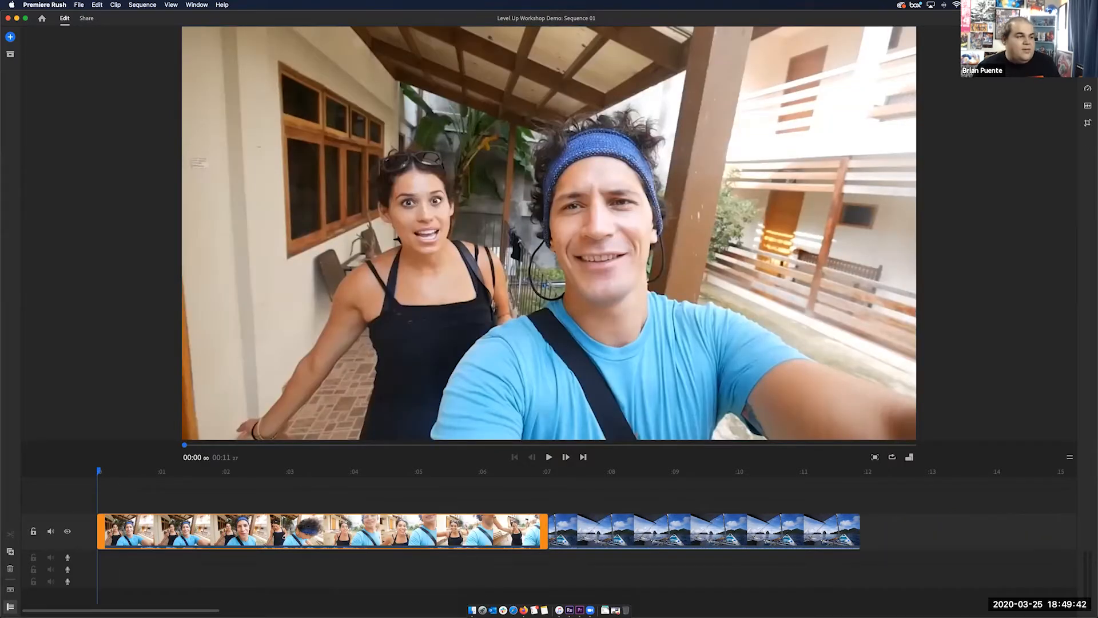
{"action": "key", "text": "super+z"}
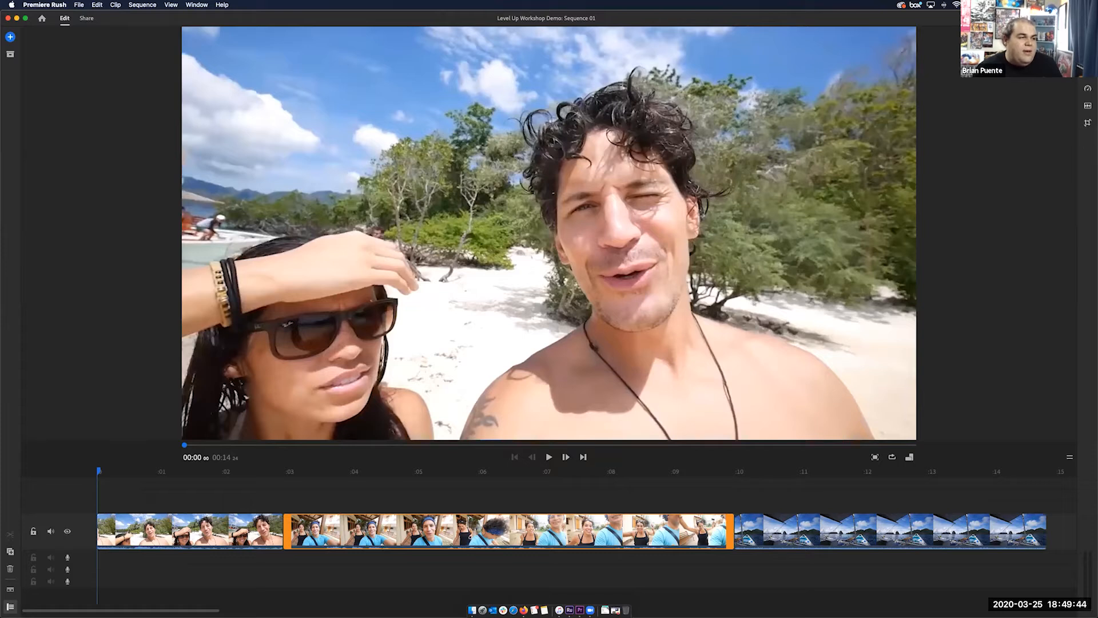
Step: Extend the end of the first beach clip to about the 3-second mark, and view the options for adding content
{"action": "left_click", "coordinate": [152, 531]}
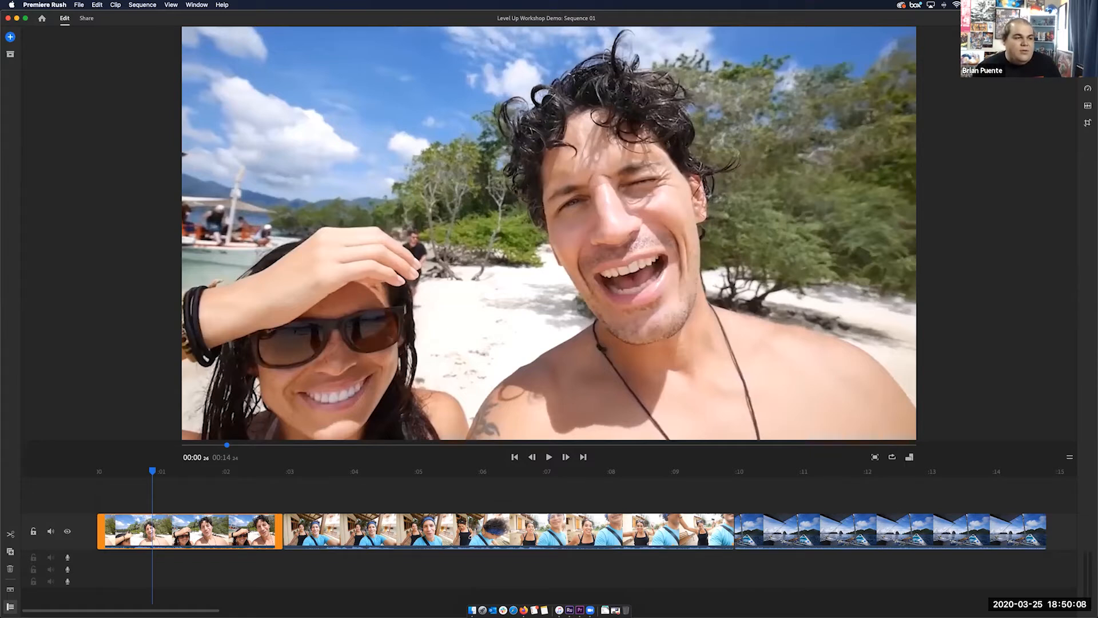
{"action": "mouse_move", "coordinate": [278, 531]}
{"action": "left_mouse_down"}
{"action": "mouse_move", "coordinate": [213, 532]}
{"action": "mouse_move", "coordinate": [287, 531]}
{"action": "left_mouse_up"}
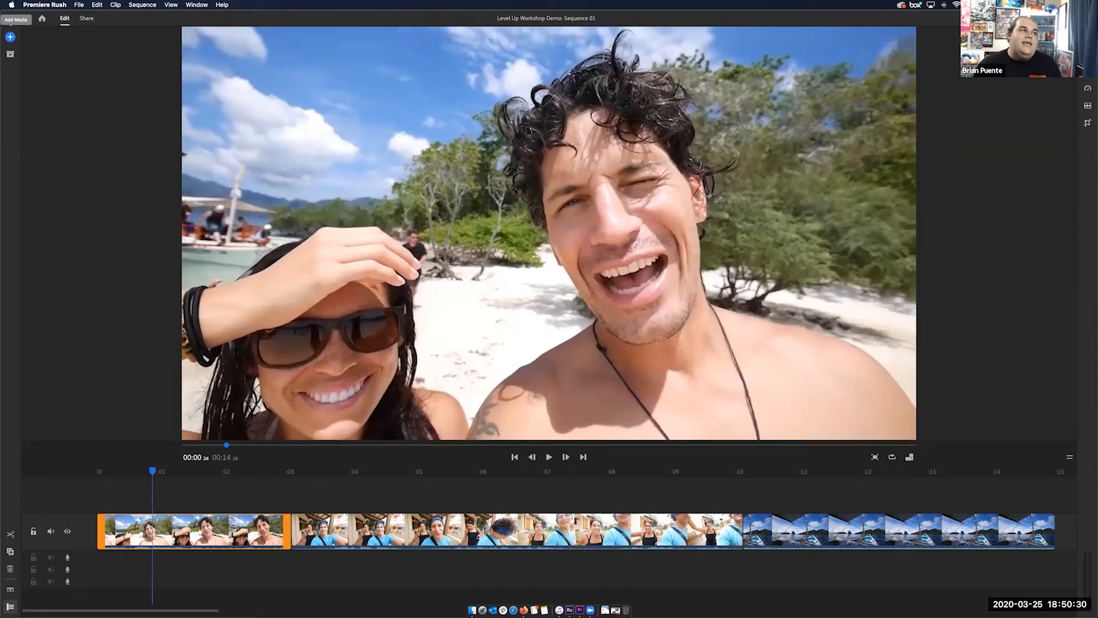
{"action": "left_click", "coordinate": [10, 37]}
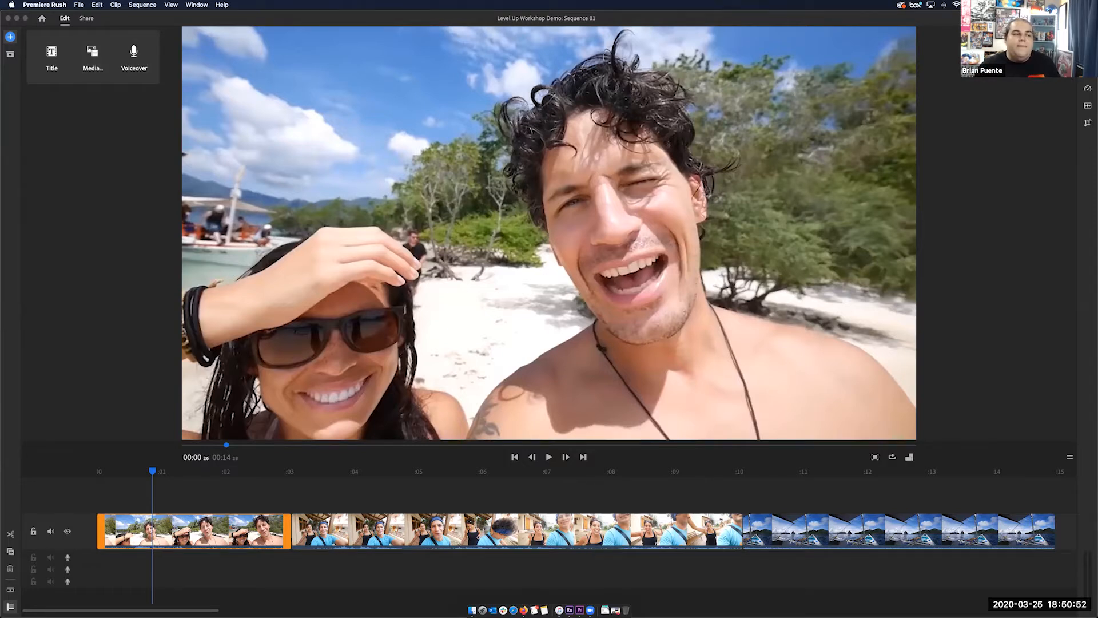
{"action": "key", "text": "Escape"}
Step: Move the playhead to 00:02:00 and step frame by frame back and forth near the first clip's end, stopping at 00:02:14
{"action": "left_click_drag", "start_coordinate": [152, 471], "coordinate": [226, 471]}
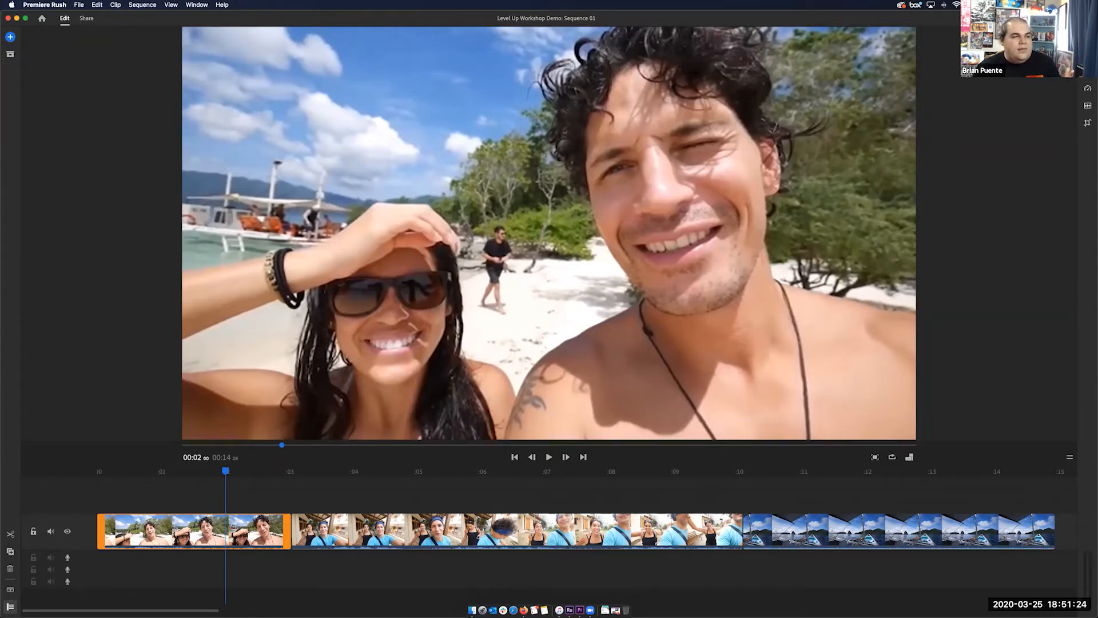
{"action": "key", "text": "Right"}
{"action": "key", "text": "Right"}
{"action": "key", "text": "Right"}
{"action": "key", "text": "Right"}
{"action": "key", "text": "Right"}
{"action": "key", "text": "Right"}
{"action": "key", "text": "Right"}
{"action": "key", "text": "Right"}
{"action": "key", "text": "Right"}
{"action": "key", "text": "Right"}
{"action": "key", "text": "Right"}
{"action": "key", "text": "Right"}
{"action": "key", "text": "Right"}
{"action": "key", "text": "Right"}
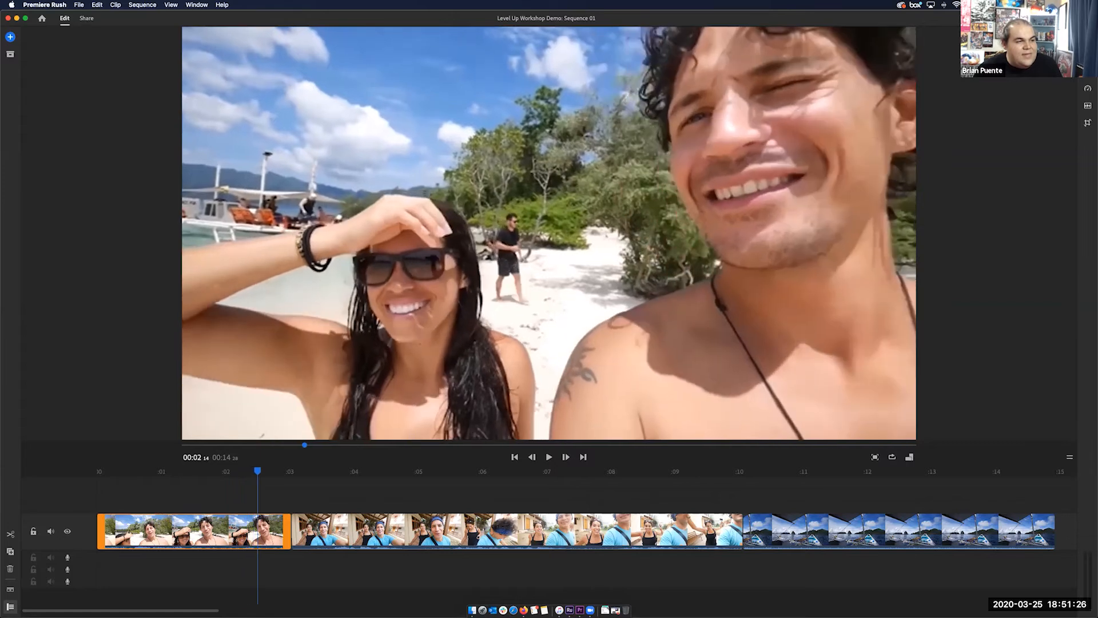
{"action": "key", "text": "Right"}
{"action": "key", "text": "Right"}
{"action": "key", "text": "Right"}
{"action": "key", "text": "Right"}
{"action": "key", "text": "Right"}
{"action": "key", "text": "Right"}
{"action": "key", "text": "Right"}
{"action": "key", "text": "Right"}
{"action": "key", "text": "Right"}
{"action": "key", "text": "Right"}
{"action": "key", "text": "Right"}
{"action": "key", "text": "Right"}
{"action": "key", "text": "Right"}
{"action": "key", "text": "Right"}
{"action": "key", "text": "Right"}
{"action": "key", "text": "Right"}
{"action": "key", "text": "Right"}
{"action": "key", "text": "Left"}
{"action": "key", "text": "Left"}
{"action": "key", "text": "Left"}
{"action": "key", "text": "Left"}
{"action": "key", "text": "Left"}
{"action": "key", "text": "Left"}
{"action": "key", "text": "Left"}
{"action": "key", "text": "Left"}
{"action": "key", "text": "Left"}
{"action": "key", "text": "Left"}
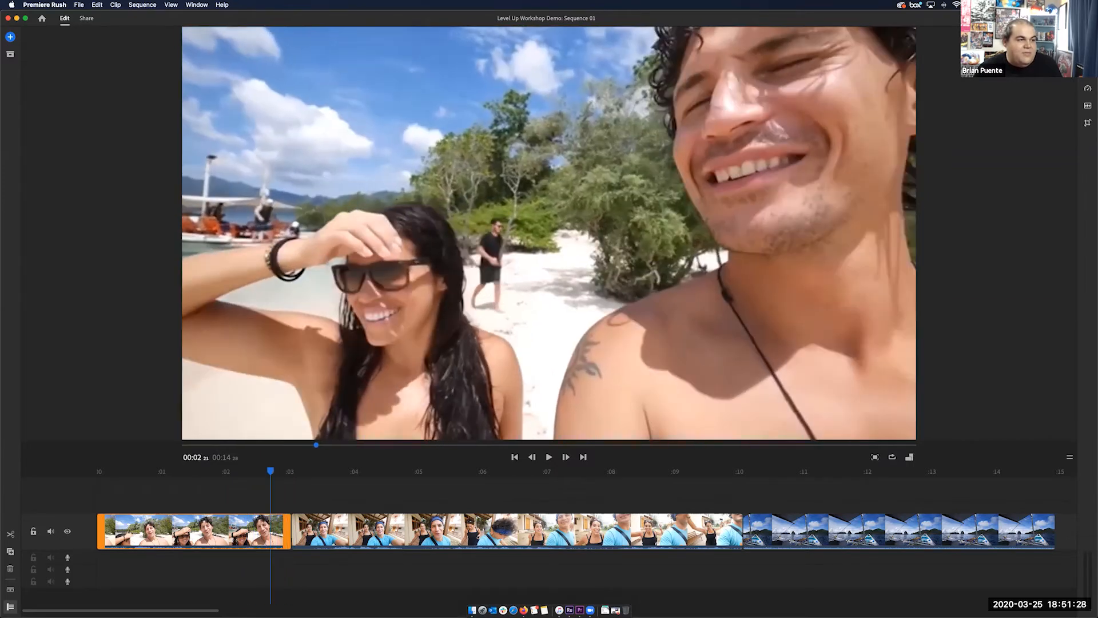
{"action": "key", "text": "Left"}
{"action": "key", "text": "Left"}
{"action": "key", "text": "Left"}
{"action": "key", "text": "Left"}
{"action": "key", "text": "Left"}
{"action": "key", "text": "Left"}
{"action": "key", "text": "Left"}
{"action": "key", "text": "Left"}
{"action": "key", "text": "Left"}
{"action": "key", "text": "Left"}
{"action": "key", "text": "Left"}
{"action": "key", "text": "Left"}
{"action": "key", "text": "Left"}
{"action": "key", "text": "Left"}
{"action": "key", "text": "Left"}
{"action": "key", "text": "Left"}
{"action": "key", "text": "Left"}
{"action": "key", "text": "Left"}
{"action": "key", "text": "Left"}
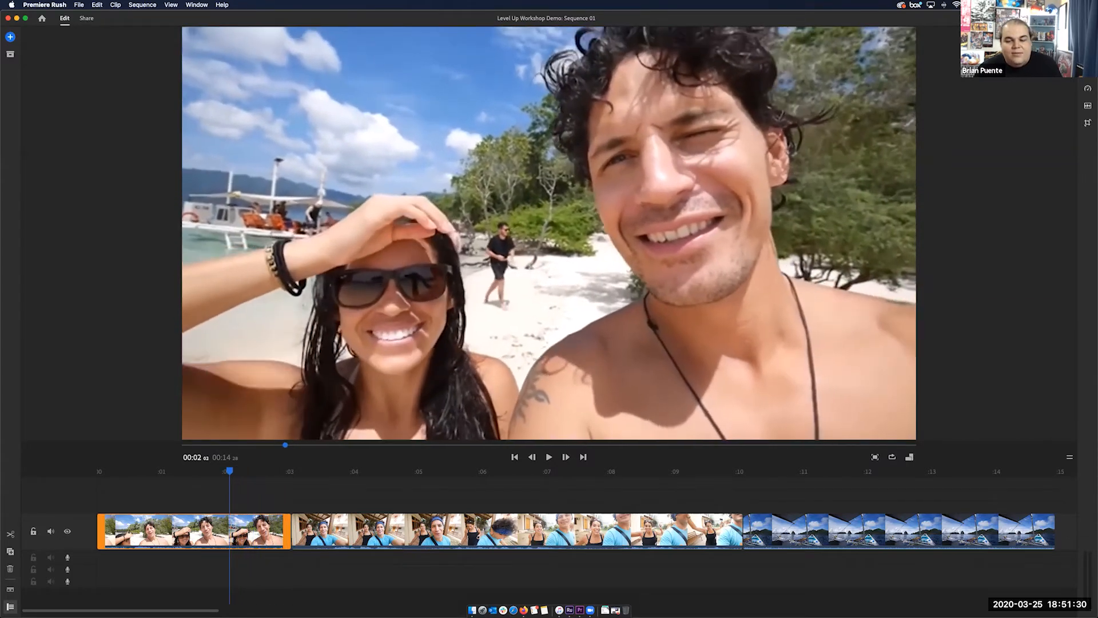
{"action": "key", "text": "Right"}
{"action": "key", "text": "Right"}
{"action": "key", "text": "Right"}
{"action": "key", "text": "Right"}
{"action": "key", "text": "Right"}
{"action": "key", "text": "Right"}
{"action": "key", "text": "Right"}
{"action": "key", "text": "Right"}
{"action": "key", "text": "Right"}
{"action": "key", "text": "Right"}
{"action": "key", "text": "Right"}
{"action": "key", "text": "Right"}
{"action": "key", "text": "Right"}
{"action": "key", "text": "Right"}
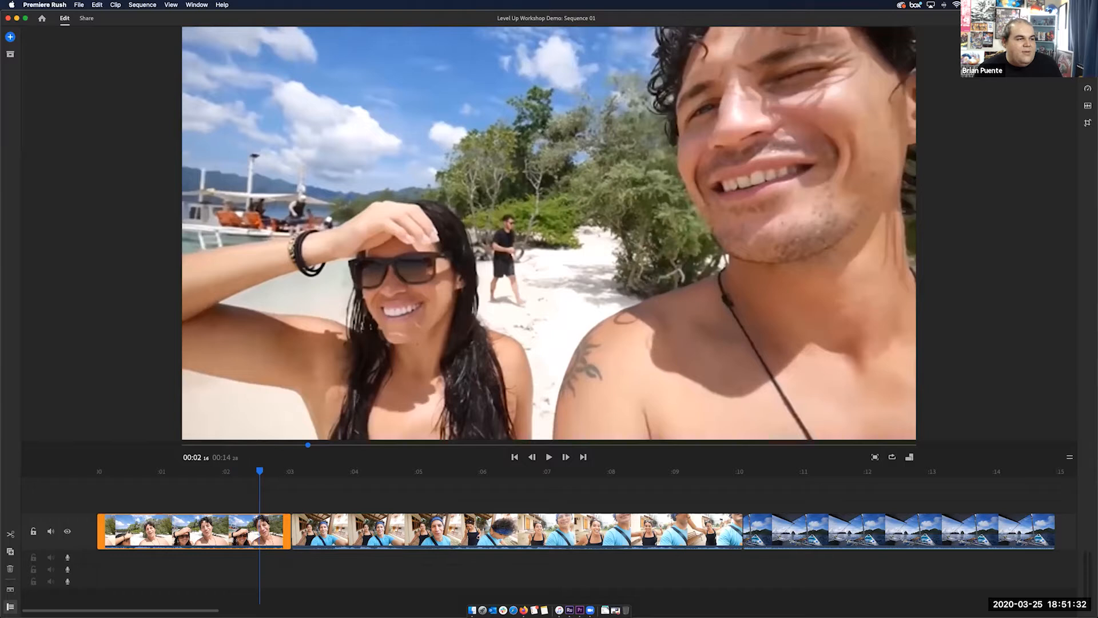
{"action": "key", "text": "Left"}
{"action": "key", "text": "Left"}
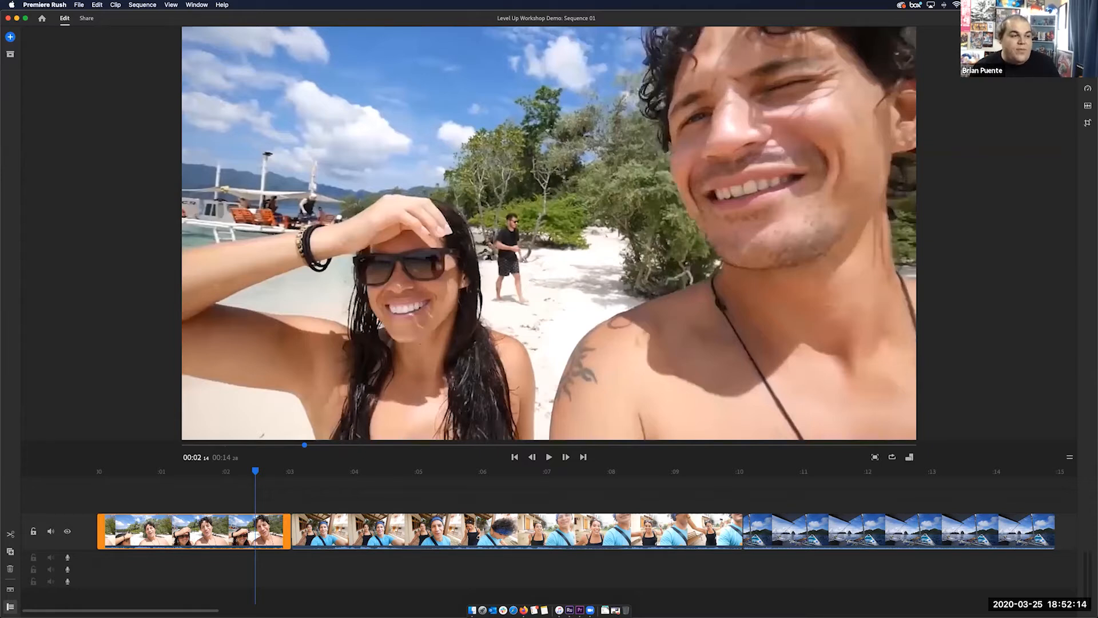
Step: Select the walking clip and the boat clip in turn, finishing on the walking clip at about 8 seconds
{"action": "left_click", "coordinate": [330, 531]}
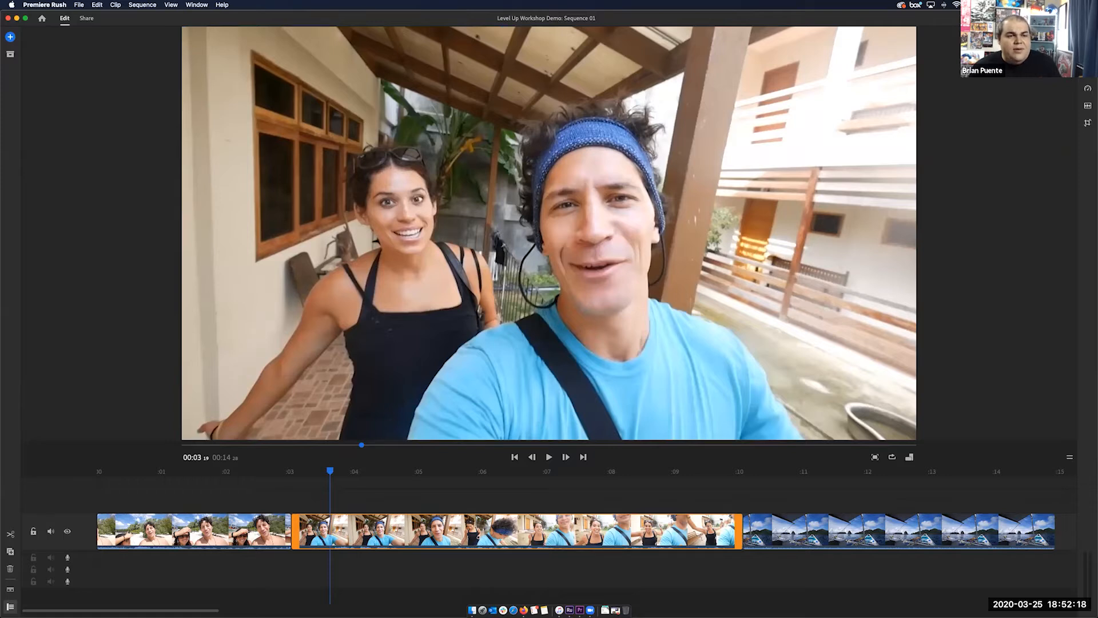
{"action": "left_click", "coordinate": [848, 531]}
{"action": "left_click", "coordinate": [649, 530]}
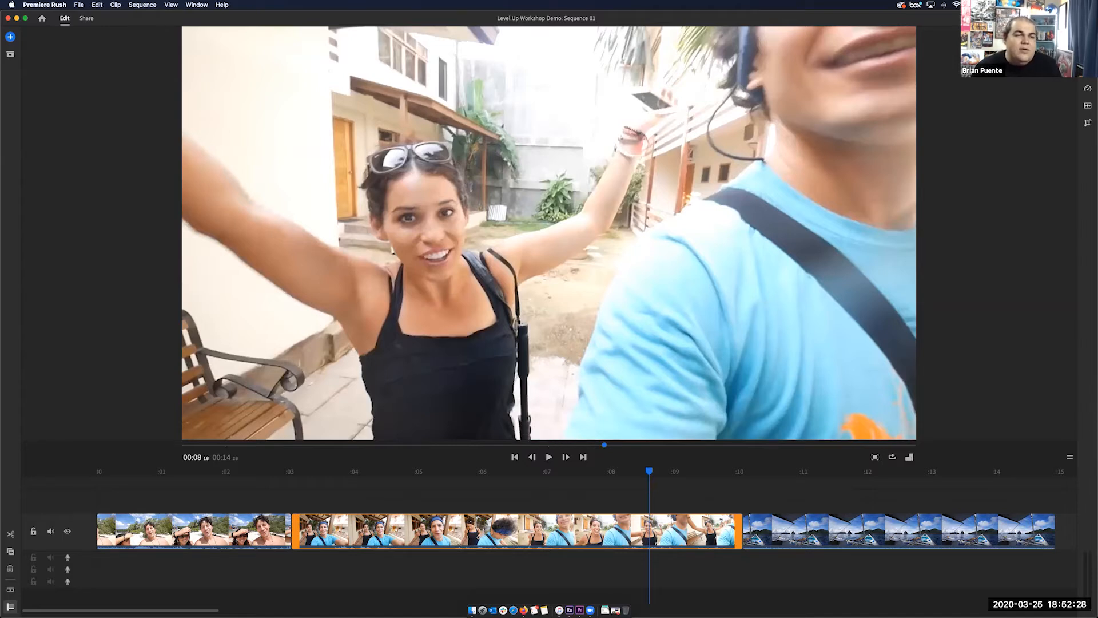
Step: Play short parts of the sequence from near its beginning and from several points in the walking clip
{"action": "left_click_drag", "start_coordinate": [649, 470], "coordinate": [109, 470]}
{"action": "key", "text": "space"}
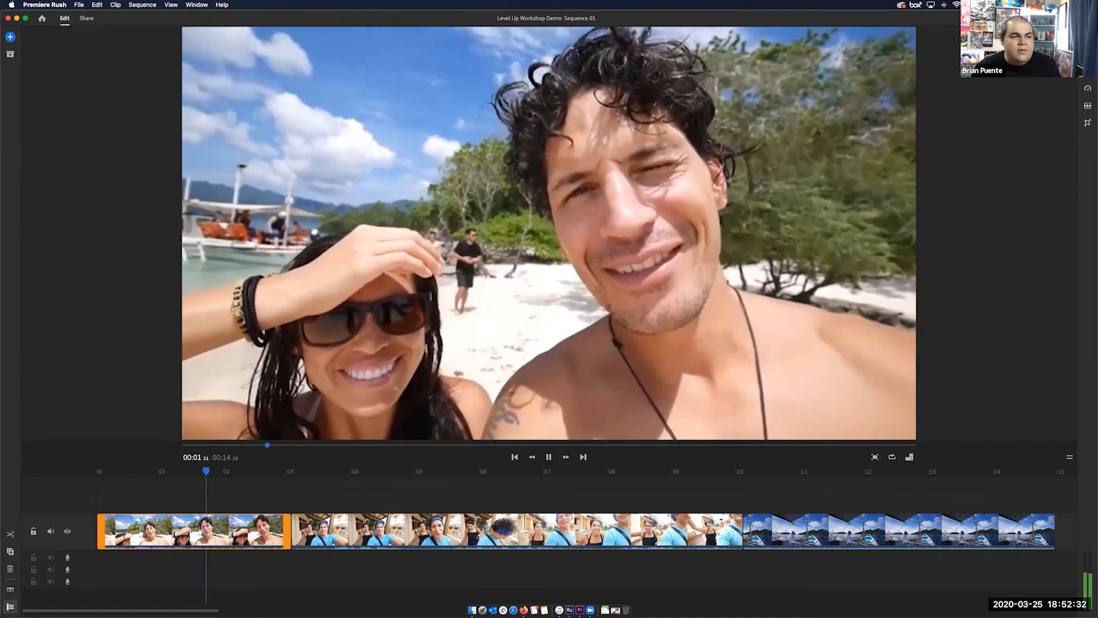
{"action": "key", "text": "space"}
{"action": "left_click", "coordinate": [368, 471]}
{"action": "key", "text": "space"}
{"action": "key", "text": "space"}
{"action": "left_click", "coordinate": [509, 470]}
{"action": "key", "text": "space"}
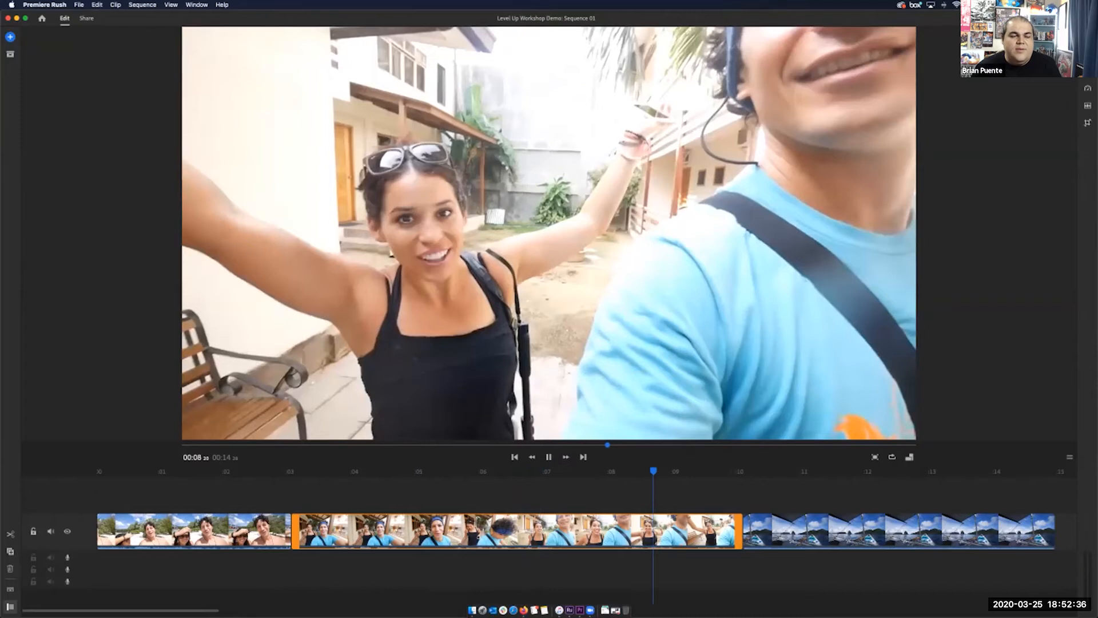
{"action": "key", "text": "space"}
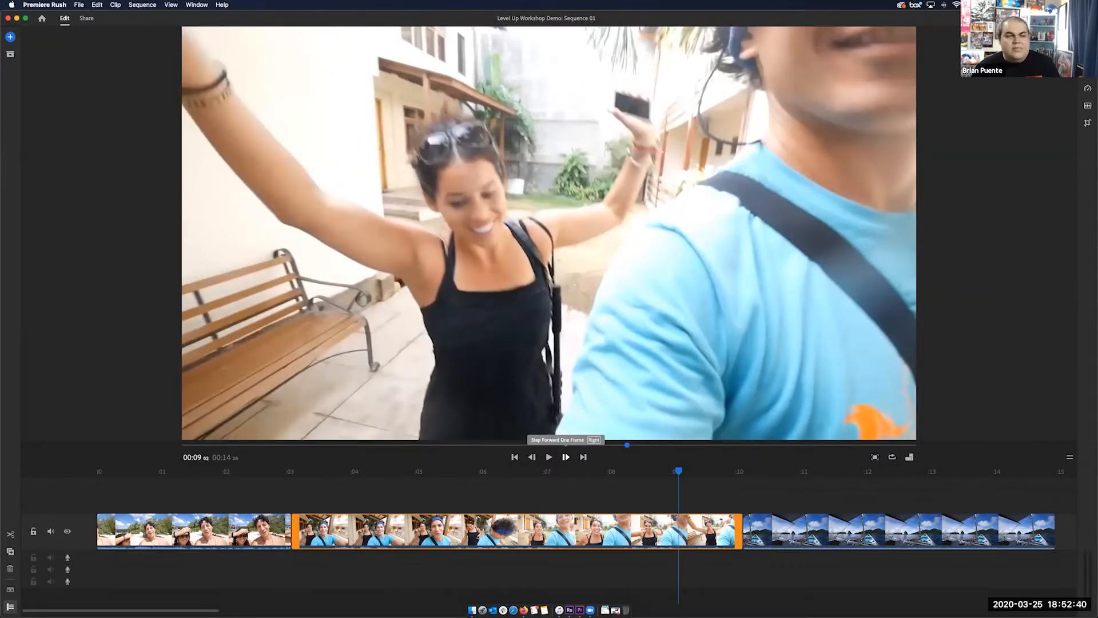
Step: Step frame by frame around the 9-second mark, and jump back through the edit points to the sequence start
{"action": "key", "text": "Left"}
{"action": "key", "text": "Left"}
{"action": "key", "text": "Left"}
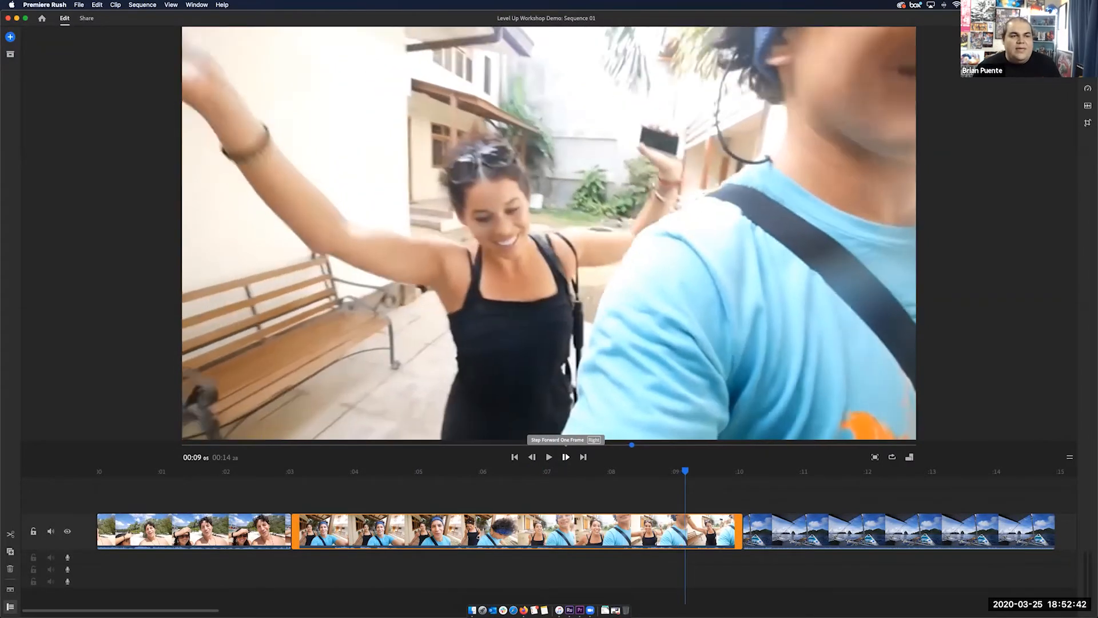
{"action": "key", "text": "Left"}
{"action": "key", "text": "Left"}
{"action": "key", "text": "Left"}
{"action": "key", "text": "Left"}
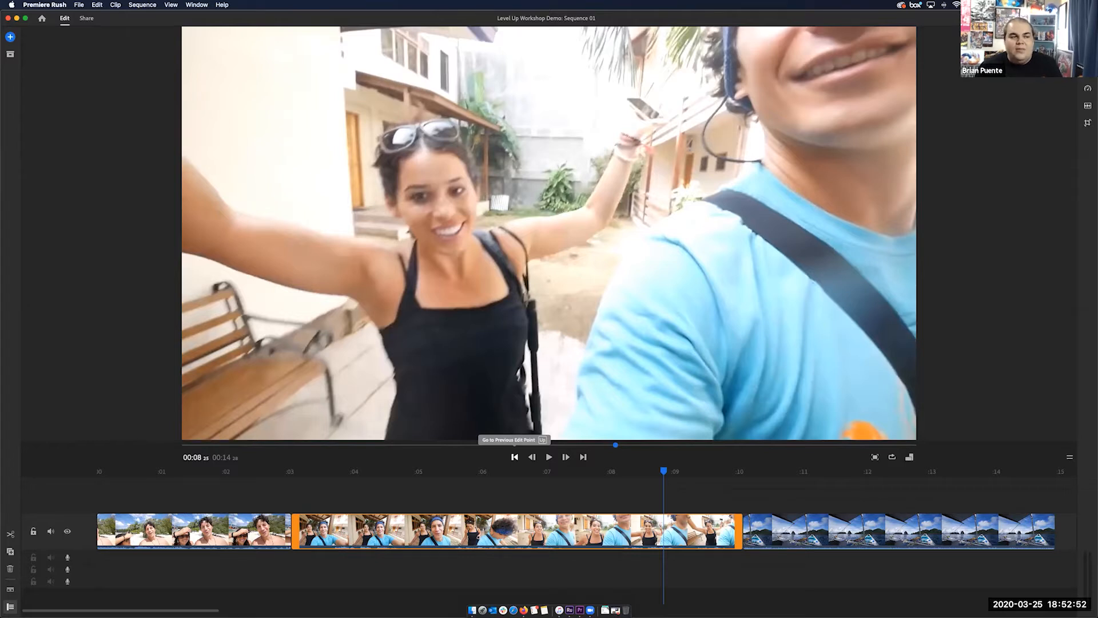
{"action": "left_click", "coordinate": [515, 457]}
{"action": "left_click", "coordinate": [514, 456]}
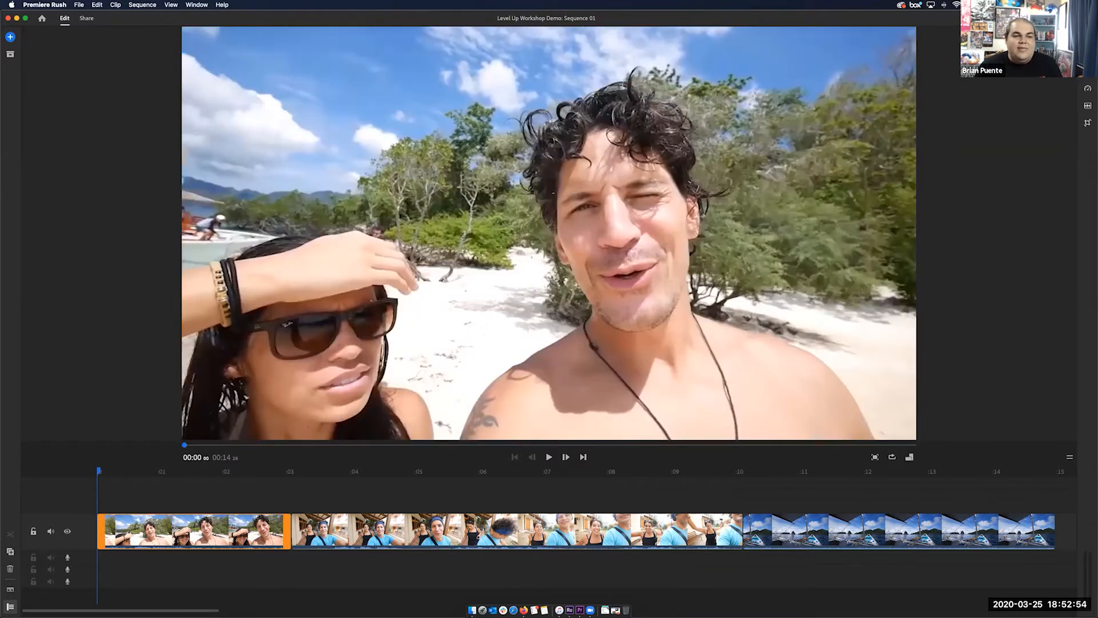
Step: Jump forward through the edit points to the boat clip's start, and go back to the walking clip's start
{"action": "left_click", "coordinate": [582, 456]}
{"action": "left_click", "coordinate": [583, 456]}
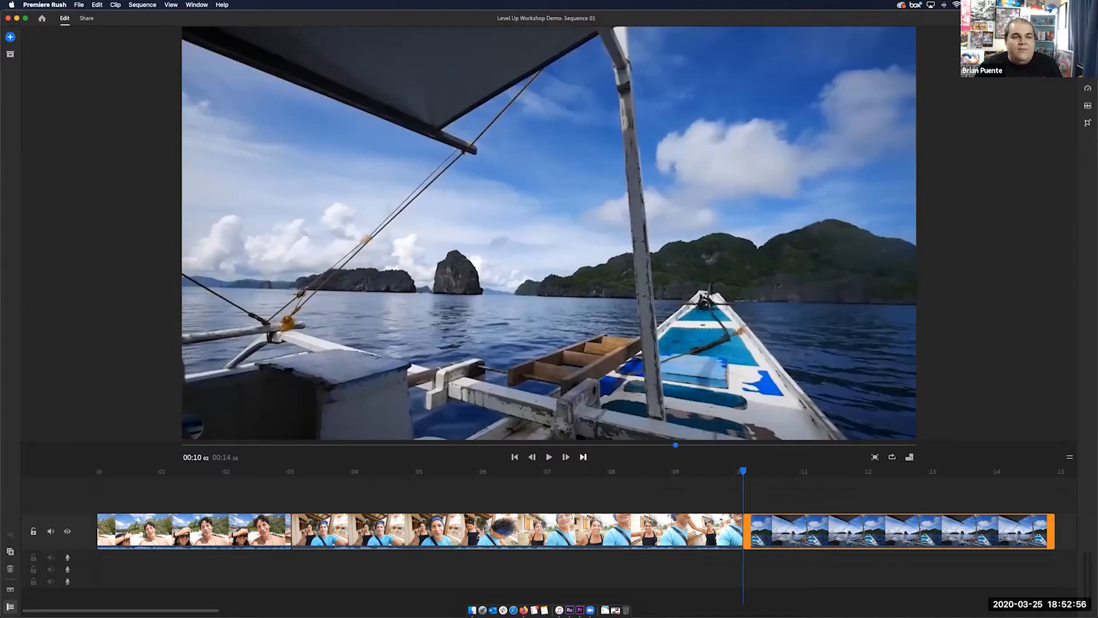
{"action": "left_click", "coordinate": [514, 456]}
{"action": "left_click", "coordinate": [514, 457]}
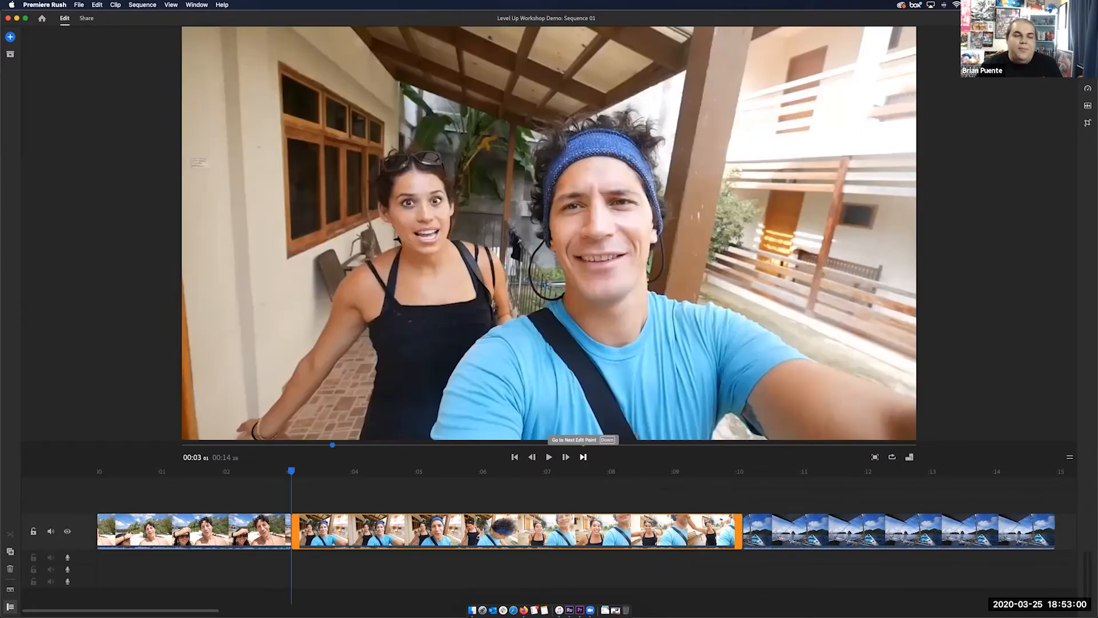
{"action": "left_click", "coordinate": [583, 457]}
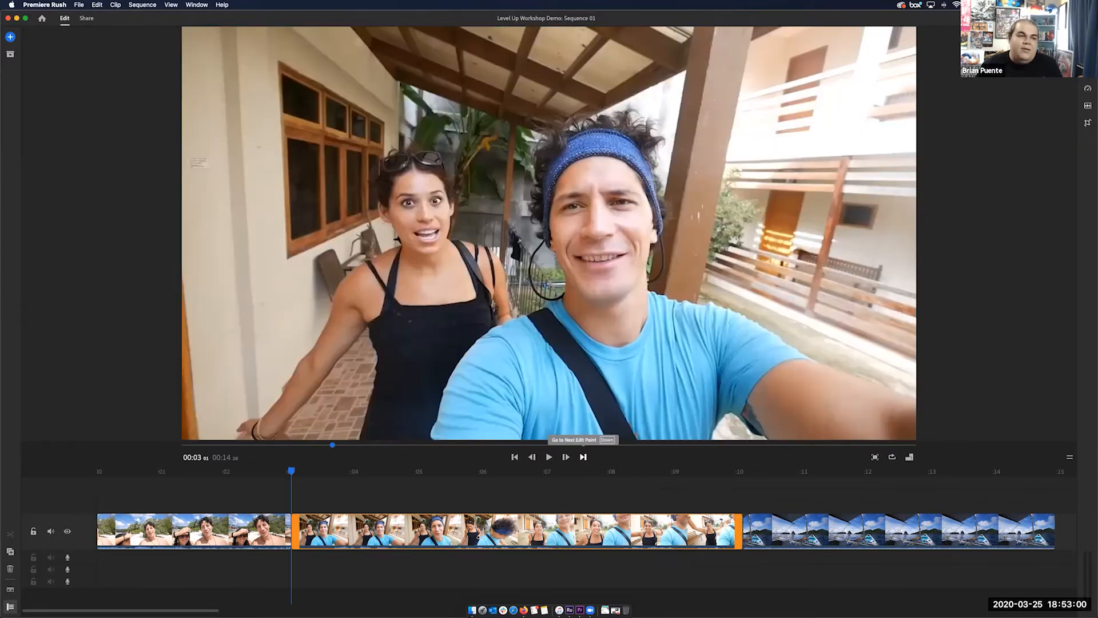
Step: Return to the start of the sequence and step forward frame by frame to 00:00:21
{"action": "key", "text": "Up"}
{"action": "key", "text": "Right"}
{"action": "key", "text": "Right"}
{"action": "key", "text": "Right"}
{"action": "key", "text": "Right"}
{"action": "key", "text": "Right"}
{"action": "key", "text": "Right"}
{"action": "key", "text": "Right"}
{"action": "key", "text": "Right"}
{"action": "key", "text": "Right"}
{"action": "key", "text": "Right"}
{"action": "key", "text": "Right"}
{"action": "key", "text": "Right"}
{"action": "key", "text": "Right"}
{"action": "key", "text": "Right"}
{"action": "key", "text": "Right"}
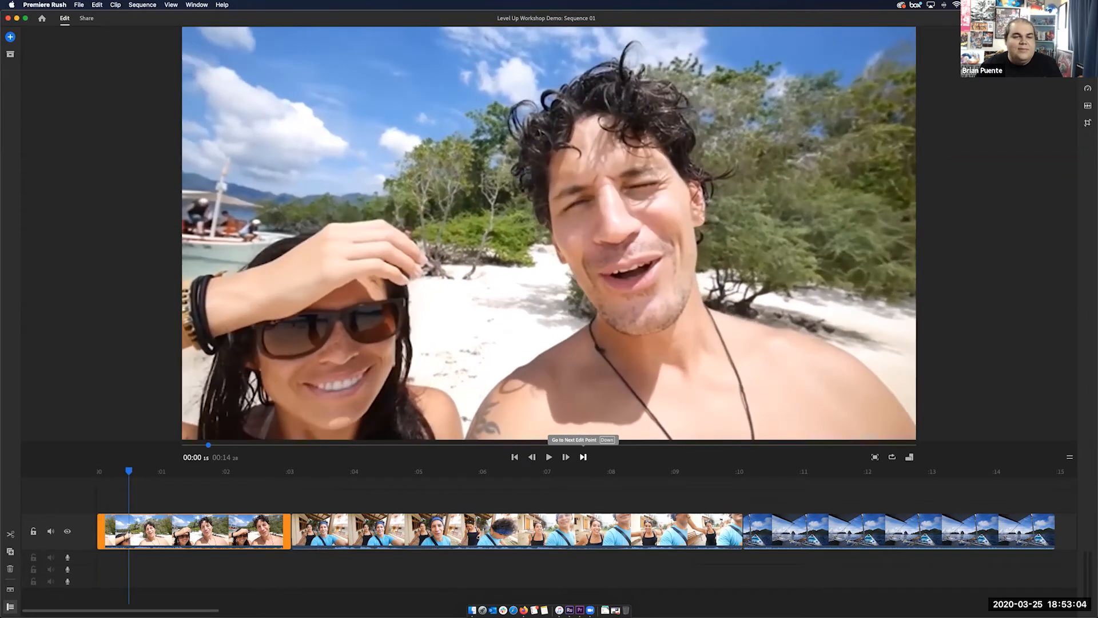
{"action": "key", "text": "Right"}
{"action": "key", "text": "Right"}
{"action": "key", "text": "Right"}
{"action": "key", "text": "Right"}
{"action": "key", "text": "Right"}
{"action": "key", "text": "Right"}
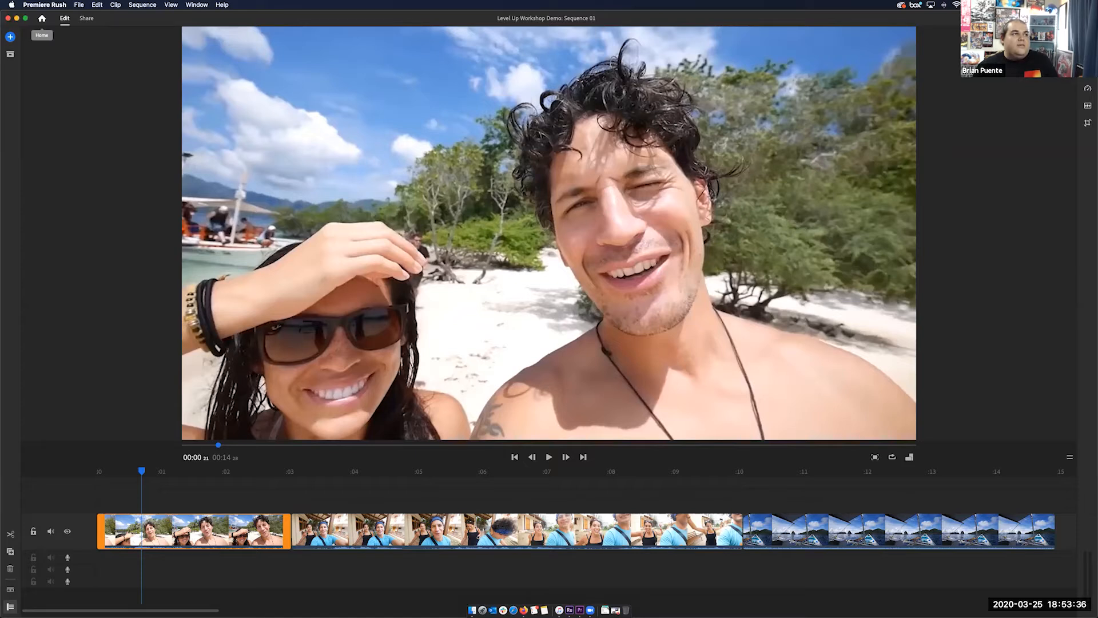
Step: Create a new project from the Dreamland audio file in Sample Media, keeping the name Untitled
{"action": "left_click", "coordinate": [41, 18]}
{"action": "left_click", "coordinate": [62, 77]}
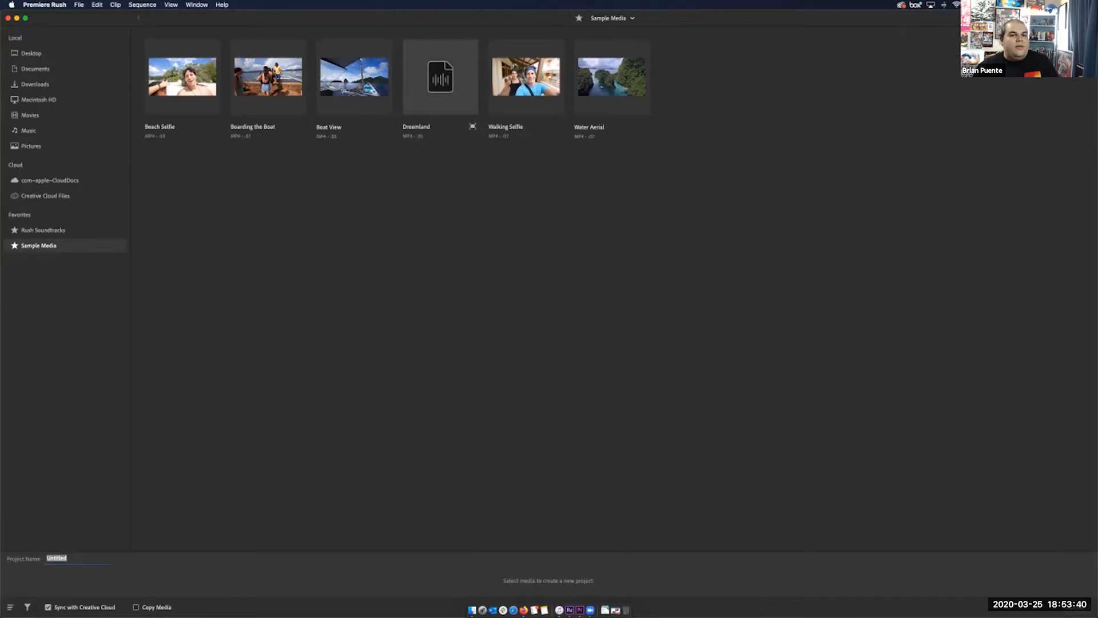
{"action": "left_click", "coordinate": [440, 78]}
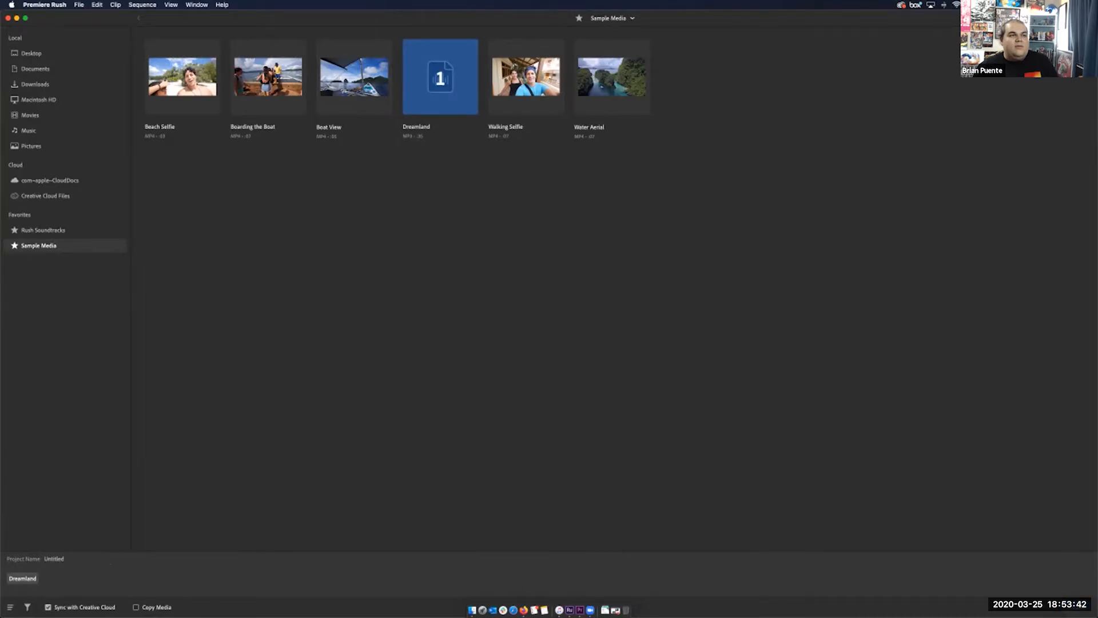
{"action": "left_click", "coordinate": [1068, 606]}
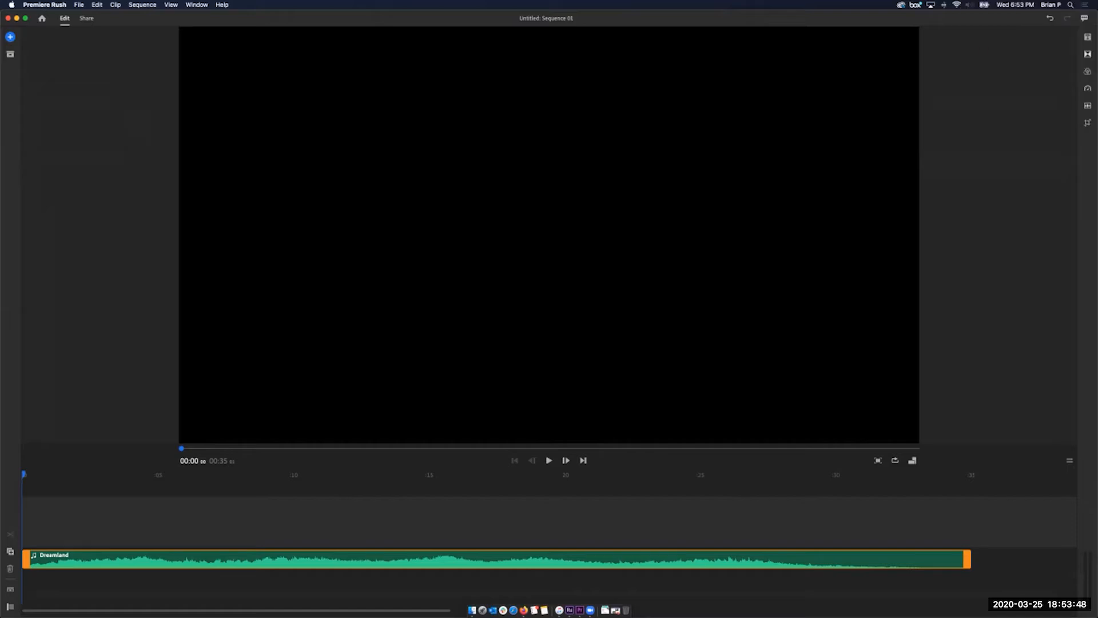
Step: Go back to the projects overview and view the management options of the new Untitled project
{"action": "left_click", "coordinate": [42, 18]}
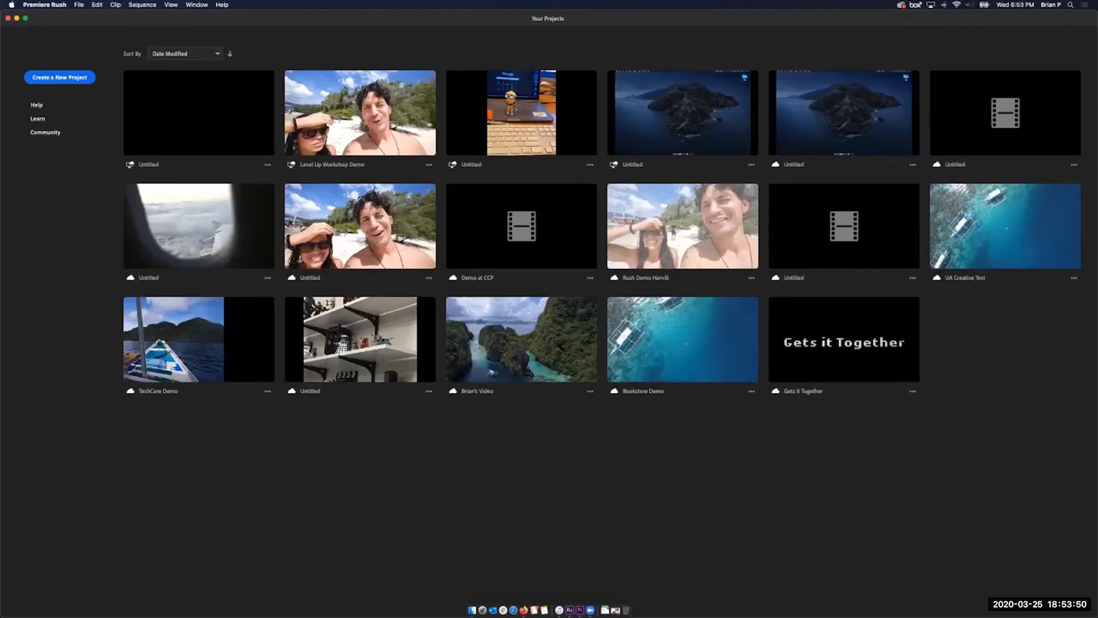
{"action": "left_click", "coordinate": [267, 164]}
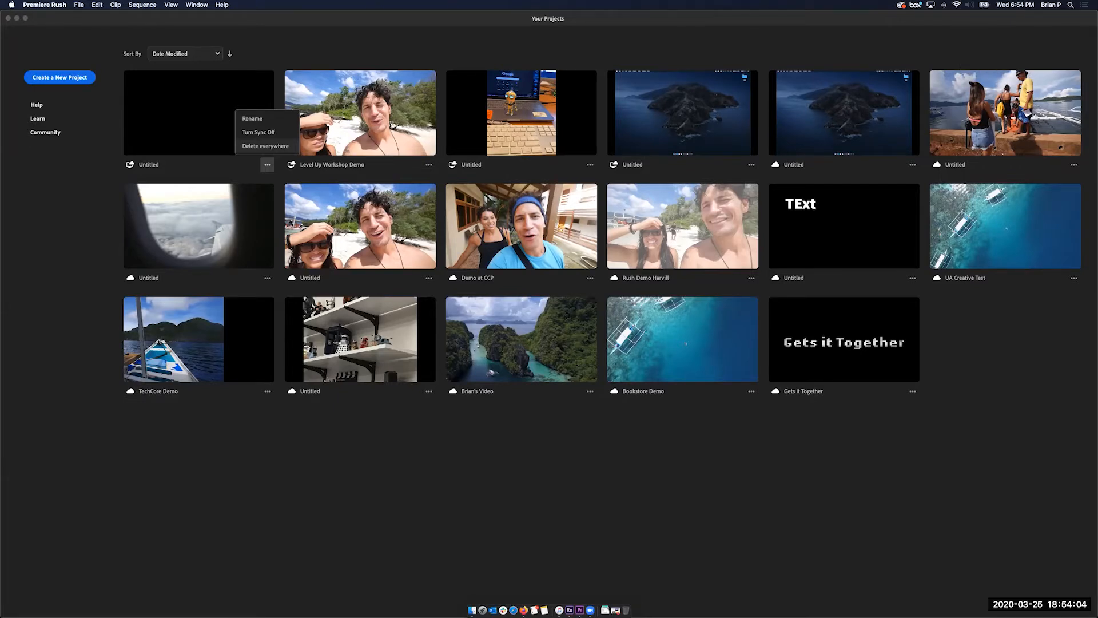
{"action": "key", "text": "Escape"}
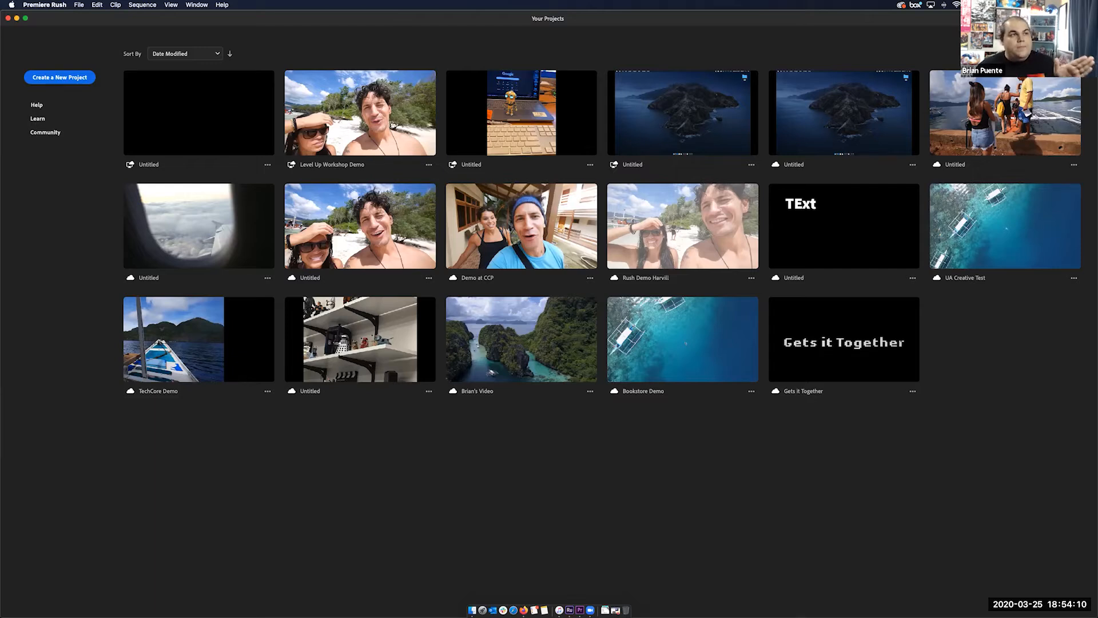
Step: Reopen the Level Up Workshop Demo project and view its preview in full screen before returning to the timeline
{"action": "left_click", "coordinate": [361, 113]}
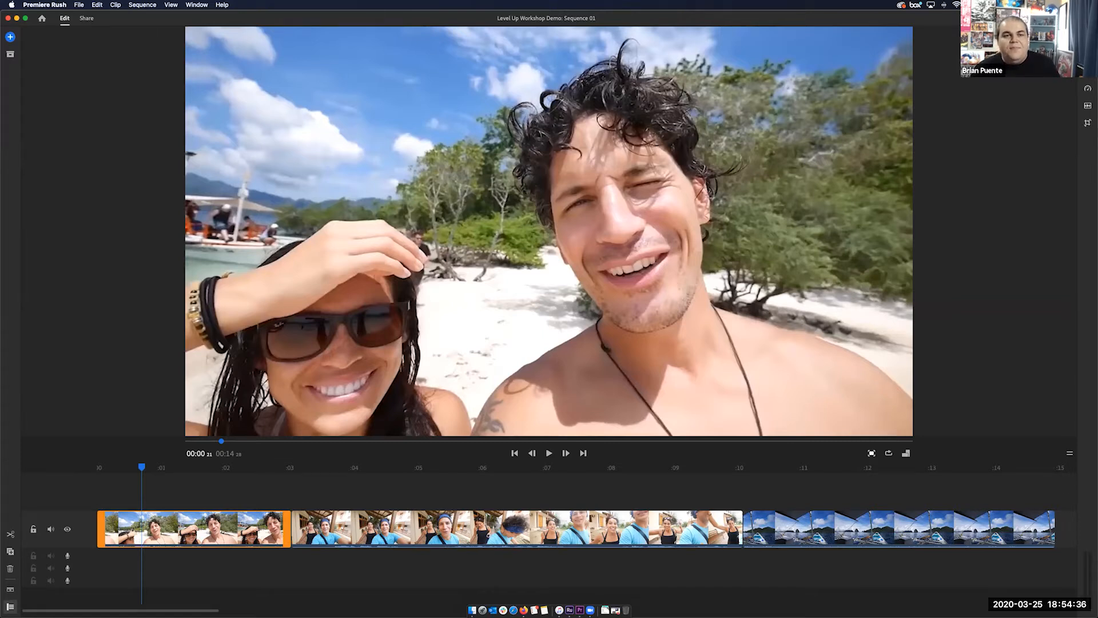
{"action": "left_click", "coordinate": [872, 453]}
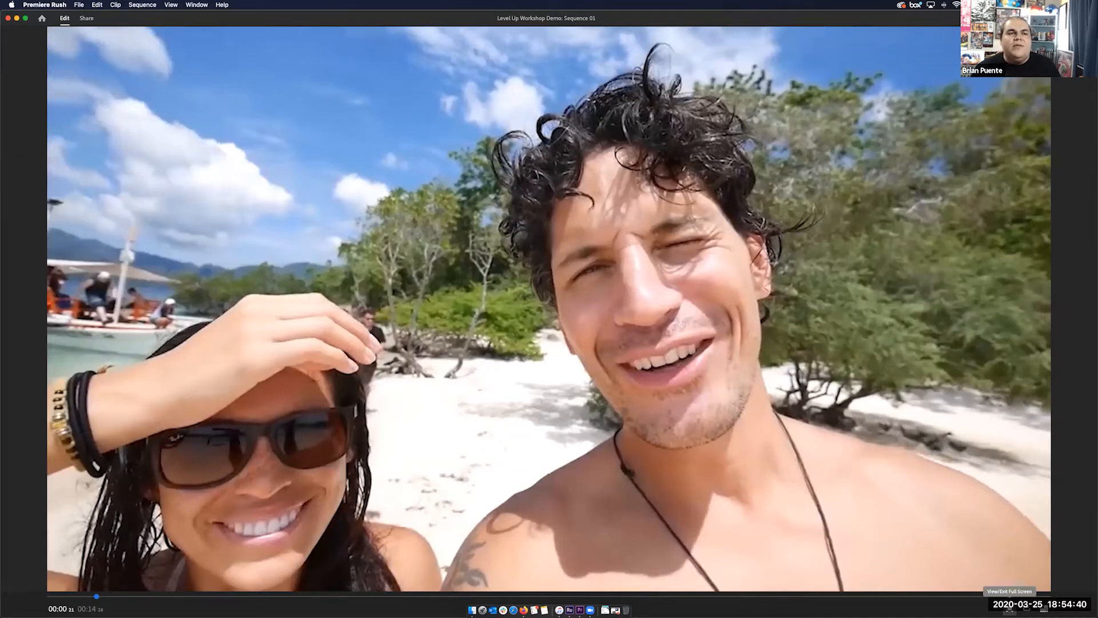
{"action": "left_click", "coordinate": [1009, 607]}
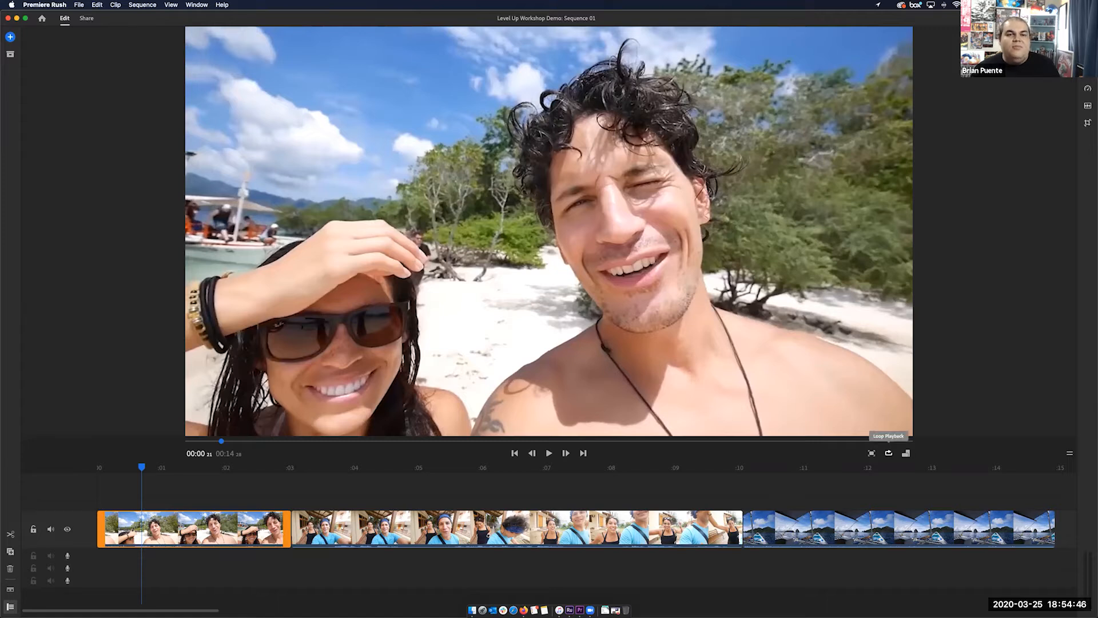
Step: Enable loop playback, select the boat clip and play the sequence past its end so it loops to the beginning
{"action": "left_click", "coordinate": [889, 452]}
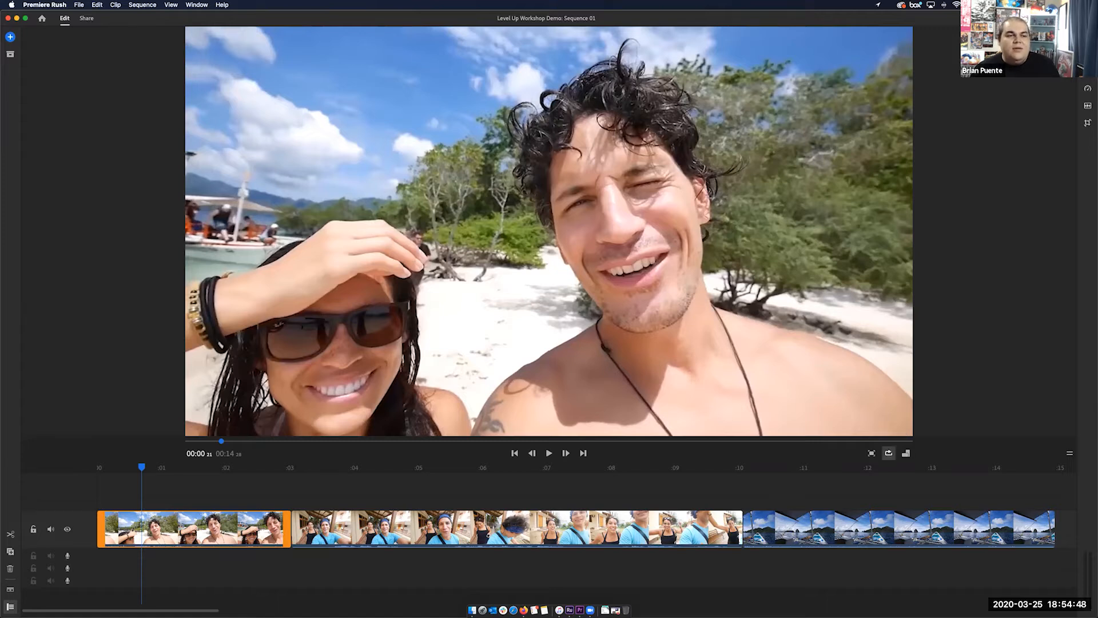
{"action": "key", "text": "space"}
{"action": "key", "text": "space"}
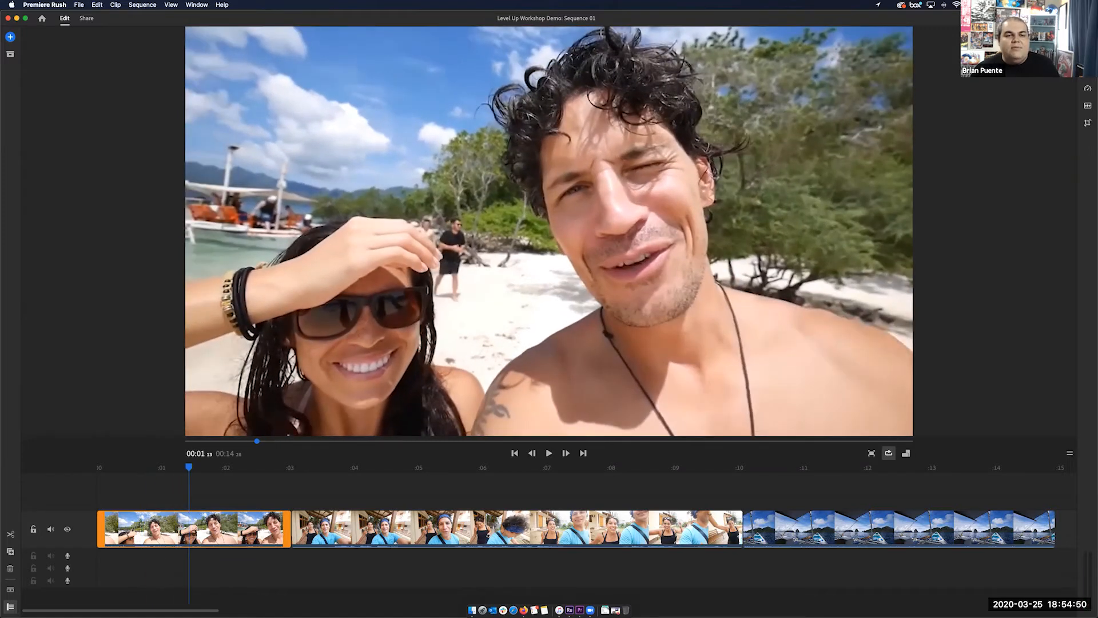
{"action": "left_click", "coordinate": [799, 529]}
{"action": "key", "text": "space"}
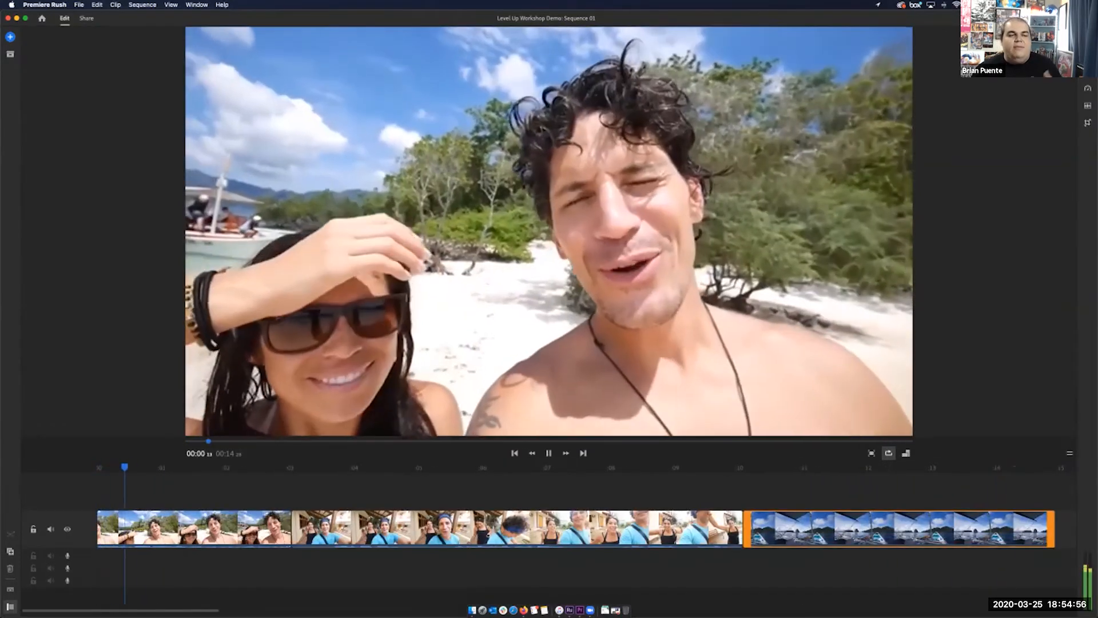
{"action": "key", "text": "space"}
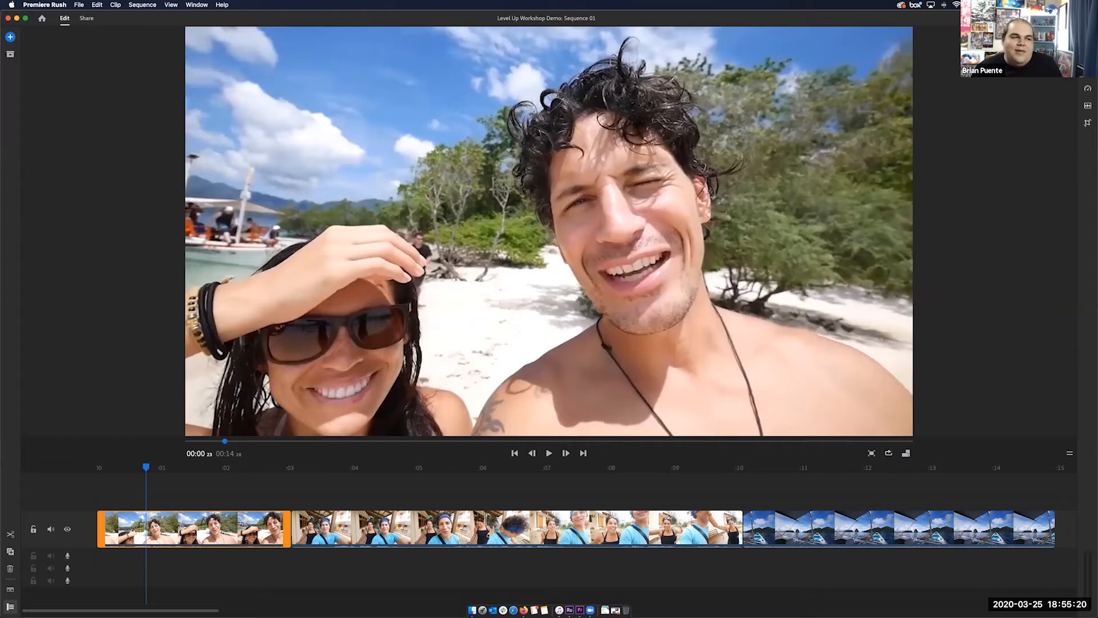
Step: Select the walking clip with the playhead at 00:06:23 and change the sequence orientation to Portrait
{"action": "left_click_drag", "start_coordinate": [146, 468], "coordinate": [531, 467]}
{"action": "left_click", "coordinate": [538, 529]}
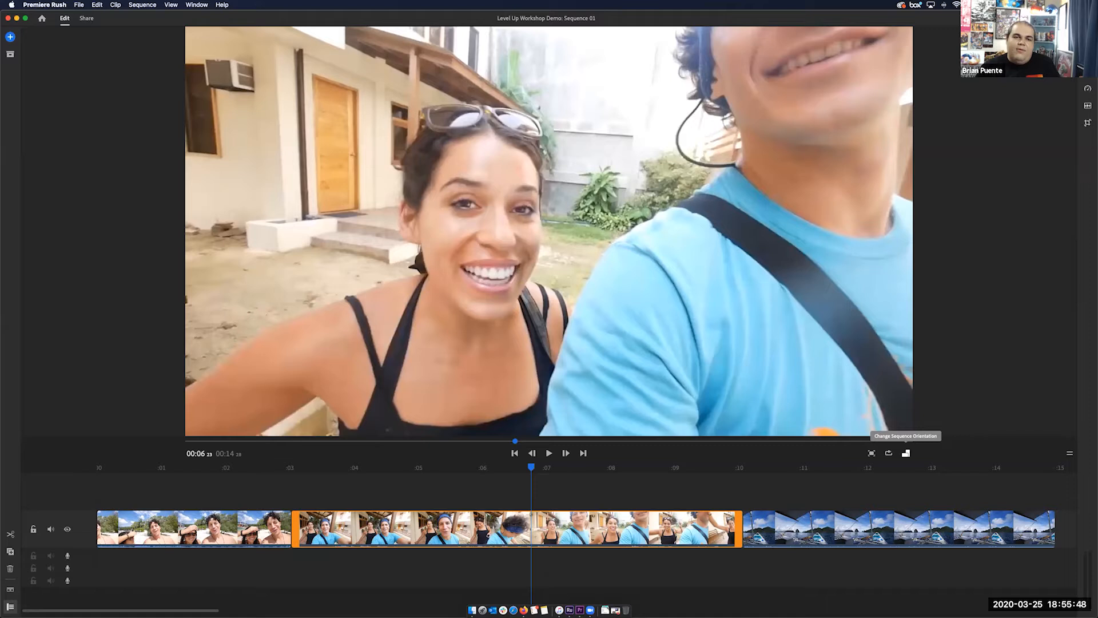
{"action": "left_click", "coordinate": [906, 452]}
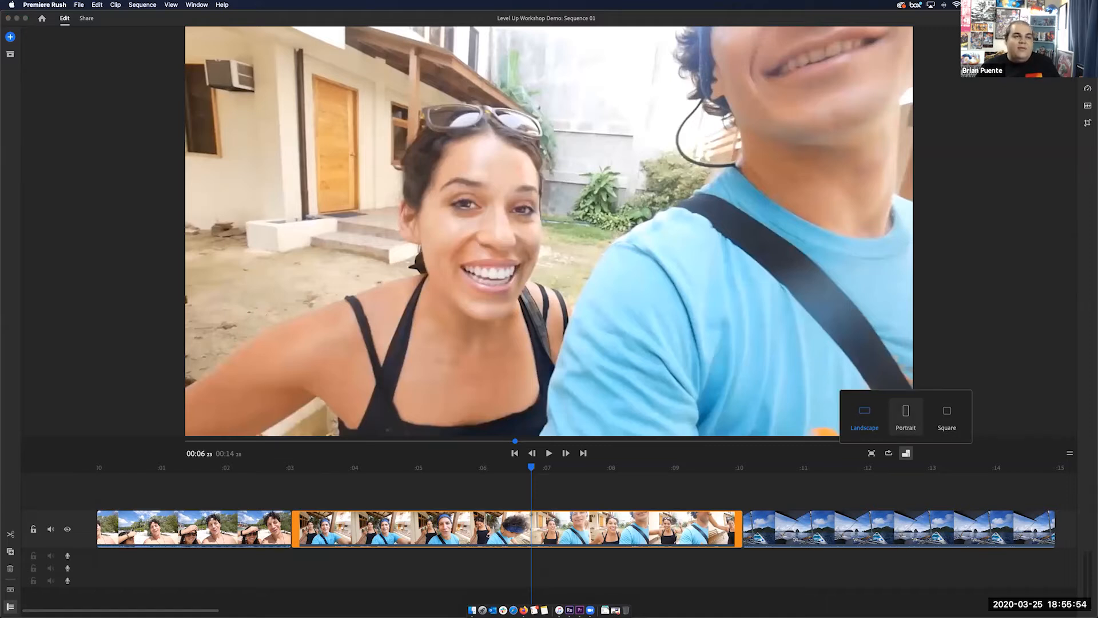
{"action": "left_click", "coordinate": [906, 415]}
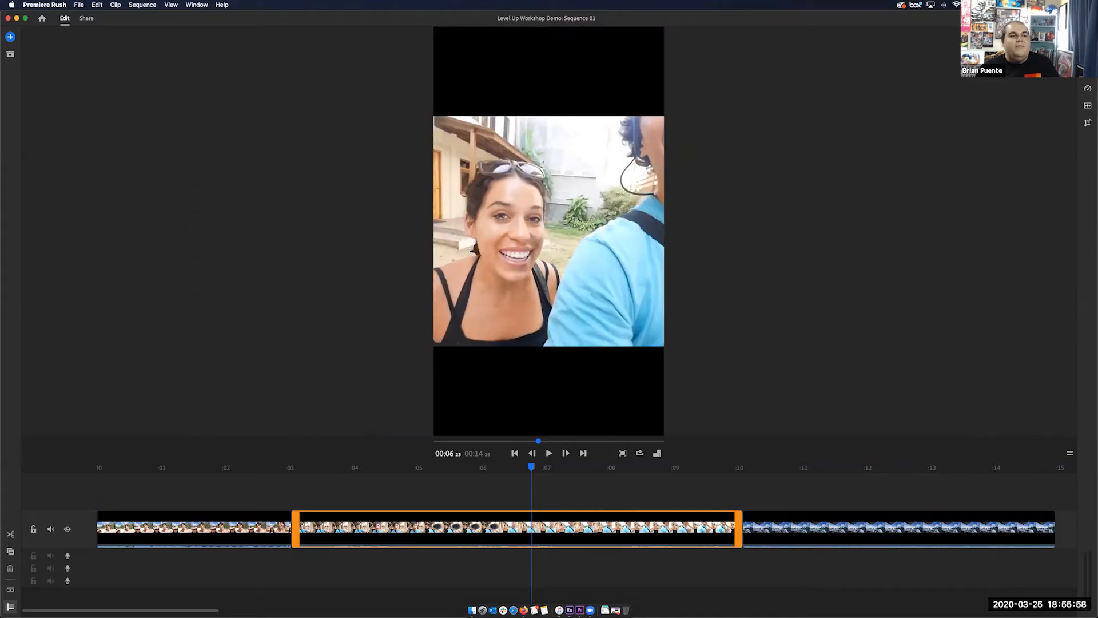
Step: Enlarge the walking clip to fill the portrait frame's height and shift it sideways to reframe the subjects
{"action": "left_click_drag", "start_coordinate": [532, 467], "coordinate": [467, 467]}
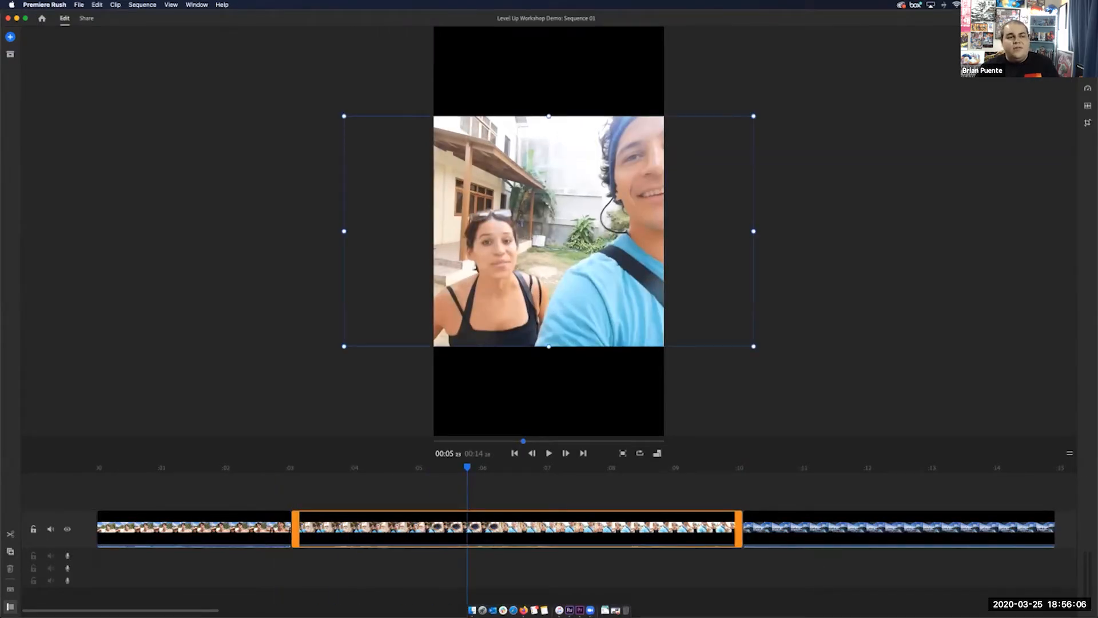
{"action": "left_click_drag", "start_coordinate": [753, 346], "coordinate": [912, 434]}
{"action": "left_click_drag", "start_coordinate": [583, 252], "coordinate": [406, 246]}
Step: Play the reframed walking clip to check the portrait crop, and move the playhead back to just before 5 seconds
{"action": "key", "text": "space"}
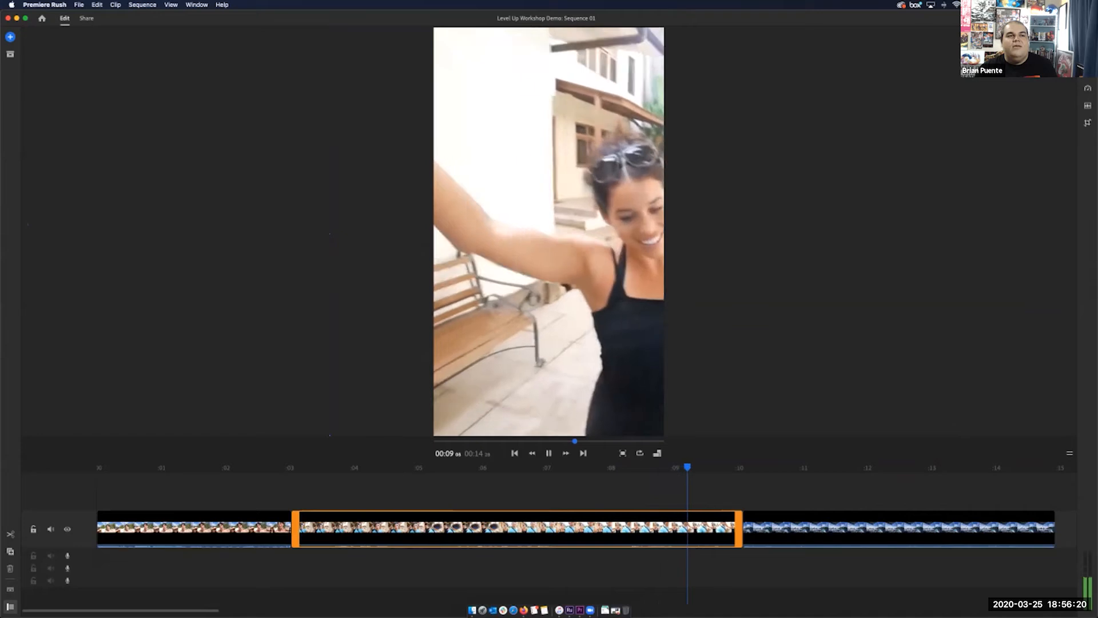
{"action": "key", "text": "space"}
{"action": "left_click_drag", "start_coordinate": [727, 468], "coordinate": [410, 467]}
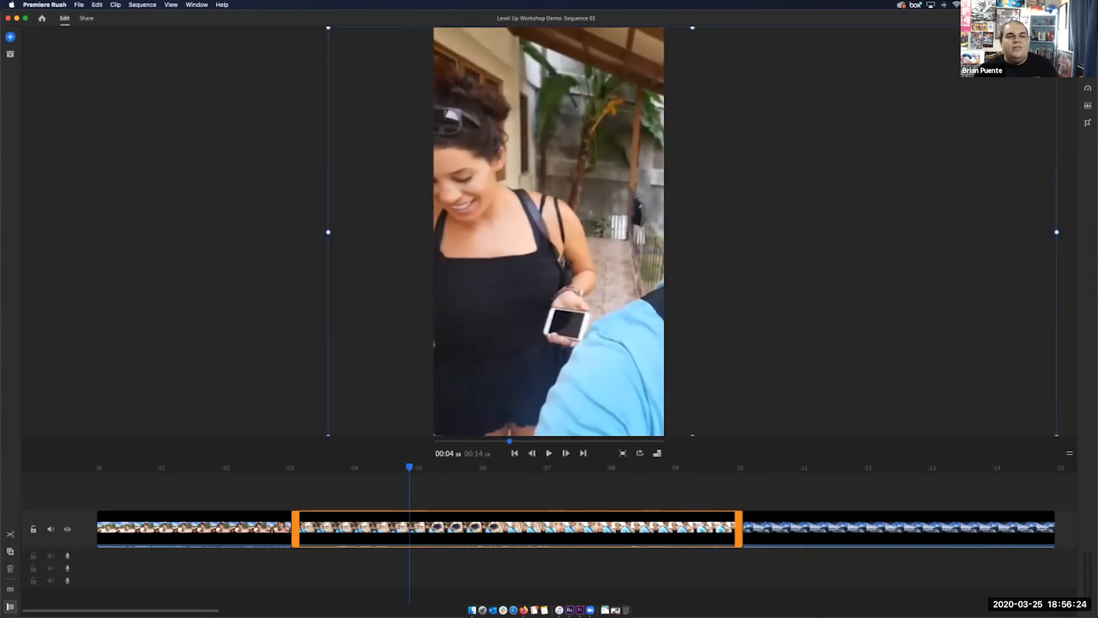
Step: Switch the sequence orientation back to Landscape and try to shift the enlarged walking clip over the black area
{"action": "left_click", "coordinate": [657, 453]}
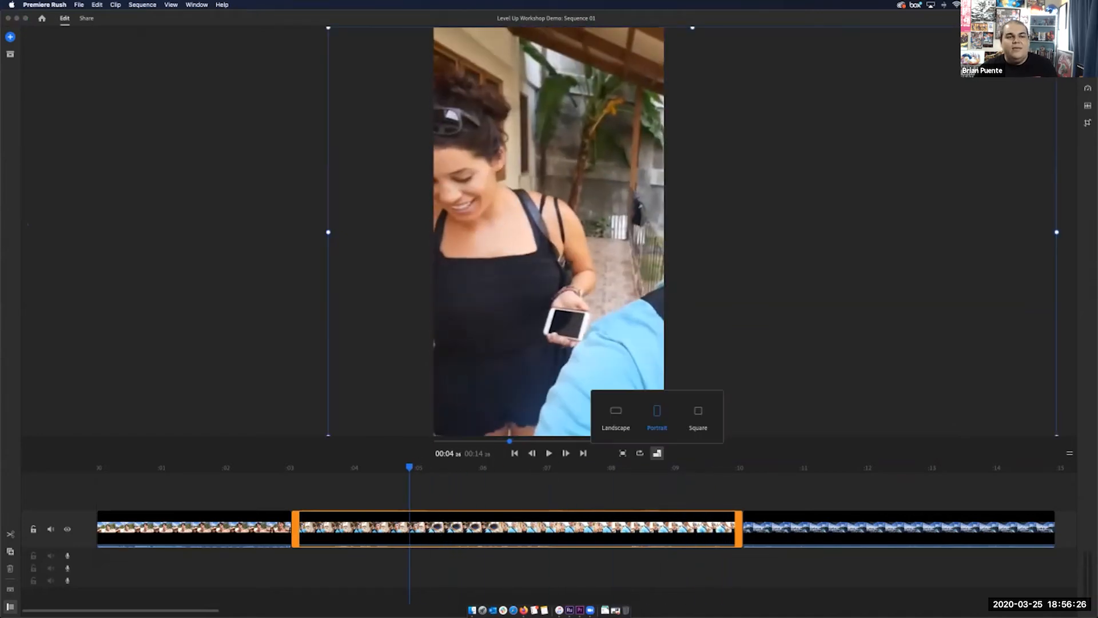
{"action": "left_click", "coordinate": [616, 415]}
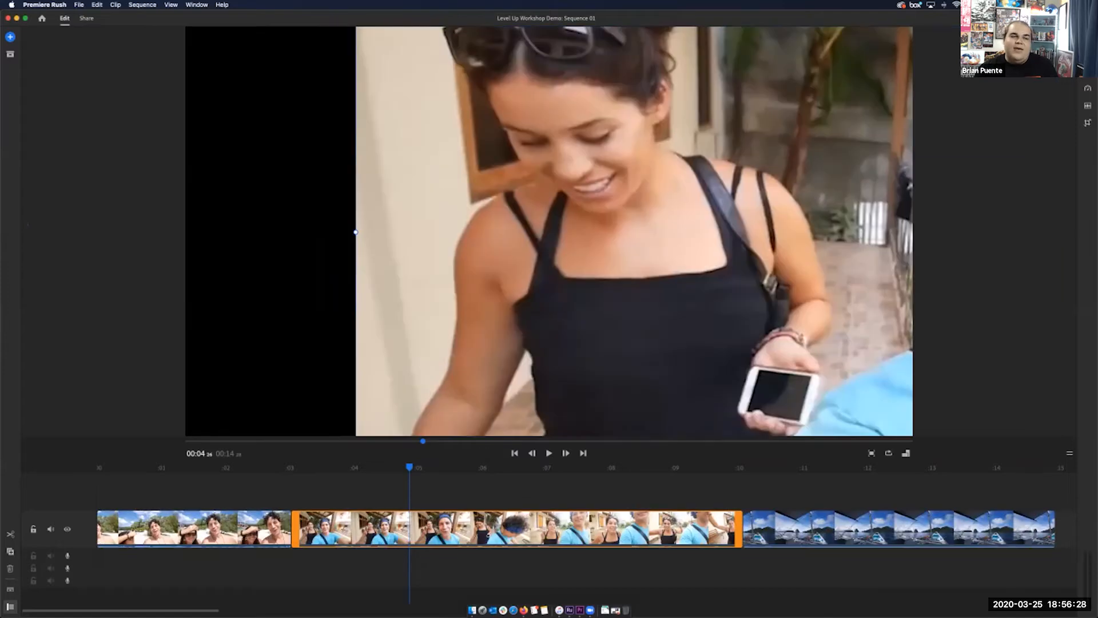
{"action": "left_click_drag", "start_coordinate": [630, 258], "coordinate": [326, 259]}
Step: Undo the orientation, scaling and repositioning changes until the walking clip fills the landscape frame as originally placed
{"action": "key", "text": "super+z"}
{"action": "key", "text": "super+z"}
{"action": "key", "text": "super+z"}
{"action": "key", "text": "super+z"}
{"action": "key", "text": "super+z"}
{"action": "key", "text": "super+z"}
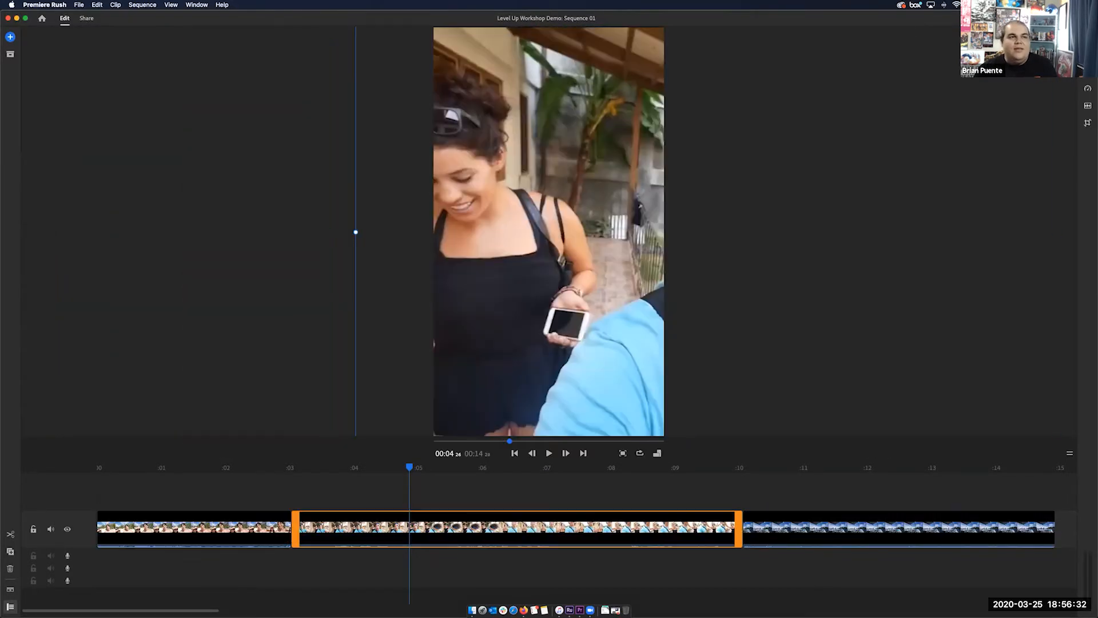
{"action": "key", "text": "super+z"}
{"action": "key", "text": "super+z"}
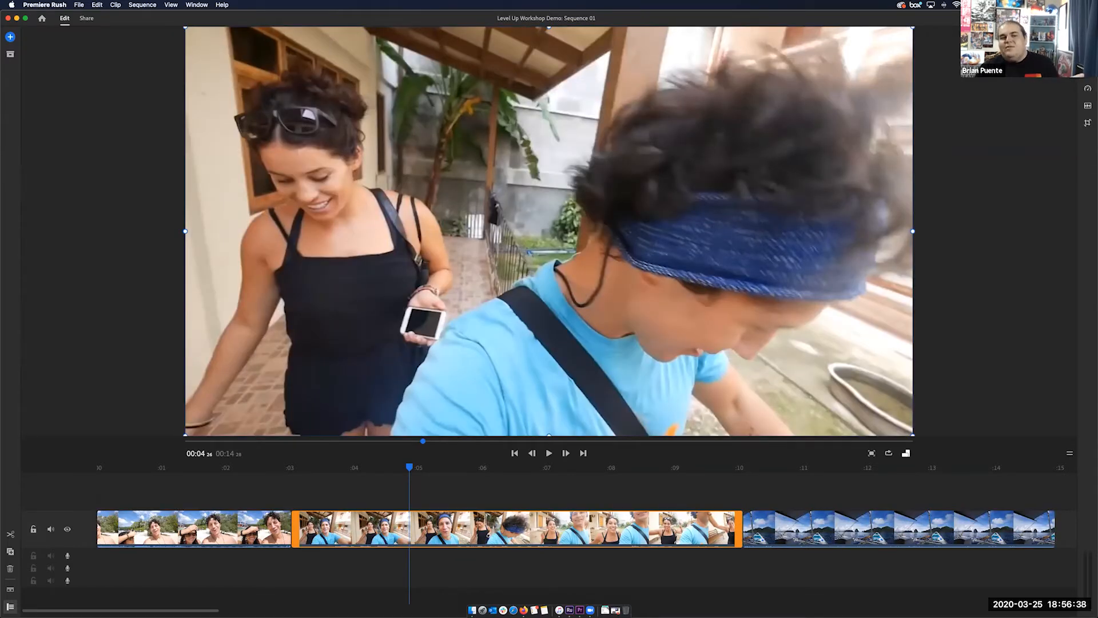
Step: Keep the sequence orientation on Landscape, move the playhead to about 7 seconds, and view the orientation choices again
{"action": "left_click", "coordinate": [906, 453]}
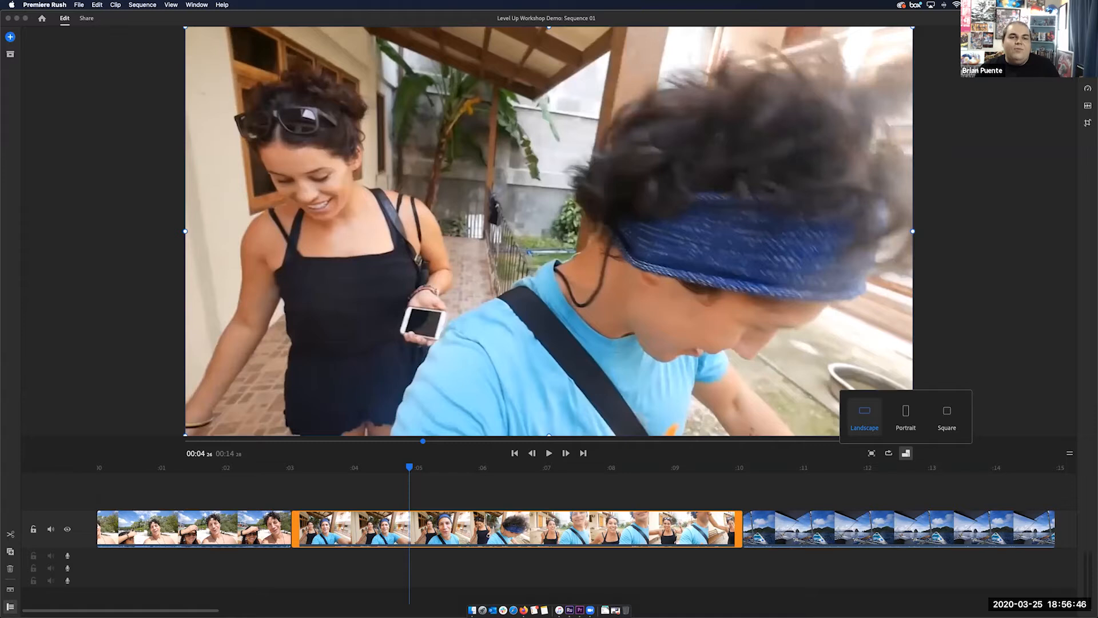
{"action": "left_click", "coordinate": [864, 418]}
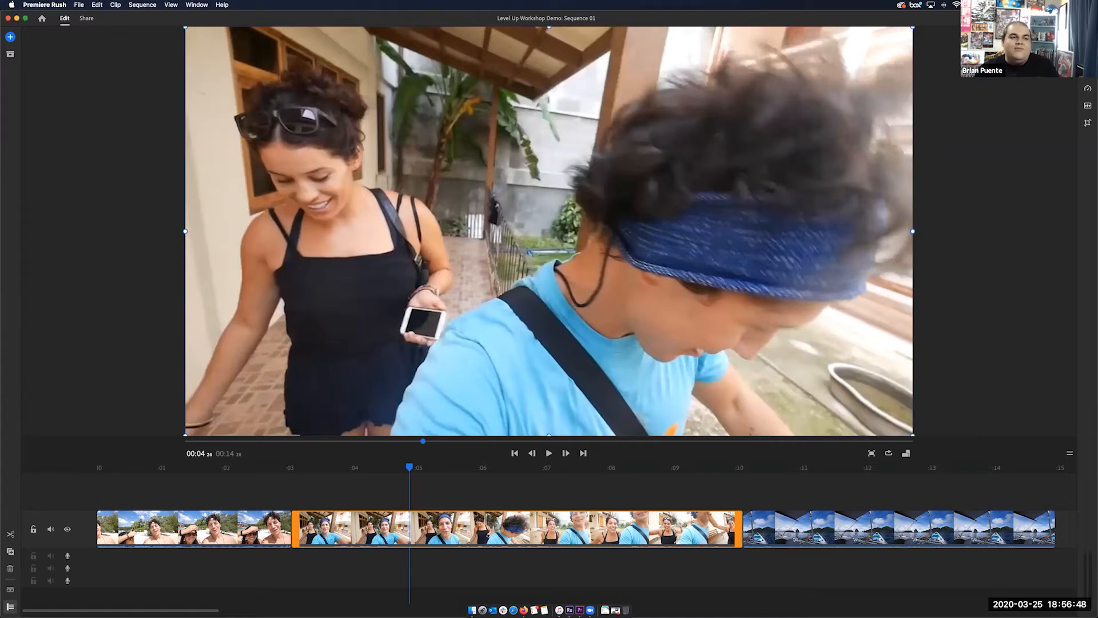
{"action": "left_click_drag", "start_coordinate": [410, 467], "coordinate": [550, 467]}
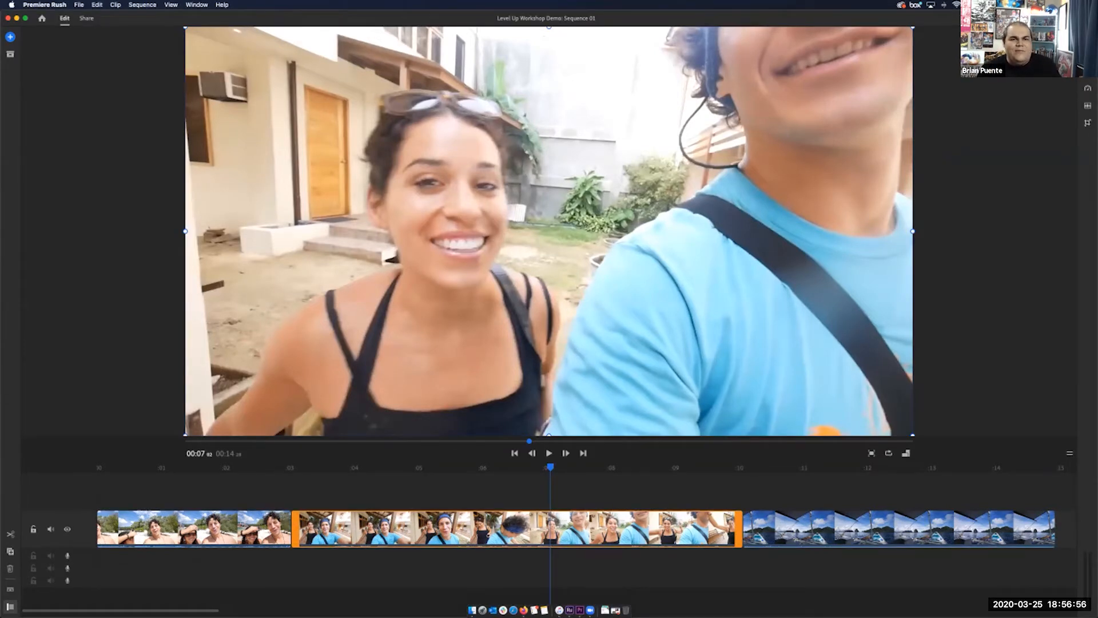
{"action": "left_click", "coordinate": [906, 453]}
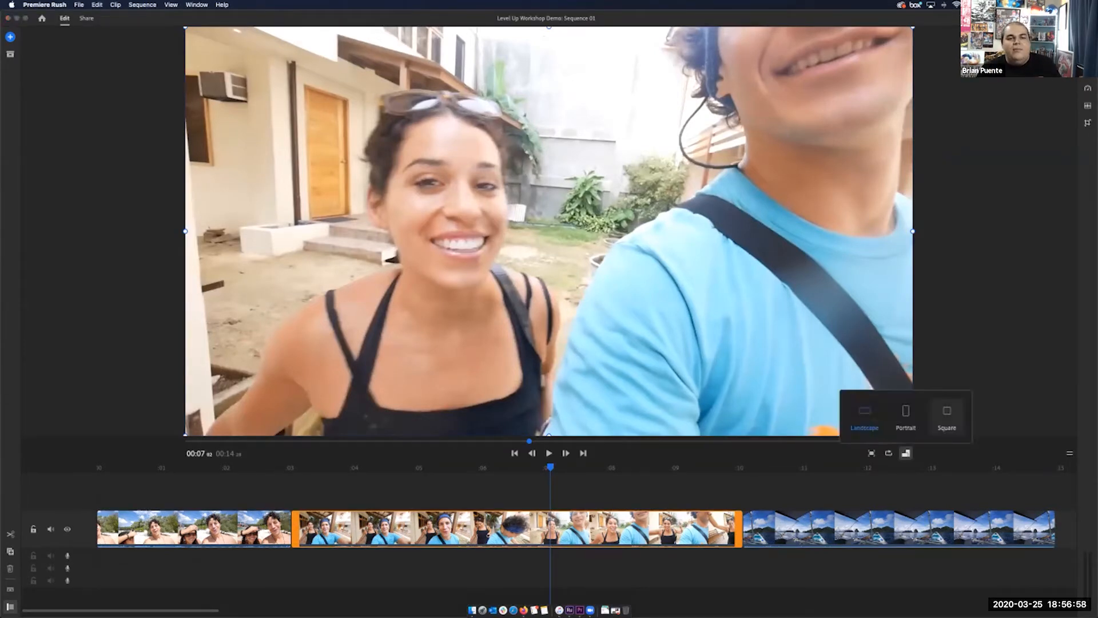
{"action": "left_click", "coordinate": [905, 453]}
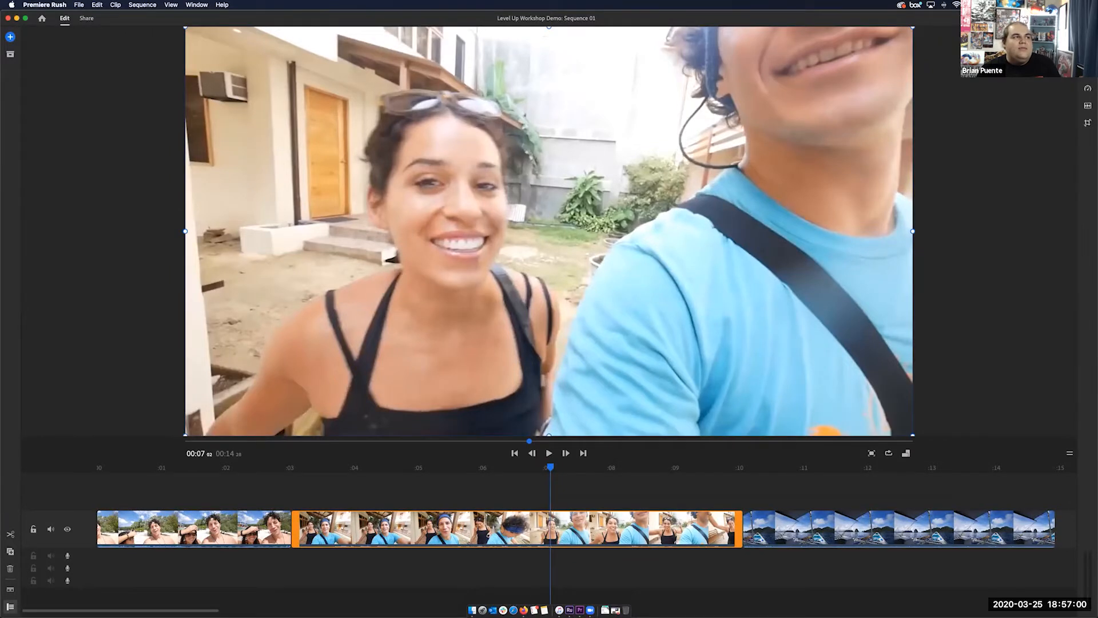
Step: View the management options of the Level Up Workshop Demo project in the projects overview, and reopen the project
{"action": "left_click", "coordinate": [42, 18]}
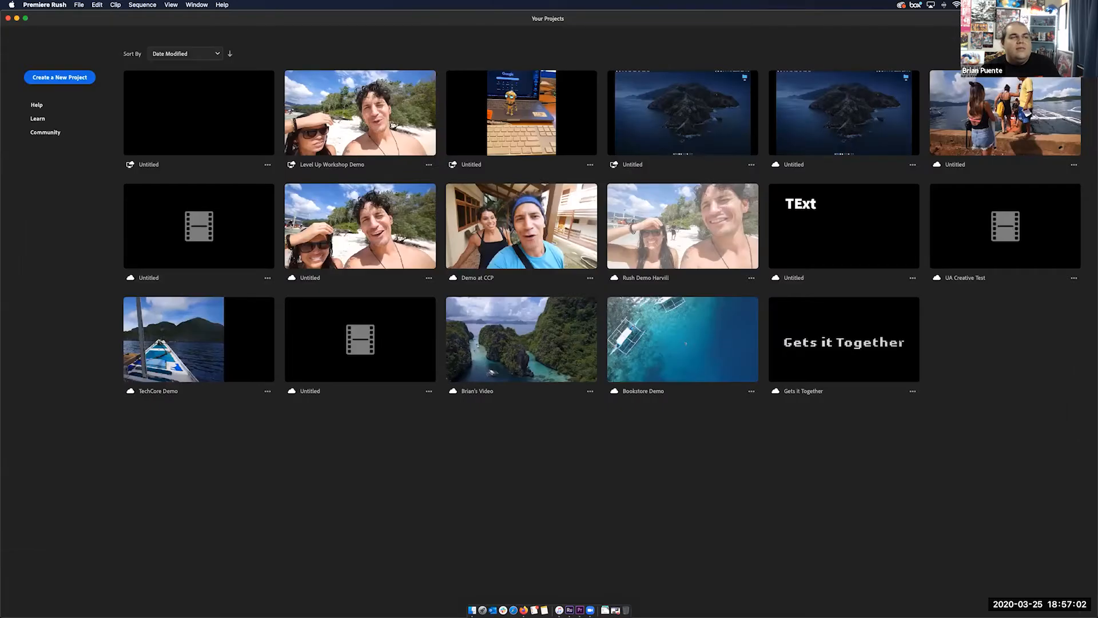
{"action": "left_click", "coordinate": [428, 165]}
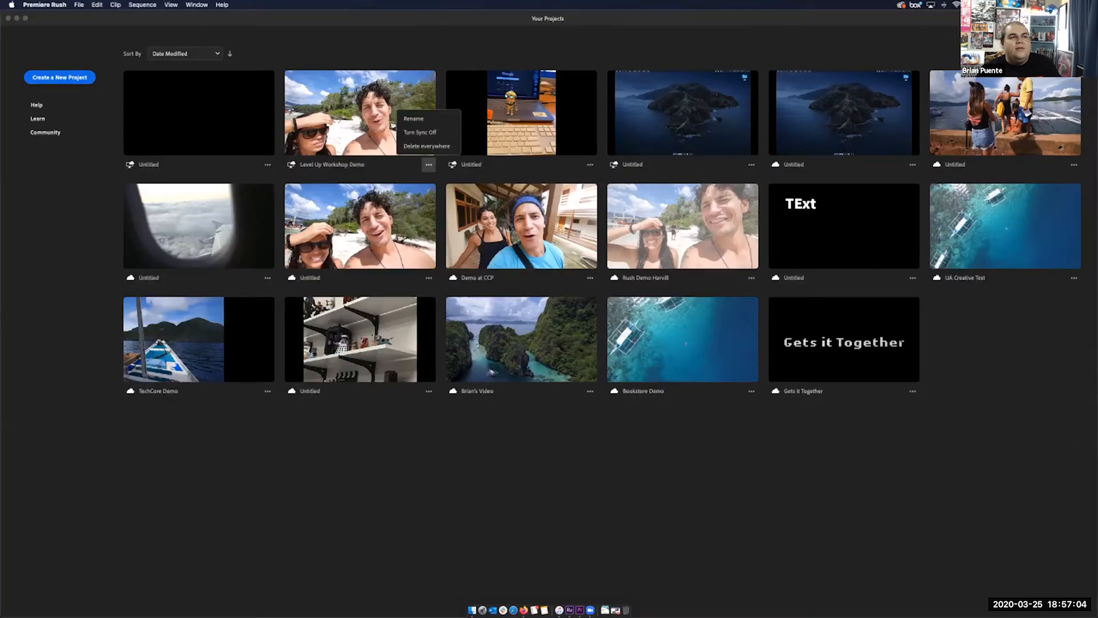
{"action": "left_click", "coordinate": [359, 113]}
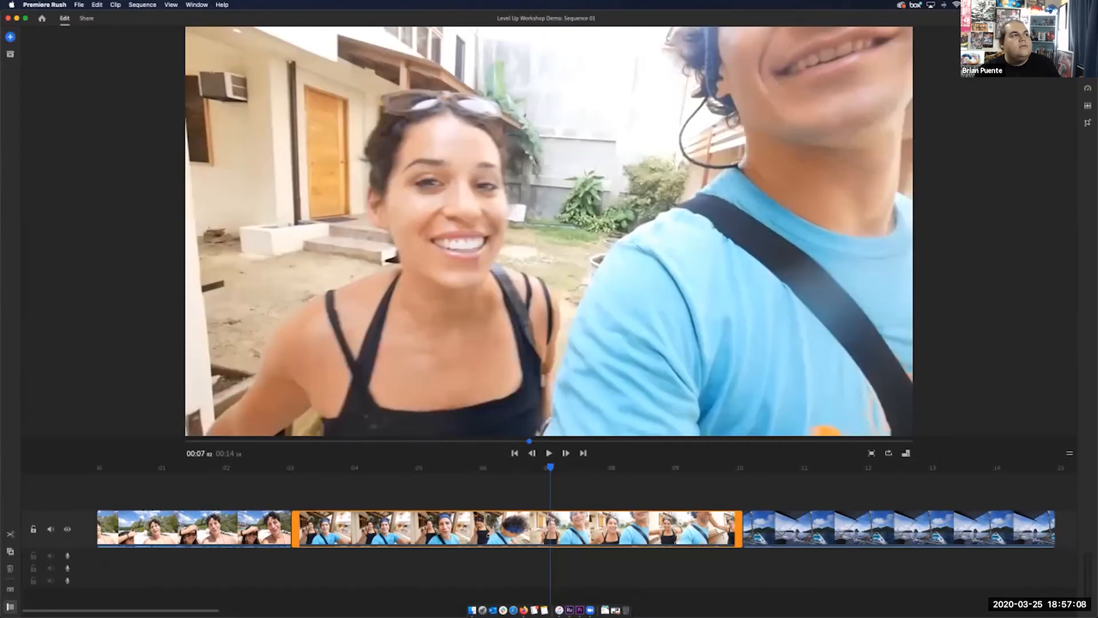
Step: Search the application commands for "dup", try Duplicate, and check the projects overview before reopening Level Up Workshop Demo
{"action": "left_click", "coordinate": [79, 4]}
{"action": "left_click", "coordinate": [79, 5]}
{"action": "left_click", "coordinate": [221, 5]}
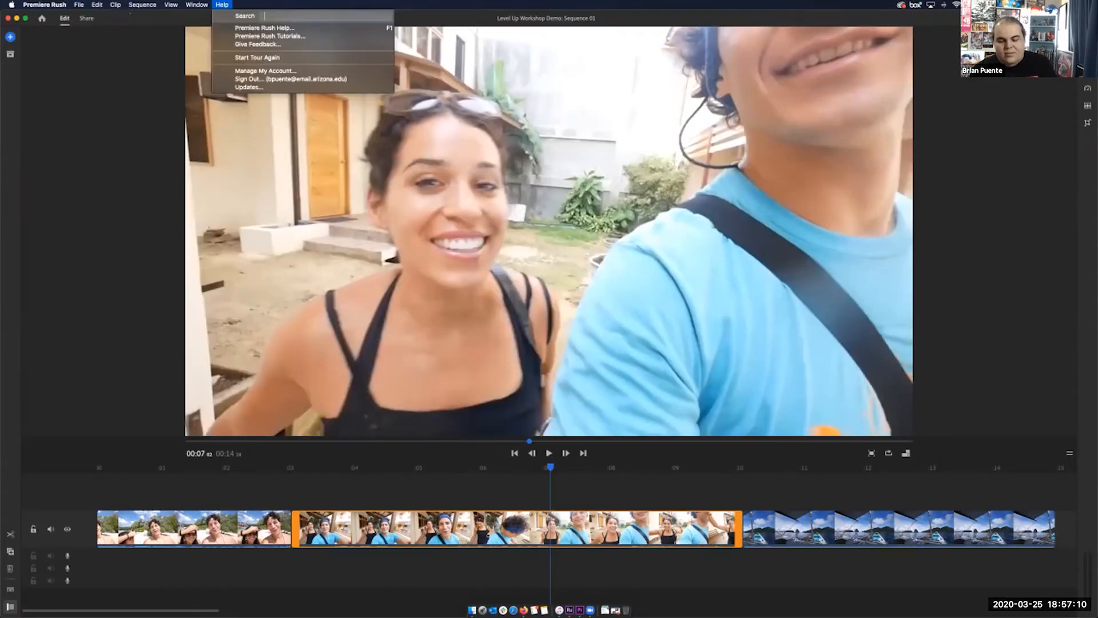
{"action": "type", "text": "dup"}
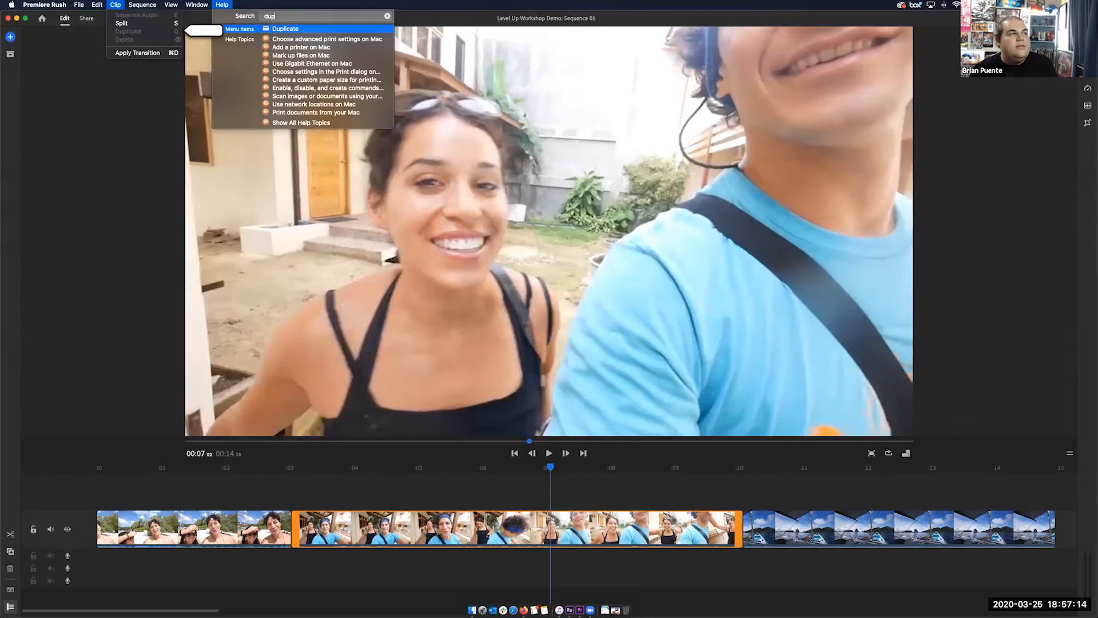
{"action": "left_click", "coordinate": [286, 29]}
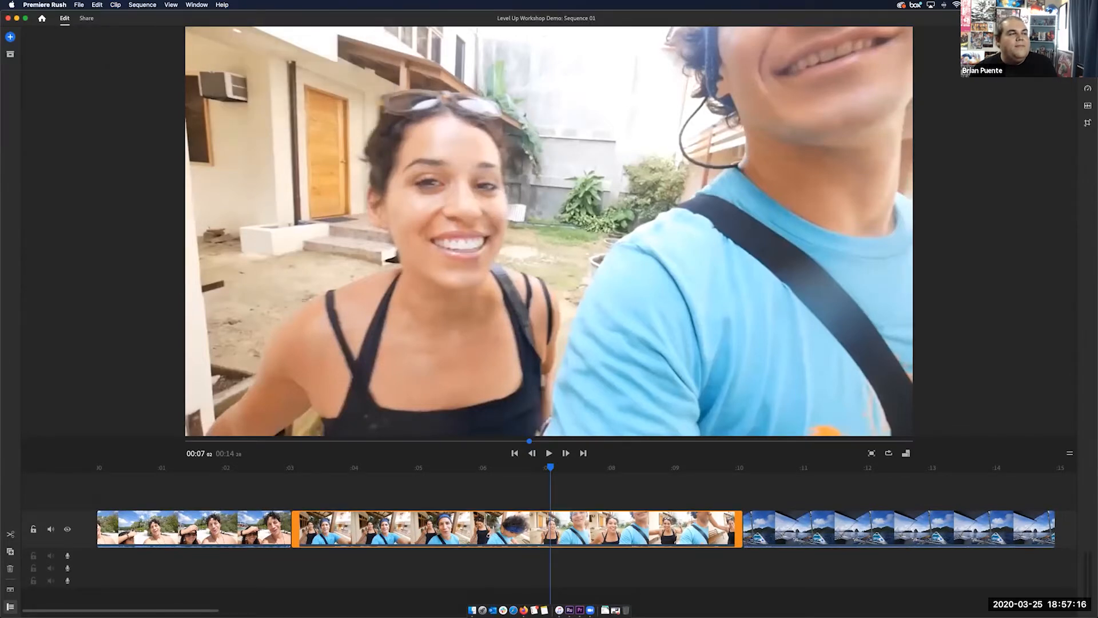
{"action": "left_click", "coordinate": [42, 18]}
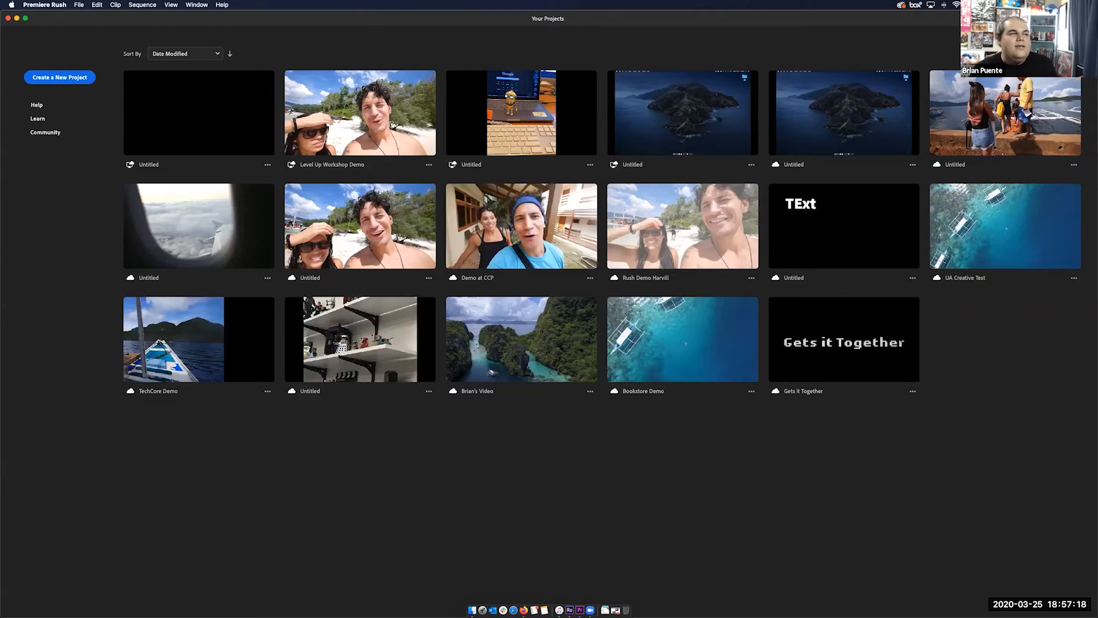
{"action": "left_click", "coordinate": [361, 113]}
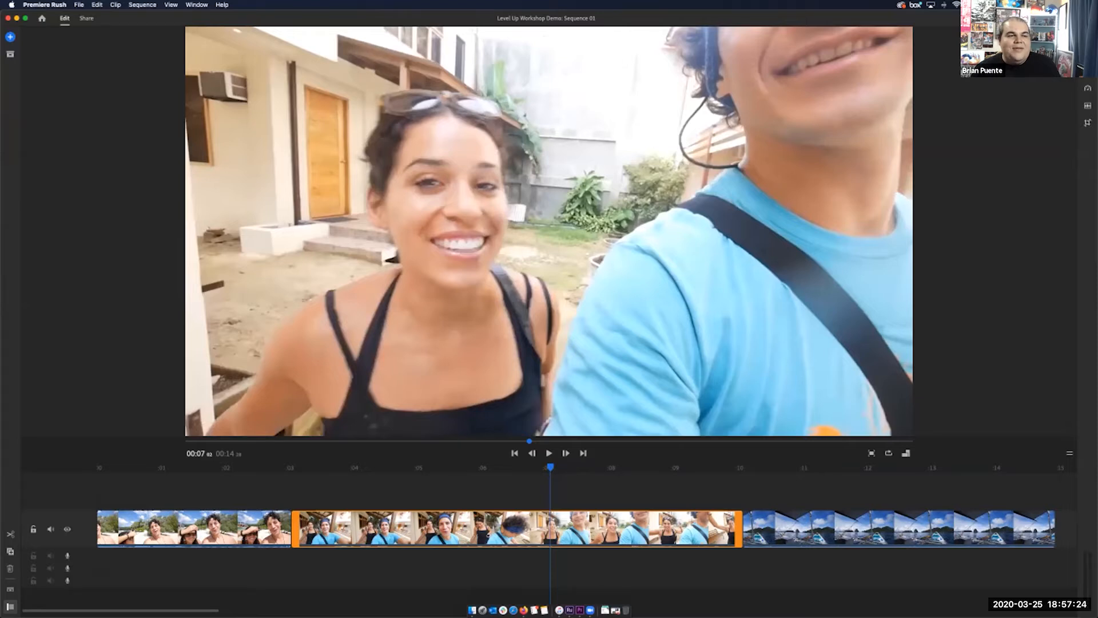
Step: Enlarge the timeline tracks, restore the large preview, and play the sequence from about 2 seconds
{"action": "left_click_drag", "start_coordinate": [550, 467], "coordinate": [794, 468]}
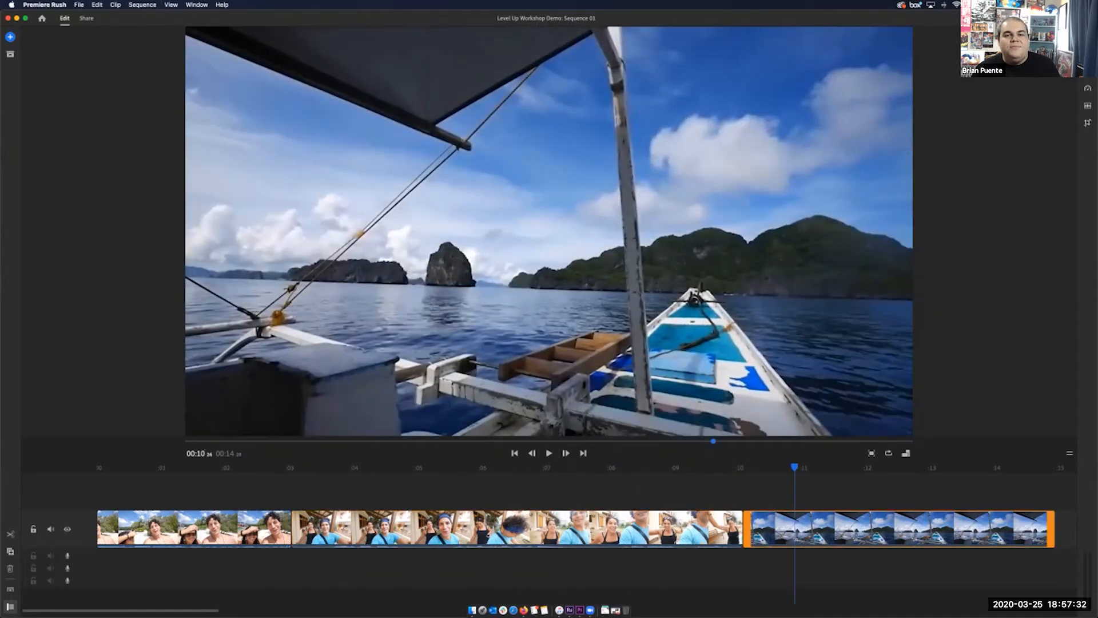
{"action": "left_click_drag", "start_coordinate": [1070, 453], "coordinate": [1070, 165]}
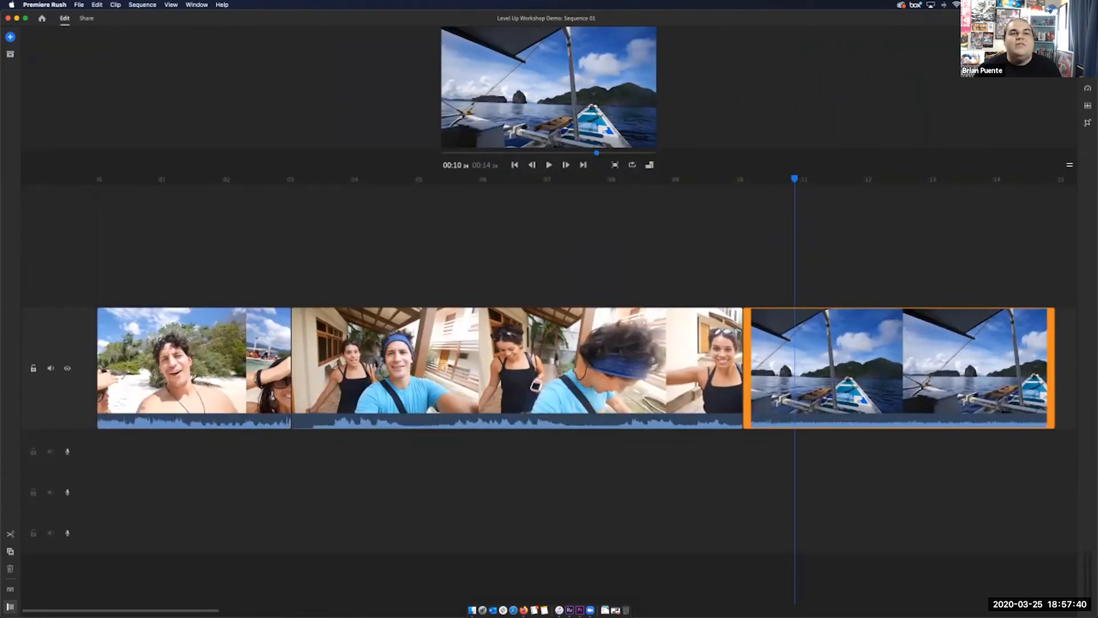
{"action": "left_click_drag", "start_coordinate": [1070, 164], "coordinate": [1069, 460]}
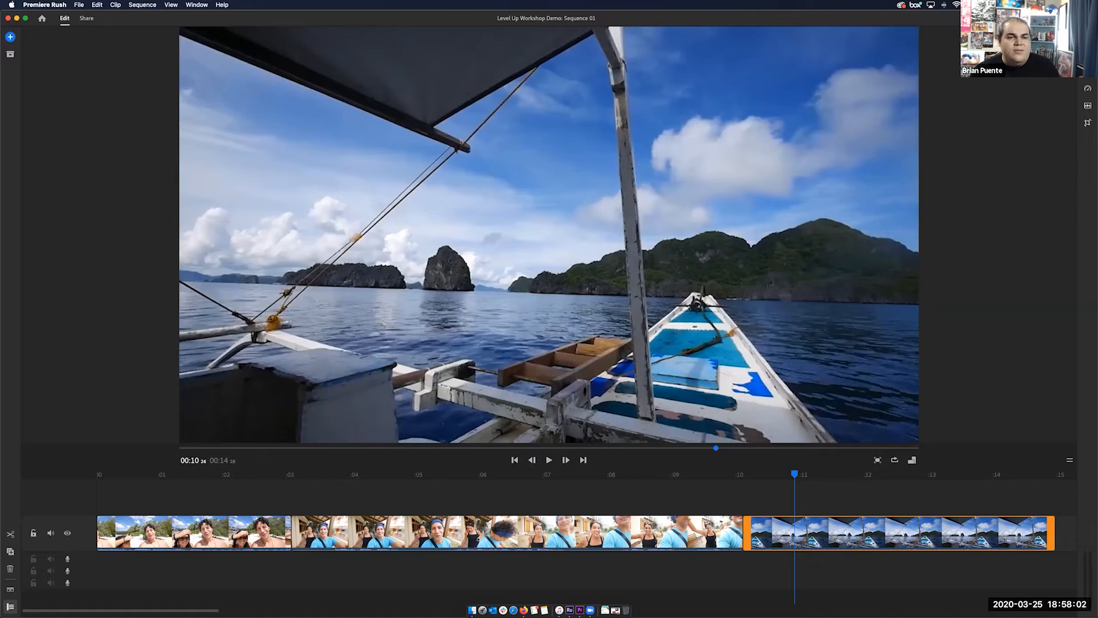
{"action": "left_click_drag", "start_coordinate": [794, 474], "coordinate": [230, 474]}
{"action": "key", "text": "space"}
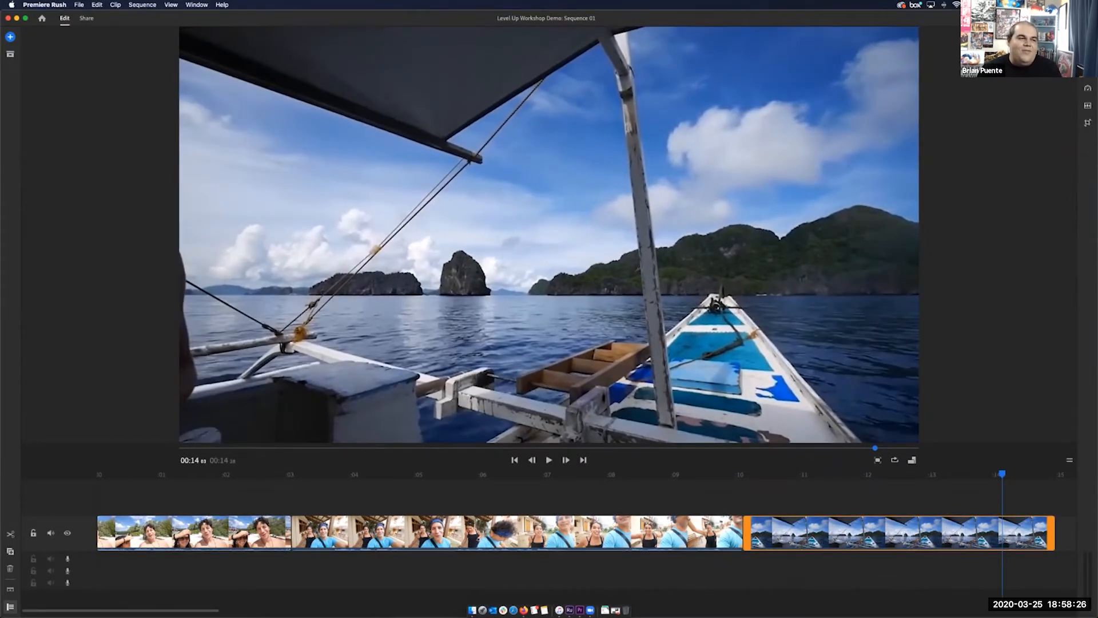
Step: Move the beach clip from the start to behind the walking clip, and then to the end of the sequence
{"action": "left_click", "coordinate": [223, 532]}
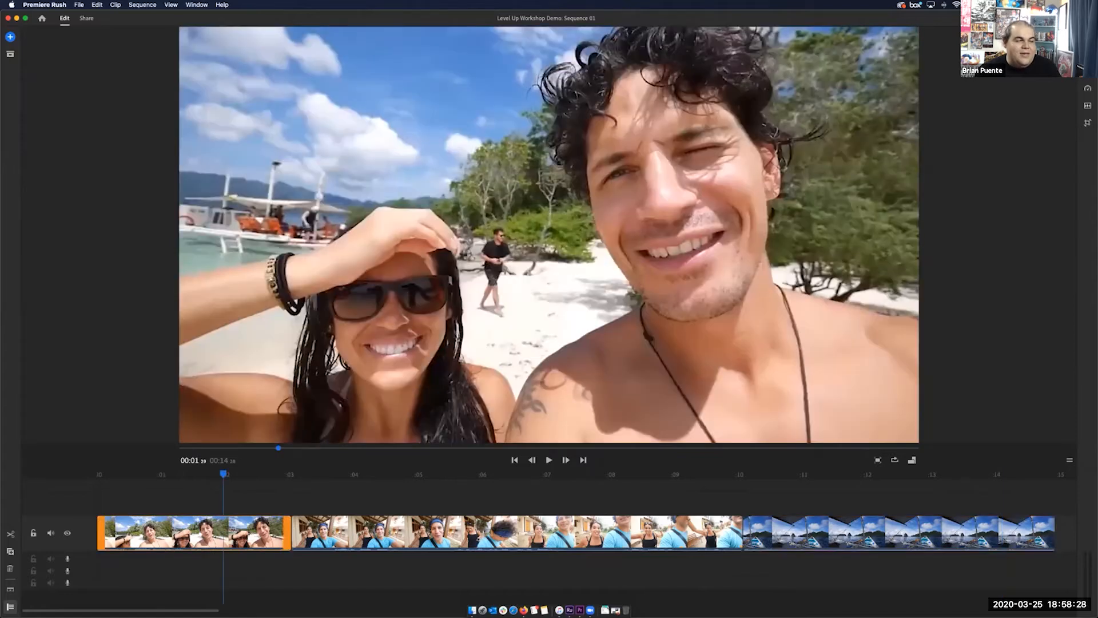
{"action": "left_click_drag", "start_coordinate": [223, 533], "coordinate": [385, 533]}
{"action": "key", "text": "Delete"}
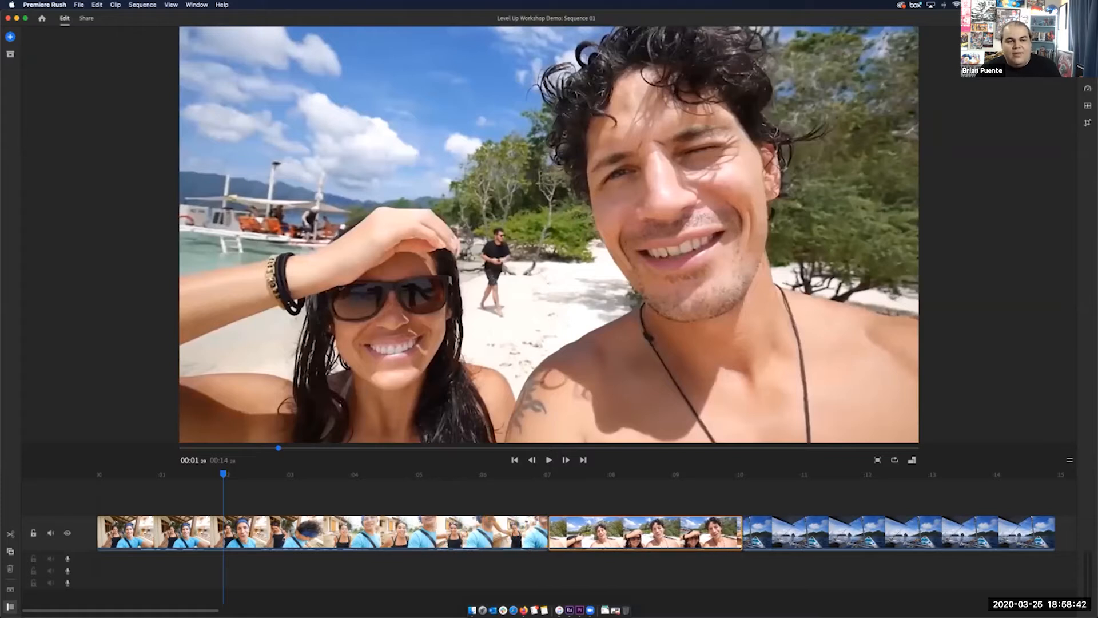
{"action": "left_click_drag", "start_coordinate": [675, 532], "coordinate": [987, 532]}
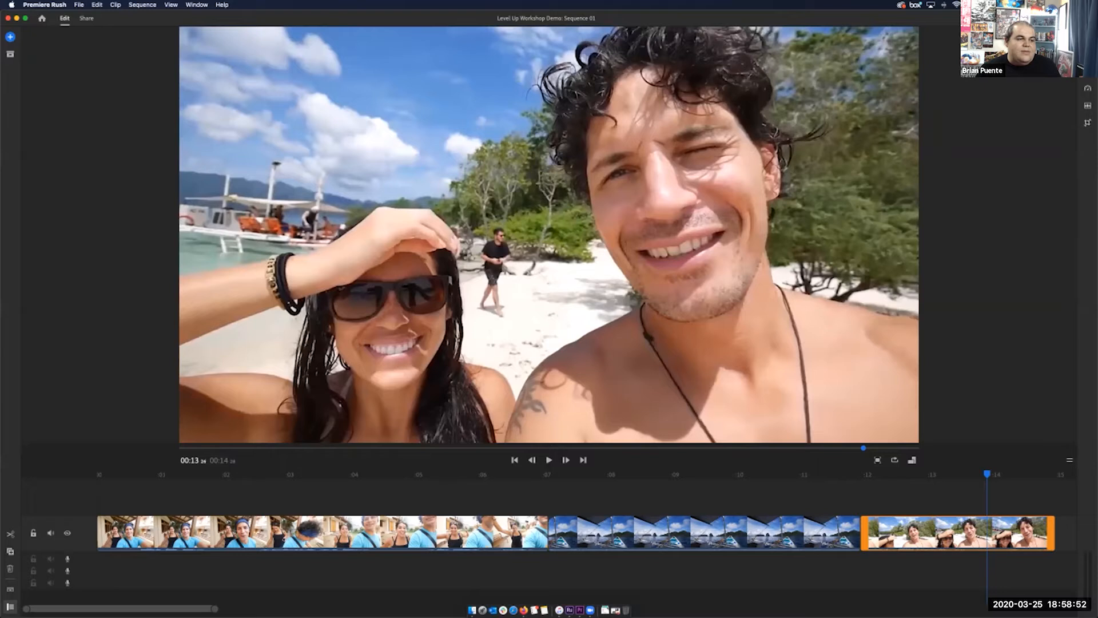
Step: Practise zooming and scrolling the timeline, play part of the walking clip, and return to a view that fits all three clips
{"action": "left_click_drag", "start_coordinate": [25, 609], "coordinate": [82, 608]}
{"action": "left_click_drag", "start_coordinate": [215, 608], "coordinate": [320, 608]}
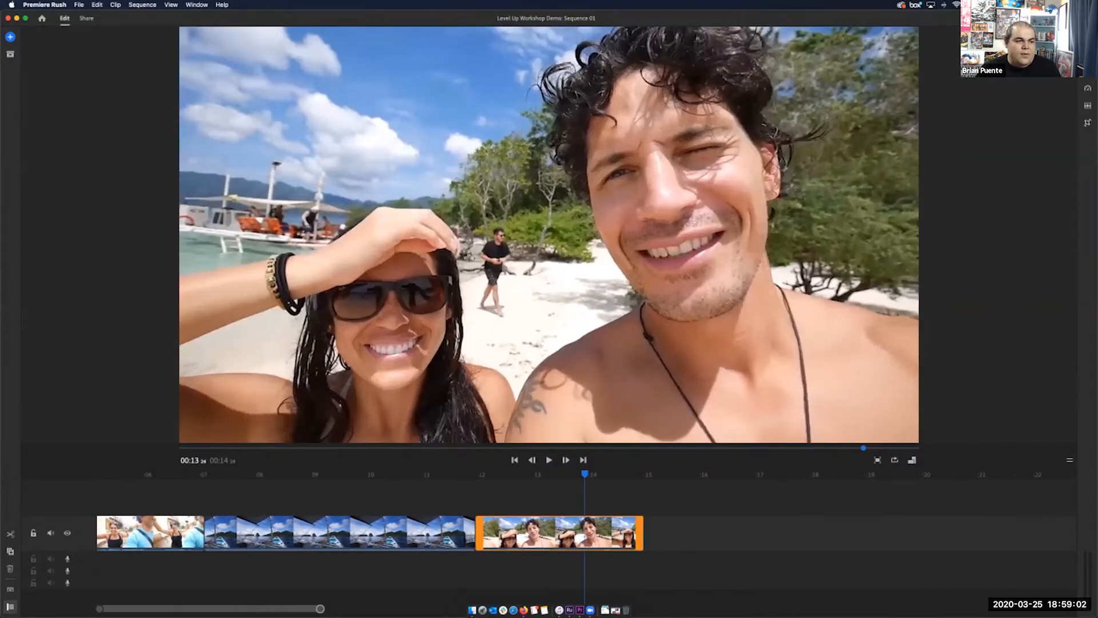
{"action": "left_click_drag", "start_coordinate": [246, 609], "coordinate": [171, 608]}
{"action": "left_click_drag", "start_coordinate": [247, 609], "coordinate": [432, 609]}
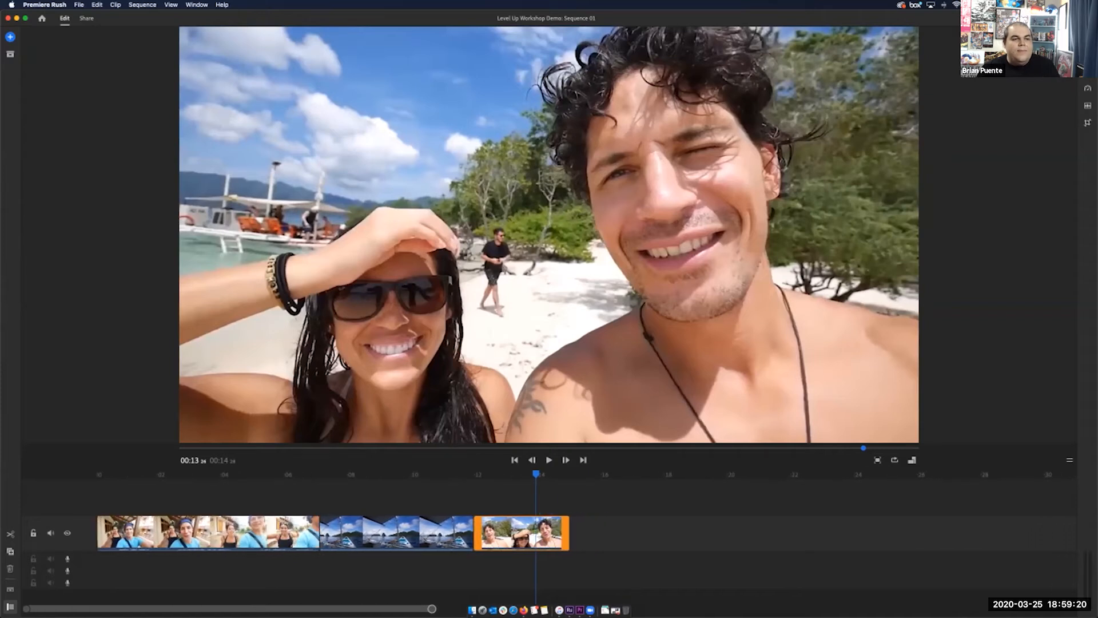
{"action": "key", "text": "space"}
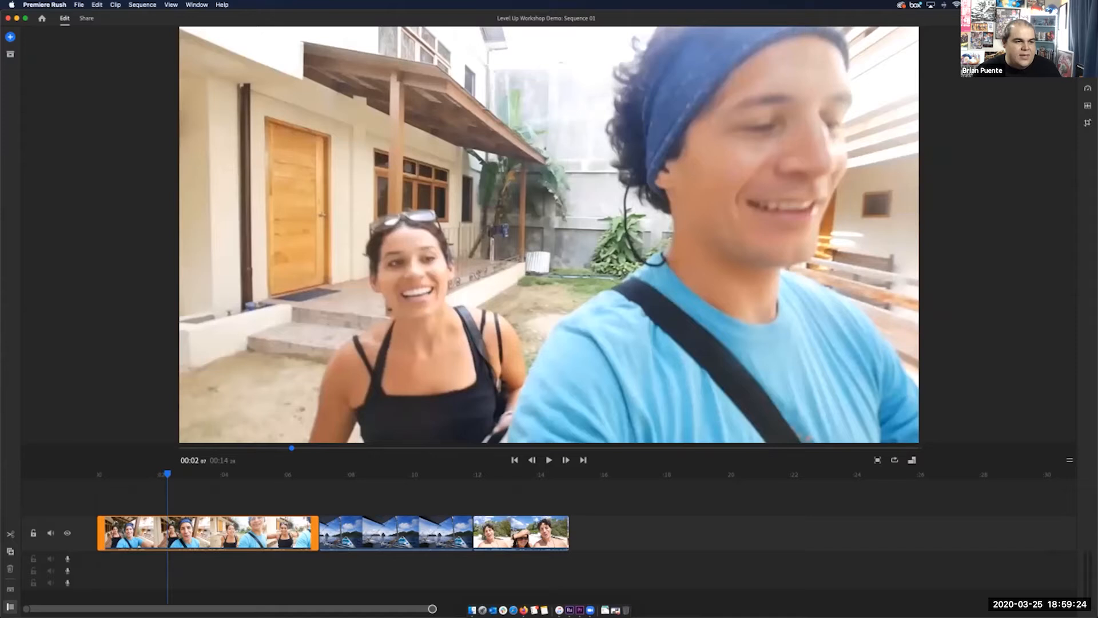
{"action": "left_click_drag", "start_coordinate": [431, 608], "coordinate": [213, 608]}
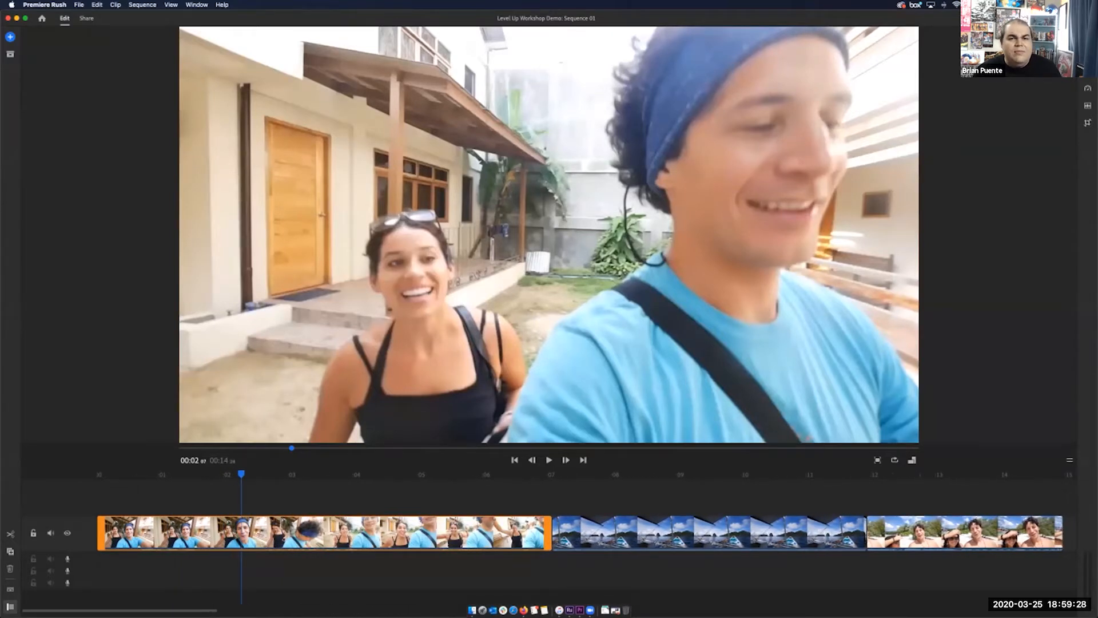
Step: Make the timeline tracks slightly taller and add a title above the walking clip at about half a second
{"action": "left_click_drag", "start_coordinate": [1070, 460], "coordinate": [1069, 401]}
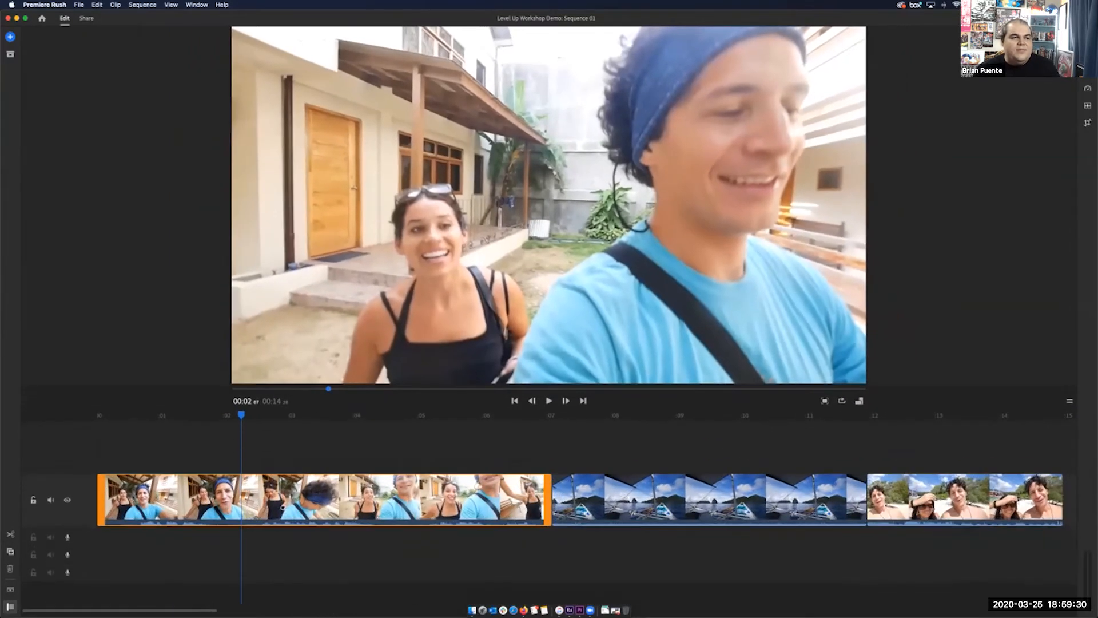
{"action": "left_click_drag", "start_coordinate": [241, 415], "coordinate": [125, 415]}
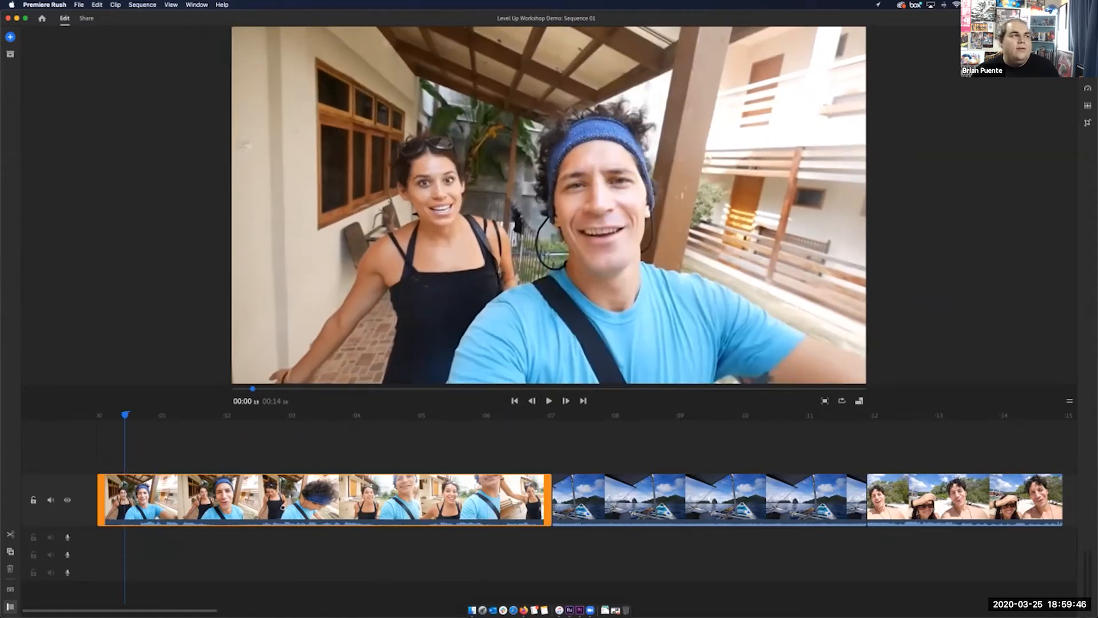
{"action": "left_click", "coordinate": [10, 36]}
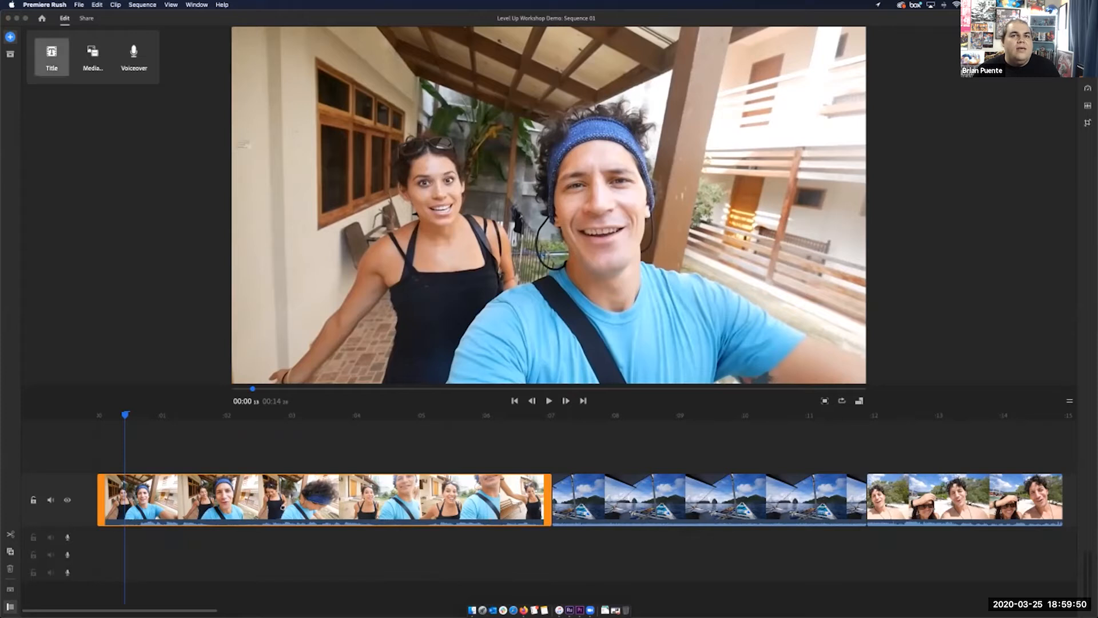
{"action": "left_click", "coordinate": [51, 56]}
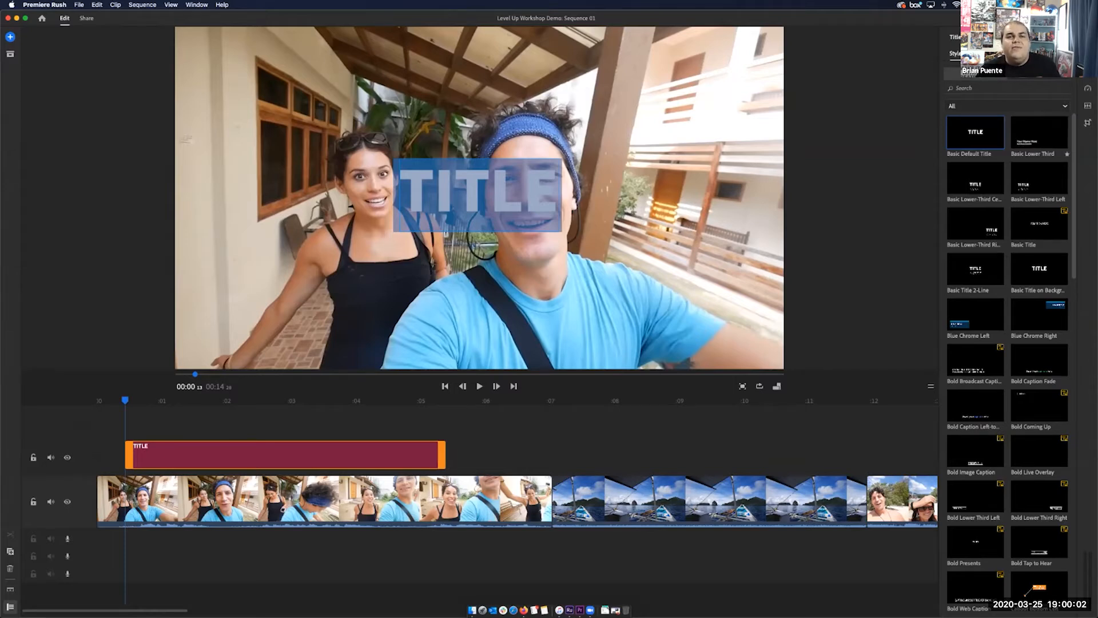
Step: Look through the title styles and their categories, and set the title text to "OUR TRIP"
{"action": "scroll", "coordinate": [1007, 360], "scroll_direction": "down", "scroll_amount": 15}
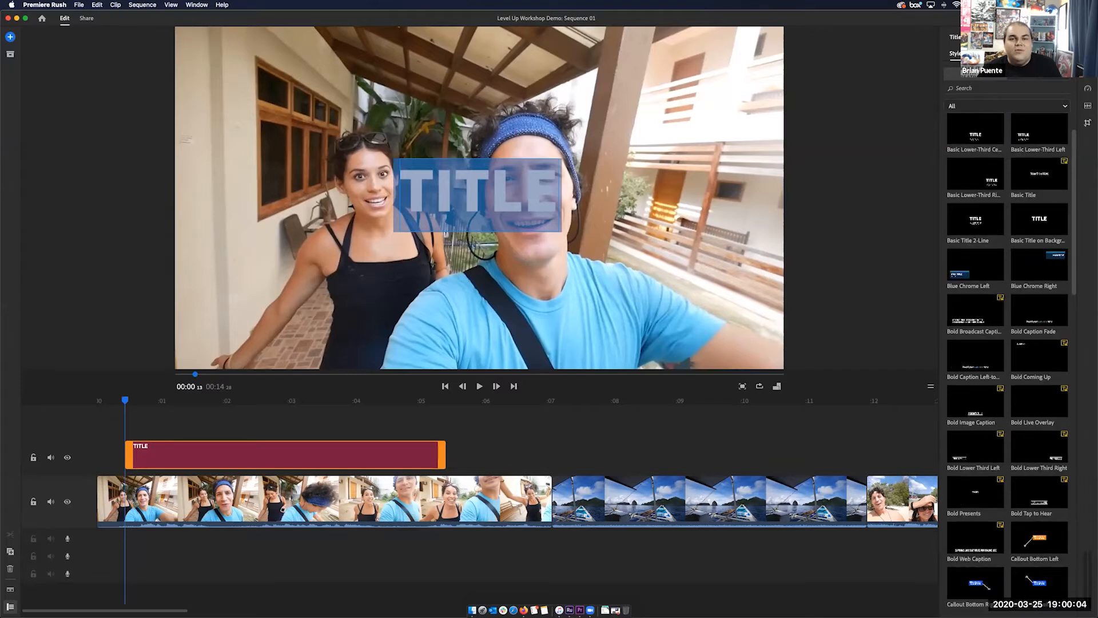
{"action": "scroll", "coordinate": [1007, 360], "scroll_direction": "up", "scroll_amount": 15}
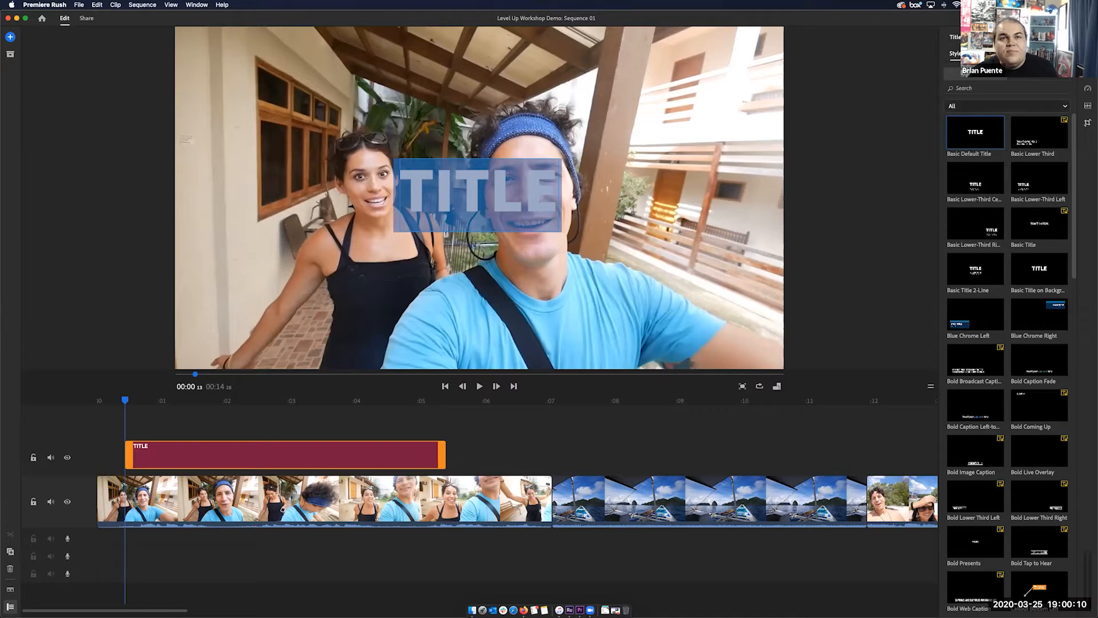
{"action": "left_click", "coordinate": [1008, 106]}
{"action": "left_click", "coordinate": [1008, 105]}
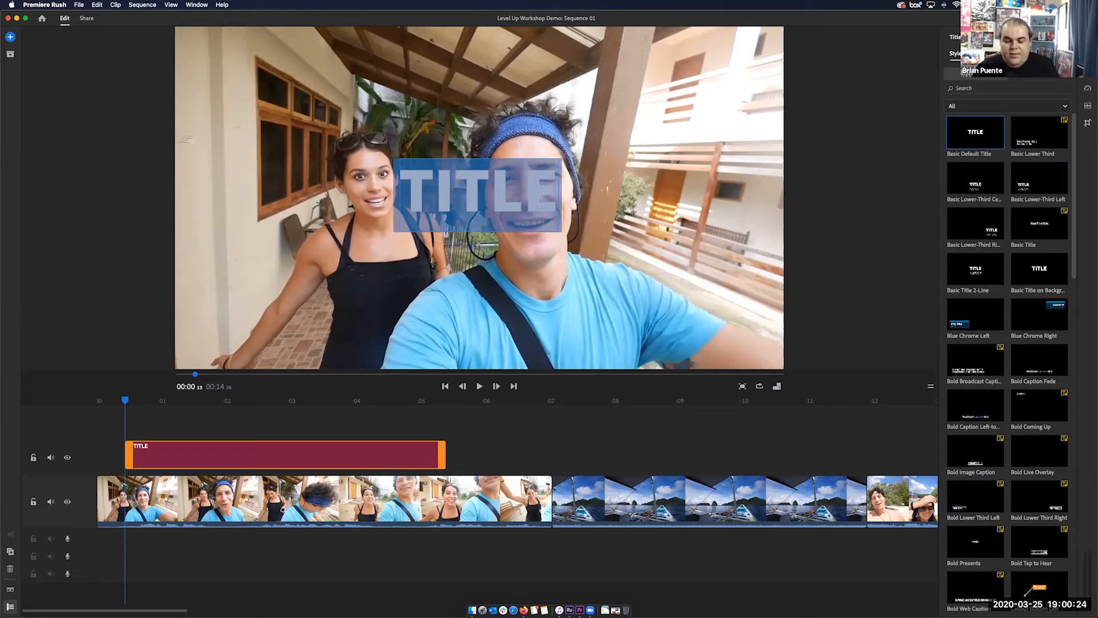
{"action": "type", "text": "O"}
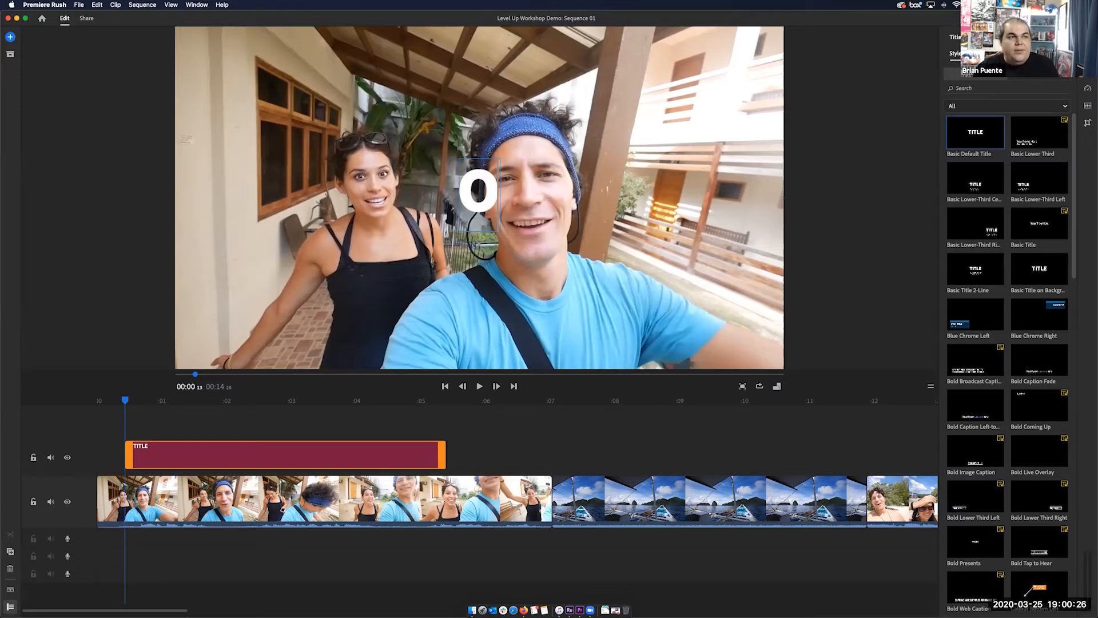
{"action": "type", "text": "UR TRIP"}
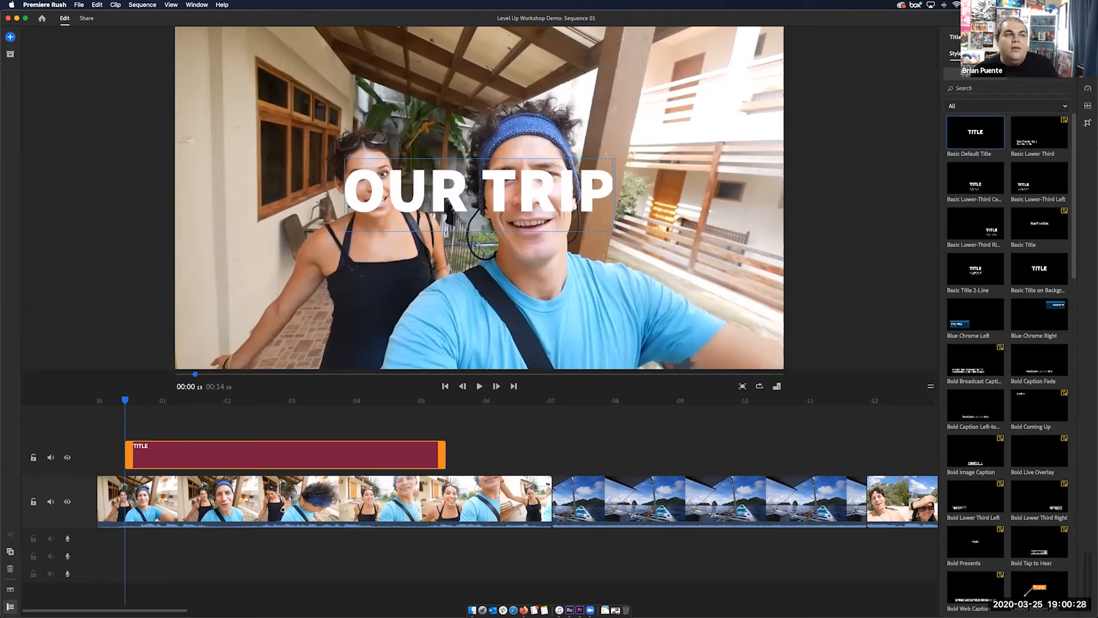
{"action": "double_click", "coordinate": [516, 195]}
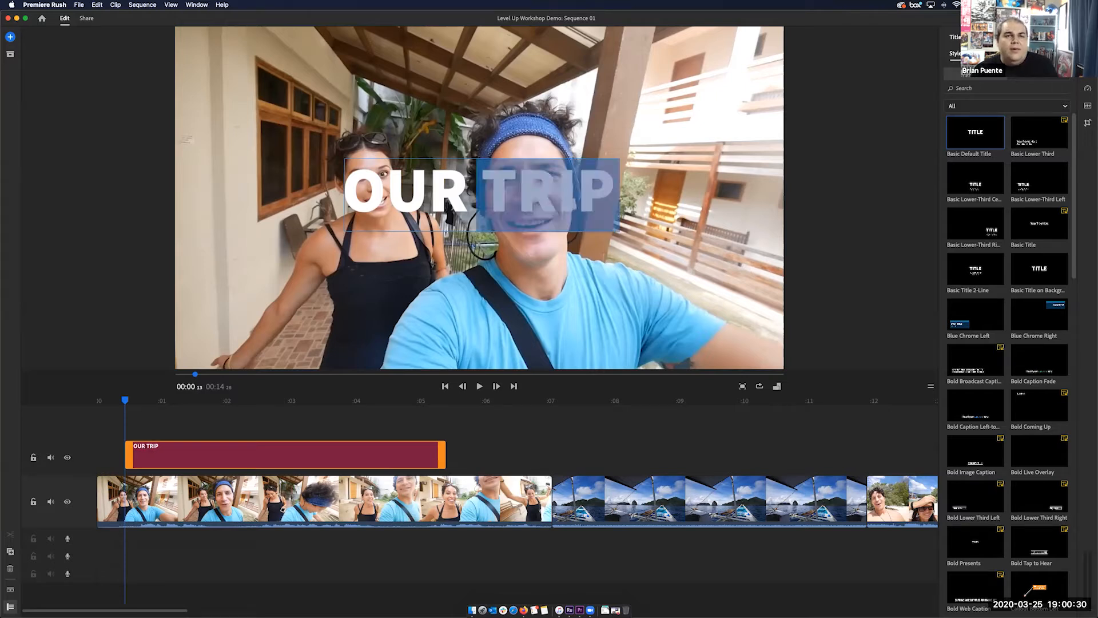
{"action": "left_click", "coordinate": [515, 195]}
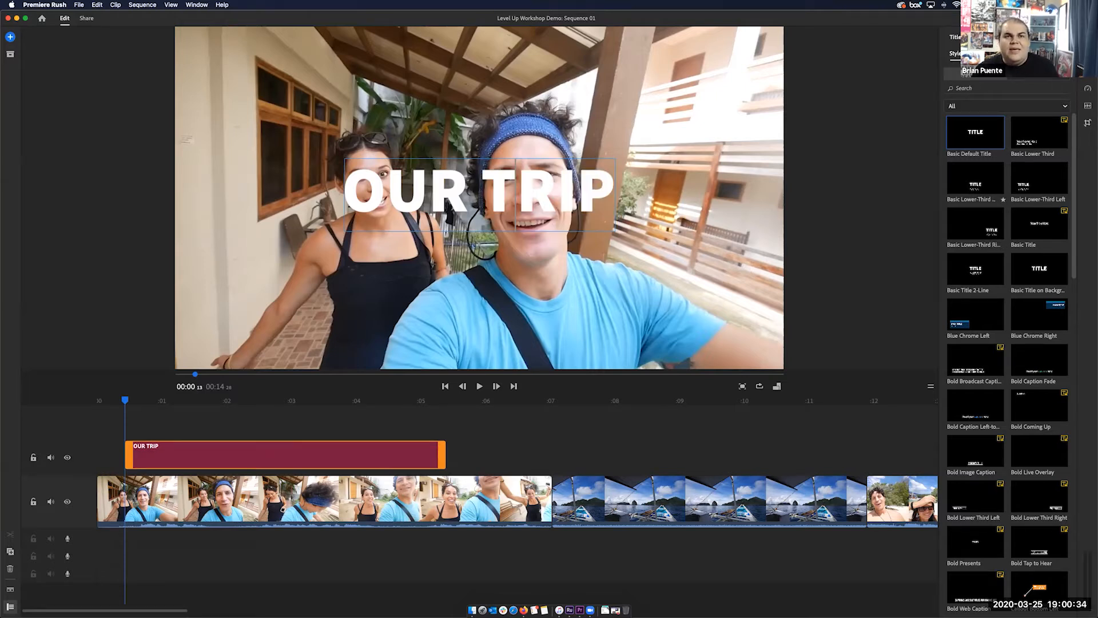
Step: Try the centred Basic Lower-Third and Blue Chrome Left styles on the title, preview the animation, and apply the Classic Broadcast caption style
{"action": "left_click", "coordinate": [975, 178]}
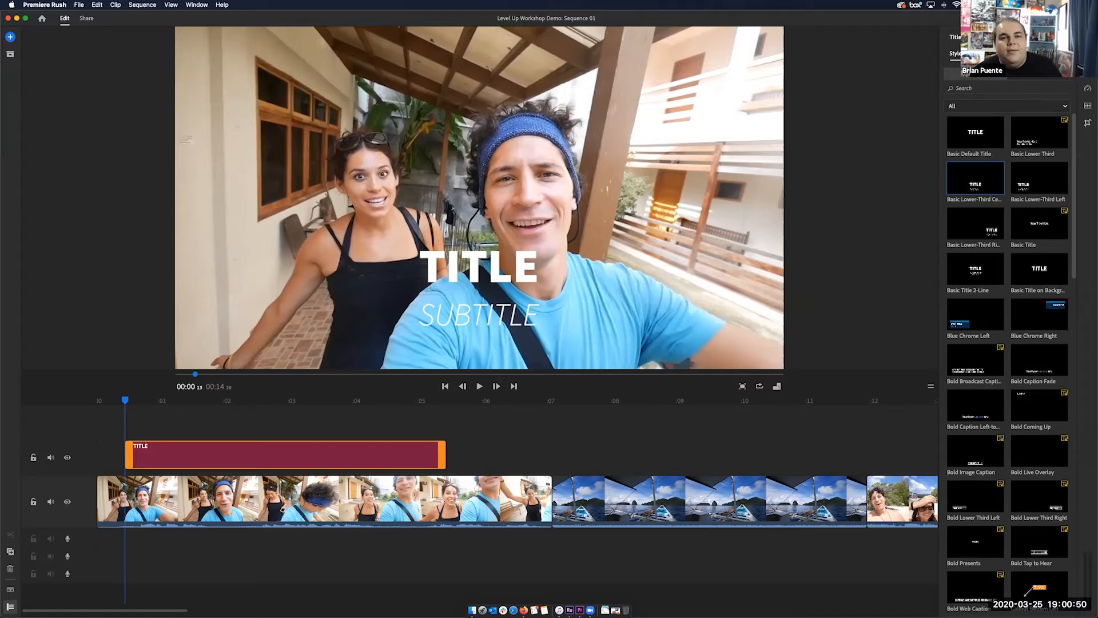
{"action": "left_click", "coordinate": [975, 314]}
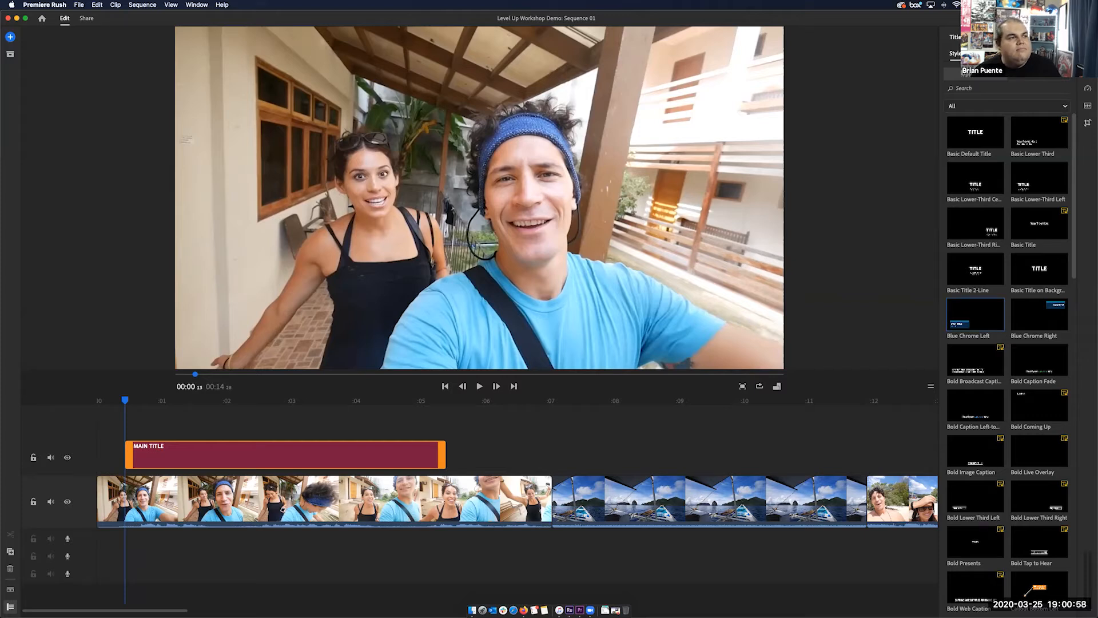
{"action": "key", "text": "space"}
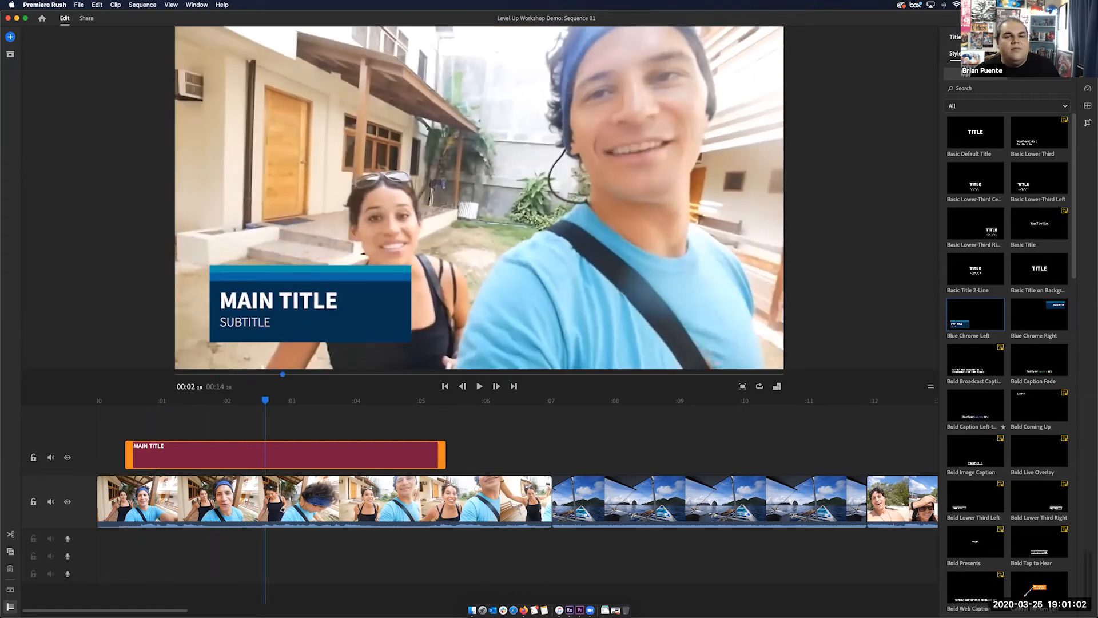
{"action": "scroll", "coordinate": [1006, 361], "scroll_direction": "down", "scroll_amount": 10}
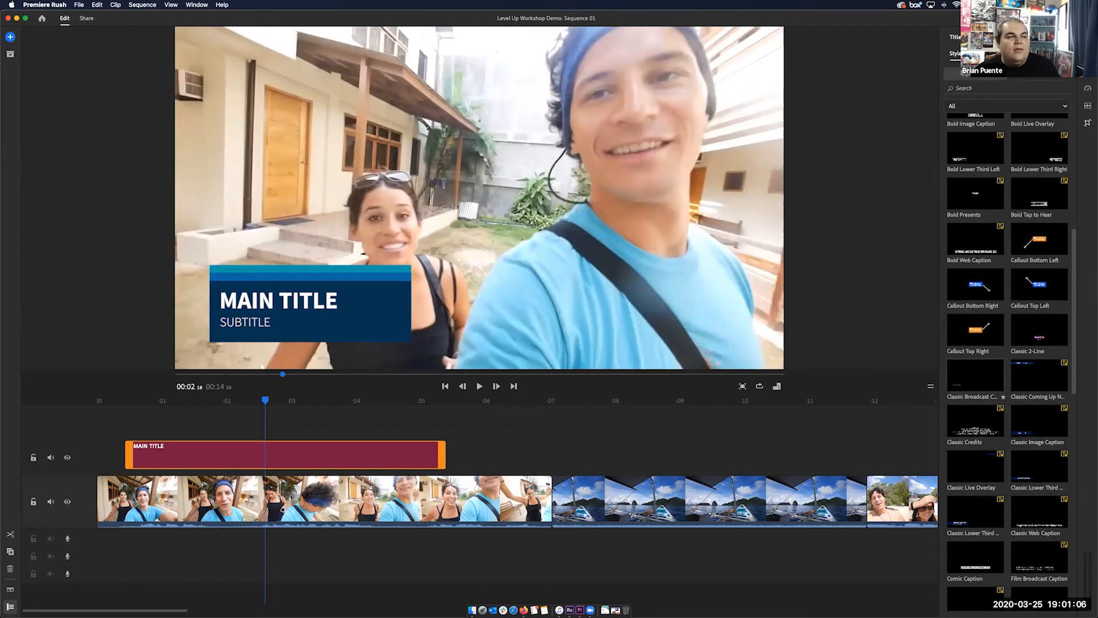
{"action": "left_click", "coordinate": [975, 375]}
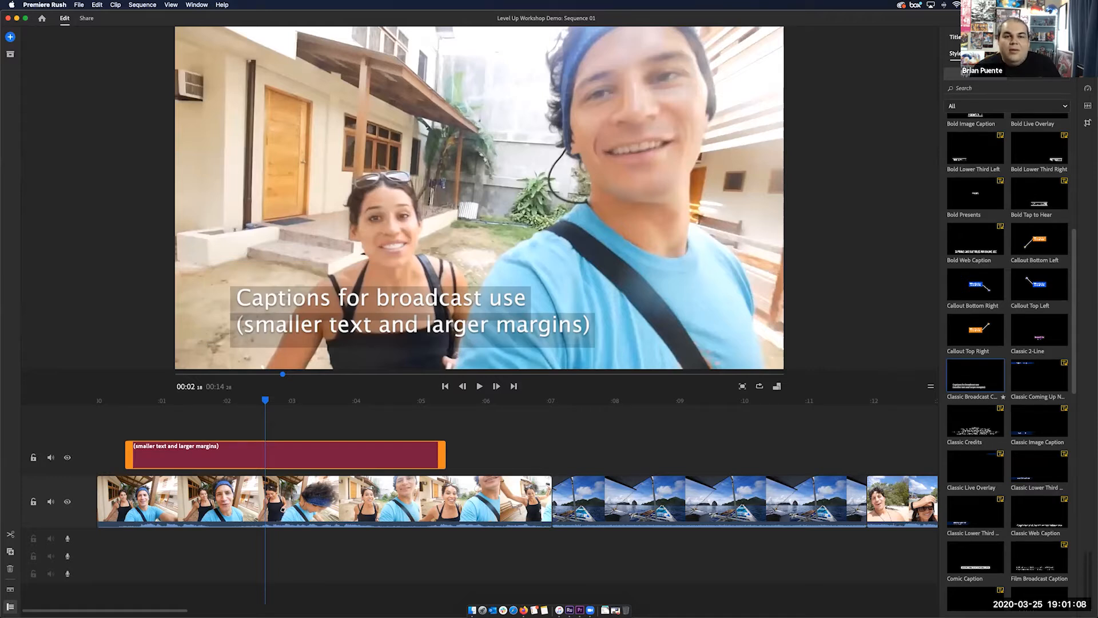
Step: Try the Classic Credits and Classic Image Caption styles on the title and look through the remaining title styles
{"action": "left_click", "coordinate": [975, 421]}
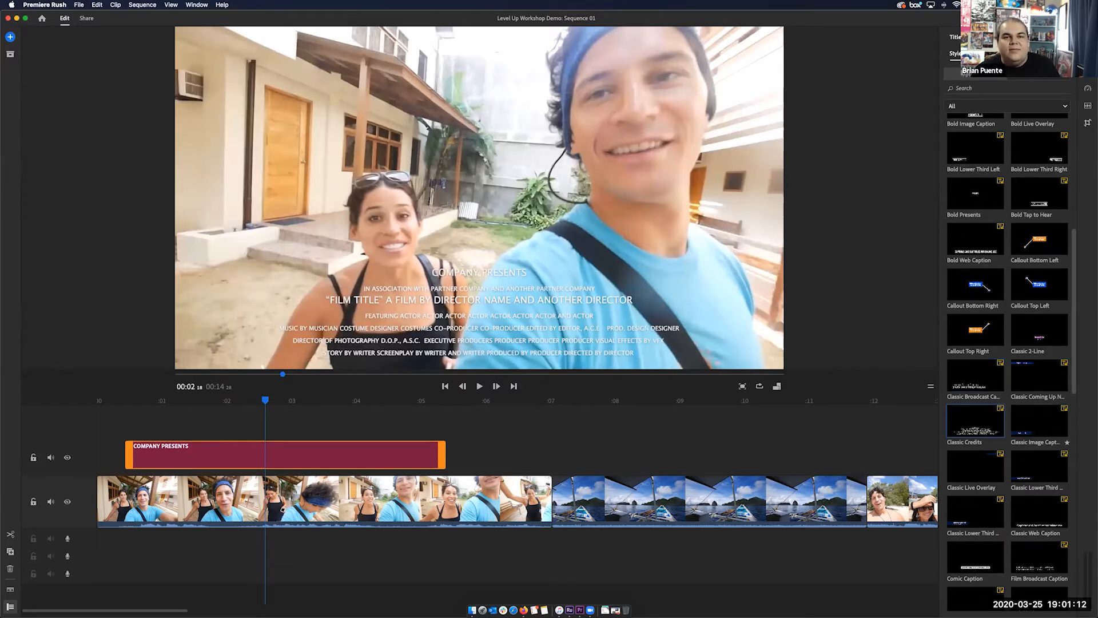
{"action": "left_click", "coordinate": [1039, 420]}
{"action": "scroll", "coordinate": [1006, 355], "scroll_direction": "down", "scroll_amount": 6}
{"action": "scroll", "coordinate": [1006, 355], "scroll_direction": "down", "scroll_amount": 5}
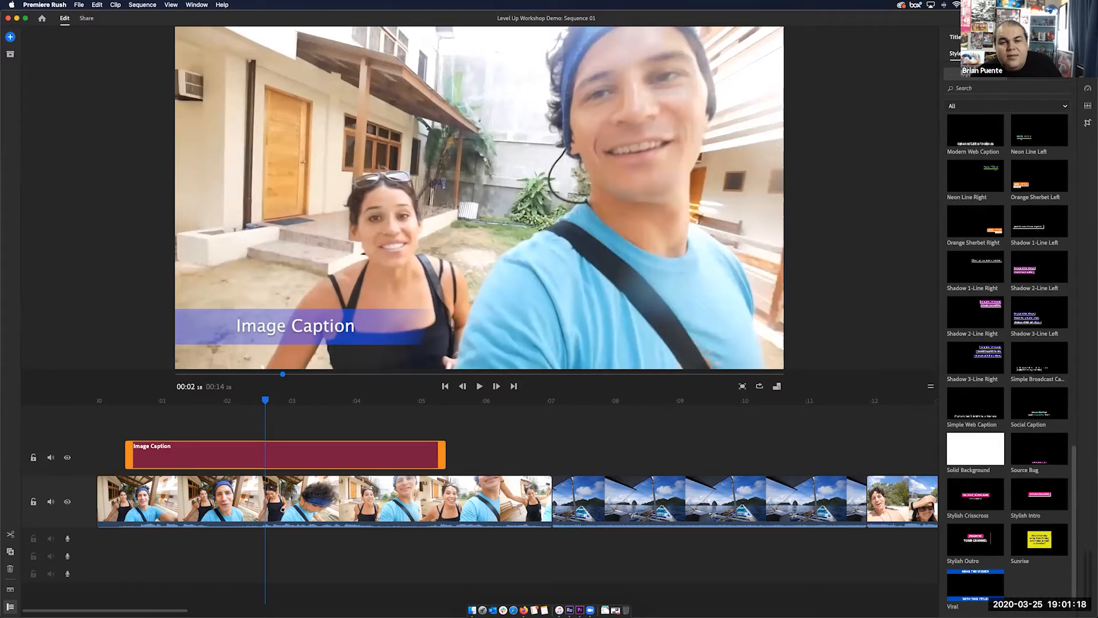
{"action": "scroll", "coordinate": [975, 538], "scroll_direction": "up", "scroll_amount": 5}
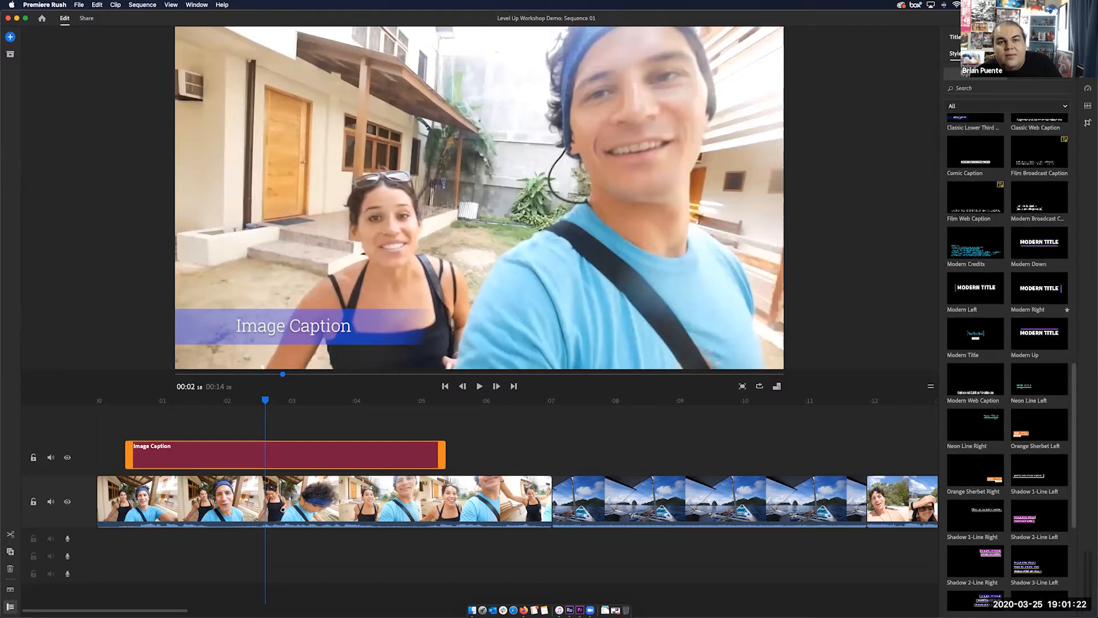
{"action": "scroll", "coordinate": [1007, 355], "scroll_direction": "up", "scroll_amount": 10}
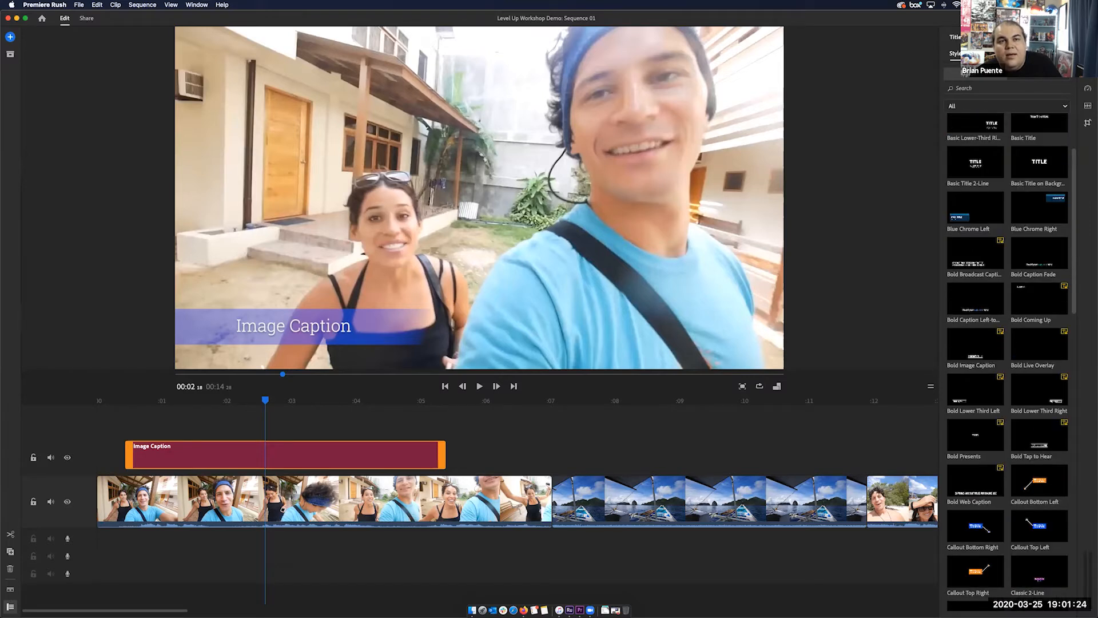
{"action": "scroll", "coordinate": [1007, 354], "scroll_direction": "up", "scroll_amount": 2}
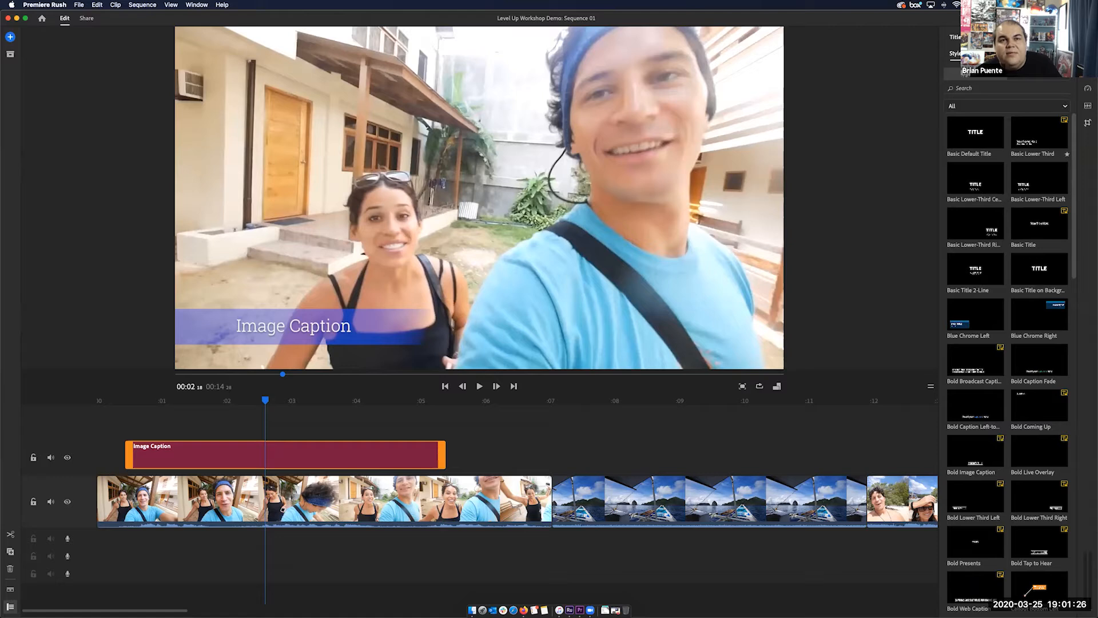
Step: Apply the Basic Default Title style to the title and set its text to "Our Trip"
{"action": "left_click", "coordinate": [975, 133]}
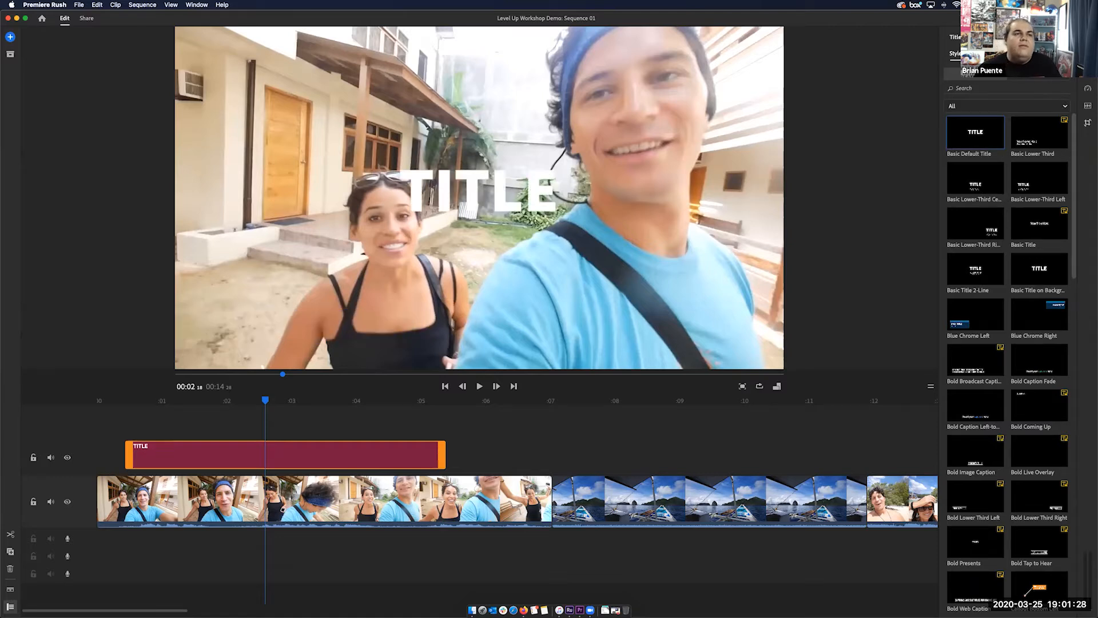
{"action": "double_click", "coordinate": [479, 192]}
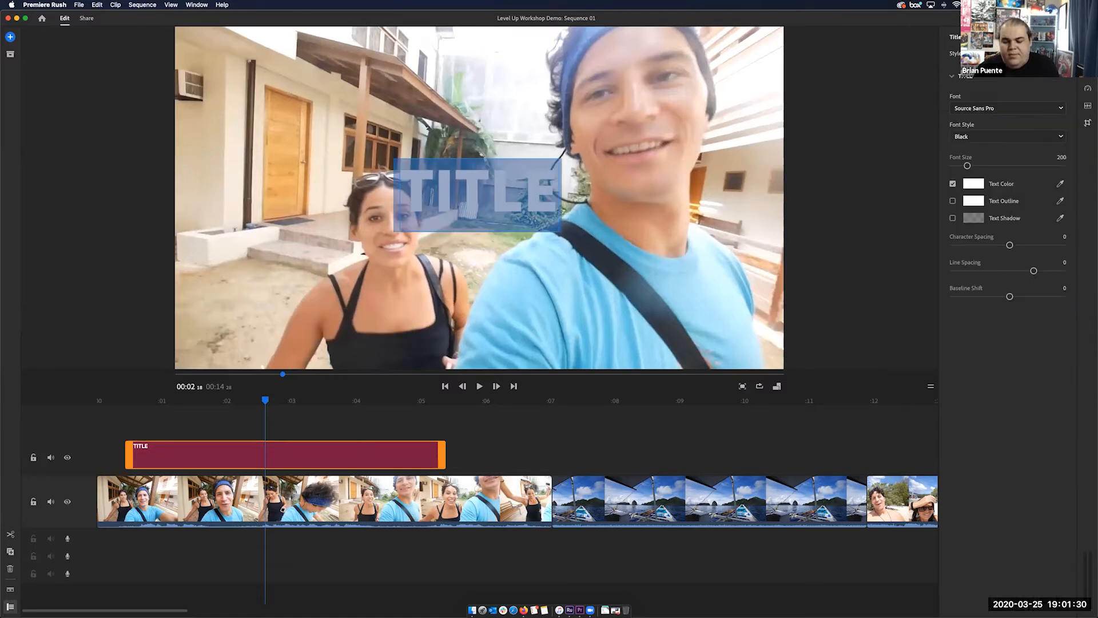
{"action": "type", "text": "Our Trip"}
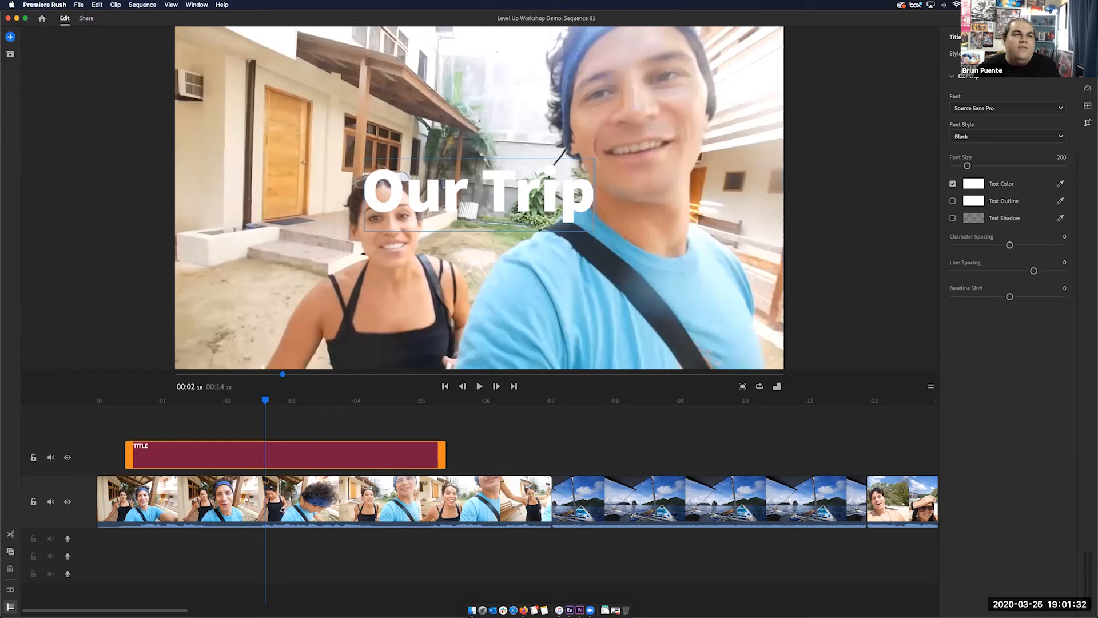
Step: Shift the title over the walking clip to start at about 0.7 seconds, and play the section to preview it
{"action": "left_click", "coordinate": [284, 400]}
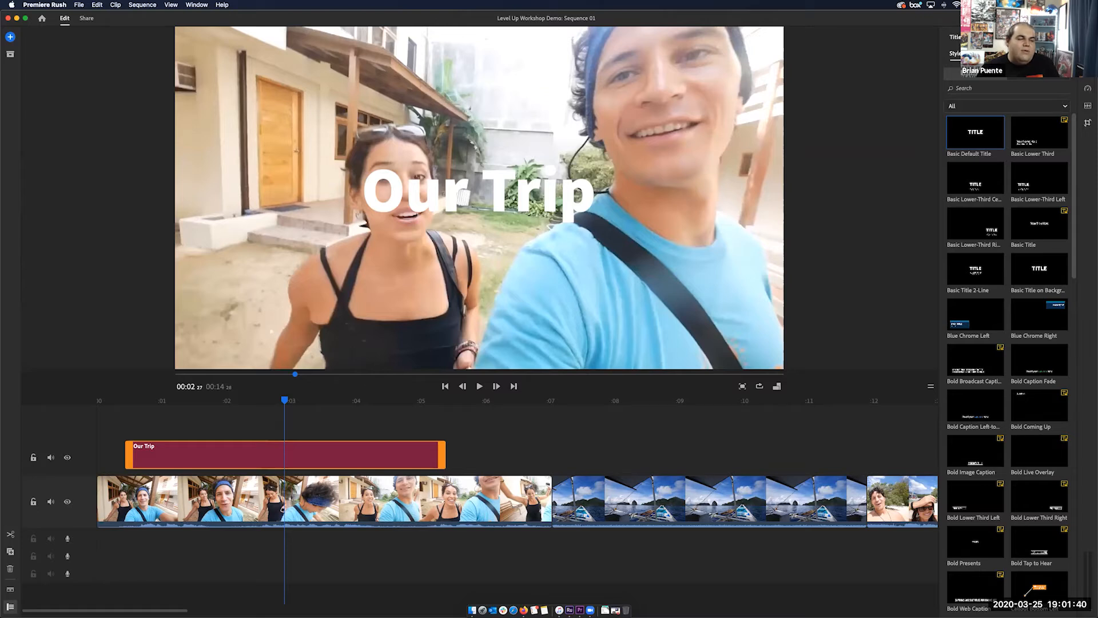
{"action": "left_click_drag", "start_coordinate": [284, 400], "coordinate": [300, 400]}
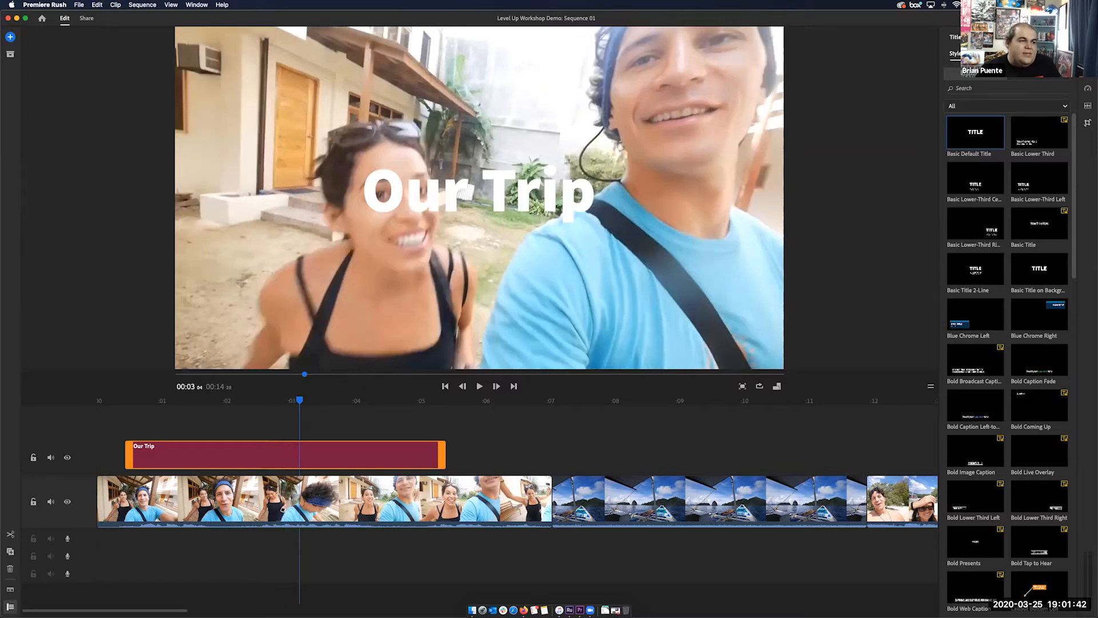
{"action": "mouse_move", "coordinate": [285, 455]}
{"action": "left_mouse_down"}
{"action": "mouse_move", "coordinate": [635, 455]}
{"action": "mouse_move", "coordinate": [301, 455]}
{"action": "left_mouse_up"}
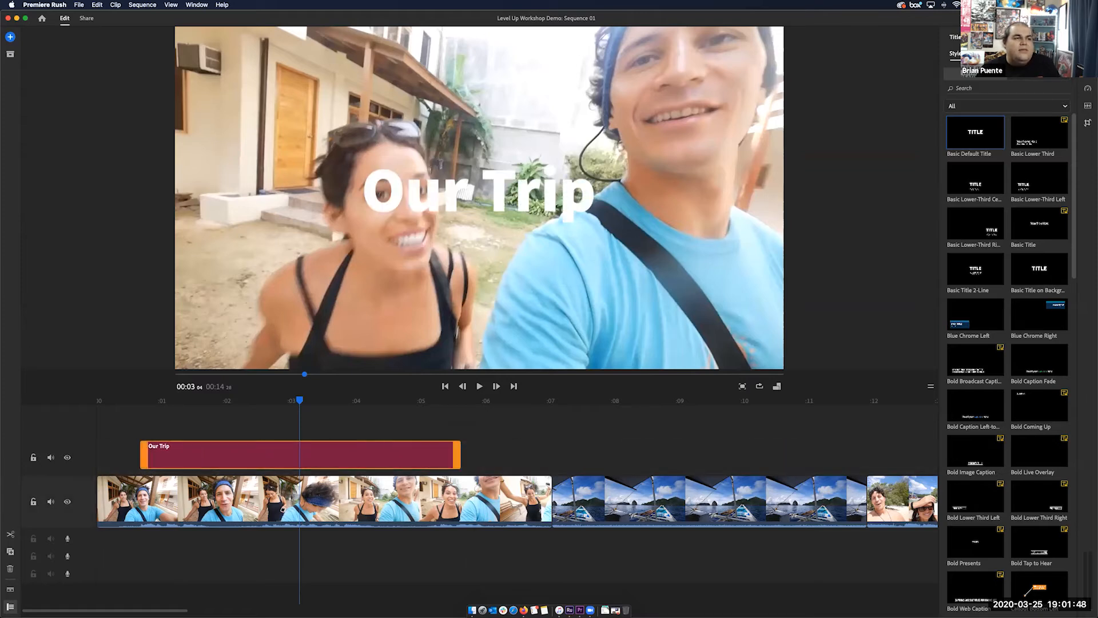
{"action": "left_click_drag", "start_coordinate": [300, 400], "coordinate": [104, 401]}
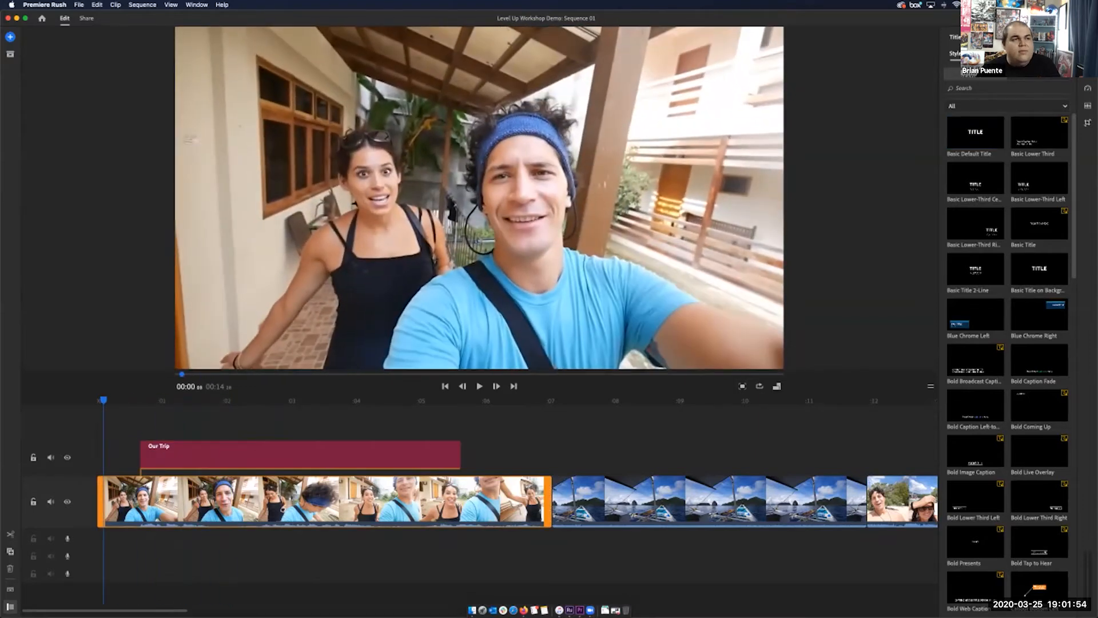
{"action": "key", "text": "space"}
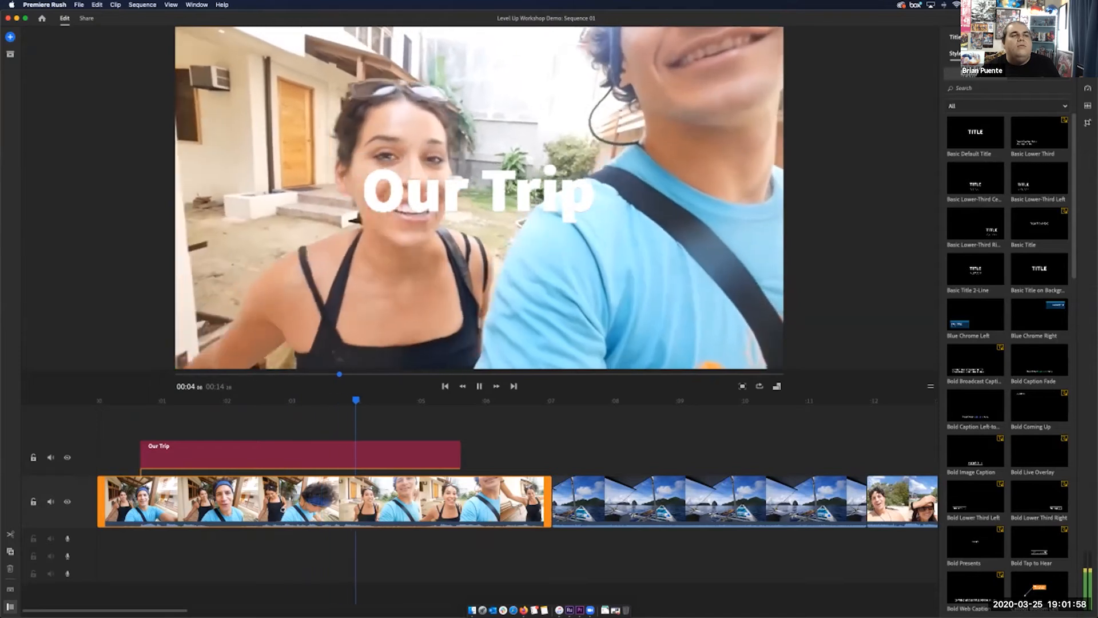
{"action": "left_click", "coordinate": [300, 456]}
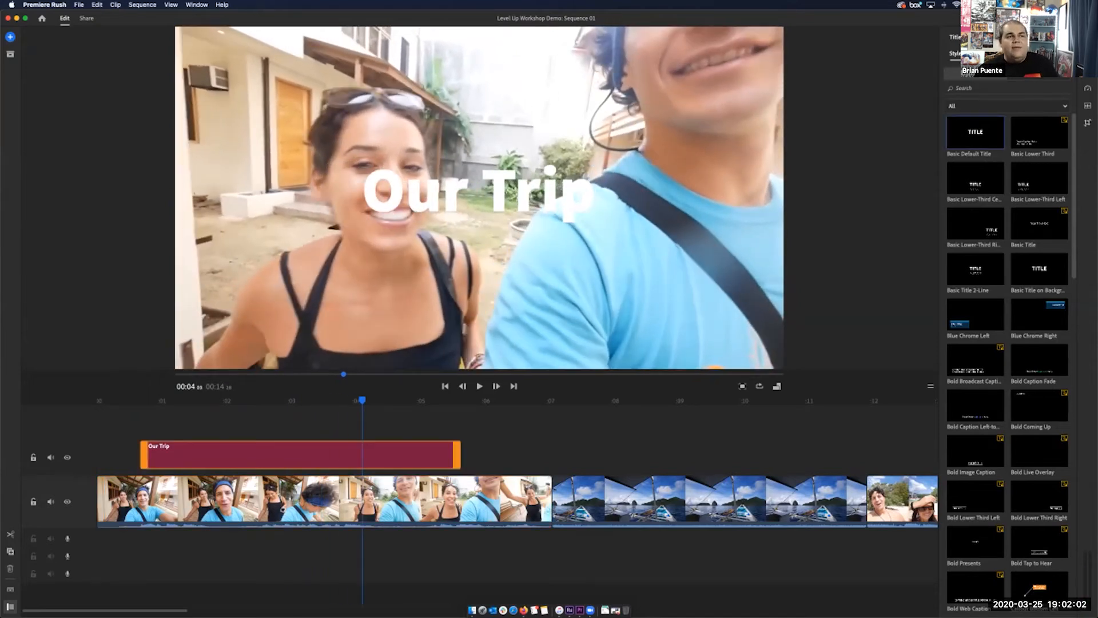
{"action": "left_click_drag", "start_coordinate": [362, 400], "coordinate": [259, 400]}
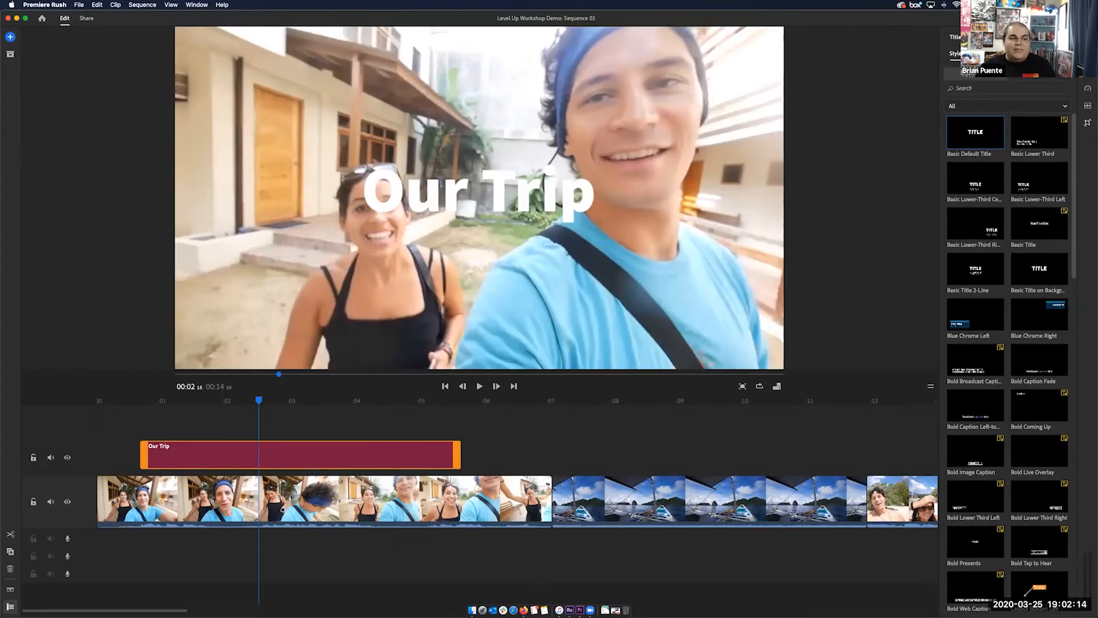
Step: Insert the title before the walking clip on the main video track, trim it to about 3 seconds, and preview it
{"action": "left_click_drag", "start_coordinate": [300, 456], "coordinate": [216, 498]}
{"action": "left_click_drag", "start_coordinate": [215, 418], "coordinate": [246, 417]}
{"action": "left_click_drag", "start_coordinate": [413, 498], "coordinate": [296, 498]}
{"action": "left_click_drag", "start_coordinate": [245, 417], "coordinate": [99, 418]}
{"action": "key", "text": "space"}
{"action": "key", "text": "space"}
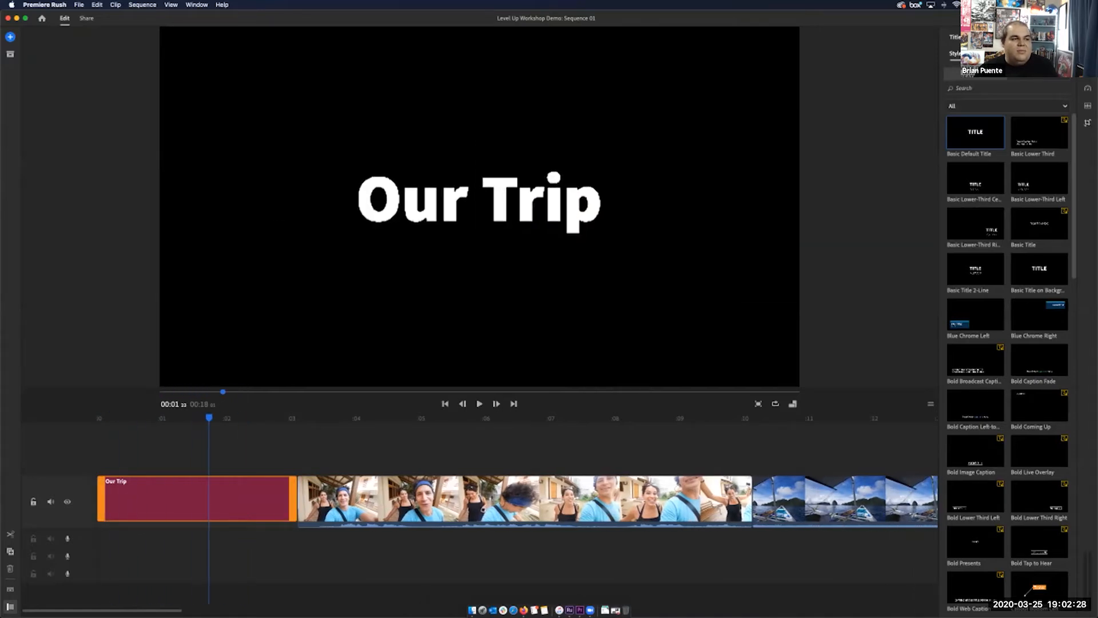
Step: Shorten the opening title to about 1.9 seconds and play the start of the sequence
{"action": "left_click_drag", "start_coordinate": [294, 498], "coordinate": [220, 498]}
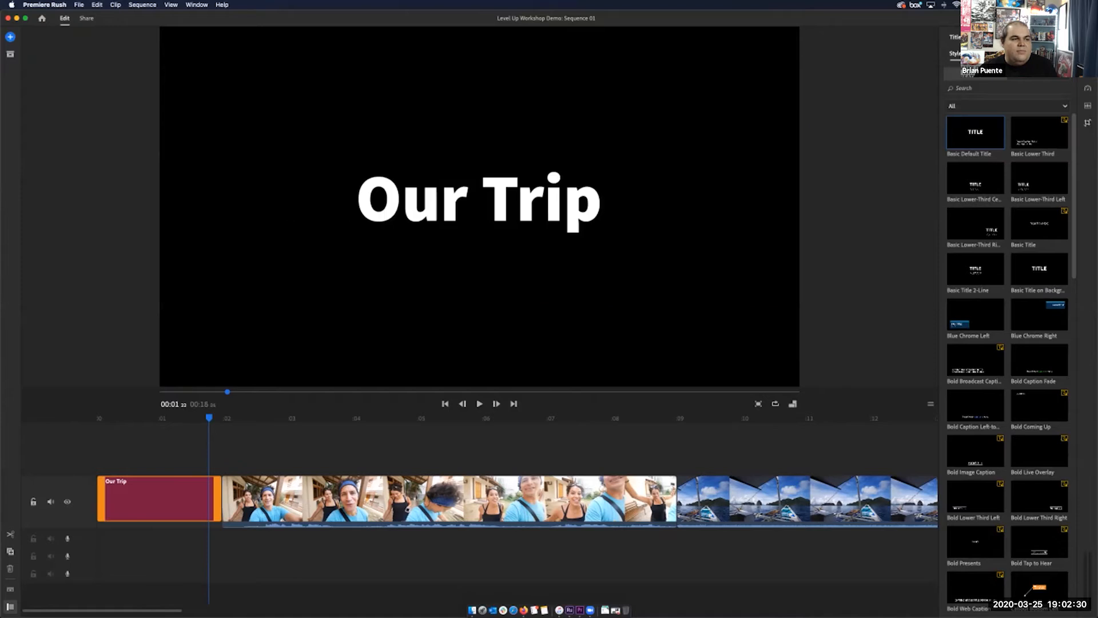
{"action": "key", "text": "space"}
{"action": "key", "text": "space"}
{"action": "left_click_drag", "start_coordinate": [302, 417], "coordinate": [99, 417]}
{"action": "left_click", "coordinate": [138, 498]}
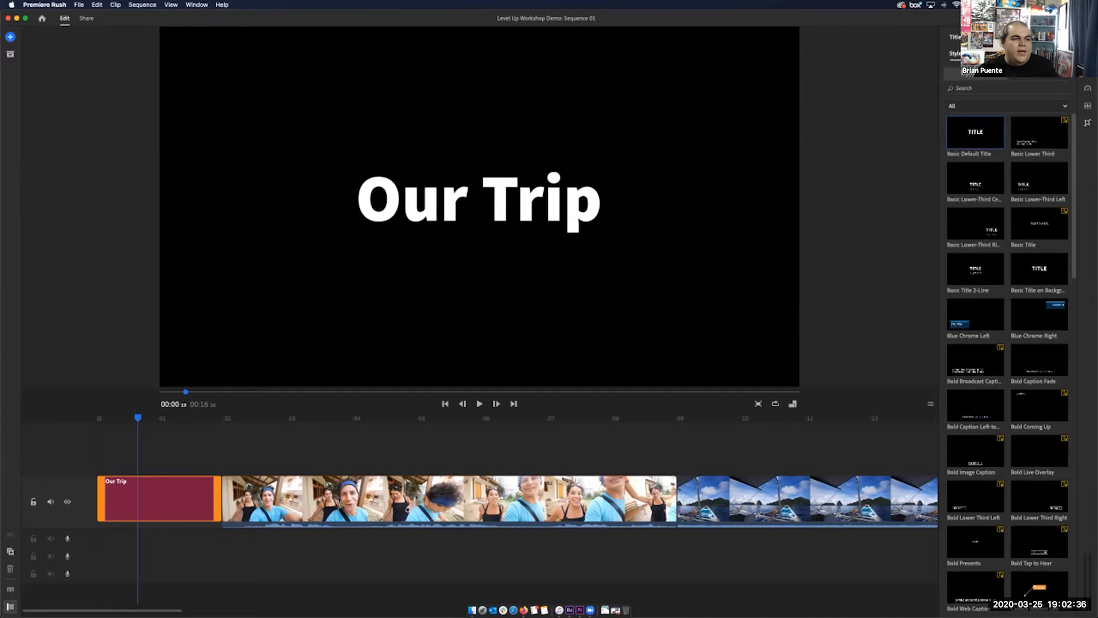
Step: Move the title onto the track above the boat clip, starting at about 7.8 seconds
{"action": "left_click_drag", "start_coordinate": [137, 499], "coordinate": [611, 465]}
{"action": "left_click_drag", "start_coordinate": [610, 401], "coordinate": [643, 400]}
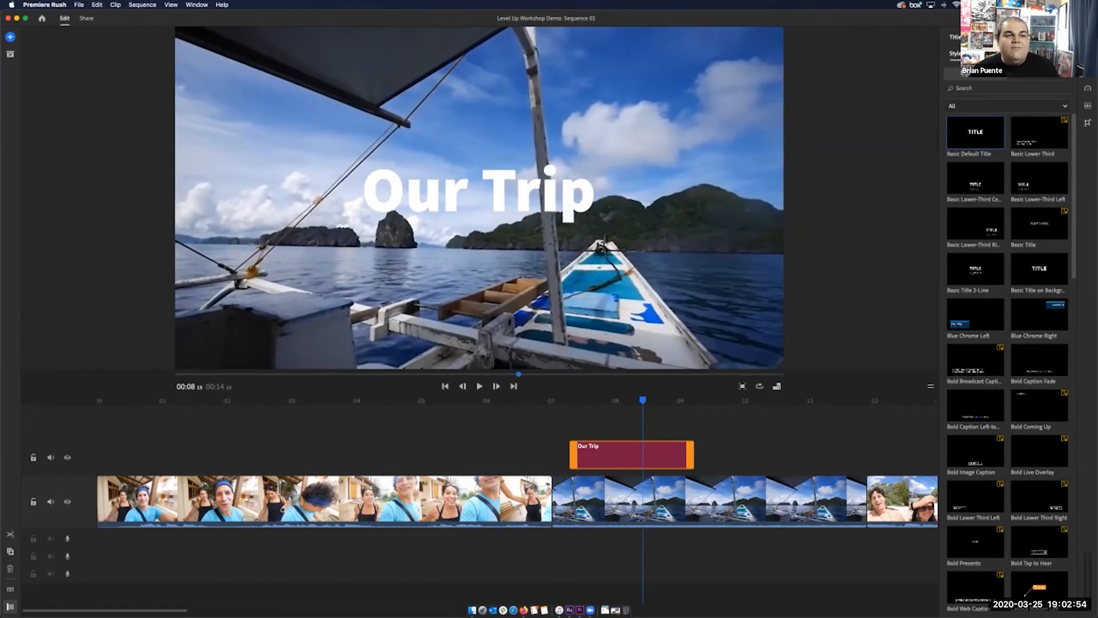
{"action": "left_click_drag", "start_coordinate": [630, 455], "coordinate": [659, 455]}
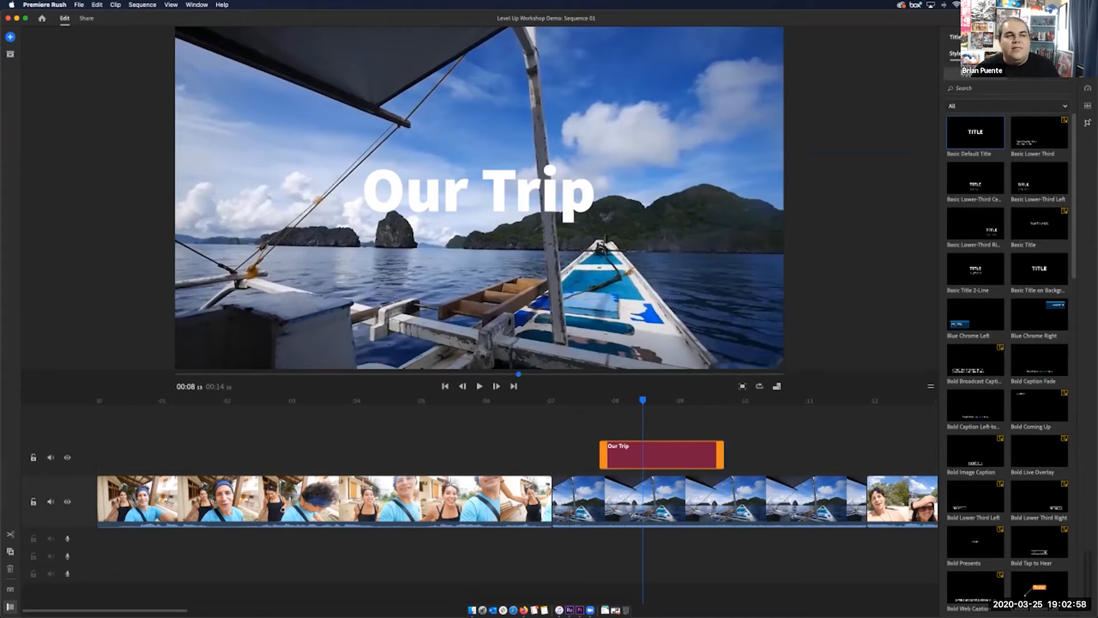
{"action": "left_click", "coordinate": [666, 401]}
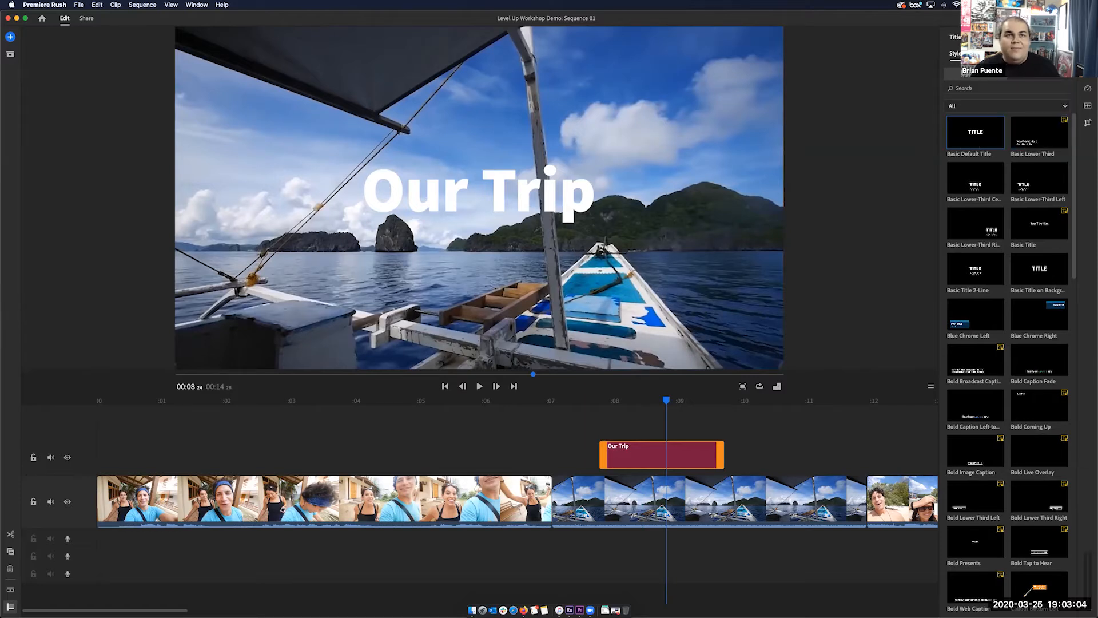
Step: Browse the font list for the title text and change its font to Phosphate
{"action": "left_click", "coordinate": [979, 53]}
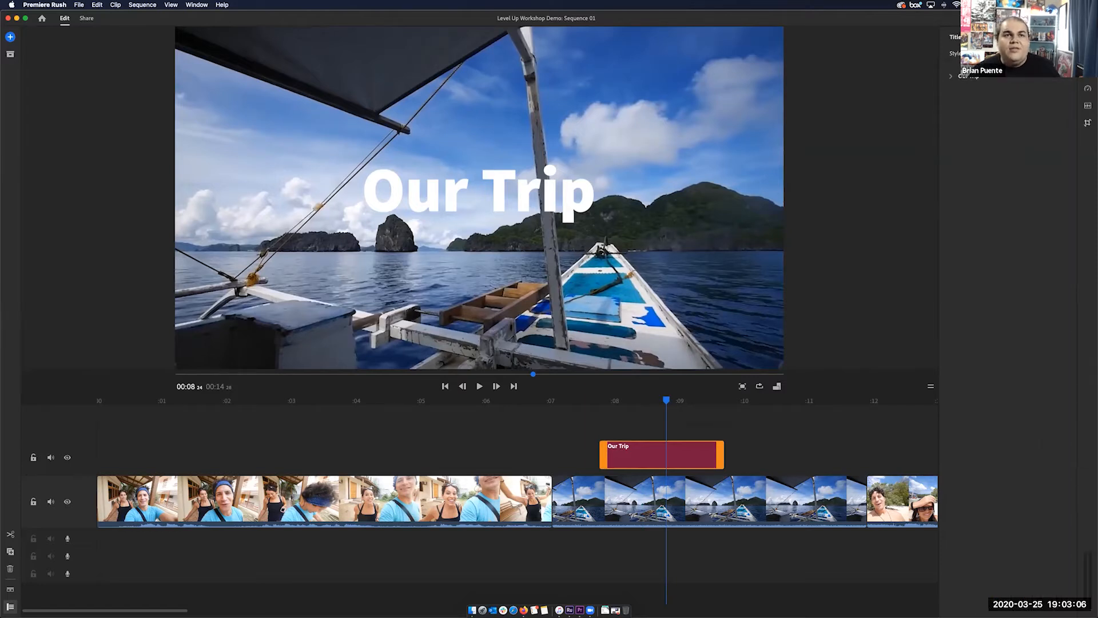
{"action": "left_click", "coordinate": [951, 76]}
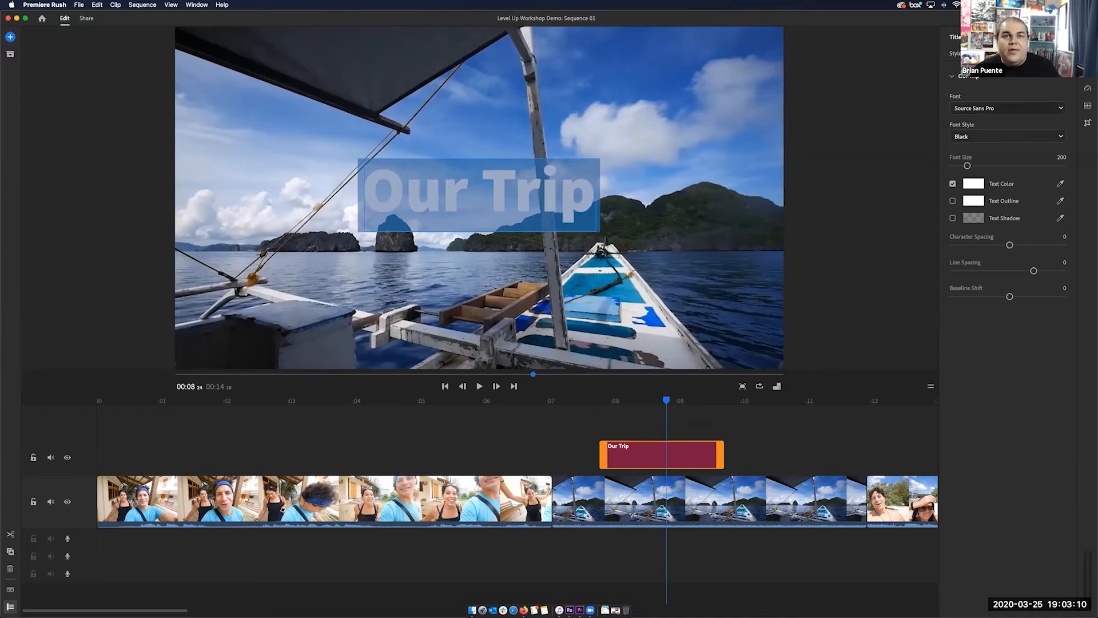
{"action": "left_click", "coordinate": [1060, 109]}
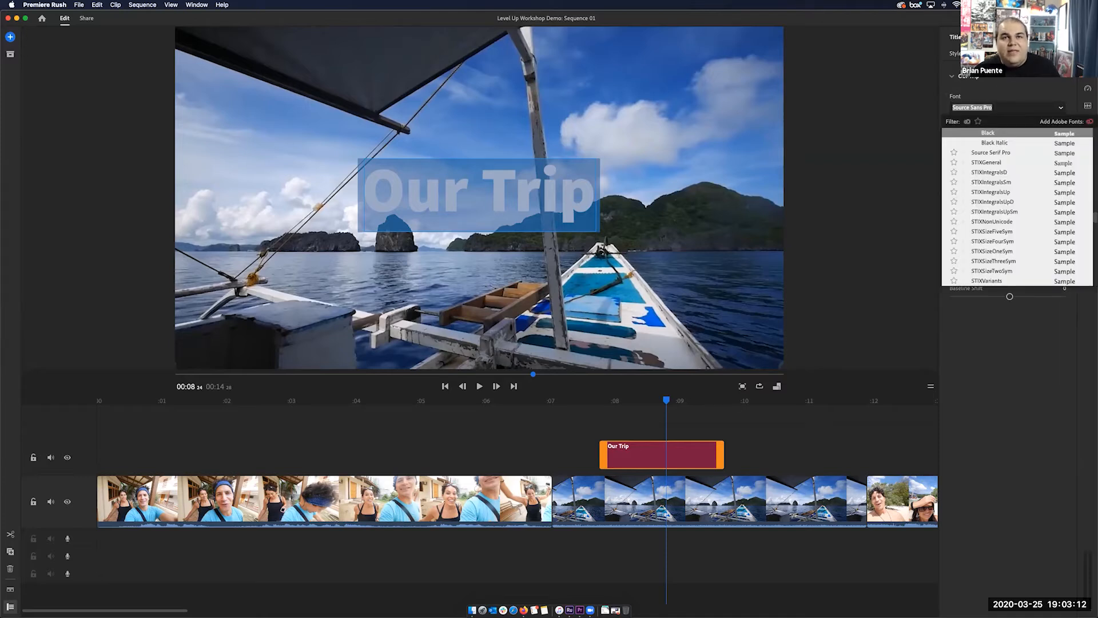
{"action": "scroll", "coordinate": [1017, 206], "scroll_direction": "up", "scroll_amount": 6}
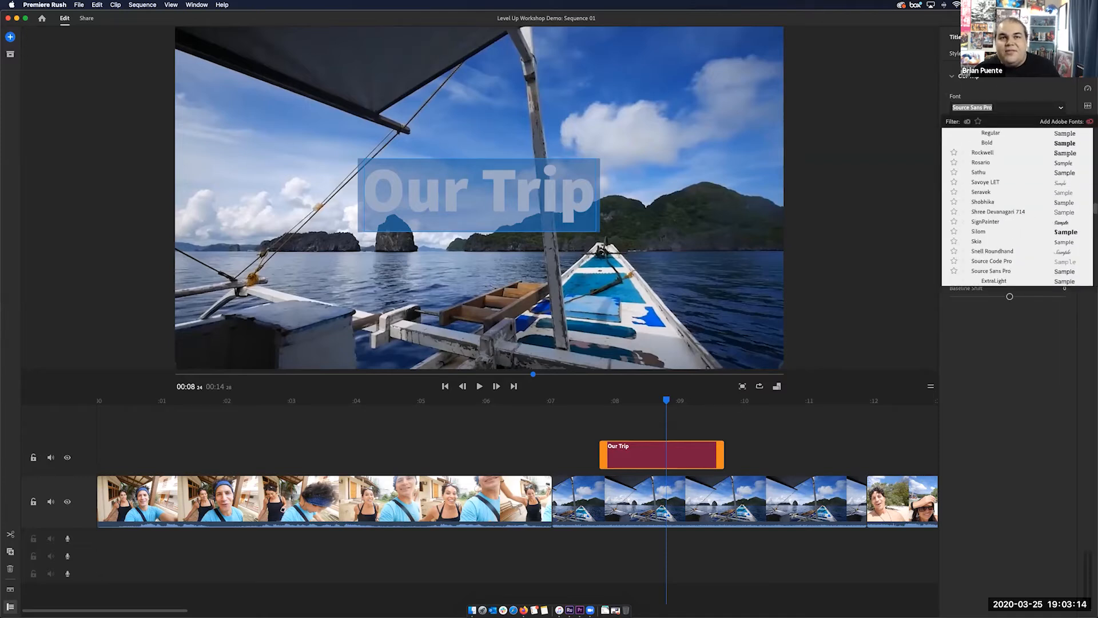
{"action": "scroll", "coordinate": [1017, 207], "scroll_direction": "up", "scroll_amount": 6}
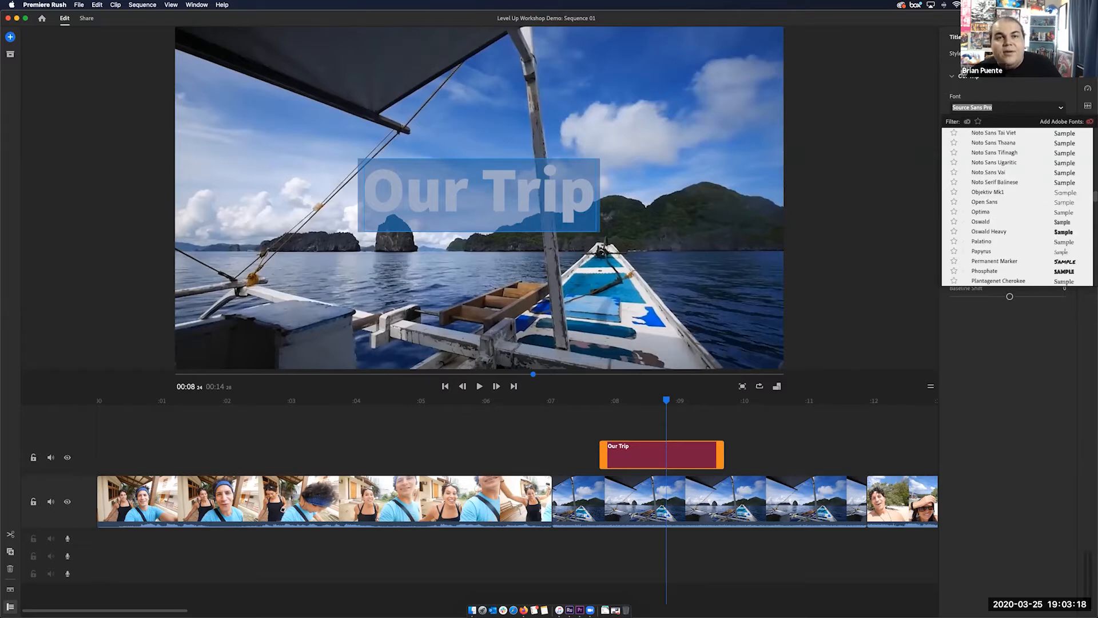
{"action": "scroll", "coordinate": [1017, 206], "scroll_direction": "down", "scroll_amount": 3}
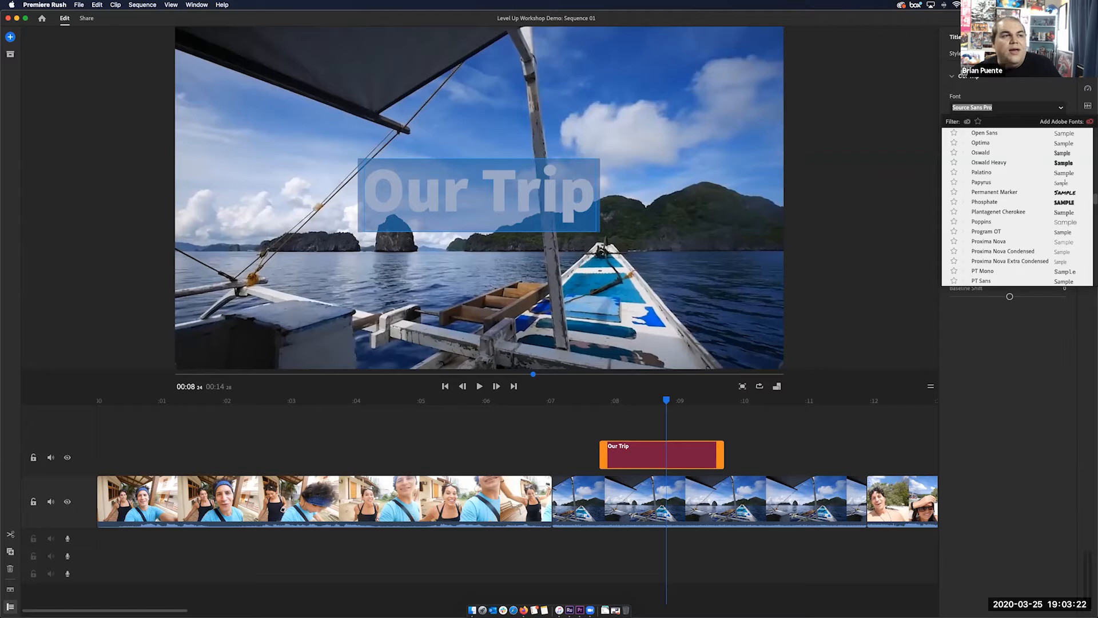
{"action": "left_click", "coordinate": [1064, 202]}
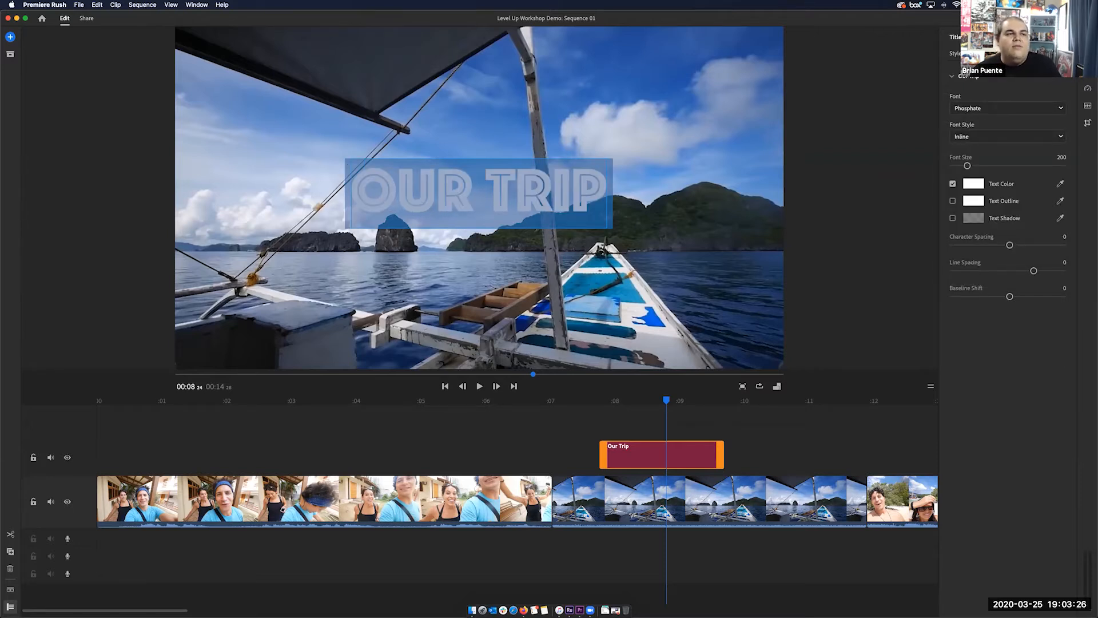
Step: Set the title's text colour to red (DF0606) and finish editing the text
{"action": "left_click_drag", "start_coordinate": [667, 400], "coordinate": [637, 400]}
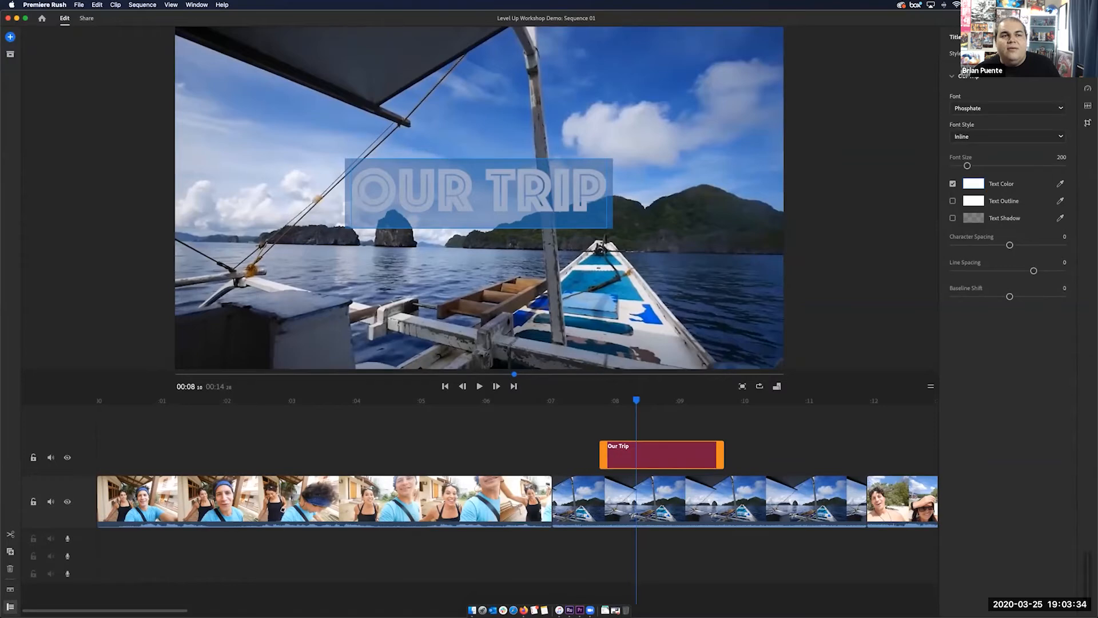
{"action": "left_click", "coordinate": [972, 183]}
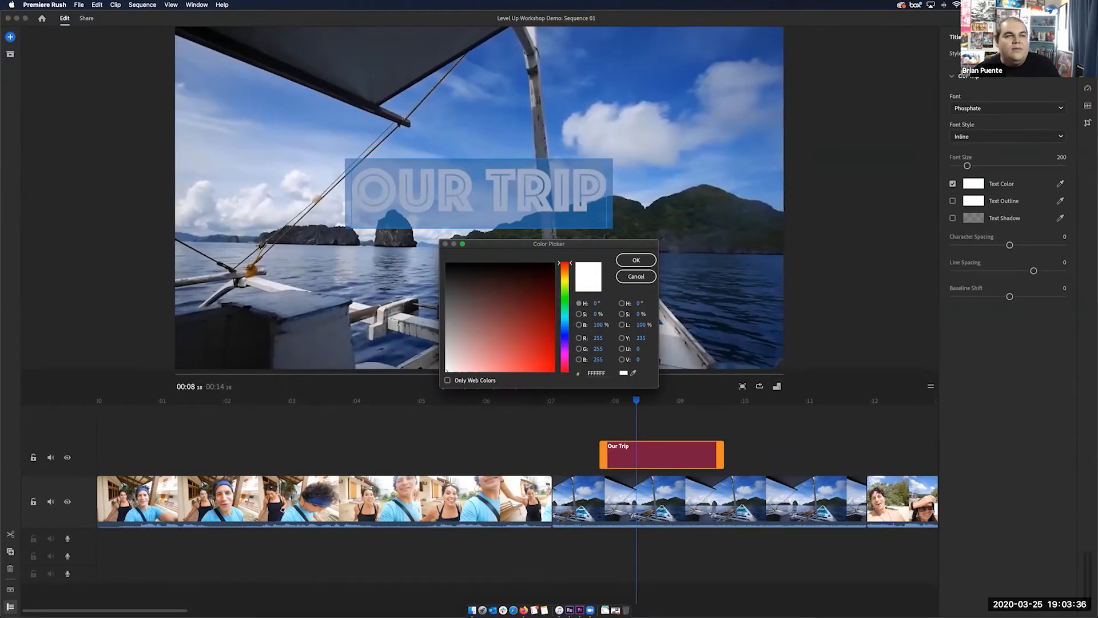
{"action": "mouse_move", "coordinate": [544, 314]}
{"action": "left_mouse_down"}
{"action": "mouse_move", "coordinate": [538, 292]}
{"action": "mouse_move", "coordinate": [551, 358]}
{"action": "left_mouse_up"}
{"action": "key", "text": "Return"}
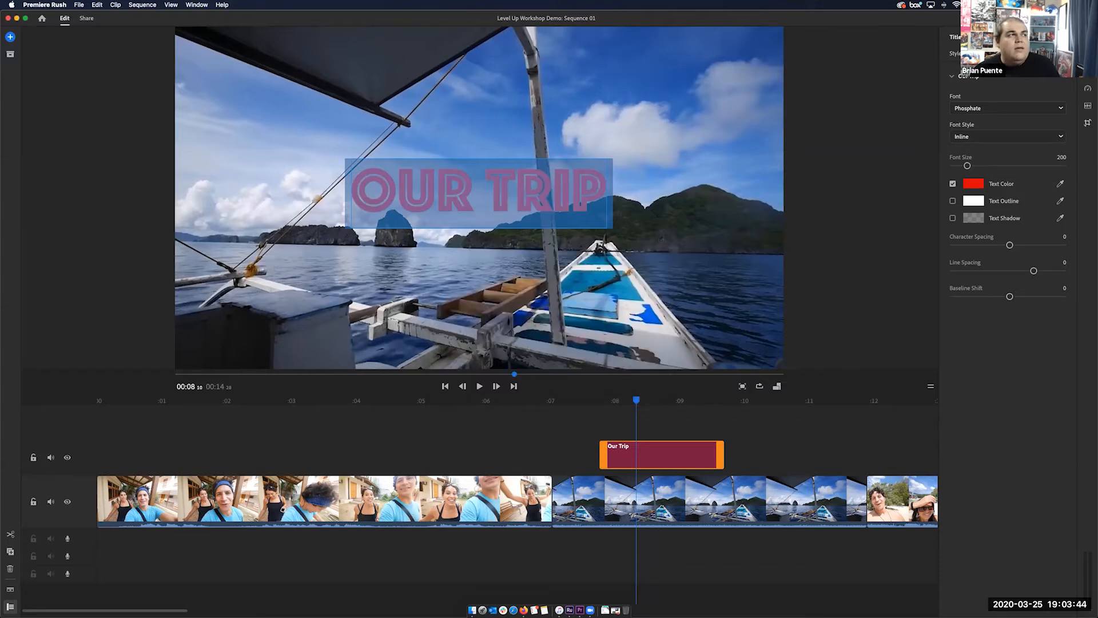
{"action": "key", "text": "Escape"}
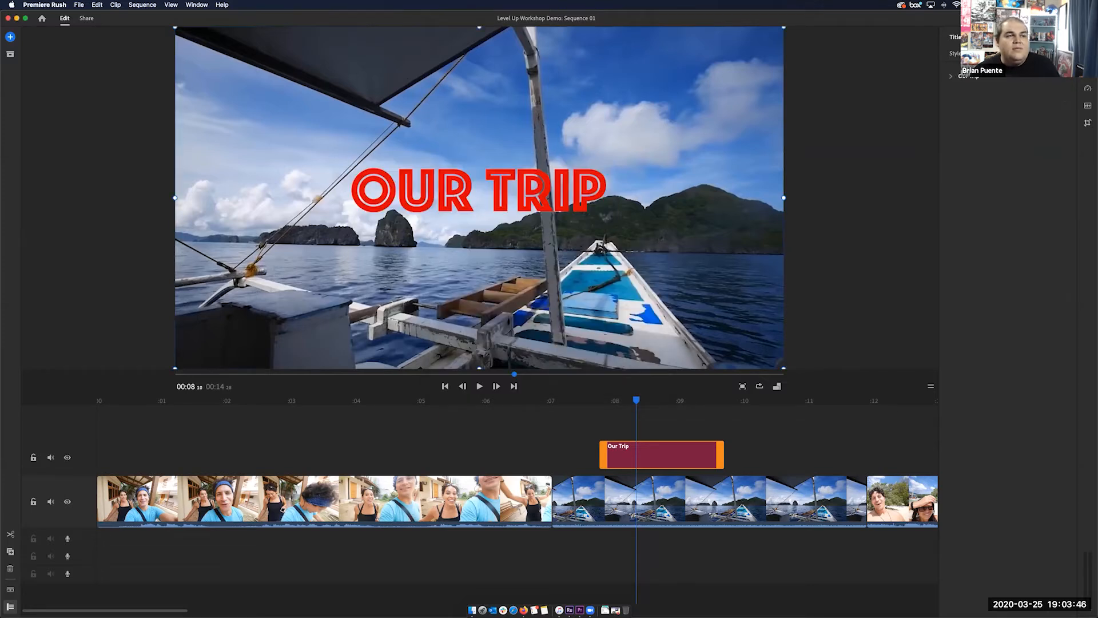
Step: Open the eyedropper for the title's text colour and allow Adobe Premiere Rush to record the screen in Security & Privacy, postponing the quit
{"action": "double_click", "coordinate": [480, 192]}
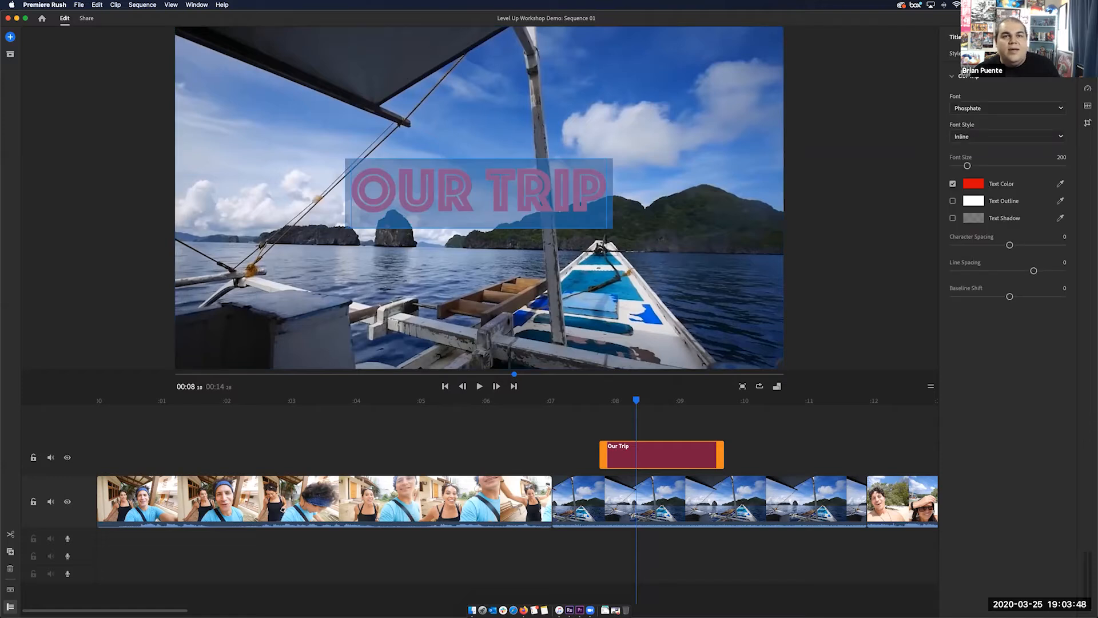
{"action": "left_click", "coordinate": [973, 183]}
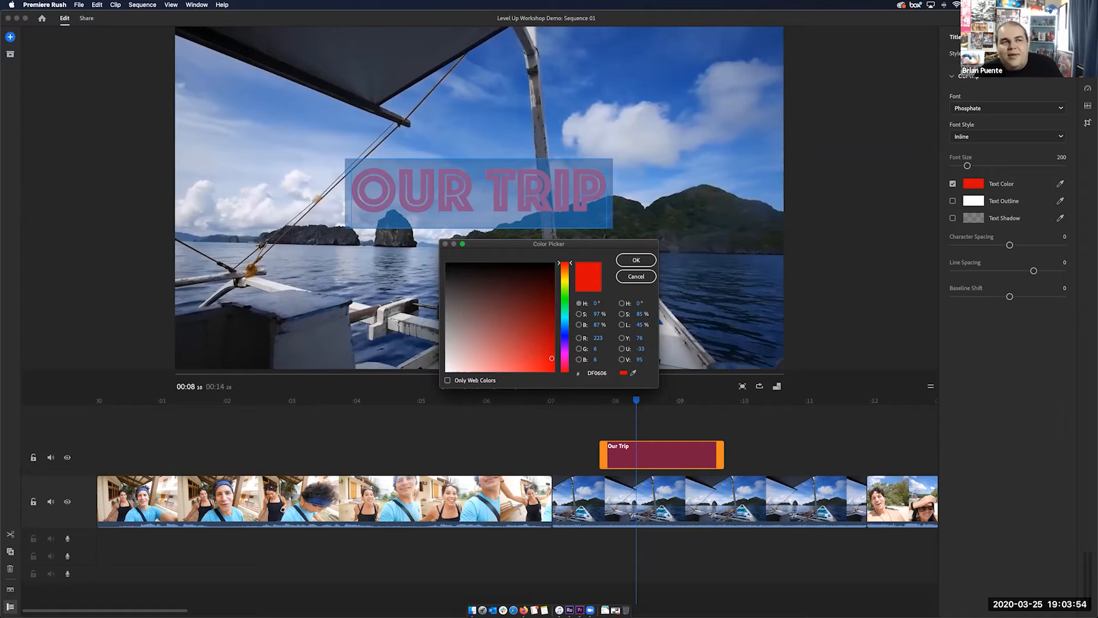
{"action": "left_click", "coordinate": [633, 373]}
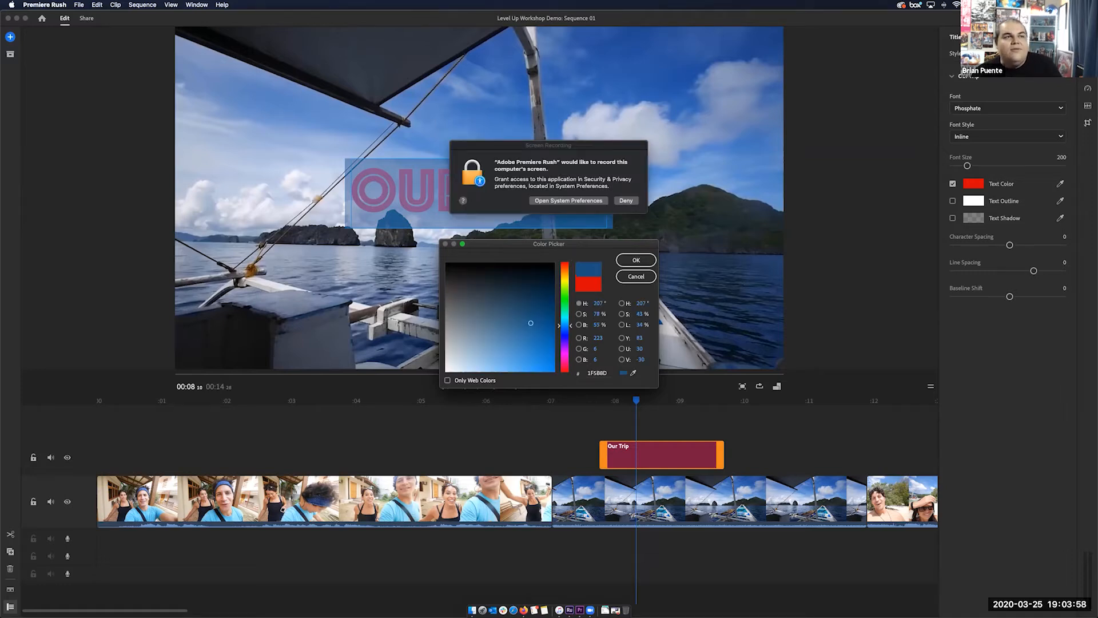
{"action": "left_click", "coordinate": [568, 200]}
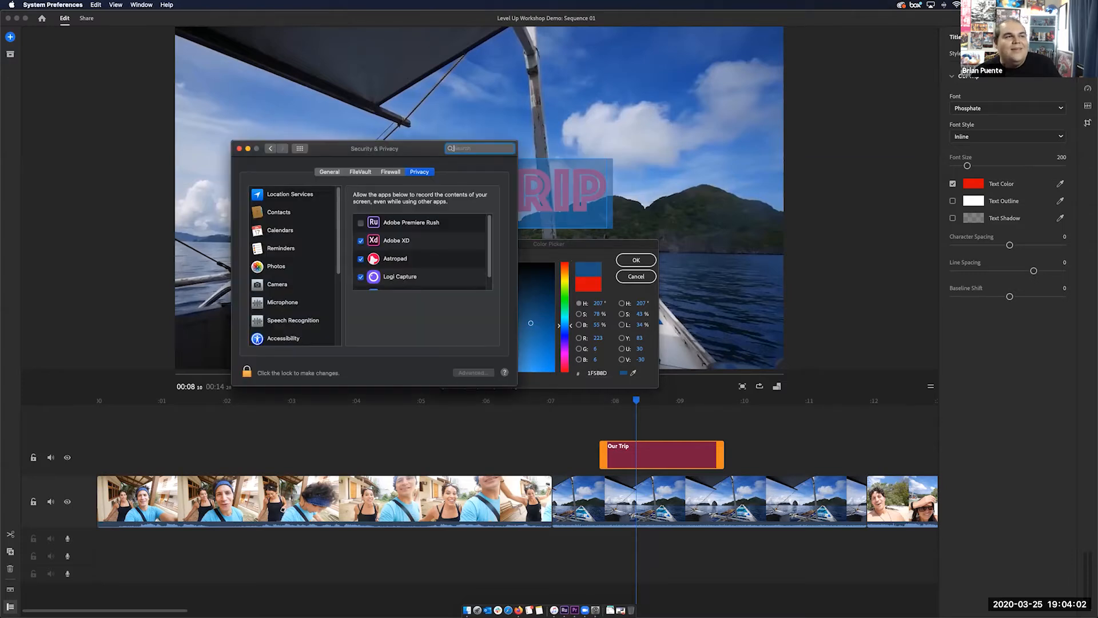
{"action": "left_click", "coordinate": [360, 222]}
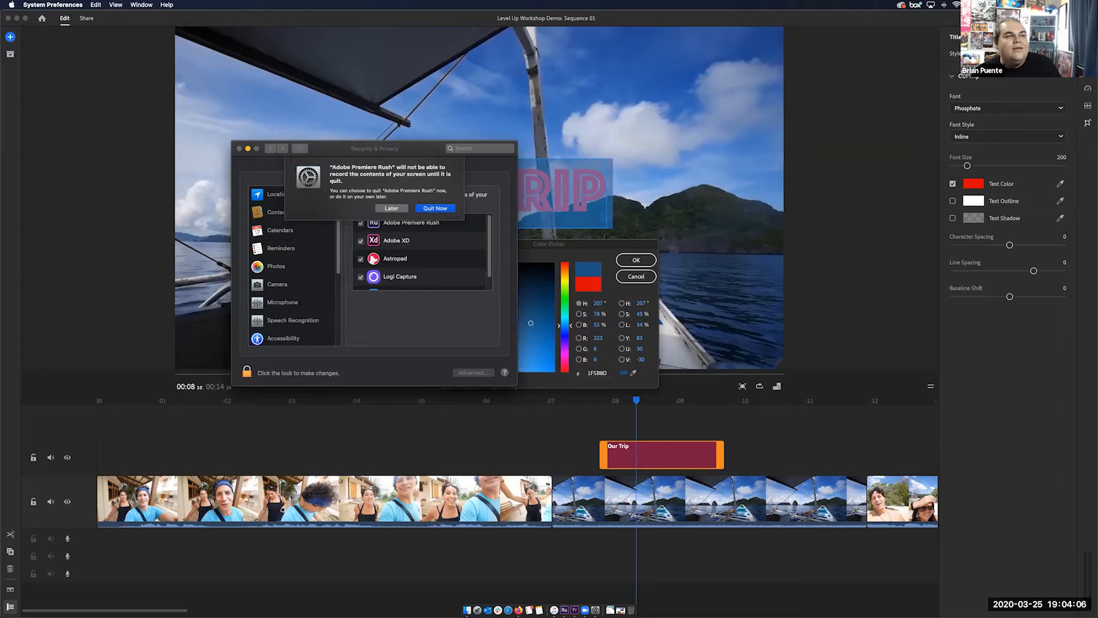
{"action": "left_click", "coordinate": [392, 208]}
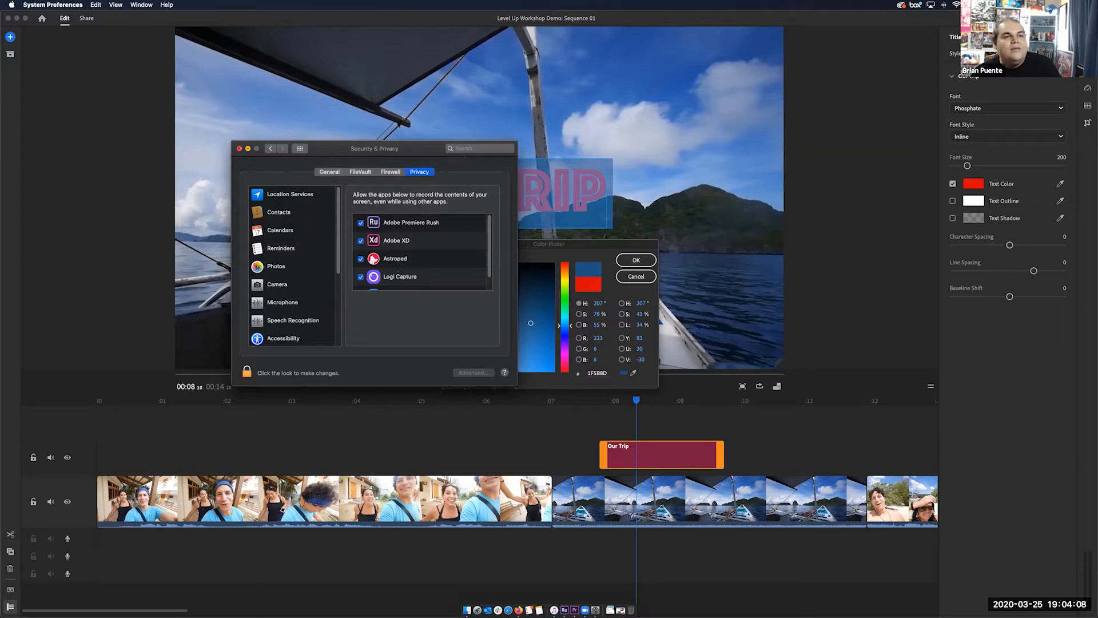
{"action": "left_click", "coordinate": [240, 148]}
Step: Sample a blue (2A59AA) with the eyedropper and apply it as the title's text colour
{"action": "left_click", "coordinate": [633, 373]}
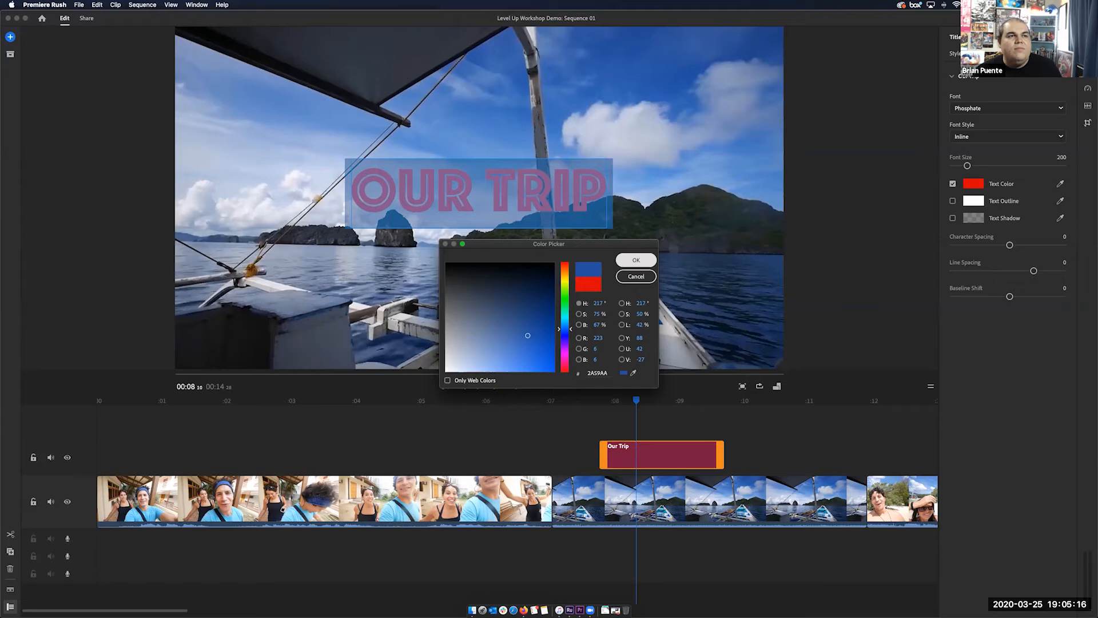
{"action": "left_click", "coordinate": [636, 260]}
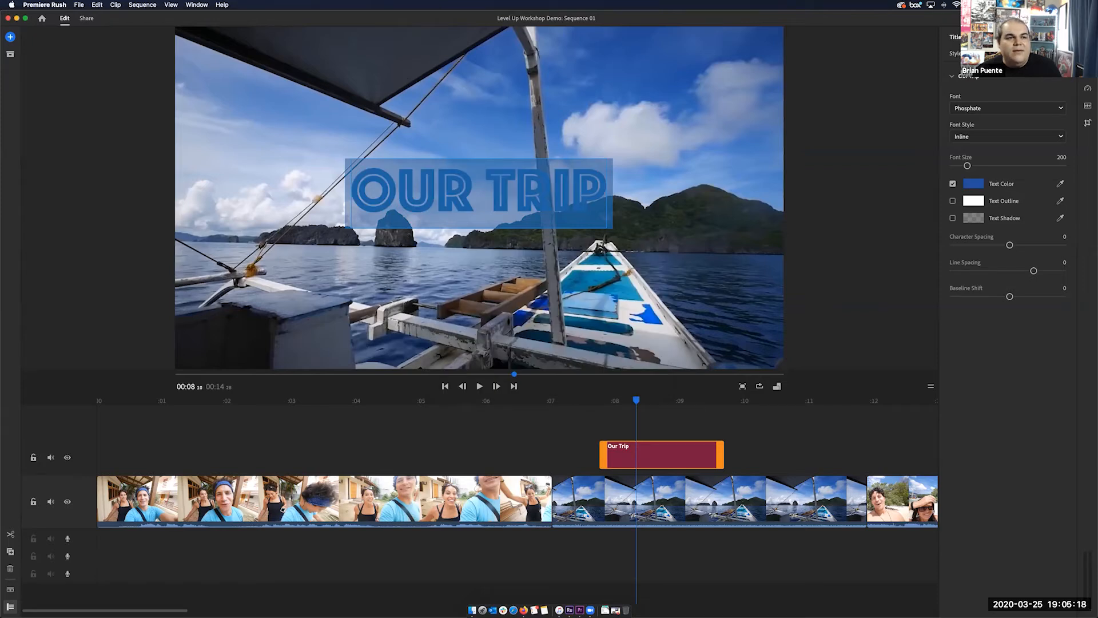
{"action": "left_click", "coordinate": [516, 193]}
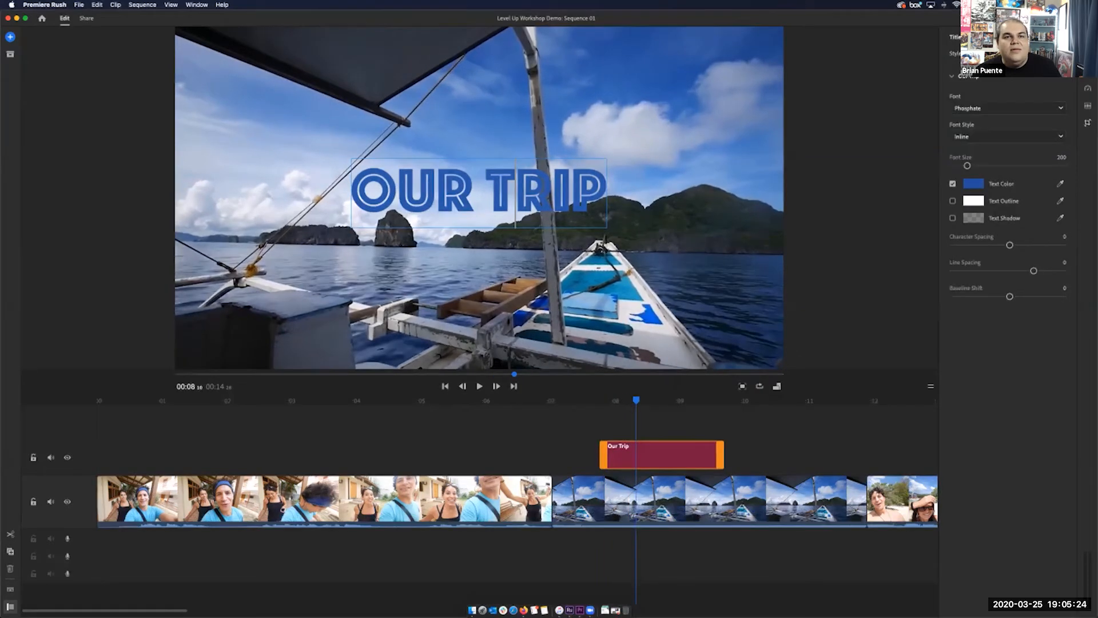
Step: Add a white text outline of size 9 to the whole "Our Trip" title and finish editing the text
{"action": "left_click", "coordinate": [952, 201]}
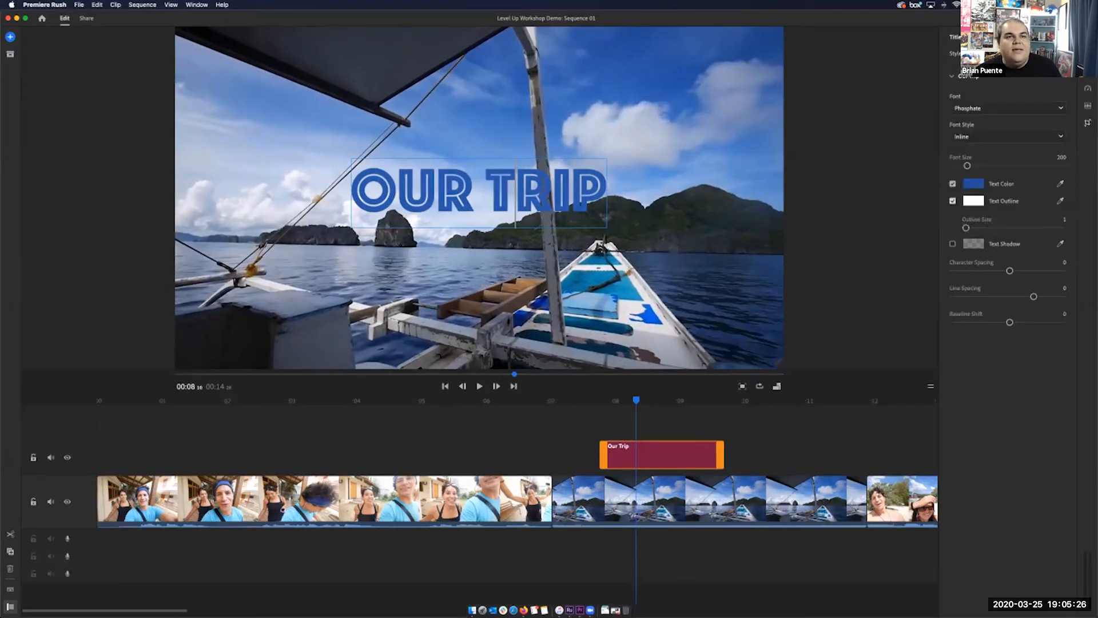
{"action": "left_click_drag", "start_coordinate": [966, 228], "coordinate": [976, 228]}
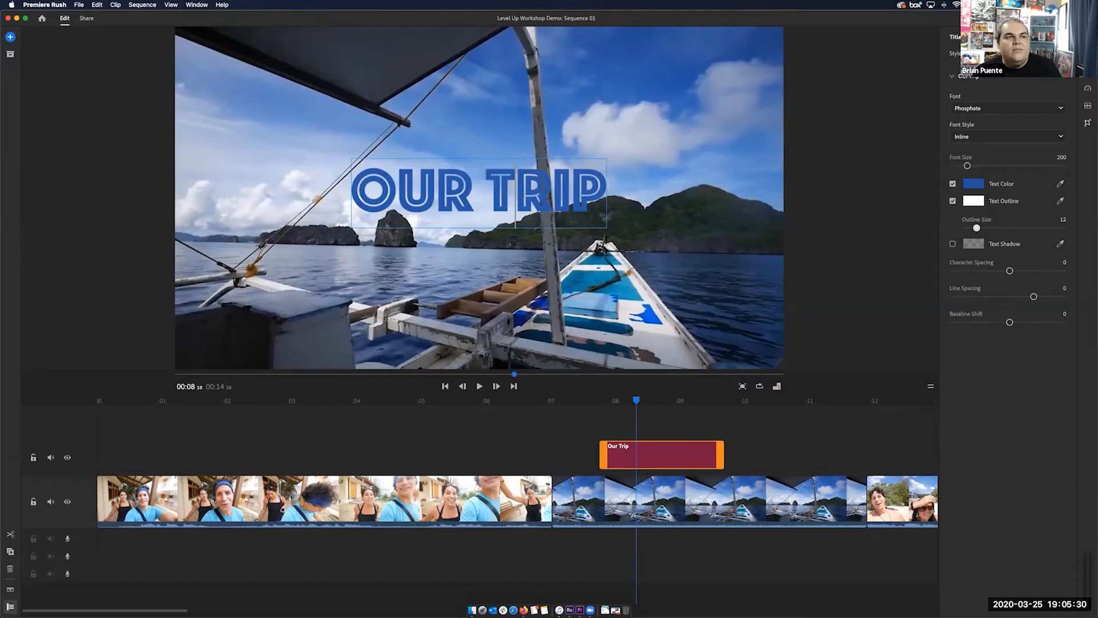
{"action": "triple_click", "coordinate": [553, 193]}
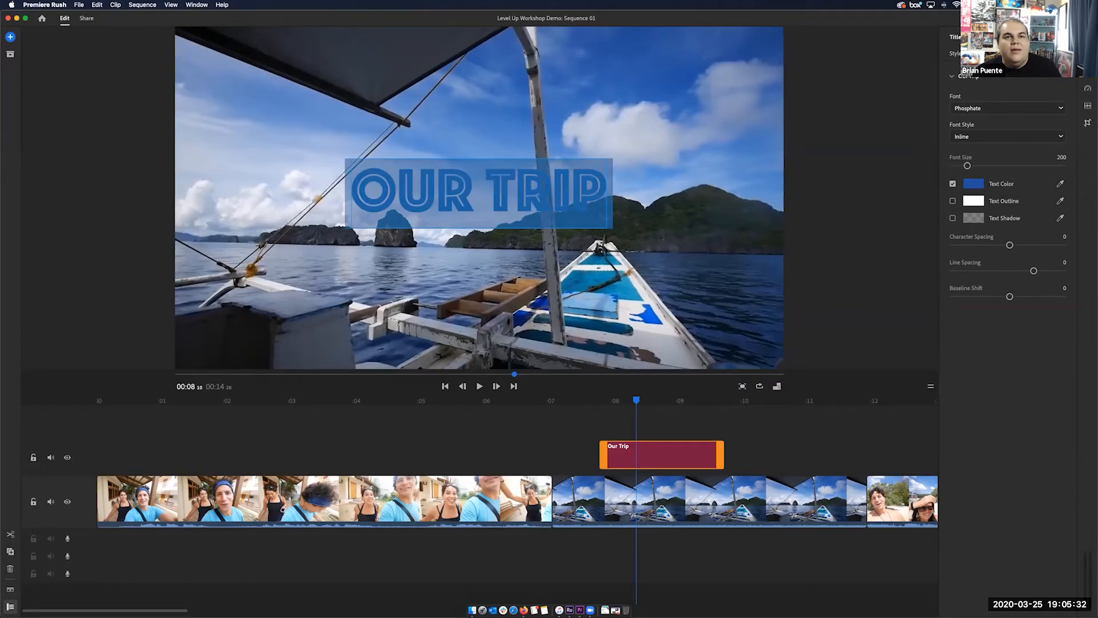
{"action": "left_click", "coordinate": [953, 201]}
{"action": "left_click_drag", "start_coordinate": [966, 227], "coordinate": [973, 227]}
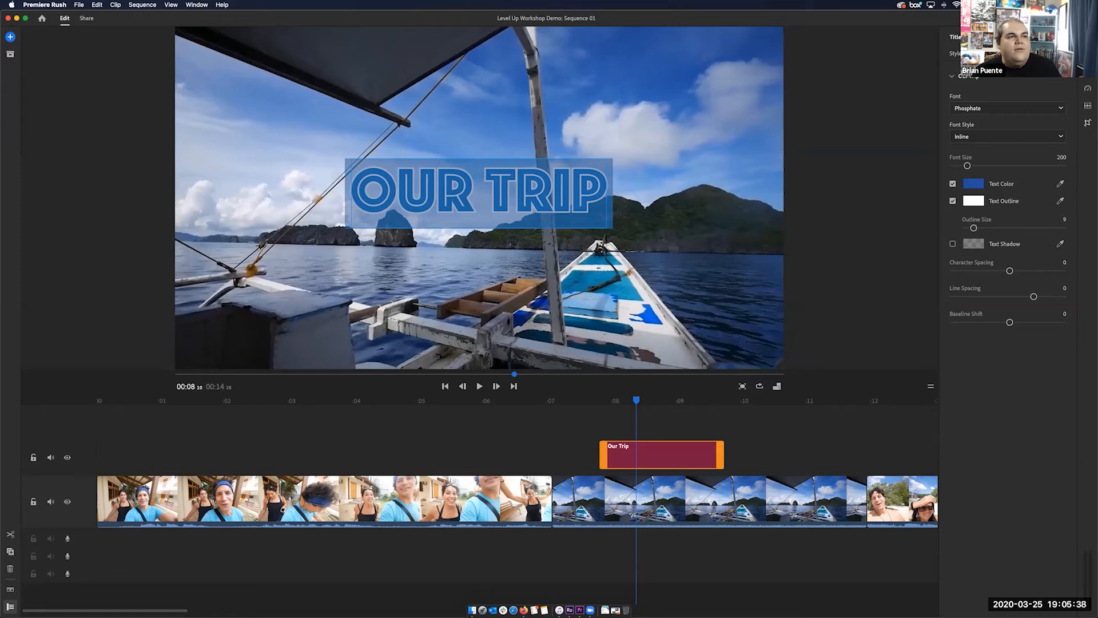
{"action": "key", "text": "Escape"}
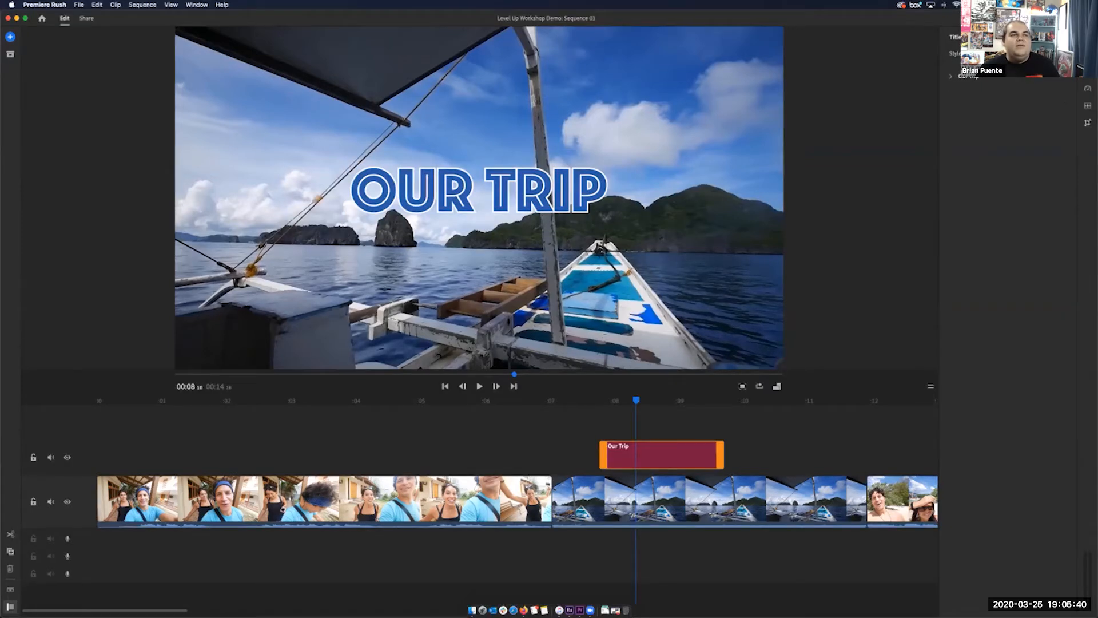
Step: Play and scrub the boat clip from about 7 seconds to review the restyled title over the footage
{"action": "left_click_drag", "start_coordinate": [636, 401], "coordinate": [567, 400]}
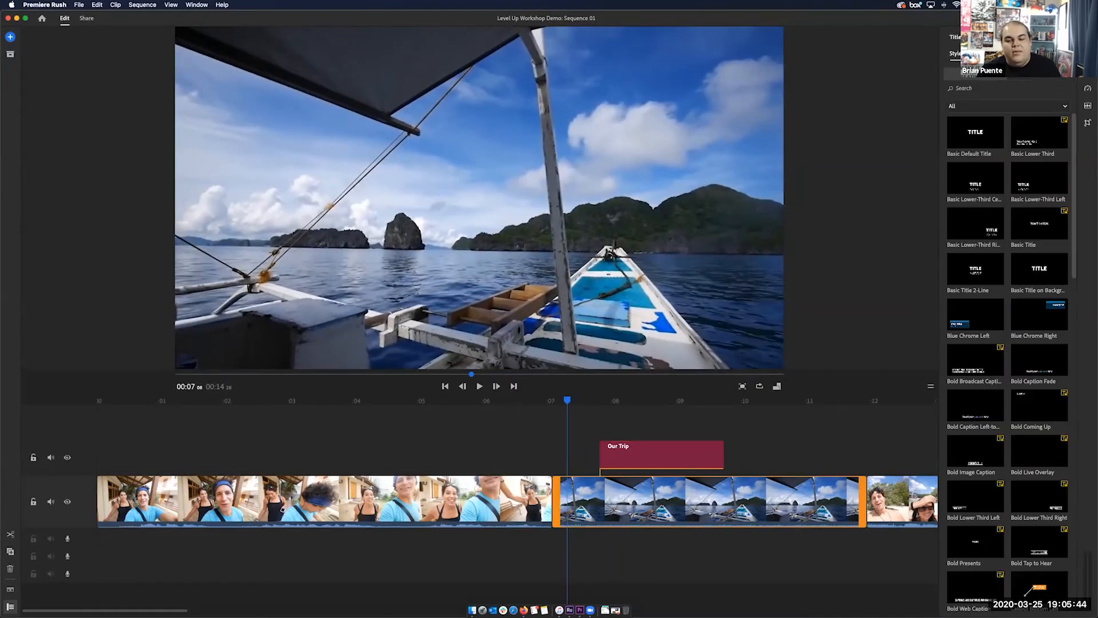
{"action": "key", "text": "space"}
{"action": "key", "text": "space"}
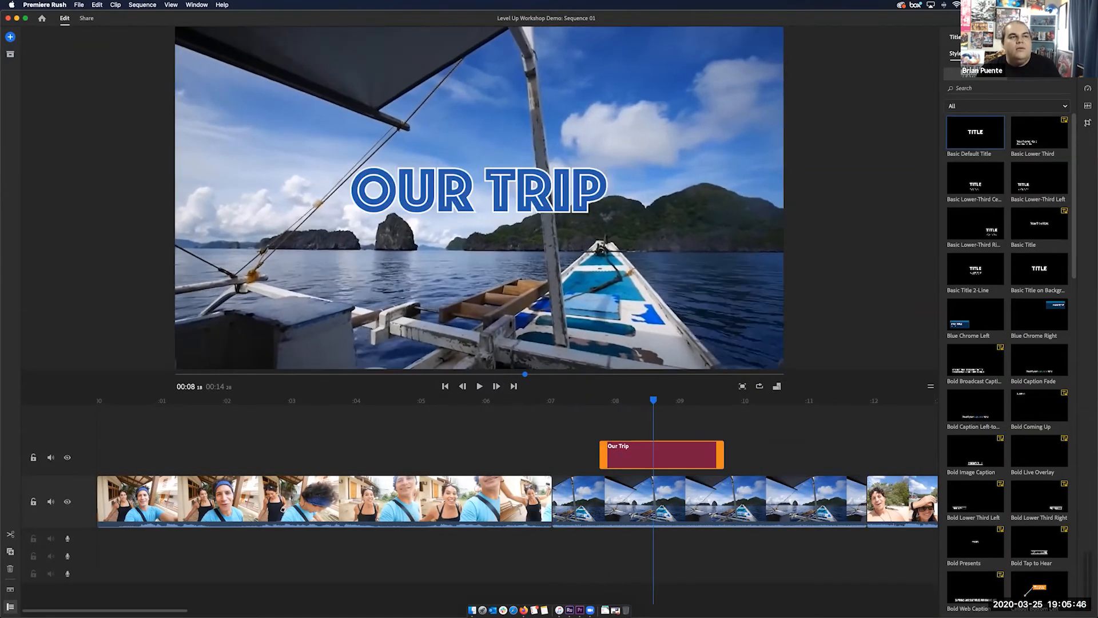
{"action": "left_click_drag", "start_coordinate": [653, 401], "coordinate": [623, 400]}
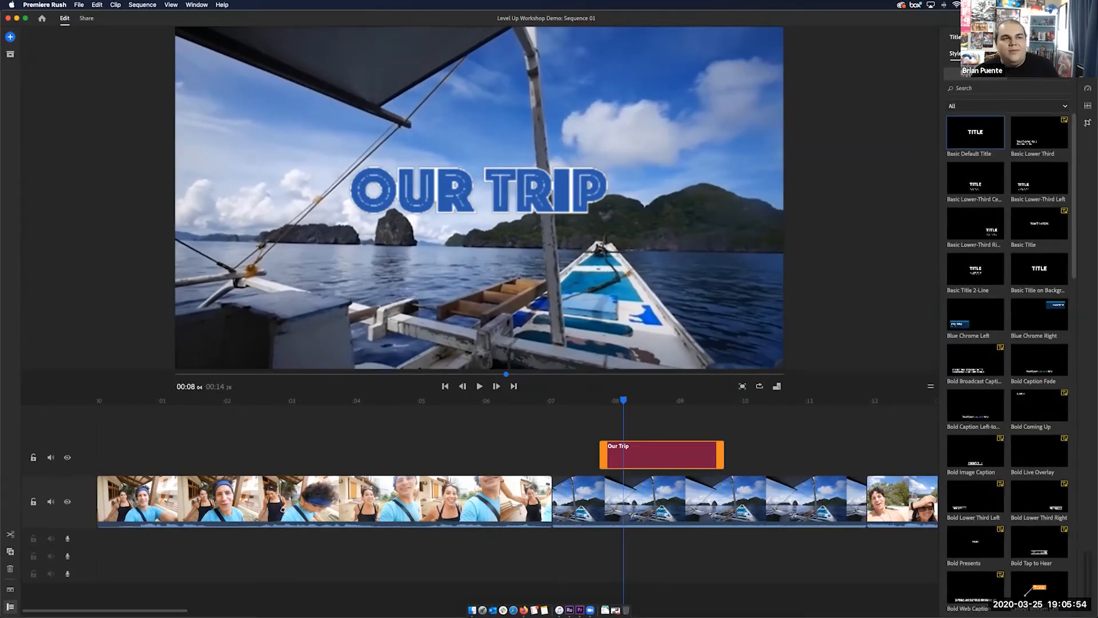
{"action": "mouse_move", "coordinate": [623, 401]}
{"action": "left_mouse_down"}
{"action": "mouse_move", "coordinate": [578, 400]}
{"action": "mouse_move", "coordinate": [638, 400]}
{"action": "mouse_move", "coordinate": [571, 400]}
{"action": "mouse_move", "coordinate": [634, 400]}
{"action": "left_mouse_up"}
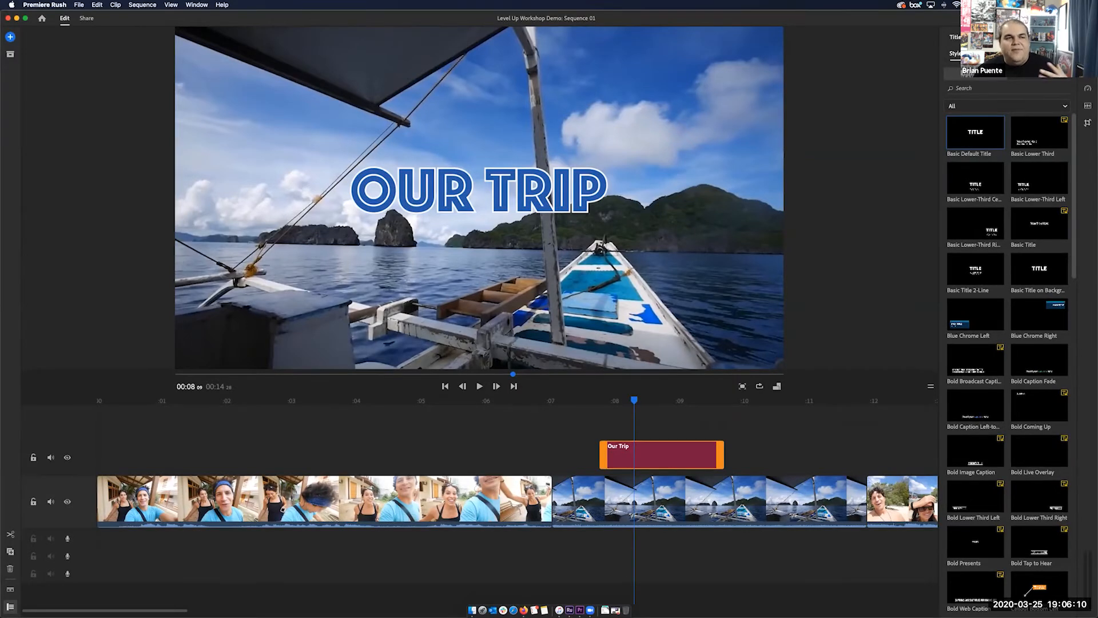
{"action": "key", "text": "space"}
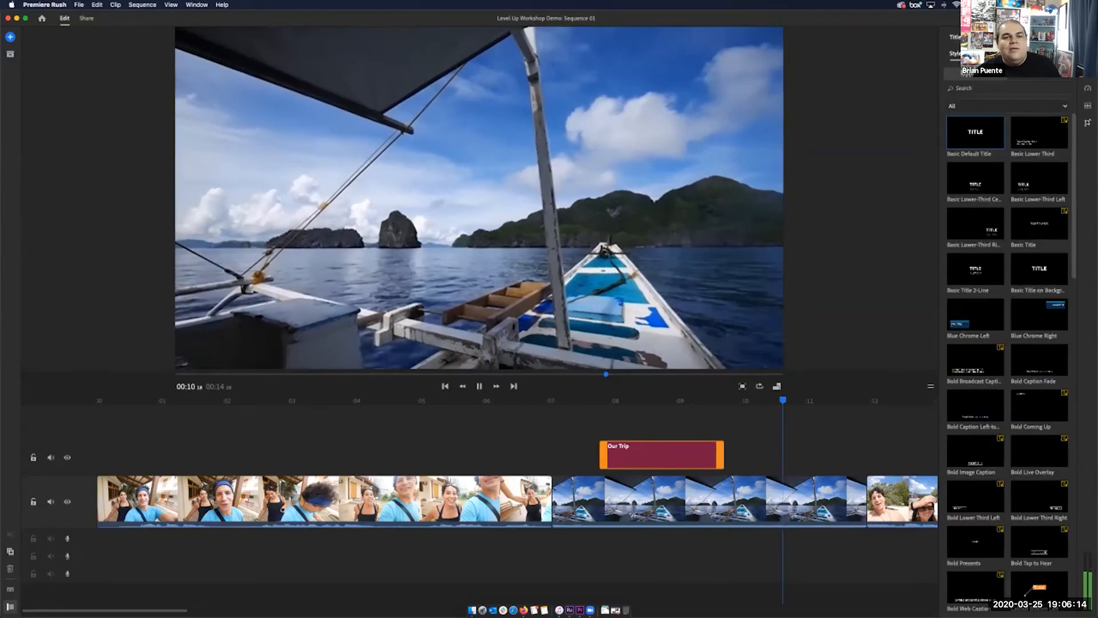
{"action": "key", "text": "space"}
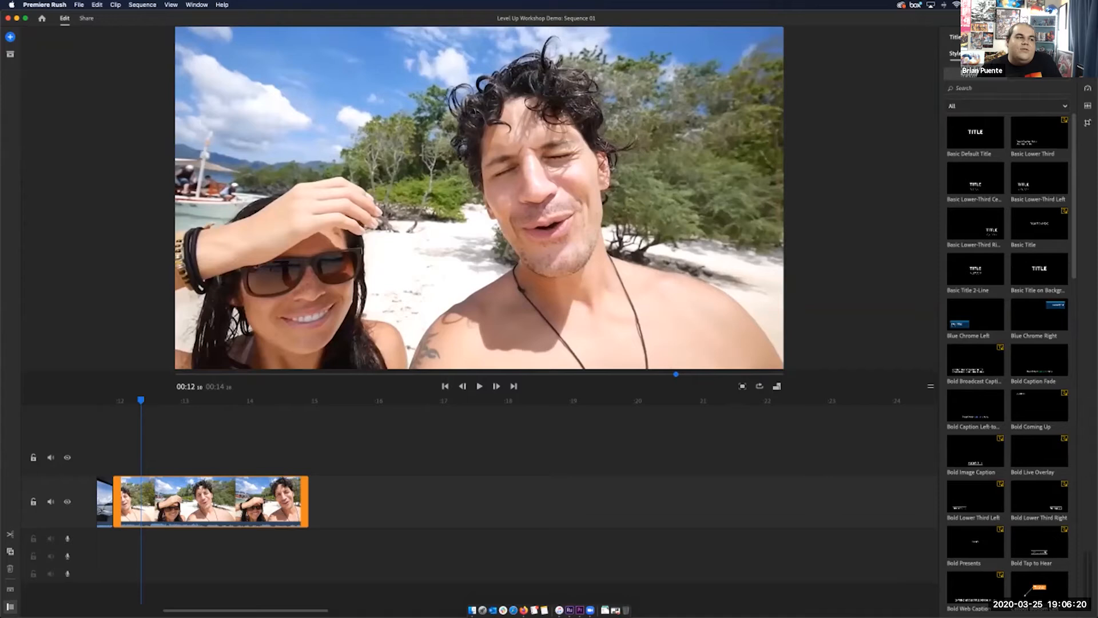
Step: Scrub through the title above the boat clip and play the sequence on into the beach clip
{"action": "left_click_drag", "start_coordinate": [140, 400], "coordinate": [350, 400]}
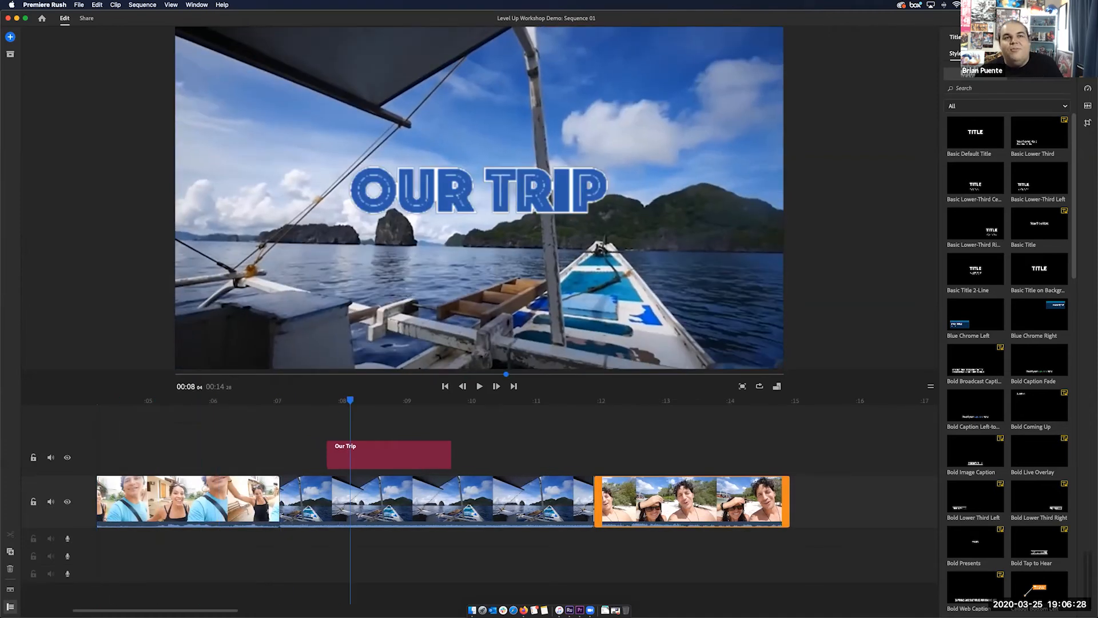
{"action": "left_click_drag", "start_coordinate": [350, 401], "coordinate": [395, 400]}
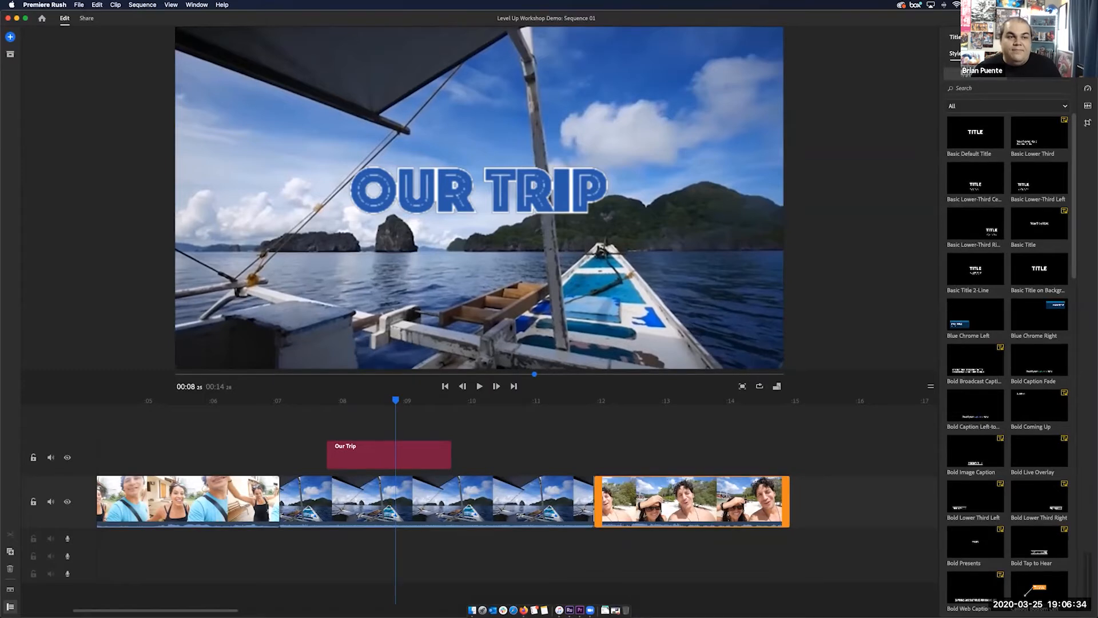
{"action": "left_click_drag", "start_coordinate": [395, 400], "coordinate": [410, 401]}
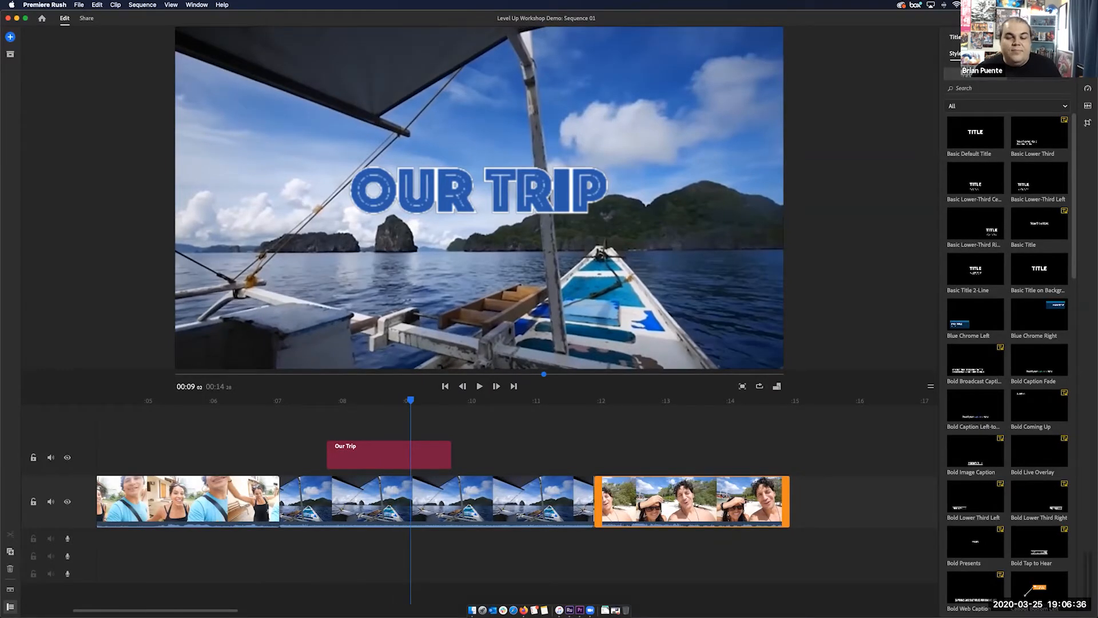
{"action": "left_click_drag", "start_coordinate": [410, 400], "coordinate": [372, 400]}
{"action": "left_click", "coordinate": [382, 455]}
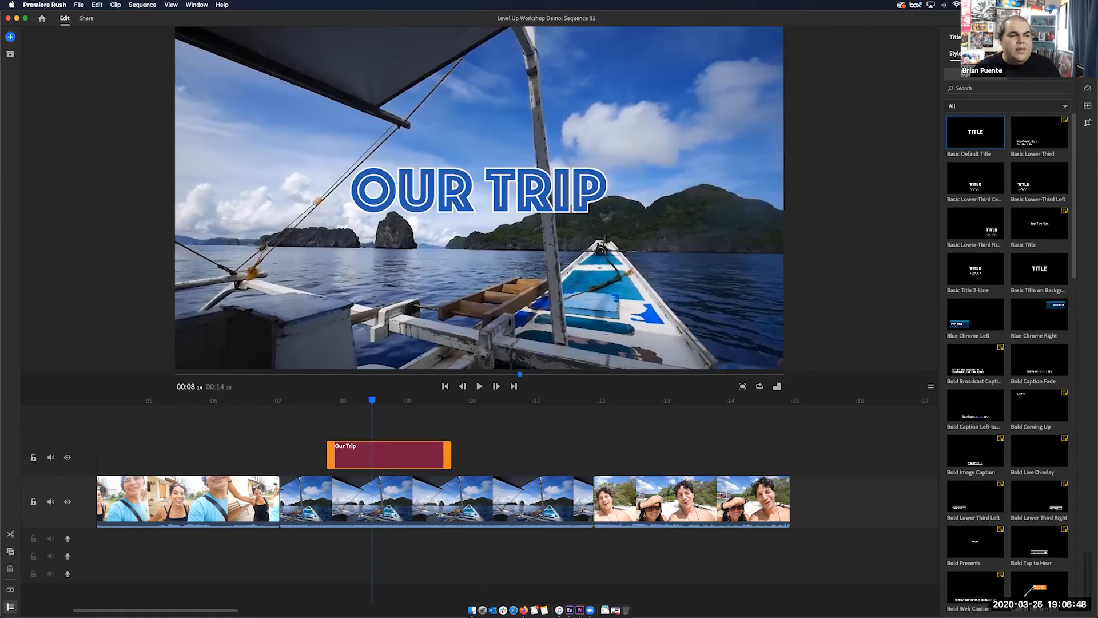
{"action": "key", "text": "space"}
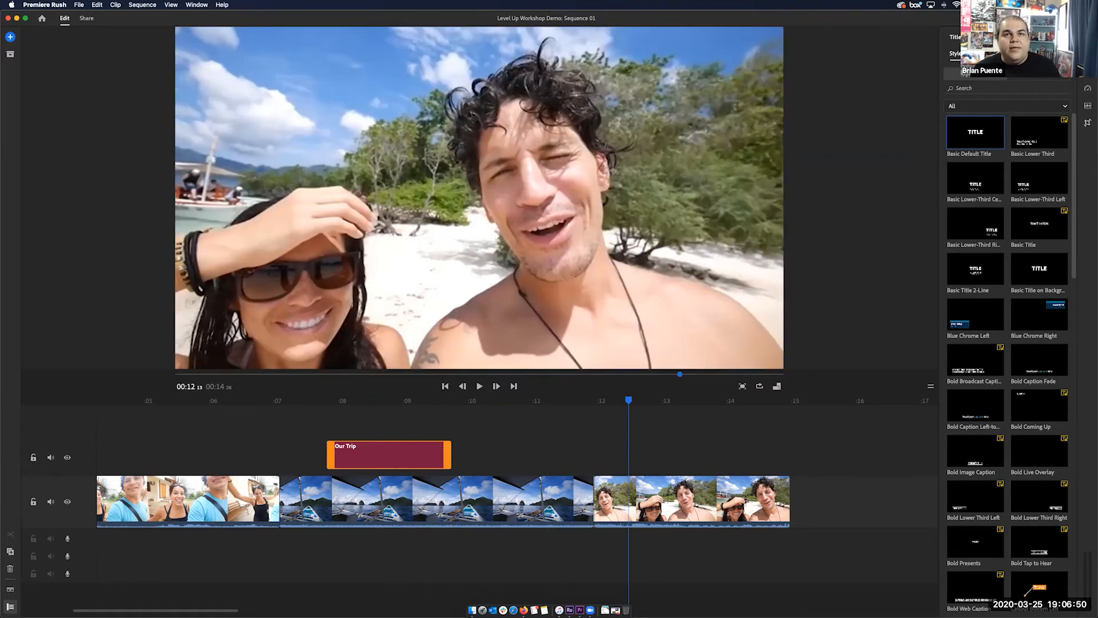
{"action": "left_click_drag", "start_coordinate": [487, 400], "coordinate": [357, 400]}
Step: Try the title on the main track before the boat clip and return it to the track above, starting at about 7.1 seconds
{"action": "left_click_drag", "start_coordinate": [389, 455], "coordinate": [337, 499]}
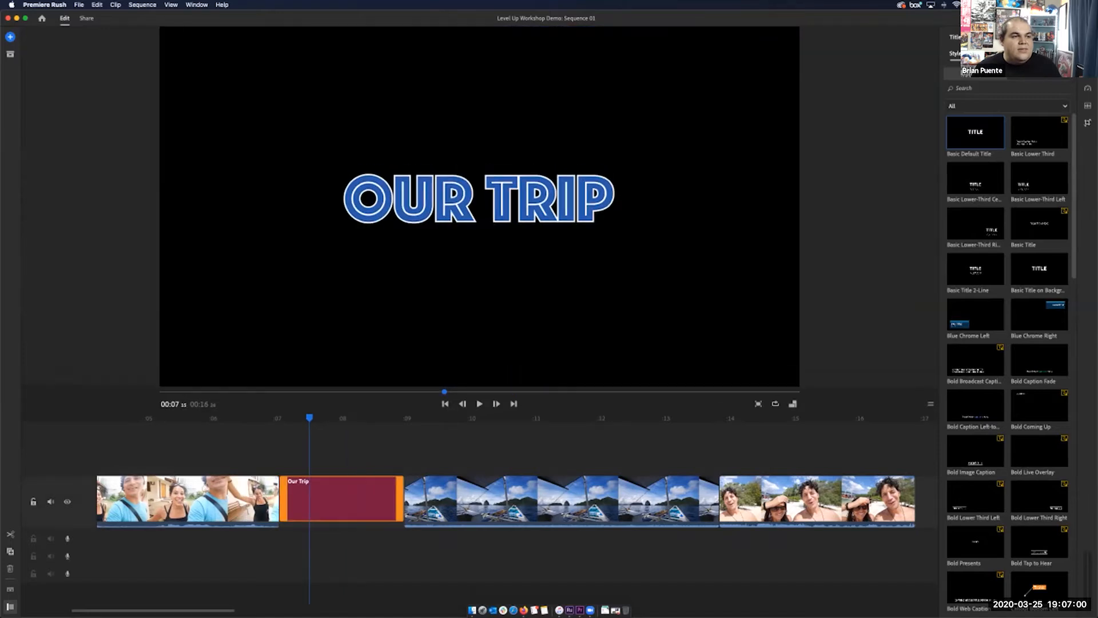
{"action": "left_click_drag", "start_coordinate": [310, 418], "coordinate": [417, 418]}
{"action": "left_click_drag", "start_coordinate": [333, 499], "coordinate": [340, 463]}
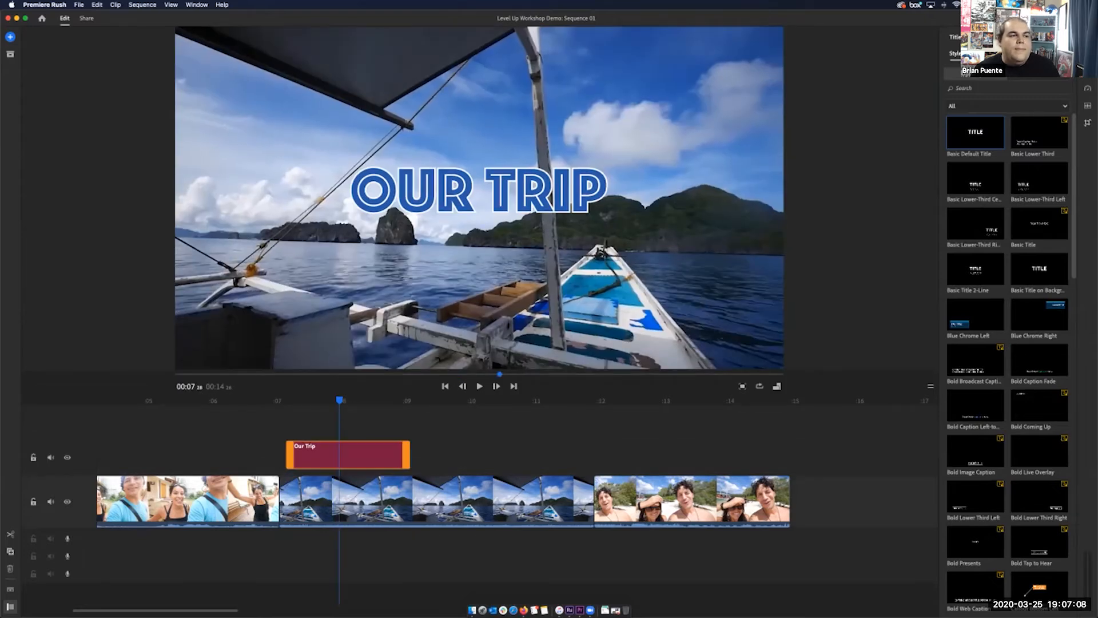
Step: Open the Water Aerial clip from Sample Media in the preview and trim both its start and end
{"action": "left_click_drag", "start_coordinate": [339, 401], "coordinate": [285, 400]}
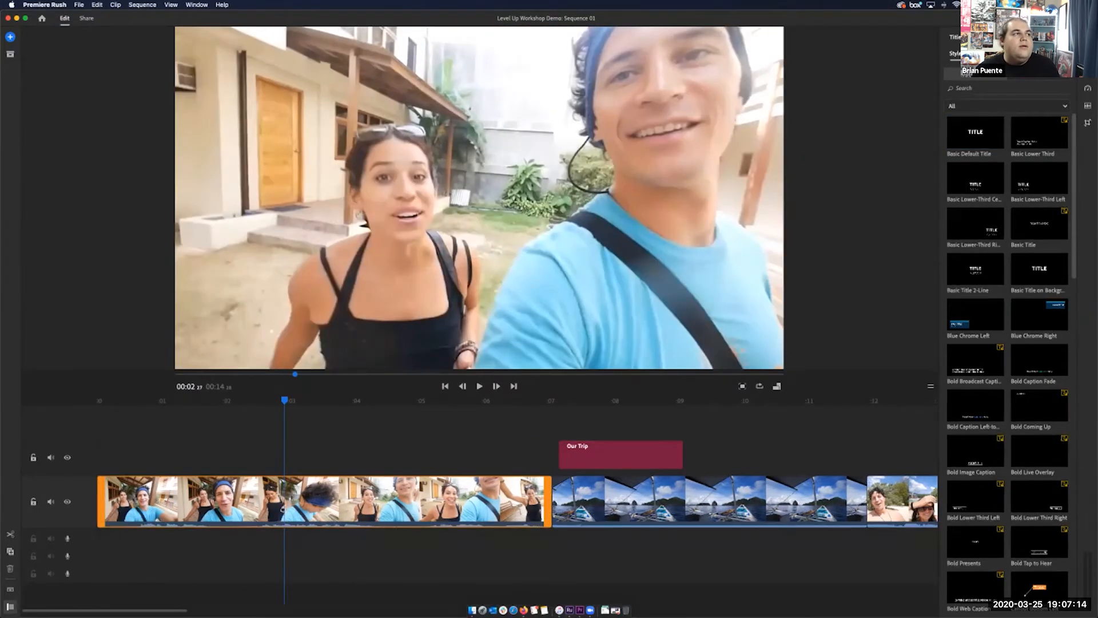
{"action": "left_click", "coordinate": [10, 37]}
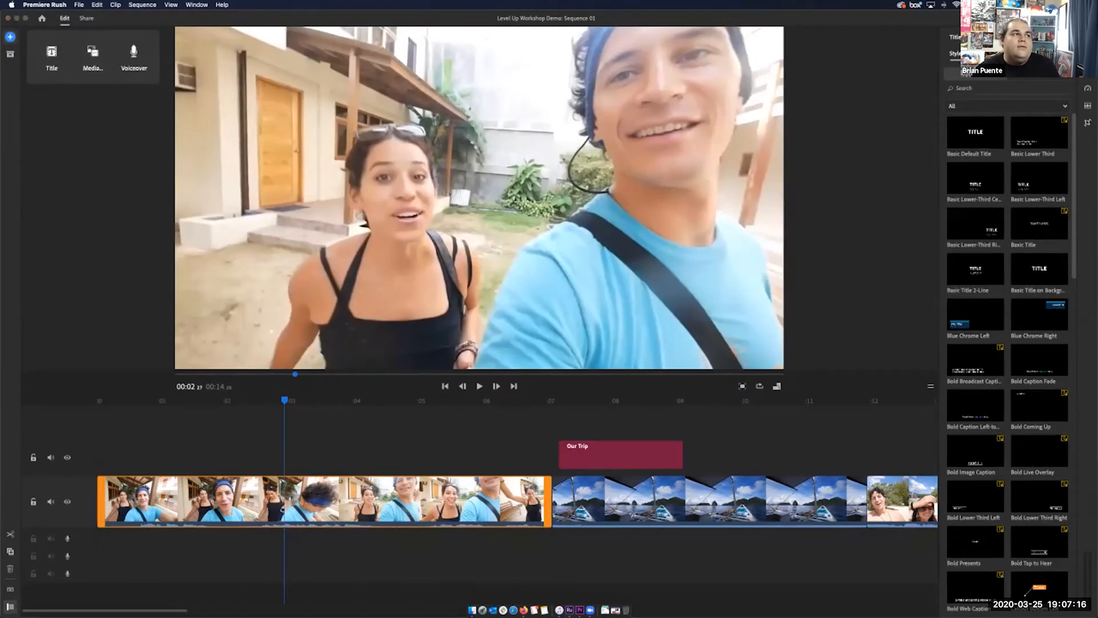
{"action": "left_click", "coordinate": [92, 55]}
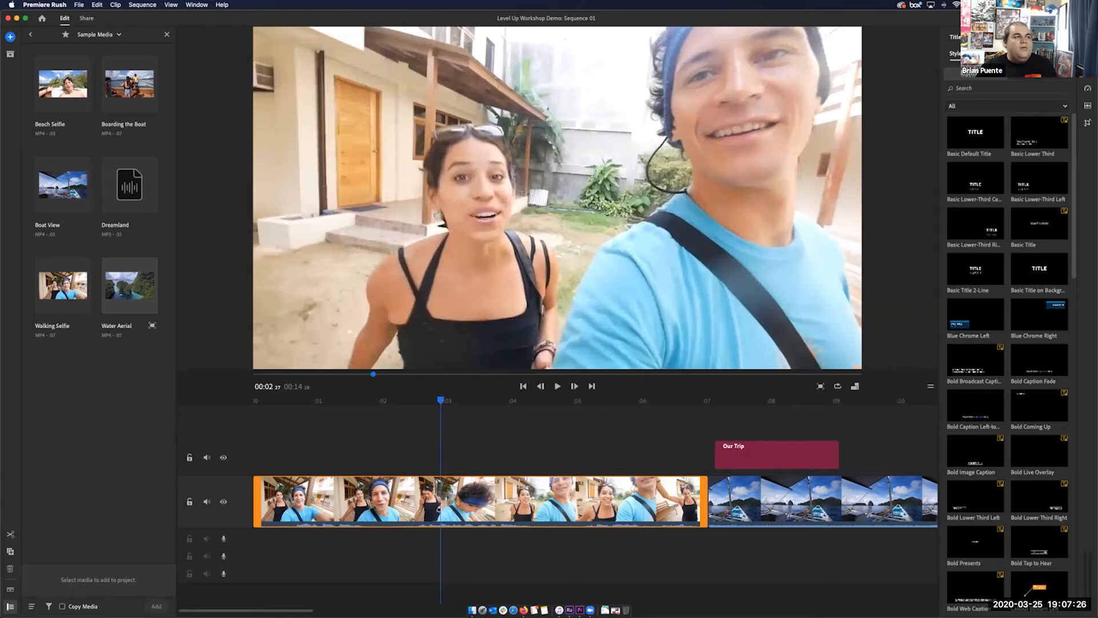
{"action": "left_click", "coordinate": [152, 325]}
{"action": "left_click_drag", "start_coordinate": [25, 175], "coordinate": [68, 175]}
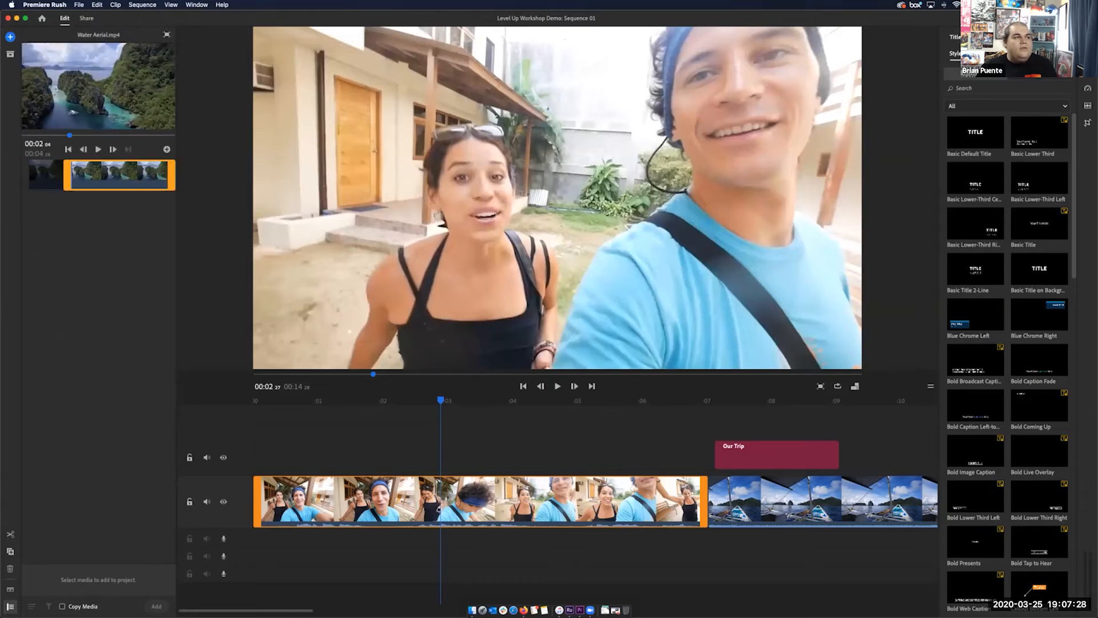
{"action": "left_click_drag", "start_coordinate": [174, 175], "coordinate": [164, 175]}
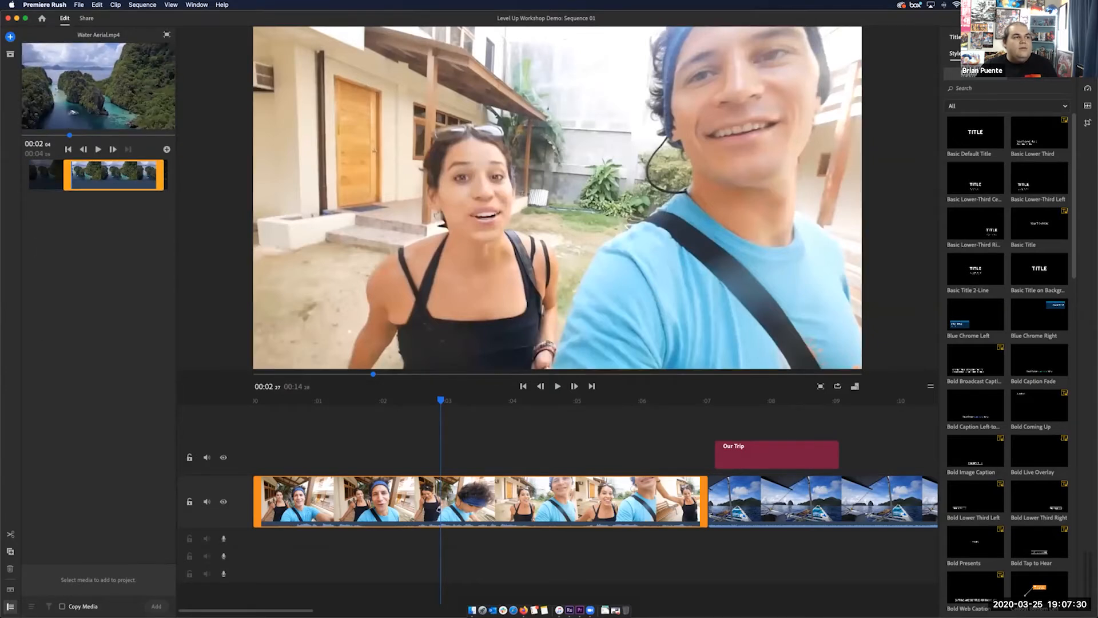
Step: Place the trimmed Water Aerial clip above the walking clip at about 1.5 seconds and play the sequence from the beginning
{"action": "left_click", "coordinate": [166, 34]}
{"action": "left_click_drag", "start_coordinate": [130, 286], "coordinate": [353, 457]}
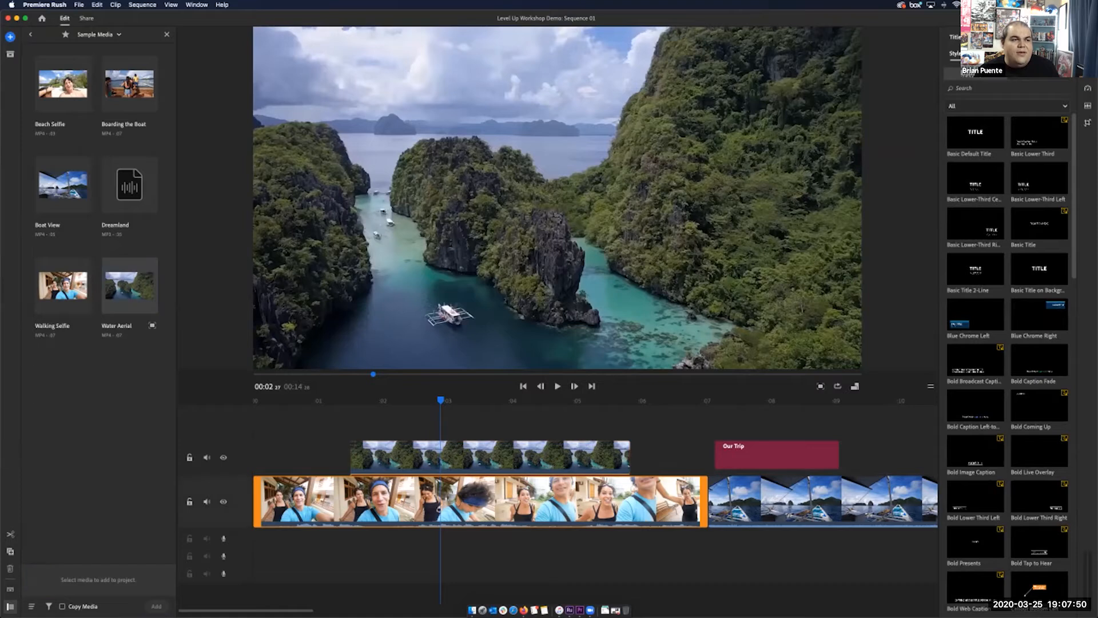
{"action": "key", "text": "Home"}
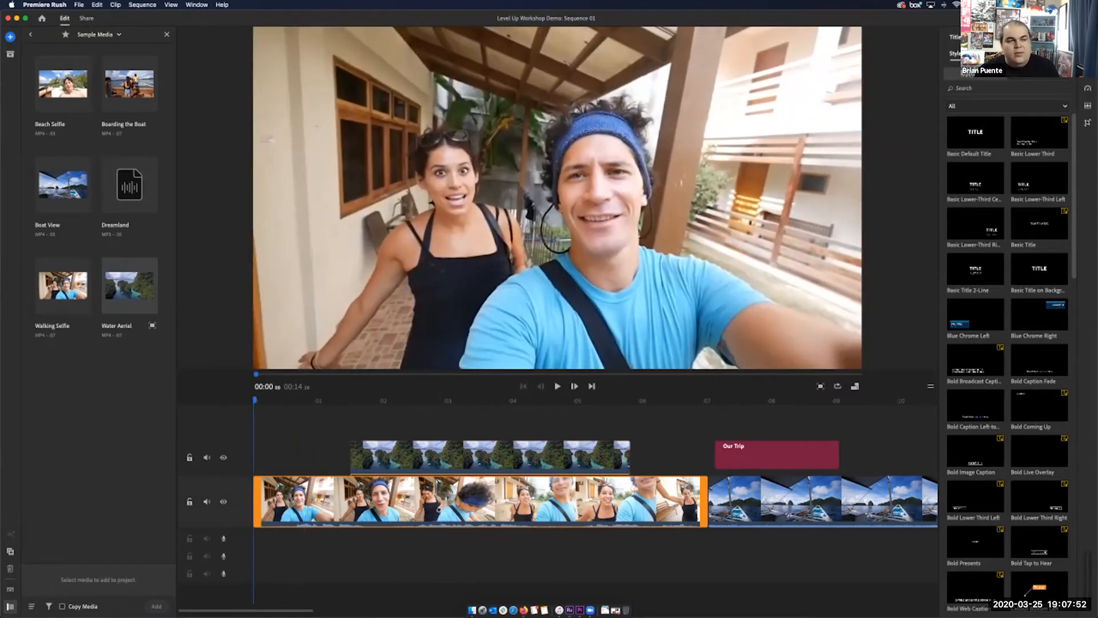
{"action": "key", "text": "space"}
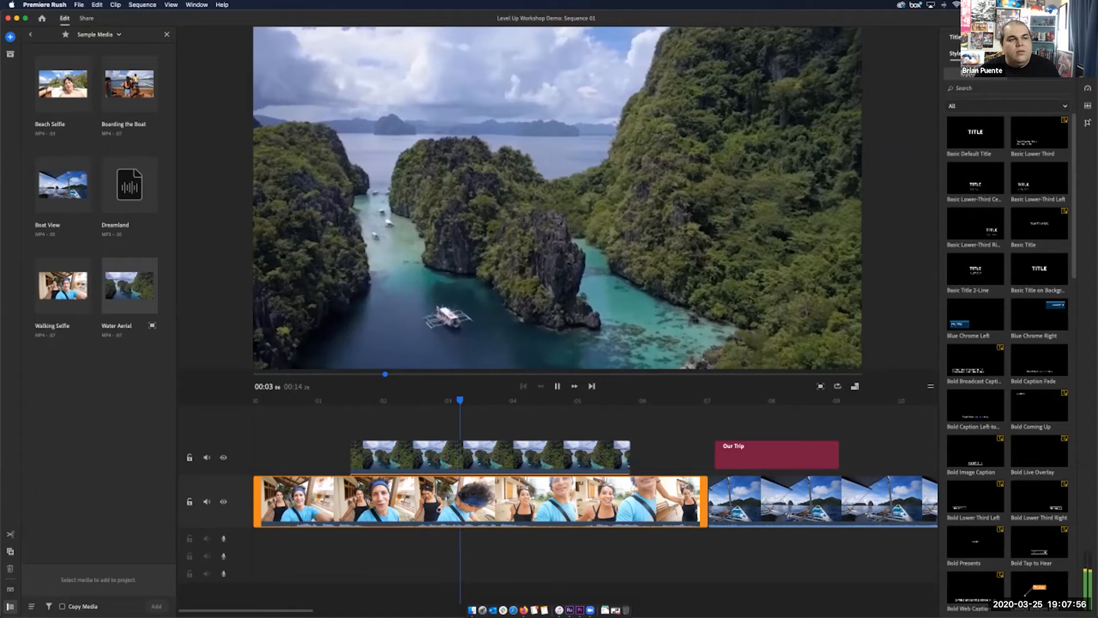
Step: Review the Water Aerial clip layered over the walking clip by scrubbing through it and playing the sequence across it
{"action": "key", "text": "space"}
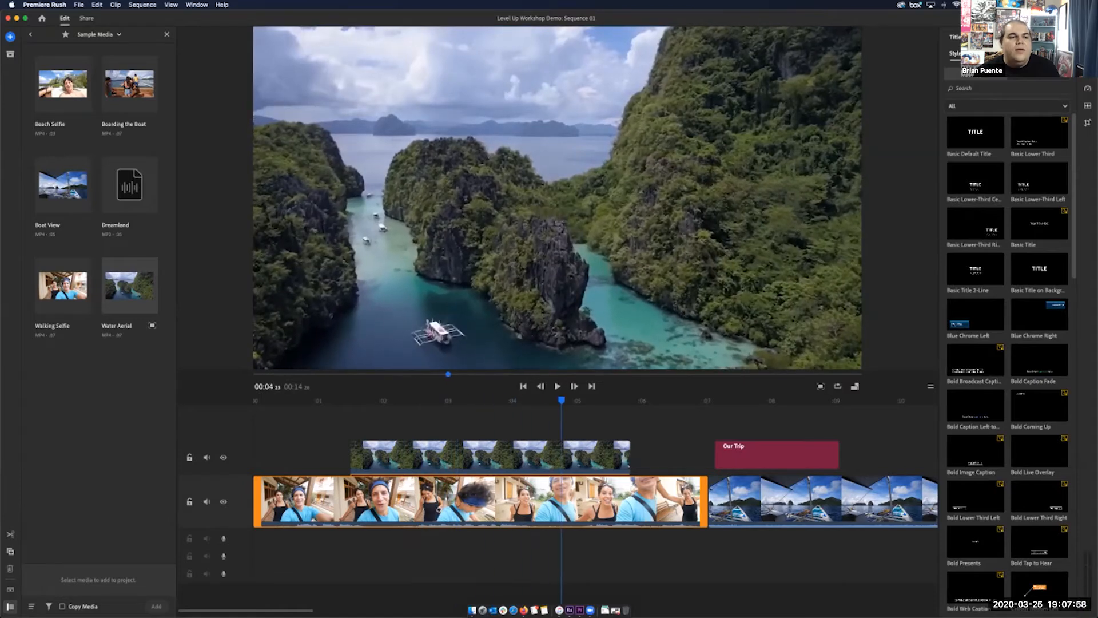
{"action": "left_click_drag", "start_coordinate": [562, 401], "coordinate": [277, 400]}
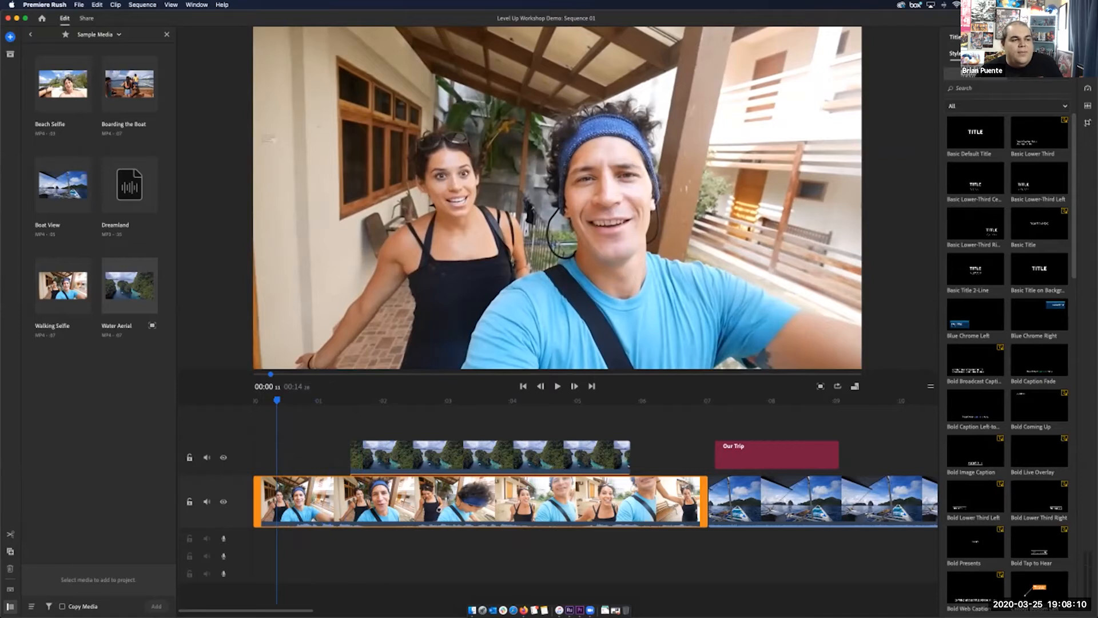
{"action": "left_click_drag", "start_coordinate": [277, 400], "coordinate": [324, 401]}
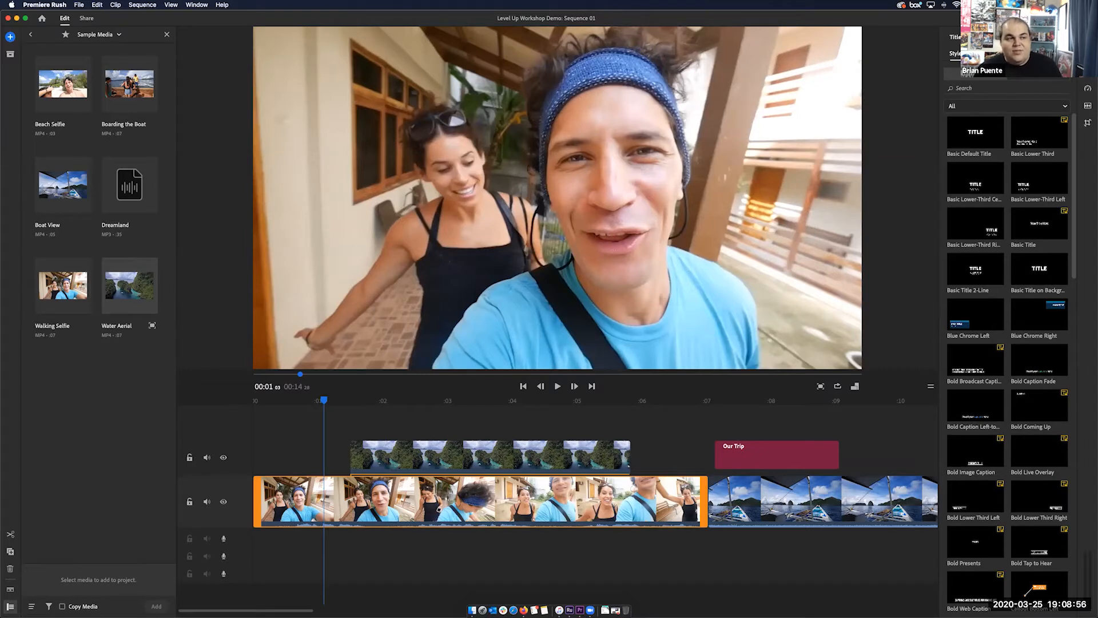
{"action": "left_click_drag", "start_coordinate": [323, 400], "coordinate": [424, 400]}
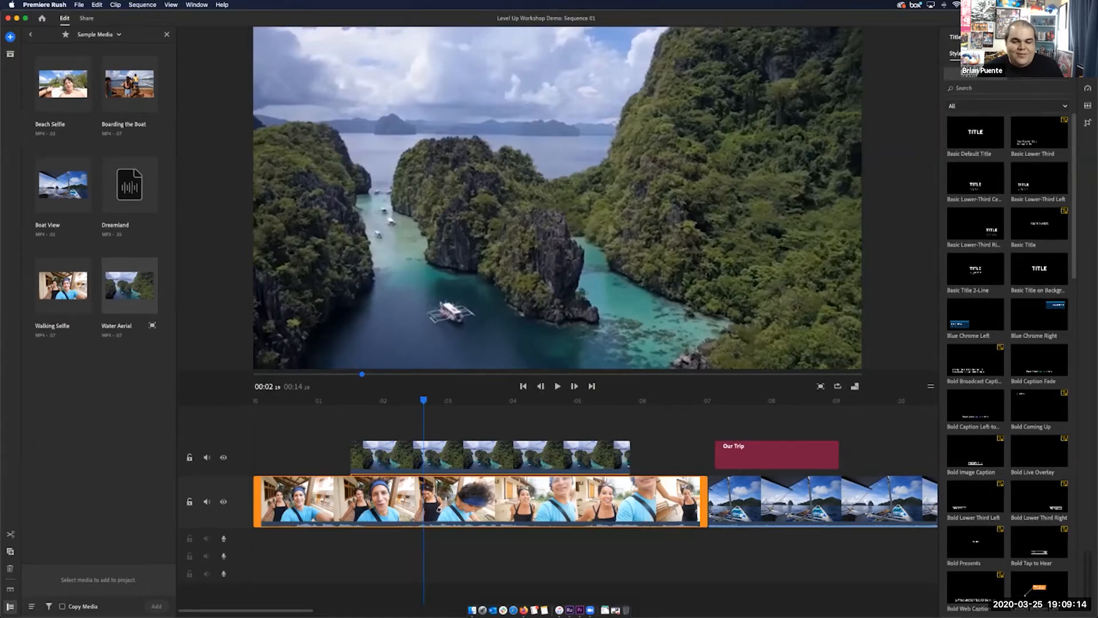
{"action": "mouse_move", "coordinate": [424, 400]}
{"action": "left_mouse_down"}
{"action": "mouse_move", "coordinate": [412, 400]}
{"action": "mouse_move", "coordinate": [452, 400]}
{"action": "mouse_move", "coordinate": [440, 401]}
{"action": "left_mouse_up"}
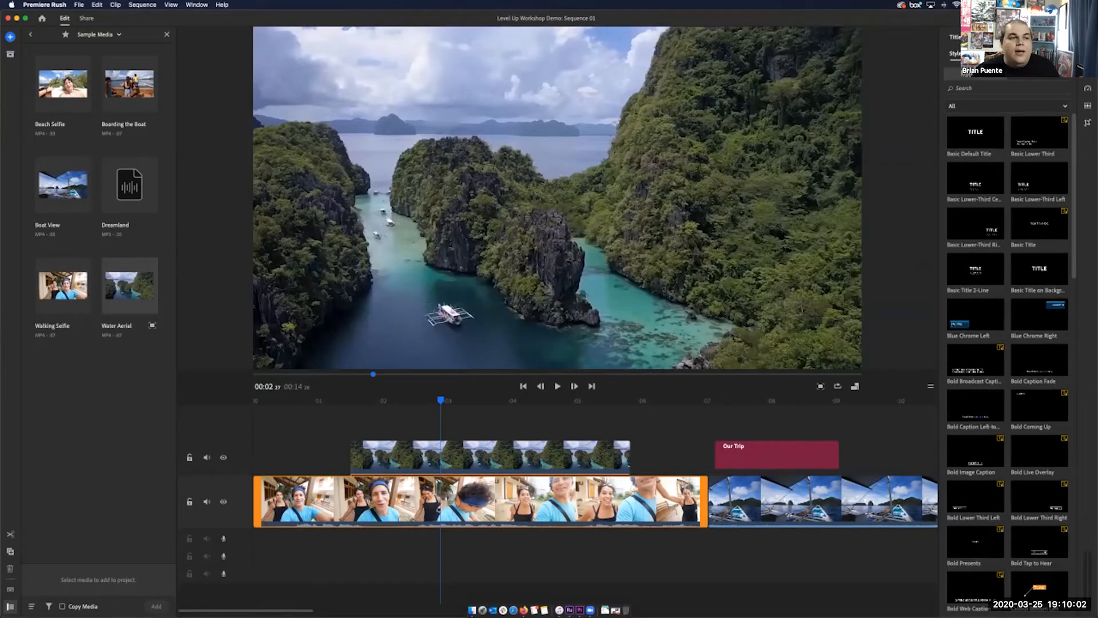
{"action": "left_click_drag", "start_coordinate": [441, 401], "coordinate": [303, 400]}
{"action": "key", "text": "space"}
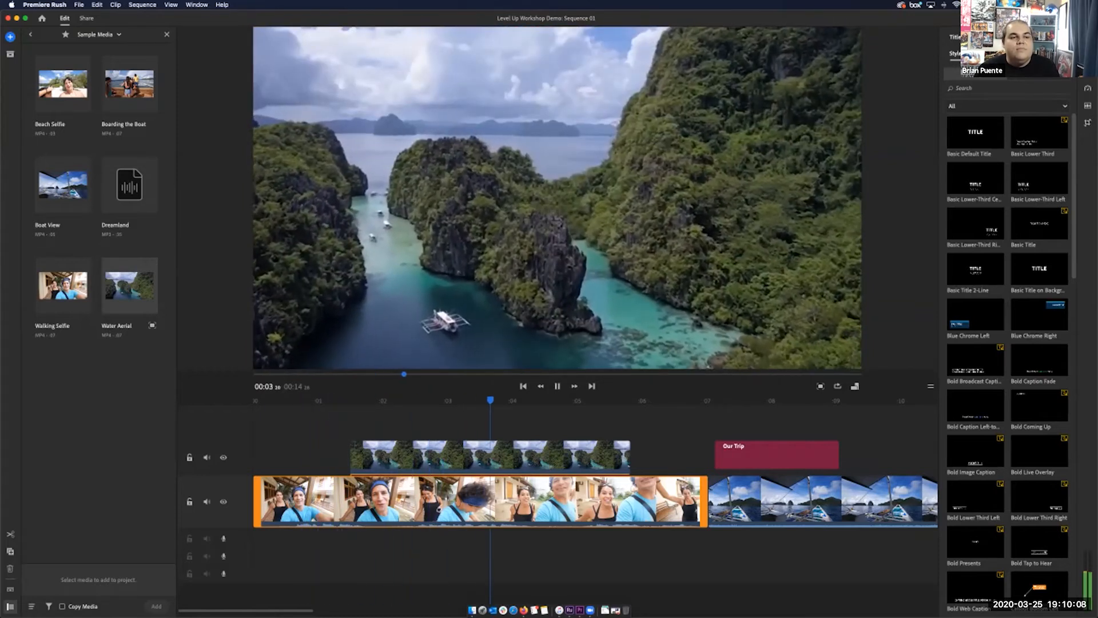
{"action": "key", "text": "space"}
Step: Trim the end of the Water Aerial overlay back to about 3 seconds and play the sequence up to its start
{"action": "left_click_drag", "start_coordinate": [630, 456], "coordinate": [449, 457]}
{"action": "left_click_drag", "start_coordinate": [529, 400], "coordinate": [307, 401]}
{"action": "key", "text": "space"}
{"action": "key", "text": "space"}
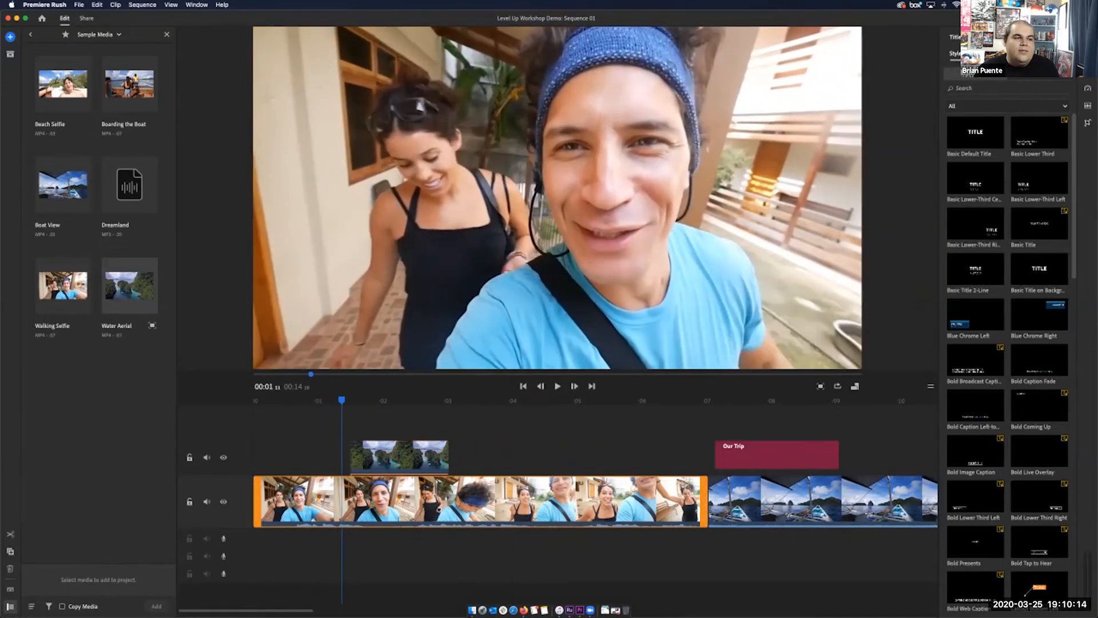
Step: Extend the start of the Water Aerial overlay back to about 0.7 seconds and play the sequence from the beginning
{"action": "left_click_drag", "start_coordinate": [352, 457], "coordinate": [302, 456]}
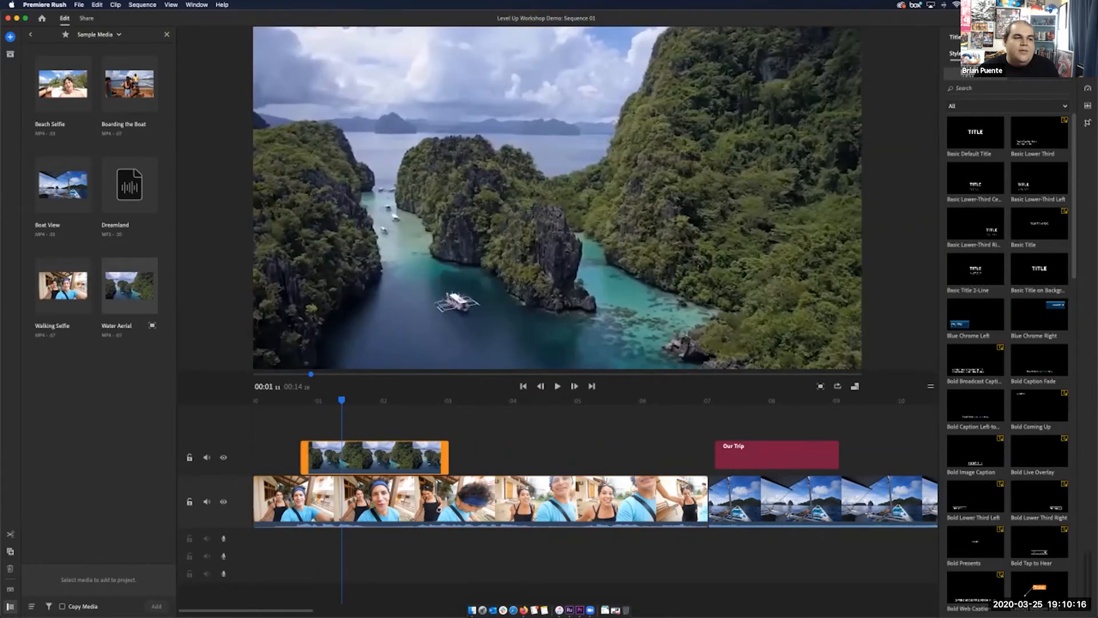
{"action": "left_click_drag", "start_coordinate": [341, 400], "coordinate": [254, 400]}
{"action": "key", "text": "space"}
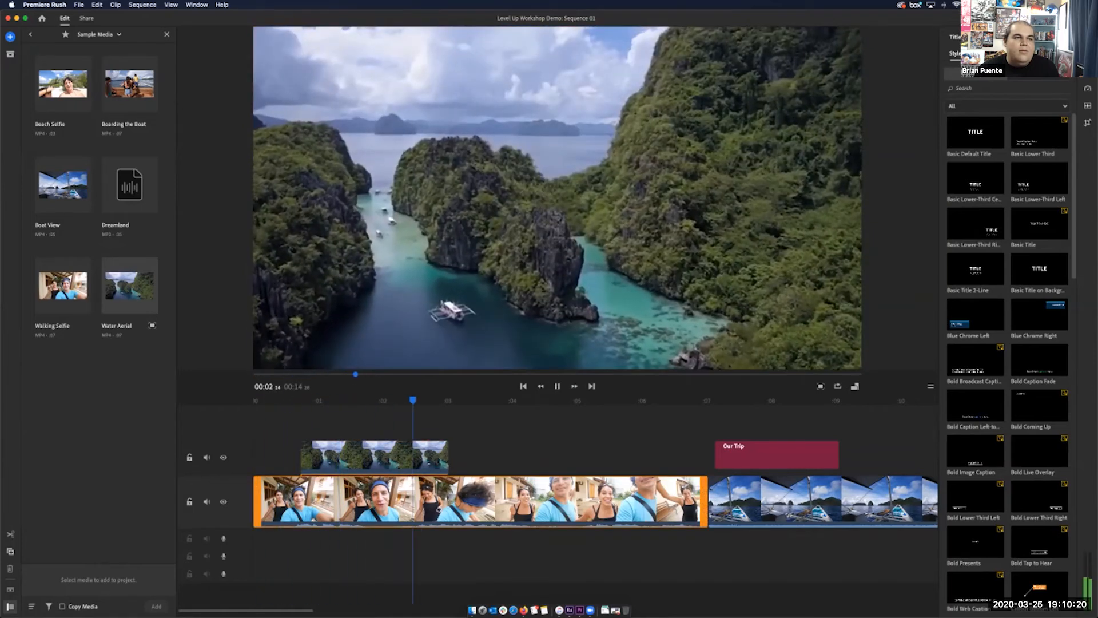
{"action": "key", "text": "space"}
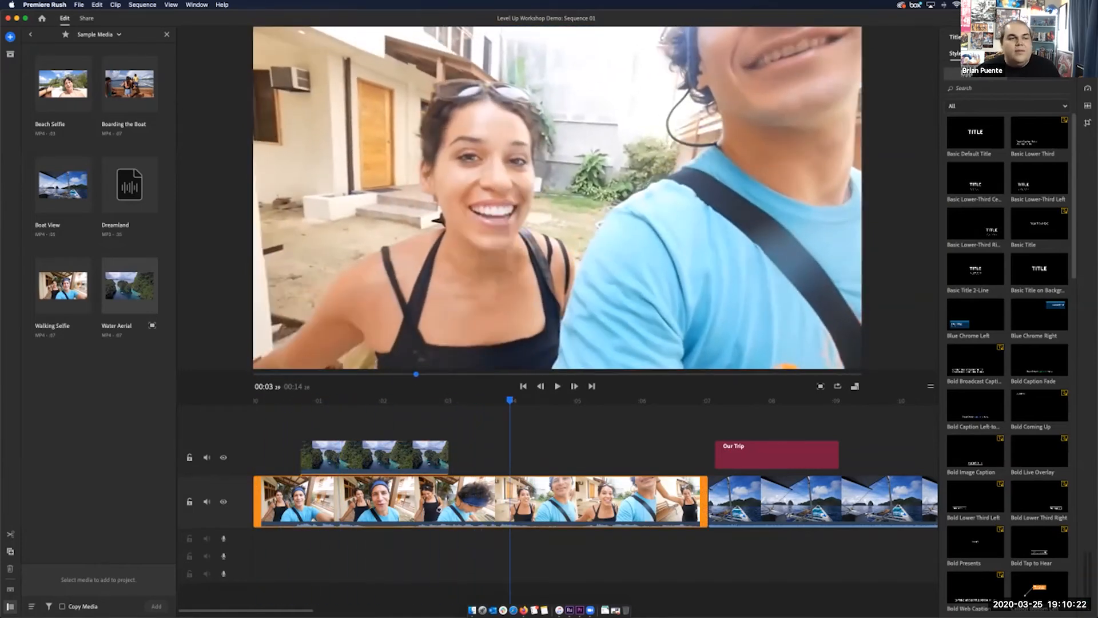
Step: Place the Our Trip title on a third track above the Water Aerial clip at about 1.1 seconds and play the stacked section
{"action": "left_click_drag", "start_coordinate": [510, 401], "coordinate": [377, 400]}
{"action": "left_click", "coordinate": [377, 457]}
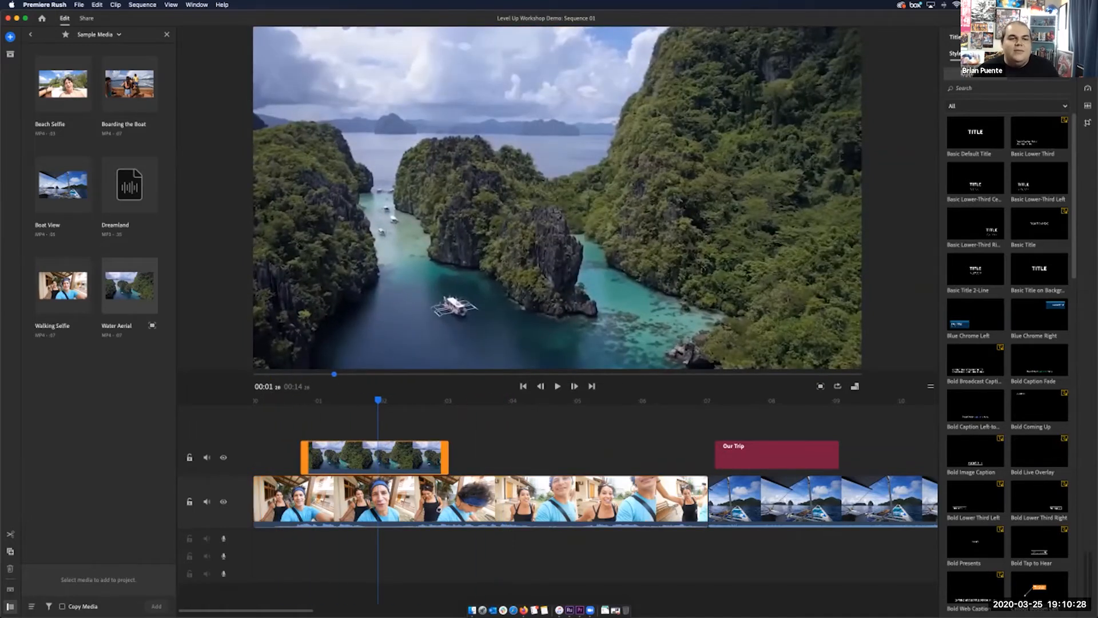
{"action": "left_click_drag", "start_coordinate": [743, 455], "coordinate": [352, 431]}
{"action": "left_click_drag", "start_coordinate": [378, 382], "coordinate": [298, 382]}
{"action": "key", "text": "space"}
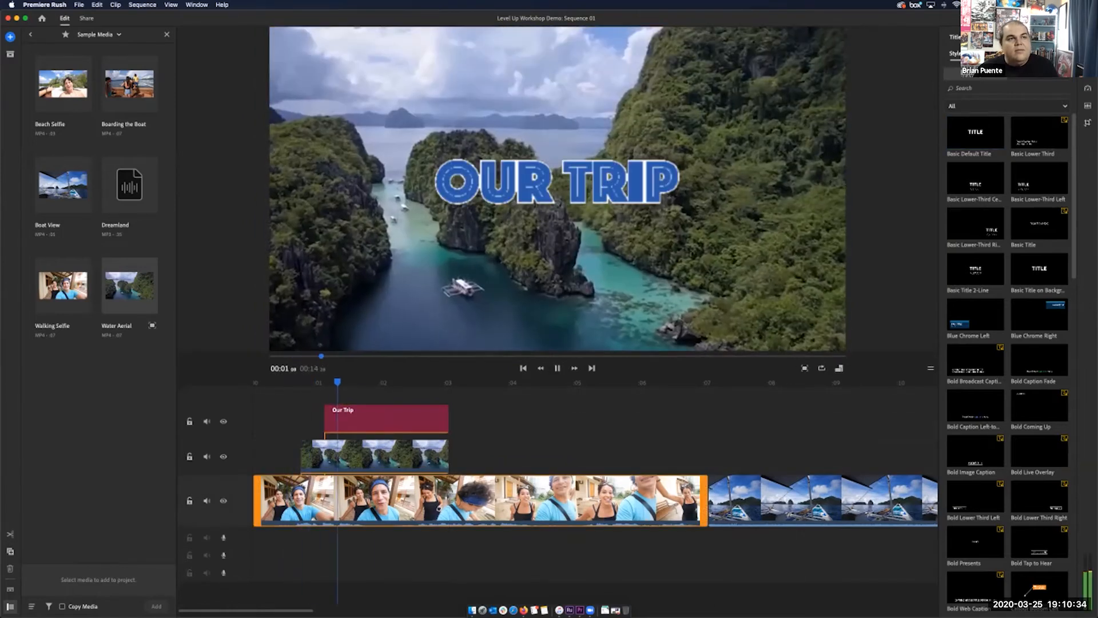
{"action": "key", "text": "space"}
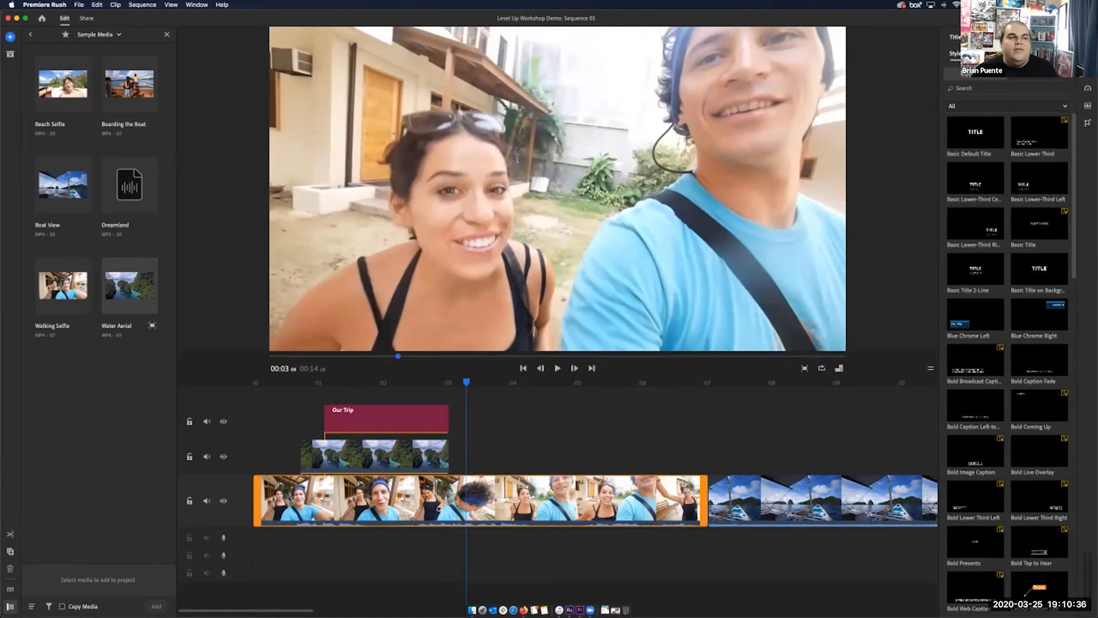
Step: Move the Our Trip title to the track directly above the walking clip, starting at about 4.8 seconds
{"action": "left_click_drag", "start_coordinate": [466, 382], "coordinate": [347, 382]}
{"action": "left_click", "coordinate": [369, 420]}
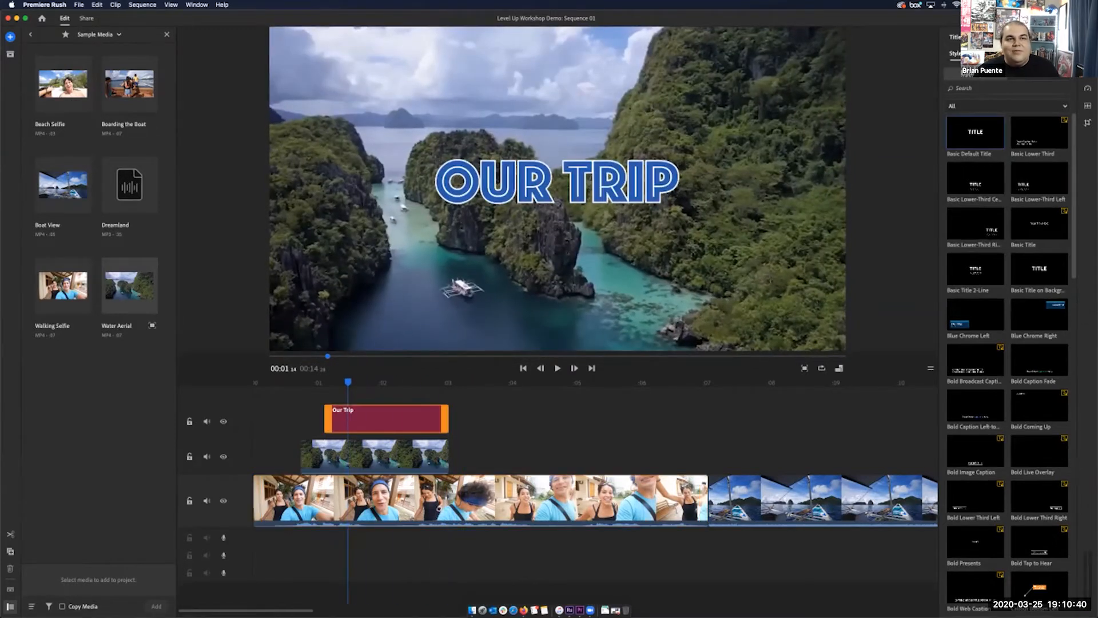
{"action": "left_click_drag", "start_coordinate": [369, 420], "coordinate": [608, 453]}
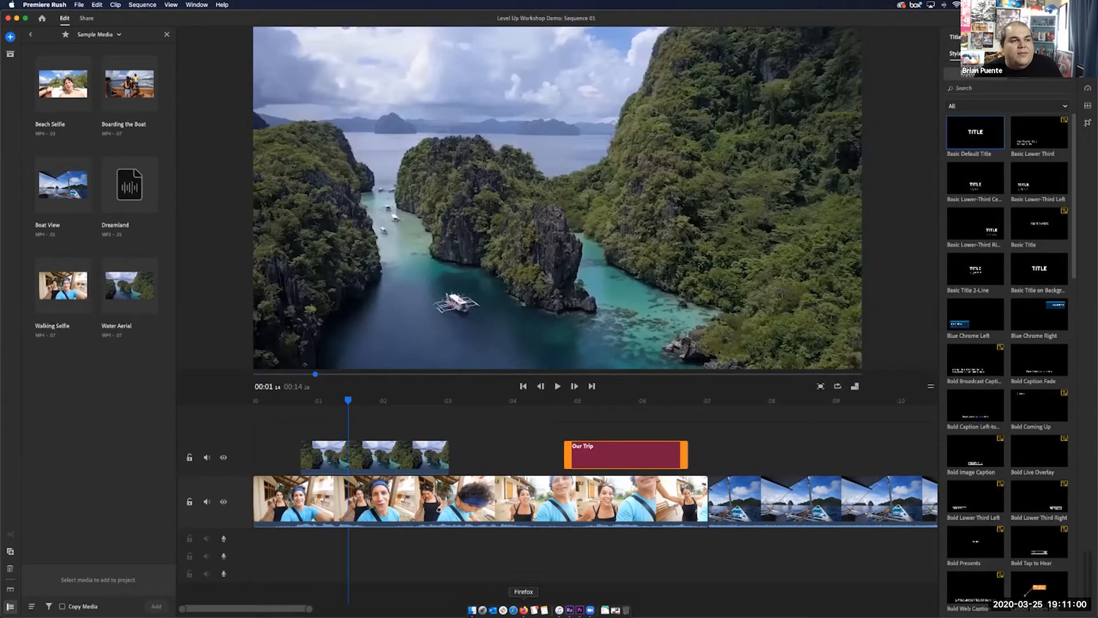
Step: Switch to the Pexels videos page in Firefox, search for "ocean" and browse through the results
{"action": "left_click", "coordinate": [523, 610]}
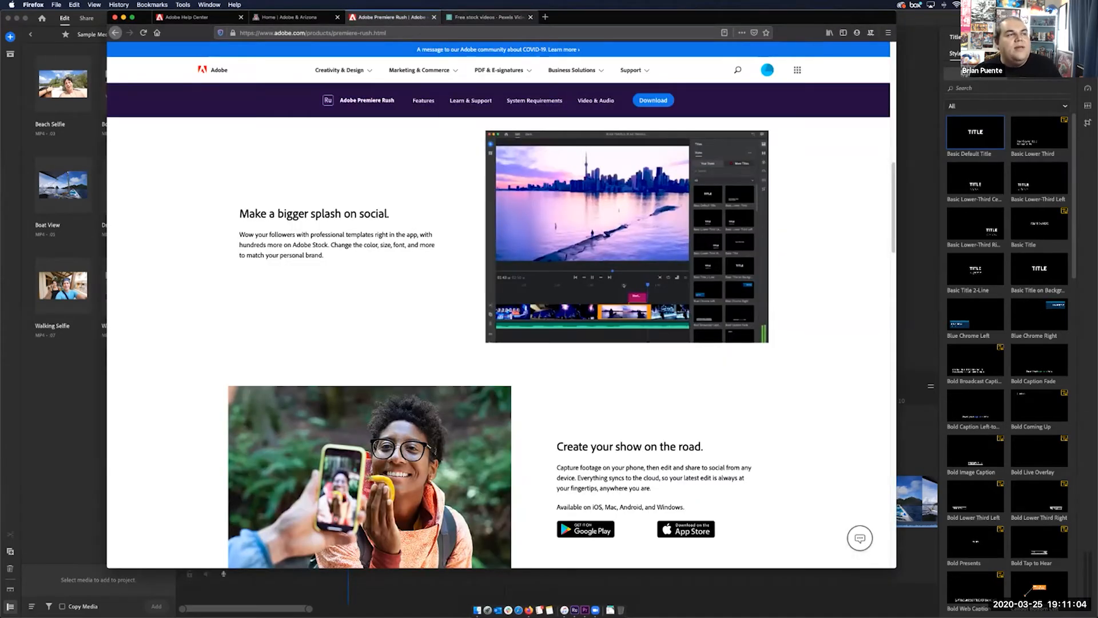
{"action": "left_click", "coordinate": [470, 17]}
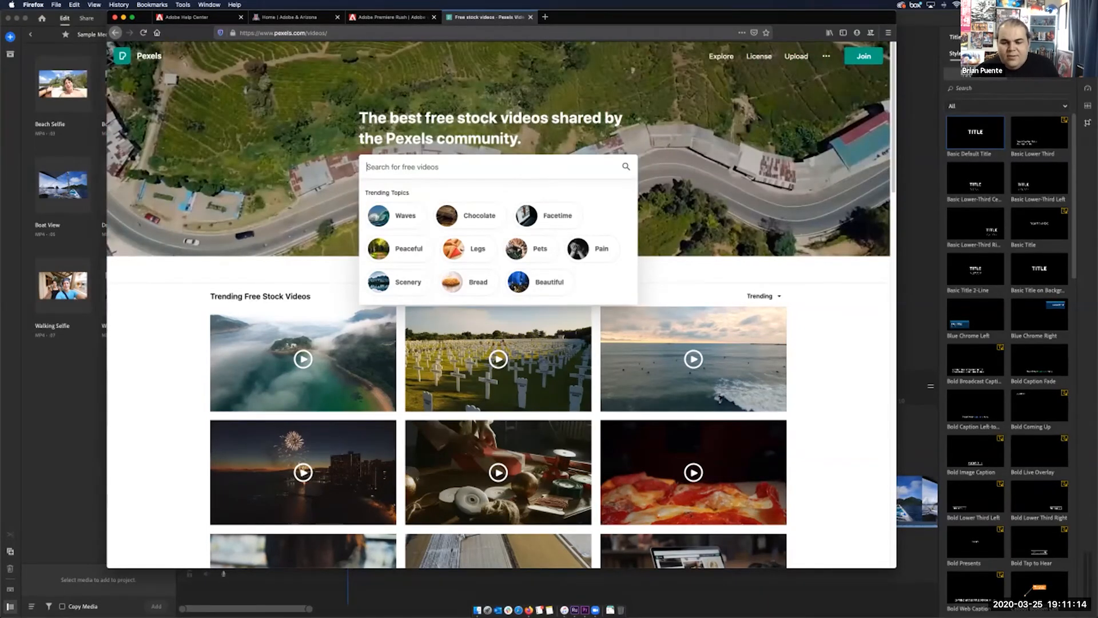
{"action": "type", "text": "ocean"}
{"action": "key", "text": "Return"}
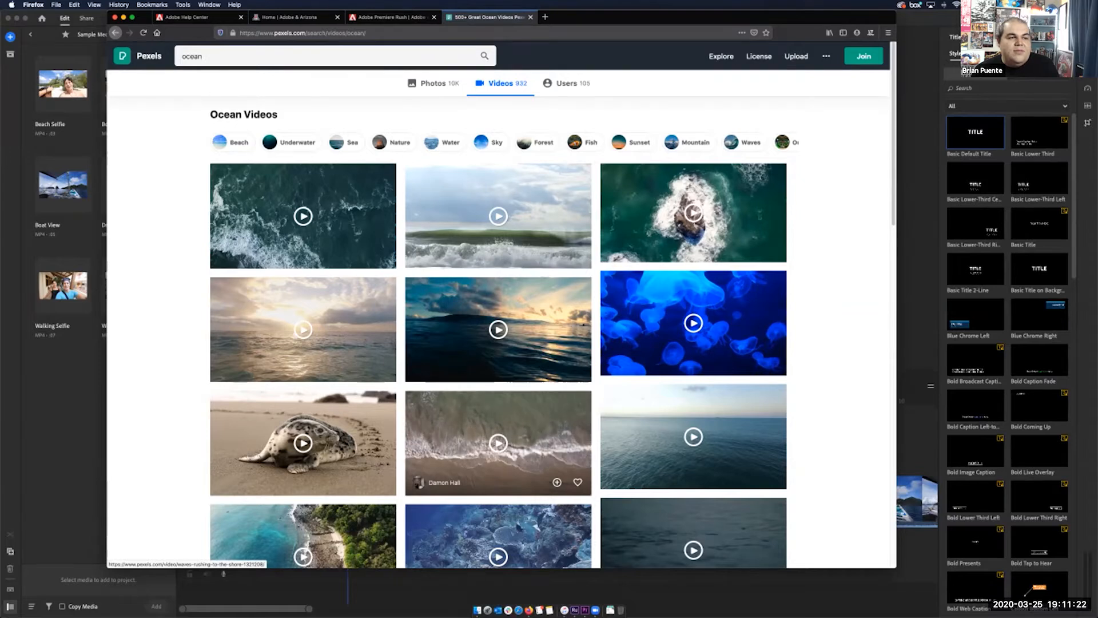
{"action": "scroll", "coordinate": [498, 451], "scroll_direction": "down", "scroll_amount": 4}
{"action": "scroll", "coordinate": [498, 452], "scroll_direction": "down", "scroll_amount": 5}
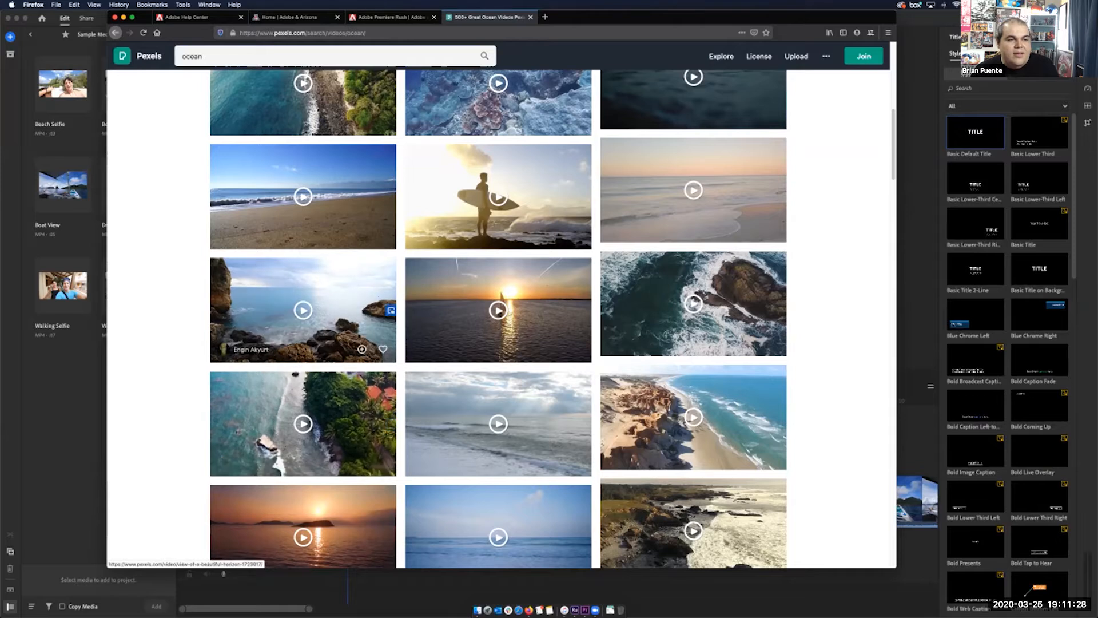
{"action": "scroll", "coordinate": [303, 320], "scroll_direction": "down", "scroll_amount": 7}
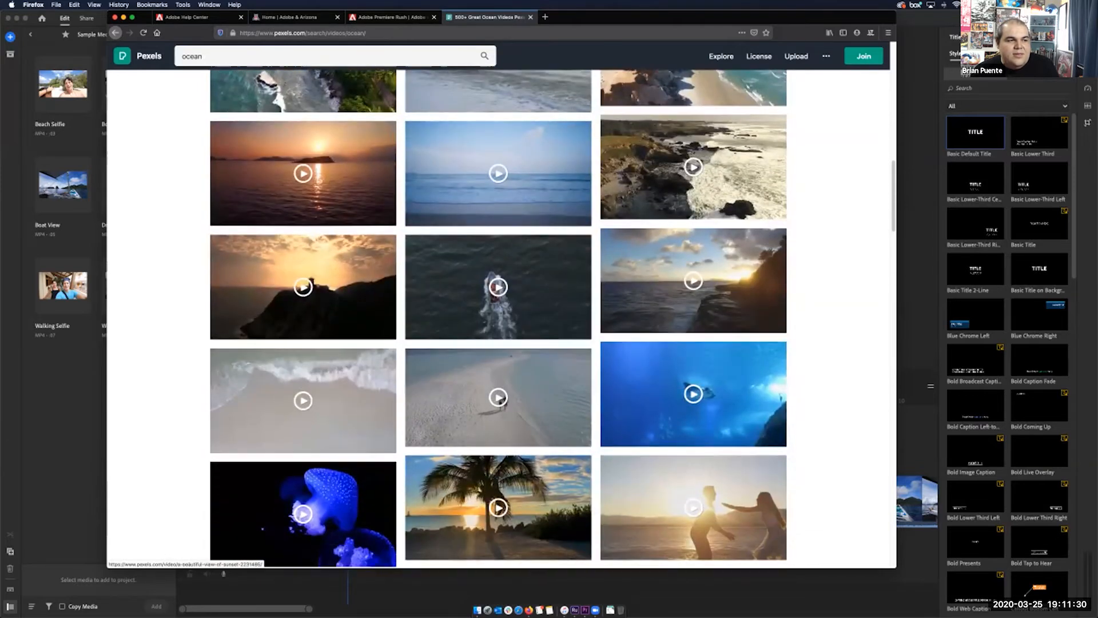
{"action": "scroll", "coordinate": [498, 478], "scroll_direction": "down", "scroll_amount": 4}
{"action": "scroll", "coordinate": [498, 477], "scroll_direction": "up", "scroll_amount": 20}
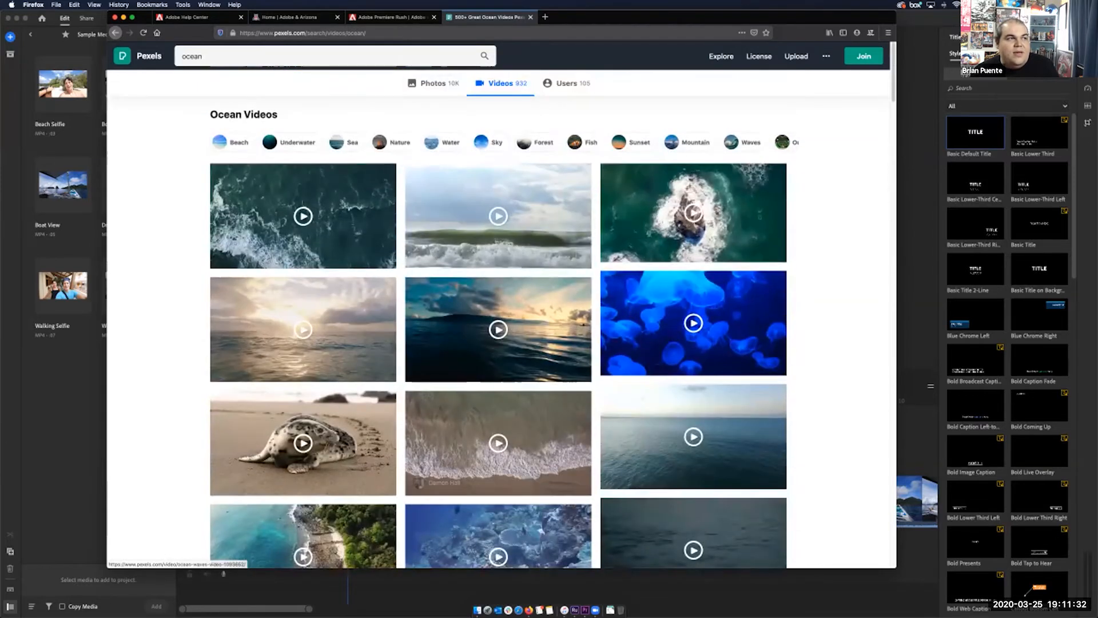
Step: Show the related Underwater videos and preview the sea turtle video for a couple of seconds
{"action": "left_click", "coordinate": [292, 142]}
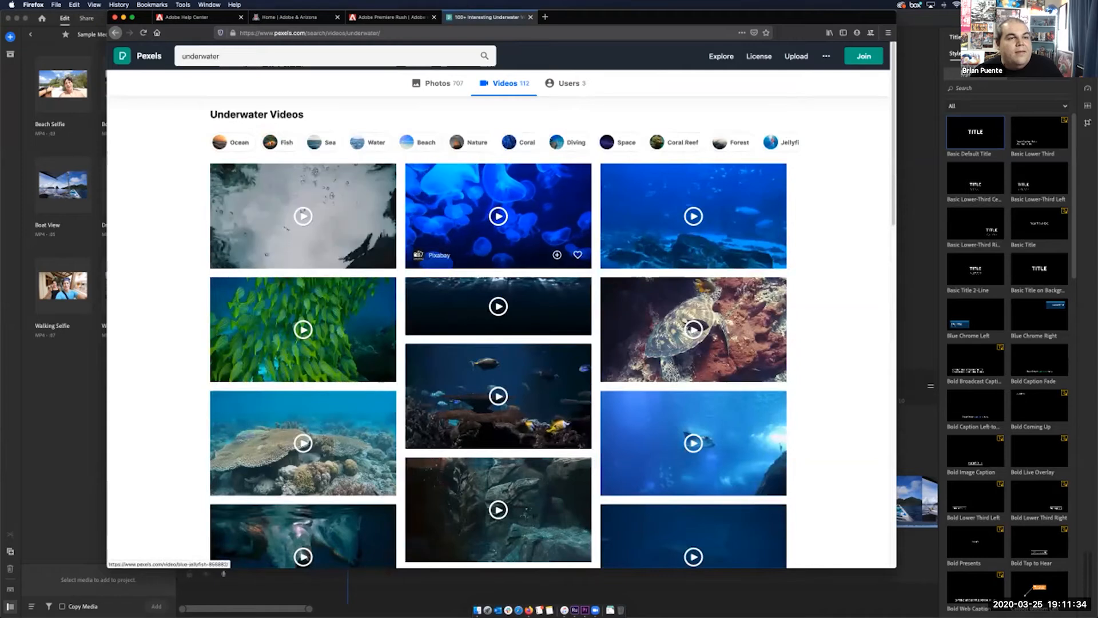
{"action": "mouse_move", "coordinate": [687, 325]}
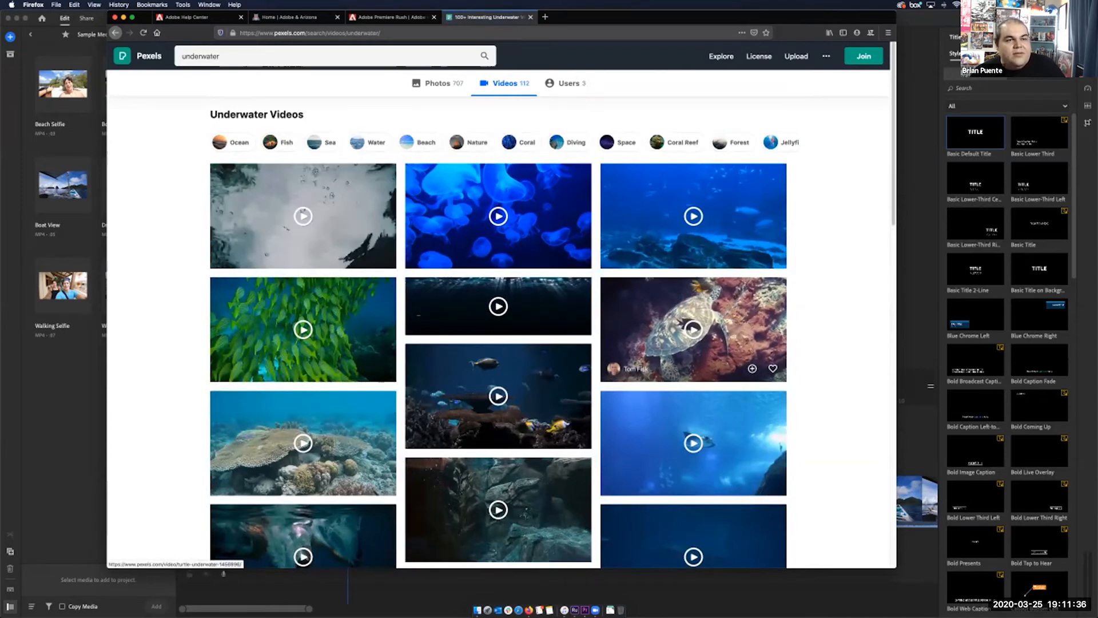
{"action": "left_click", "coordinate": [687, 325]}
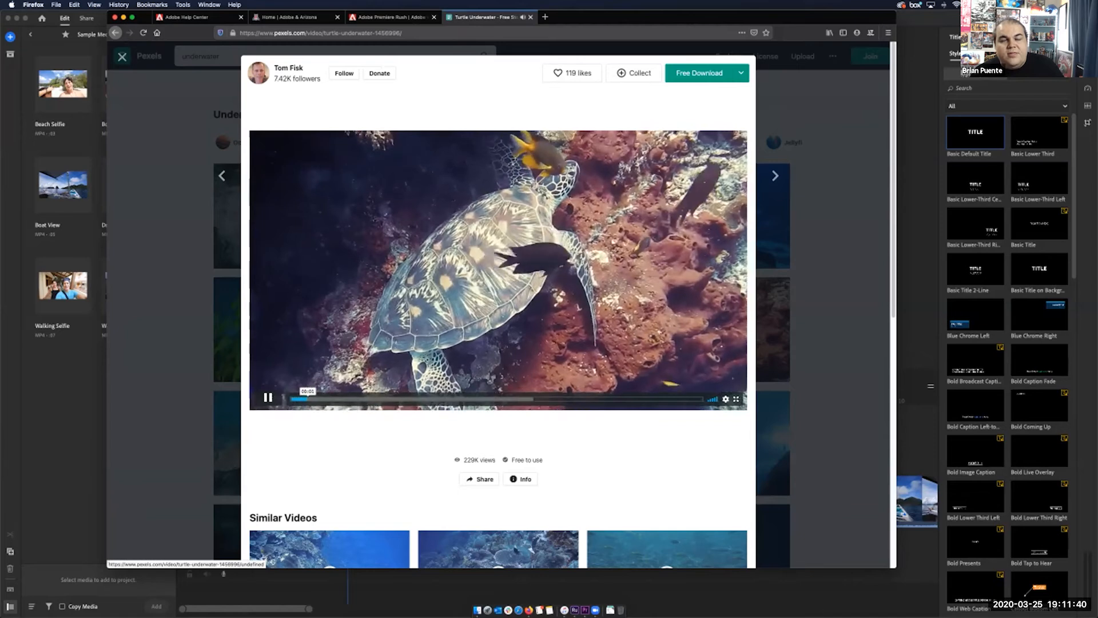
{"action": "left_click", "coordinate": [686, 324]}
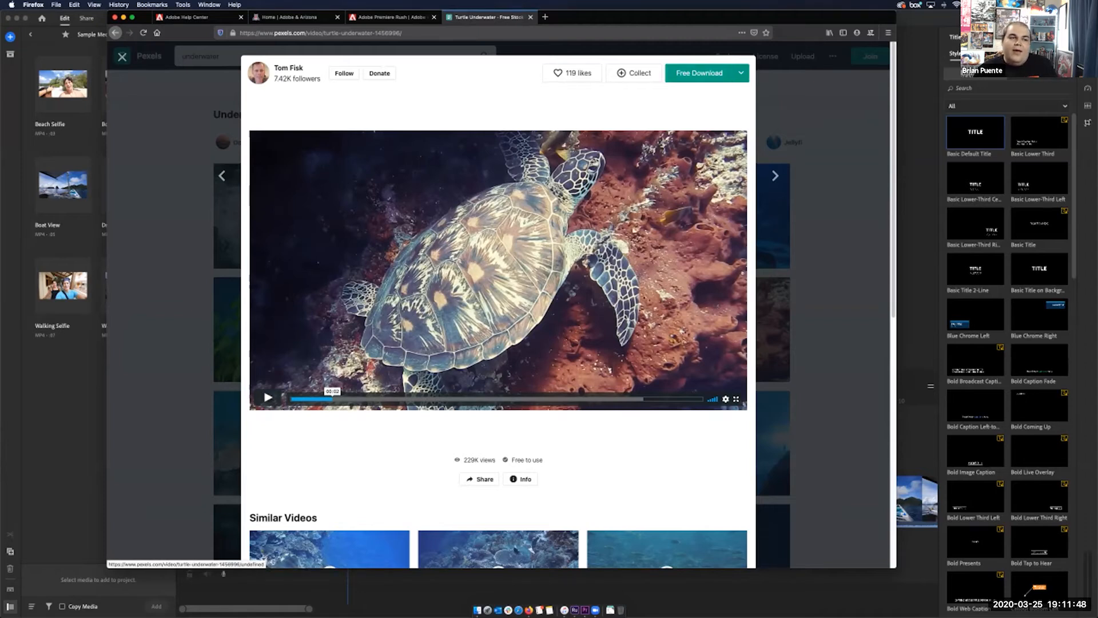
Step: Open the licence details from the turtle video's free-to-use note, highlight the attribution paragraph and return to the video
{"action": "scroll", "coordinate": [498, 303], "scroll_direction": "down", "scroll_amount": 3}
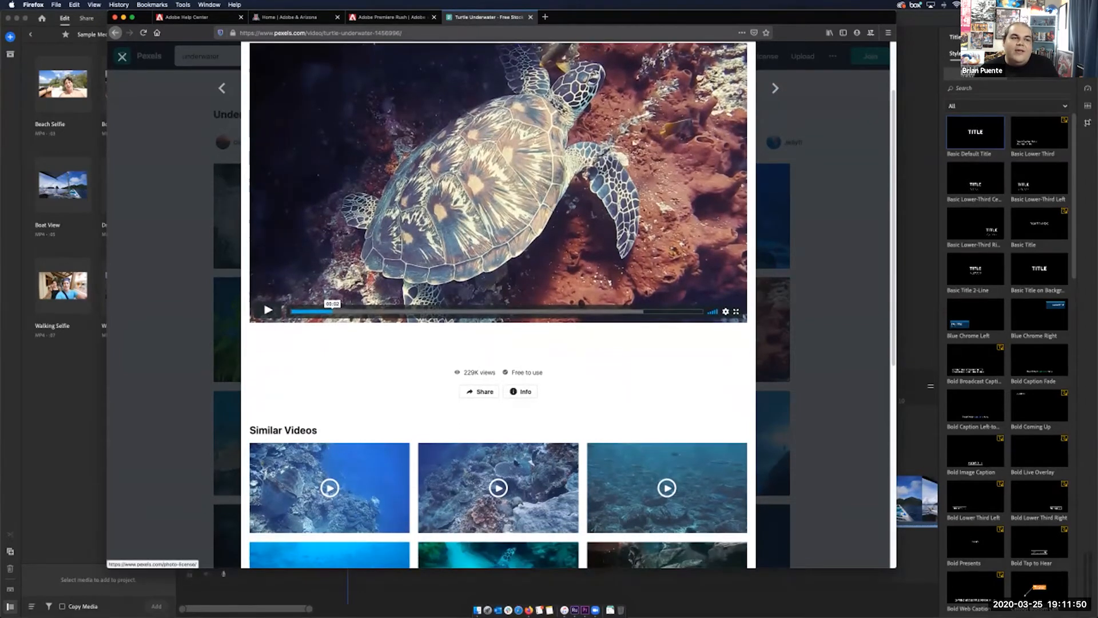
{"action": "left_click", "coordinate": [526, 372]}
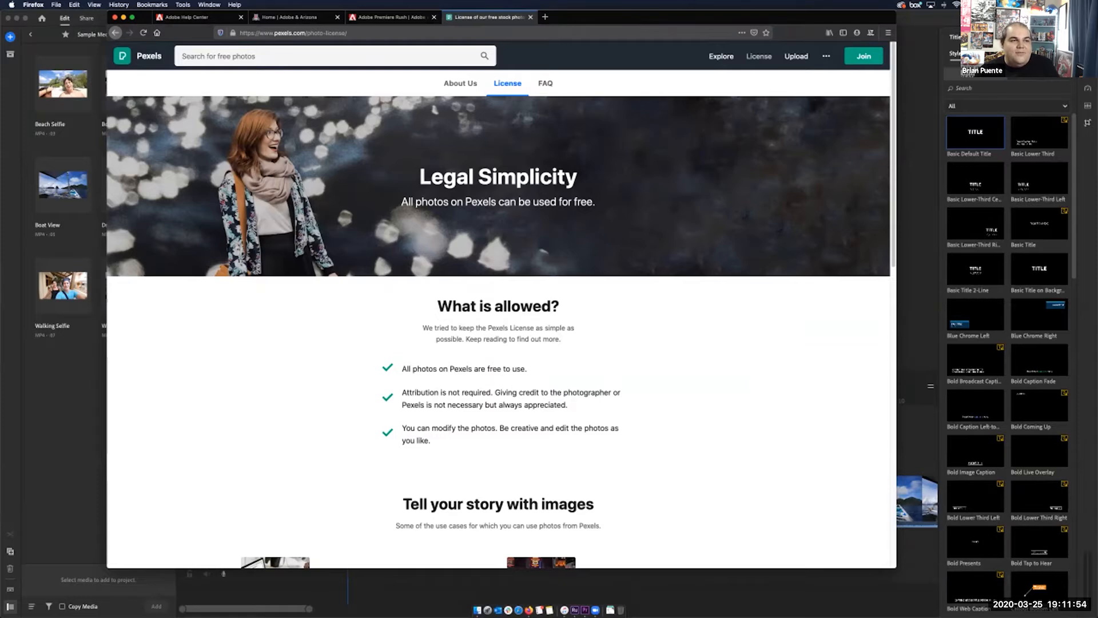
{"action": "left_click_drag", "start_coordinate": [568, 404], "coordinate": [402, 392]}
{"action": "left_click", "coordinate": [595, 406]}
{"action": "left_click_drag", "start_coordinate": [595, 406], "coordinate": [401, 392]}
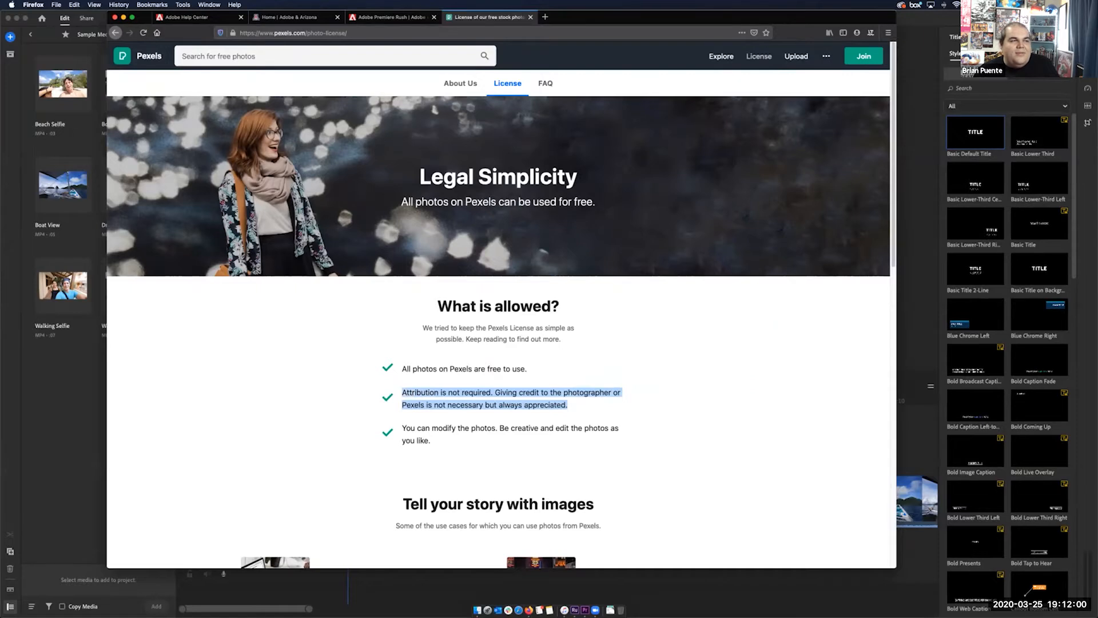
{"action": "left_click", "coordinate": [116, 33]}
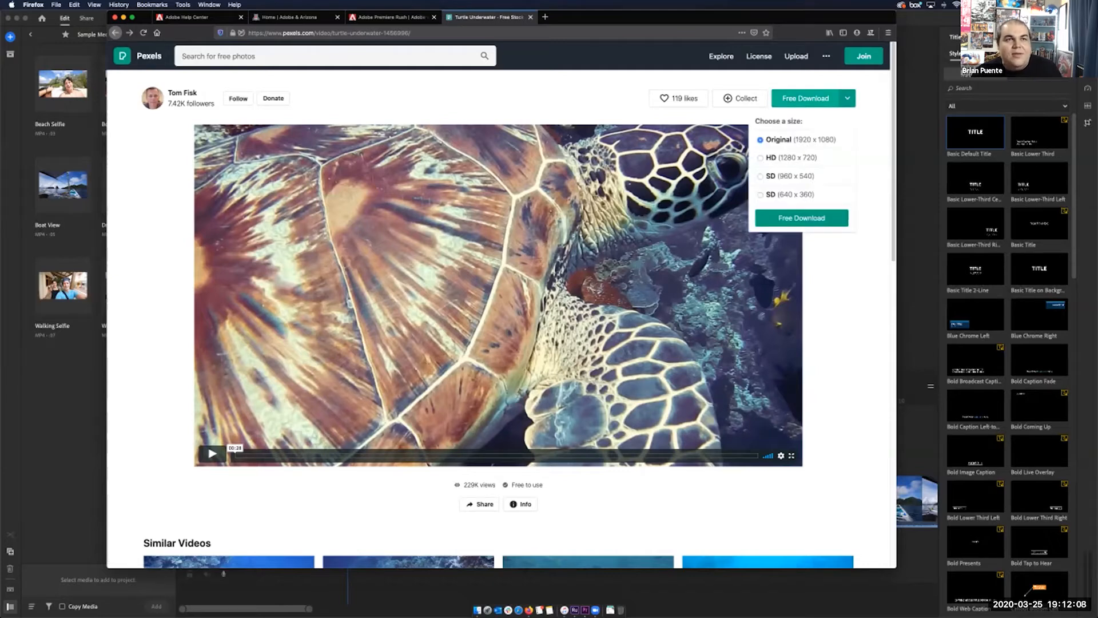
Step: Download the turtle video in its Original (1920 x 1080) size as a saved file and return to the underwater results
{"action": "mouse_move", "coordinate": [847, 99]}
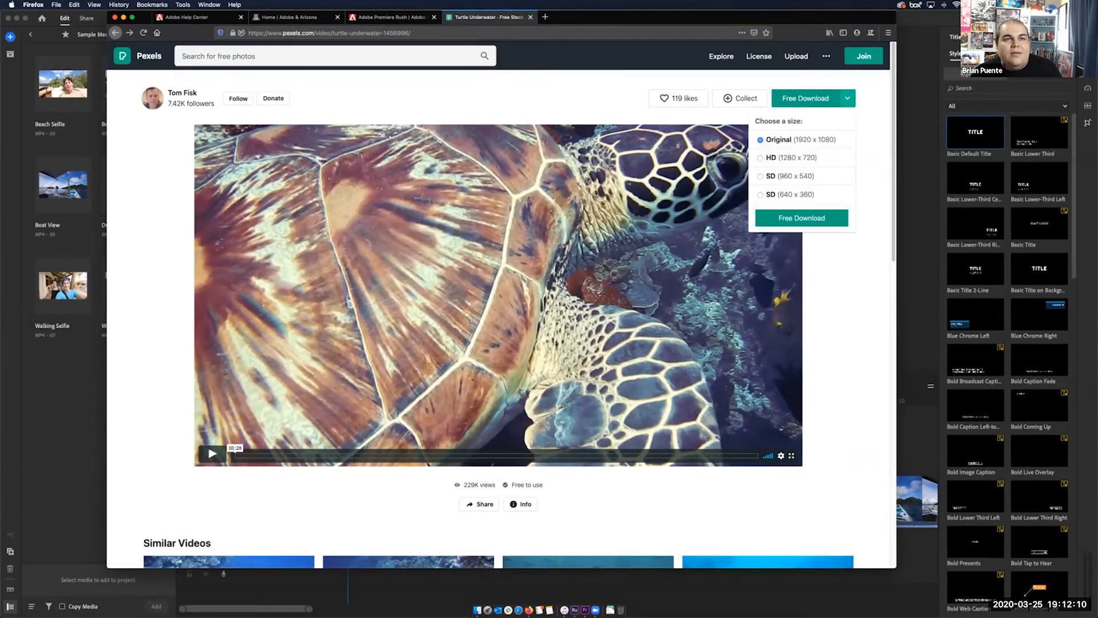
{"action": "left_click", "coordinate": [802, 218]}
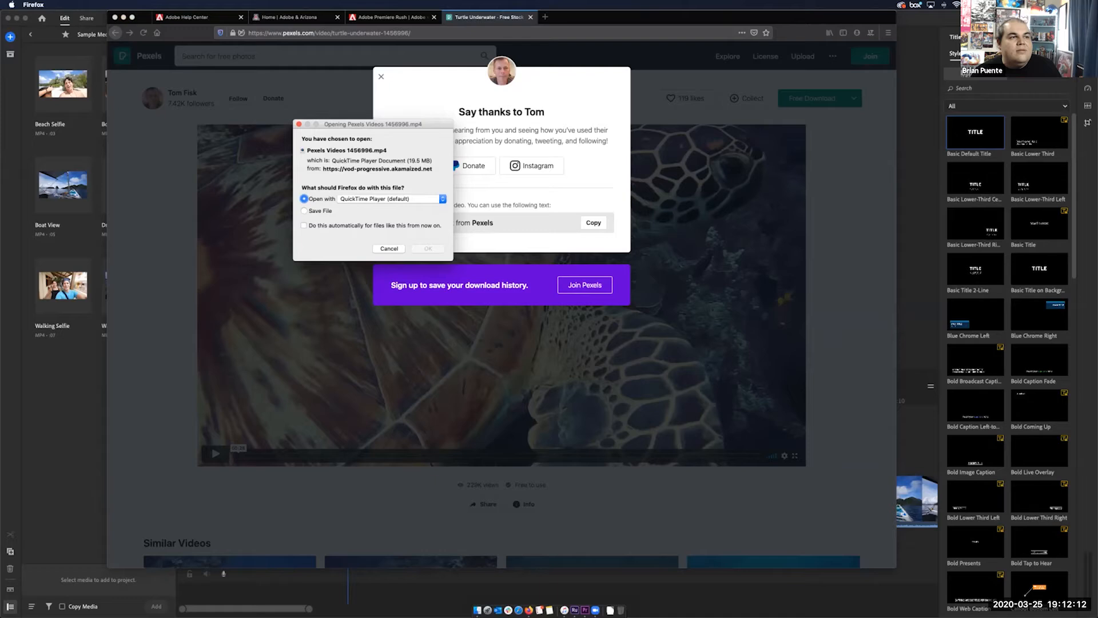
{"action": "left_click", "coordinate": [304, 211]}
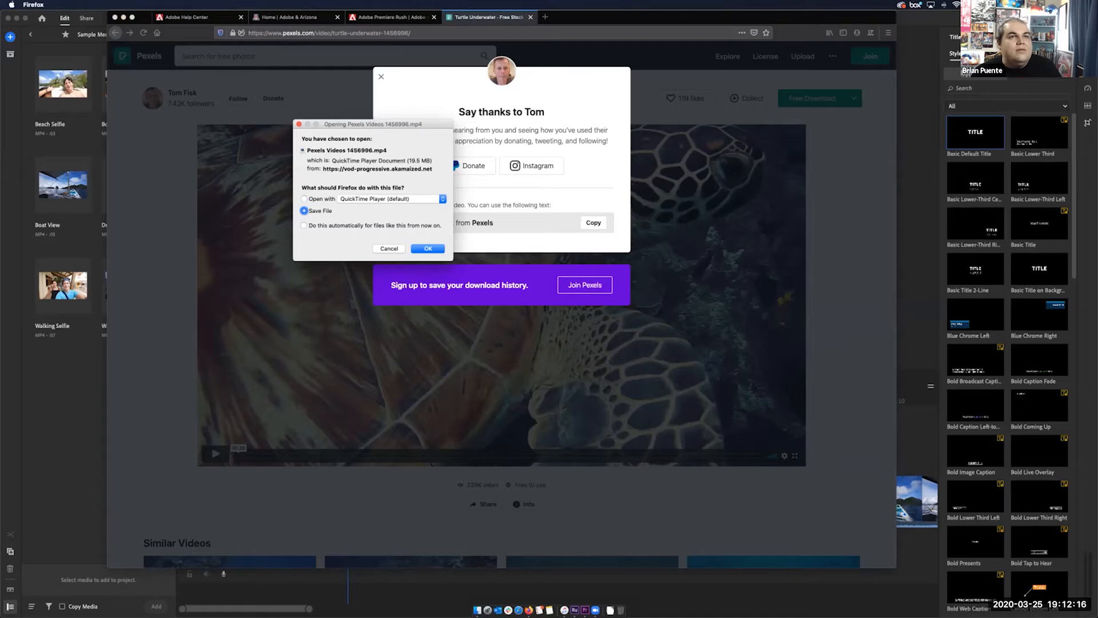
{"action": "key", "text": "Return"}
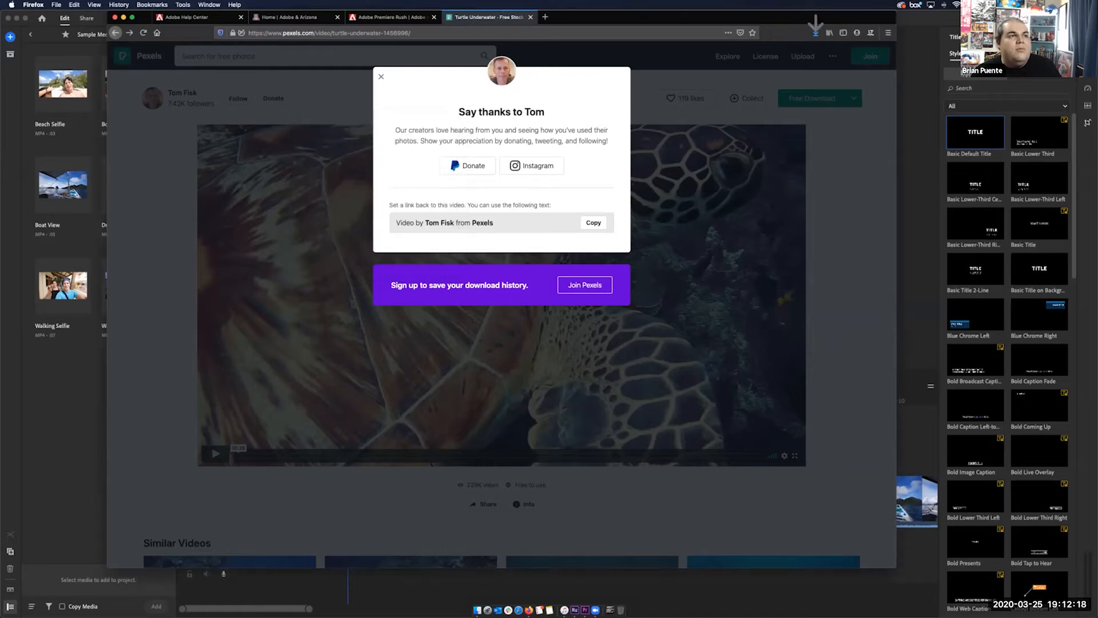
{"action": "left_click", "coordinate": [381, 77]}
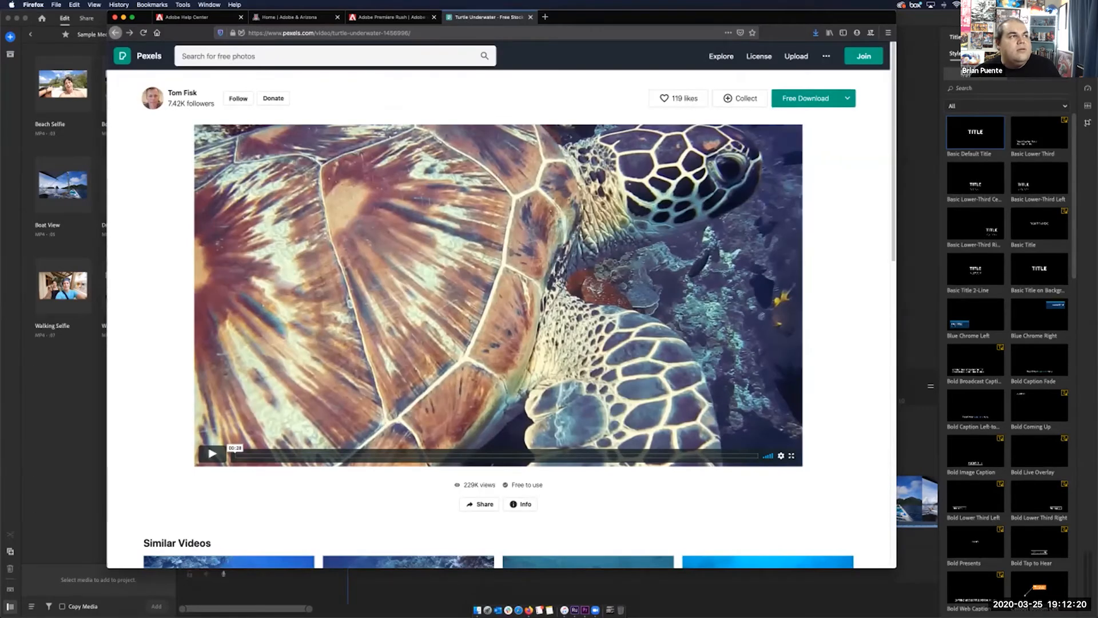
{"action": "left_click", "coordinate": [115, 33]}
{"action": "scroll", "coordinate": [499, 486], "scroll_direction": "down", "scroll_amount": 3}
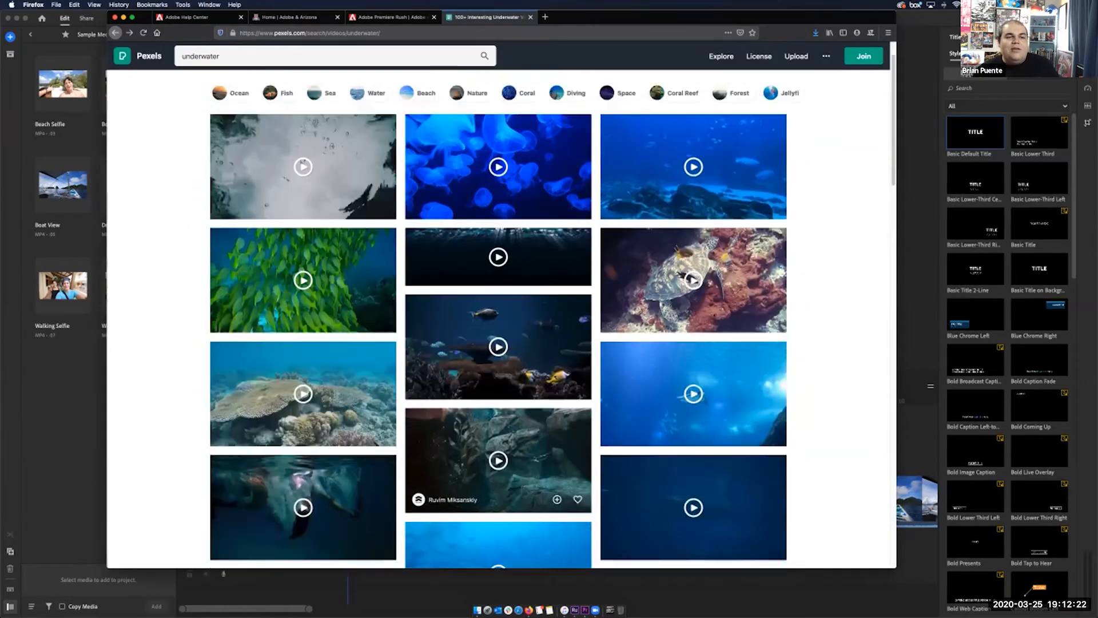
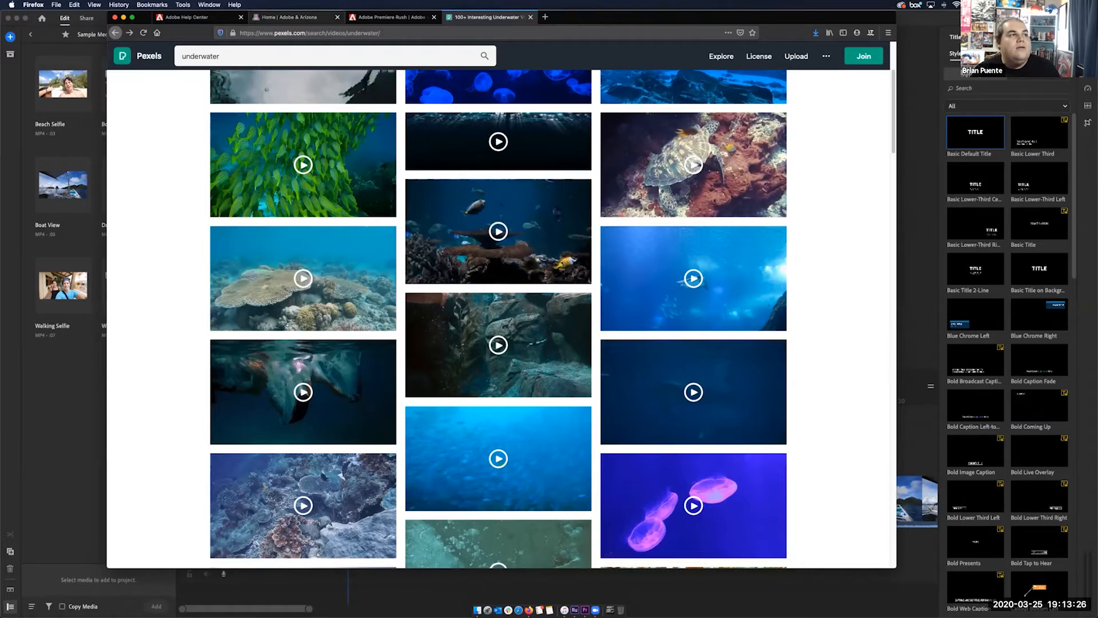
Step: Search the web for "creative commons" in the Premiere Rush page's browser tab and open the Creative Commons website
{"action": "left_click_drag", "start_coordinate": [144, 17], "coordinate": [73, 40]}
{"action": "left_click", "coordinate": [320, 40]}
{"action": "key", "text": "super+l"}
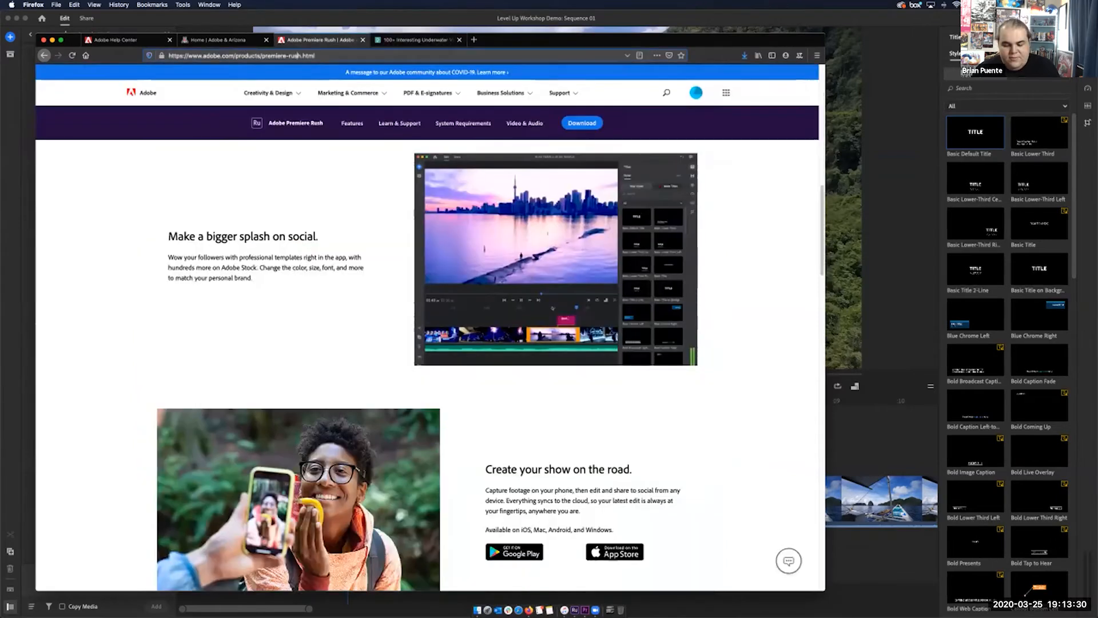
{"action": "type", "text": "creat"}
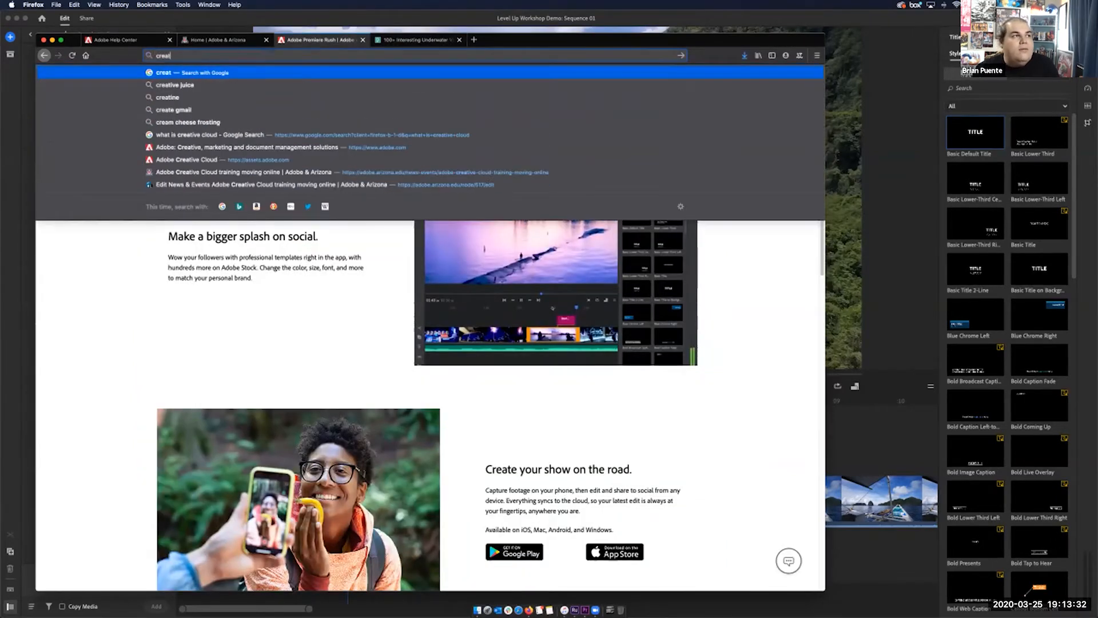
{"action": "type", "text": "ive commons"}
{"action": "key", "text": "Return"}
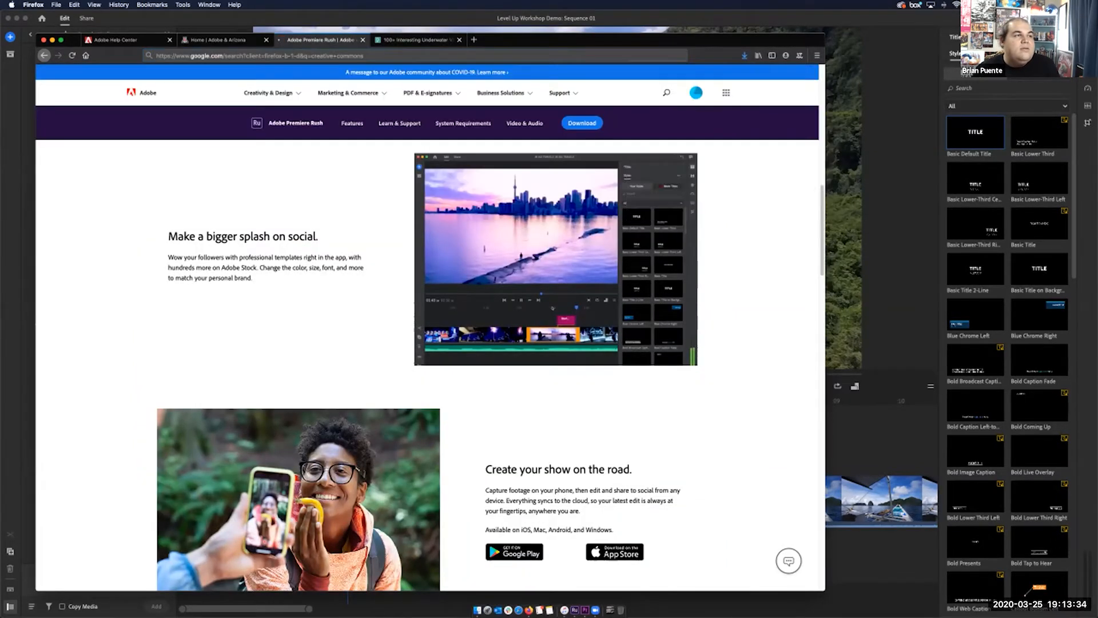
{"action": "left_click", "coordinate": [211, 155]}
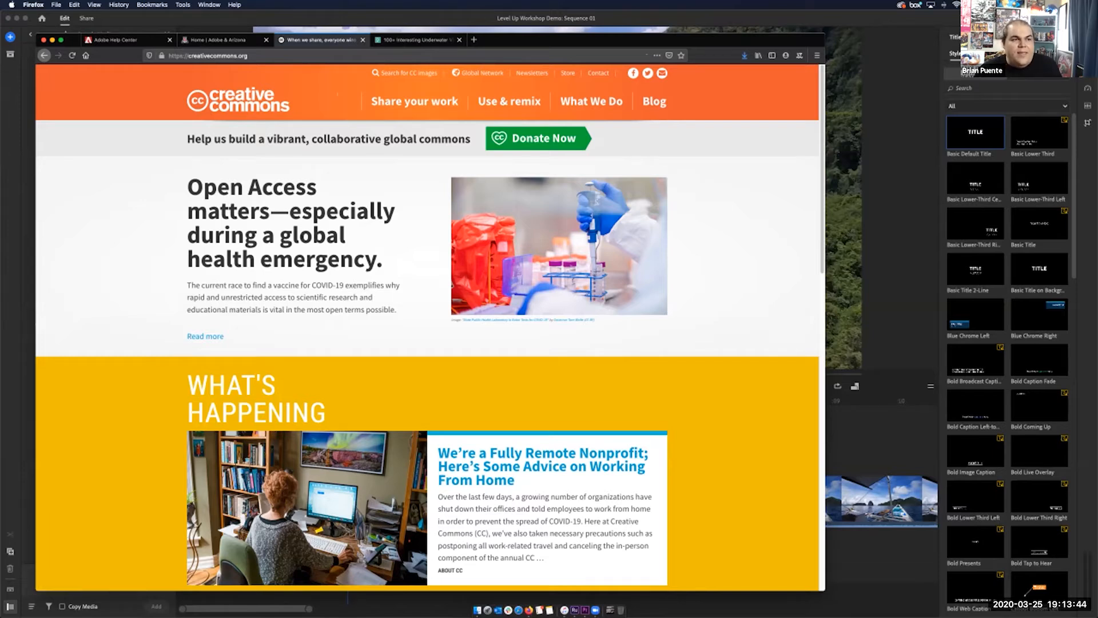
Step: Look through the Creative Commons homepage, open the Use & remix page and follow its Search the Commons link
{"action": "scroll", "coordinate": [429, 326], "scroll_direction": "down", "scroll_amount": 10}
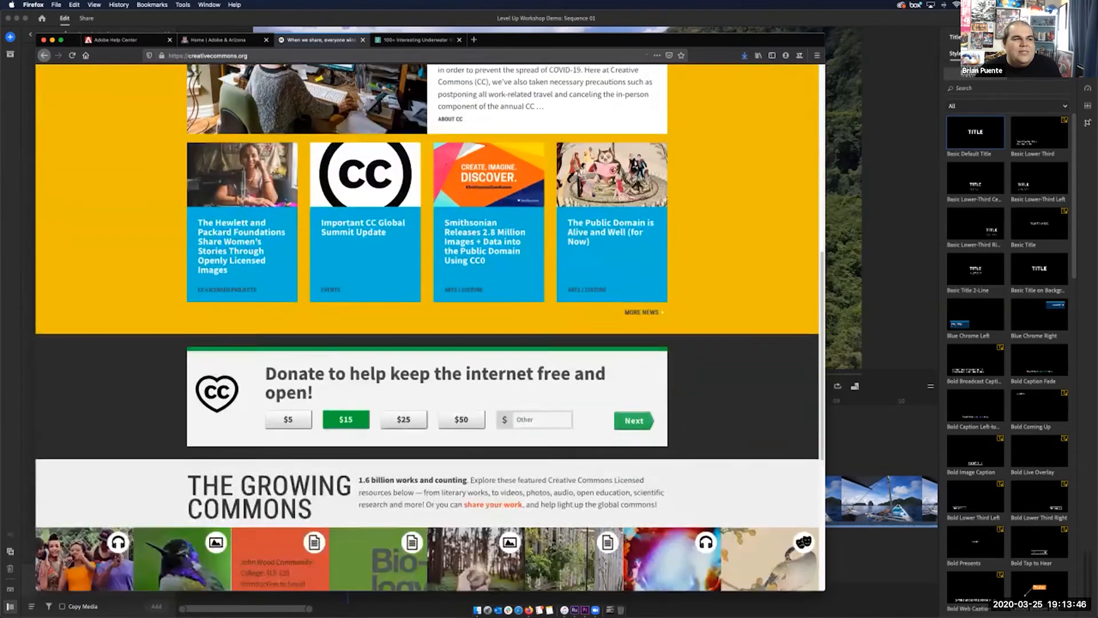
{"action": "scroll", "coordinate": [429, 326], "scroll_direction": "down", "scroll_amount": 10}
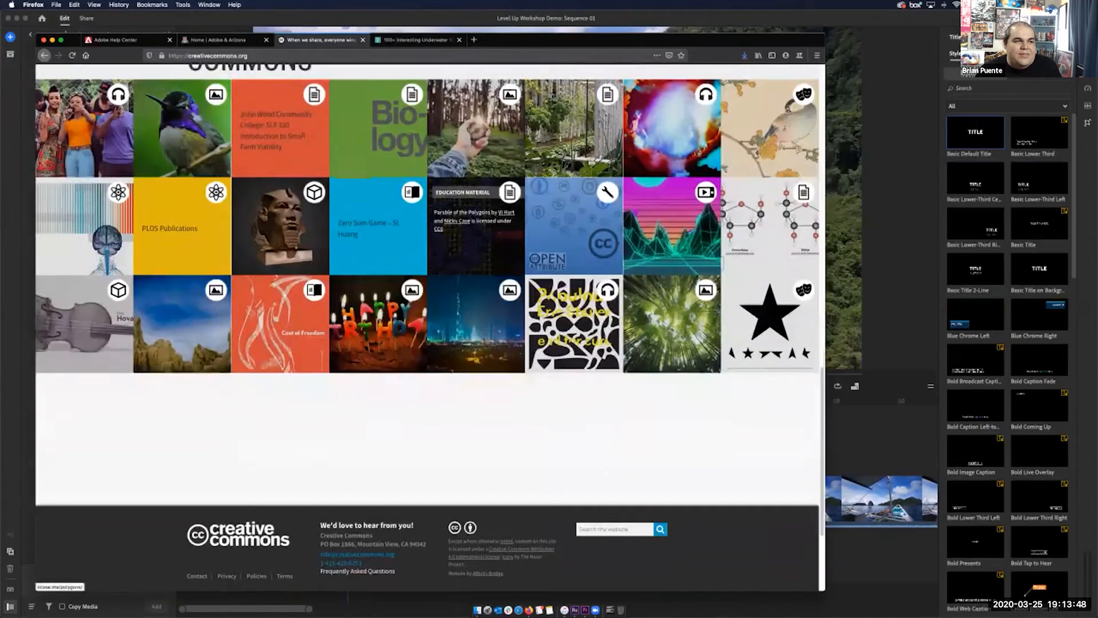
{"action": "scroll", "coordinate": [475, 343], "scroll_direction": "up", "scroll_amount": 5}
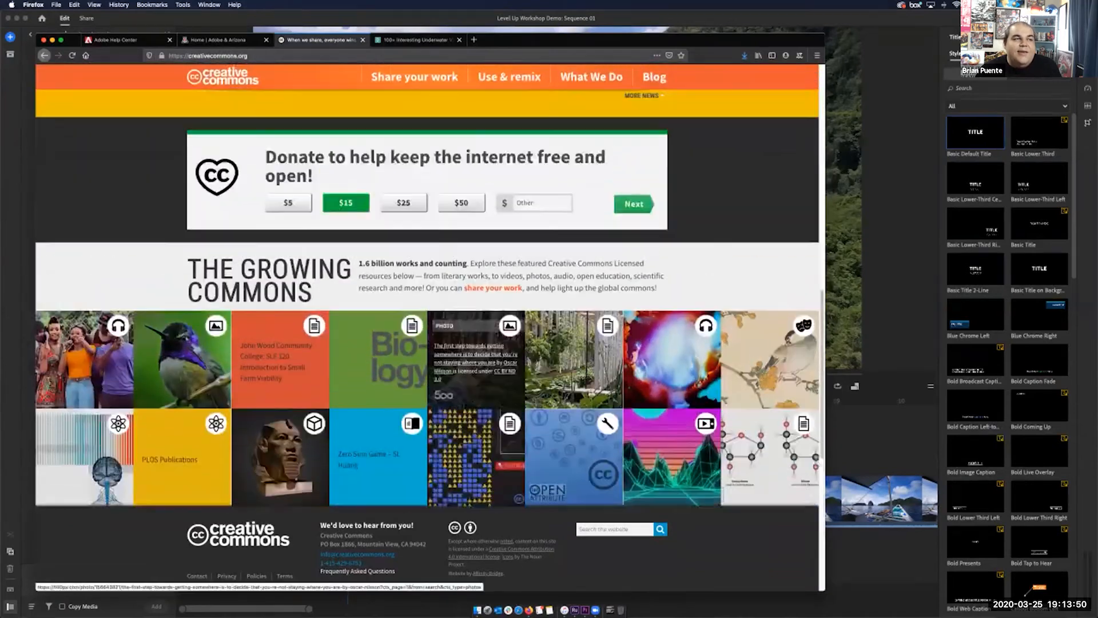
{"action": "scroll", "coordinate": [475, 355], "scroll_direction": "up", "scroll_amount": 10}
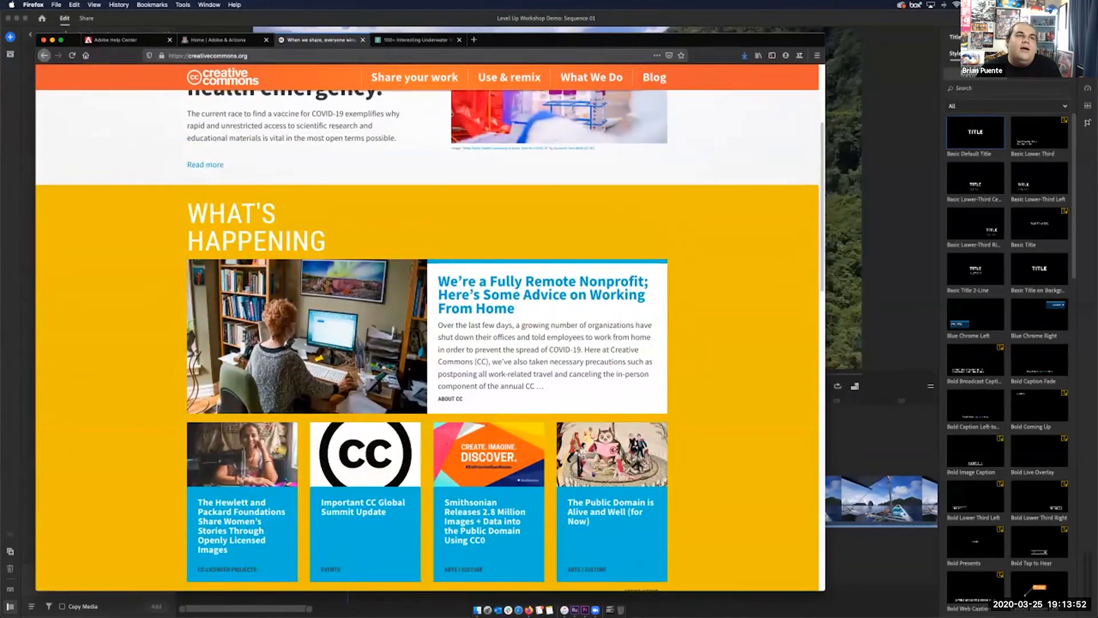
{"action": "left_click", "coordinate": [509, 78]}
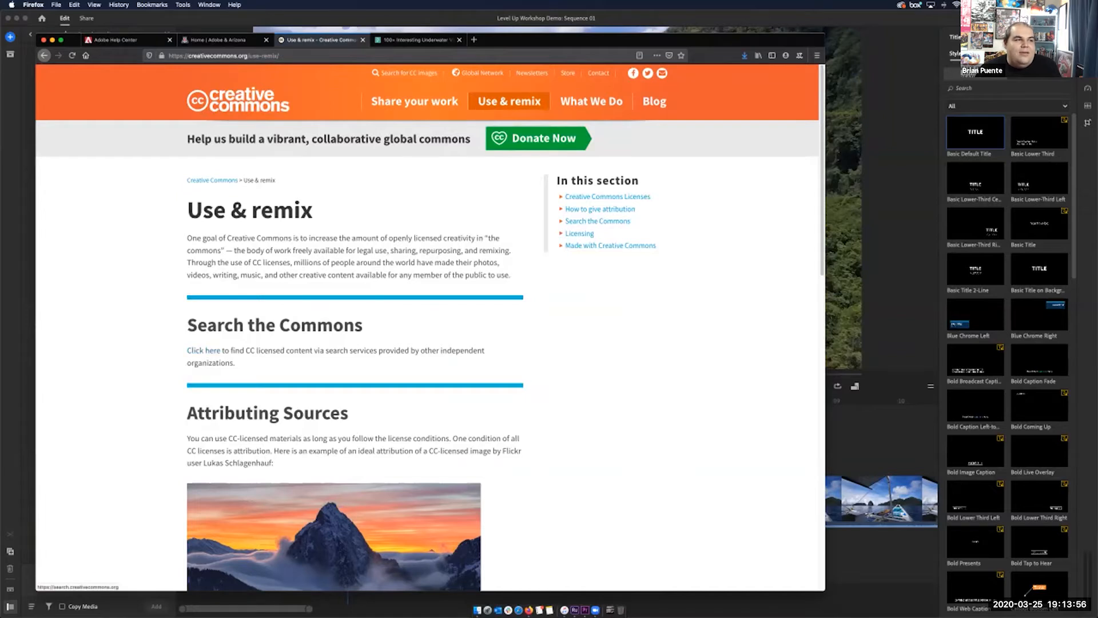
{"action": "left_click", "coordinate": [203, 350]}
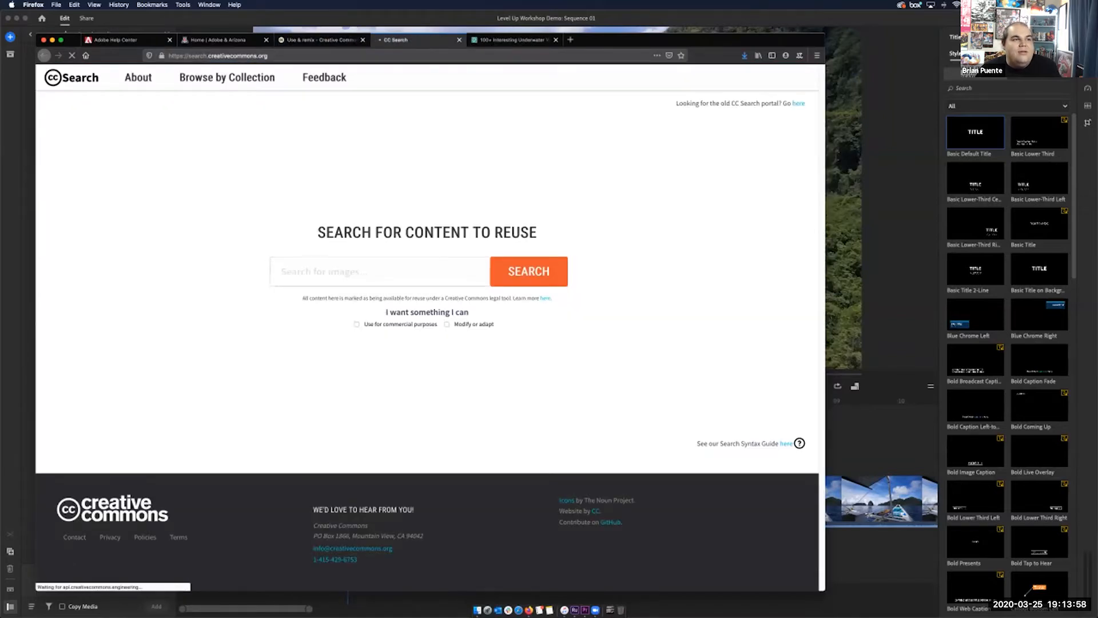
Step: Examine the CC Search field and its commercial-use and modify-or-adapt options, then close CC Search and return to the Pexels results
{"action": "left_click", "coordinate": [394, 271]}
{"action": "left_click", "coordinate": [356, 324]}
{"action": "left_click", "coordinate": [357, 324]}
{"action": "left_click", "coordinate": [446, 324]}
{"action": "left_click", "coordinate": [447, 324]}
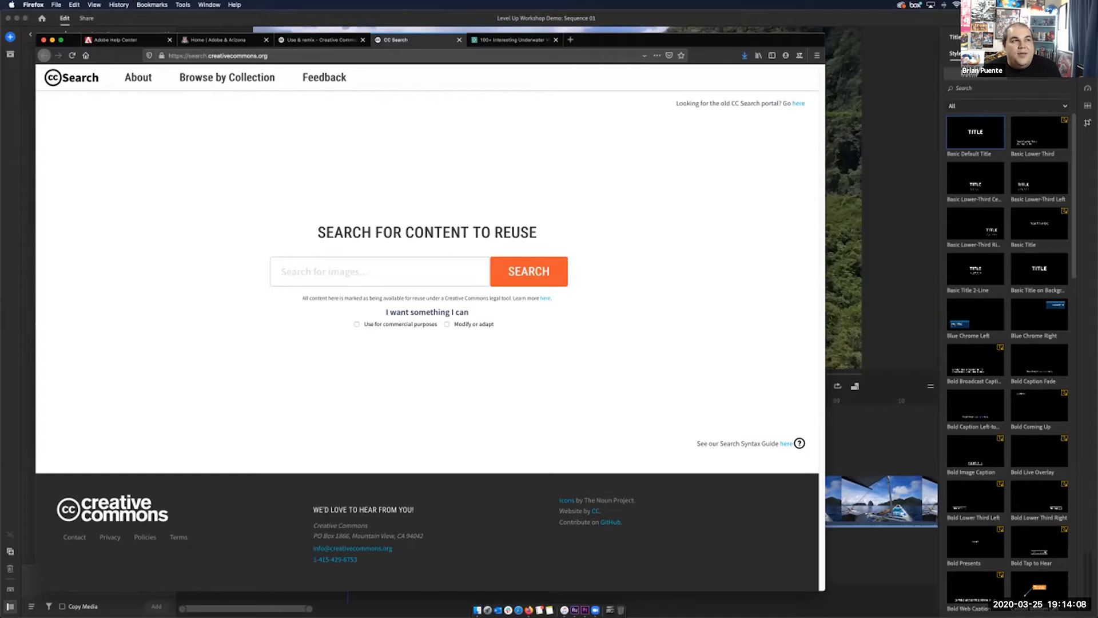
{"action": "left_click", "coordinate": [321, 40]}
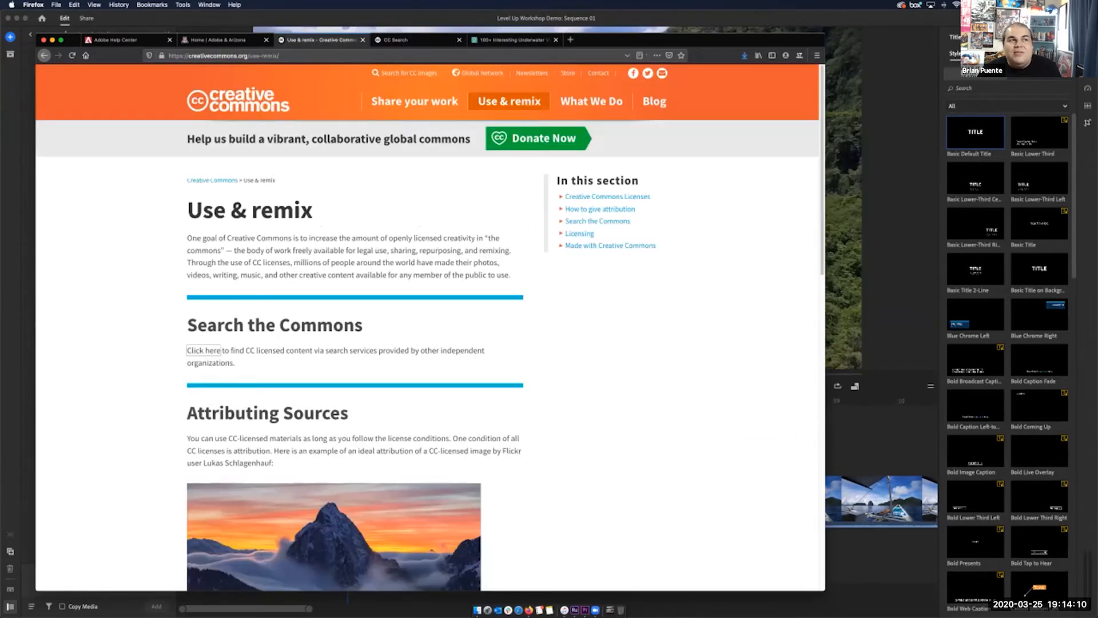
{"action": "left_click", "coordinate": [401, 40]}
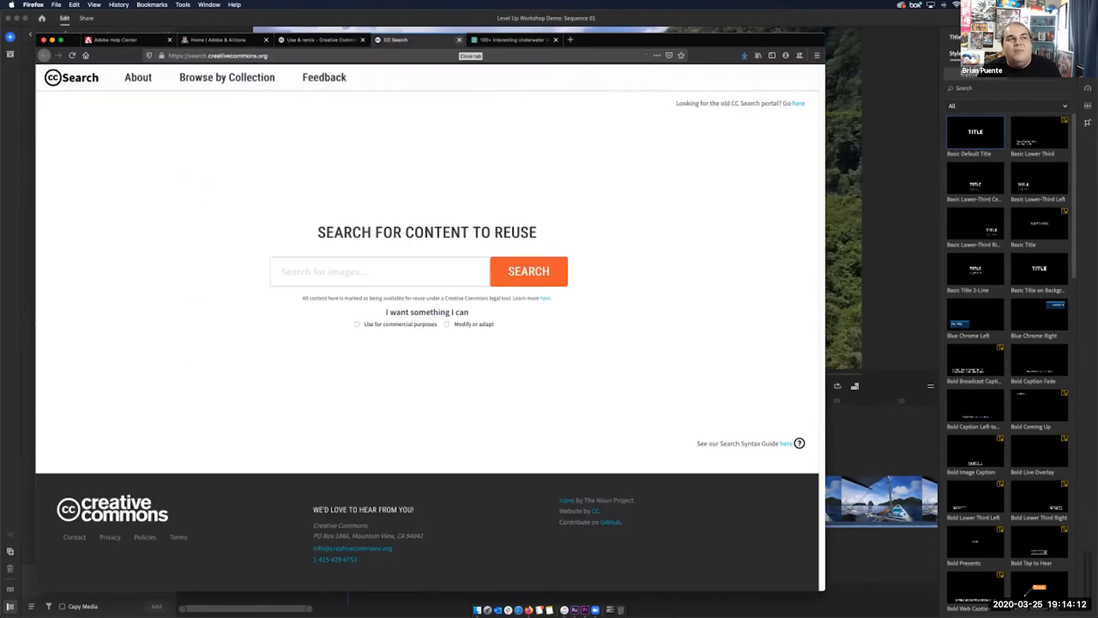
{"action": "left_click", "coordinate": [458, 40]}
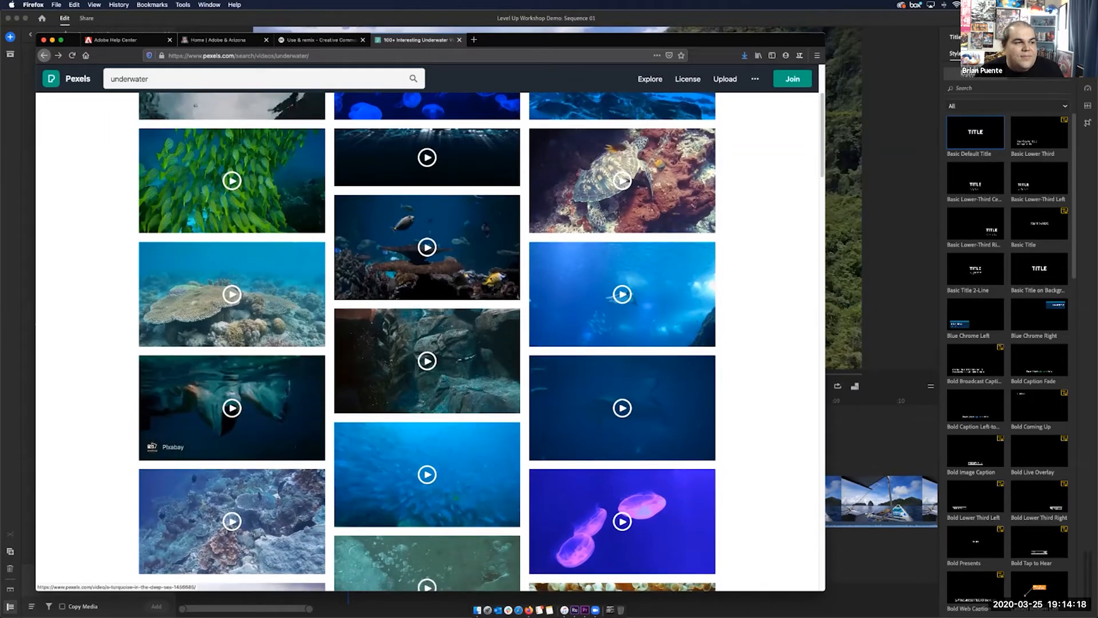
Step: Download the coral reef video from the Pexels underwater results as a saved file and return to the results
{"action": "scroll", "coordinate": [286, 435], "scroll_direction": "down", "scroll_amount": 3}
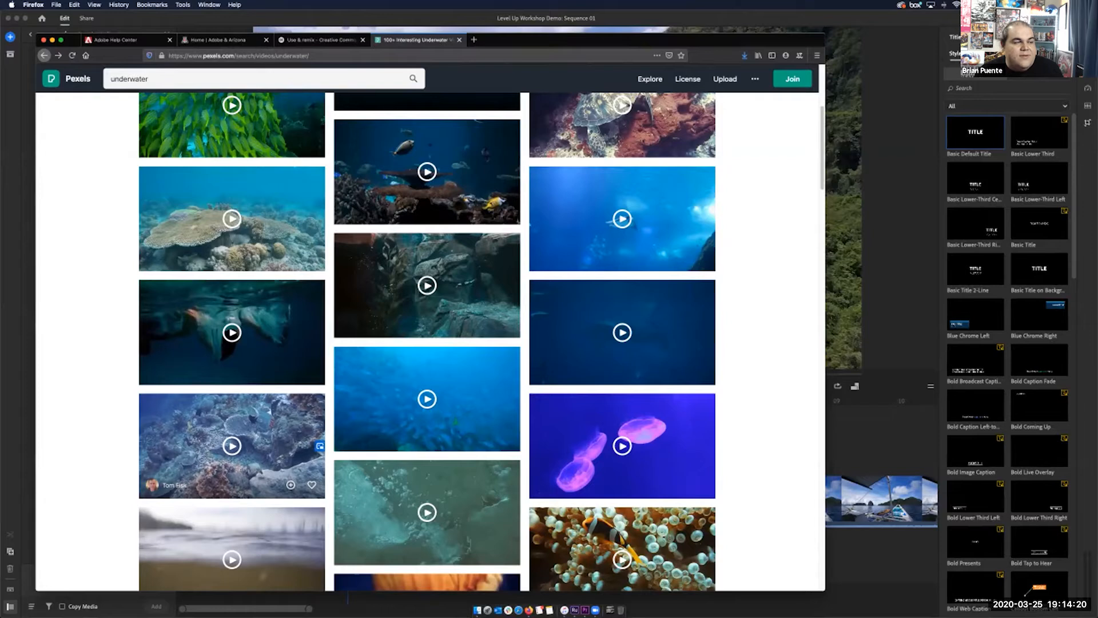
{"action": "left_click", "coordinate": [286, 435]}
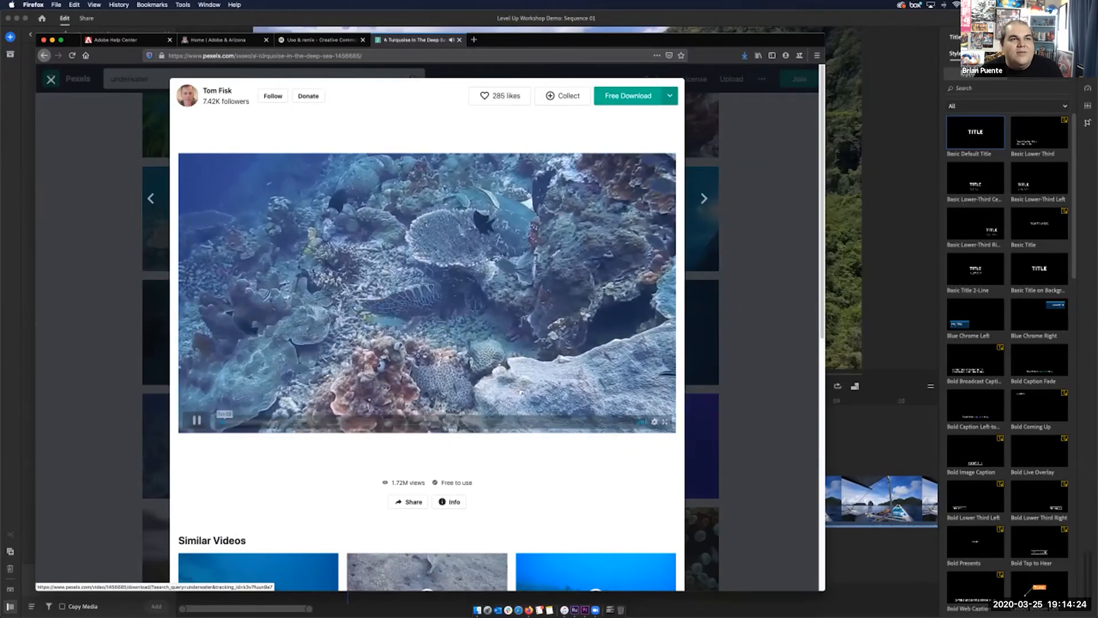
{"action": "left_click", "coordinate": [670, 96]}
{"action": "left_click", "coordinate": [624, 215]}
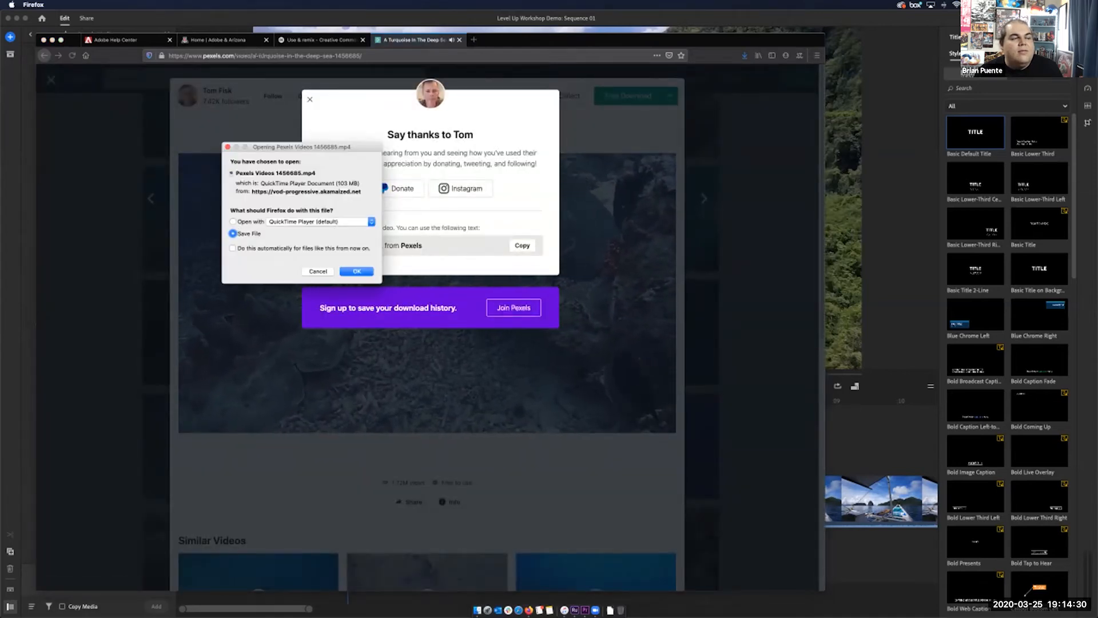
{"action": "key", "text": "Return"}
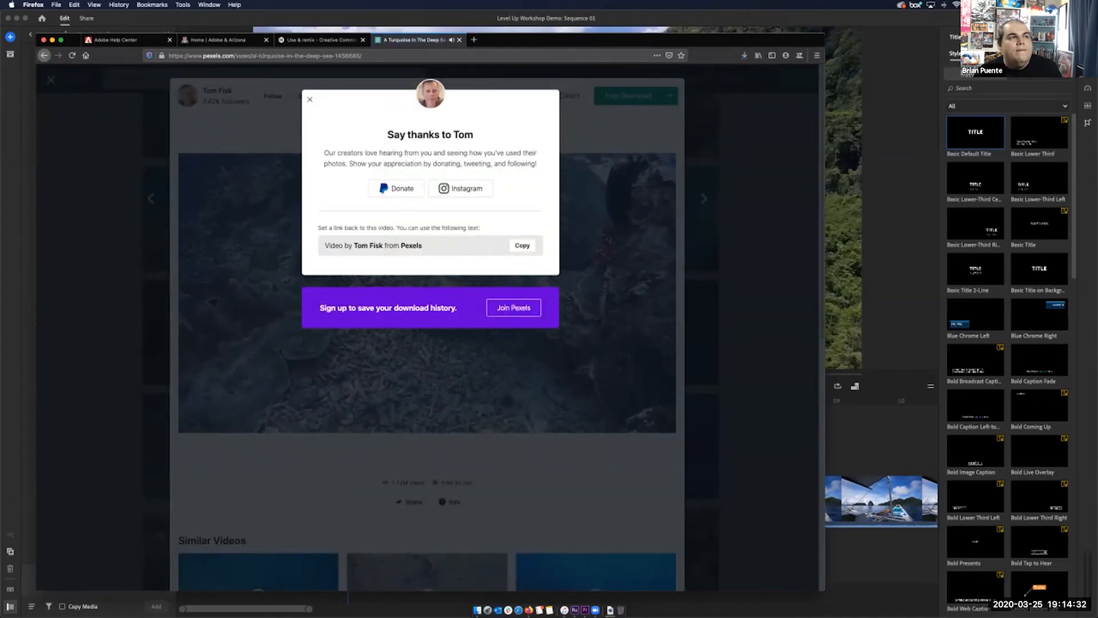
{"action": "left_click", "coordinate": [309, 100]}
{"action": "left_click", "coordinate": [51, 79]}
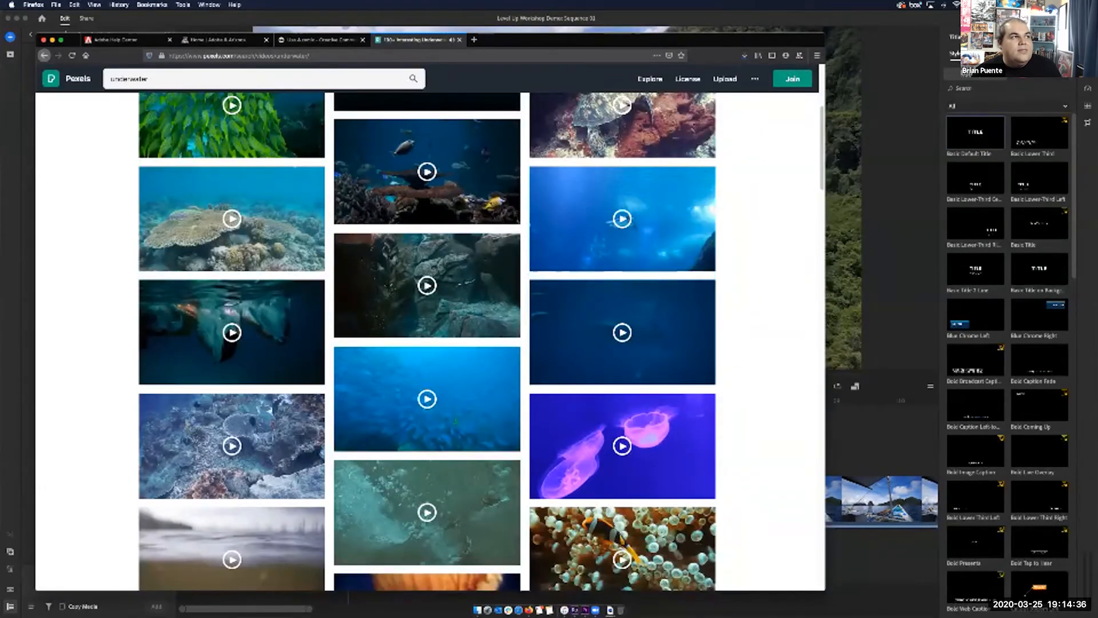
Step: Minimise the browser, switch to Premiere Rush and move the Our Trip title to the start of the boat clip
{"action": "left_click", "coordinate": [52, 40]}
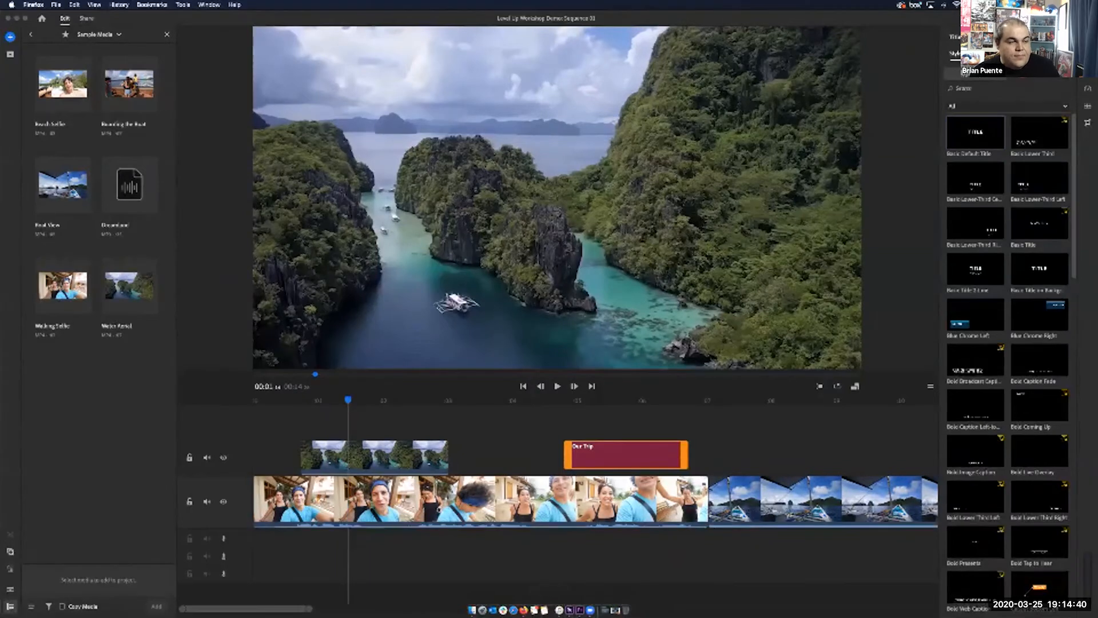
{"action": "key", "text": "super+Tab"}
{"action": "left_click_drag", "start_coordinate": [348, 400], "coordinate": [324, 401]}
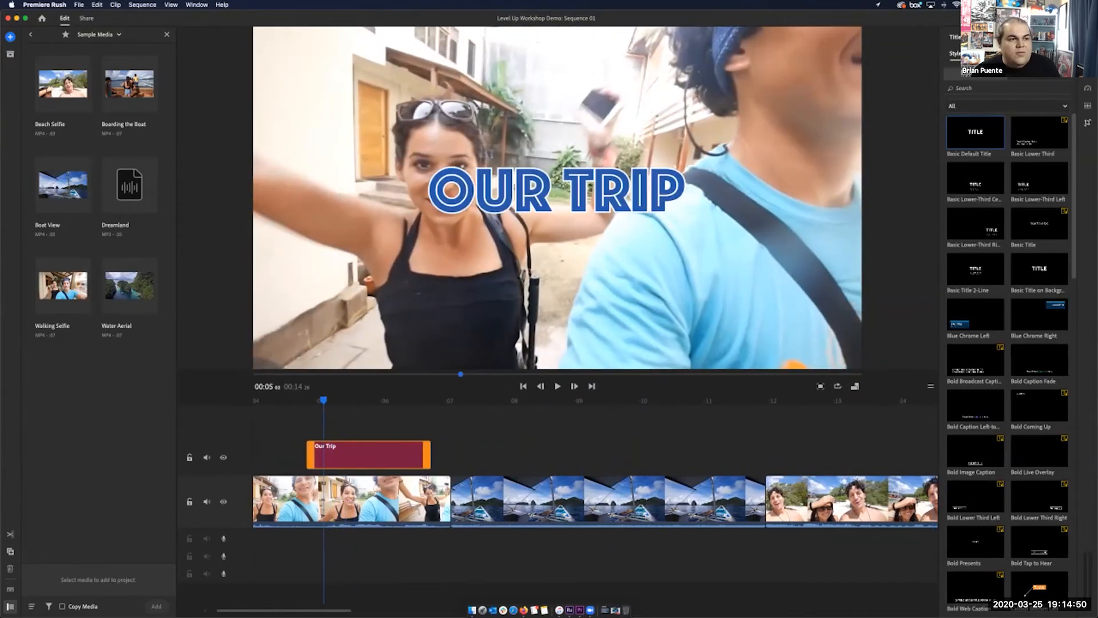
{"action": "left_click_drag", "start_coordinate": [369, 454], "coordinate": [513, 454]}
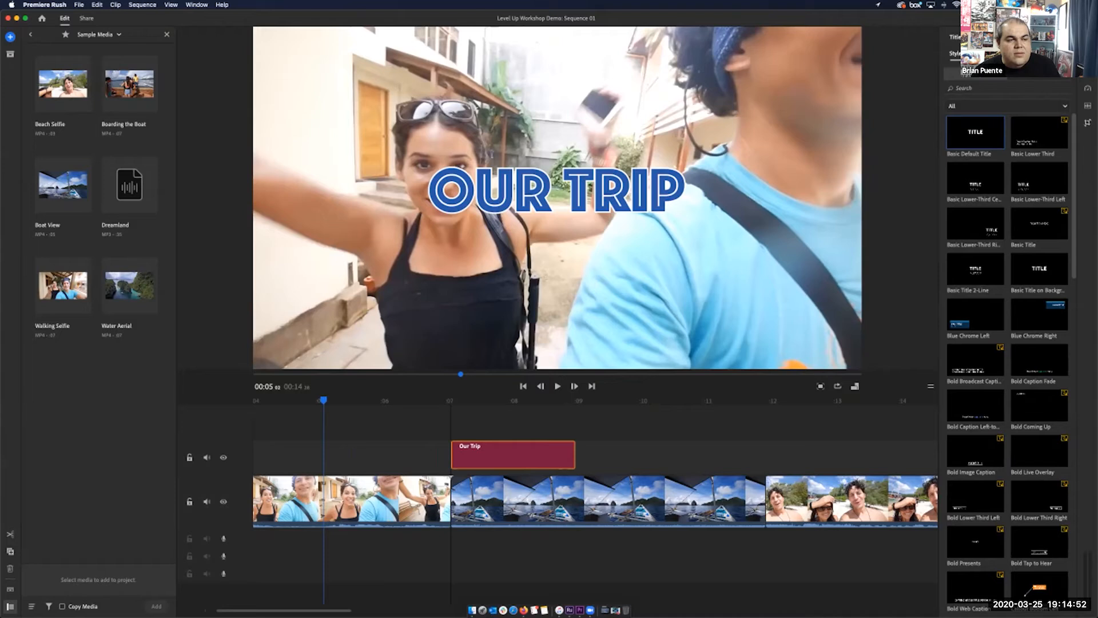
Step: Play the Our Trip title over the boat footage, park the playhead just past the title's end and select the boat clip
{"action": "key", "text": "space"}
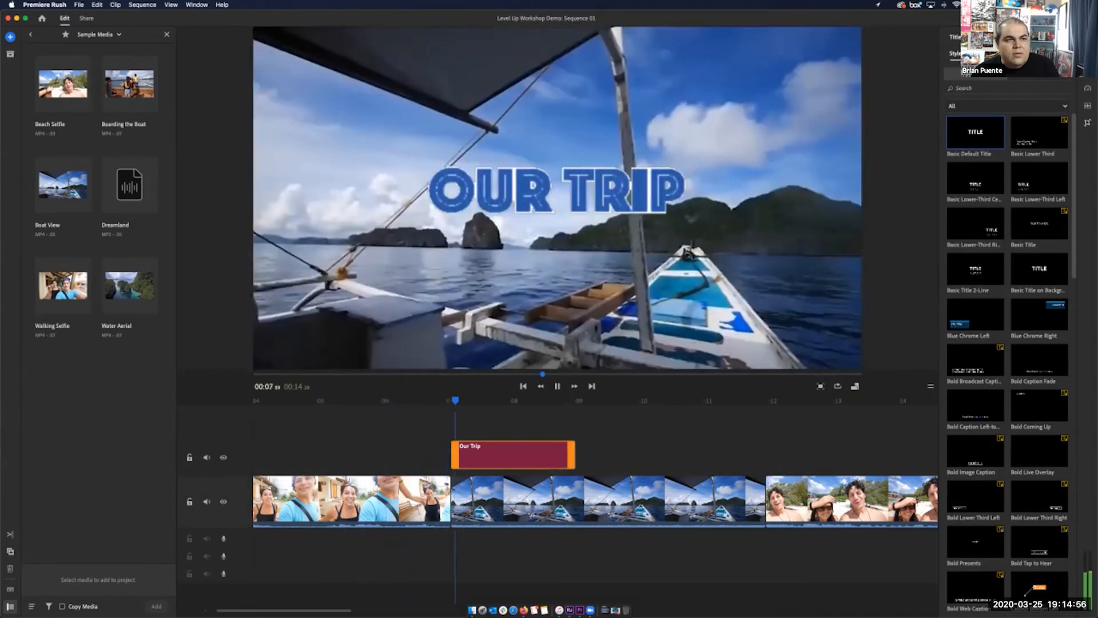
{"action": "key", "text": "space"}
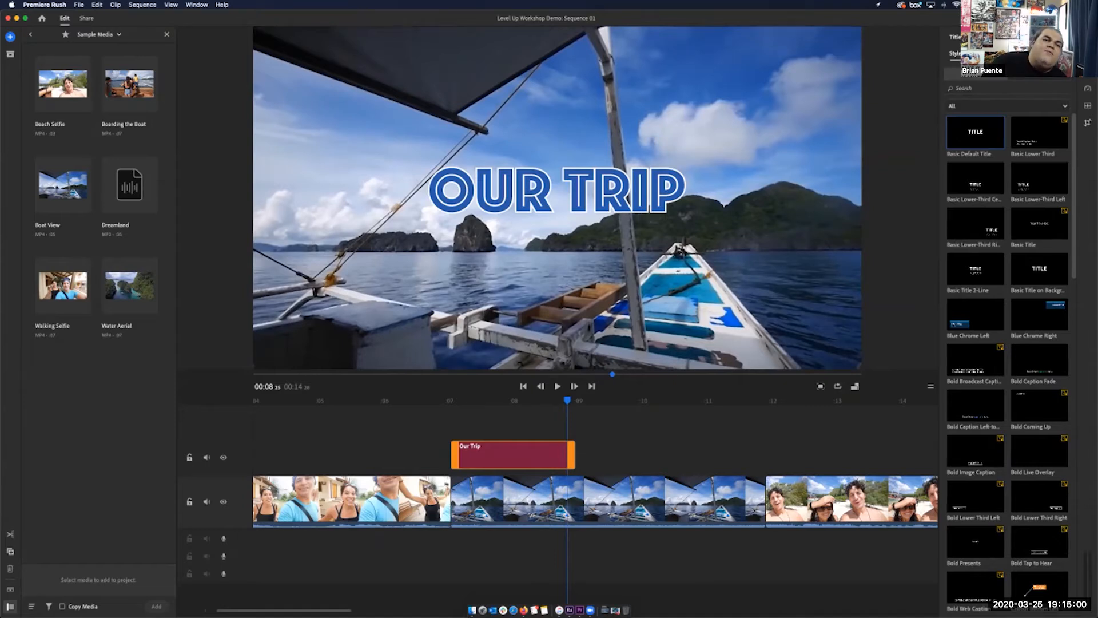
{"action": "key", "text": "Right"}
{"action": "key", "text": "Right"}
{"action": "key", "text": "Right"}
{"action": "key", "text": "Right"}
{"action": "key", "text": "Right"}
{"action": "key", "text": "Right"}
{"action": "left_click", "coordinate": [608, 499]}
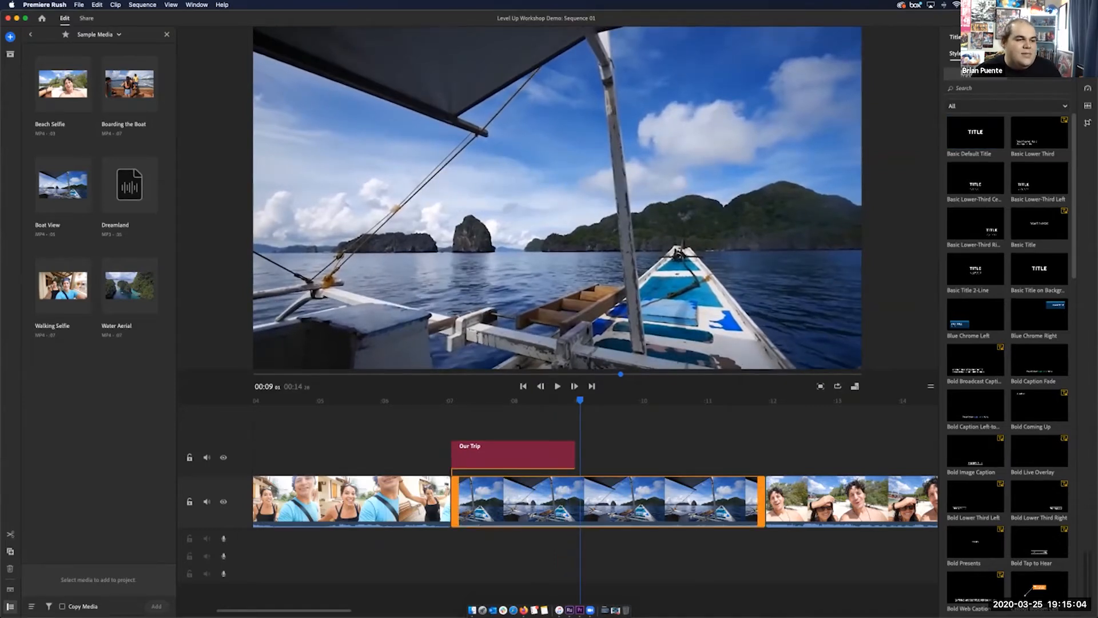
Step: Browse to the Downloads folder in the media browser, allow Premiere Rush to access it and locate the Pexels videos
{"action": "left_click", "coordinate": [472, 610]}
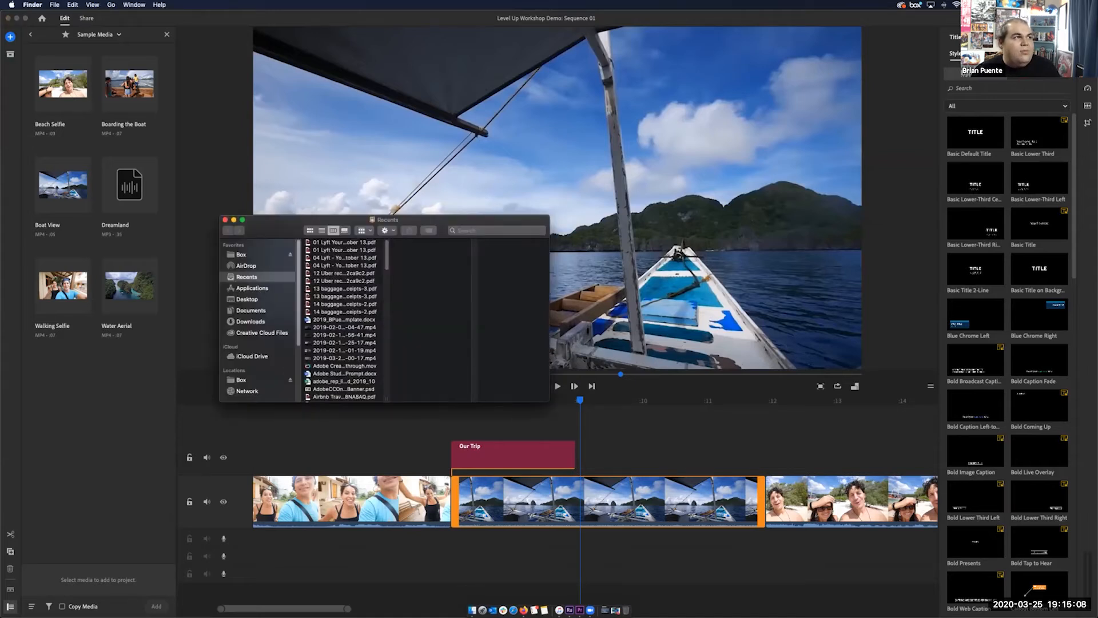
{"action": "left_click", "coordinate": [574, 381]}
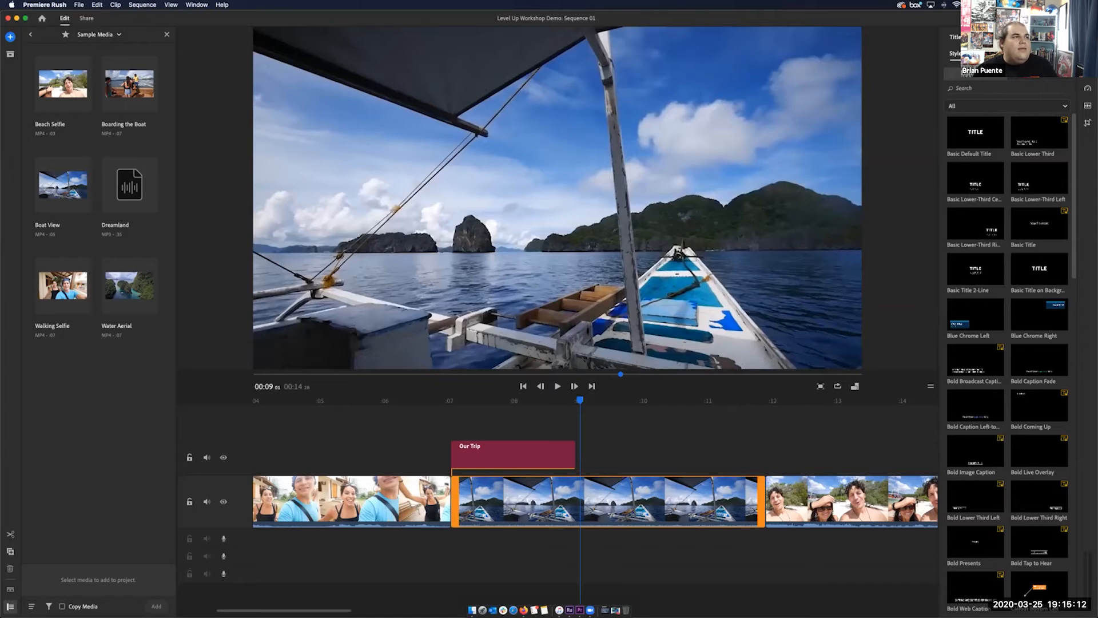
{"action": "left_click", "coordinate": [31, 35]}
{"action": "left_click", "coordinate": [57, 101]}
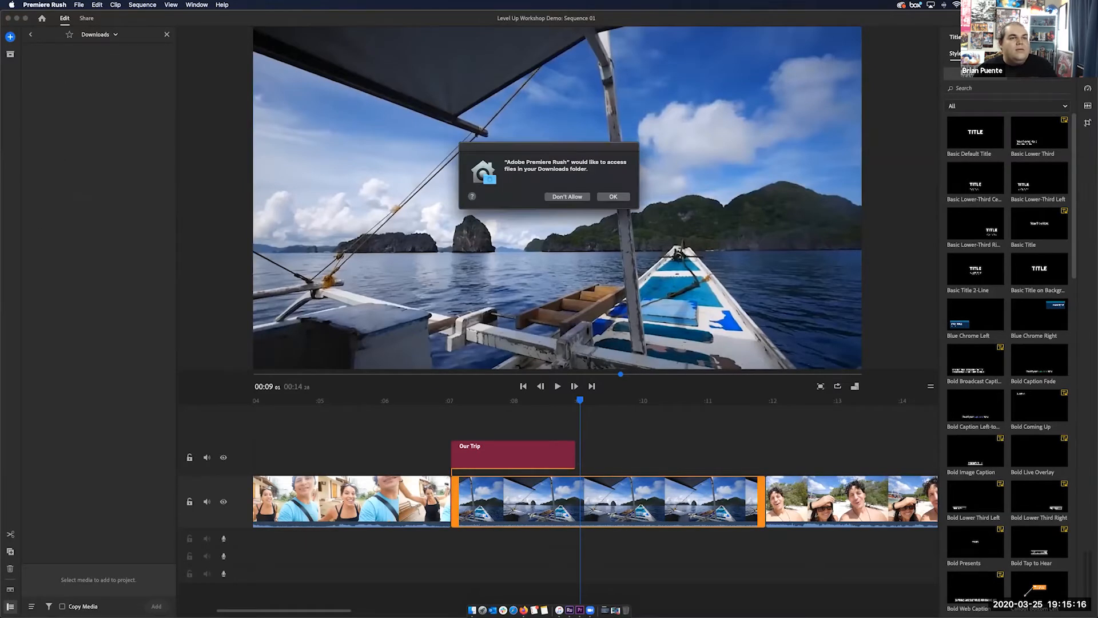
{"action": "key", "text": "Return"}
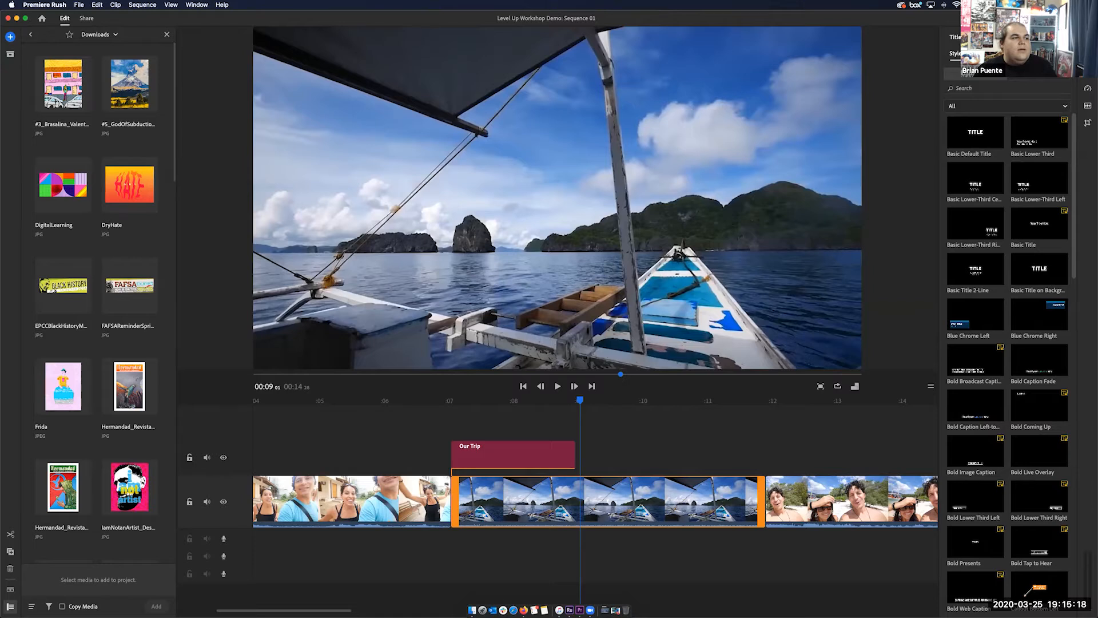
{"action": "scroll", "coordinate": [97, 285], "scroll_direction": "down", "scroll_amount": 15}
{"action": "scroll", "coordinate": [97, 286], "scroll_direction": "up", "scroll_amount": 10}
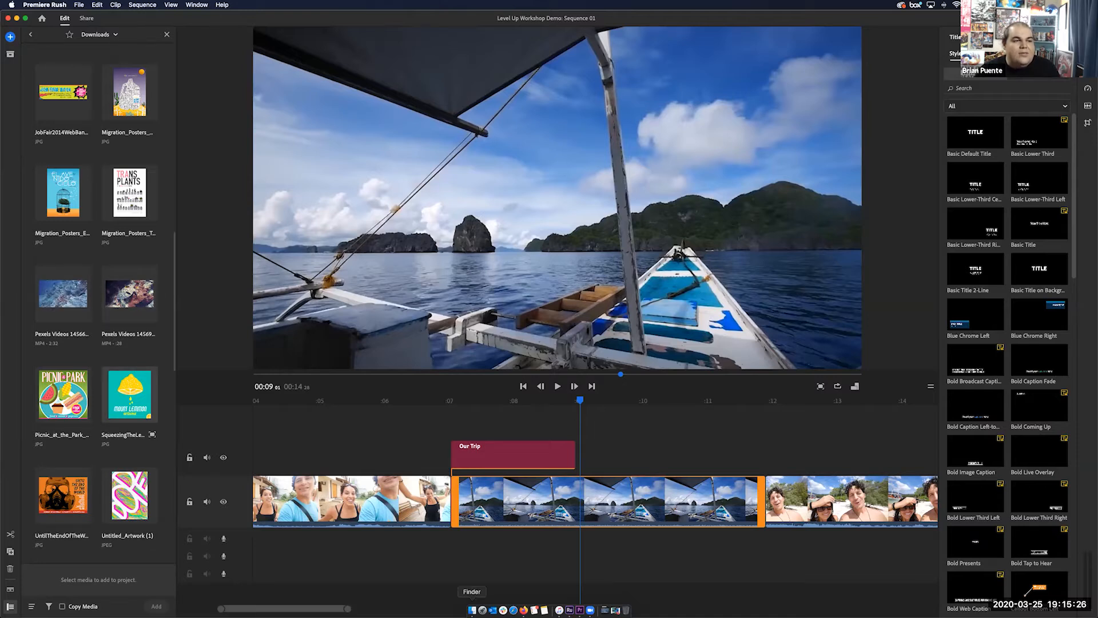
{"action": "left_click", "coordinate": [471, 610]}
{"action": "scroll", "coordinate": [343, 320], "scroll_direction": "down", "scroll_amount": 5}
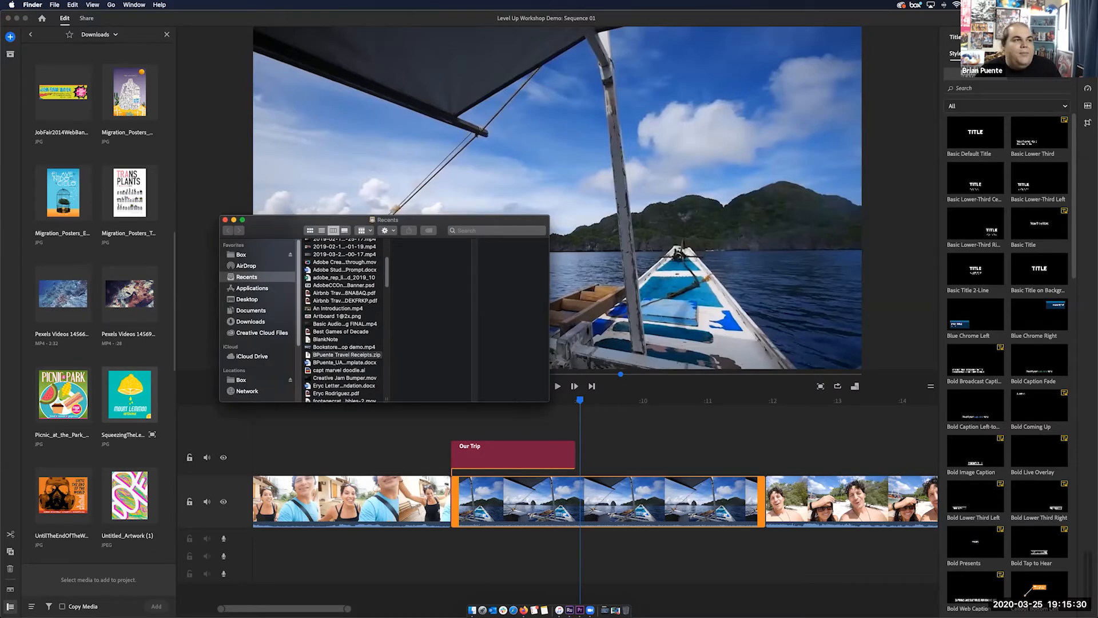
{"action": "left_click", "coordinate": [225, 219]}
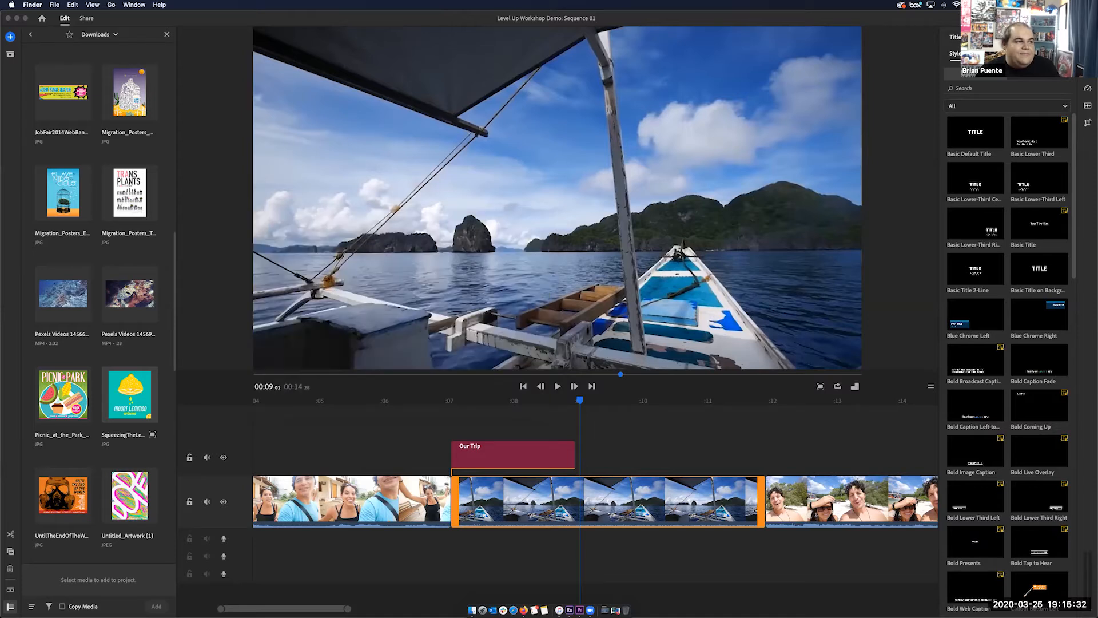
Step: Open the downloaded coral reef clip Pexels Videos 1456685.mp4 in the media preview
{"action": "left_click", "coordinate": [63, 294]}
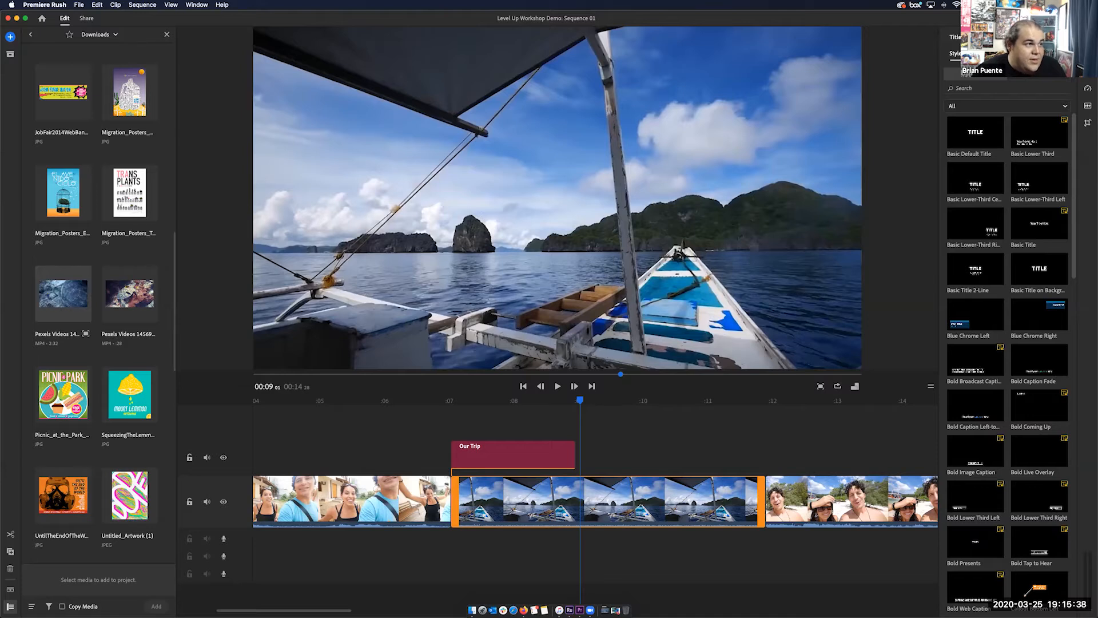
{"action": "left_click", "coordinate": [86, 334]}
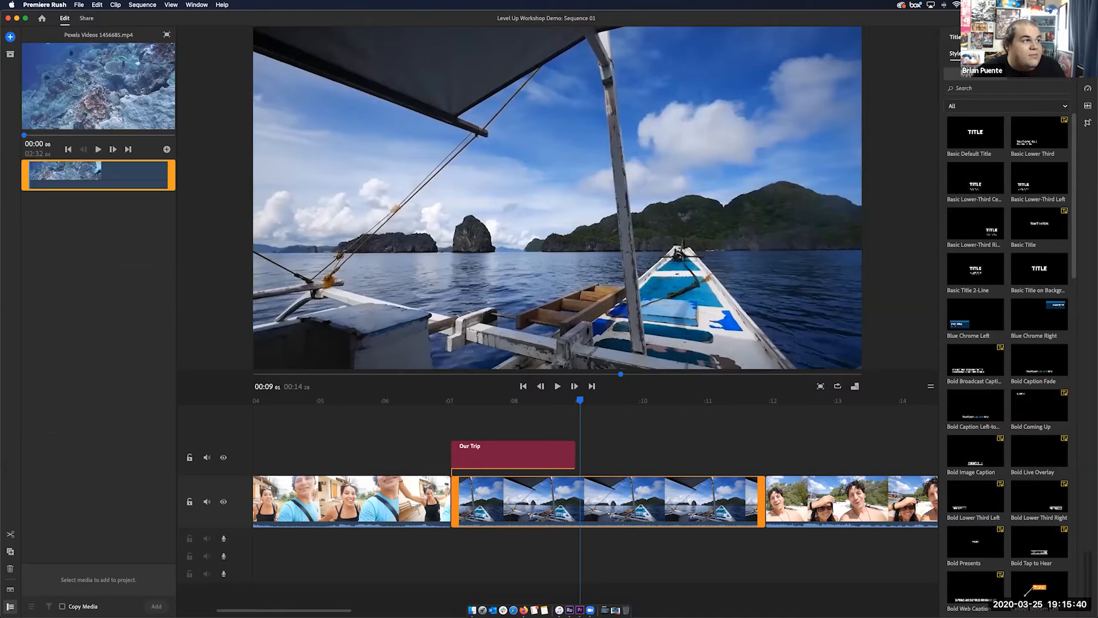
Step: Trim the coral reef clip in the media preview with an in point at about 00:08 and an out point at about 00:12
{"action": "left_click_drag", "start_coordinate": [24, 135], "coordinate": [47, 135]}
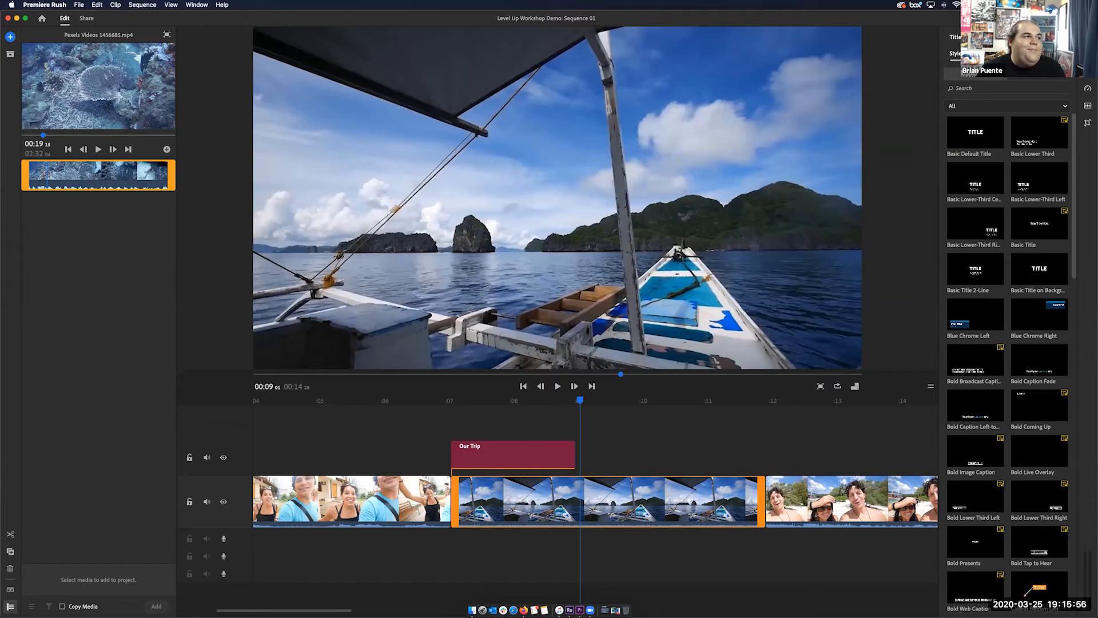
{"action": "left_click_drag", "start_coordinate": [46, 135], "coordinate": [32, 135]}
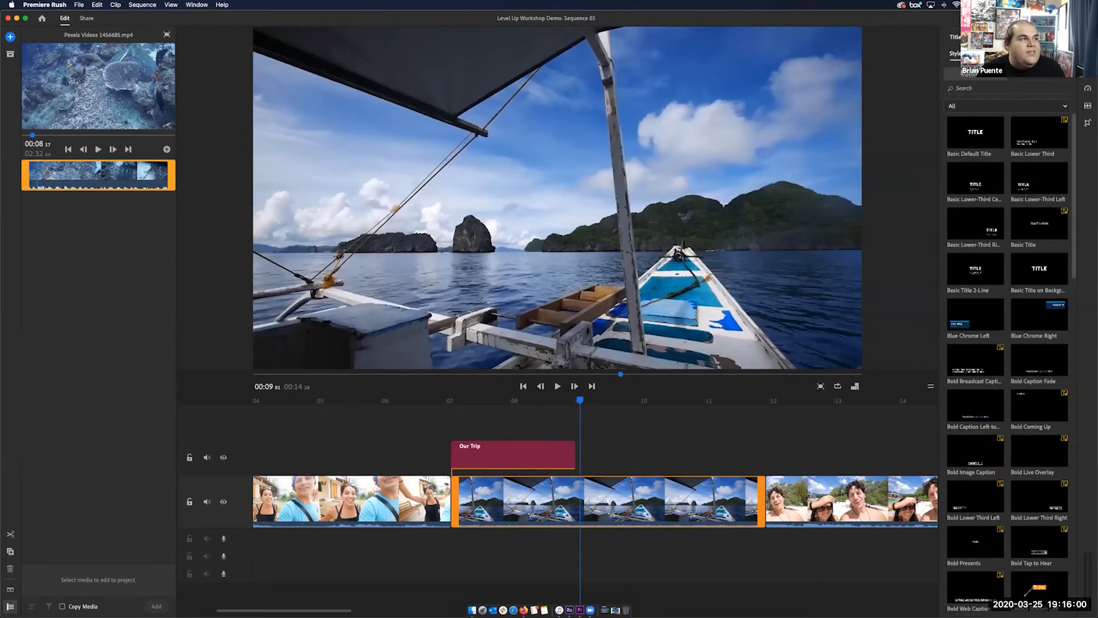
{"action": "key", "text": "i"}
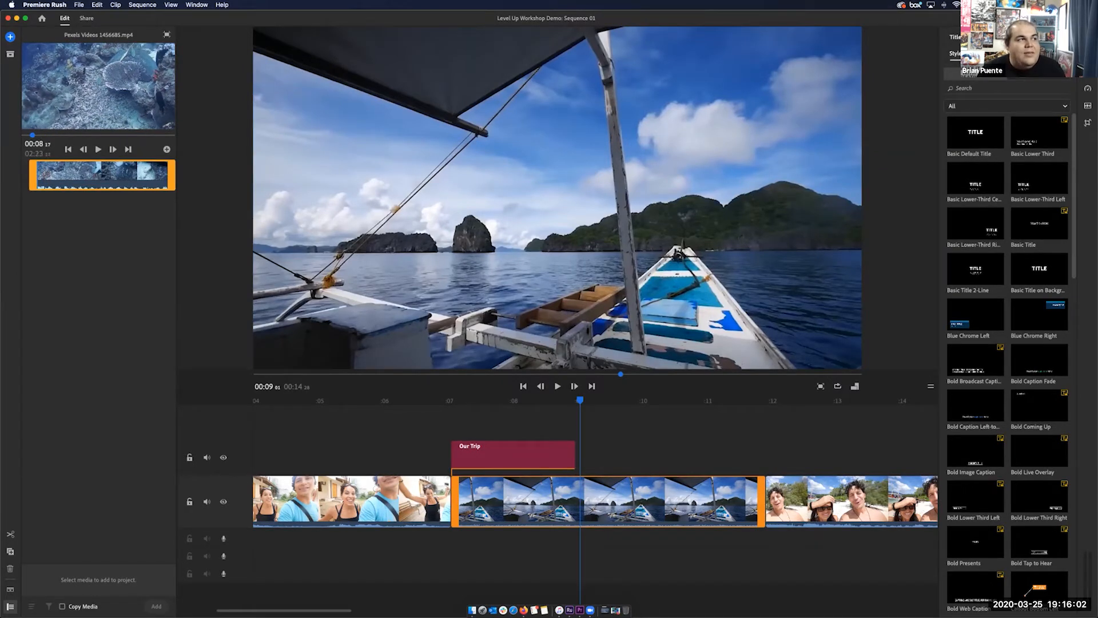
{"action": "key", "text": "space"}
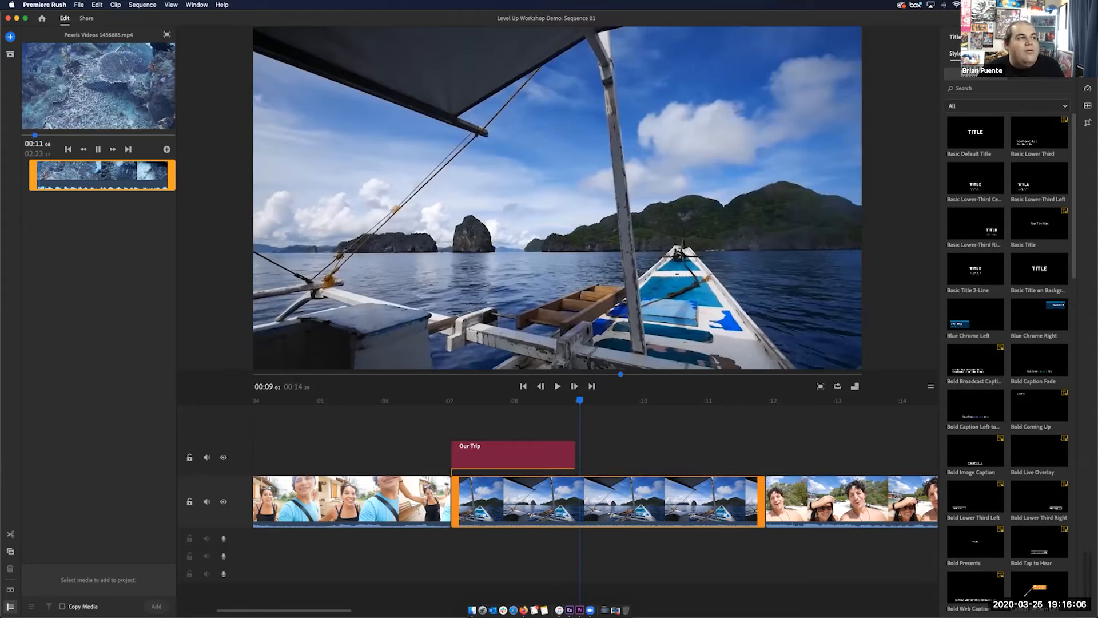
{"action": "key", "text": "o"}
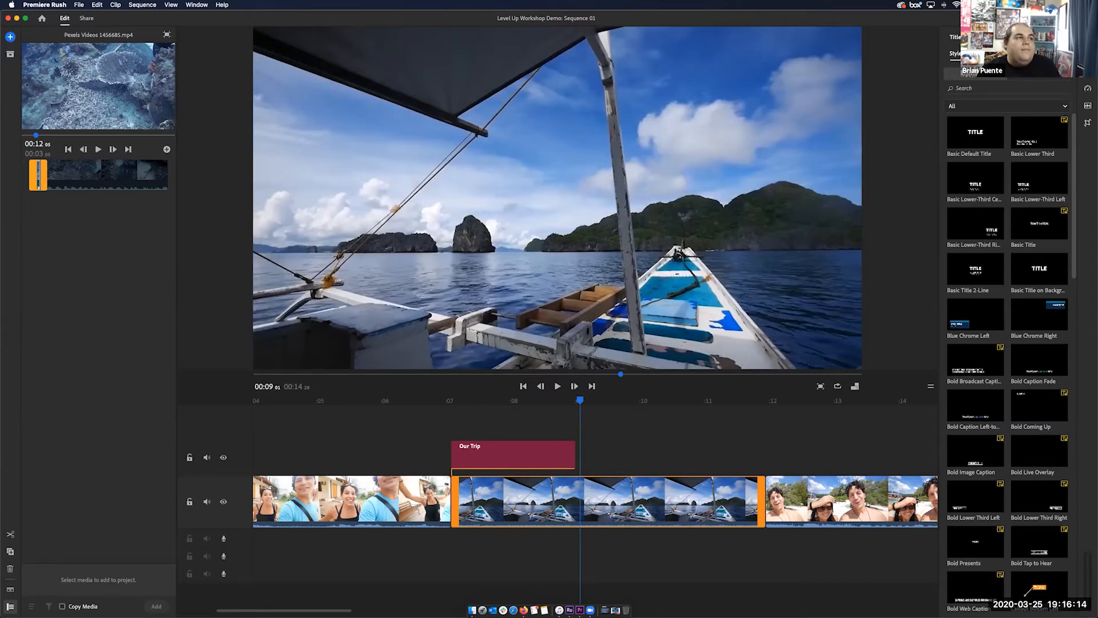
Step: Place the trimmed reef clip above the boat clip at the playhead and shorten its end to match the boat clip's end
{"action": "left_click_drag", "start_coordinate": [99, 86], "coordinate": [580, 457]}
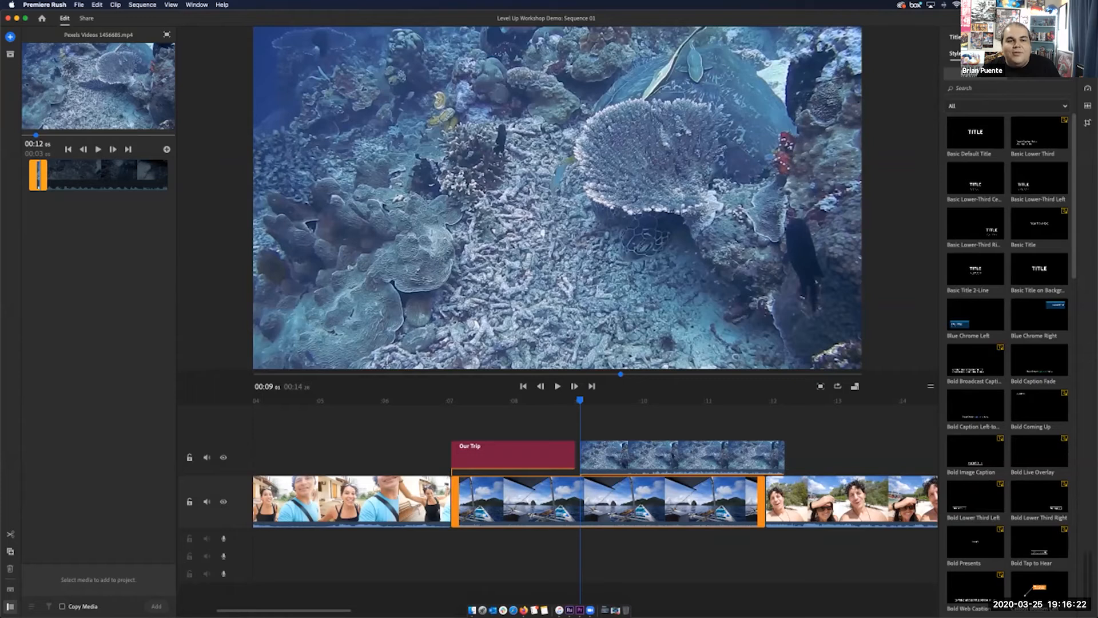
{"action": "left_click_drag", "start_coordinate": [783, 457], "coordinate": [756, 457]}
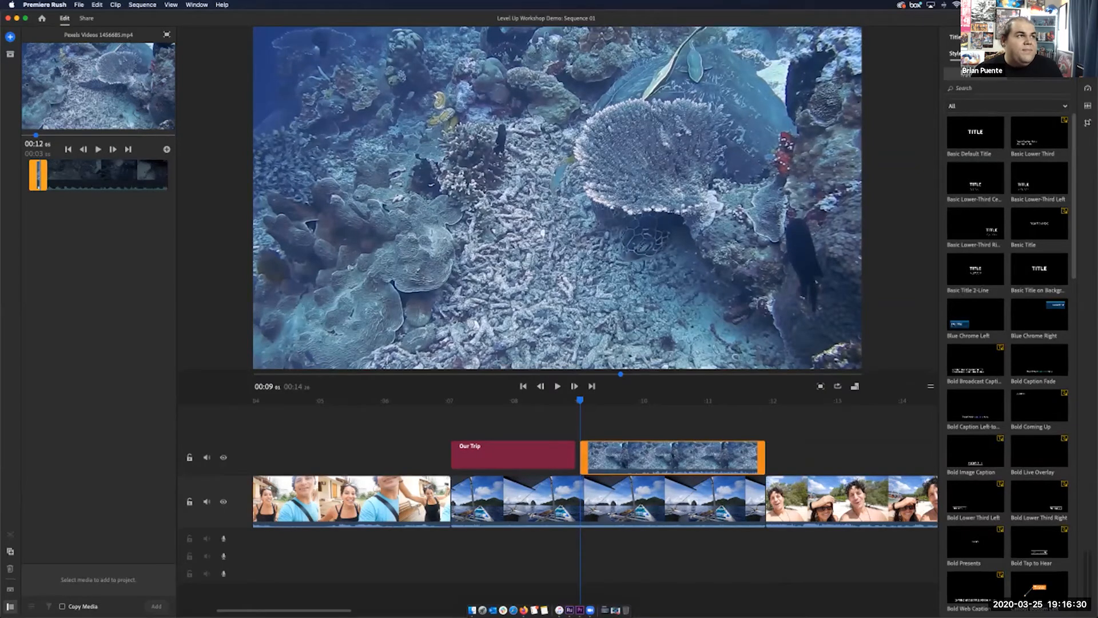
Step: Return to the Downloads media list and open the sea turtle clip Pexels Videos 1456996.mp4 in the media preview
{"action": "left_click", "coordinate": [166, 35]}
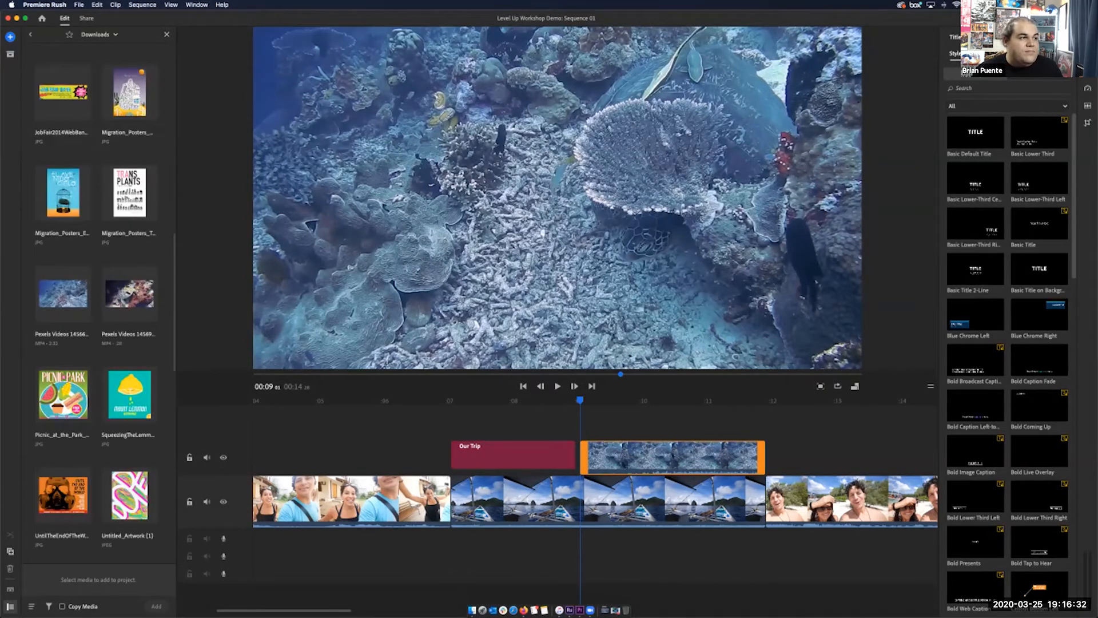
{"action": "left_click", "coordinate": [129, 293]}
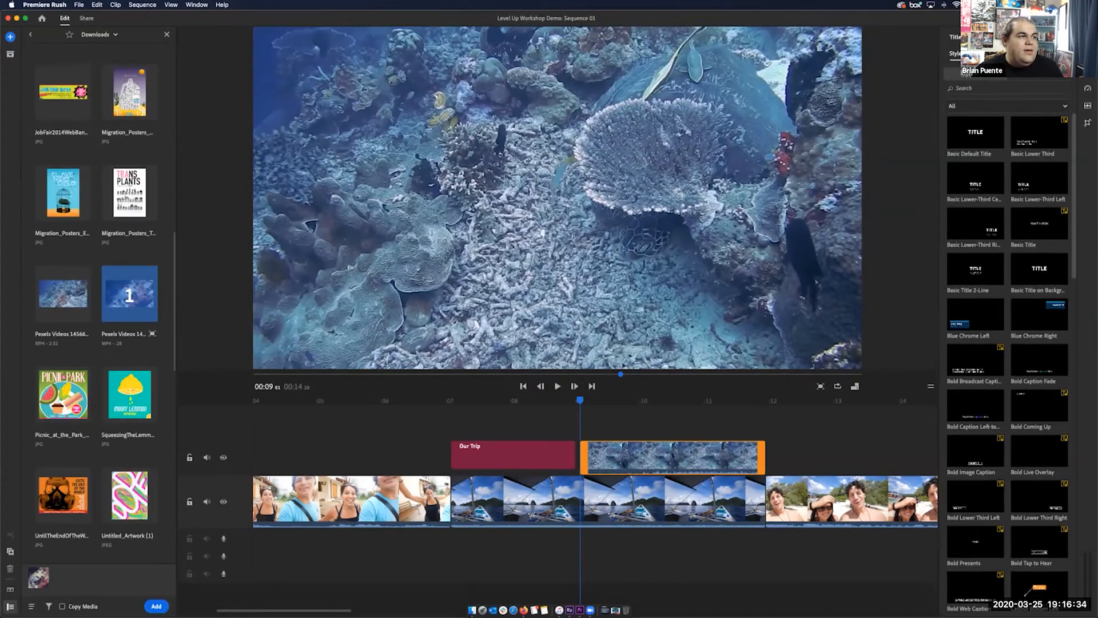
{"action": "left_click", "coordinate": [152, 333]}
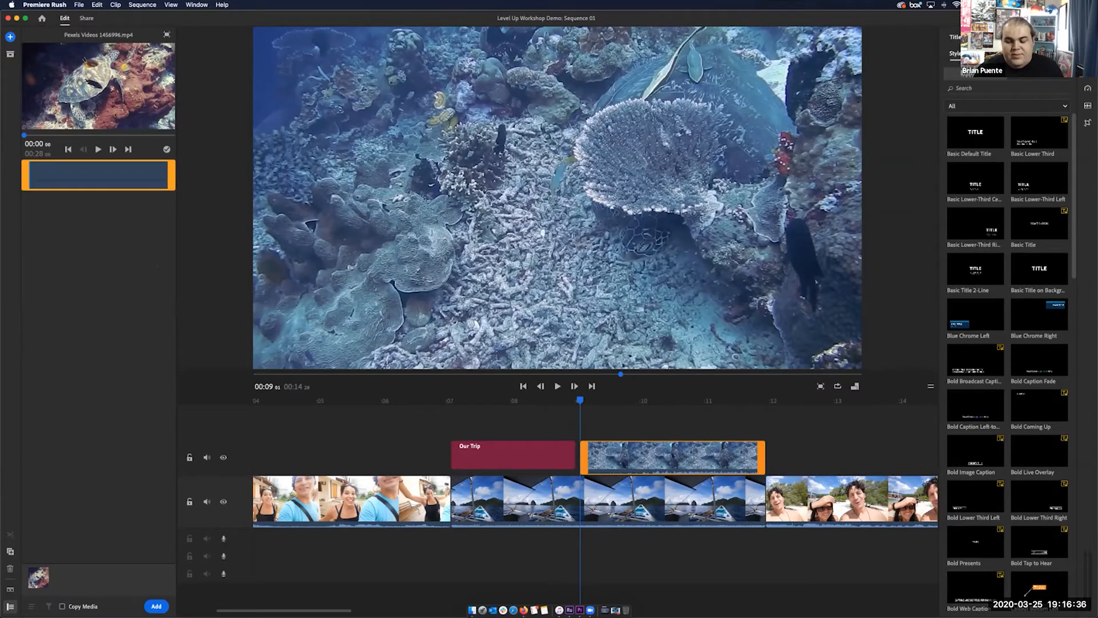
Step: Play the turtle clip and mark a short section of the swimming turtle with the out point at about 00:04
{"action": "key", "text": "space"}
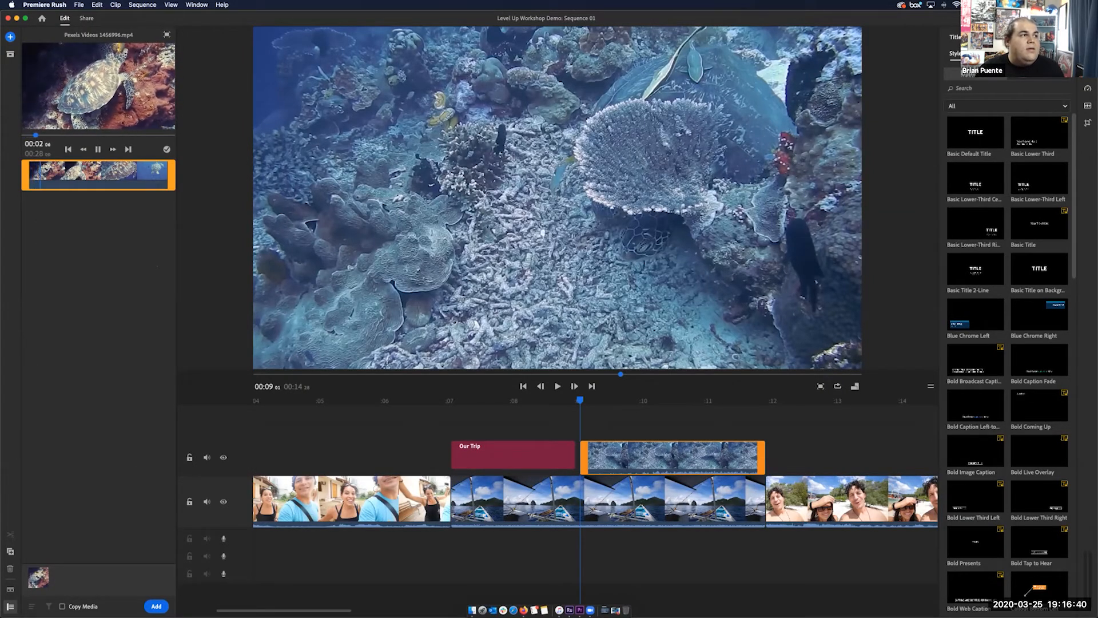
{"action": "key", "text": "i"}
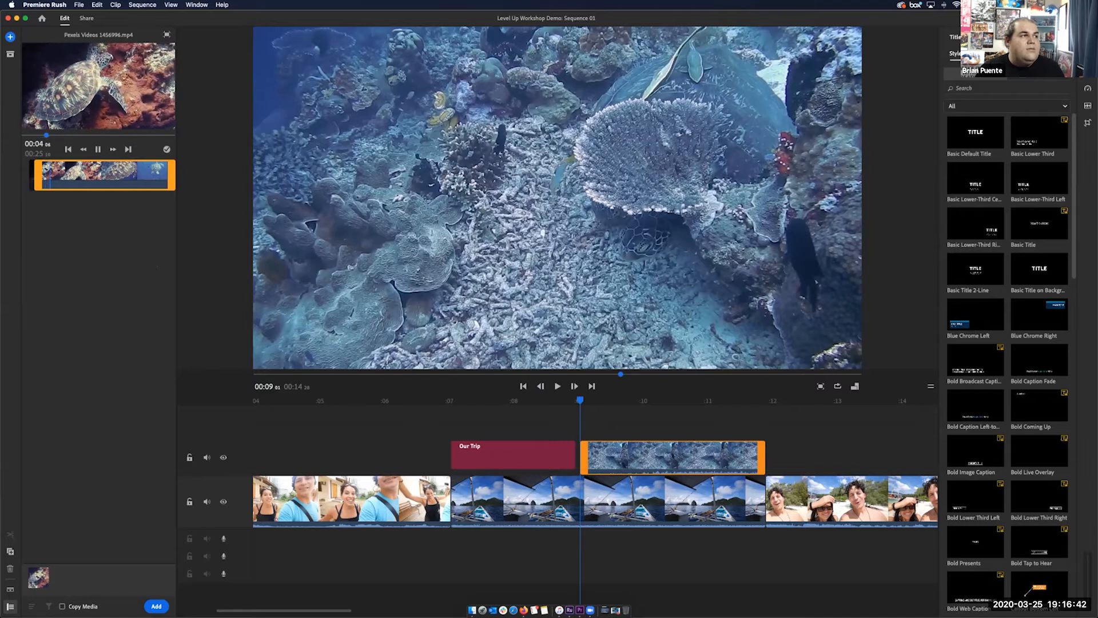
{"action": "key", "text": "o"}
{"action": "key", "text": "space"}
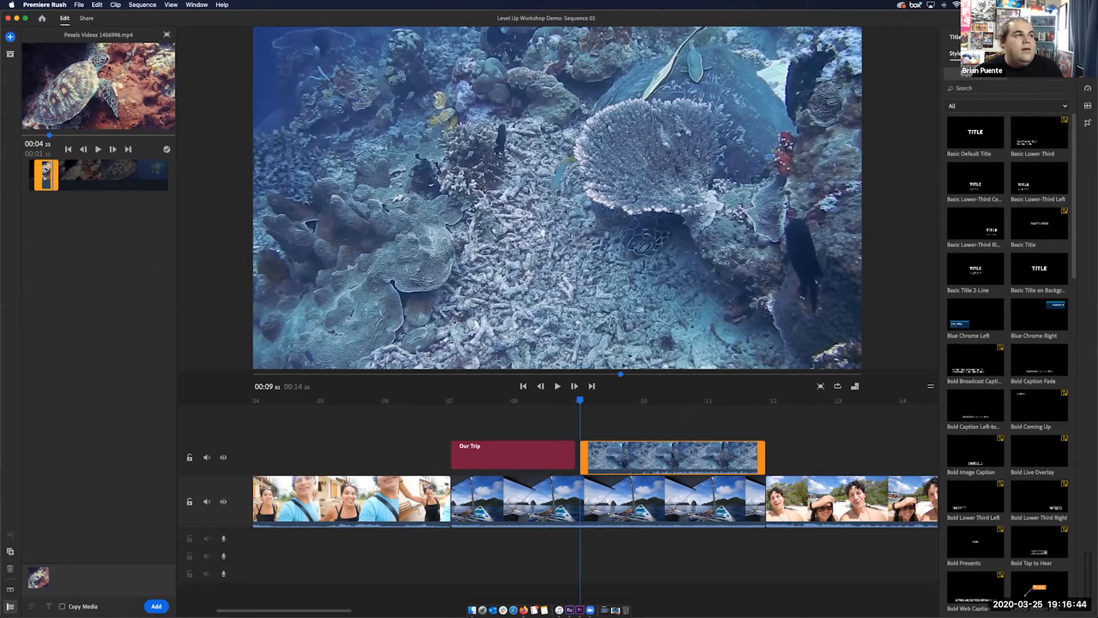
Step: Layer the trimmed turtle clip on a new track directly above the reef clip and play through the Our Trip title into it
{"action": "left_click_drag", "start_coordinate": [98, 86], "coordinate": [580, 421]}
{"action": "left_click_drag", "start_coordinate": [580, 382], "coordinate": [511, 382]}
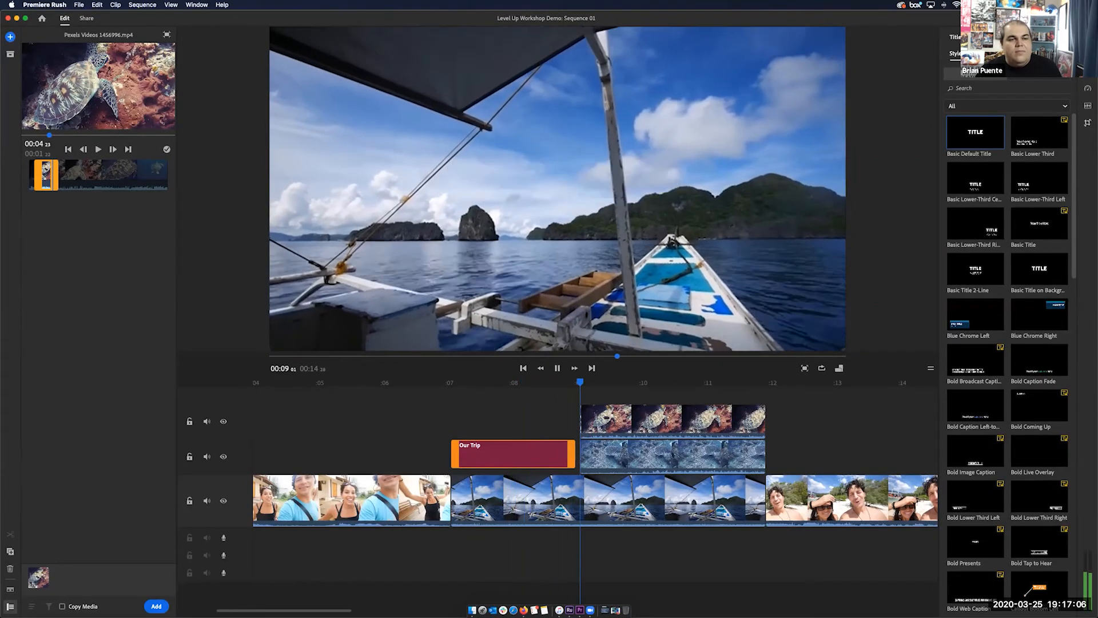
{"action": "key", "text": "space"}
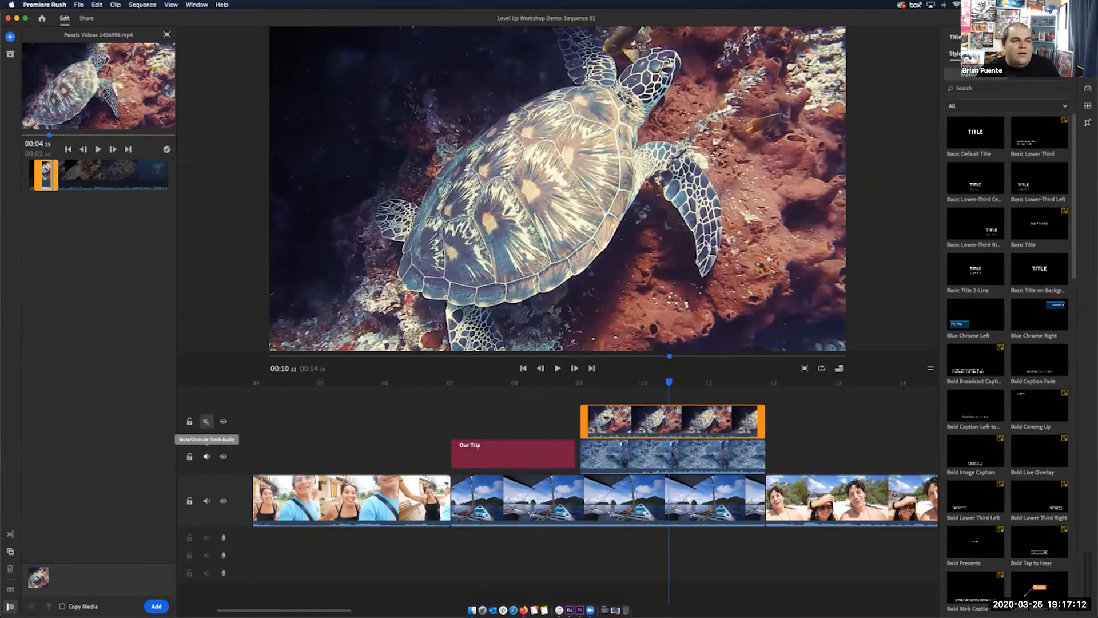
Step: Mute the audio of the turtle and reef tracks and play the layered section from about 00:09
{"action": "left_click", "coordinate": [206, 421]}
{"action": "left_click", "coordinate": [206, 456]}
{"action": "left_click_drag", "start_coordinate": [669, 382], "coordinate": [577, 382]}
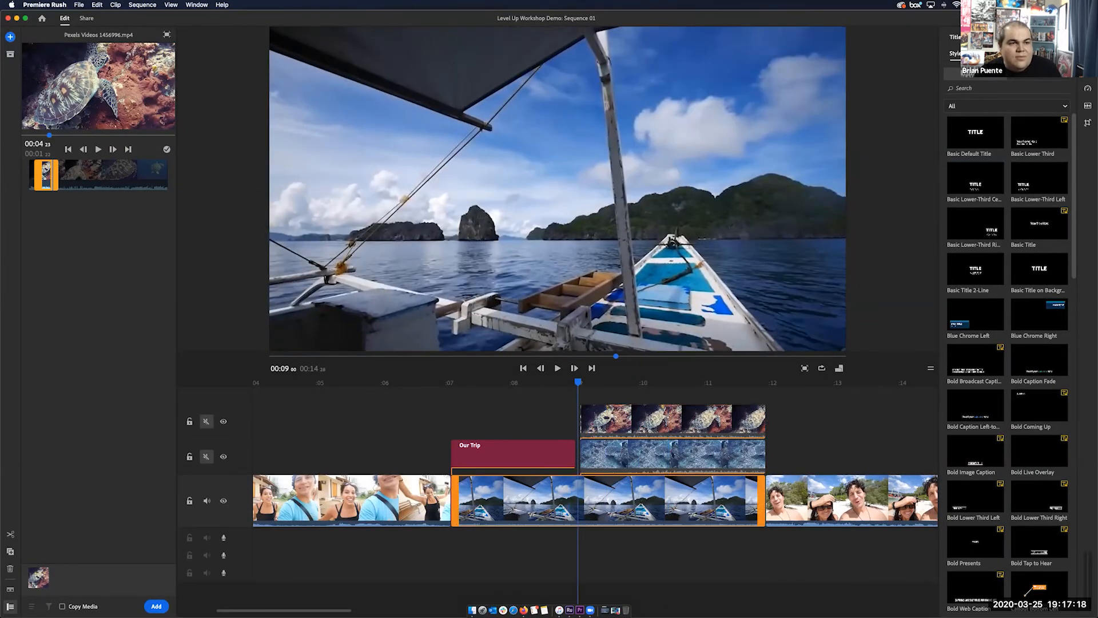
{"action": "key", "text": "space"}
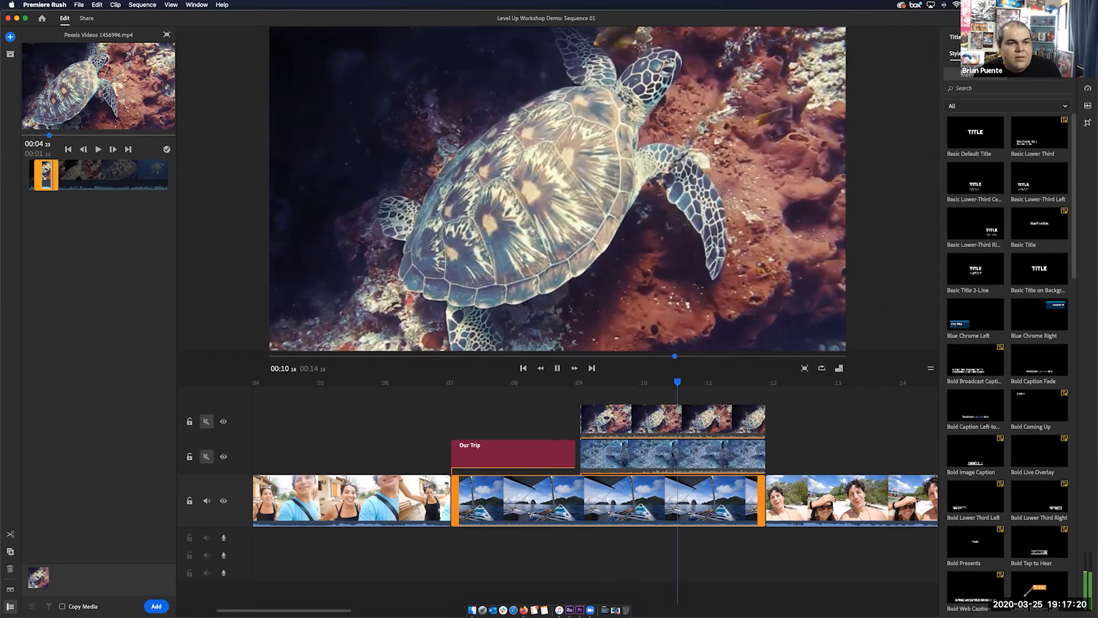
{"action": "key", "text": "space"}
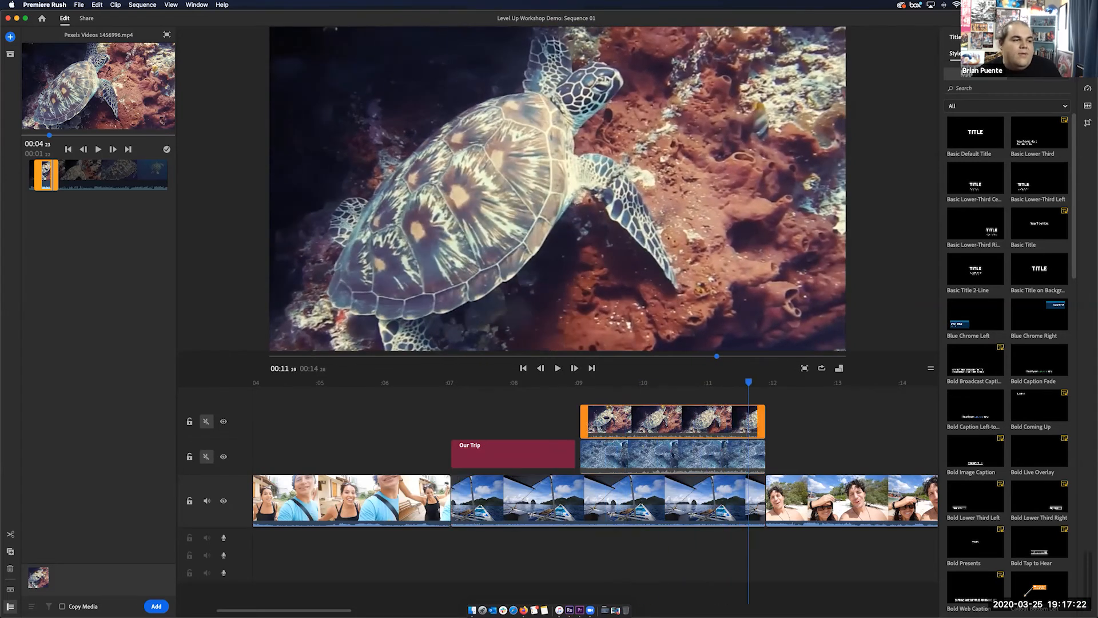
Step: Unmute the reef clip's track and mute the main track holding the boat clip
{"action": "left_click", "coordinate": [206, 457]}
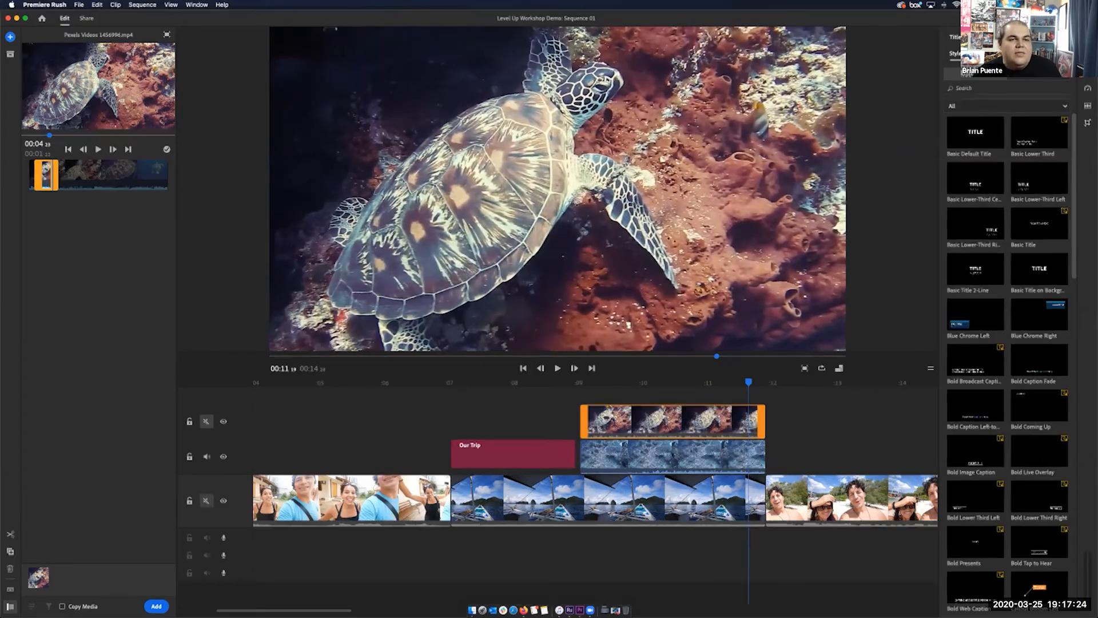
Step: Play the sequence from the start of the turtle clip to check the sound over the overlapping clips
{"action": "left_click_drag", "start_coordinate": [749, 382], "coordinate": [580, 382]}
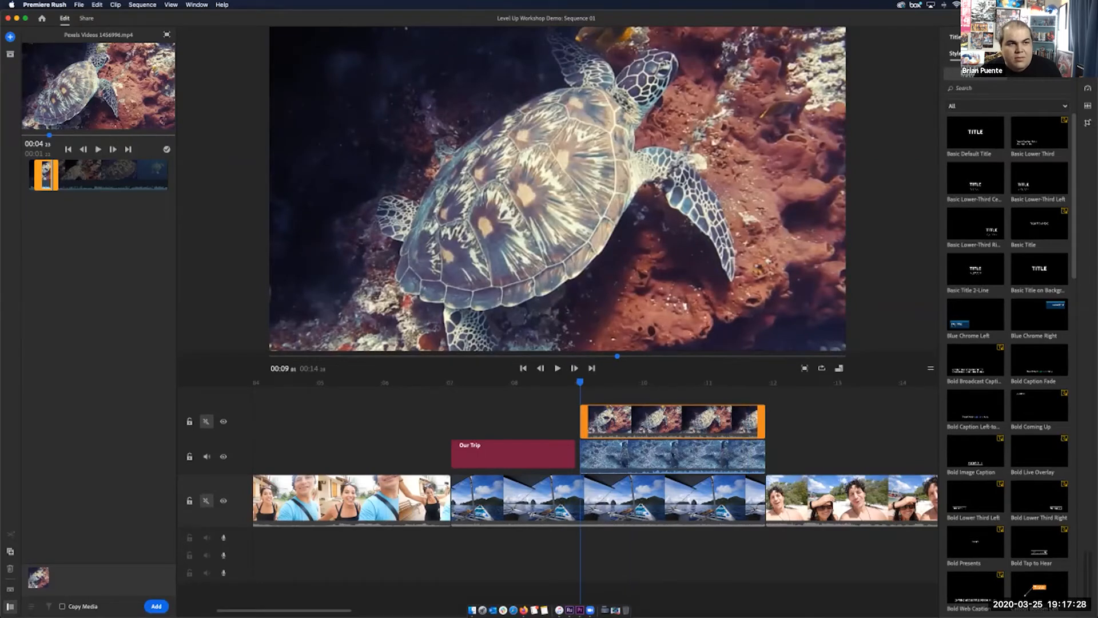
{"action": "left_click_drag", "start_coordinate": [580, 382], "coordinate": [584, 382]}
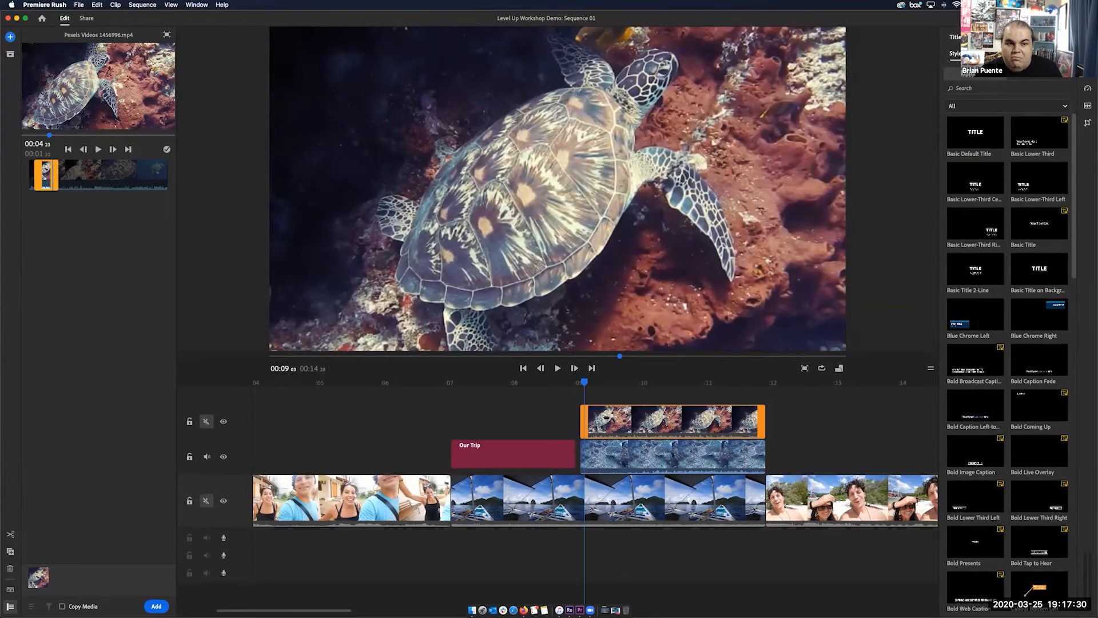
{"action": "key", "text": "space"}
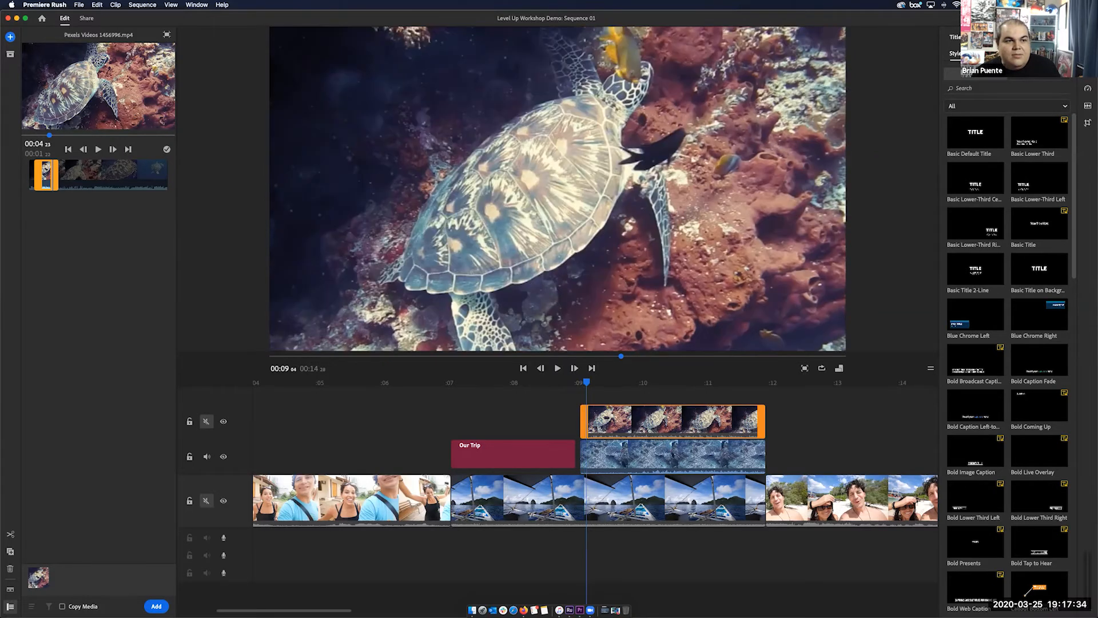
{"action": "key", "text": "space"}
{"action": "key", "text": "space"}
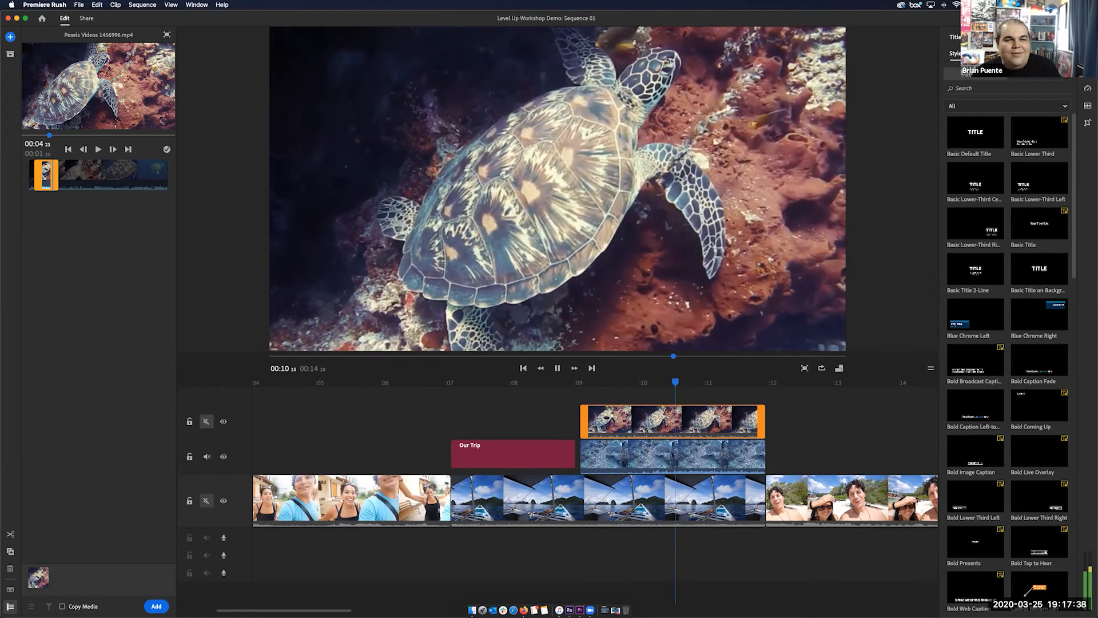
{"action": "key", "text": "space"}
Step: Mute the middle video track, unmute the top track, and play the overlap from just before the turtle clip
{"action": "left_click_drag", "start_coordinate": [749, 382], "coordinate": [593, 382]}
{"action": "left_click", "coordinate": [206, 457]}
{"action": "left_click", "coordinate": [206, 422]}
{"action": "left_click_drag", "start_coordinate": [593, 382], "coordinate": [576, 382]}
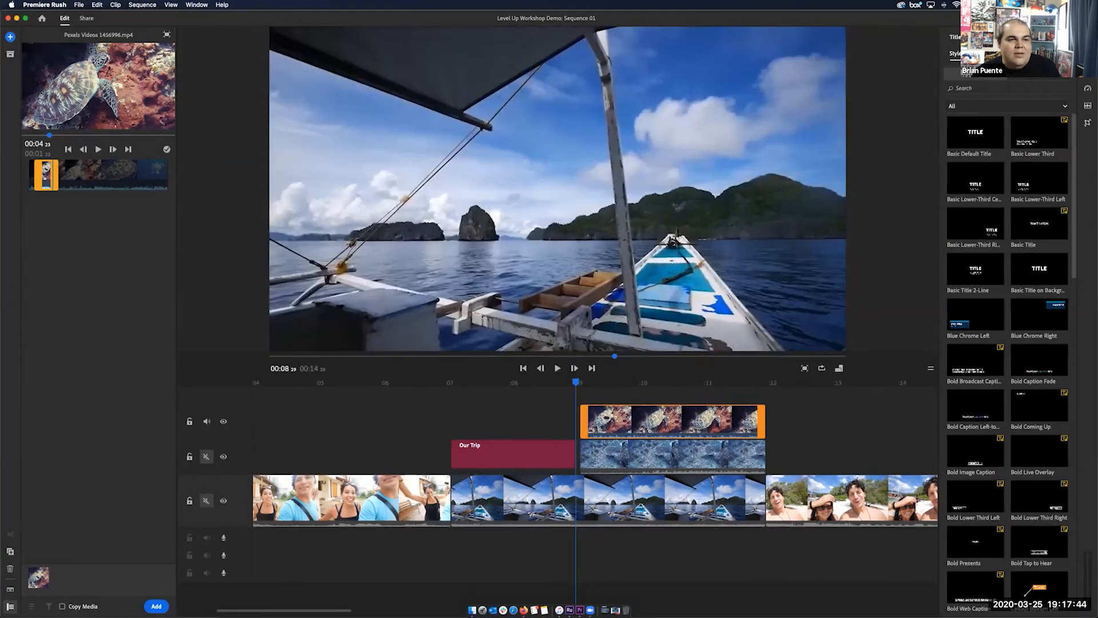
{"action": "key", "text": "space"}
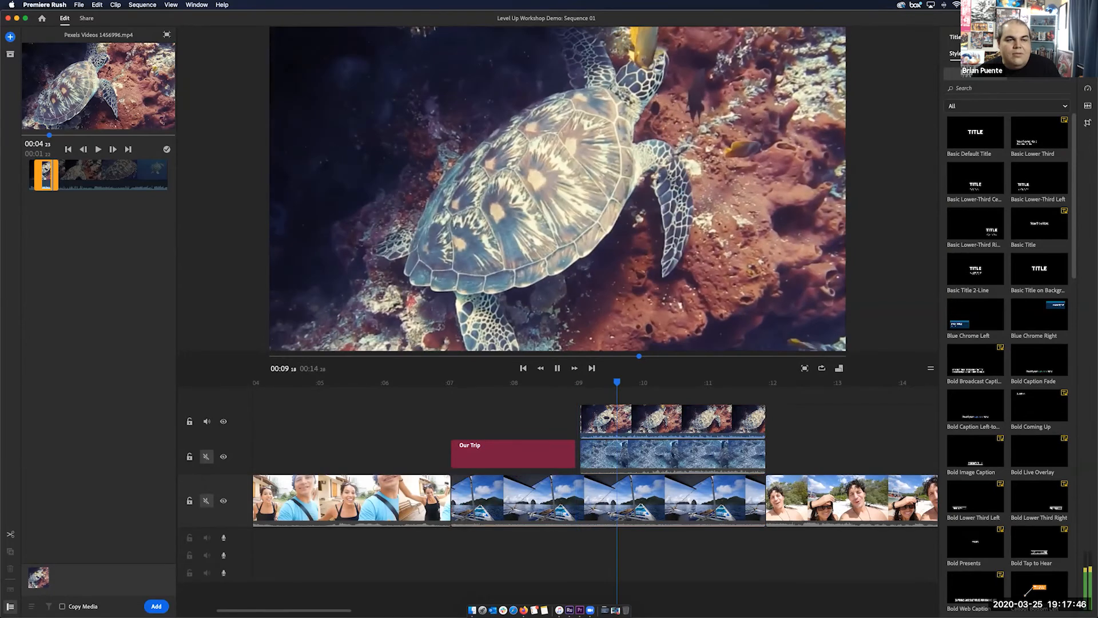
{"action": "key", "text": "space"}
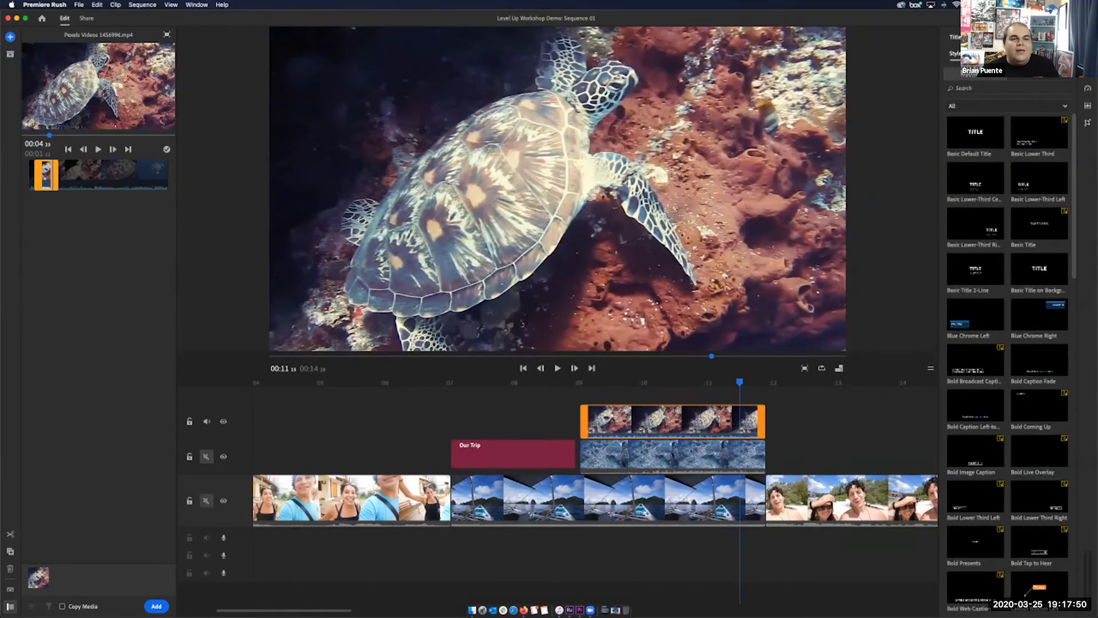
Step: Mute both overlay tracks, unmute the main video track, and play from the Our Trip title into the beach clip
{"action": "left_click_drag", "start_coordinate": [740, 382], "coordinate": [572, 382]}
{"action": "left_click", "coordinate": [514, 455]}
{"action": "left_click", "coordinate": [207, 421]}
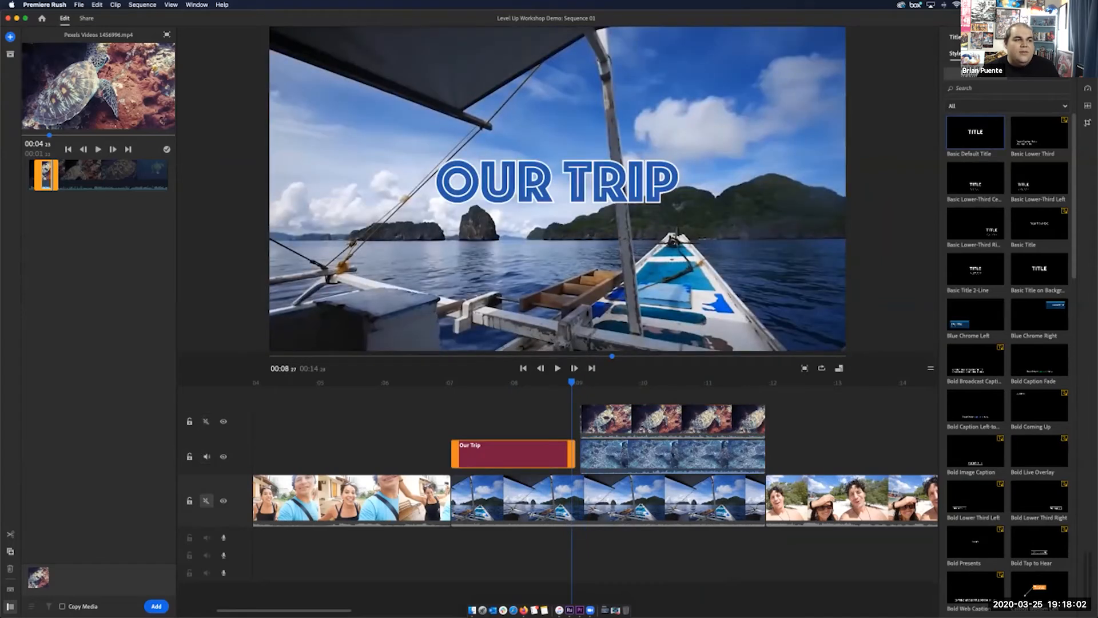
{"action": "mouse_move", "coordinate": [572, 382]}
{"action": "left_mouse_down"}
{"action": "mouse_move", "coordinate": [540, 382]}
{"action": "mouse_move", "coordinate": [573, 382]}
{"action": "left_mouse_up"}
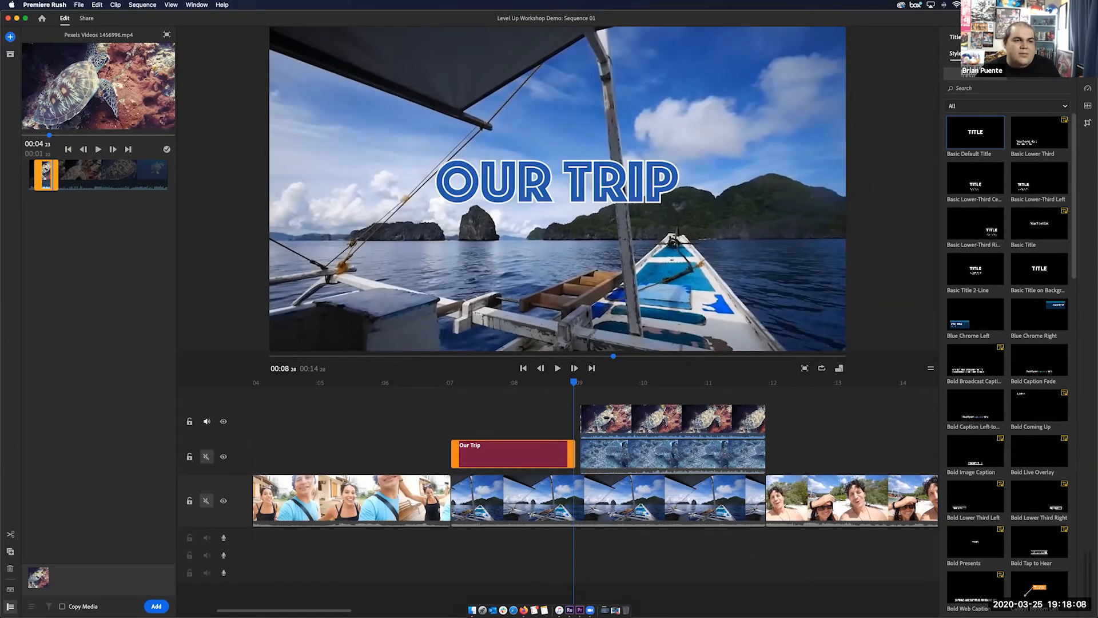
{"action": "left_click_drag", "start_coordinate": [574, 382], "coordinate": [458, 382]}
{"action": "key", "text": "space"}
{"action": "key", "text": "space"}
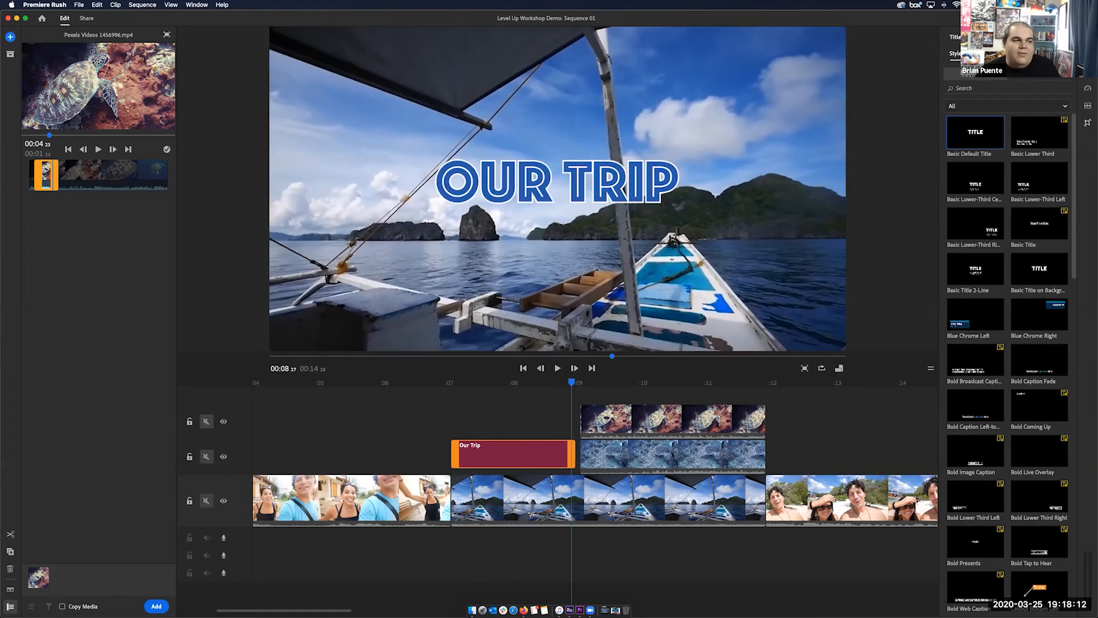
{"action": "key", "text": "space"}
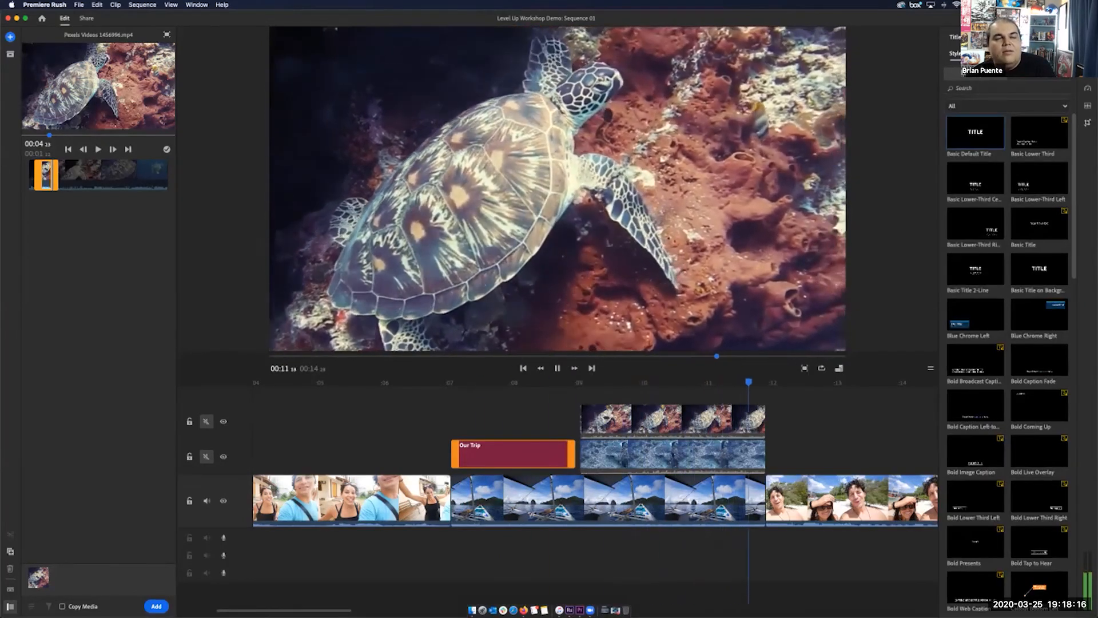
{"action": "key", "text": "space"}
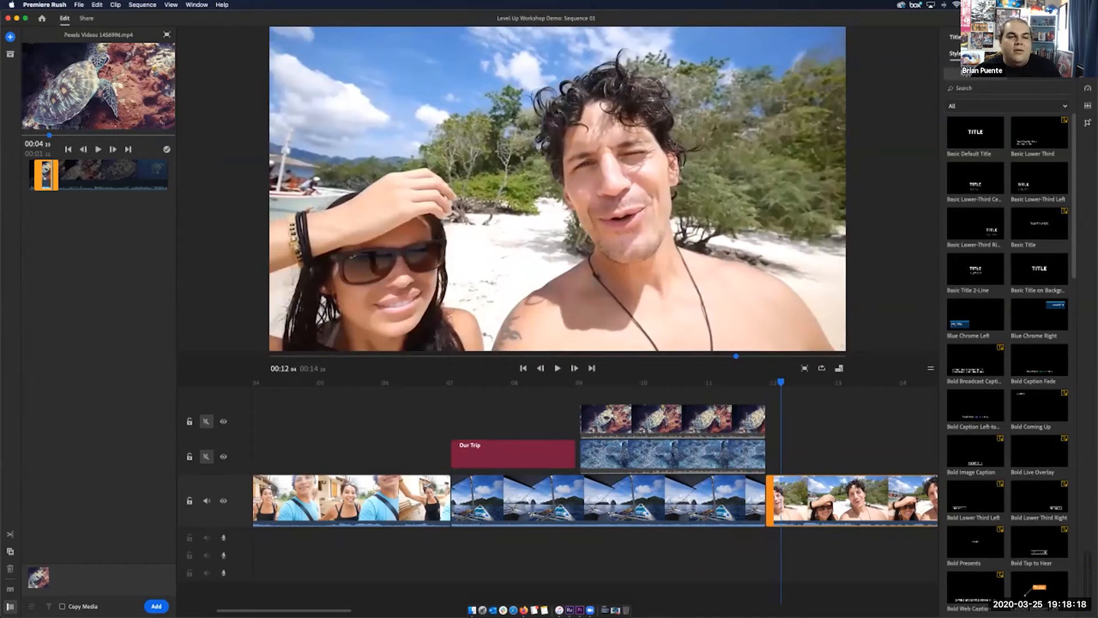
Step: Hide the top video track that holds the turtle clip, with the playhead over the reef clip
{"action": "left_click_drag", "start_coordinate": [781, 382], "coordinate": [609, 382]}
{"action": "left_click", "coordinate": [653, 422]}
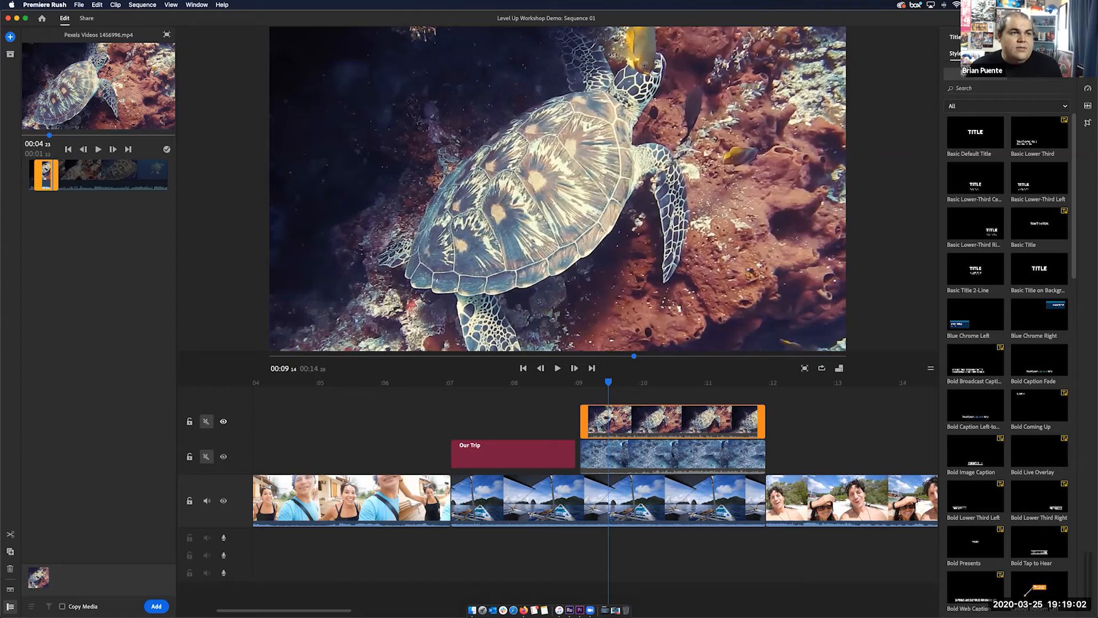
{"action": "left_click", "coordinate": [224, 422]}
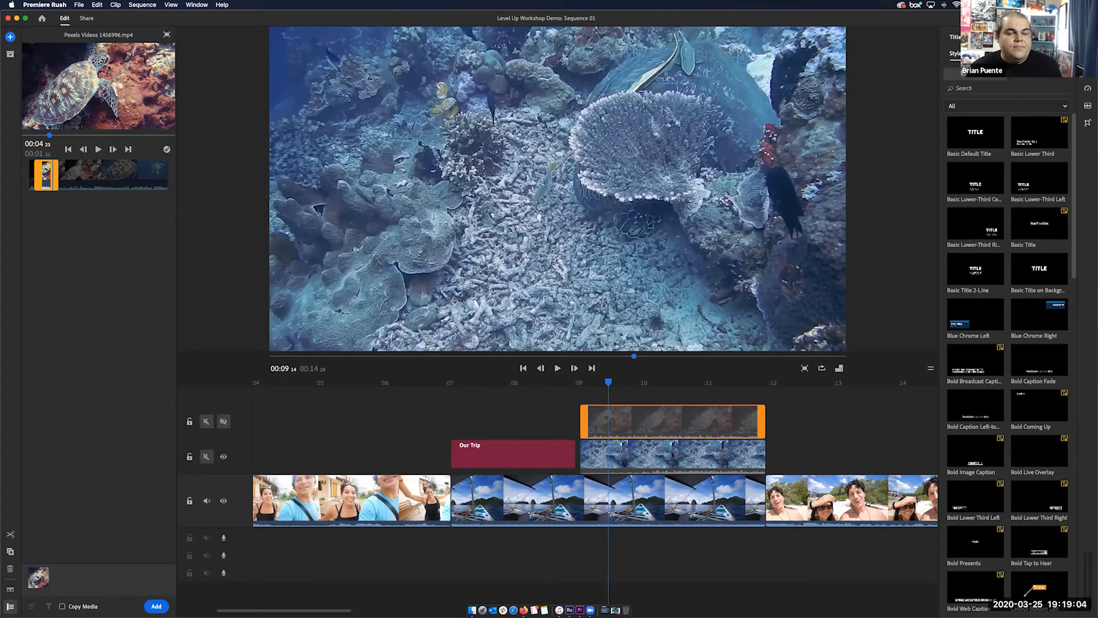
{"action": "left_click_drag", "start_coordinate": [609, 382], "coordinate": [641, 382]}
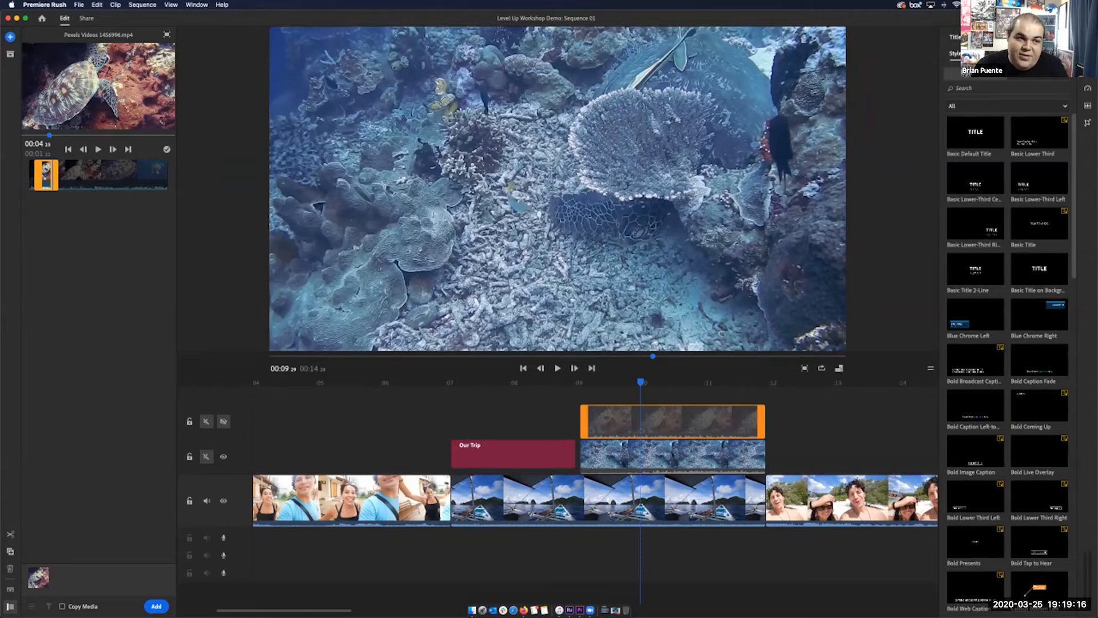
Step: Open the transform settings for the reef clip and scale it to a width of 40 with proportions maintained
{"action": "left_click", "coordinate": [630, 455]}
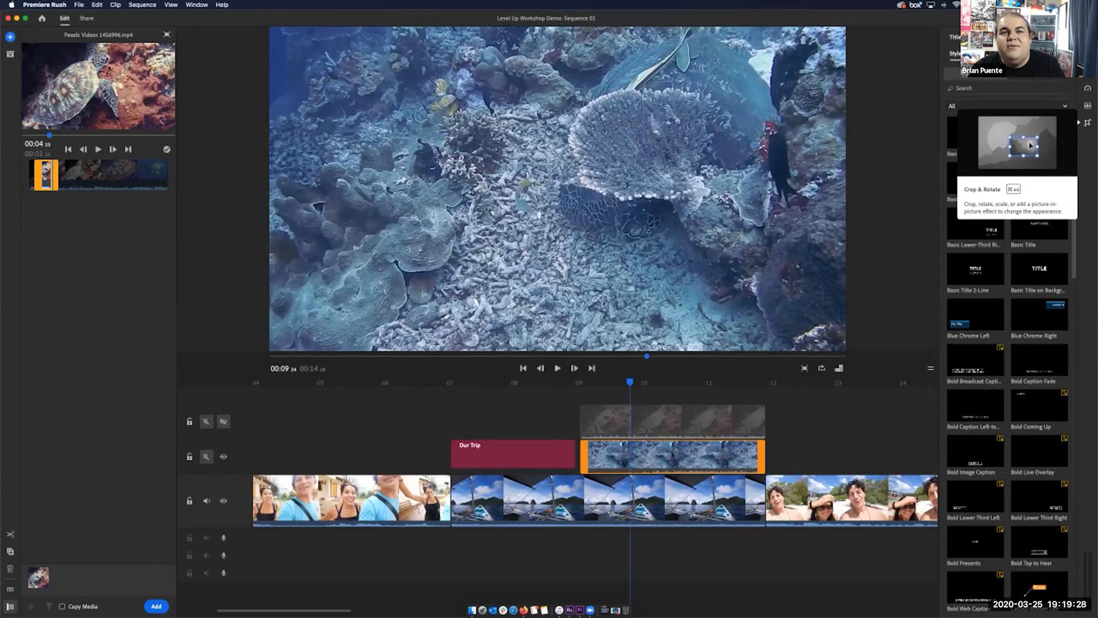
{"action": "left_click", "coordinate": [1086, 122]}
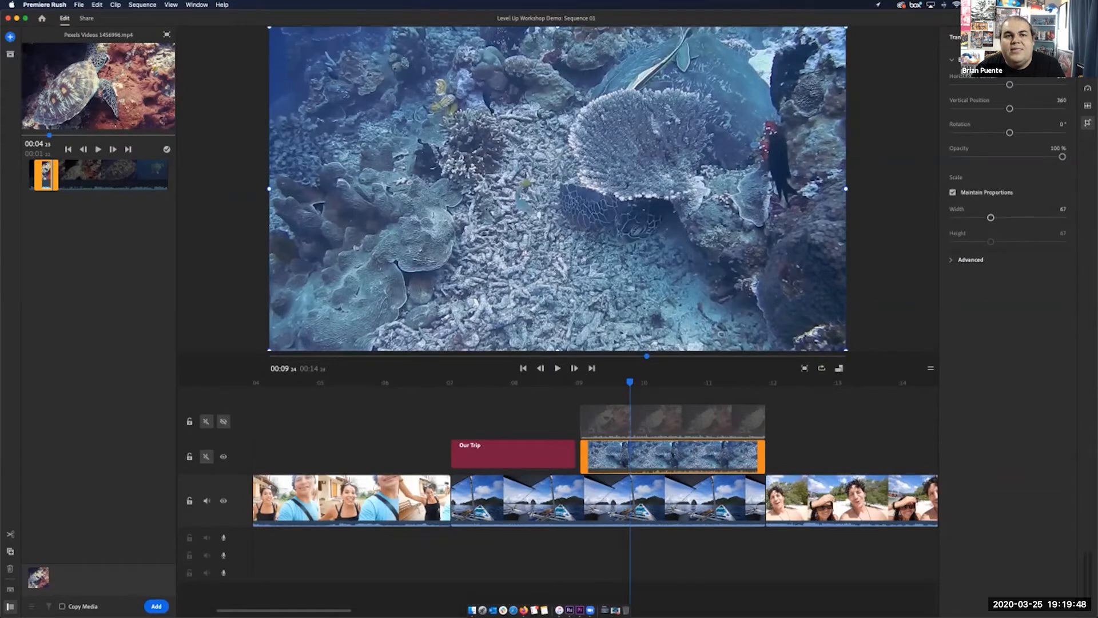
{"action": "left_click_drag", "start_coordinate": [991, 217], "coordinate": [975, 217]}
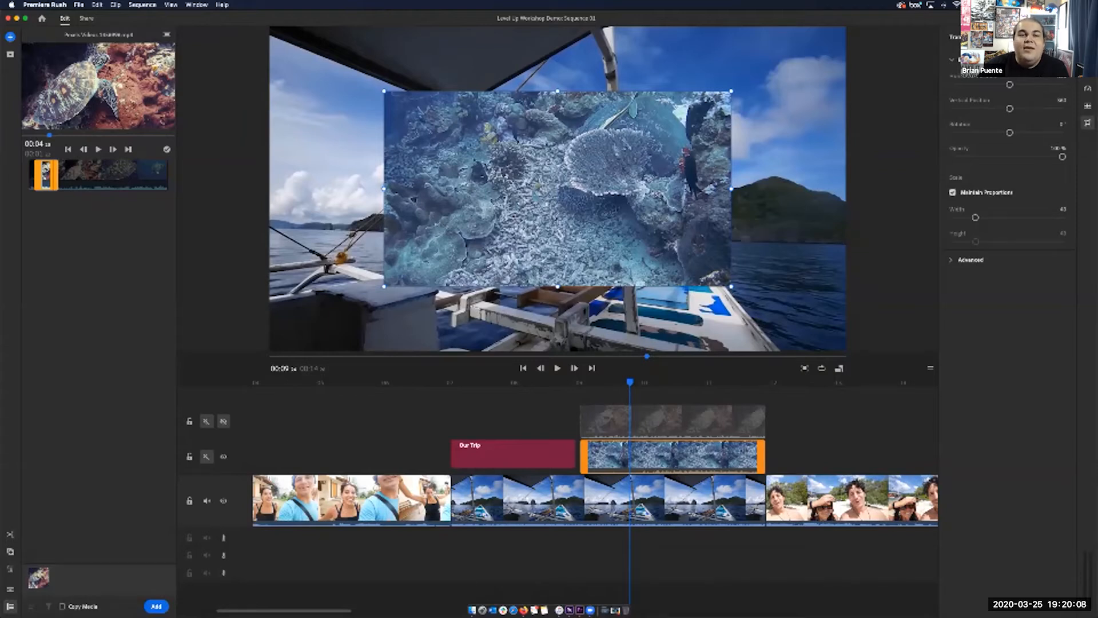
Step: Try stretching the reef clip to width 54 and height 43 without maintained proportions, and undo the changes
{"action": "left_click", "coordinate": [953, 192]}
{"action": "mouse_move", "coordinate": [975, 241]}
{"action": "left_mouse_down"}
{"action": "mouse_move", "coordinate": [1050, 241]}
{"action": "mouse_move", "coordinate": [953, 241]}
{"action": "mouse_move", "coordinate": [990, 218]}
{"action": "mouse_move", "coordinate": [962, 242]}
{"action": "mouse_move", "coordinate": [988, 241]}
{"action": "mouse_move", "coordinate": [959, 242]}
{"action": "mouse_move", "coordinate": [977, 242]}
{"action": "left_mouse_up"}
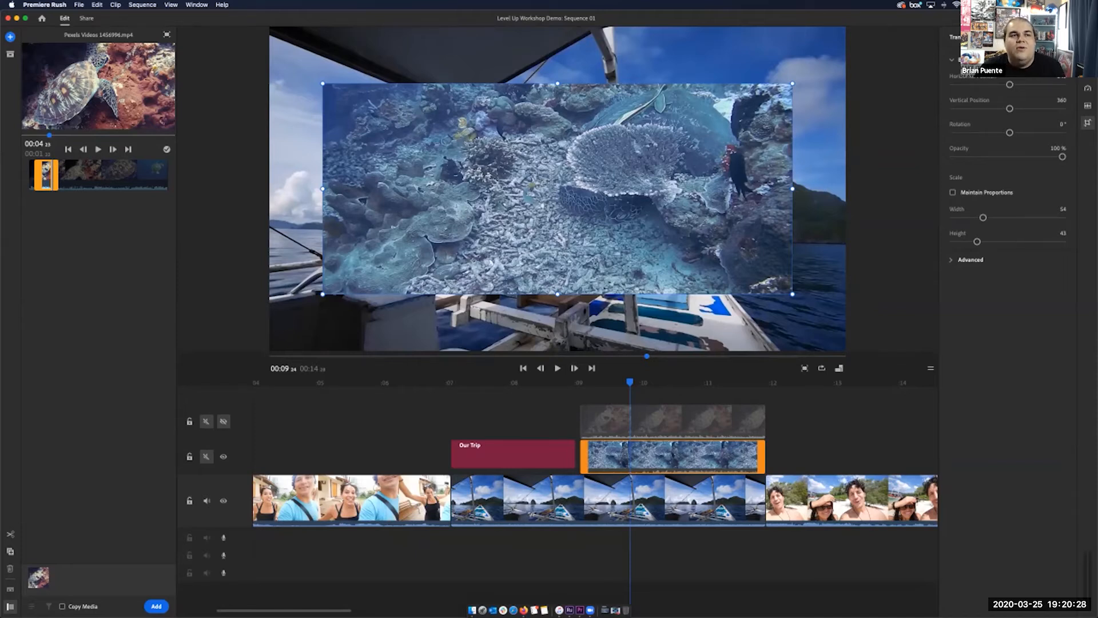
{"action": "key", "text": "super+z"}
{"action": "key", "text": "super+z"}
{"action": "key", "text": "super+z"}
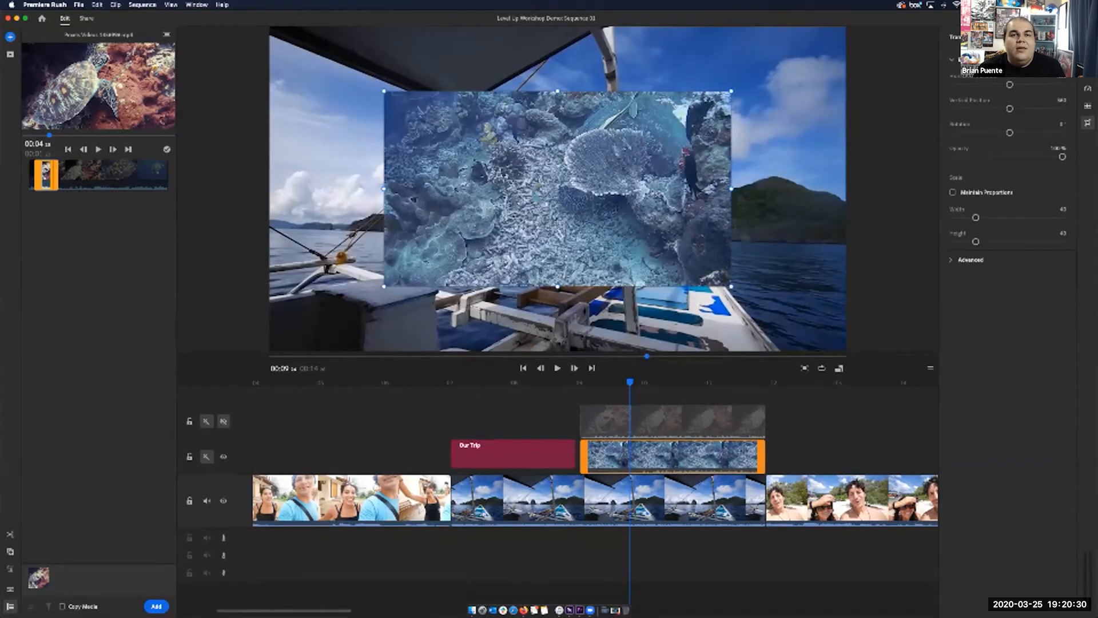
{"action": "key", "text": "super+z"}
Step: Shrink the reef clip to a width of 34 and place it in the video frame's upper-right corner as picture-in-picture
{"action": "left_click_drag", "start_coordinate": [732, 286], "coordinate": [705, 271]}
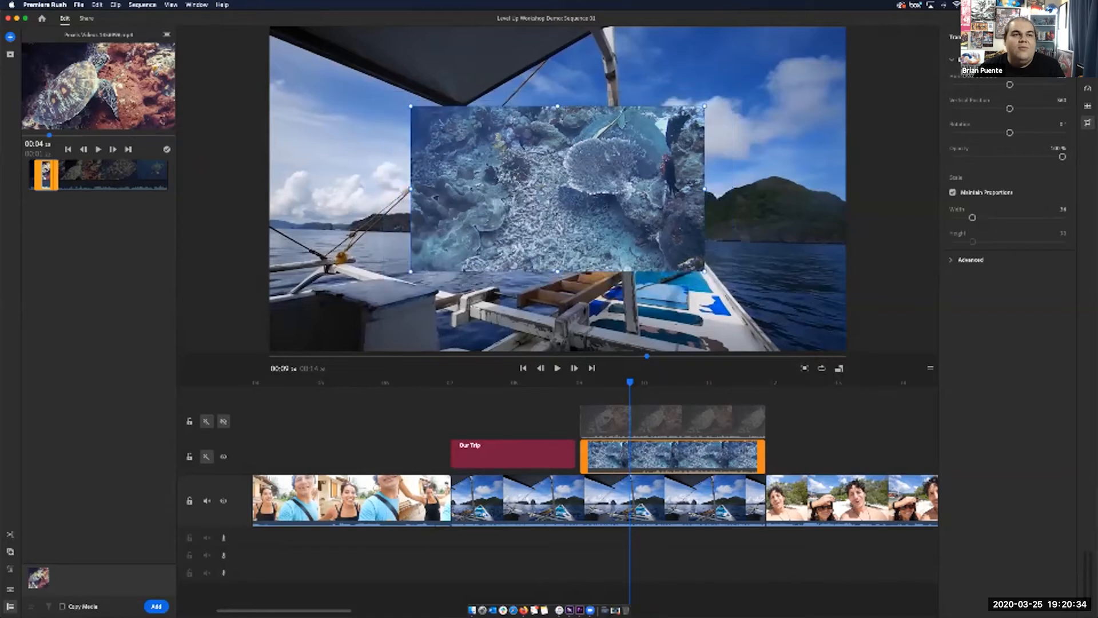
{"action": "left_click_drag", "start_coordinate": [557, 188], "coordinate": [697, 112]}
{"action": "mouse_move", "coordinate": [630, 381]}
{"action": "left_mouse_down"}
{"action": "mouse_move", "coordinate": [563, 381]}
{"action": "mouse_move", "coordinate": [638, 381]}
{"action": "left_mouse_up"}
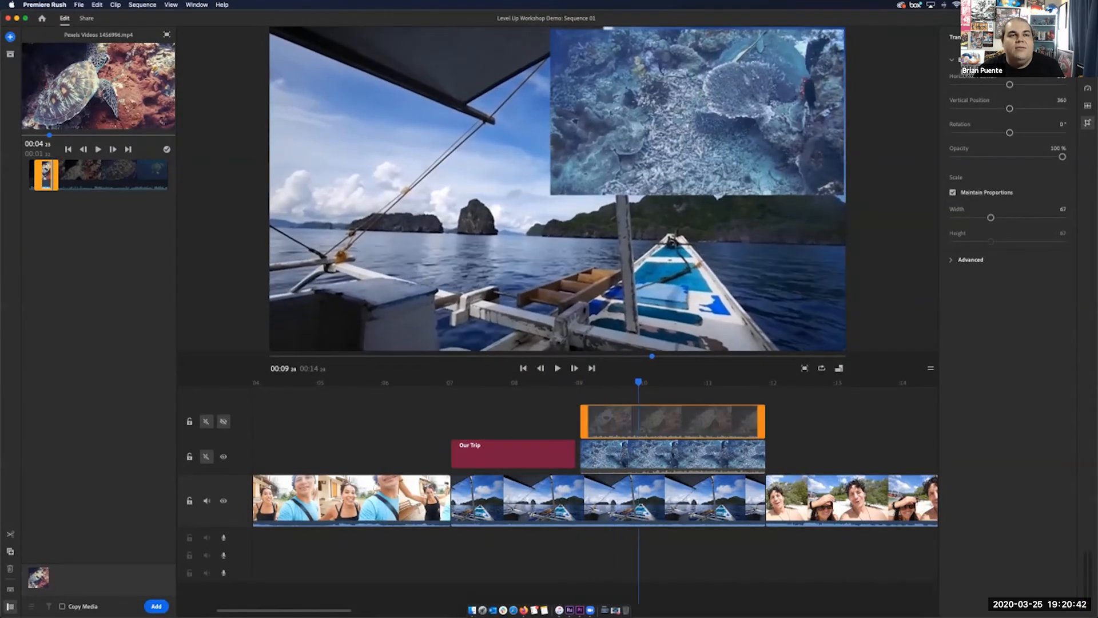
{"action": "left_click_drag", "start_coordinate": [697, 112], "coordinate": [656, 113]}
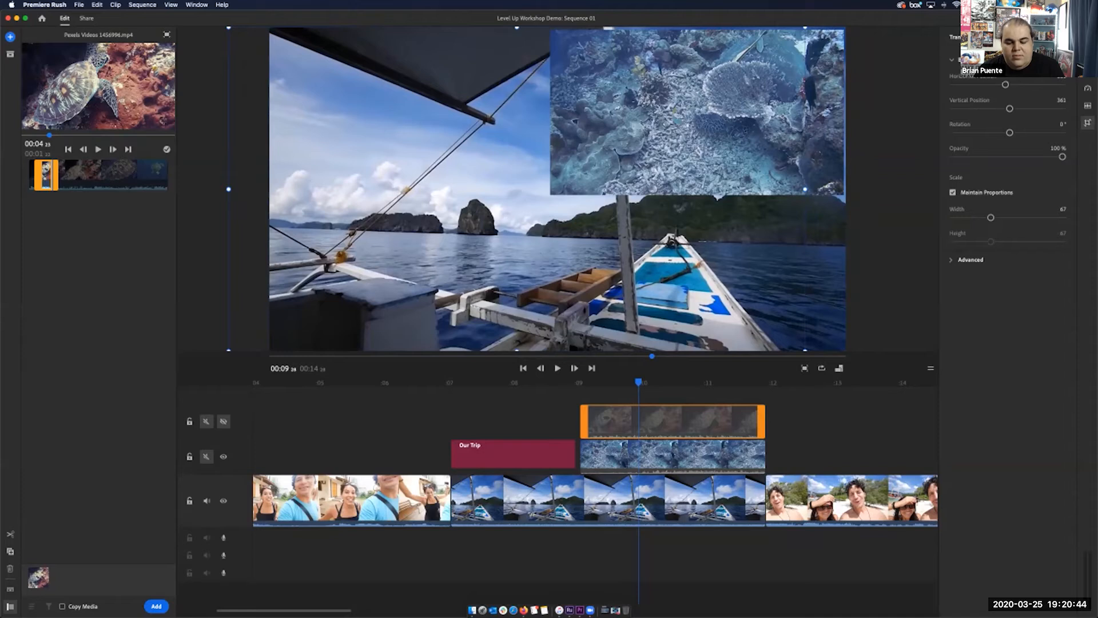
{"action": "key", "text": "super+z"}
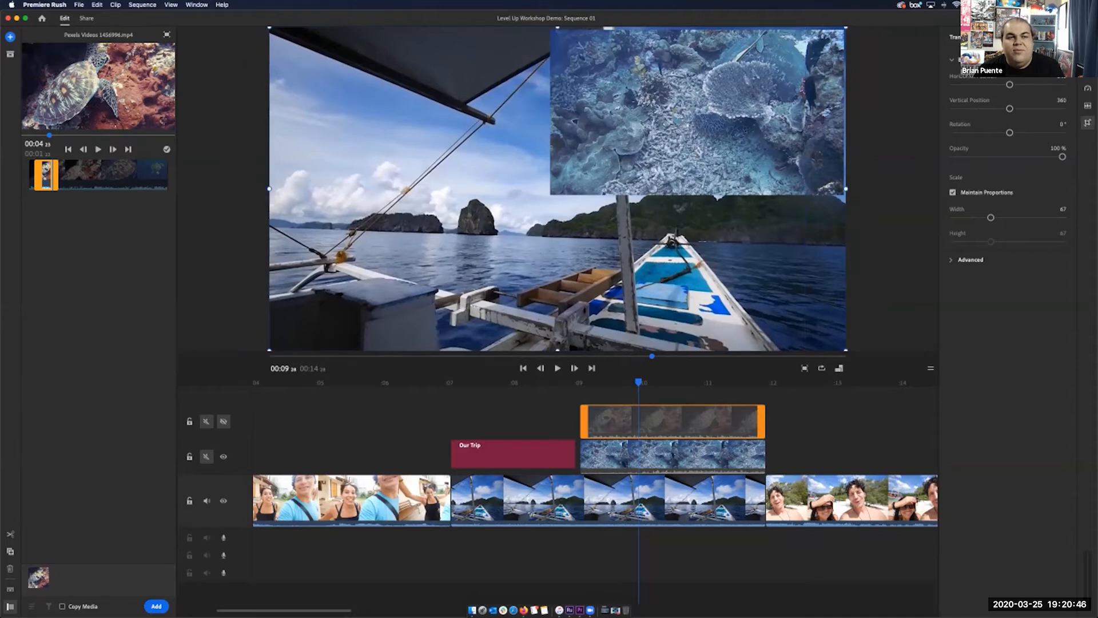
{"action": "left_click", "coordinate": [697, 457]}
{"action": "left_click_drag", "start_coordinate": [696, 113], "coordinate": [699, 112]}
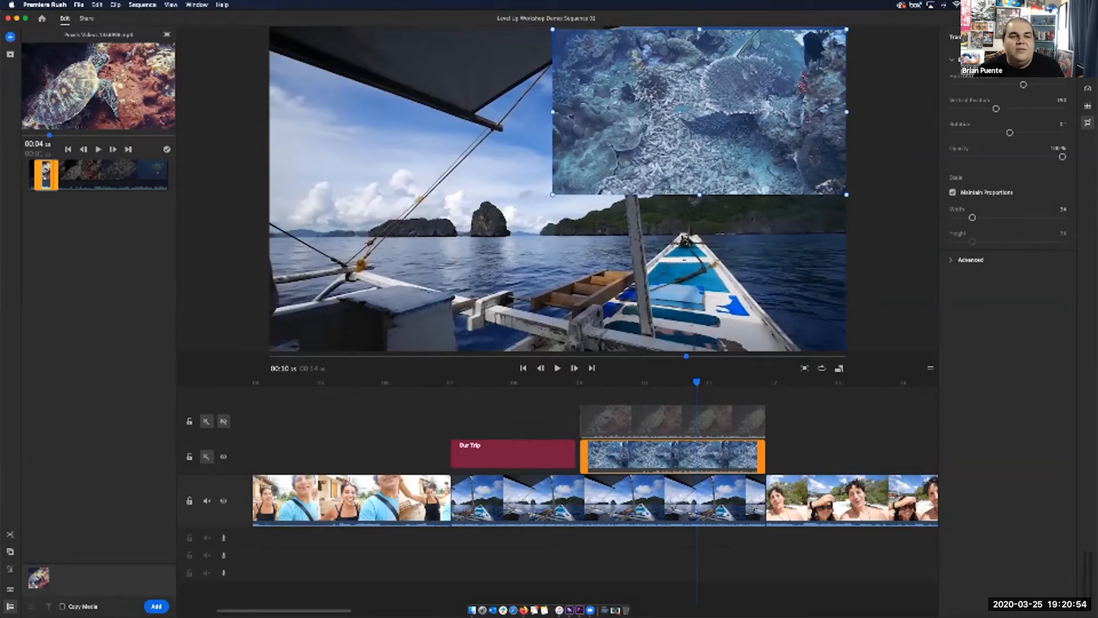
Step: Select the hidden turtle clip and the reef clip in turn to compare their selection handles and transform settings
{"action": "left_click", "coordinate": [649, 422]}
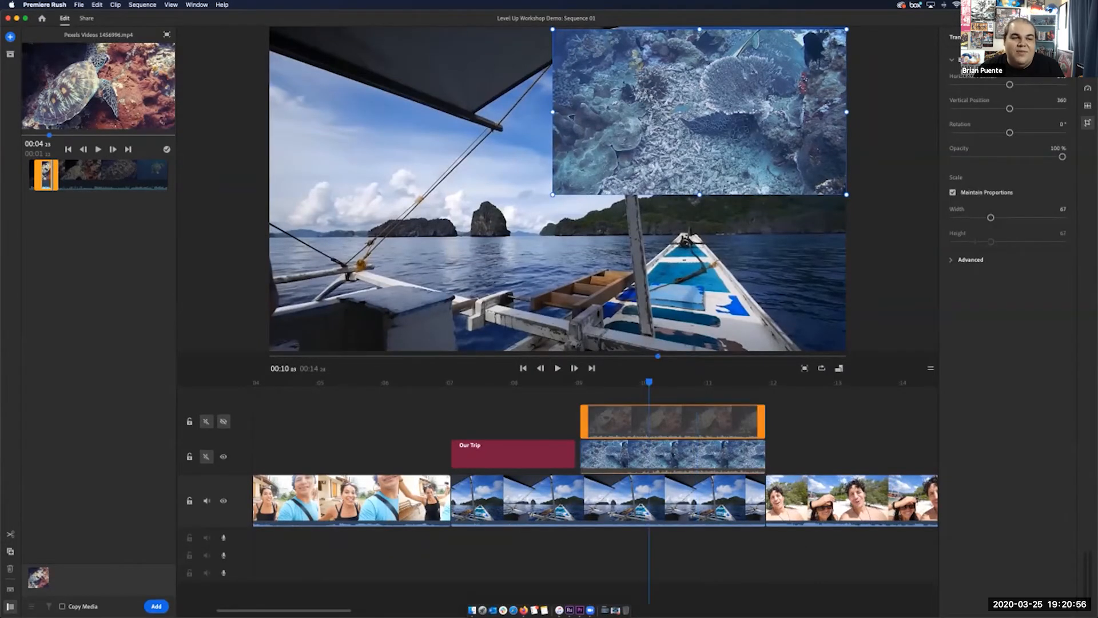
{"action": "left_click", "coordinate": [640, 456]}
{"action": "left_click", "coordinate": [663, 422]}
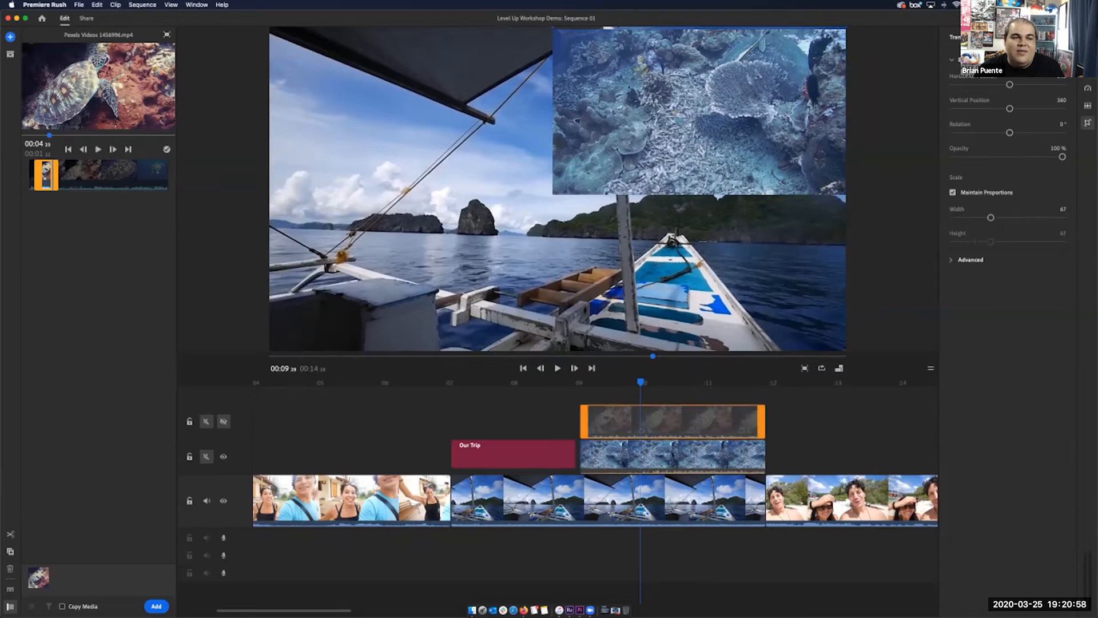
{"action": "left_click", "coordinate": [663, 456]}
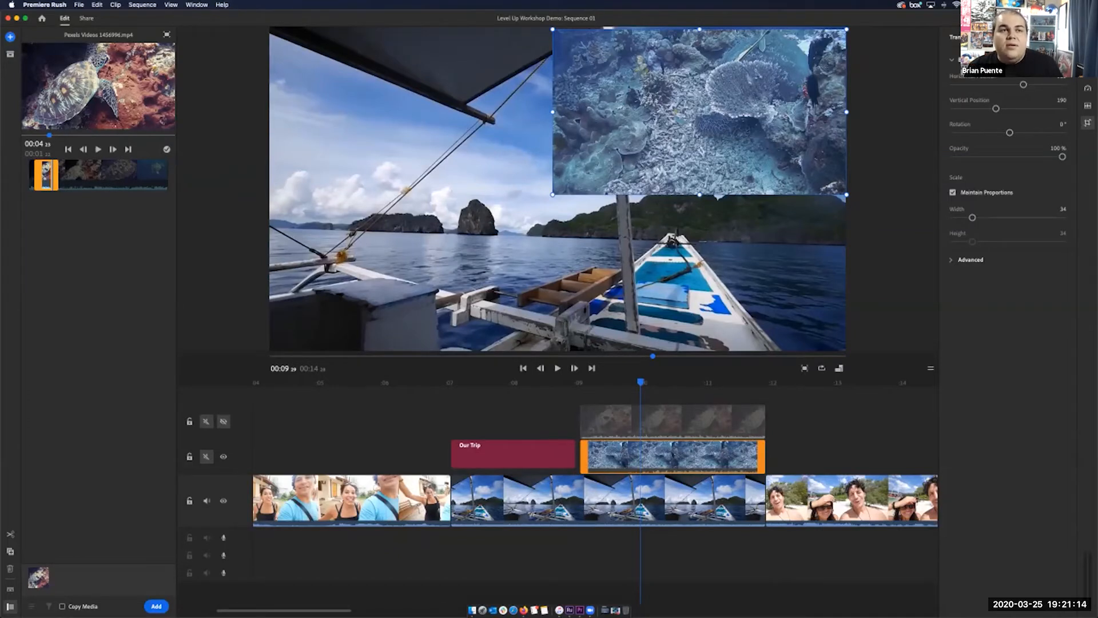
Step: Undo the reef clip's repositioning and scaling until it fills the whole frame again
{"action": "key", "text": "super+z"}
{"action": "key", "text": "super+z"}
{"action": "key", "text": "super+z"}
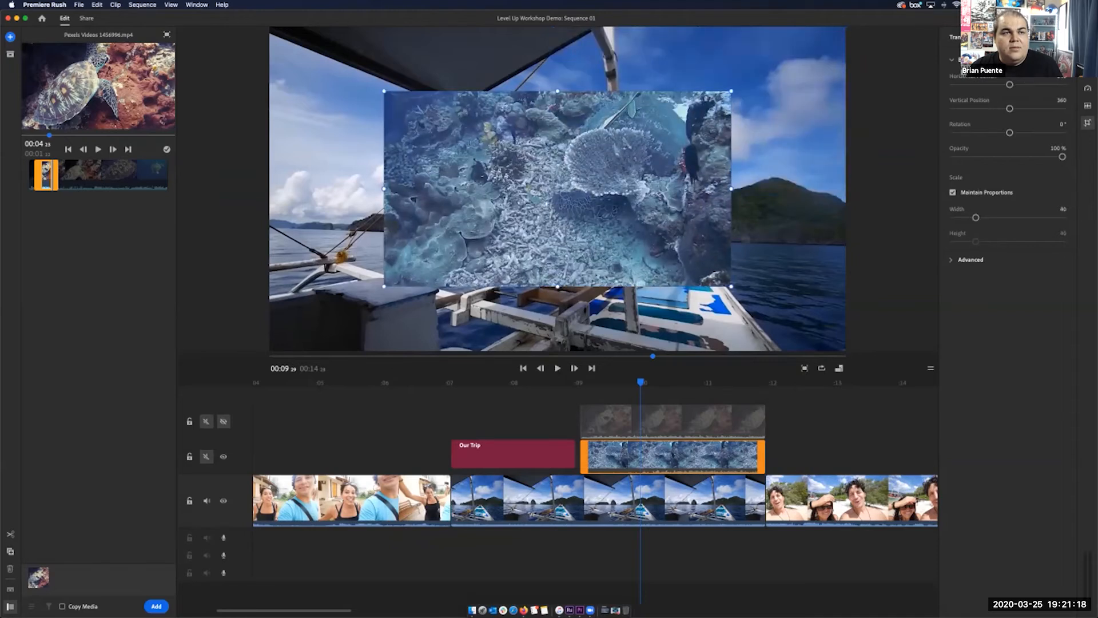
{"action": "key", "text": "super+z"}
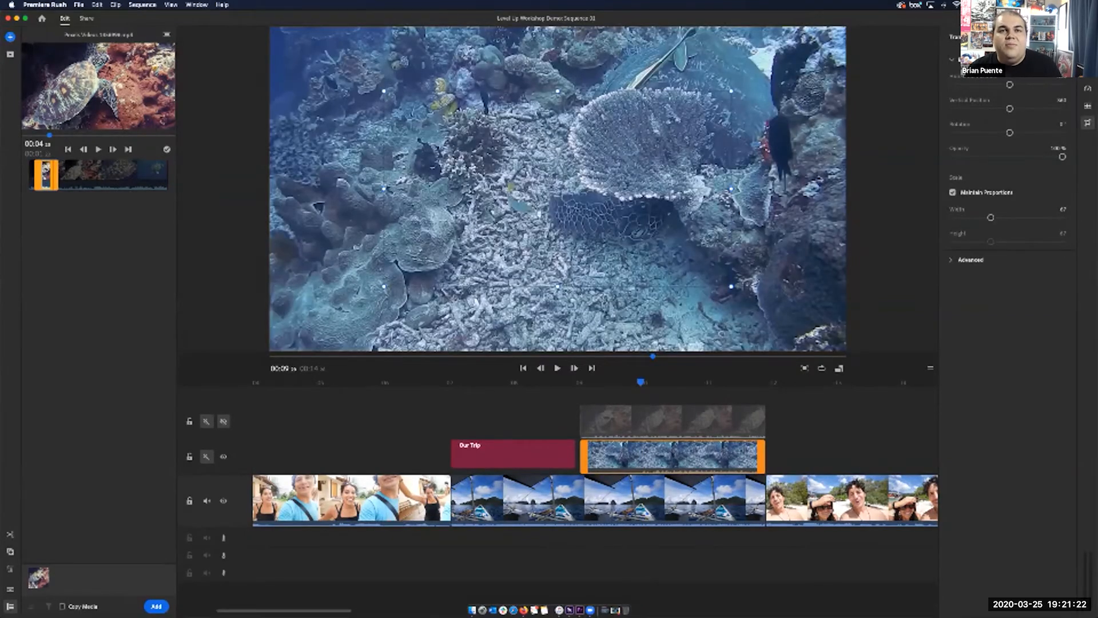
Step: Lower the reef clip's opacity to about half and play the sequence from the Our Trip title through the blend
{"action": "left_click_drag", "start_coordinate": [1062, 157], "coordinate": [1007, 157]}
{"action": "left_click_drag", "start_coordinate": [640, 382], "coordinate": [559, 382]}
{"action": "key", "text": "space"}
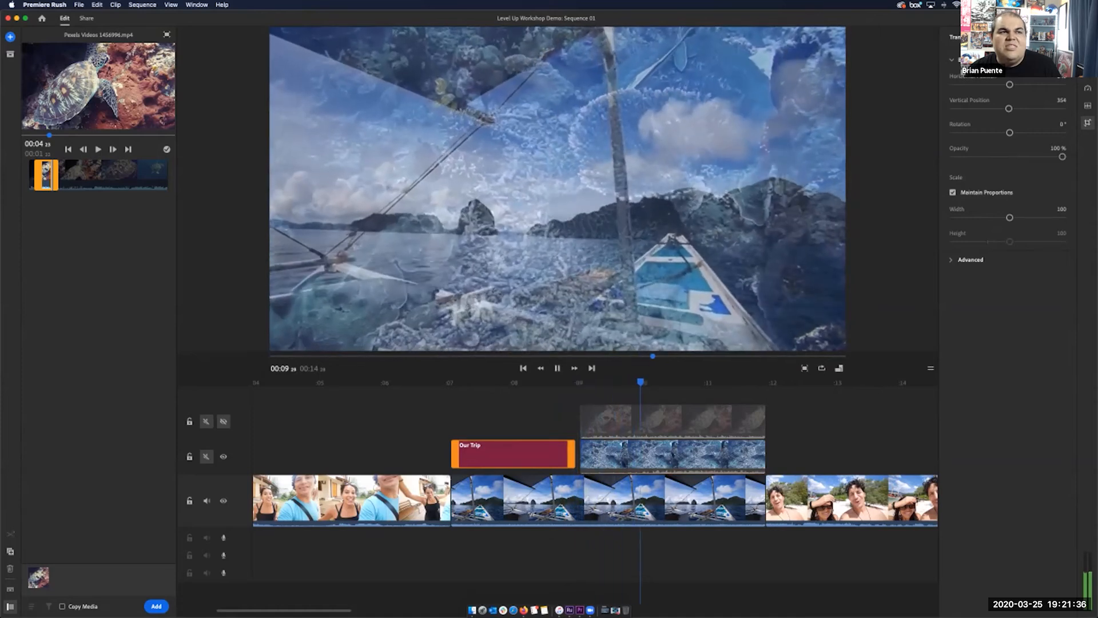
{"action": "key", "text": "space"}
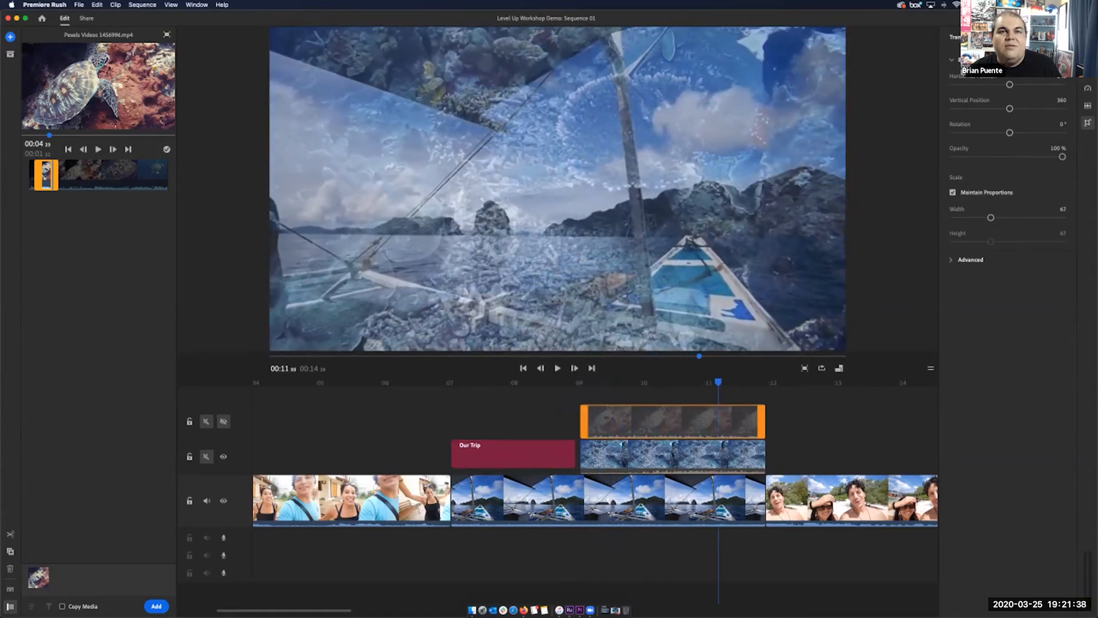
Step: Set the reef clip's opacity back to 100%
{"action": "left_click_drag", "start_coordinate": [1009, 132], "coordinate": [1010, 132]}
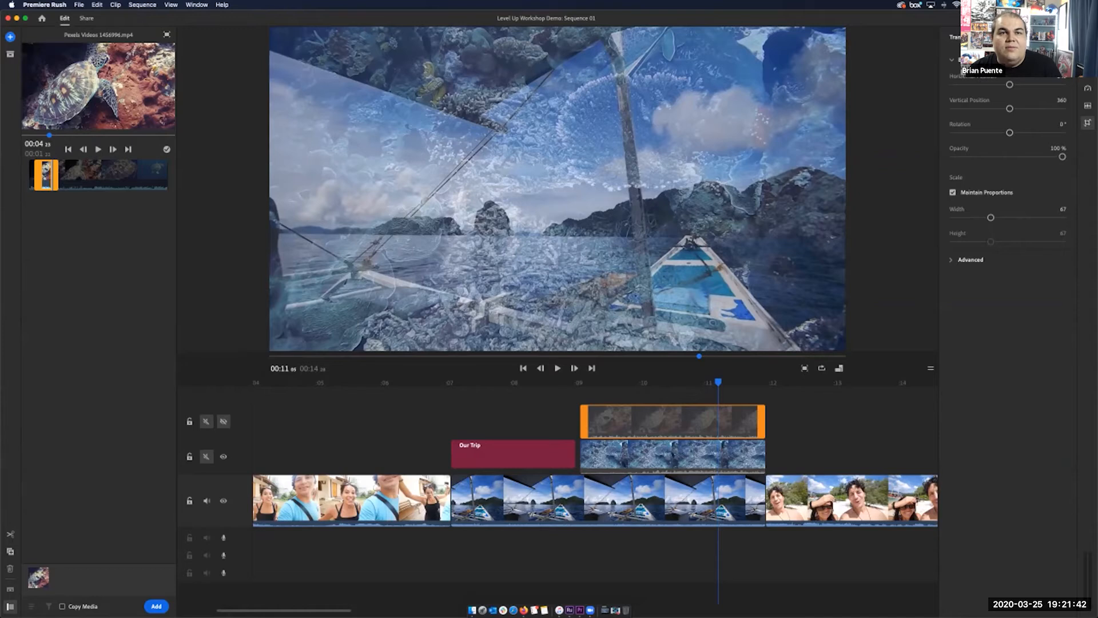
{"action": "left_click", "coordinate": [669, 456]}
{"action": "left_click_drag", "start_coordinate": [1008, 157], "coordinate": [1063, 157]}
Step: Rotate the reef clip to 15° and set its rotation back to 0°
{"action": "mouse_move", "coordinate": [1010, 132]}
{"action": "left_mouse_down"}
{"action": "mouse_move", "coordinate": [1062, 132]}
{"action": "mouse_move", "coordinate": [953, 133]}
{"action": "mouse_move", "coordinate": [1007, 132]}
{"action": "left_mouse_up"}
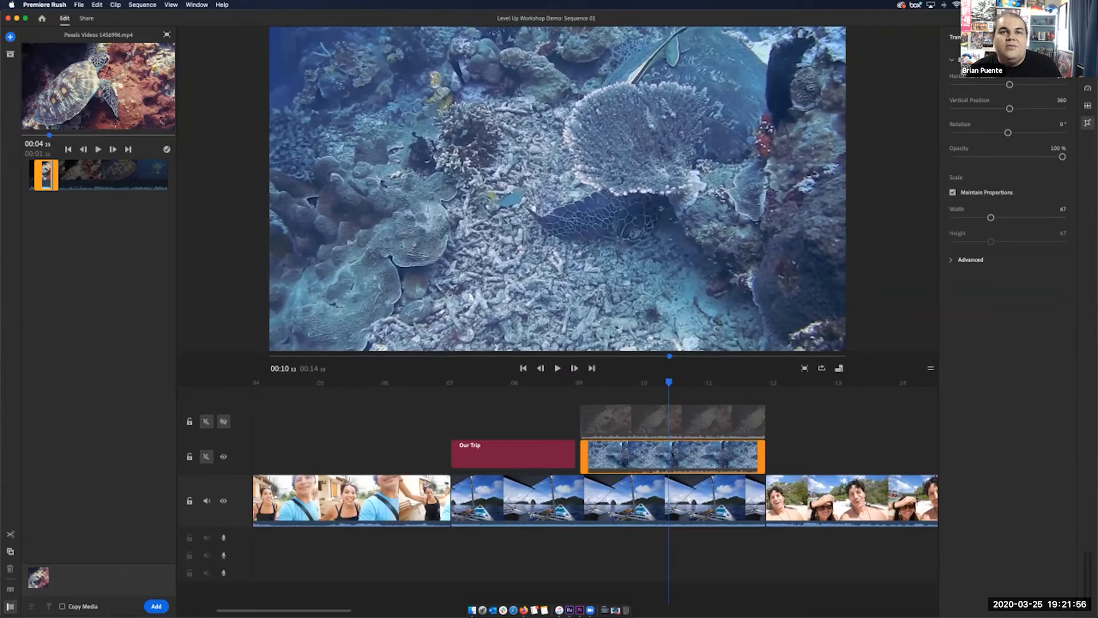
{"action": "left_click", "coordinate": [1062, 124]}
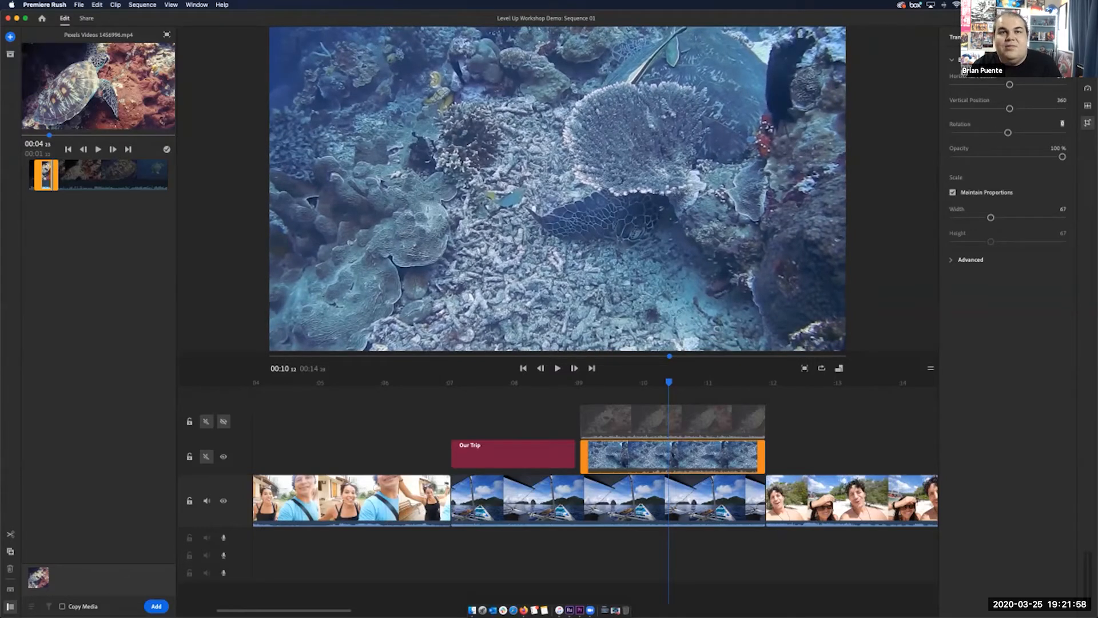
{"action": "key", "text": "Return"}
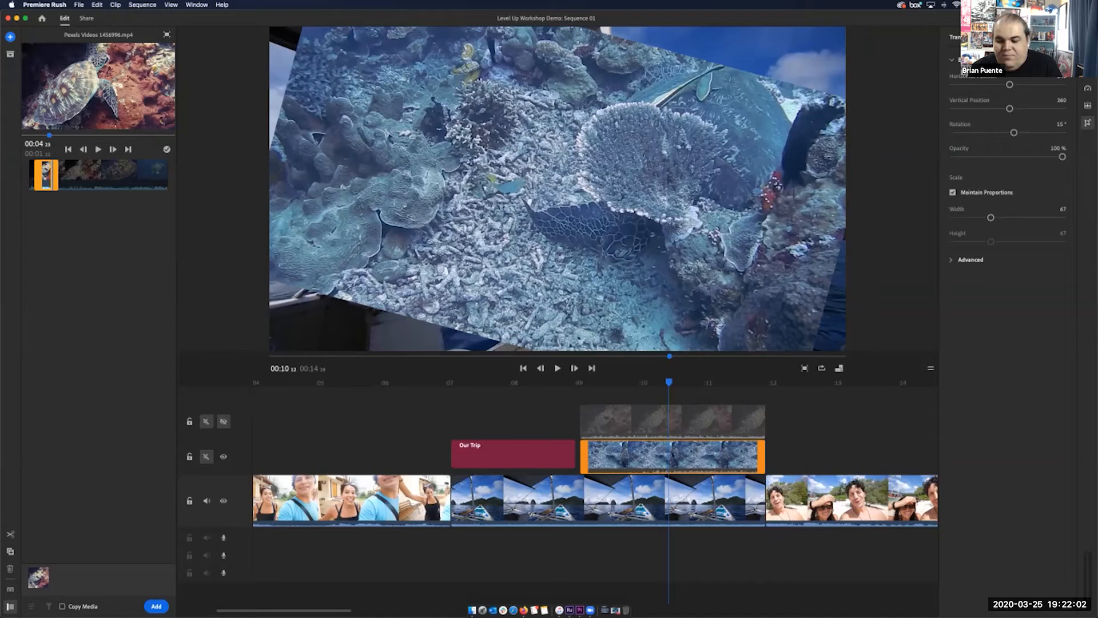
{"action": "type", "text": "0"}
{"action": "key", "text": "Return"}
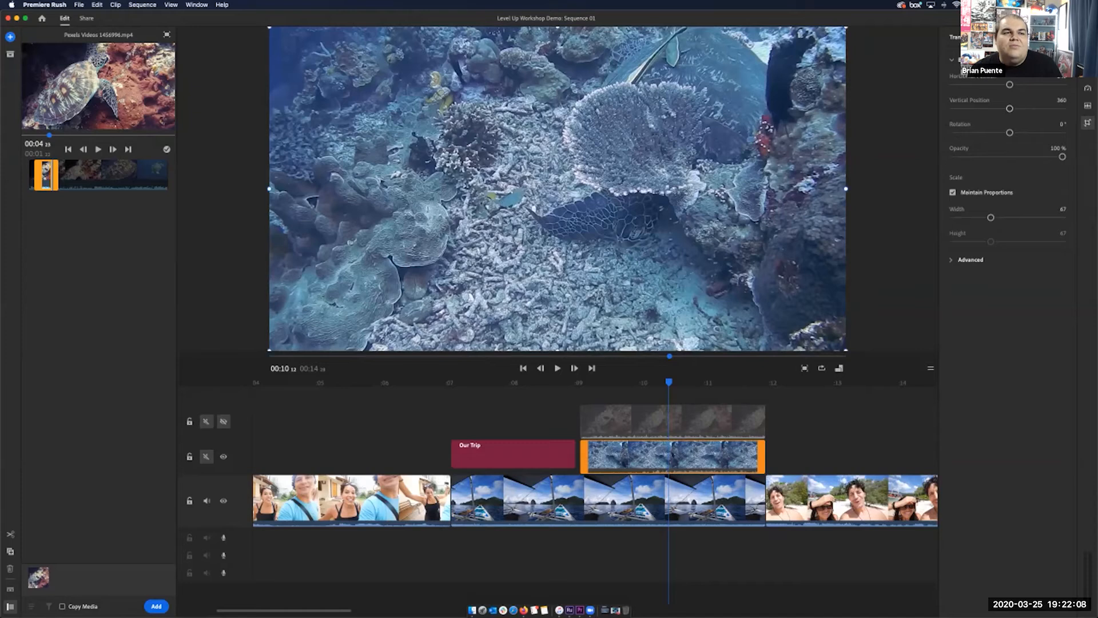
Step: Try raising the reef clip in the frame to vertical positions of about 321 and 139, undoing each move
{"action": "left_click_drag", "start_coordinate": [557, 189], "coordinate": [559, 171]}
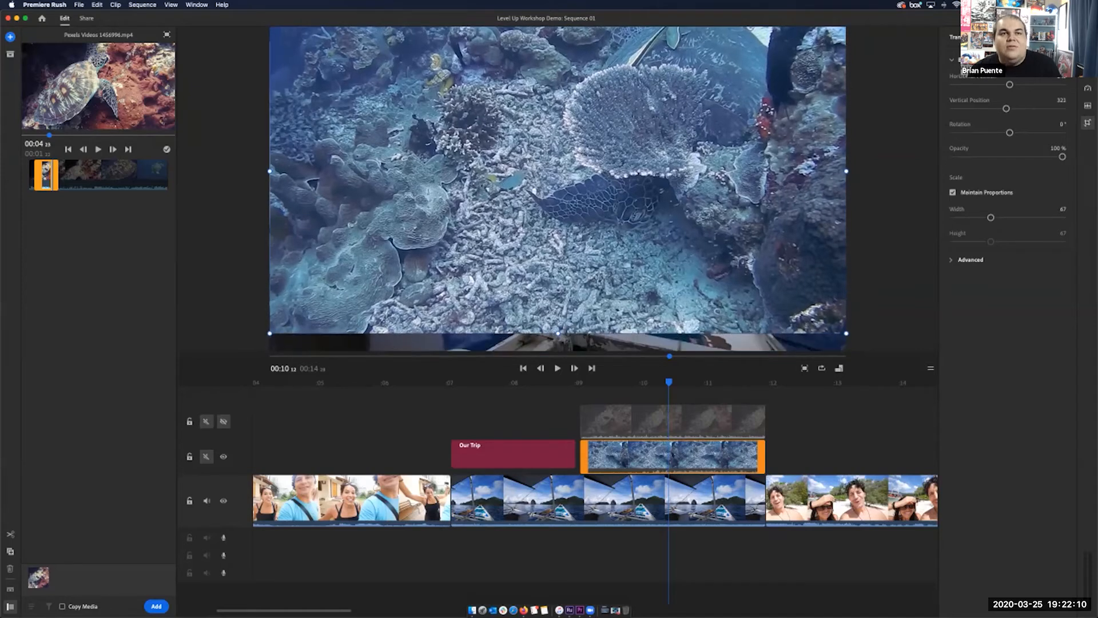
{"action": "key", "text": "super+z"}
{"action": "mouse_move", "coordinate": [1010, 108]}
{"action": "left_mouse_down"}
{"action": "mouse_move", "coordinate": [985, 108]}
{"action": "mouse_move", "coordinate": [1055, 109]}
{"action": "mouse_move", "coordinate": [964, 108]}
{"action": "mouse_move", "coordinate": [991, 109]}
{"action": "left_mouse_up"}
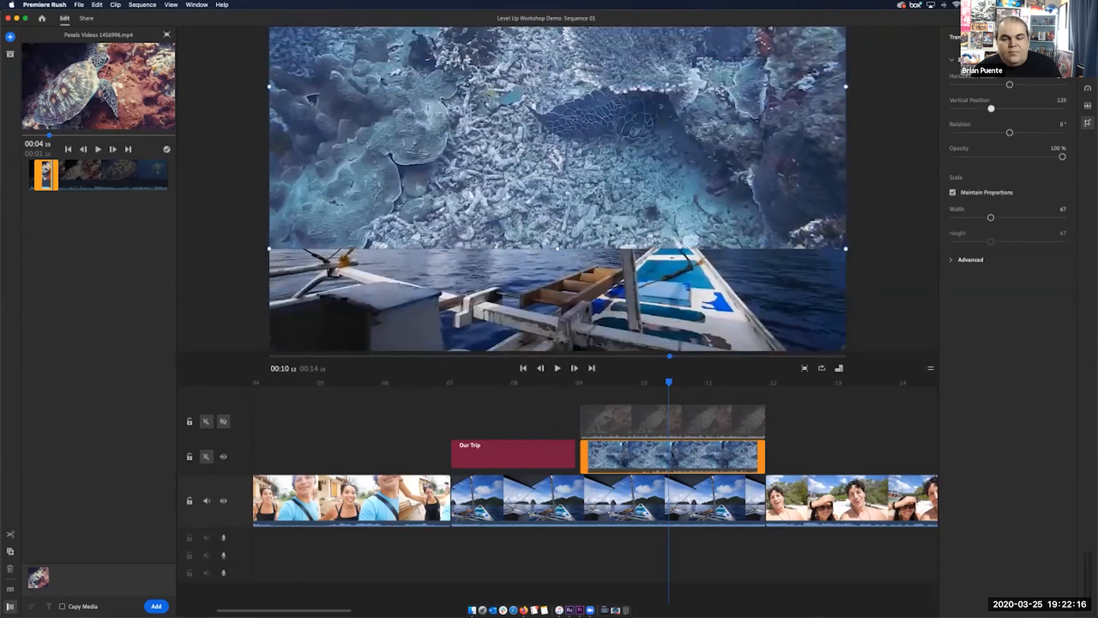
{"action": "key", "text": "super+z"}
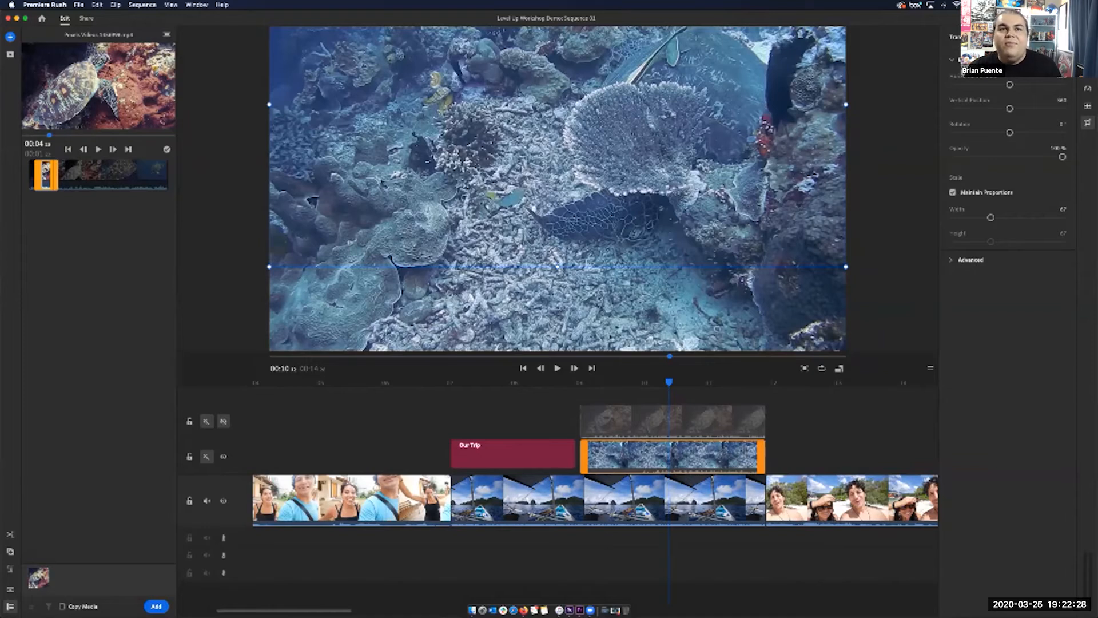
Step: Expand the advanced transform settings to show the crop and edge feather controls for the reef clip
{"action": "left_click", "coordinate": [952, 59]}
{"action": "left_click", "coordinate": [952, 59]}
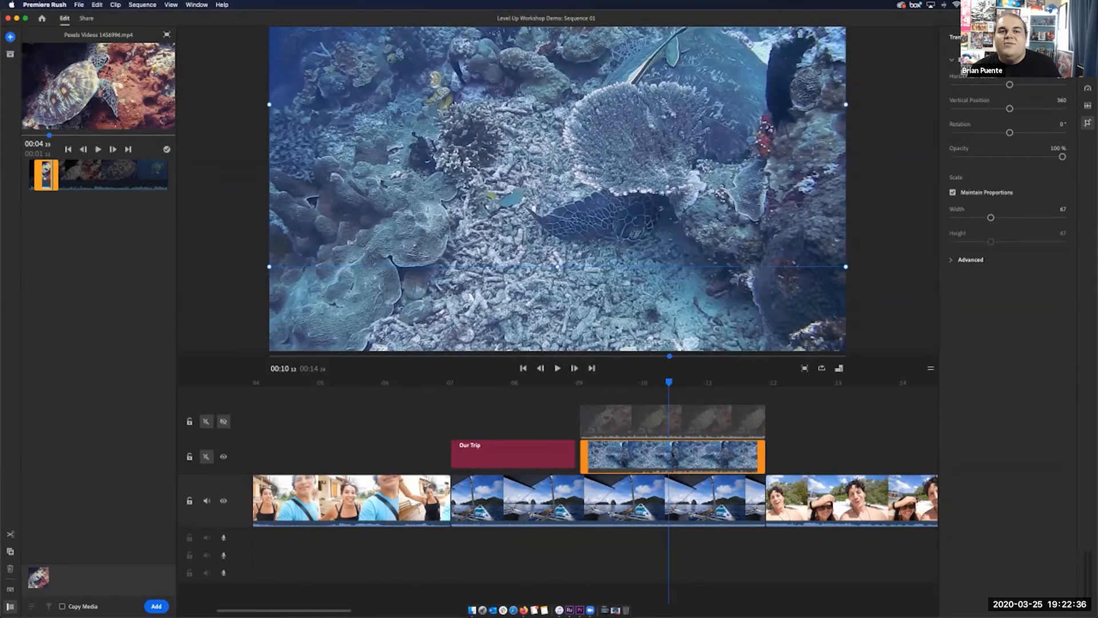
{"action": "left_click", "coordinate": [952, 260]}
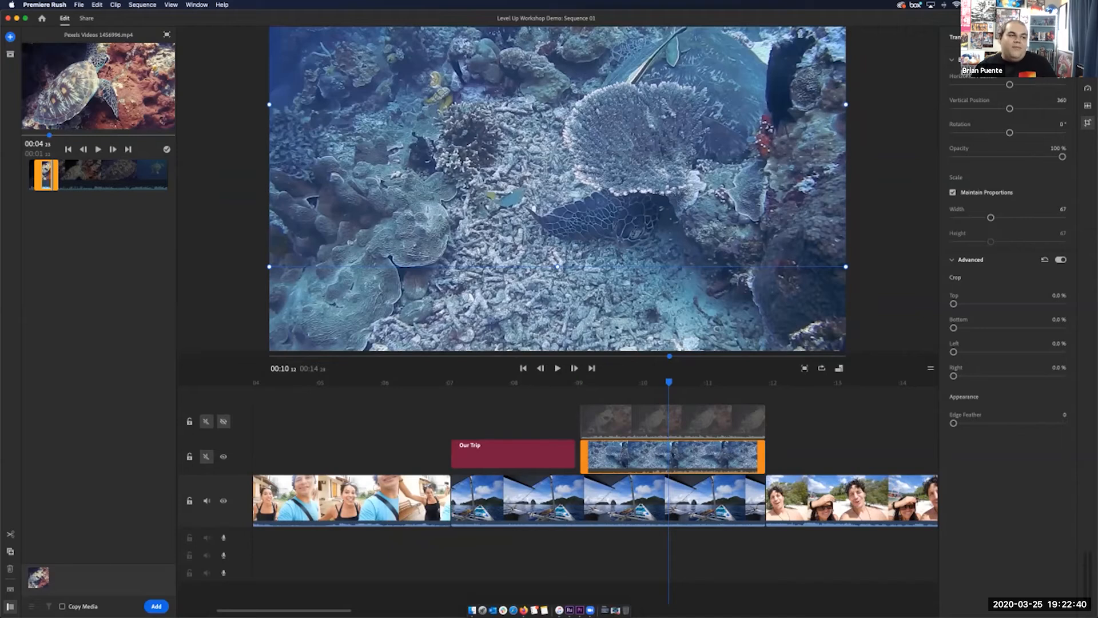
Step: Unhide the top video track and select the turtle clip, placing the playhead within it at about 10 seconds 29 frames
{"action": "left_click", "coordinate": [223, 421]}
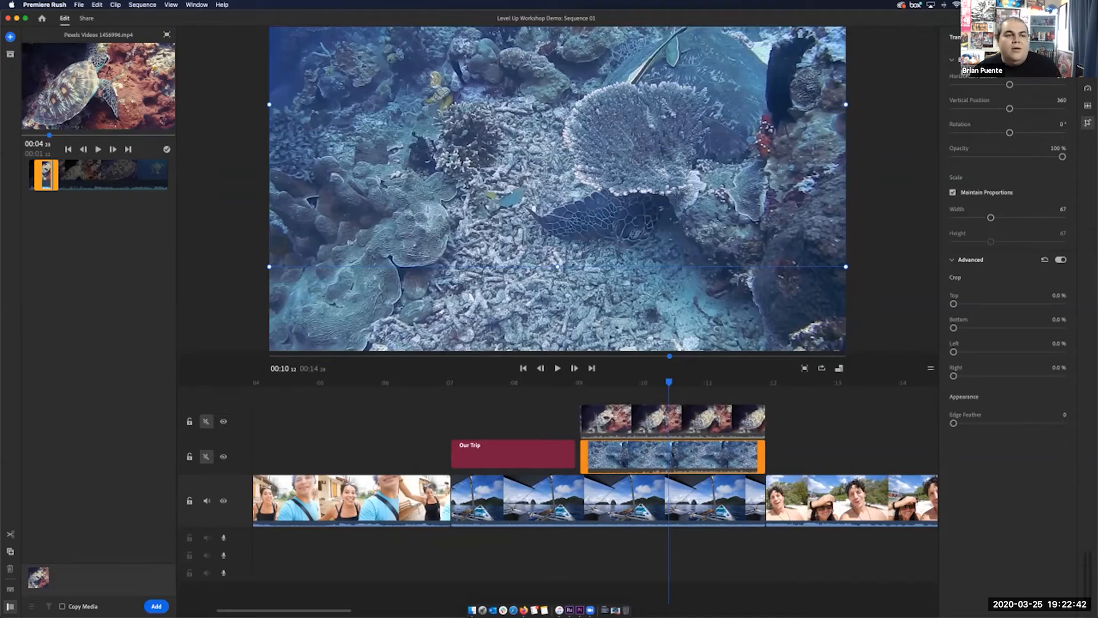
{"action": "left_click", "coordinate": [639, 422]}
{"action": "left_click_drag", "start_coordinate": [639, 382], "coordinate": [718, 382]}
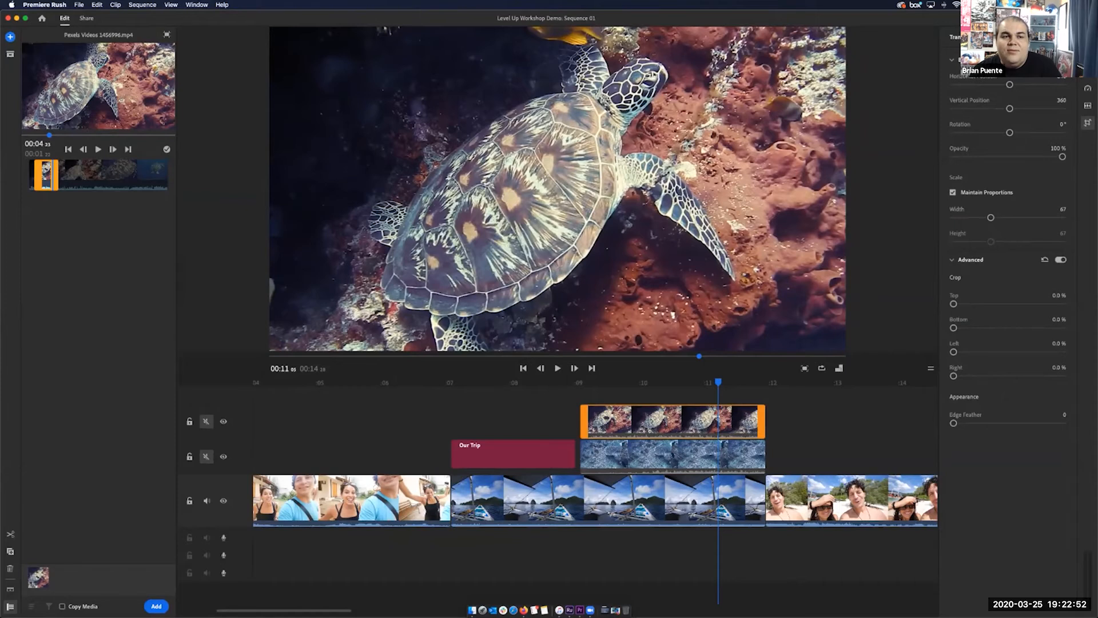
{"action": "left_click_drag", "start_coordinate": [718, 382], "coordinate": [705, 382]}
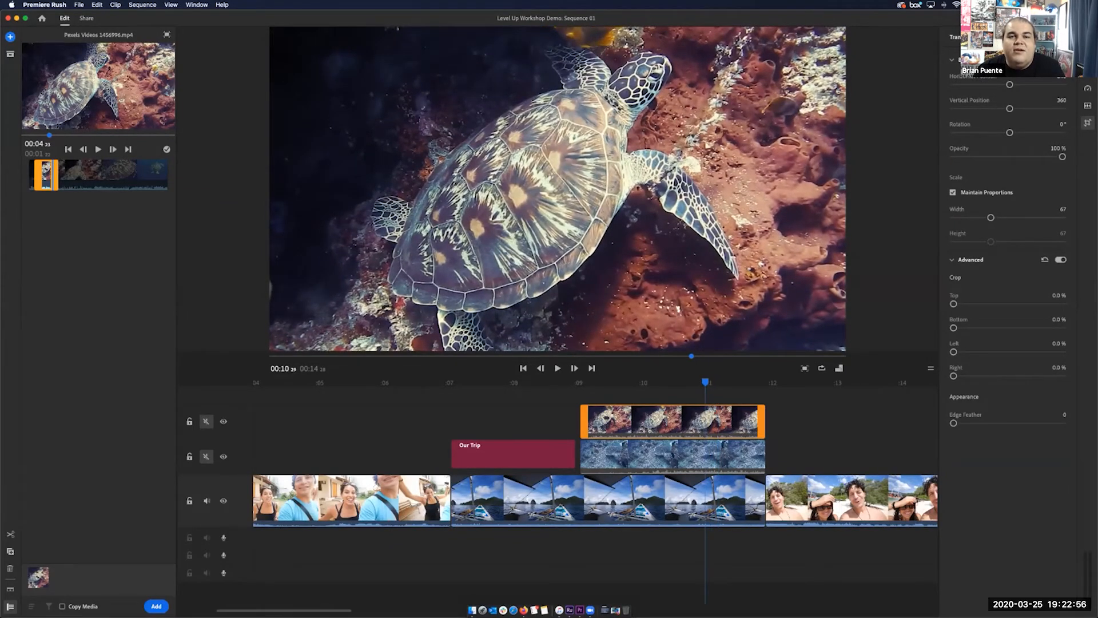
Step: Crop the bottom of the turtle clip by 66.6%
{"action": "mouse_move", "coordinate": [953, 376]}
{"action": "left_mouse_down"}
{"action": "mouse_move", "coordinate": [1004, 376]}
{"action": "mouse_move", "coordinate": [953, 376]}
{"action": "left_mouse_up"}
{"action": "left_click_drag", "start_coordinate": [954, 328], "coordinate": [1022, 328]}
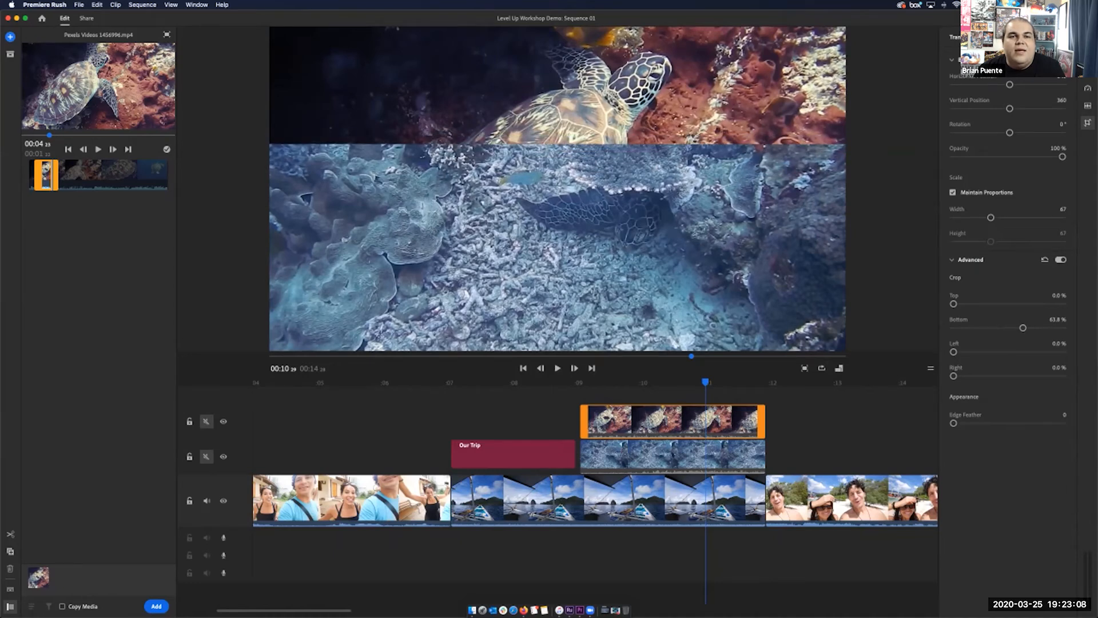
{"action": "left_click", "coordinate": [720, 455]}
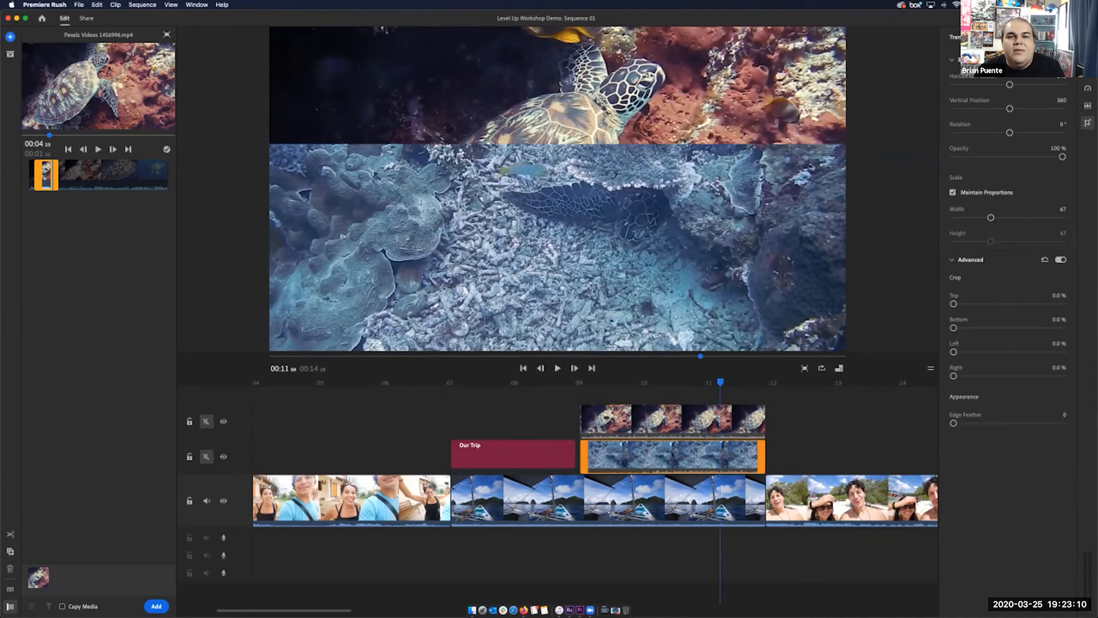
{"action": "left_click", "coordinate": [726, 422]}
{"action": "mouse_move", "coordinate": [1024, 328]}
{"action": "left_mouse_down"}
{"action": "mouse_move", "coordinate": [1003, 328]}
{"action": "mouse_move", "coordinate": [1026, 328]}
{"action": "left_mouse_up"}
{"action": "type", "text": "66.6"}
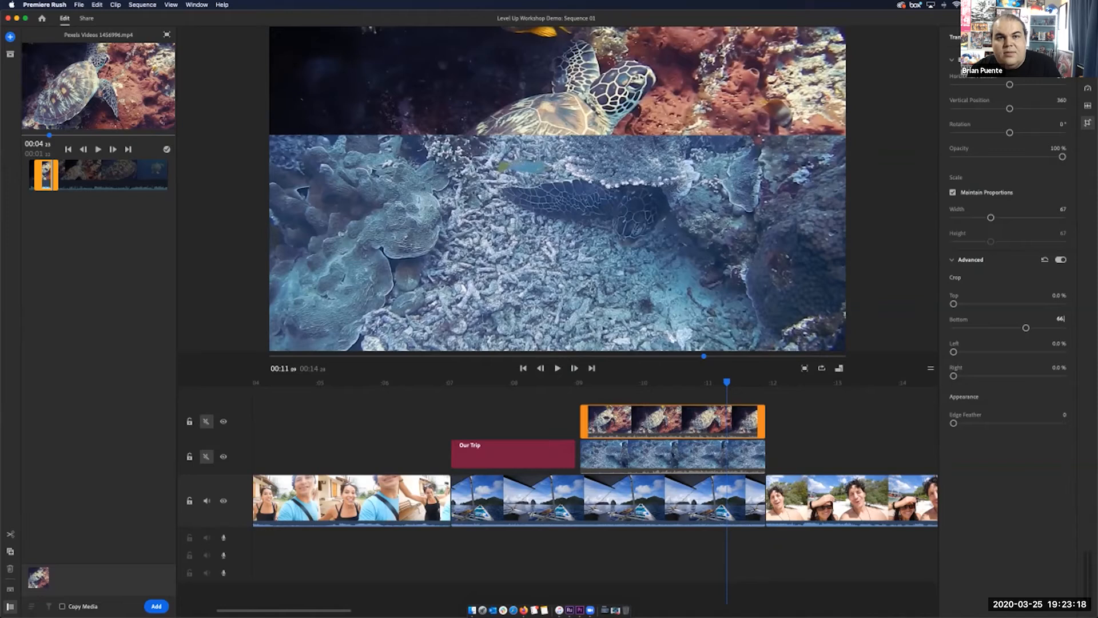
{"action": "key", "text": "Return"}
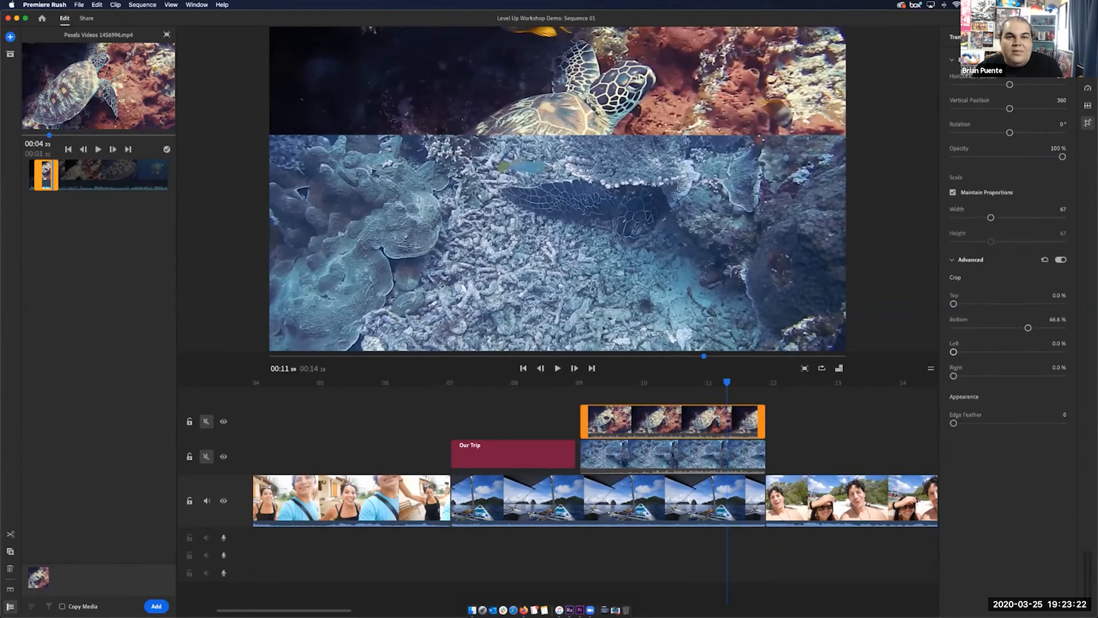
Step: Crop the bottom of the reef clip by 33.3%
{"action": "left_click", "coordinate": [740, 456]}
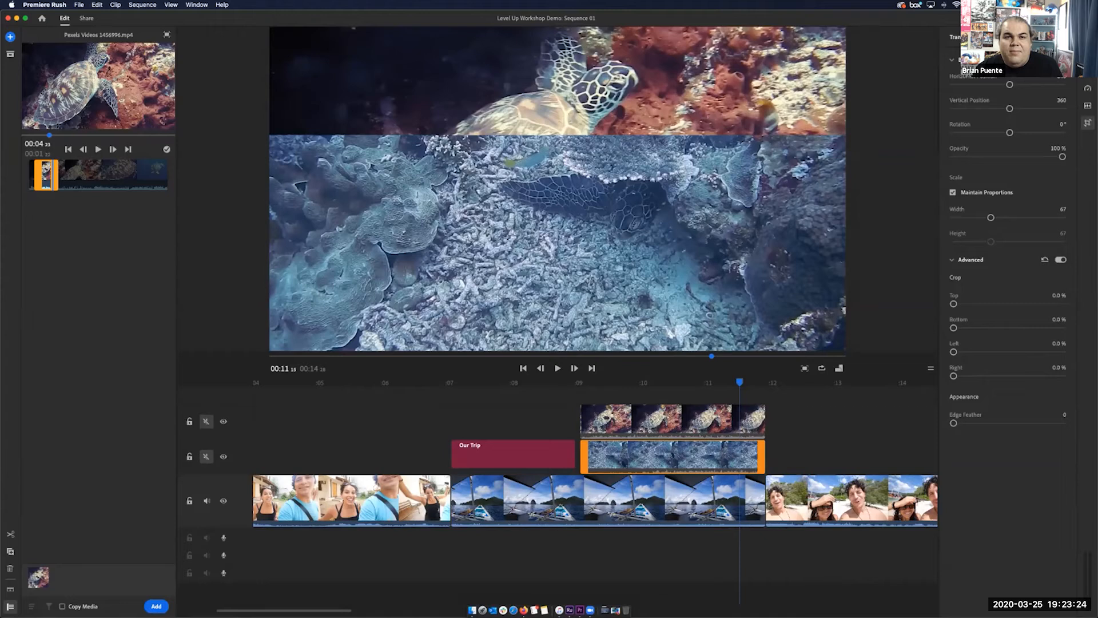
{"action": "left_click", "coordinate": [1060, 319]}
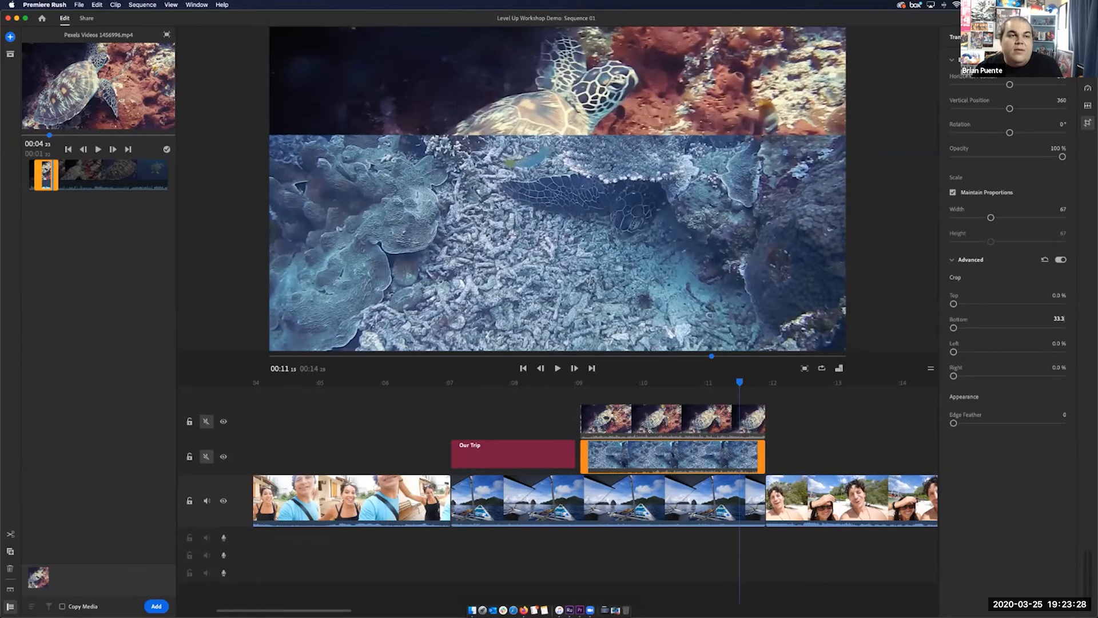
{"action": "type", "text": "33.3"}
{"action": "key", "text": "Return"}
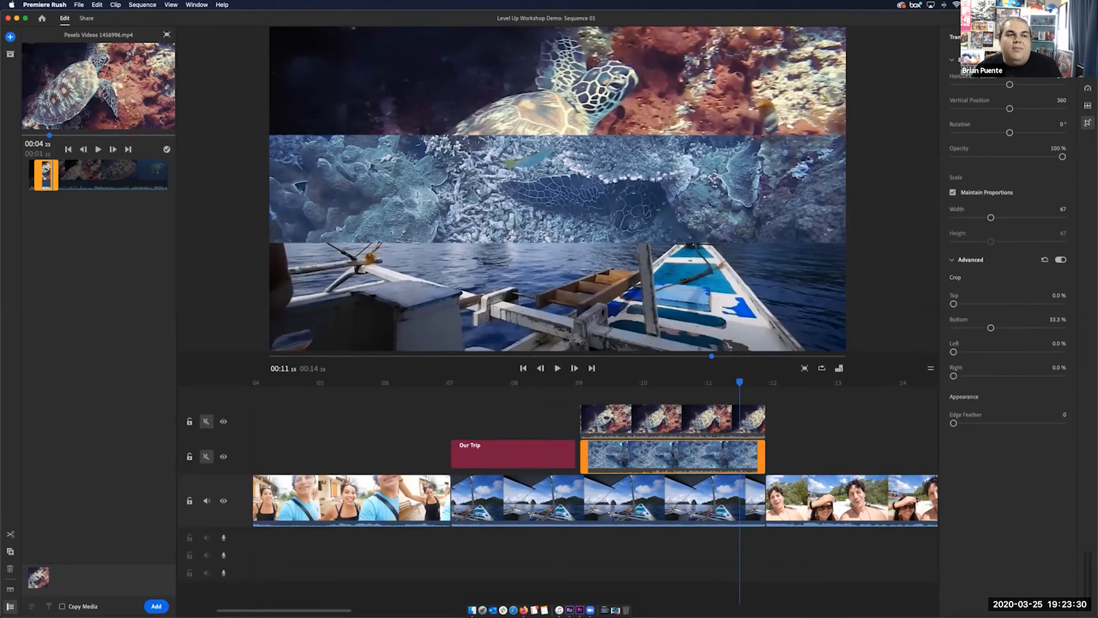
Step: Play back the three-band split screen from the start of the overlay clips and scrub back through it
{"action": "left_click_drag", "start_coordinate": [740, 382], "coordinate": [579, 382]}
{"action": "key", "text": "space"}
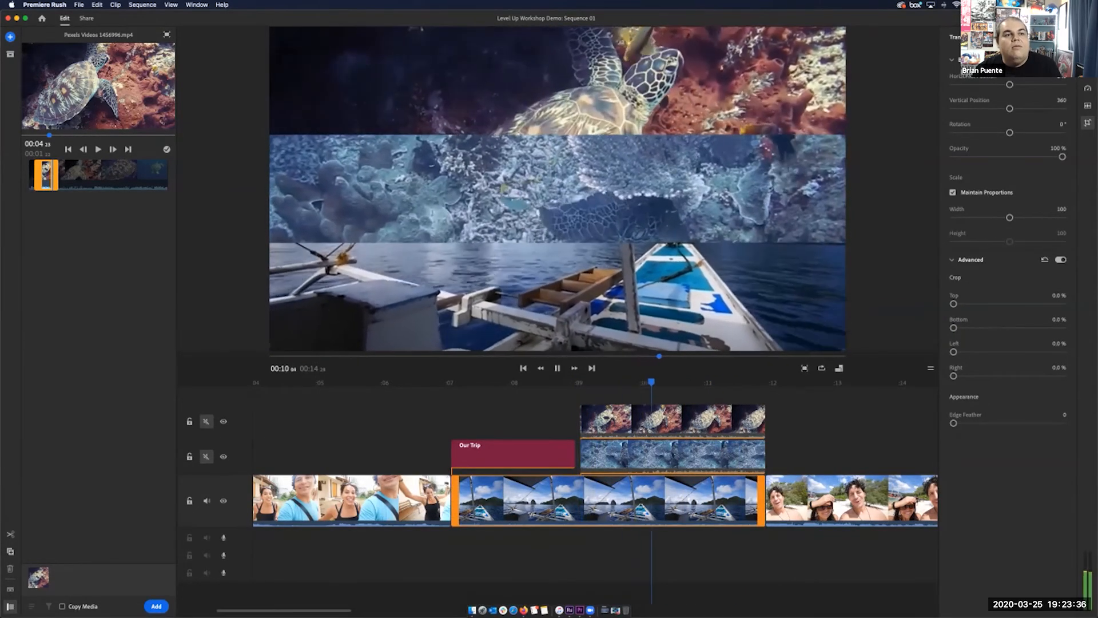
{"action": "key", "text": "space"}
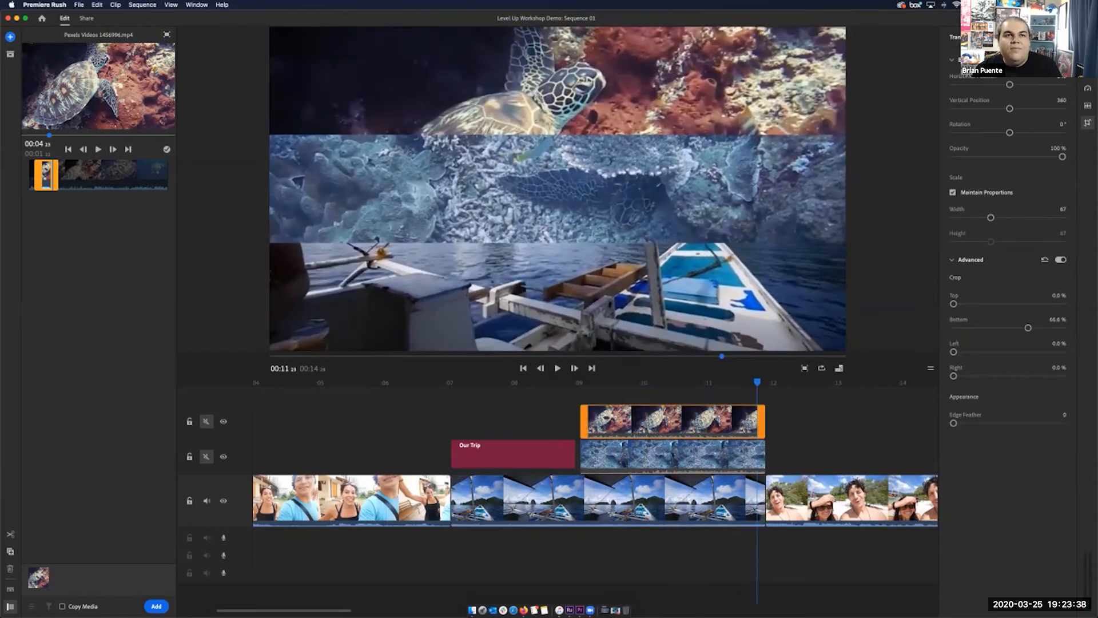
{"action": "left_click_drag", "start_coordinate": [758, 382], "coordinate": [680, 382]}
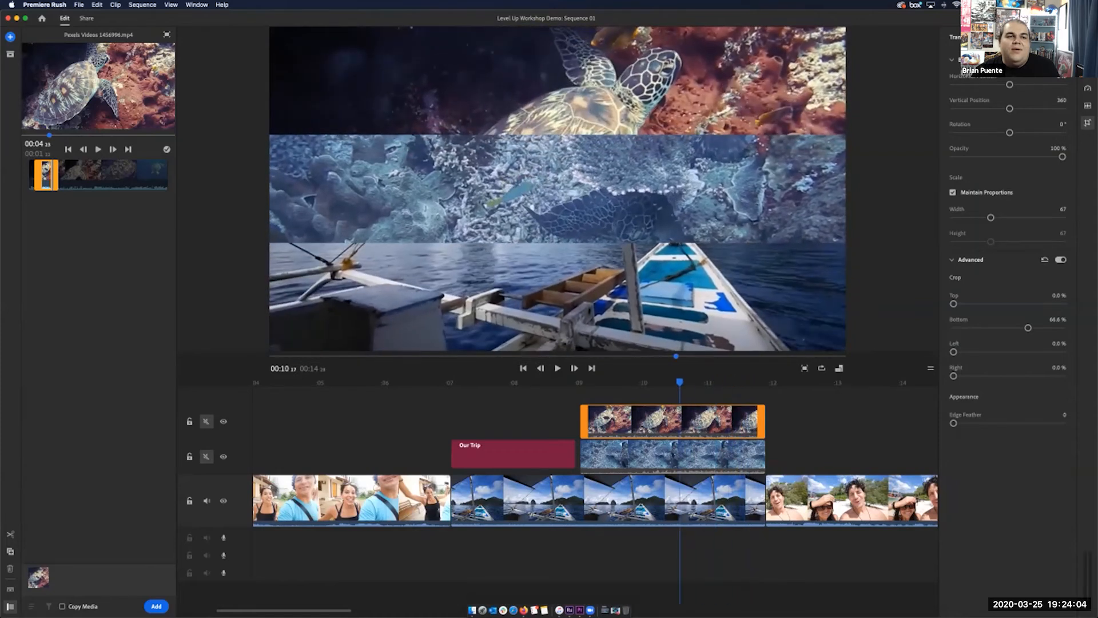
Step: Lower the boat clip in the frame to a vertical position of about 446 and review the split screen in playback
{"action": "left_click", "coordinate": [649, 498]}
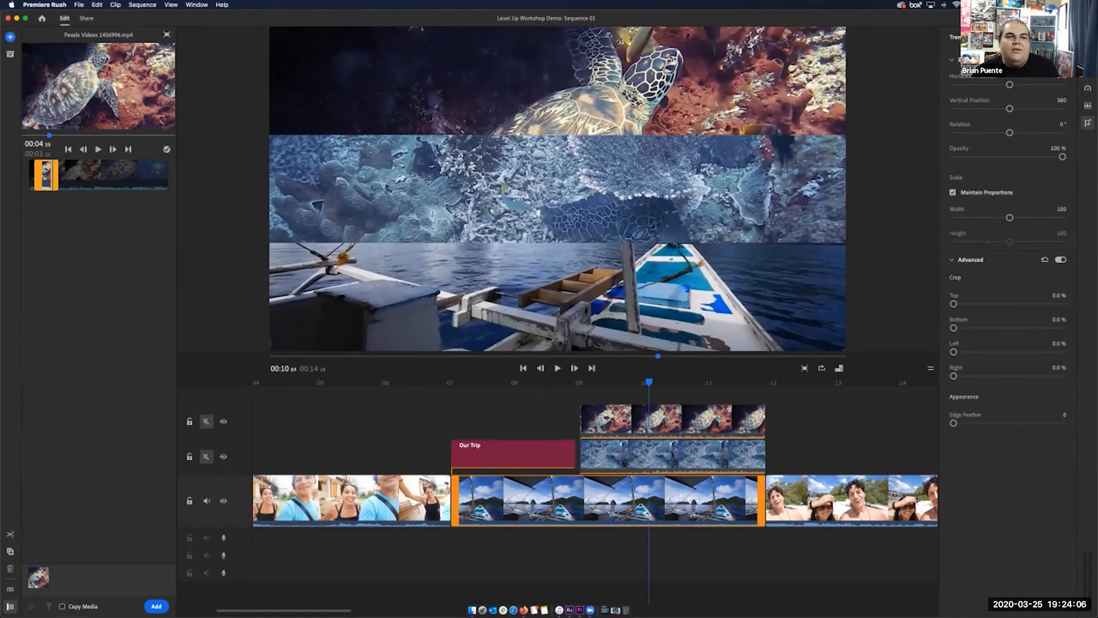
{"action": "left_click_drag", "start_coordinate": [557, 286], "coordinate": [557, 324]}
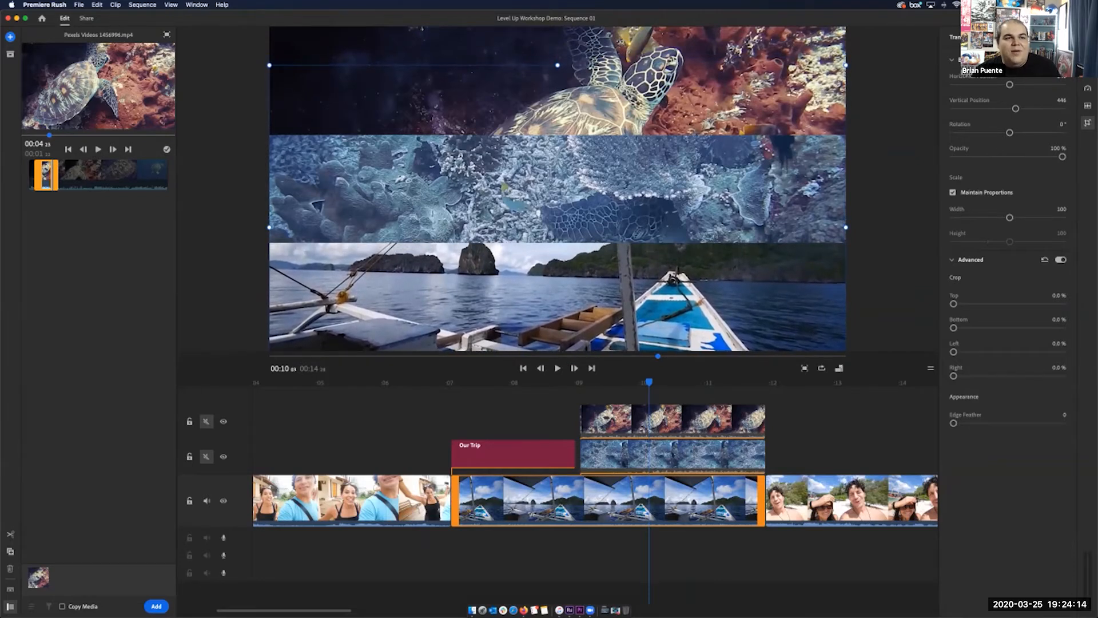
{"action": "left_click_drag", "start_coordinate": [650, 382], "coordinate": [595, 382]}
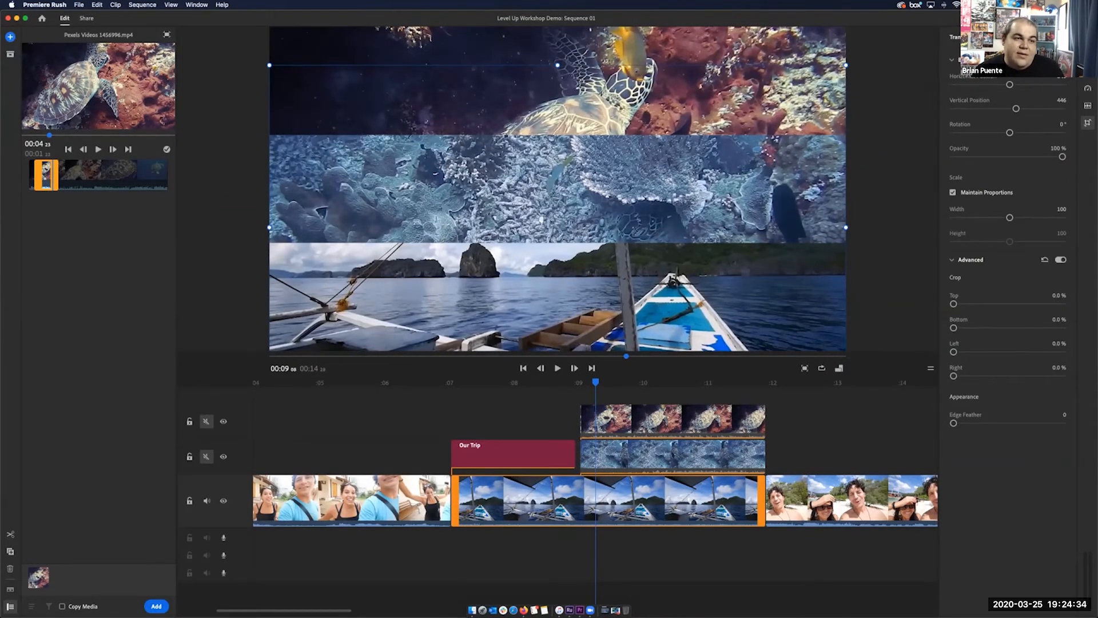
{"action": "key", "text": "space"}
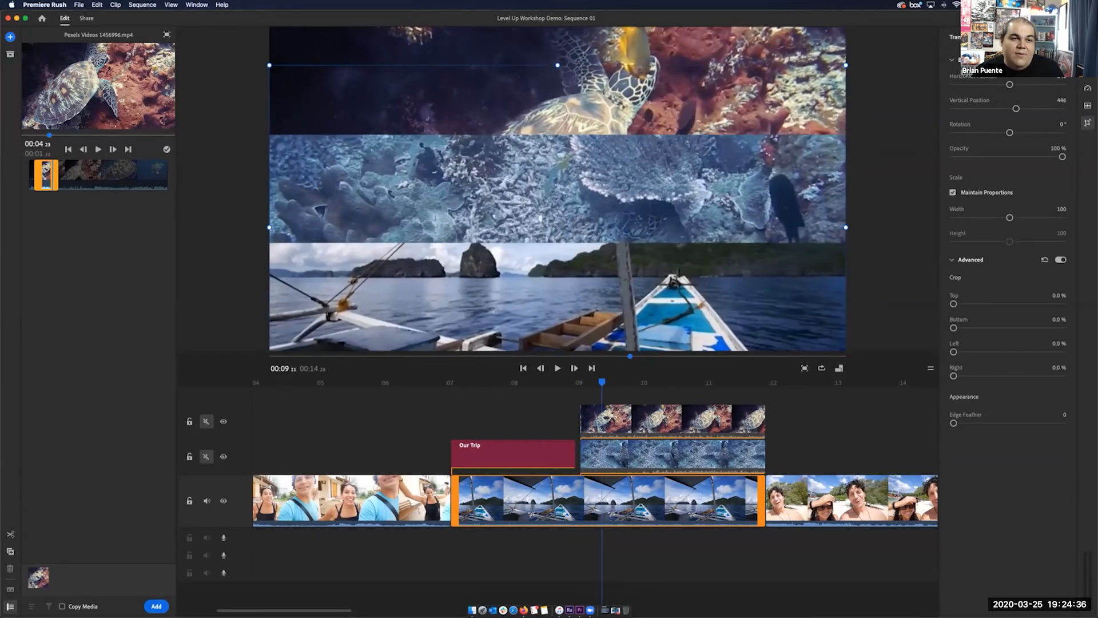
{"action": "left_click_drag", "start_coordinate": [682, 382], "coordinate": [664, 382]}
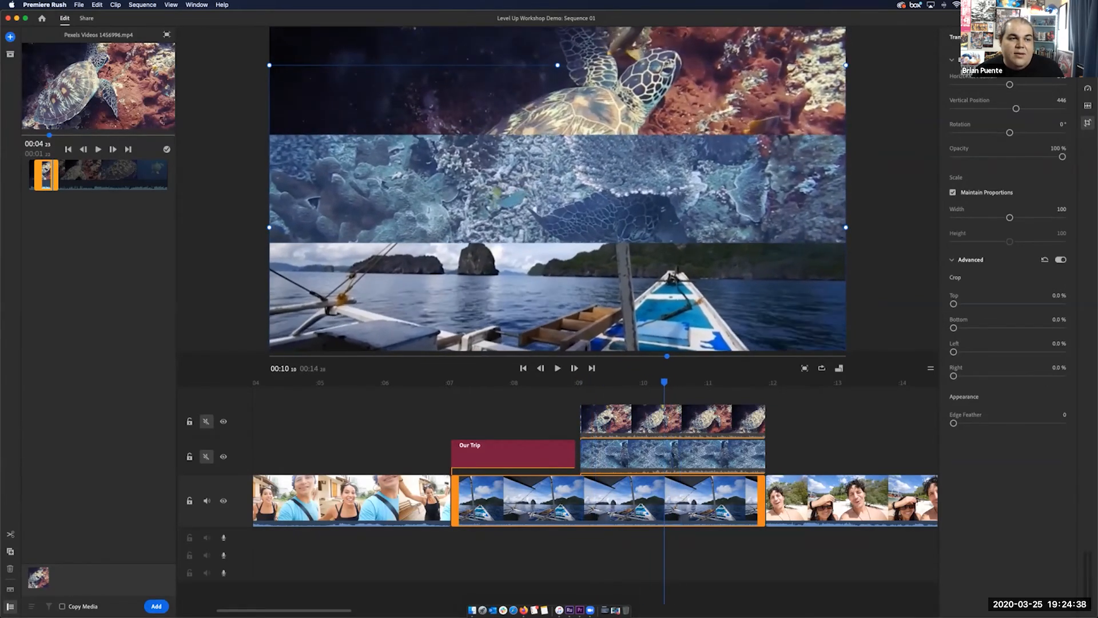
Step: Try trimming the start of the turtle clip to well over a second further in, and undo the trim
{"action": "left_click", "coordinate": [584, 422]}
{"action": "left_click_drag", "start_coordinate": [583, 421], "coordinate": [669, 422]}
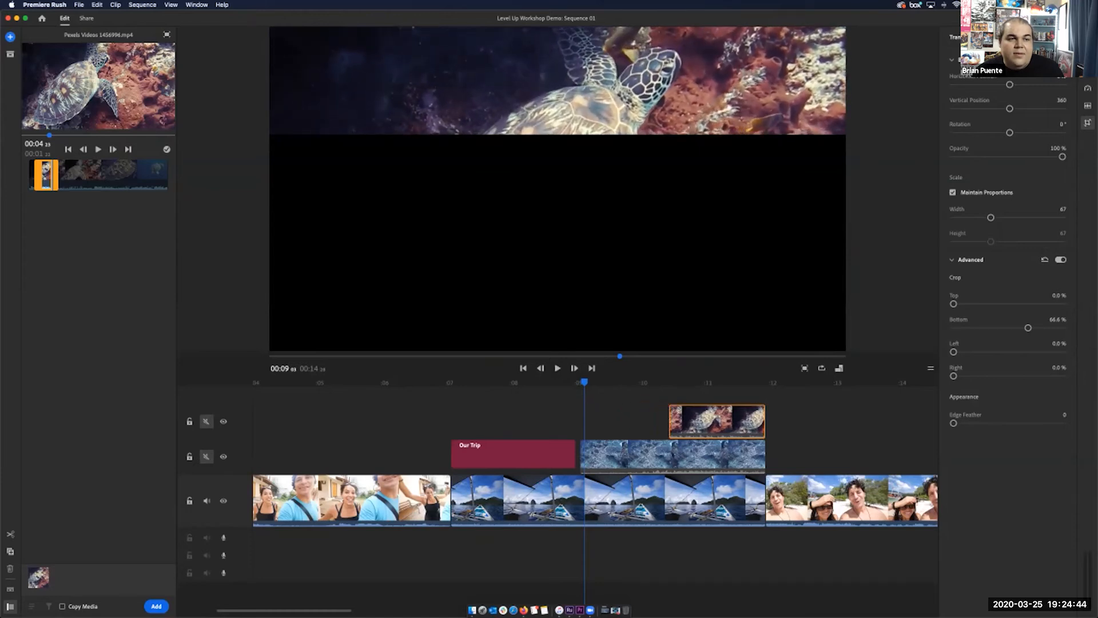
{"action": "key", "text": "super+z"}
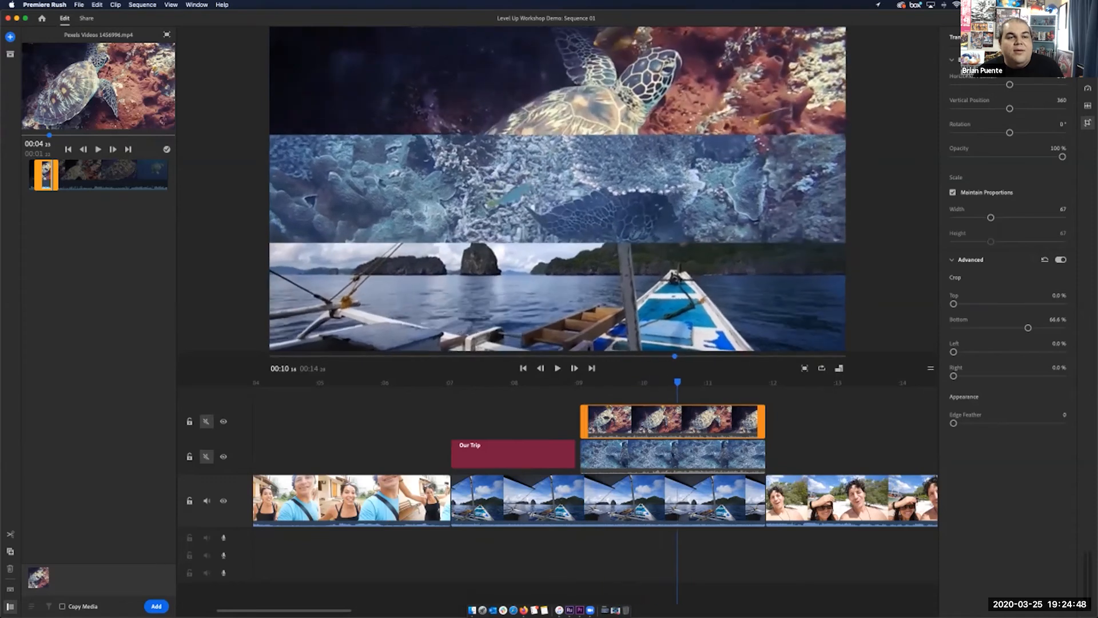
Step: Split the turtle clip at 10 seconds 16 frames and delete its first part
{"action": "key", "text": "space"}
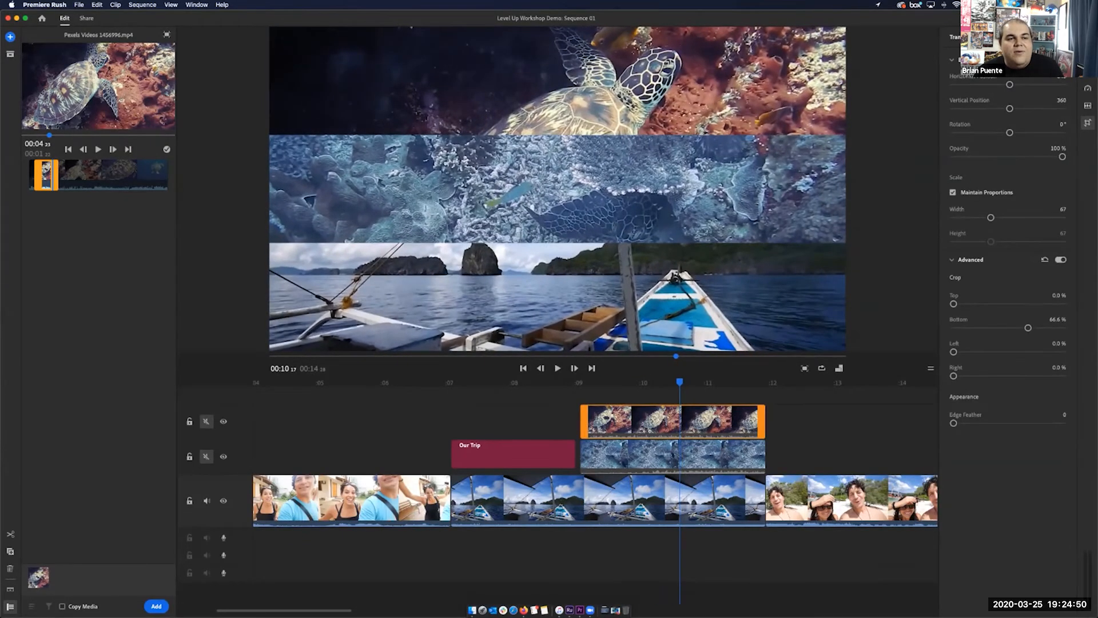
{"action": "key", "text": "Left"}
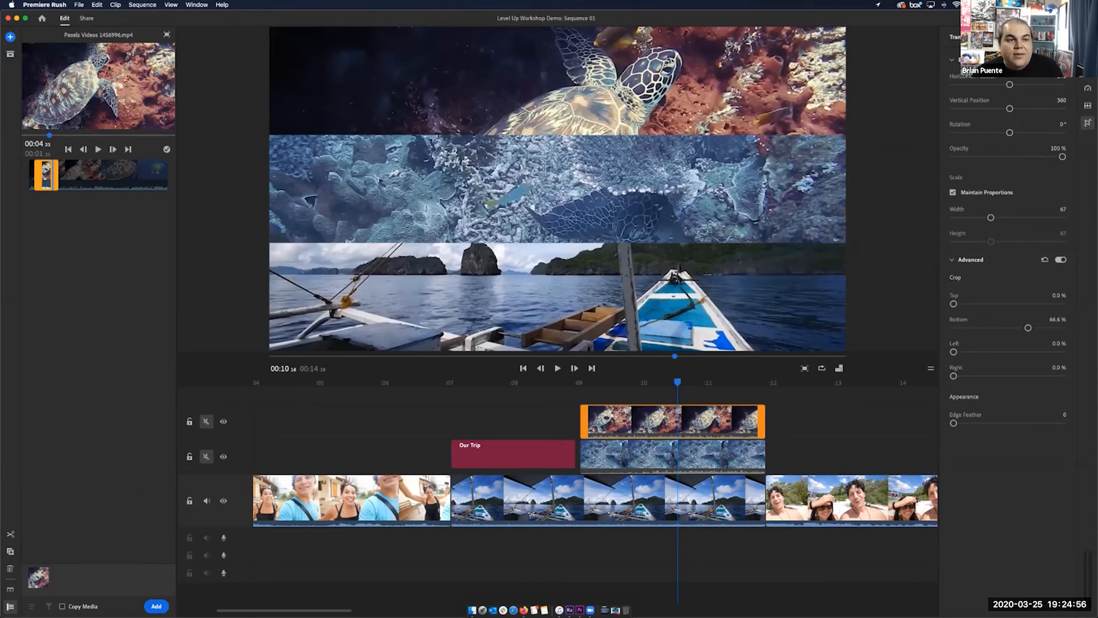
{"action": "key", "text": "s"}
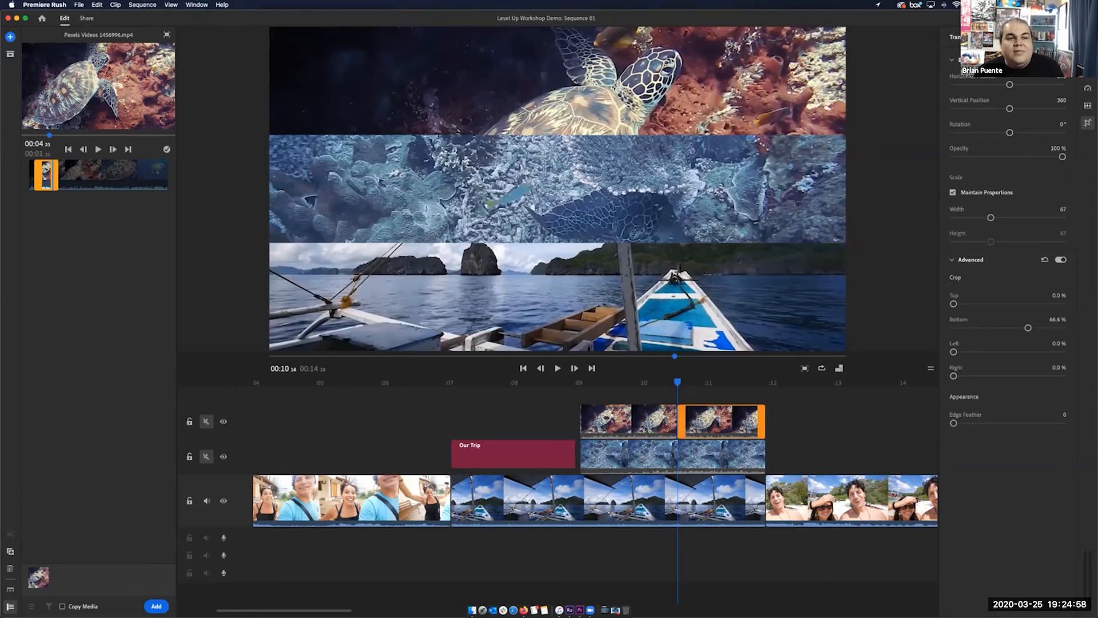
{"action": "left_click", "coordinate": [662, 421]}
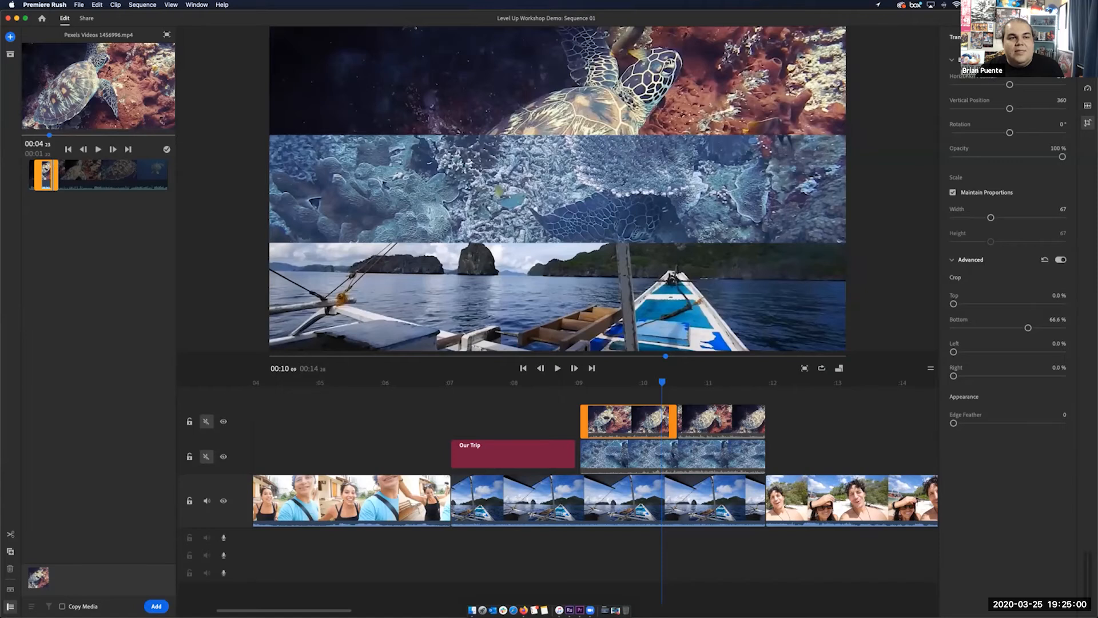
{"action": "key", "text": "Delete"}
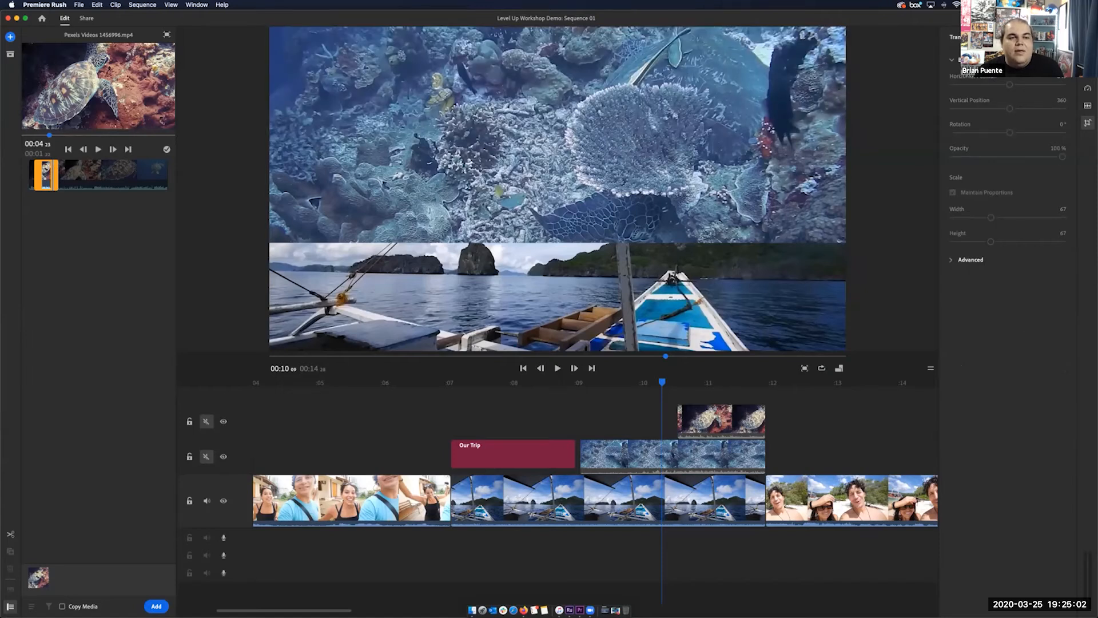
Step: Split the coral reef clip at 9 seconds 23 frames and delete its first part
{"action": "left_click_drag", "start_coordinate": [661, 382], "coordinate": [627, 382]}
{"action": "left_click", "coordinate": [649, 455]}
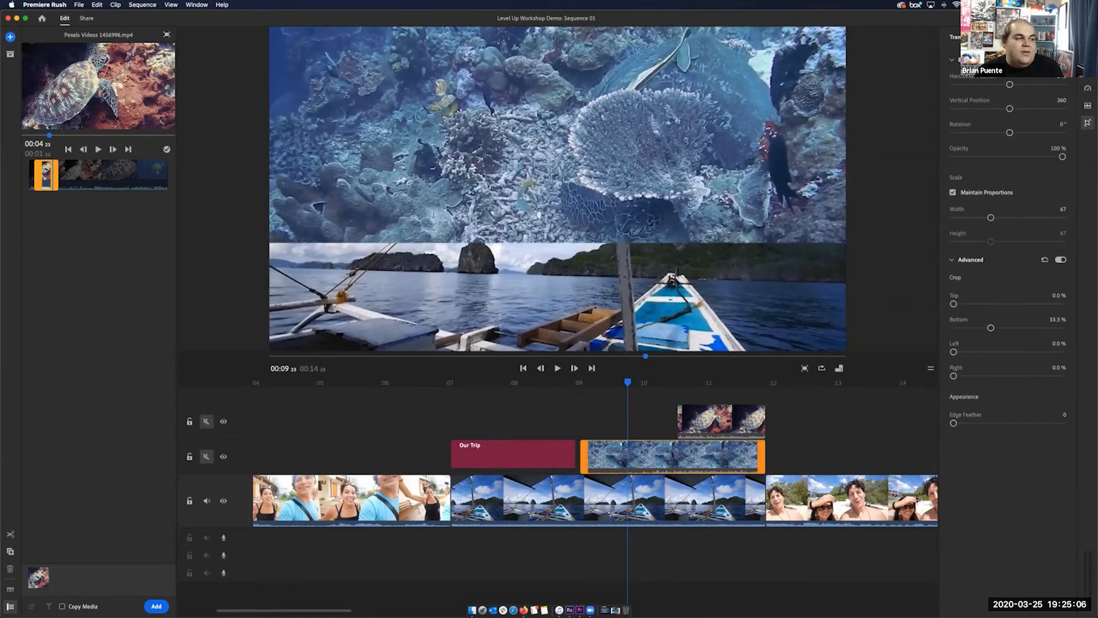
{"action": "left_click", "coordinate": [10, 534]}
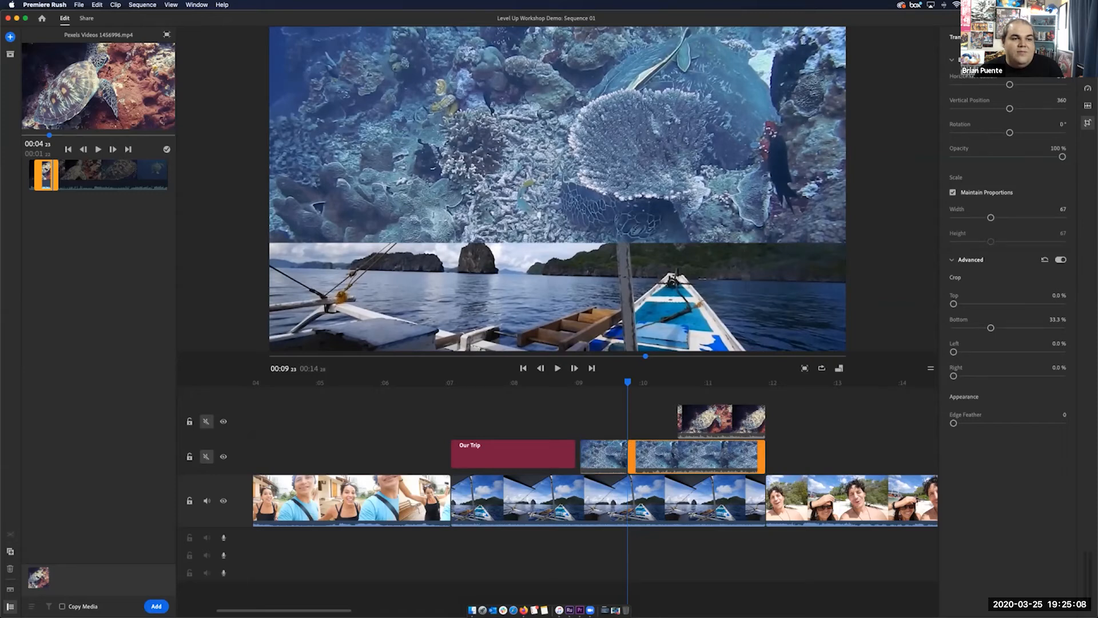
{"action": "left_click", "coordinate": [601, 456]}
{"action": "key", "text": "Delete"}
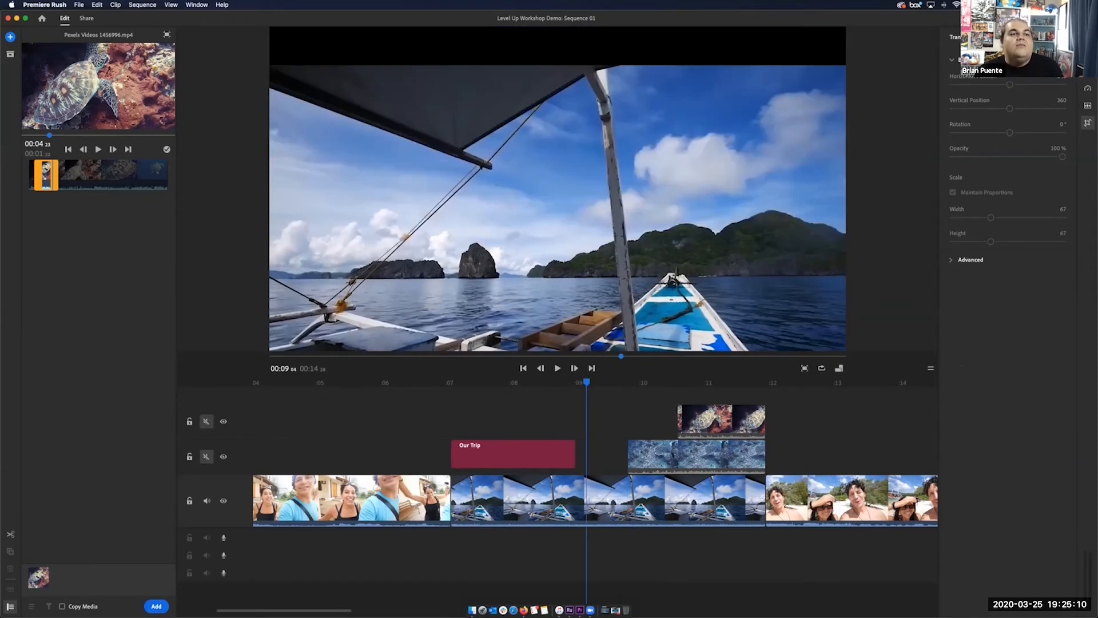
Step: Play back the staggered split screen twice, starting from the title and from just before the reef clip
{"action": "left_click_drag", "start_coordinate": [586, 382], "coordinate": [543, 382]}
{"action": "key", "text": "space"}
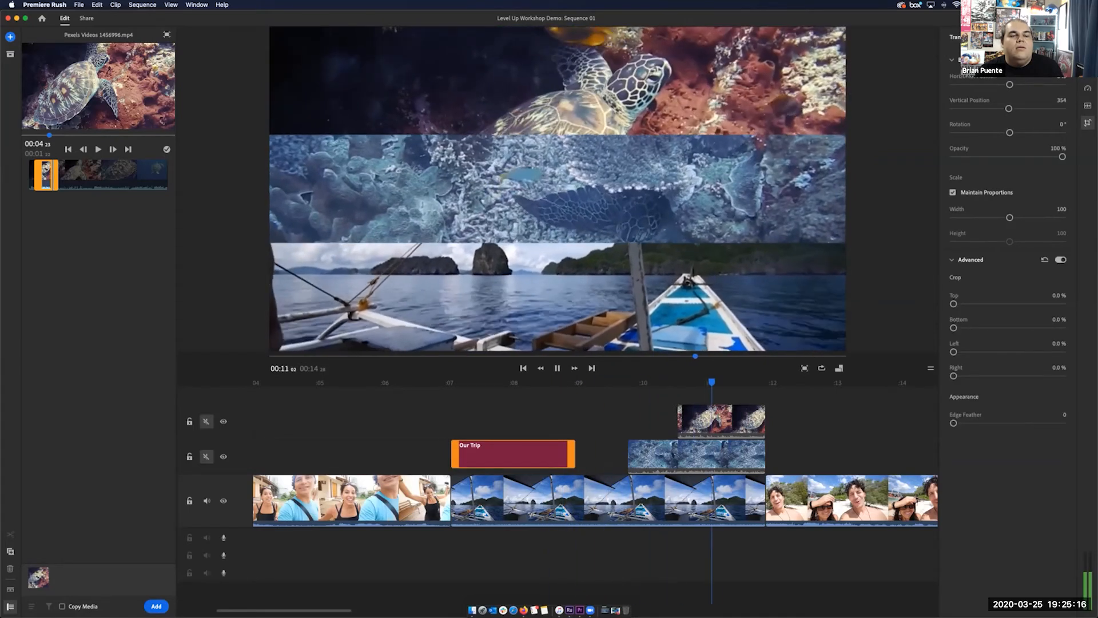
{"action": "key", "text": "space"}
{"action": "left_click_drag", "start_coordinate": [711, 382], "coordinate": [618, 382]}
{"action": "key", "text": "space"}
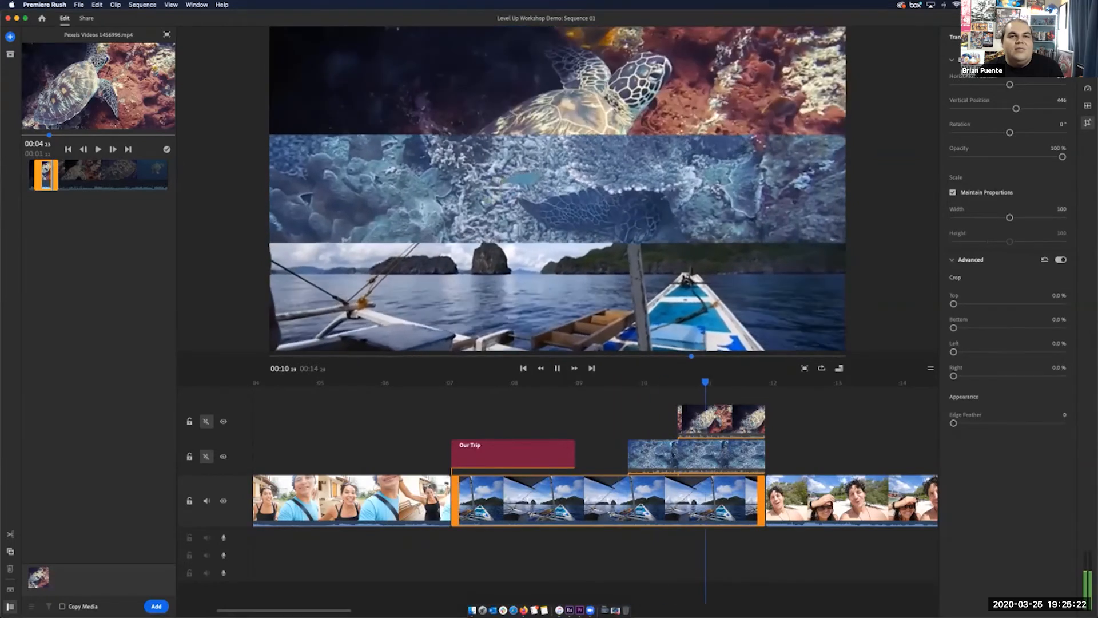
{"action": "key", "text": "space"}
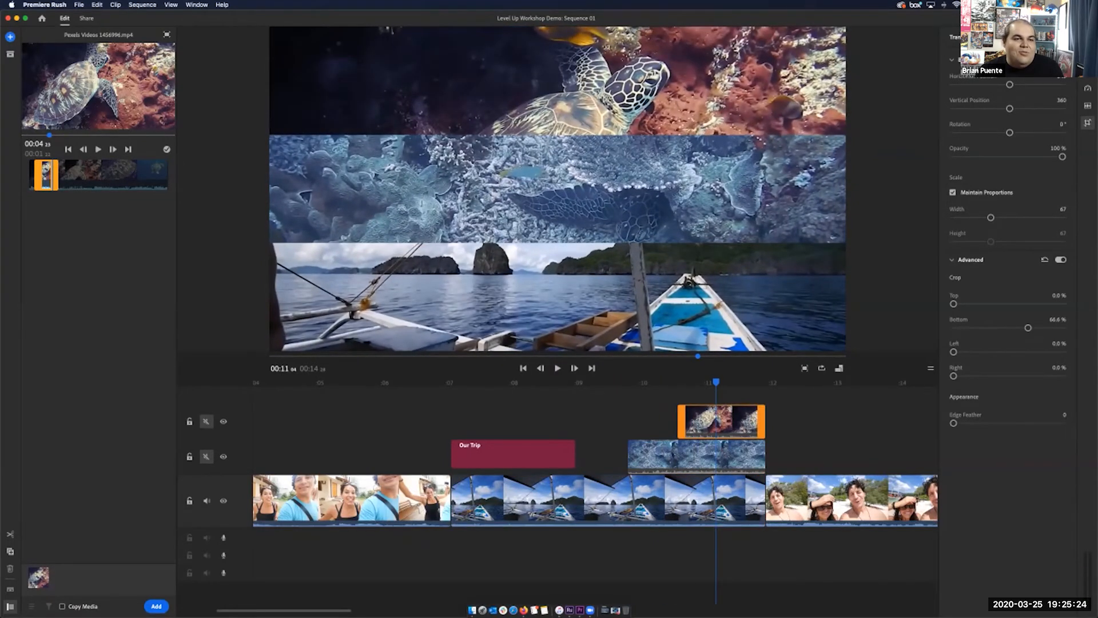
Step: Extend the start of the turtle clip back to just after the 10-second mark and position the playhead before the overlays
{"action": "left_click_drag", "start_coordinate": [681, 421], "coordinate": [652, 421]}
{"action": "left_click_drag", "start_coordinate": [716, 382], "coordinate": [604, 382]}
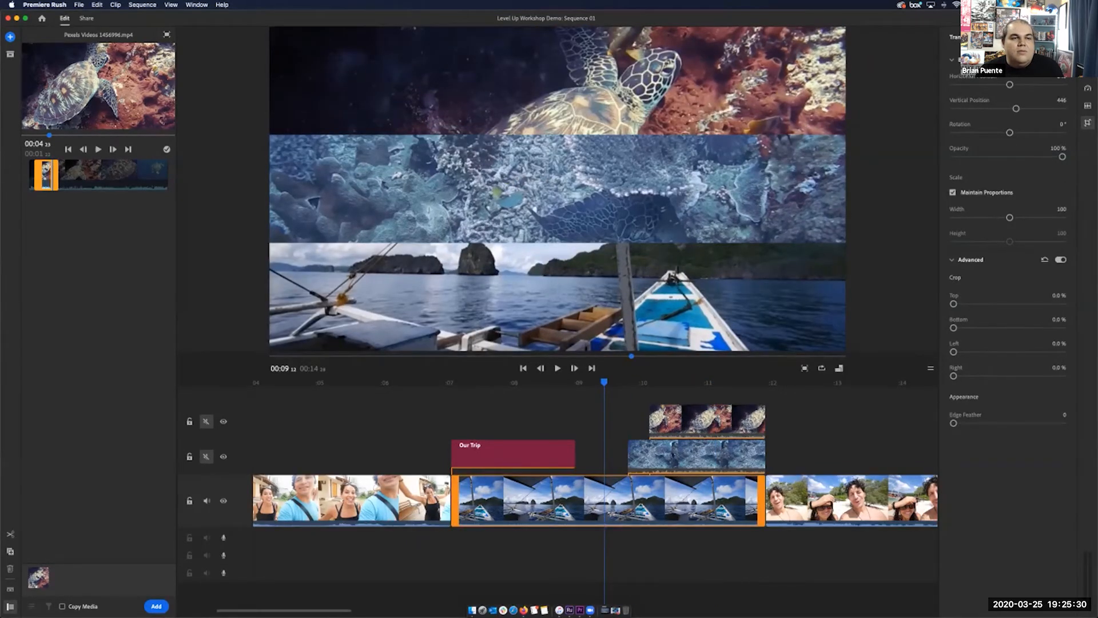
{"action": "mouse_move", "coordinate": [604, 382]}
{"action": "left_mouse_down"}
{"action": "mouse_move", "coordinate": [593, 382]}
{"action": "mouse_move", "coordinate": [783, 382]}
{"action": "mouse_move", "coordinate": [615, 382]}
{"action": "left_mouse_up"}
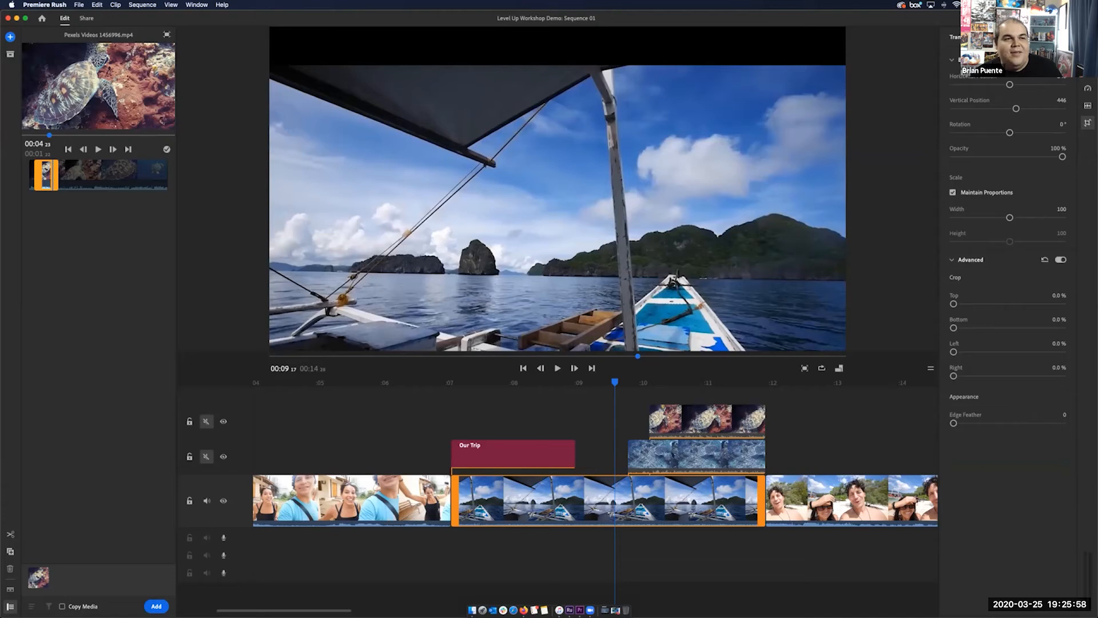
Step: Move the Our Trip title about half a second later so it starts after the boat clip begins
{"action": "left_click_drag", "start_coordinate": [615, 382], "coordinate": [447, 383]}
{"action": "left_click", "coordinate": [424, 496]}
{"action": "left_click_drag", "start_coordinate": [512, 455], "coordinate": [542, 455]}
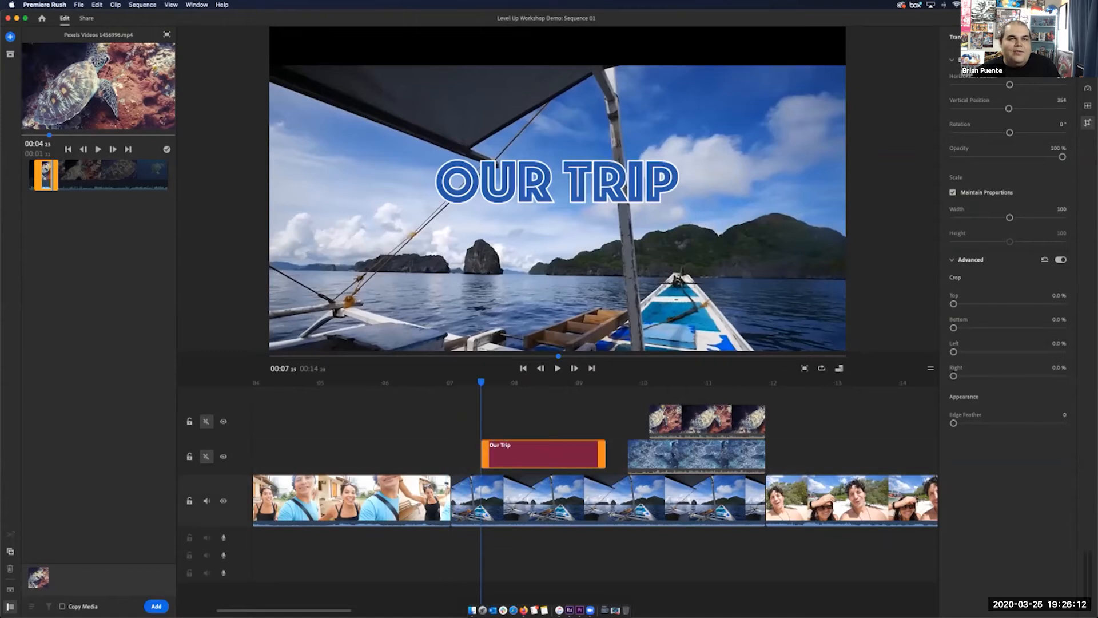
{"action": "left_click_drag", "start_coordinate": [481, 382], "coordinate": [431, 382]}
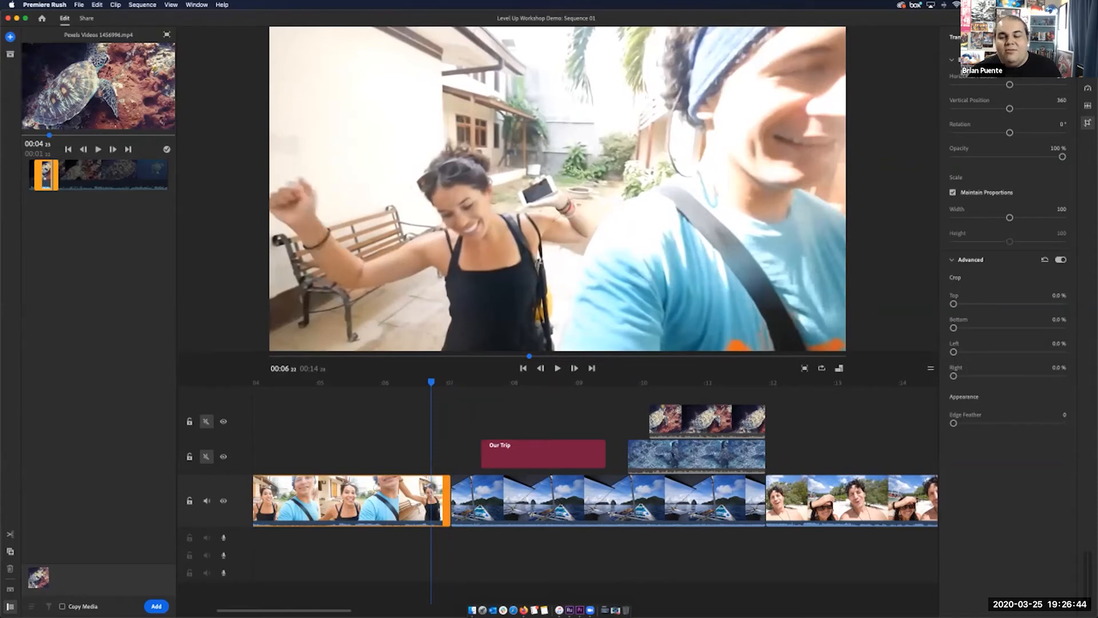
Step: Apply a Cross Dissolve transition between the courtyard clip and the boat clip and preview its beginning
{"action": "left_click", "coordinate": [1088, 105]}
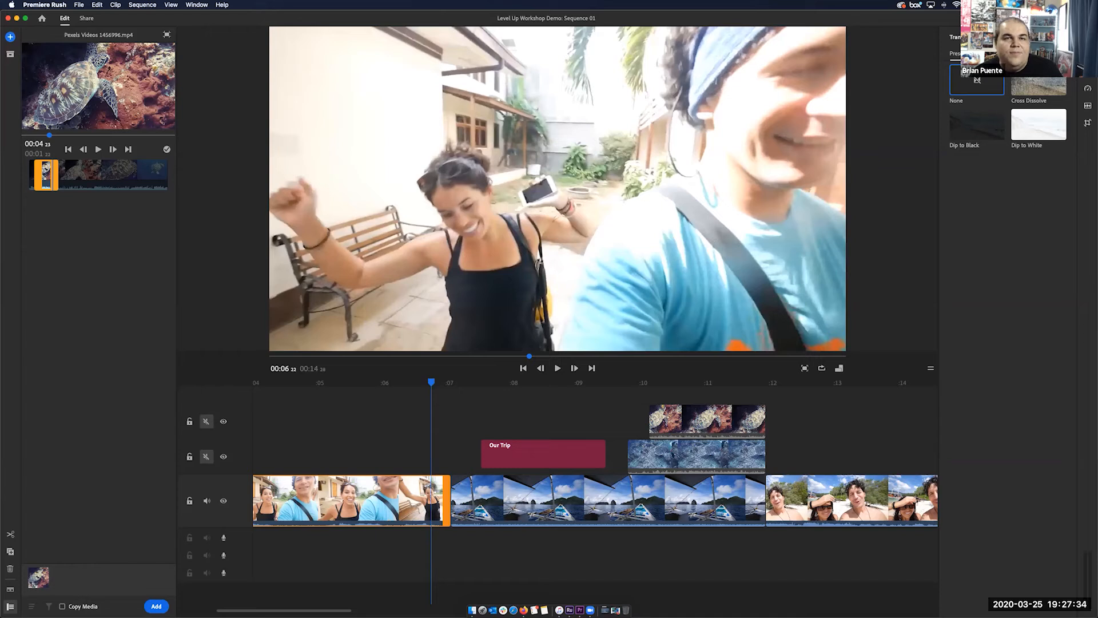
{"action": "left_click", "coordinate": [1039, 80]}
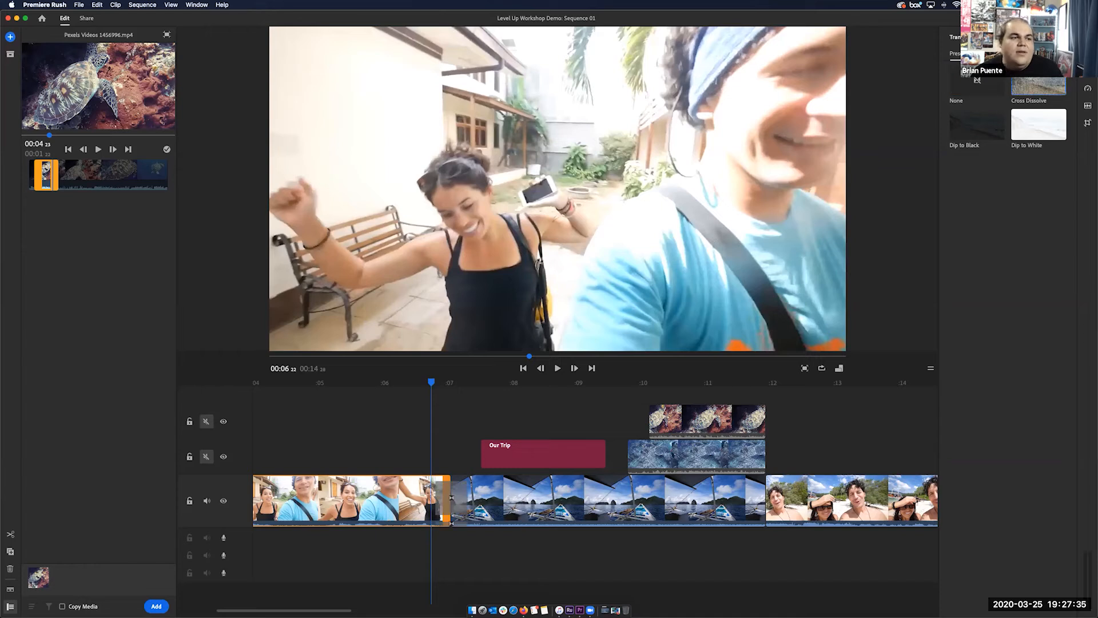
{"action": "left_click_drag", "start_coordinate": [977, 126], "coordinate": [464, 499]}
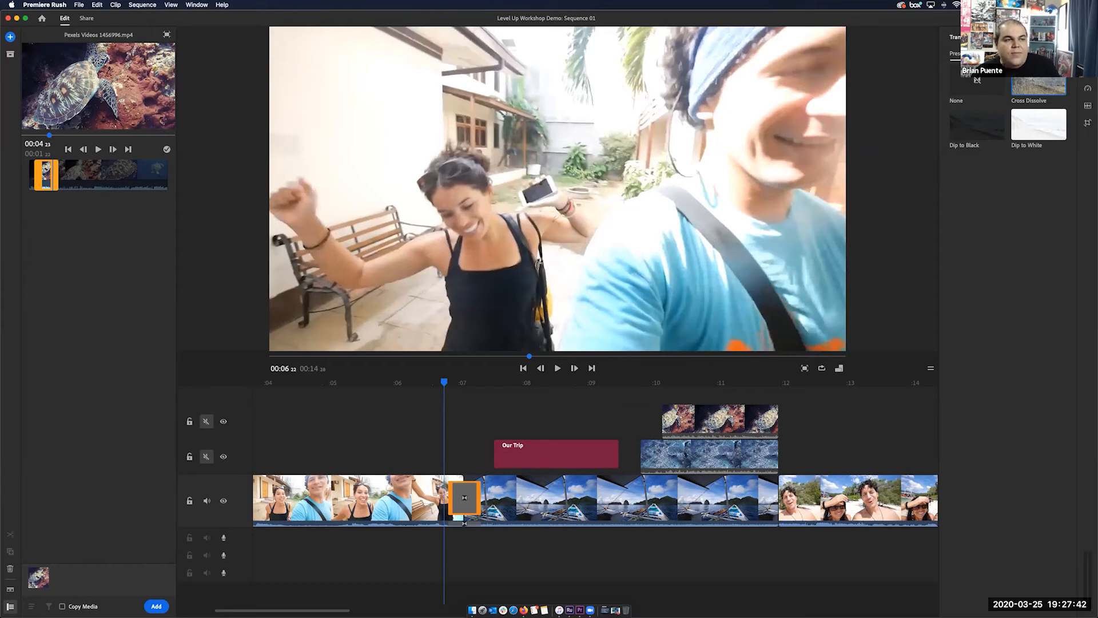
{"action": "mouse_move", "coordinate": [444, 382]}
{"action": "left_mouse_down"}
{"action": "mouse_move", "coordinate": [425, 382]}
{"action": "mouse_move", "coordinate": [482, 382]}
{"action": "mouse_move", "coordinate": [439, 382]}
{"action": "mouse_move", "coordinate": [479, 382]}
{"action": "mouse_move", "coordinate": [452, 382]}
{"action": "left_mouse_up"}
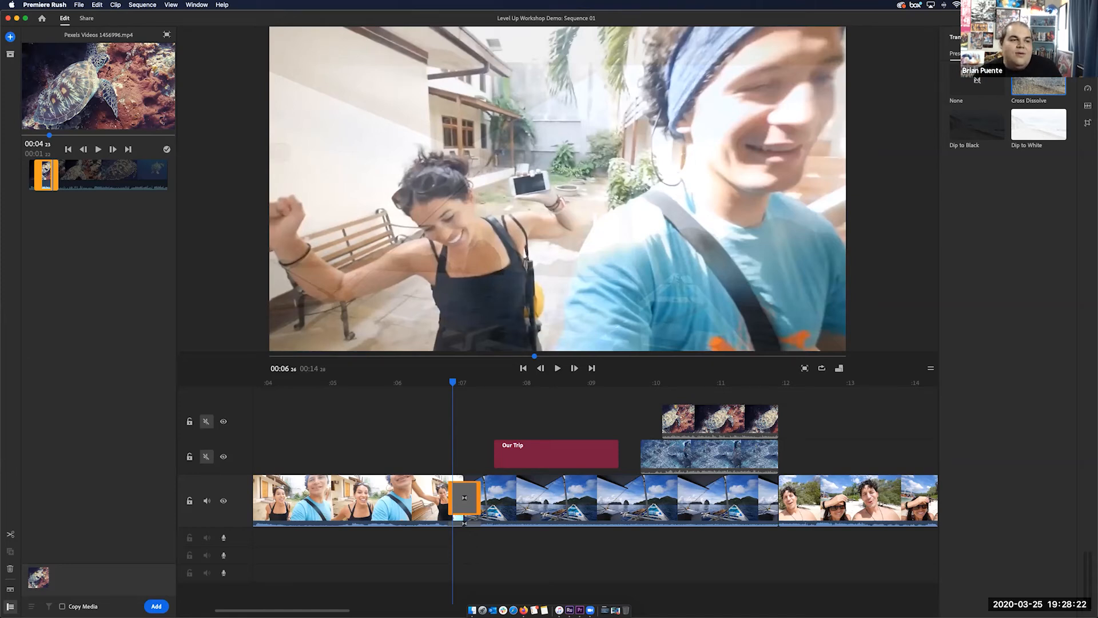
Step: Trim the end of the courtyard clip slightly shorter, and extend it back to its previous length
{"action": "left_click_drag", "start_coordinate": [461, 518], "coordinate": [450, 518]}
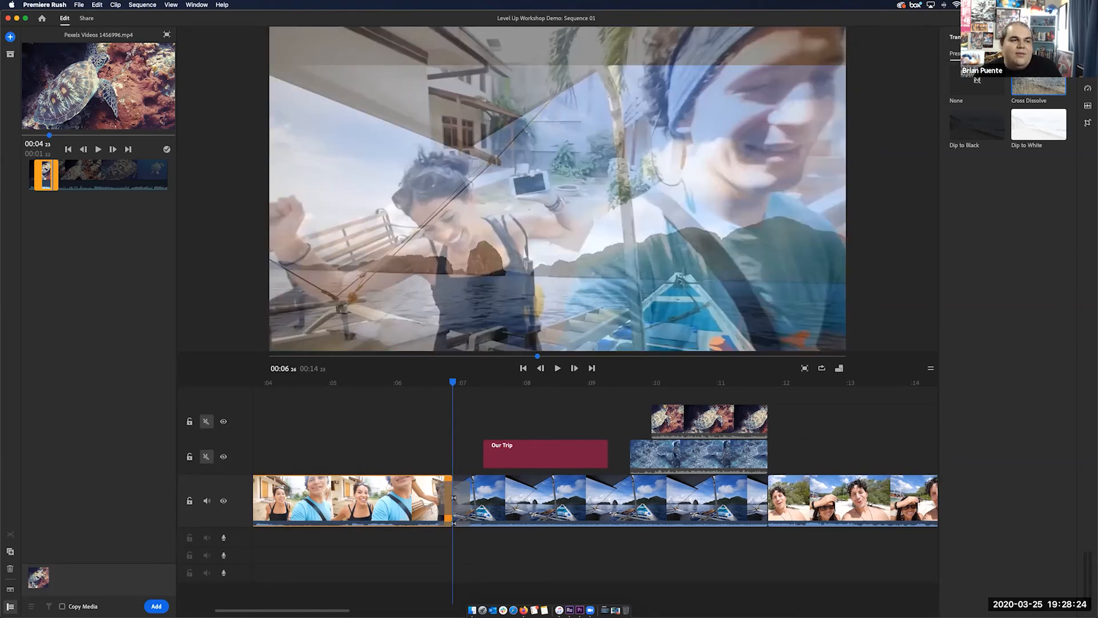
{"action": "mouse_move", "coordinate": [452, 382]}
{"action": "left_mouse_down"}
{"action": "mouse_move", "coordinate": [439, 382]}
{"action": "mouse_move", "coordinate": [473, 382]}
{"action": "mouse_move", "coordinate": [437, 382]}
{"action": "left_mouse_up"}
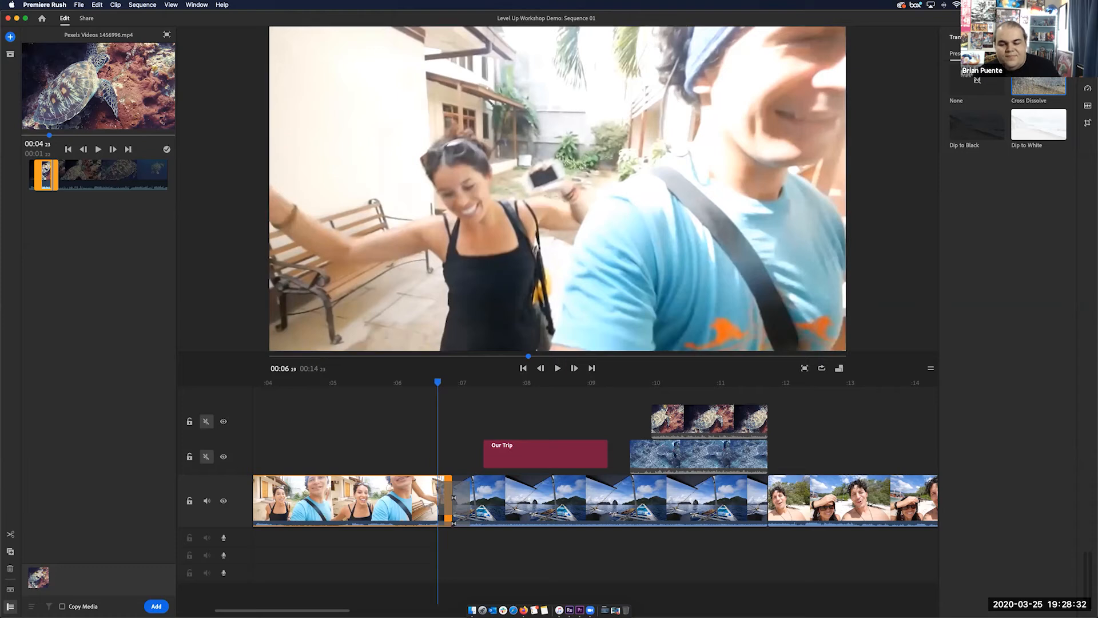
{"action": "left_click_drag", "start_coordinate": [448, 498], "coordinate": [459, 498]}
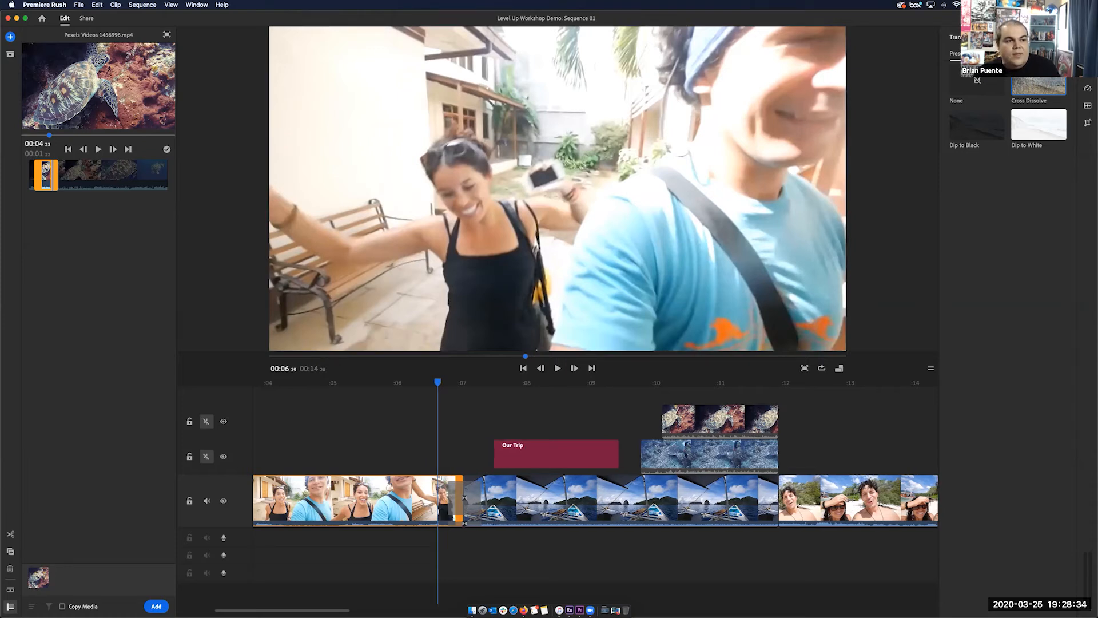
Step: Change the transition between the courtyard and boat clips to Dip to Black and scrub back before it
{"action": "left_click", "coordinate": [464, 509]}
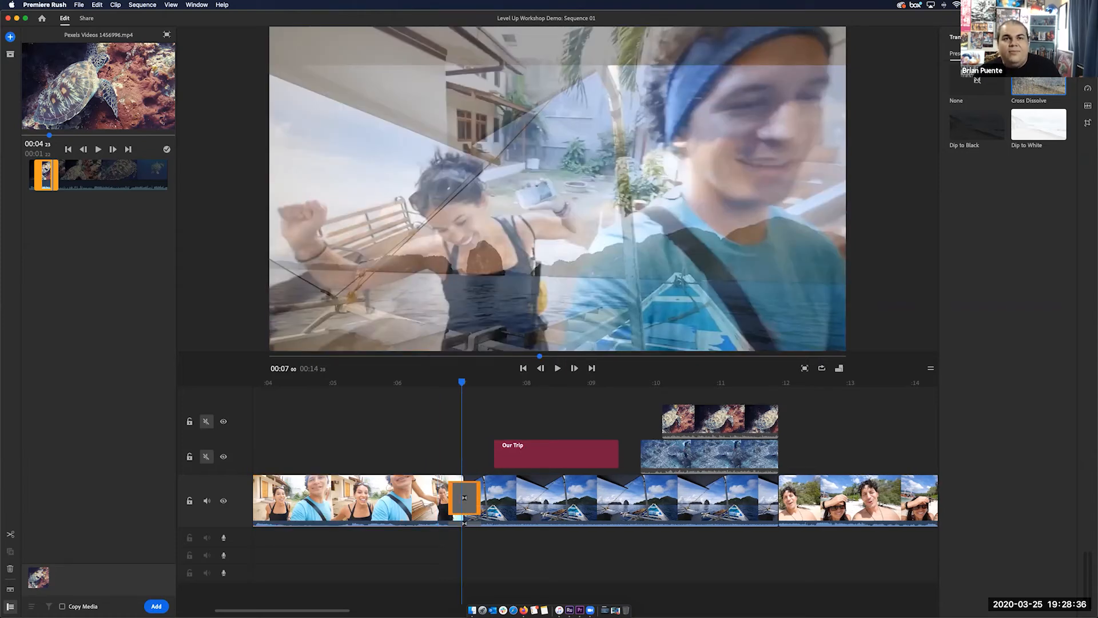
{"action": "left_click", "coordinate": [976, 125]}
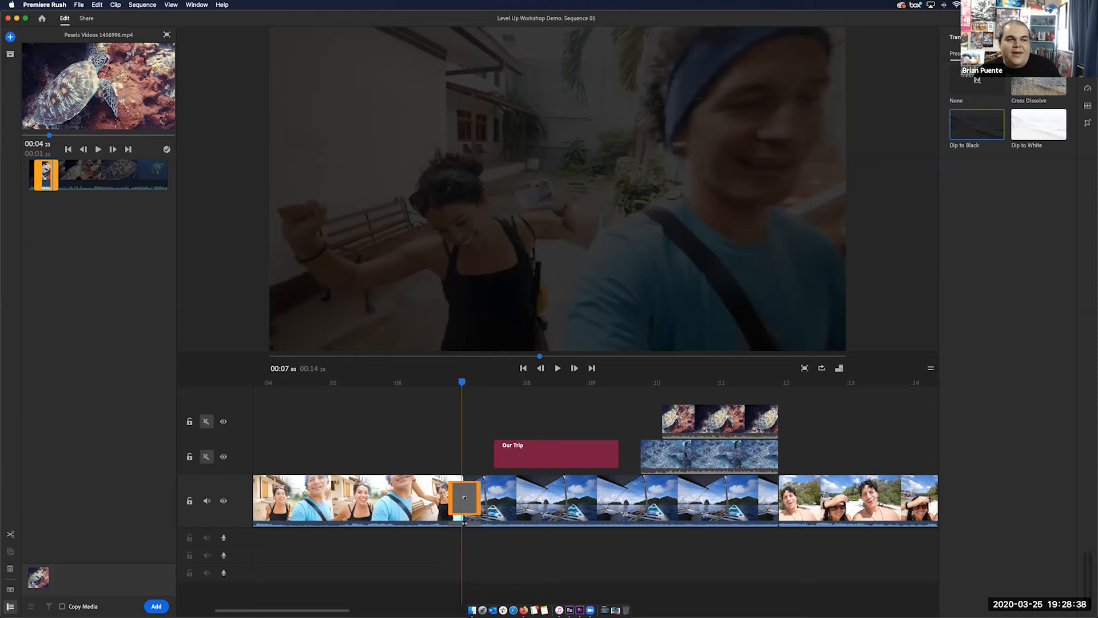
{"action": "key", "text": "Escape"}
{"action": "mouse_move", "coordinate": [462, 382]}
{"action": "left_mouse_down"}
{"action": "mouse_move", "coordinate": [391, 382]}
{"action": "mouse_move", "coordinate": [502, 382]}
{"action": "mouse_move", "coordinate": [446, 382]}
{"action": "left_mouse_up"}
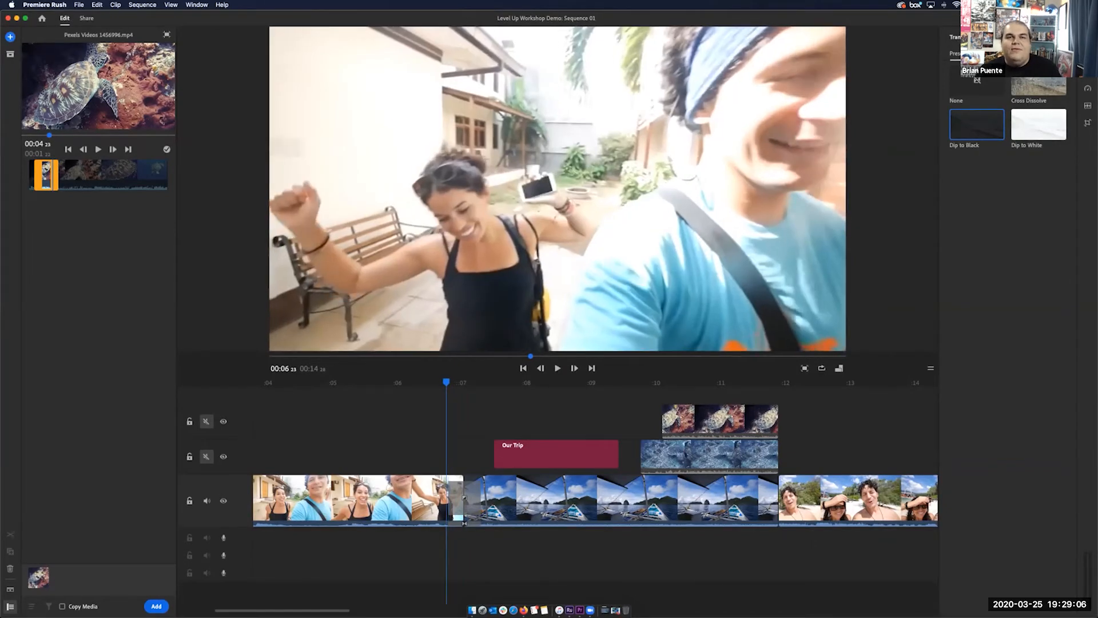
Step: Replace the transition between the courtyard and boat clips with Dip to White and preview it
{"action": "left_click_drag", "start_coordinate": [1039, 124], "coordinate": [465, 497]}
{"action": "key", "text": "space"}
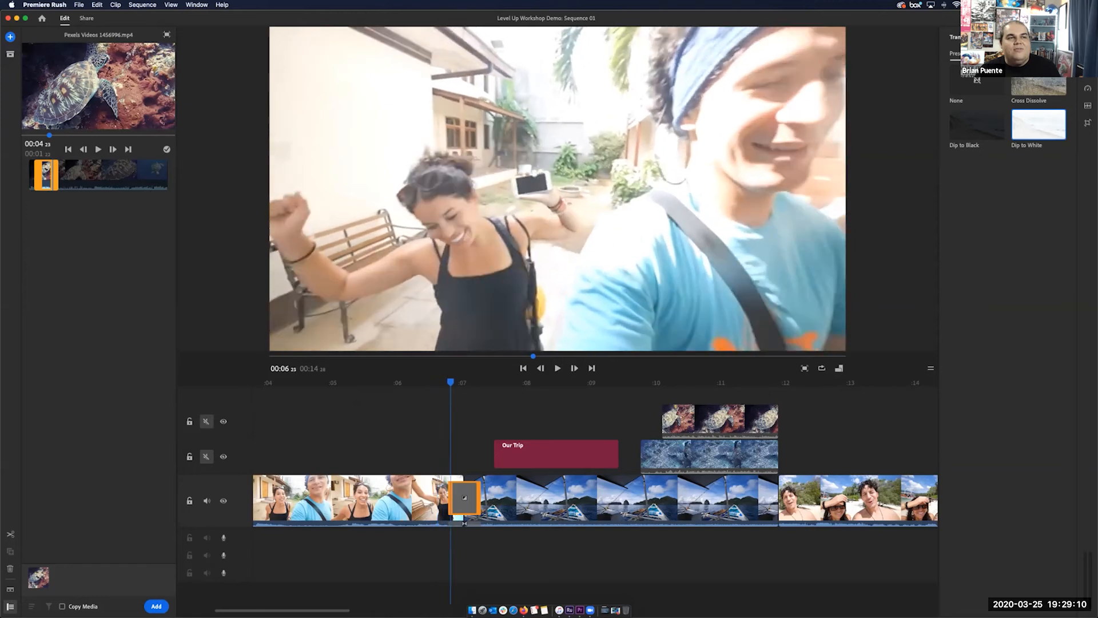
{"action": "left_click_drag", "start_coordinate": [470, 382], "coordinate": [514, 382]}
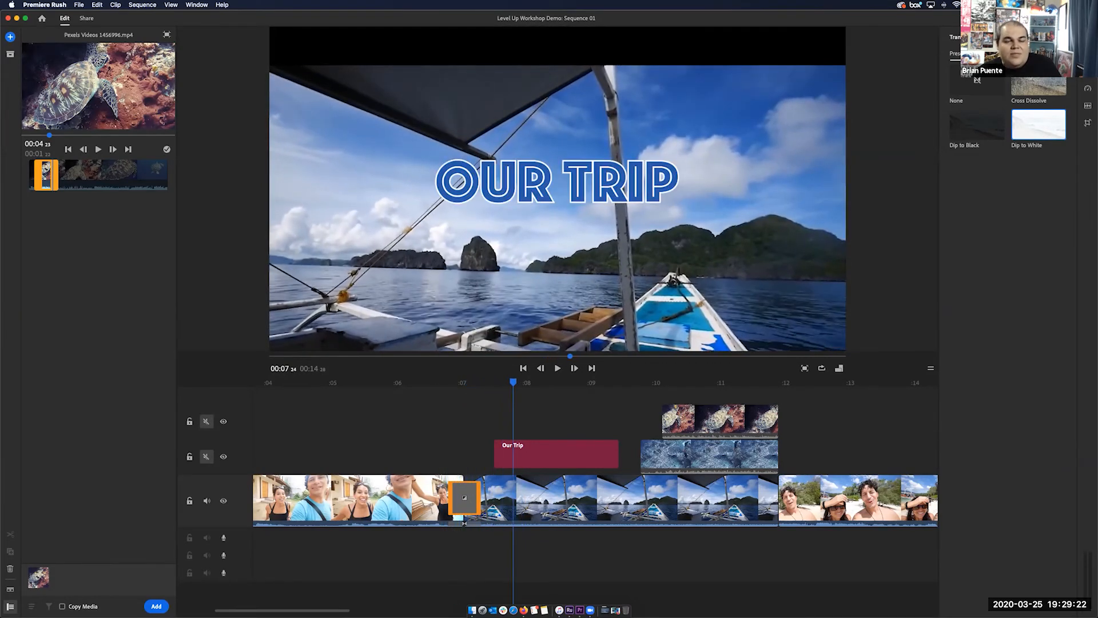
Step: Add Cross Dissolve transitions to the start and the end of the Our Trip title
{"action": "left_click", "coordinate": [537, 455]}
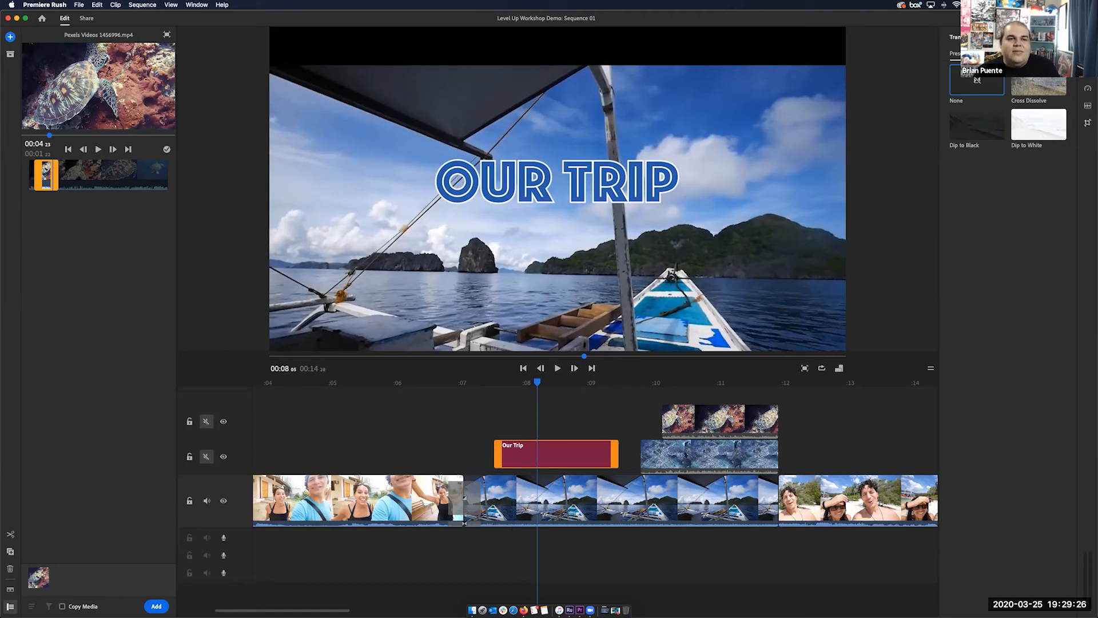
{"action": "mouse_move", "coordinate": [1038, 86]}
{"action": "left_mouse_down"}
{"action": "mouse_move", "coordinate": [931, 189]}
{"action": "mouse_move", "coordinate": [509, 453]}
{"action": "left_mouse_up"}
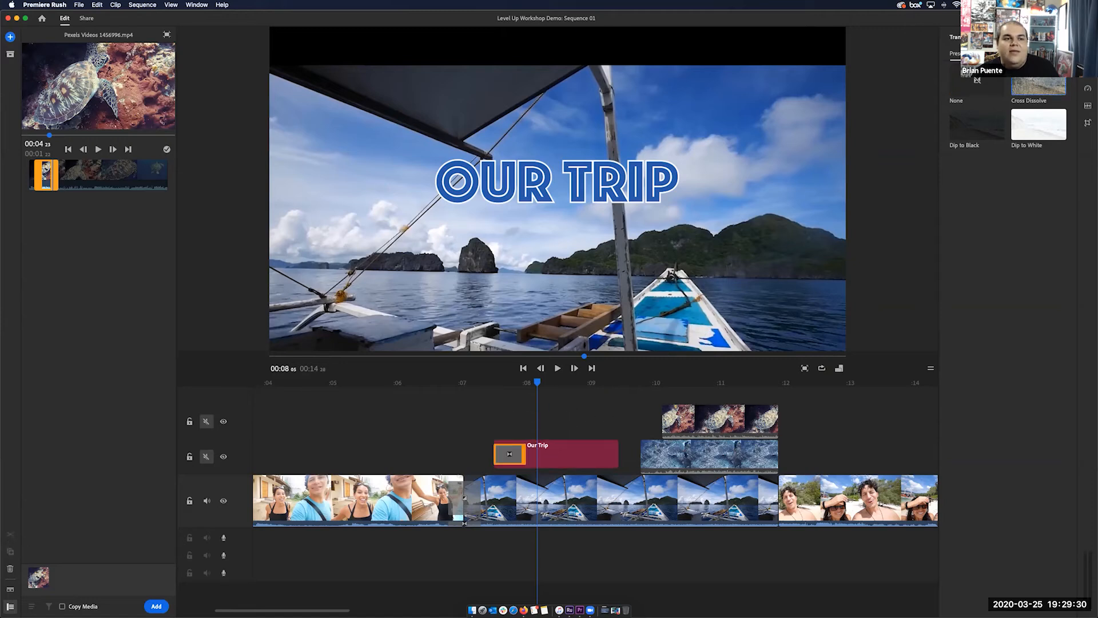
{"action": "left_click_drag", "start_coordinate": [1038, 86], "coordinate": [602, 453]}
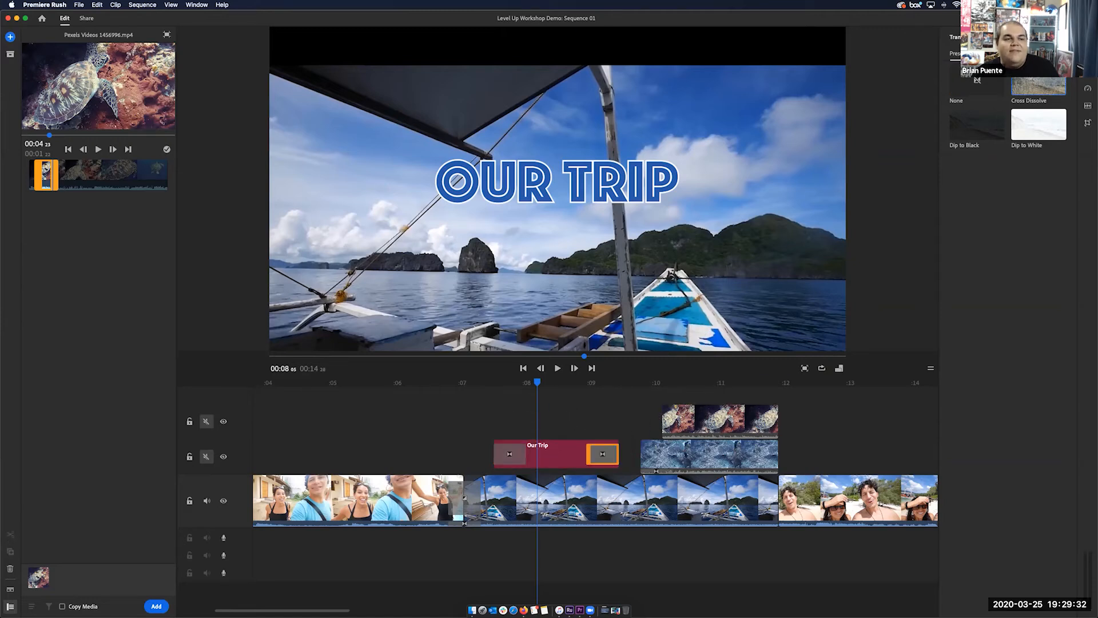
Step: Step back frame by frame through the title's opening dissolve and play the fade-in to check it
{"action": "key", "text": "Left"}
{"action": "key", "text": "Left"}
{"action": "key", "text": "Left"}
{"action": "key", "text": "Left"}
{"action": "key", "text": "Left"}
{"action": "key", "text": "Left"}
{"action": "key", "text": "Left"}
{"action": "key", "text": "Left"}
{"action": "key", "text": "Left"}
{"action": "key", "text": "Left"}
{"action": "key", "text": "Left"}
{"action": "key", "text": "Left"}
{"action": "key", "text": "Left"}
{"action": "key", "text": "Left"}
{"action": "key", "text": "Left"}
{"action": "key", "text": "Left"}
{"action": "key", "text": "Left"}
{"action": "key", "text": "Left"}
{"action": "key", "text": "Left"}
{"action": "key", "text": "Left"}
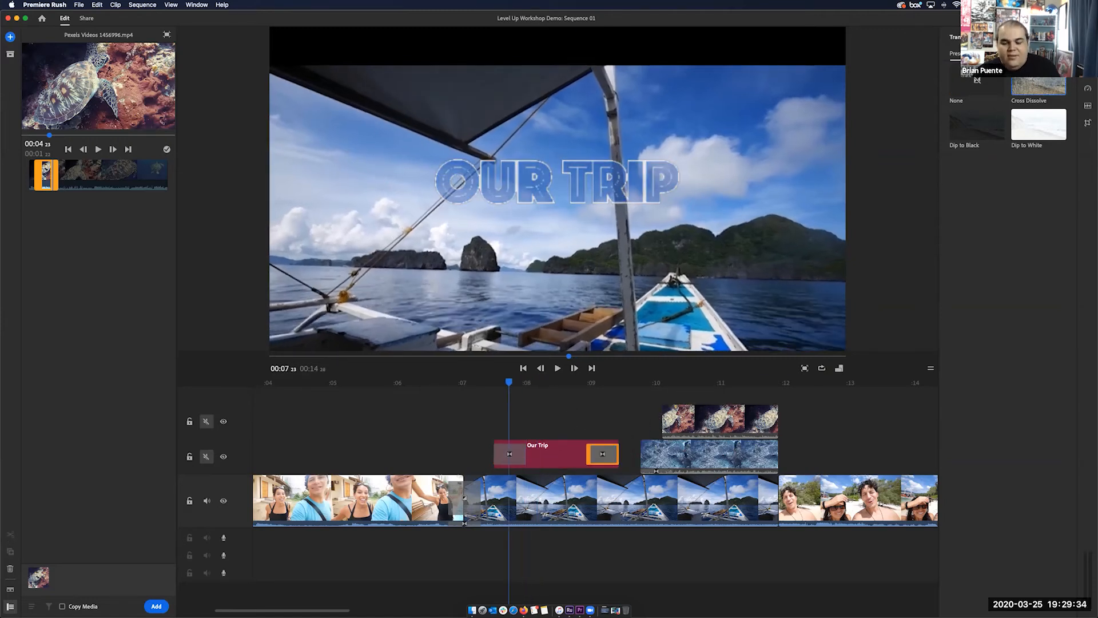
{"action": "key", "text": "space"}
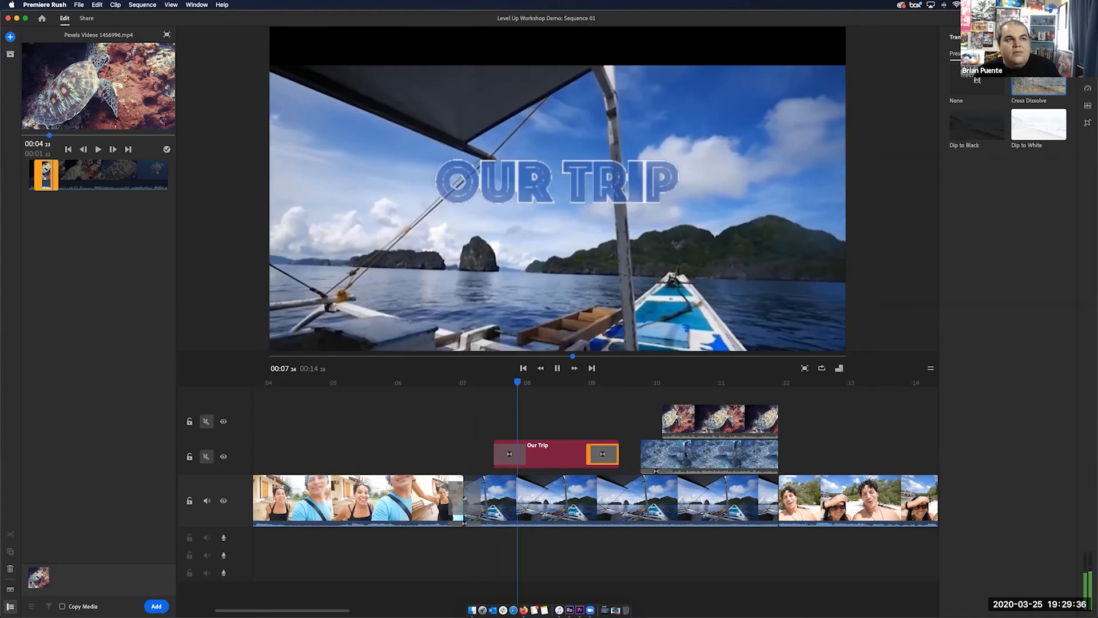
{"action": "key", "text": "space"}
{"action": "key", "text": "Left"}
{"action": "key", "text": "Left"}
{"action": "key", "text": "Left"}
{"action": "key", "text": "Left"}
{"action": "key", "text": "Left"}
{"action": "key", "text": "Left"}
{"action": "key", "text": "Left"}
{"action": "key", "text": "Left"}
{"action": "key", "text": "Left"}
{"action": "key", "text": "Left"}
{"action": "key", "text": "Left"}
{"action": "key", "text": "Left"}
{"action": "key", "text": "Left"}
{"action": "key", "text": "Left"}
{"action": "key", "text": "Left"}
{"action": "key", "text": "Left"}
{"action": "key", "text": "Left"}
{"action": "key", "text": "Left"}
{"action": "key", "text": "Left"}
{"action": "key", "text": "Left"}
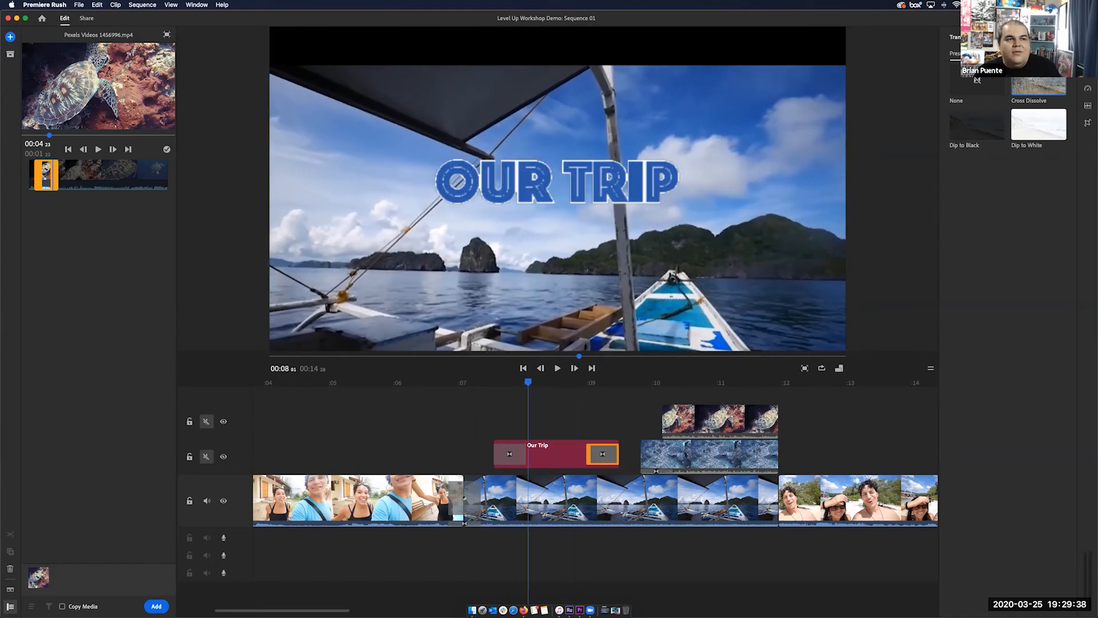
{"action": "key", "text": "space"}
Step: Shorten the opening and closing Cross Dissolves on the Our Trip title by about a third each
{"action": "mouse_move", "coordinate": [518, 383]}
{"action": "left_mouse_down"}
{"action": "mouse_move", "coordinate": [622, 382]}
{"action": "mouse_move", "coordinate": [526, 382]}
{"action": "left_mouse_up"}
{"action": "left_click", "coordinate": [515, 454]}
{"action": "left_click_drag", "start_coordinate": [525, 453], "coordinate": [515, 454]}
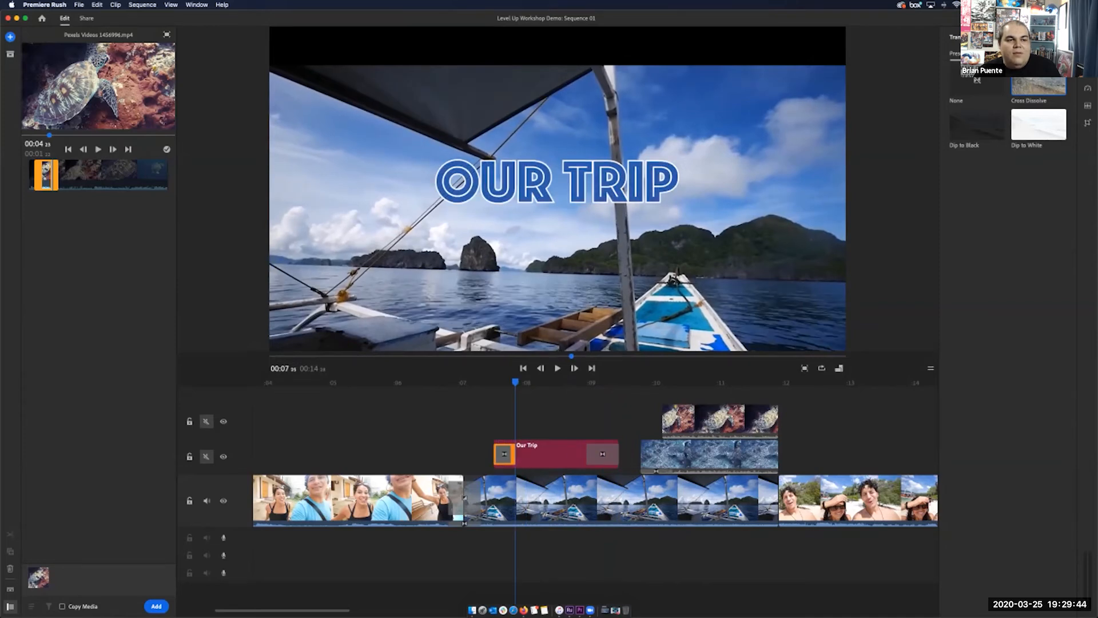
{"action": "left_click", "coordinate": [606, 454]}
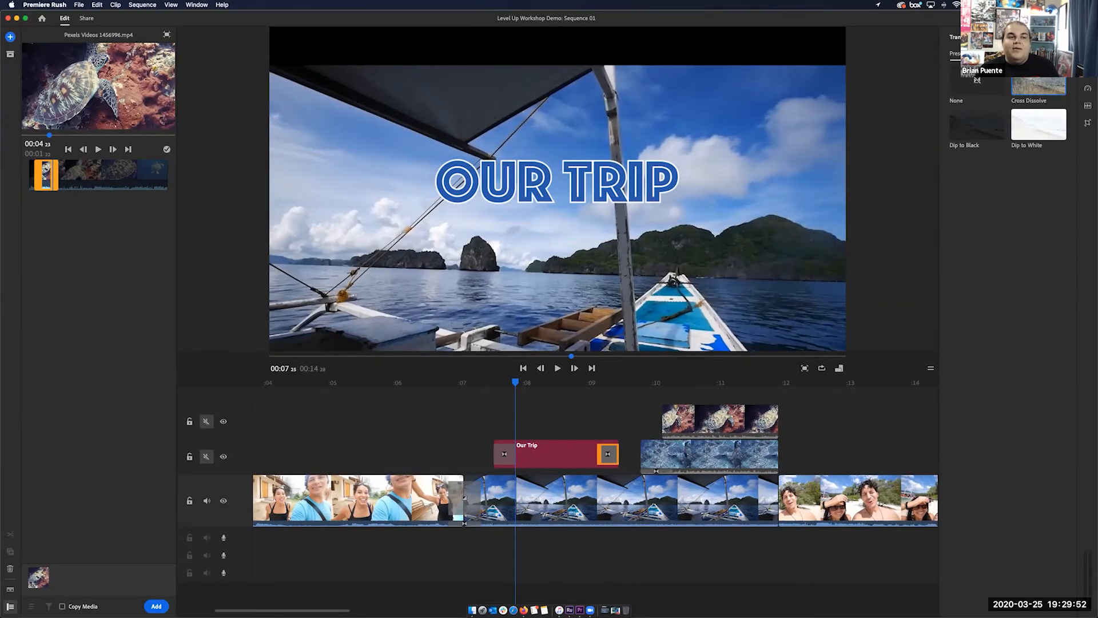
Step: Play back from the Our Trip title through the split screen and reselect the title
{"action": "left_click", "coordinate": [540, 454]}
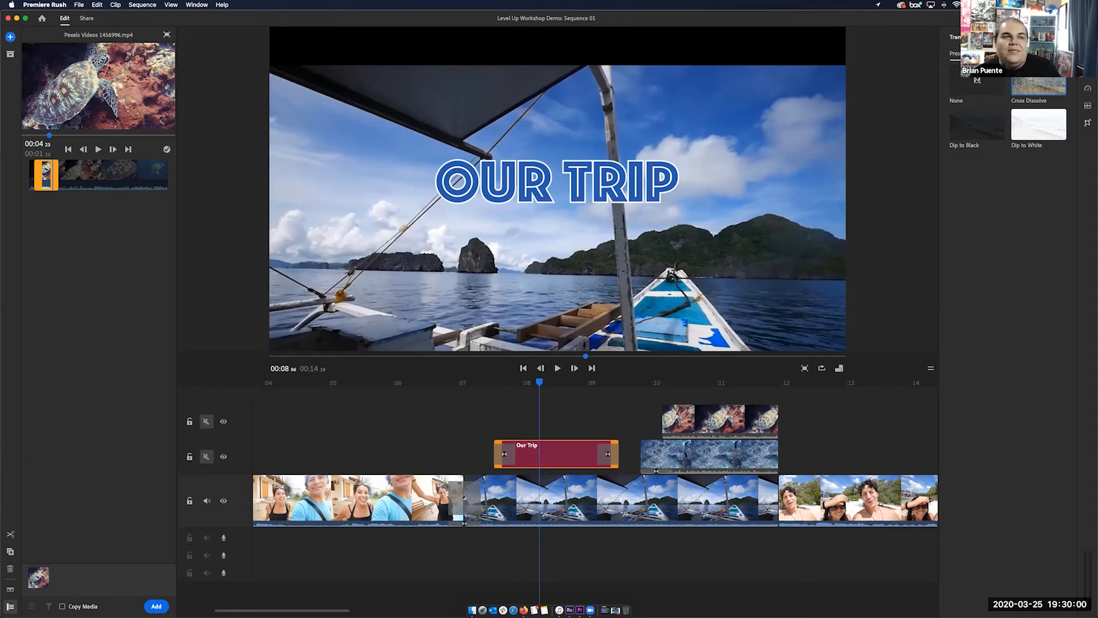
{"action": "mouse_move", "coordinate": [558, 182]}
{"action": "left_mouse_down"}
{"action": "mouse_move", "coordinate": [554, 99]}
{"action": "mouse_move", "coordinate": [535, 245]}
{"action": "mouse_move", "coordinate": [398, 211]}
{"action": "mouse_move", "coordinate": [583, 208]}
{"action": "mouse_move", "coordinate": [466, 103]}
{"action": "mouse_move", "coordinate": [404, 103]}
{"action": "mouse_move", "coordinate": [397, 127]}
{"action": "mouse_move", "coordinate": [657, 188]}
{"action": "mouse_move", "coordinate": [510, 184]}
{"action": "mouse_move", "coordinate": [569, 154]}
{"action": "mouse_move", "coordinate": [478, 172]}
{"action": "mouse_move", "coordinate": [557, 182]}
{"action": "left_mouse_up"}
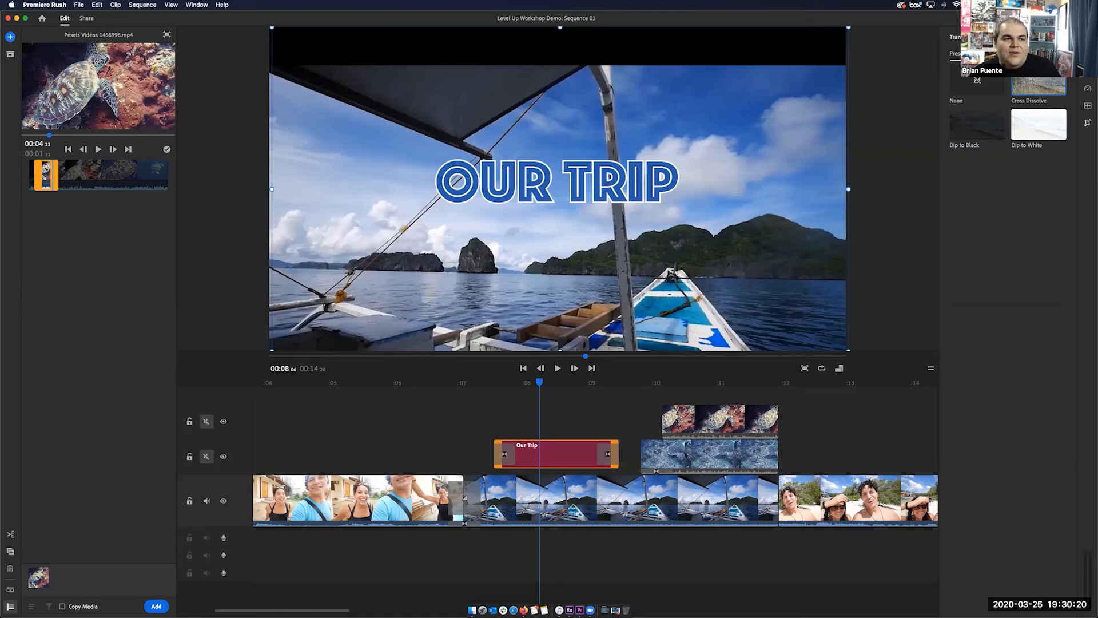
{"action": "key", "text": "space"}
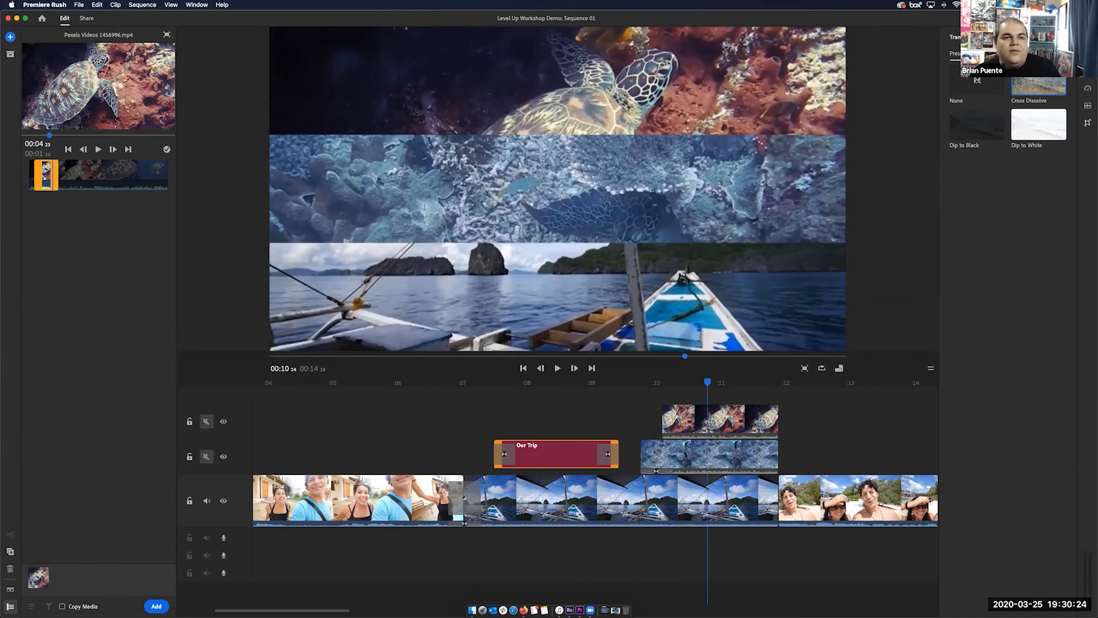
{"action": "key", "text": "space"}
{"action": "left_click", "coordinate": [720, 422]}
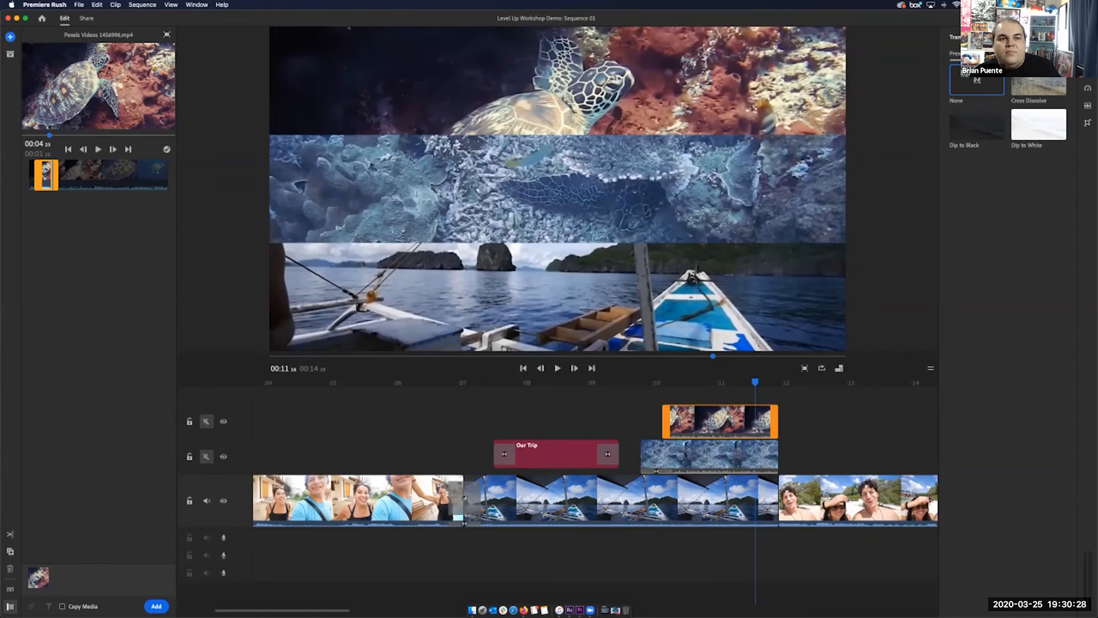
{"action": "left_click", "coordinate": [539, 455]}
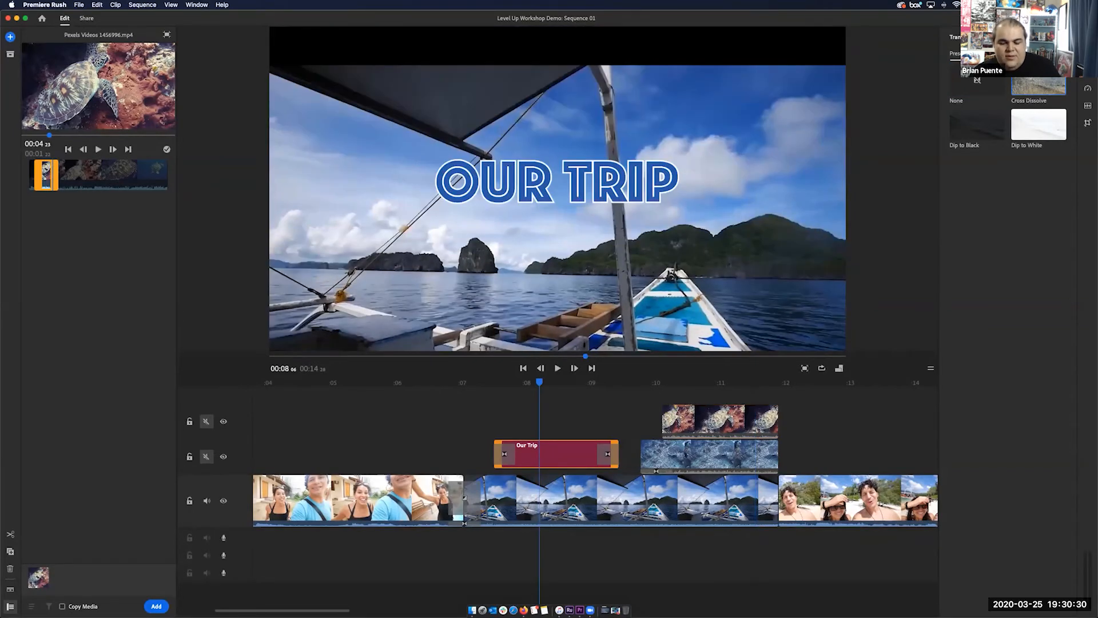
Step: Lengthen the Our Trip title's closing dissolve and add Cross Dissolves to the ends of the turtle and reef clips
{"action": "left_click_drag", "start_coordinate": [597, 454], "coordinate": [586, 454]}
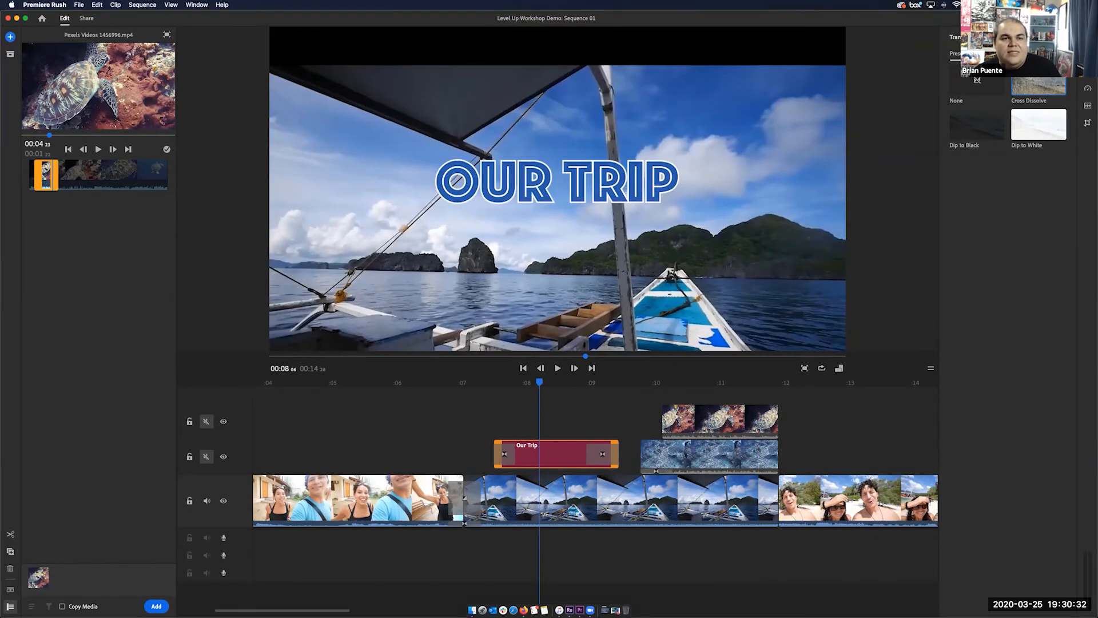
{"action": "left_click", "coordinate": [764, 421]}
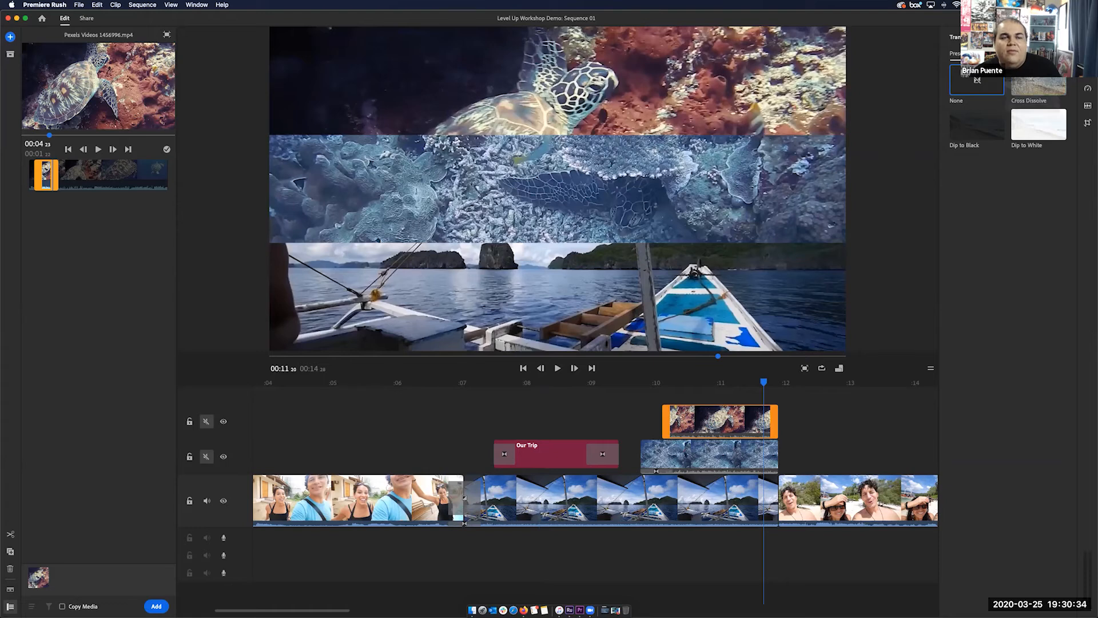
{"action": "left_click_drag", "start_coordinate": [1038, 86], "coordinate": [762, 419]}
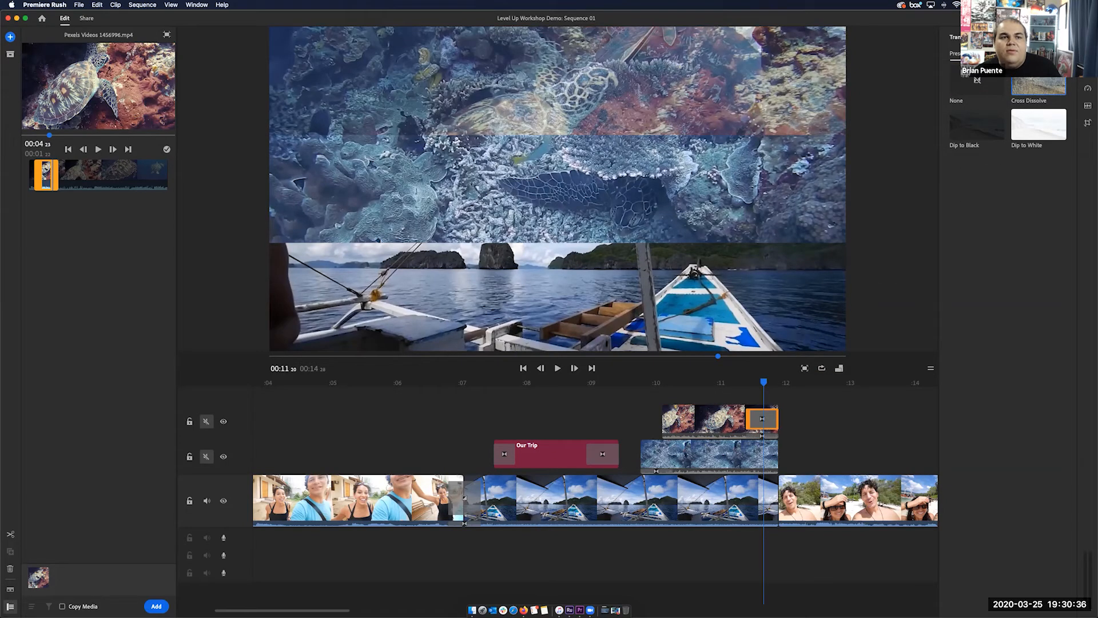
{"action": "left_click_drag", "start_coordinate": [1039, 85], "coordinate": [770, 457]}
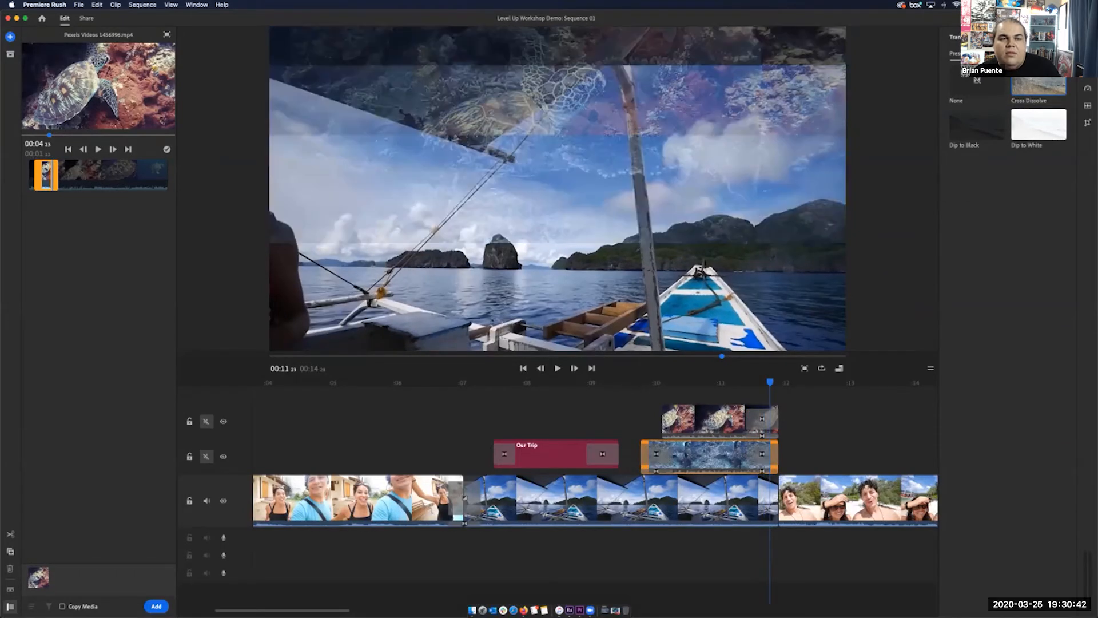
Step: Add a Cross Dissolve between the boat clip and the beach clip and select that transition
{"action": "left_click", "coordinate": [757, 498]}
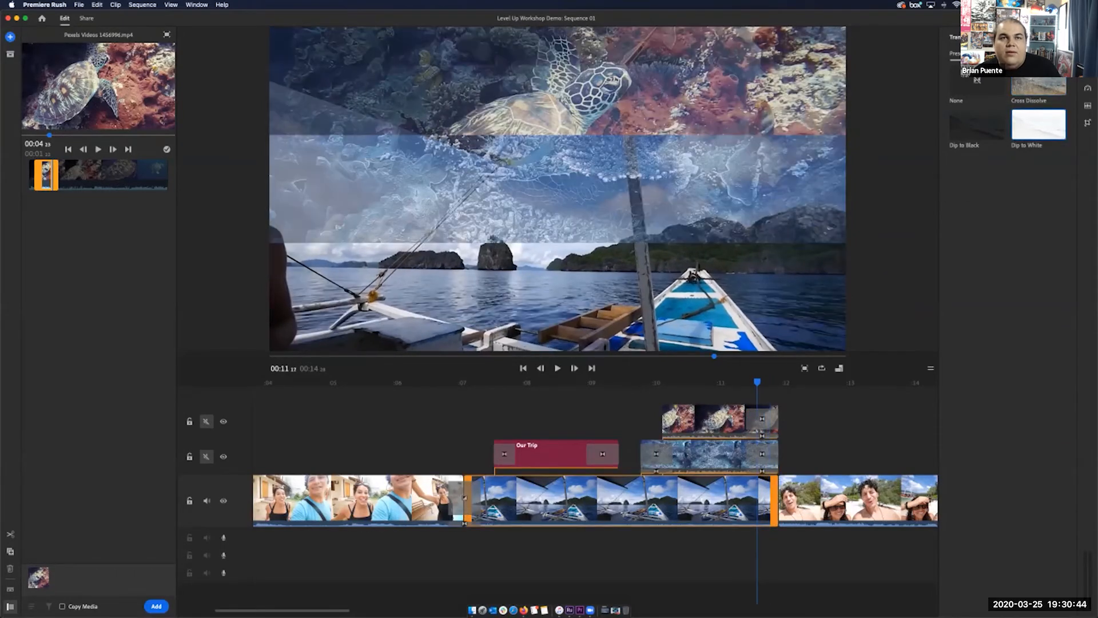
{"action": "left_click", "coordinate": [1039, 87]}
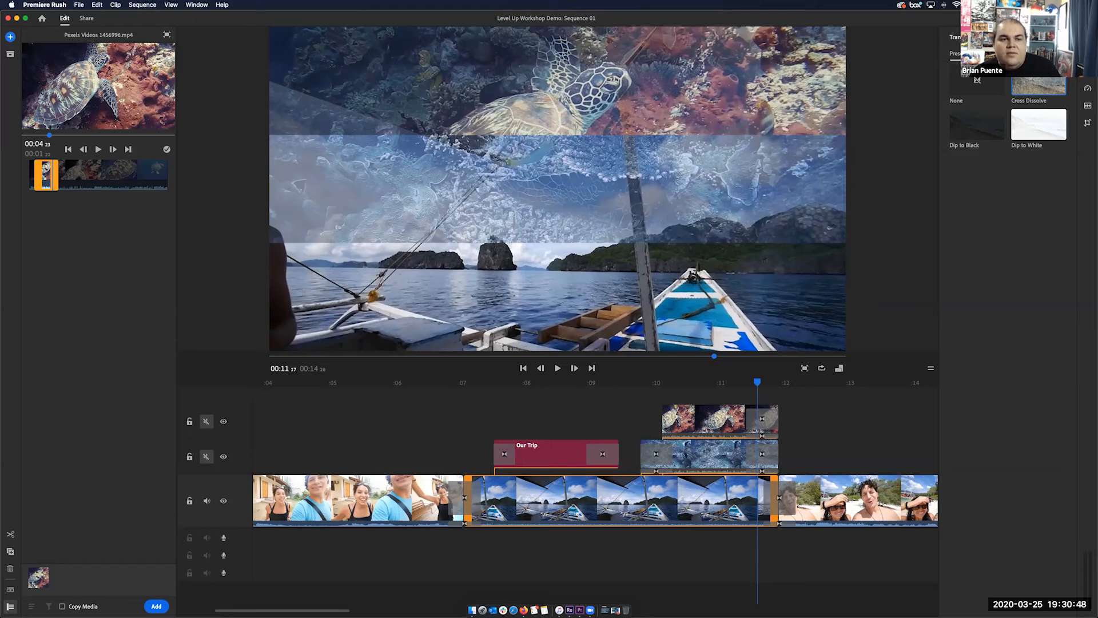
{"action": "left_click", "coordinate": [779, 498]}
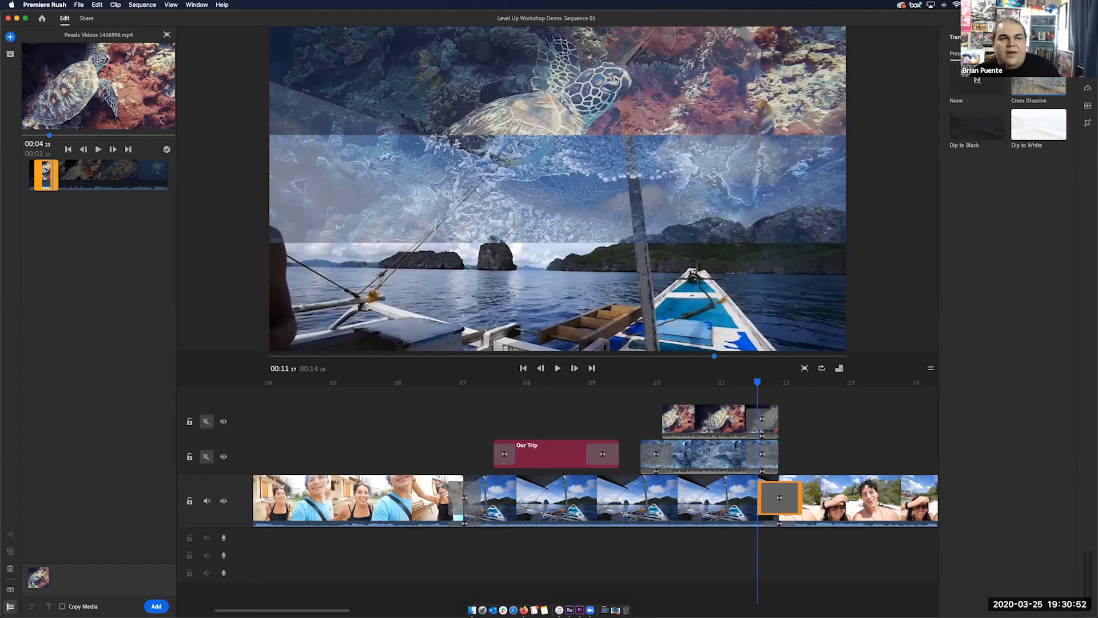
Step: Remove the opening Cross Dissolve from the reef clip beneath the turtle clip
{"action": "left_click_drag", "start_coordinate": [758, 382], "coordinate": [664, 382]}
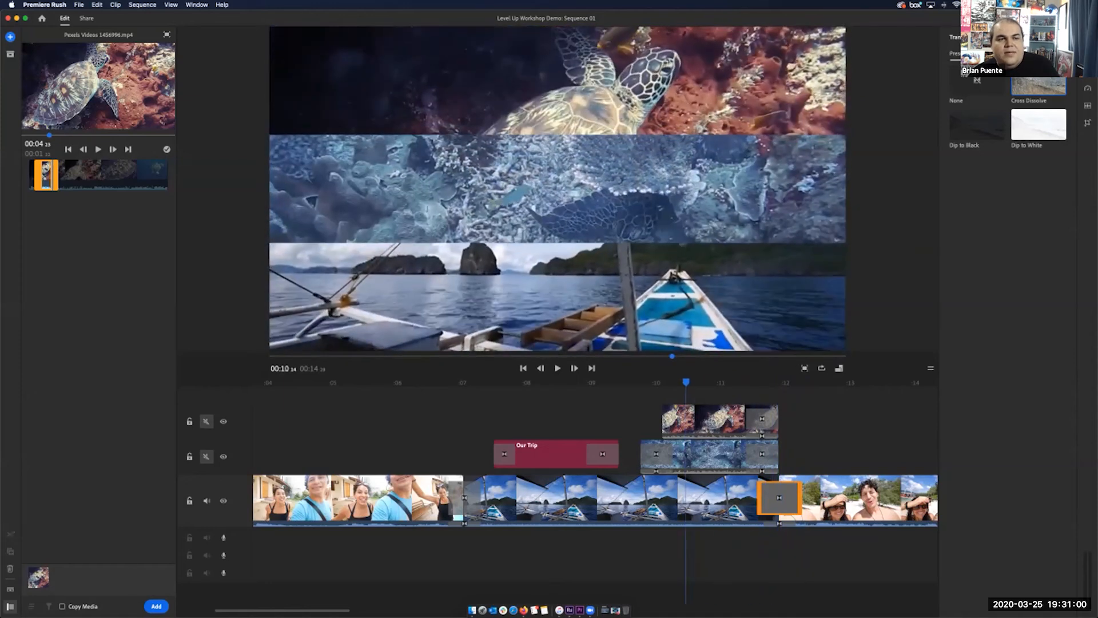
{"action": "left_click", "coordinate": [712, 421]}
{"action": "left_click", "coordinate": [652, 453]}
{"action": "key", "text": "Delete"}
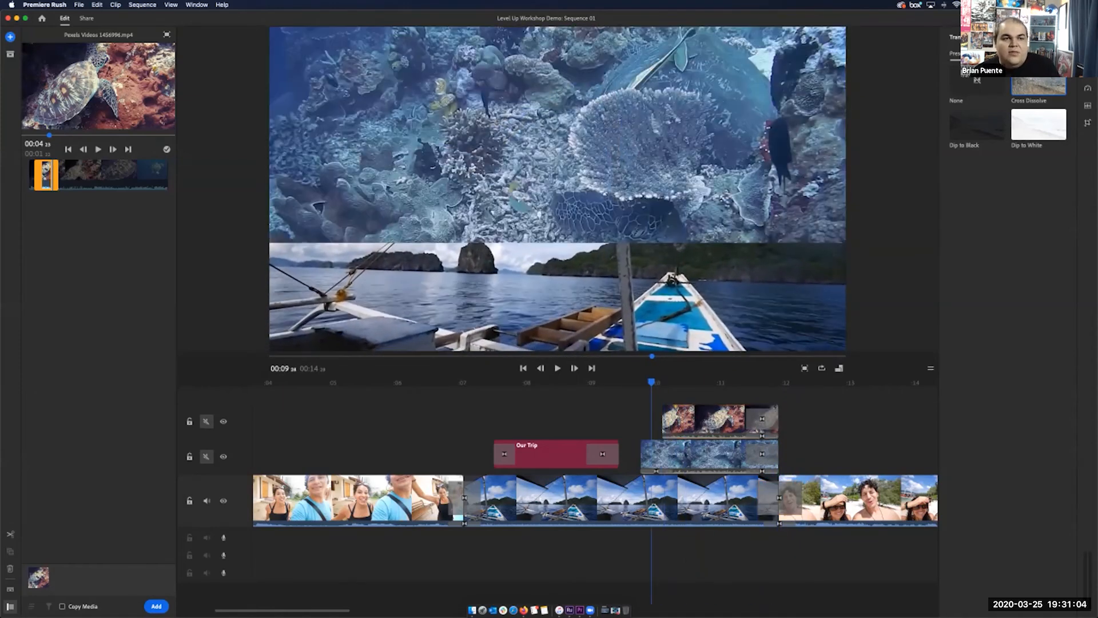
Step: Select the turtle clip in the split screen, expand its audio waveform and collapse it again
{"action": "left_click", "coordinate": [687, 454]}
{"action": "left_click_drag", "start_coordinate": [653, 382], "coordinate": [742, 382]}
{"action": "left_click", "coordinate": [721, 420]}
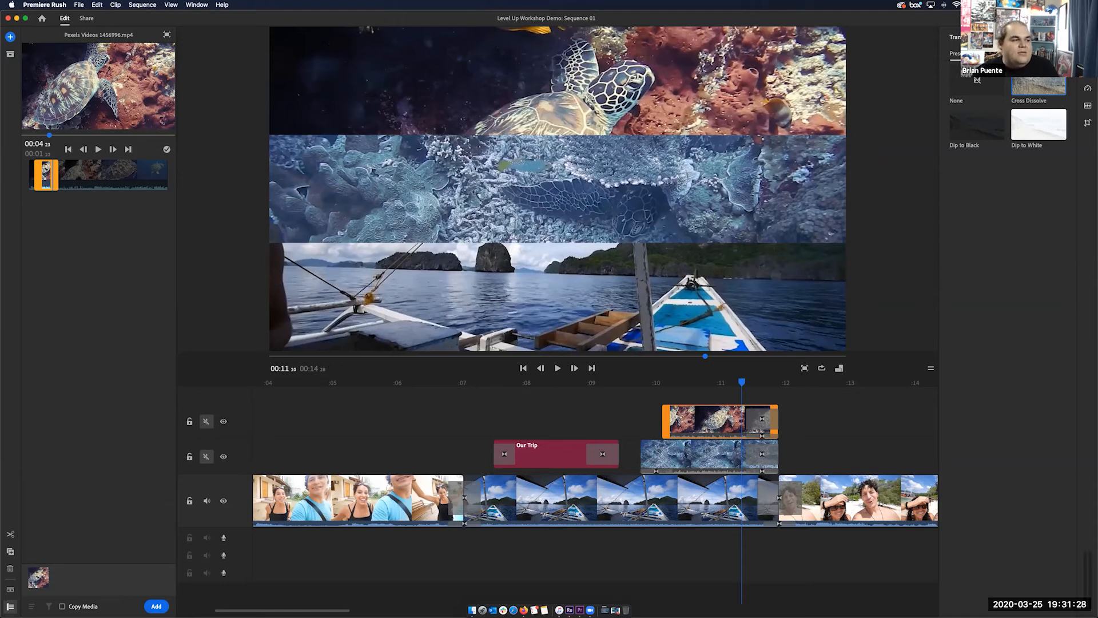
{"action": "left_click", "coordinate": [10, 589]}
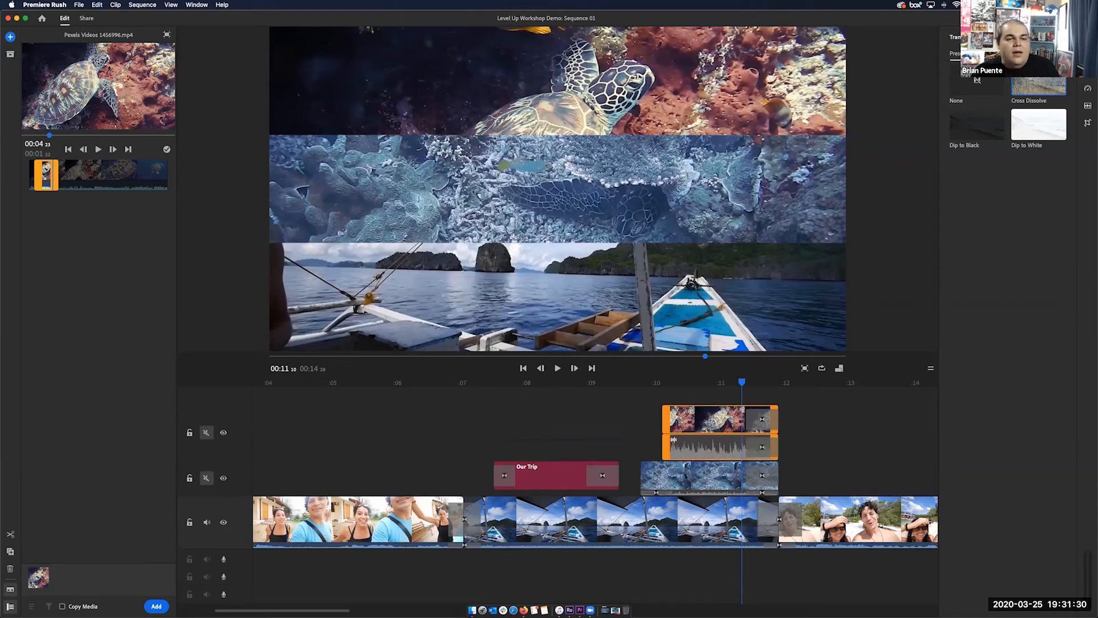
{"action": "left_click", "coordinate": [10, 589]}
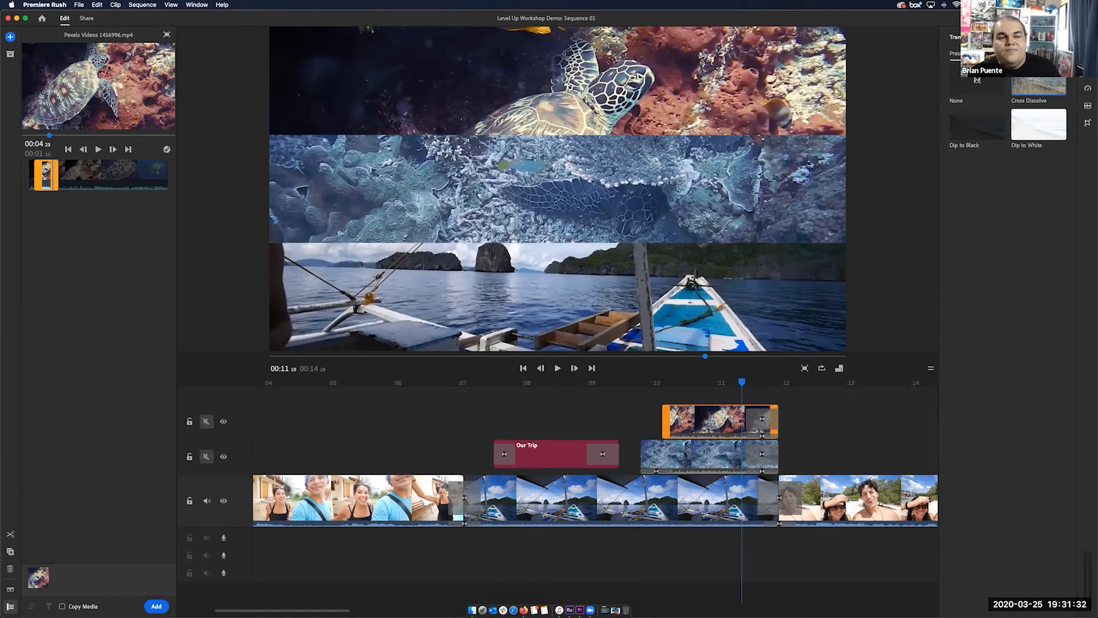
Step: Scrub back from the split screen through the Our Trip title's opening dissolve to the couple's courtyard clip
{"action": "left_click_drag", "start_coordinate": [742, 382], "coordinate": [637, 382]}
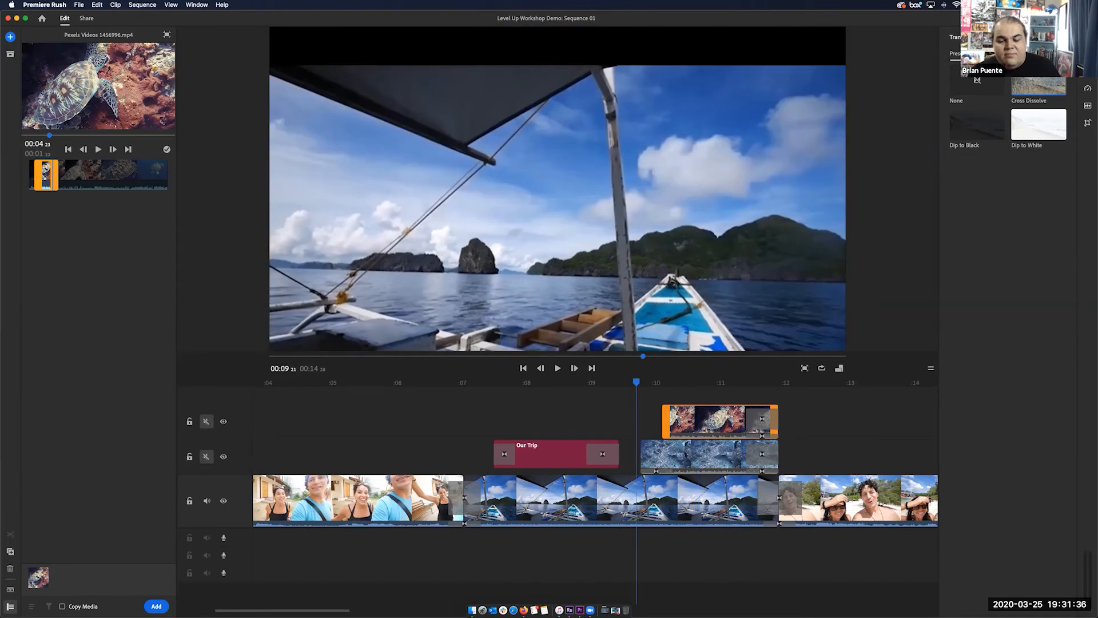
{"action": "left_click_drag", "start_coordinate": [637, 382], "coordinate": [505, 382]}
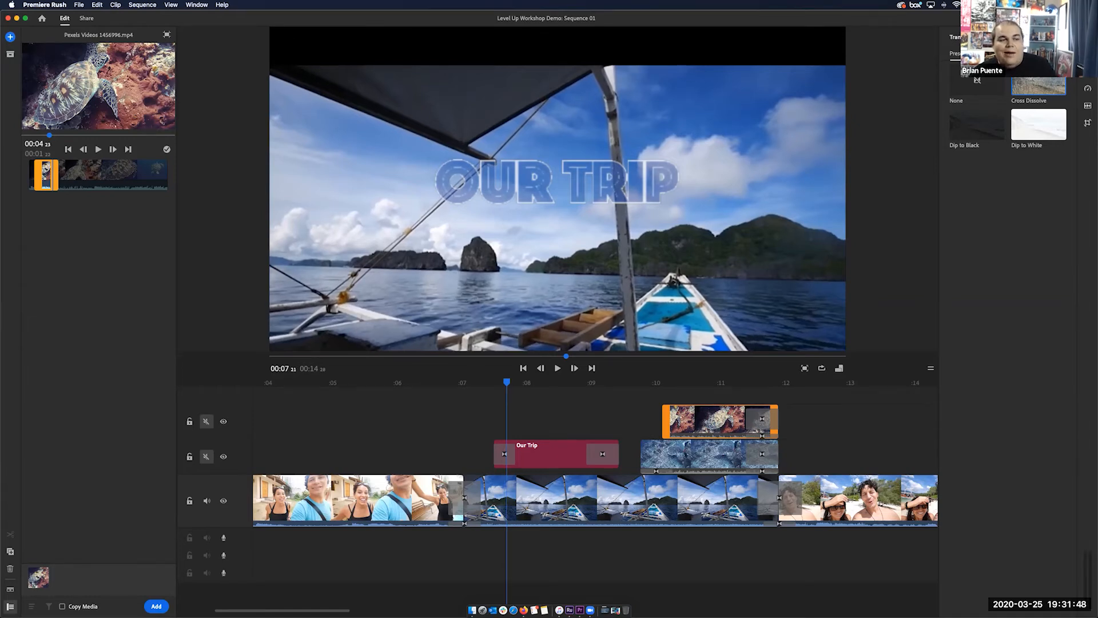
{"action": "mouse_move", "coordinate": [505, 382]}
{"action": "left_mouse_down"}
{"action": "mouse_move", "coordinate": [448, 382]}
{"action": "mouse_move", "coordinate": [498, 382]}
{"action": "left_mouse_up"}
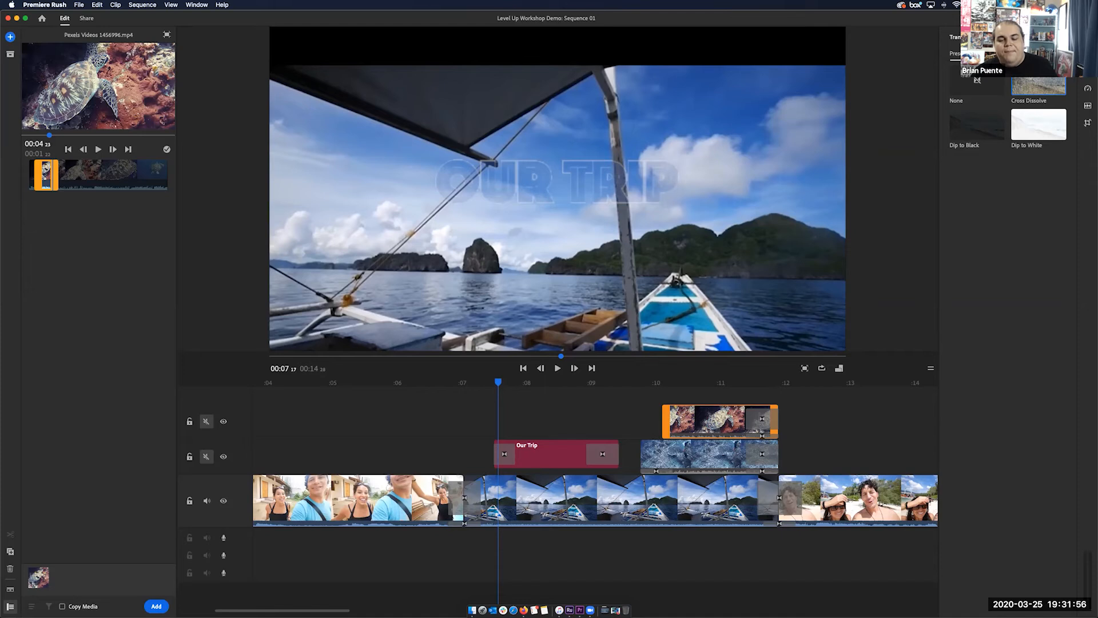
{"action": "left_click_drag", "start_coordinate": [498, 382], "coordinate": [278, 382]}
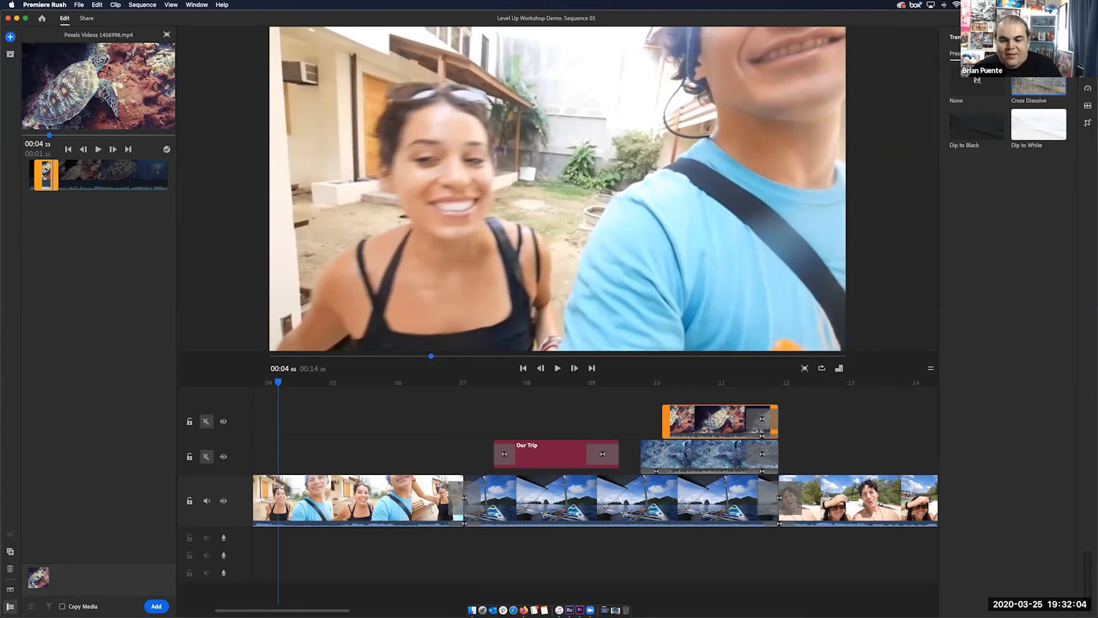
{"action": "left_click_drag", "start_coordinate": [278, 382], "coordinate": [280, 382]}
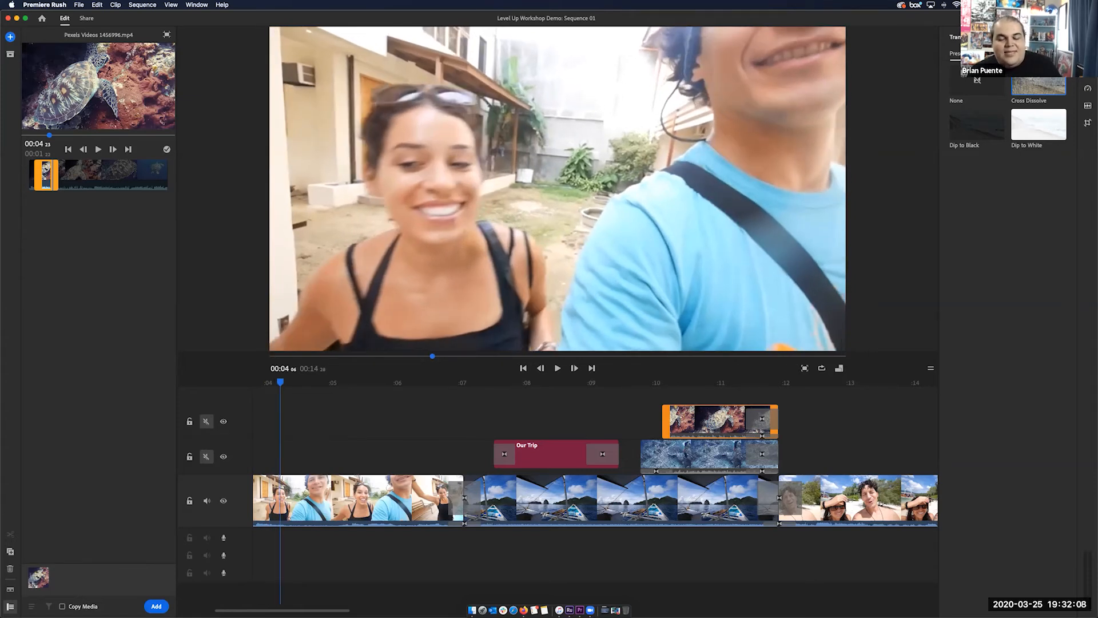
Step: Select the courtyard clip, expand the audio tracks and enlarge the timeline so the whole sequence's waveforms show
{"action": "left_click", "coordinate": [320, 498]}
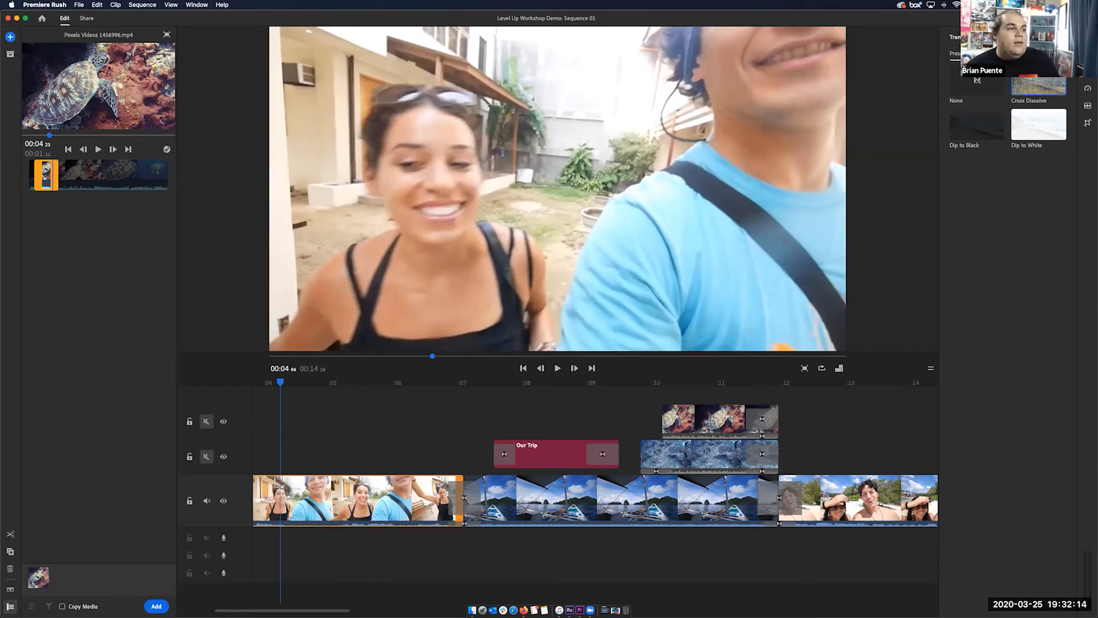
{"action": "mouse_move", "coordinate": [280, 382]}
{"action": "left_mouse_down"}
{"action": "mouse_move", "coordinate": [259, 382]}
{"action": "mouse_move", "coordinate": [278, 382]}
{"action": "left_mouse_up"}
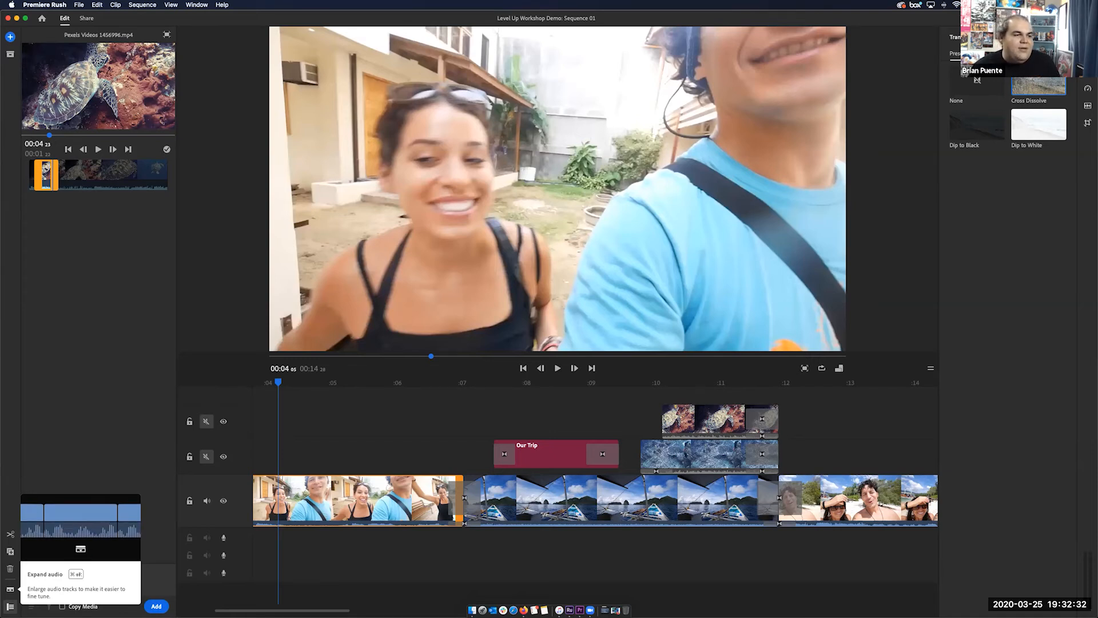
{"action": "left_click", "coordinate": [10, 589]}
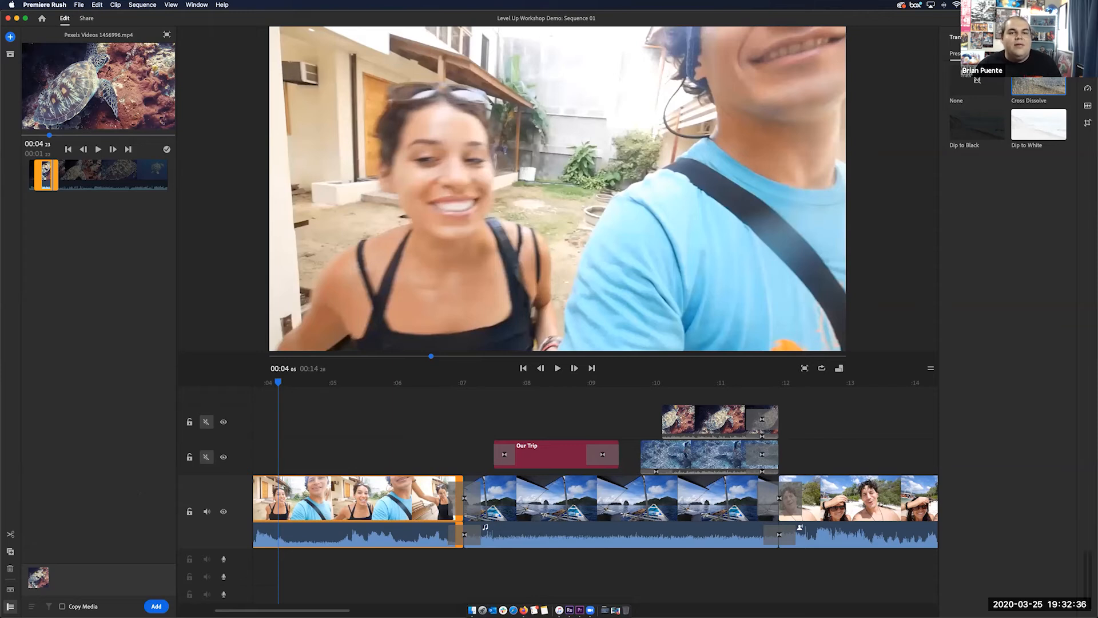
{"action": "left_click_drag", "start_coordinate": [557, 376], "coordinate": [558, 251]}
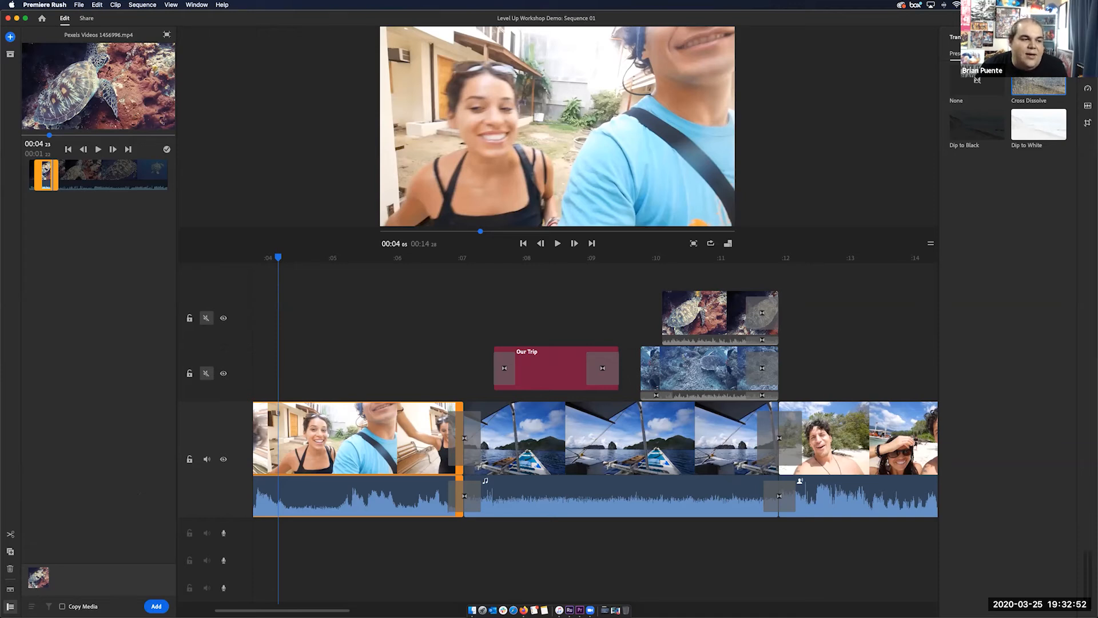
{"action": "mouse_move", "coordinate": [345, 609]}
{"action": "left_mouse_down"}
{"action": "mouse_move", "coordinate": [332, 609]}
{"action": "mouse_move", "coordinate": [363, 609]}
{"action": "left_mouse_up"}
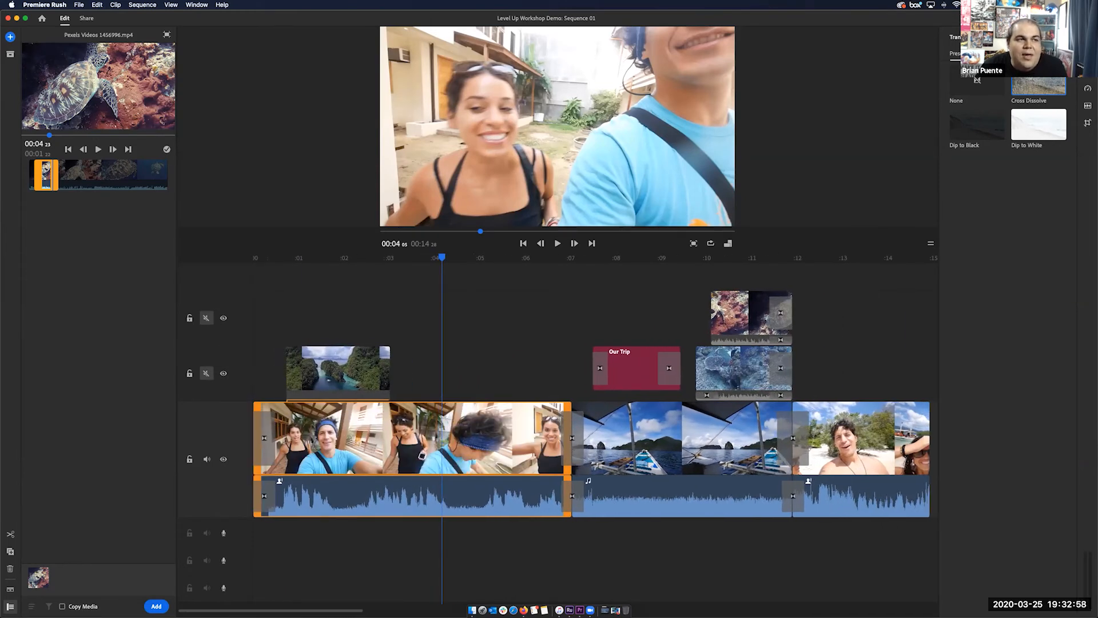
Step: Compare the Our Trip title with the courtyard clip's audio and play from the split screen into the beach clip
{"action": "left_click_drag", "start_coordinate": [442, 258], "coordinate": [659, 257]}
{"action": "left_click", "coordinate": [635, 370]}
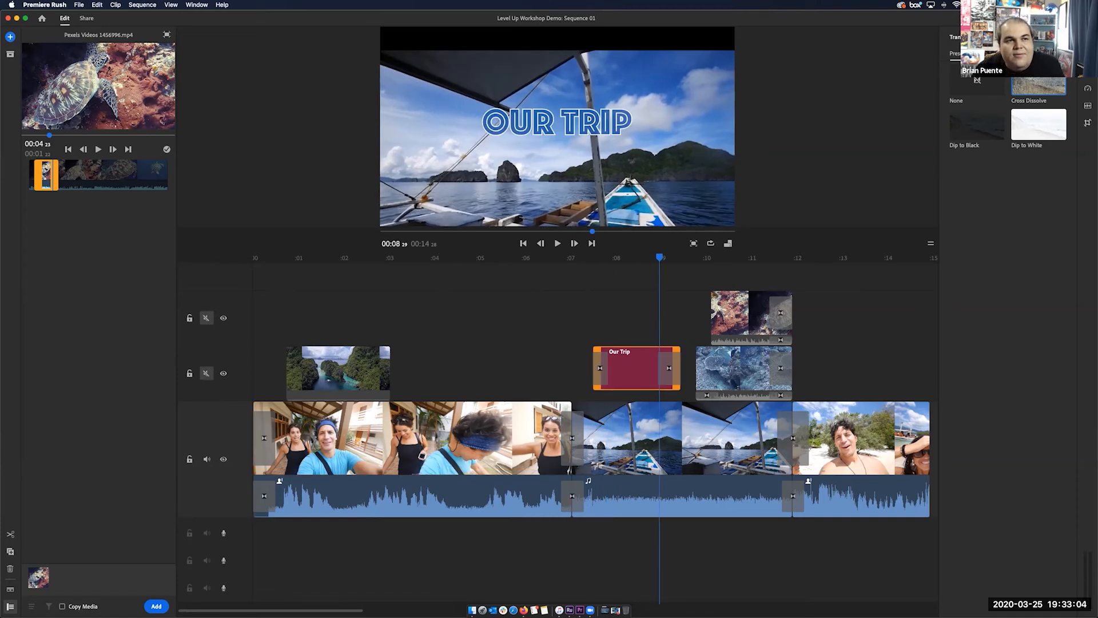
{"action": "left_click_drag", "start_coordinate": [660, 257], "coordinate": [405, 257]}
{"action": "left_click", "coordinate": [407, 439]}
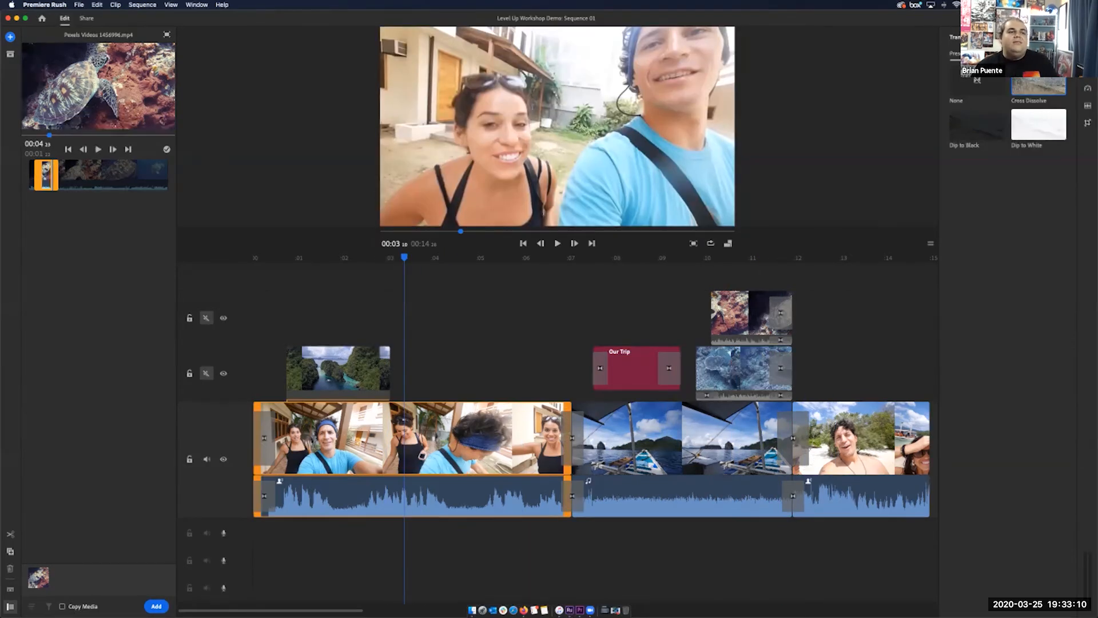
{"action": "left_click_drag", "start_coordinate": [405, 257], "coordinate": [688, 257]}
{"action": "key", "text": "space"}
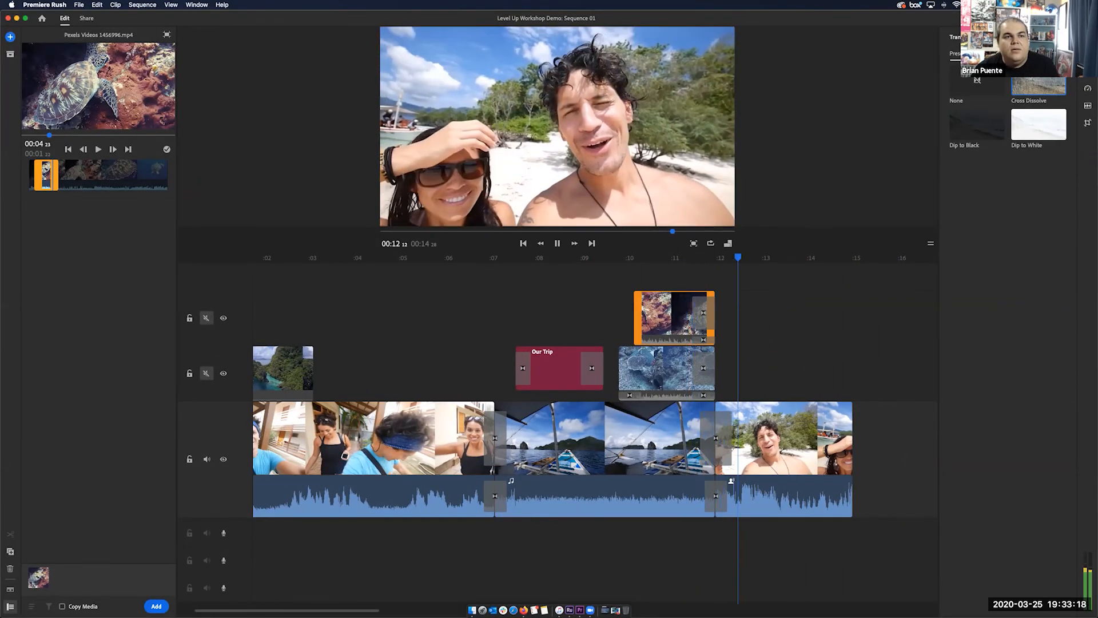
{"action": "key", "text": "space"}
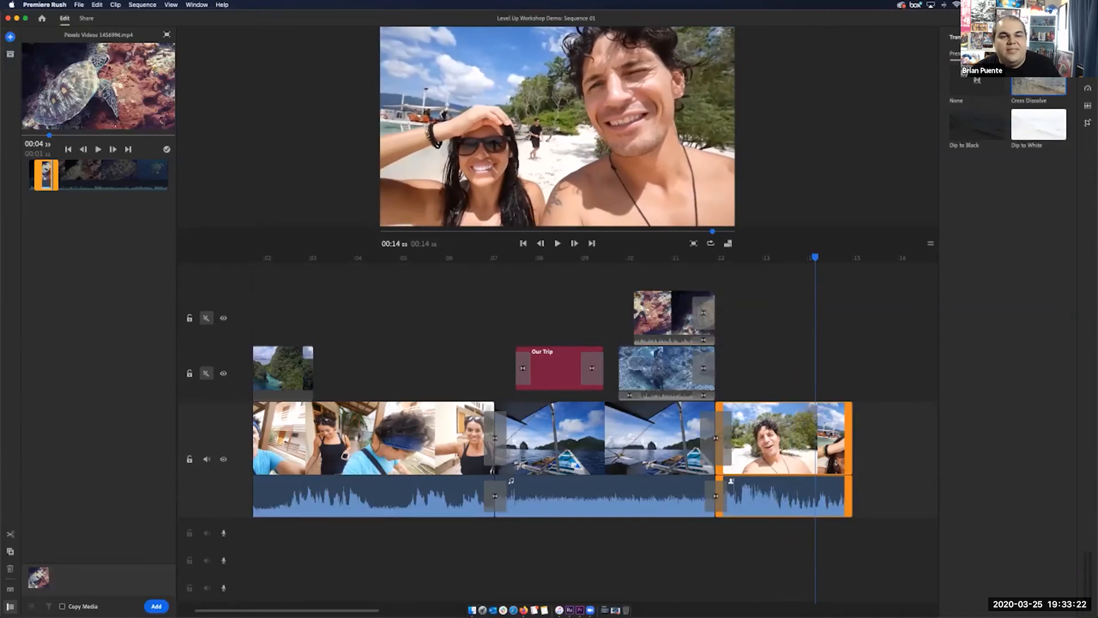
Step: Open the advanced audio settings for the beach clip and review the audio type choices without changing Voice
{"action": "left_click_drag", "start_coordinate": [814, 257], "coordinate": [776, 257]}
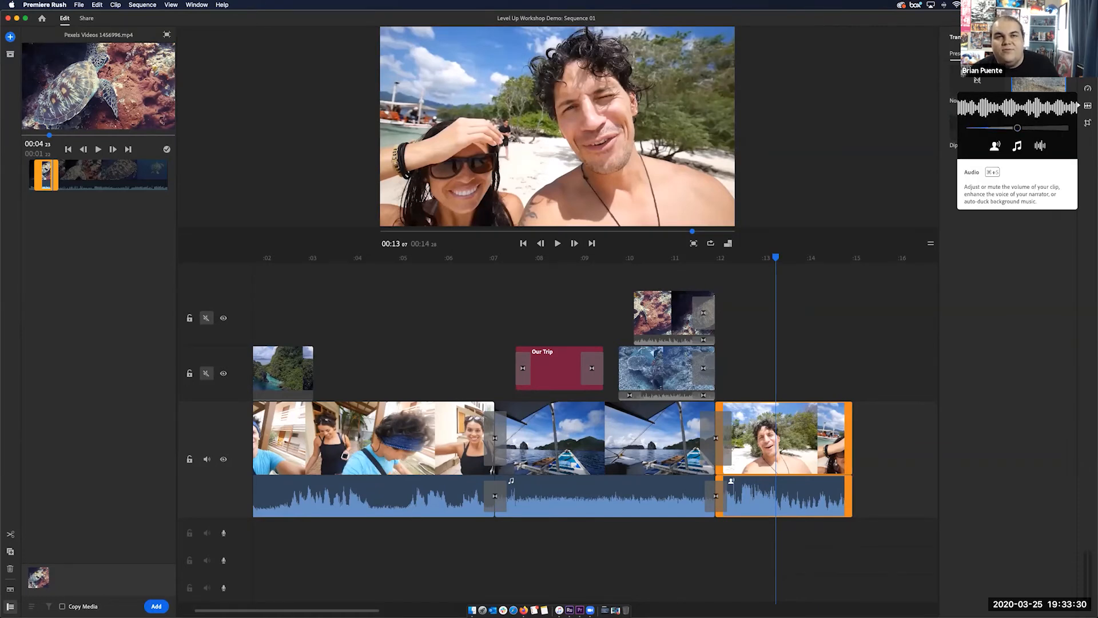
{"action": "left_click", "coordinate": [1088, 106]}
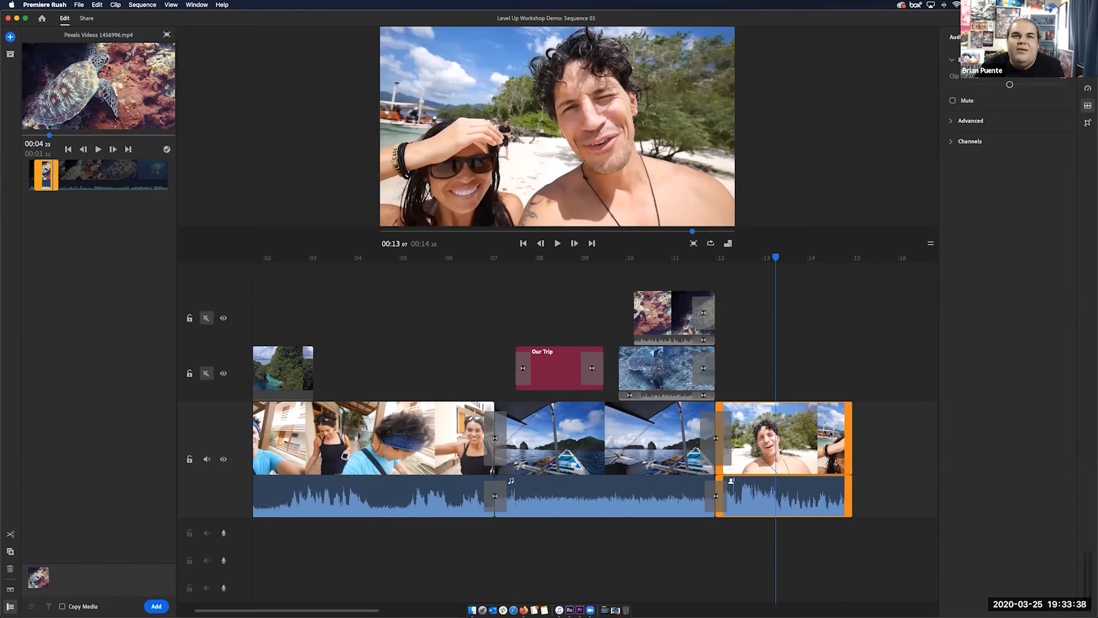
{"action": "left_click", "coordinate": [970, 121]}
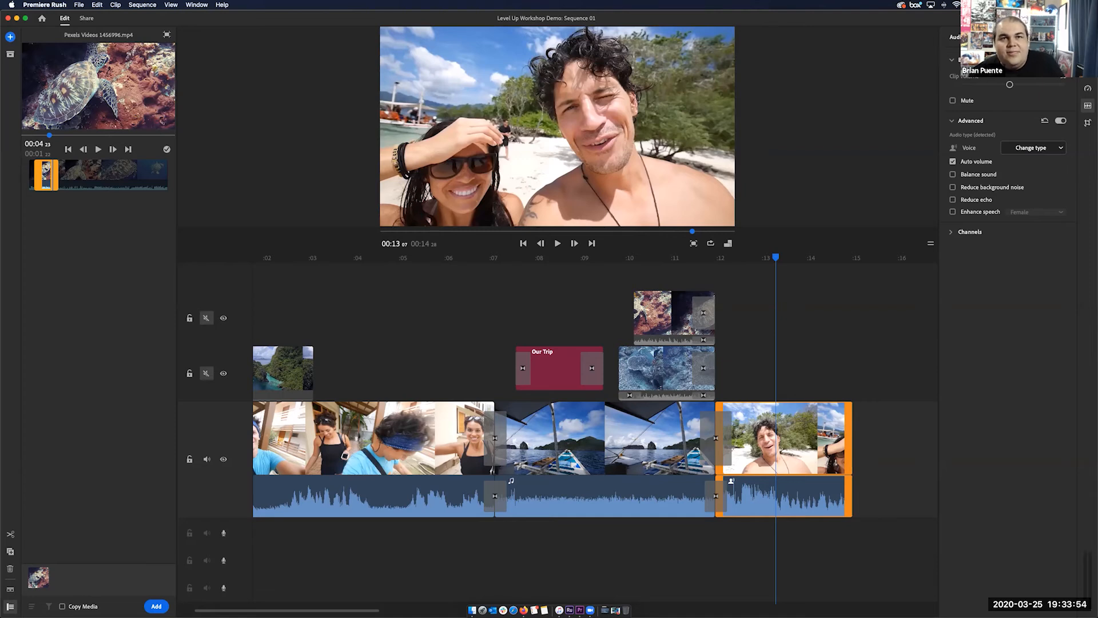
{"action": "left_click", "coordinate": [1033, 147]}
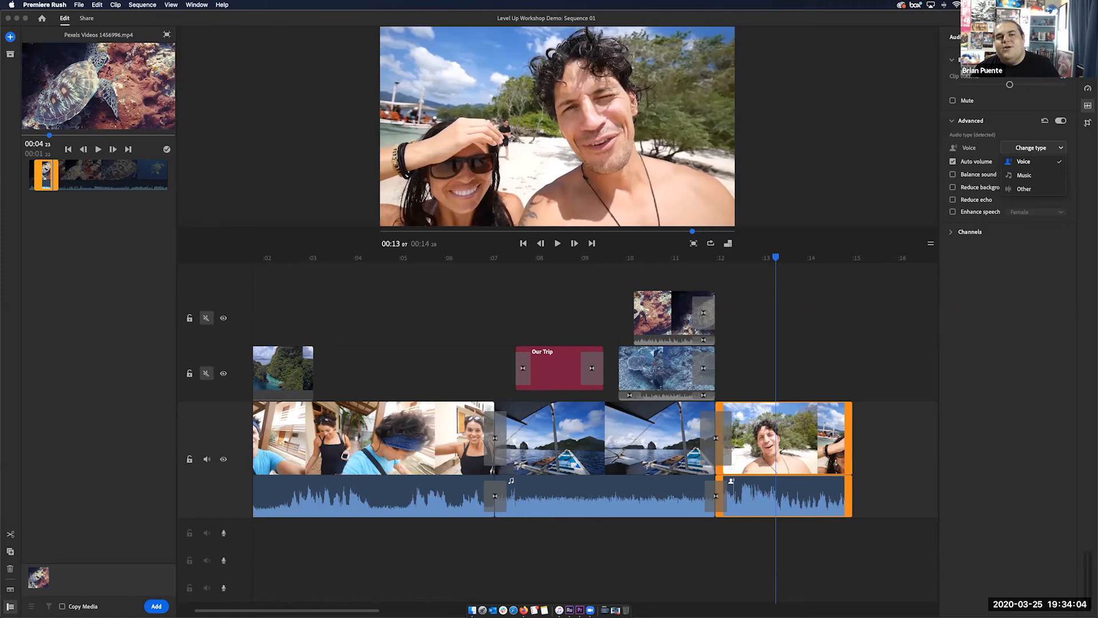
{"action": "key", "text": "Escape"}
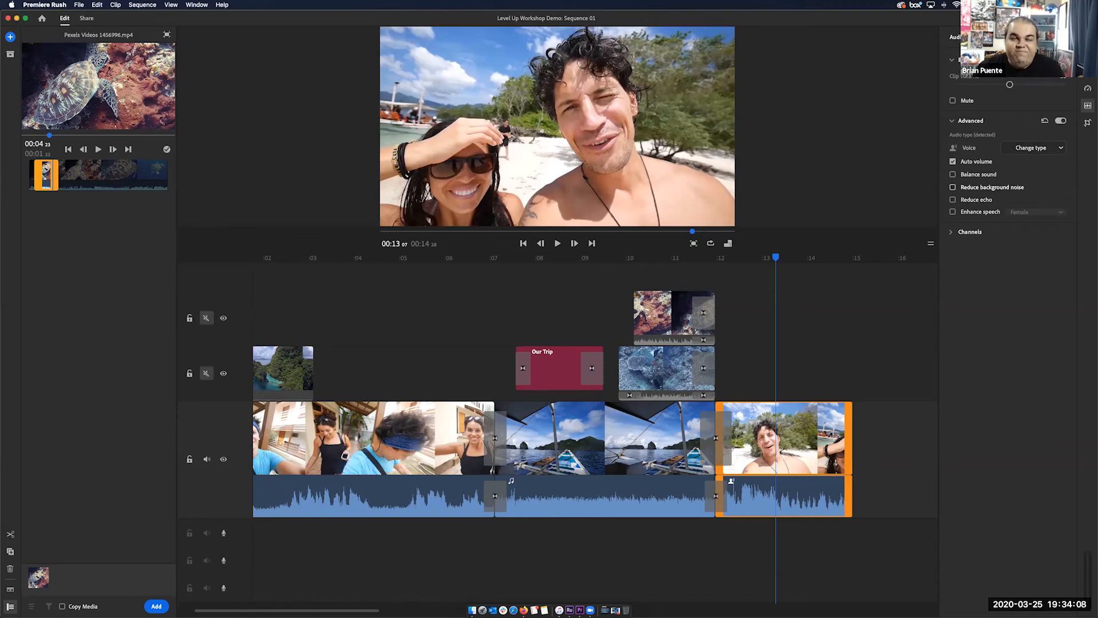
Step: Examine the Reduce background noise option and play the beach clip twice to listen to its audio
{"action": "mouse_move", "coordinate": [992, 187]}
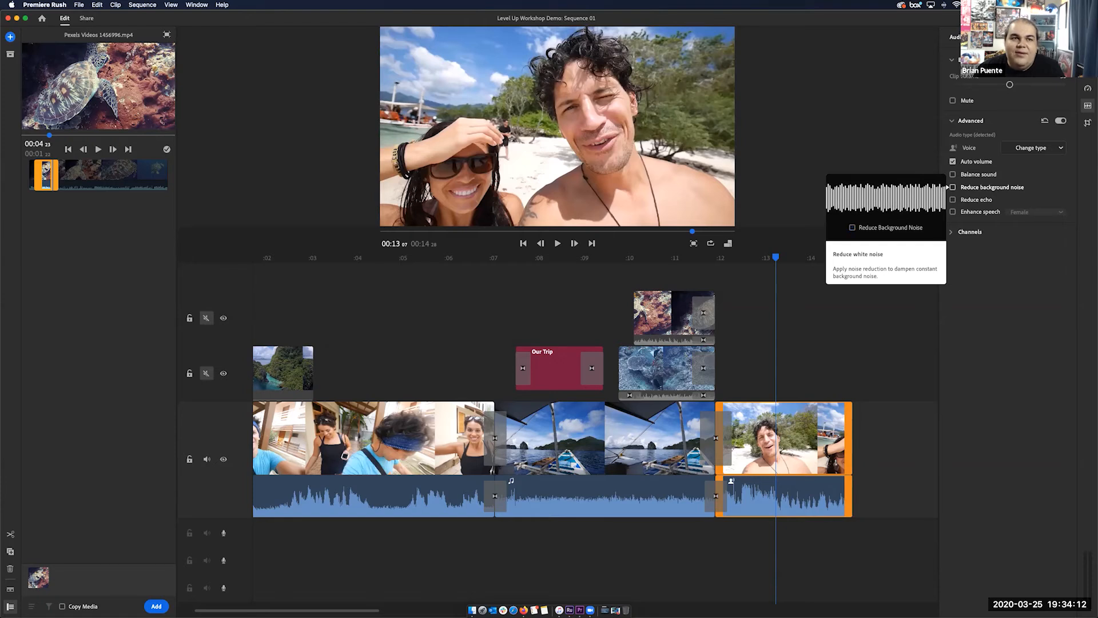
{"action": "left_click_drag", "start_coordinate": [775, 257], "coordinate": [768, 258]}
{"action": "key", "text": "space"}
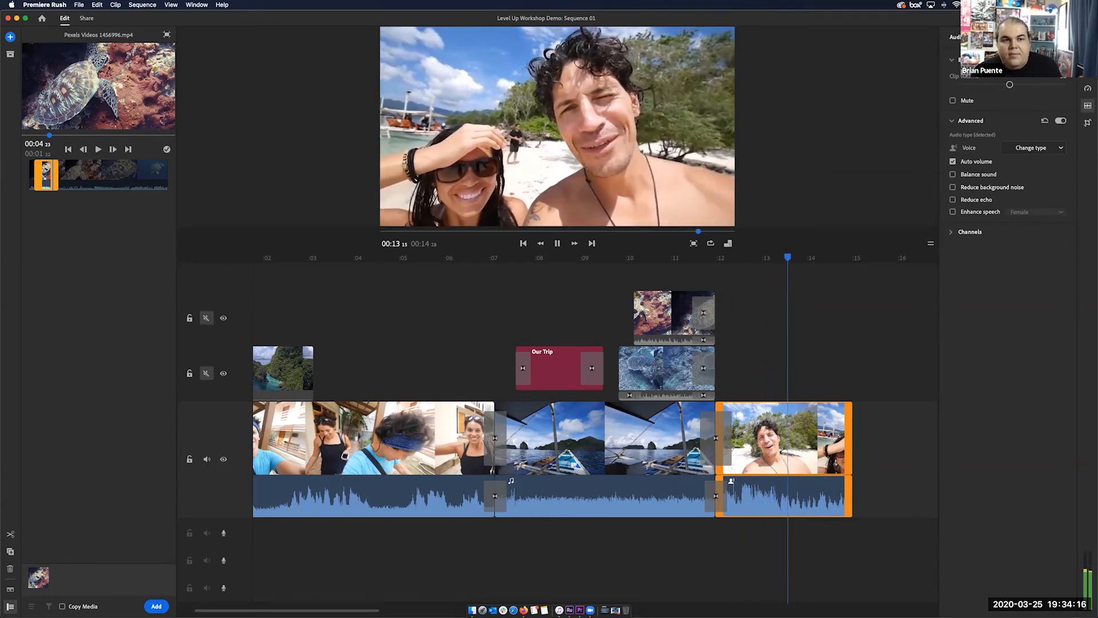
{"action": "key", "text": "space"}
{"action": "left_click_drag", "start_coordinate": [817, 257], "coordinate": [753, 257]}
{"action": "key", "text": "space"}
{"action": "key", "text": "space"}
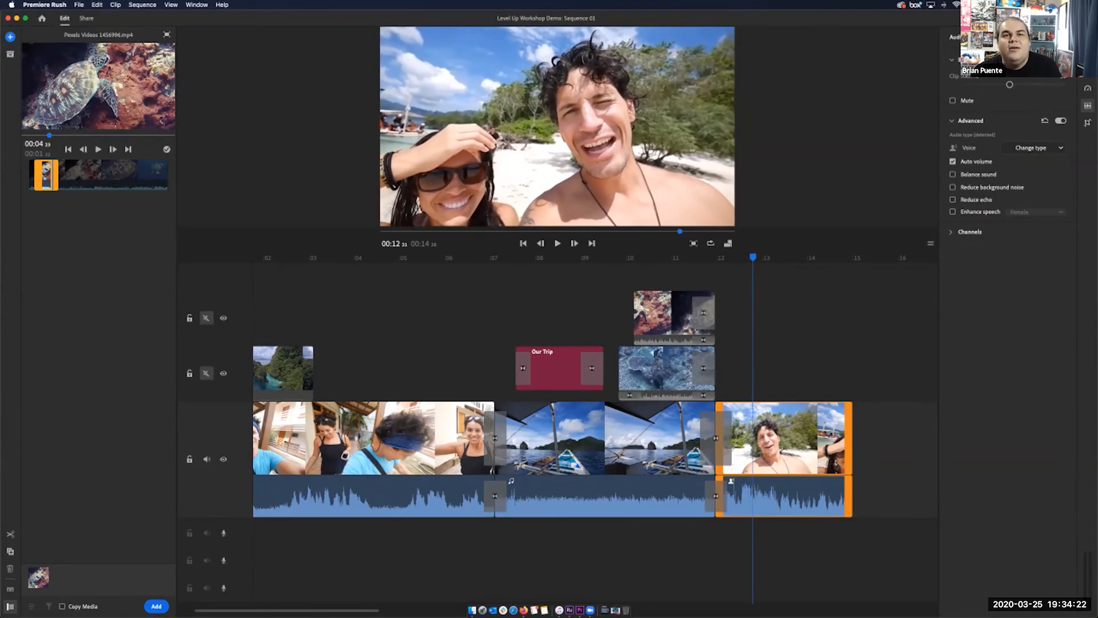
{"action": "mouse_move", "coordinate": [992, 188]}
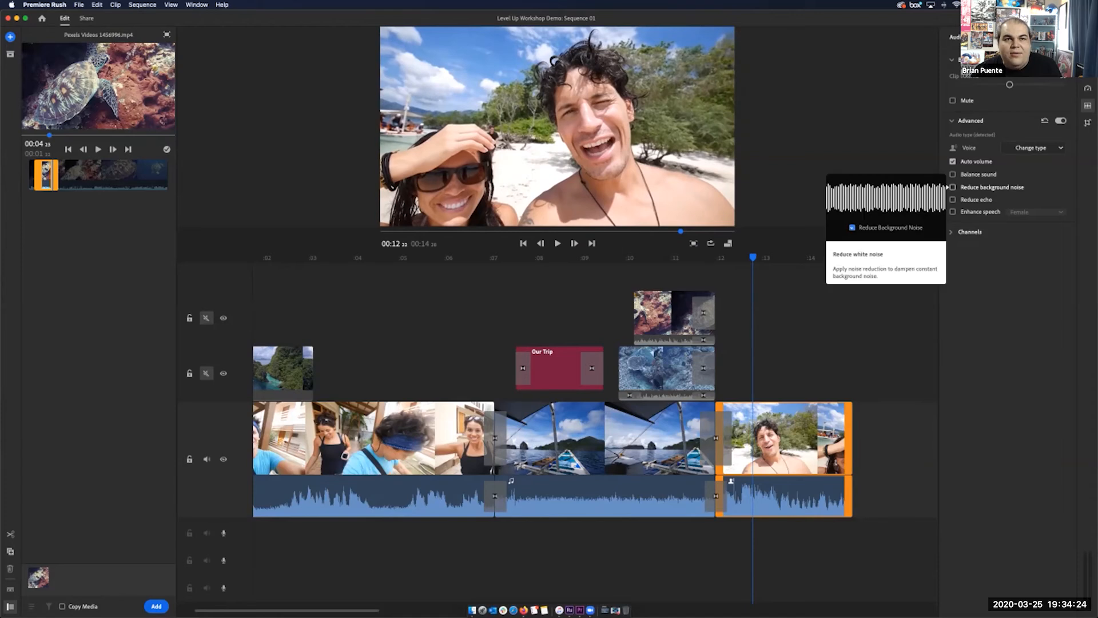
Step: Turn on Reduce background noise for the beach clip and play it to hear the effect at intensity 50
{"action": "left_click", "coordinate": [993, 187]}
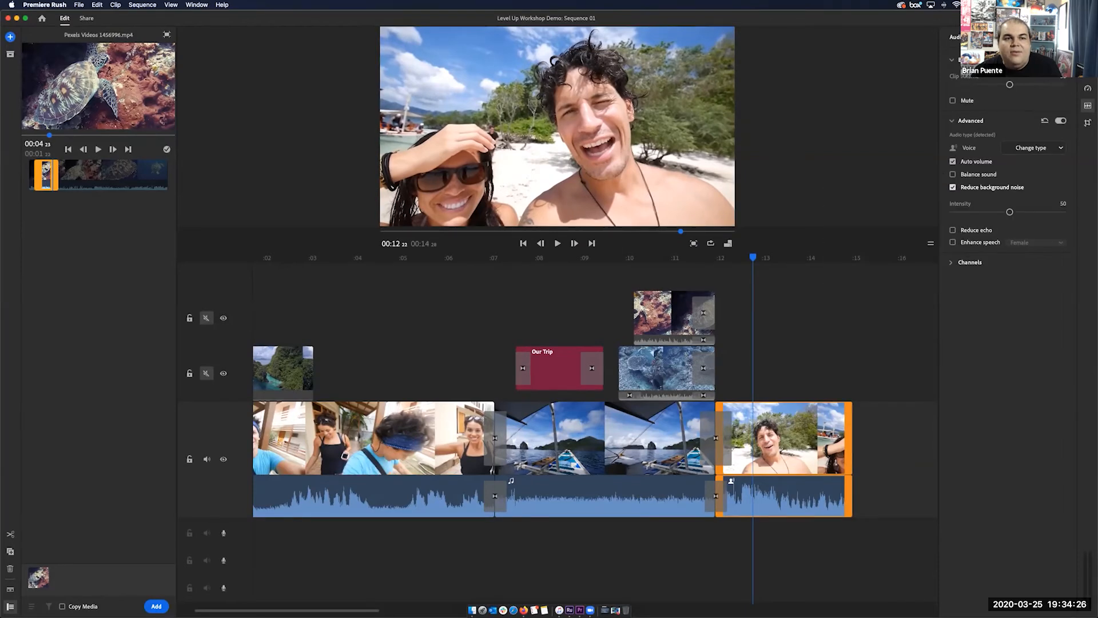
{"action": "key", "text": "space"}
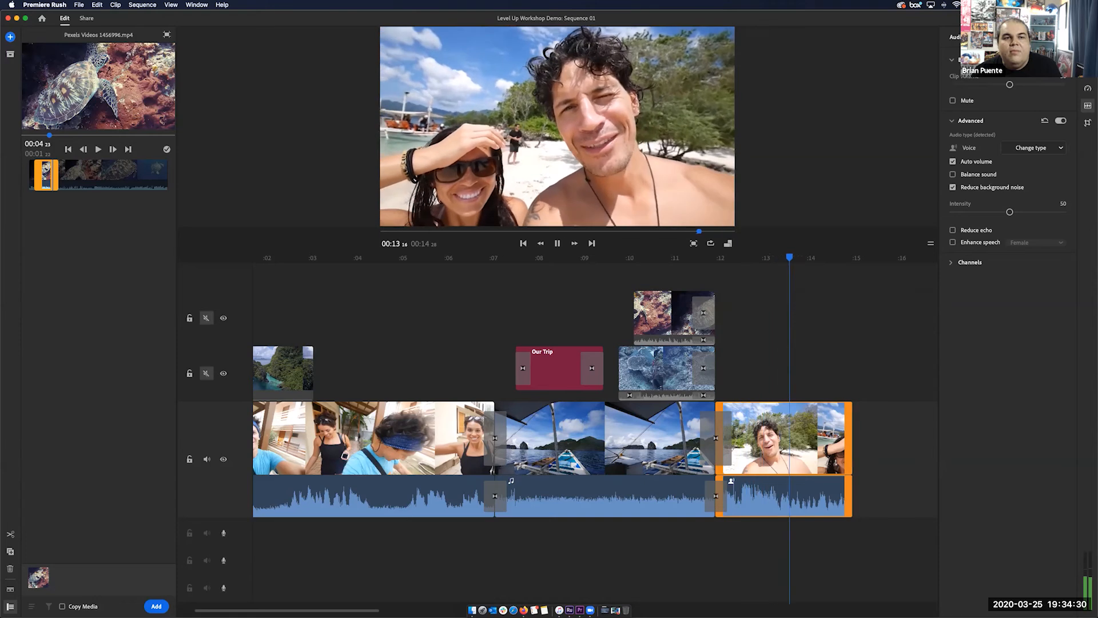
{"action": "key", "text": "space"}
{"action": "key", "text": "space"}
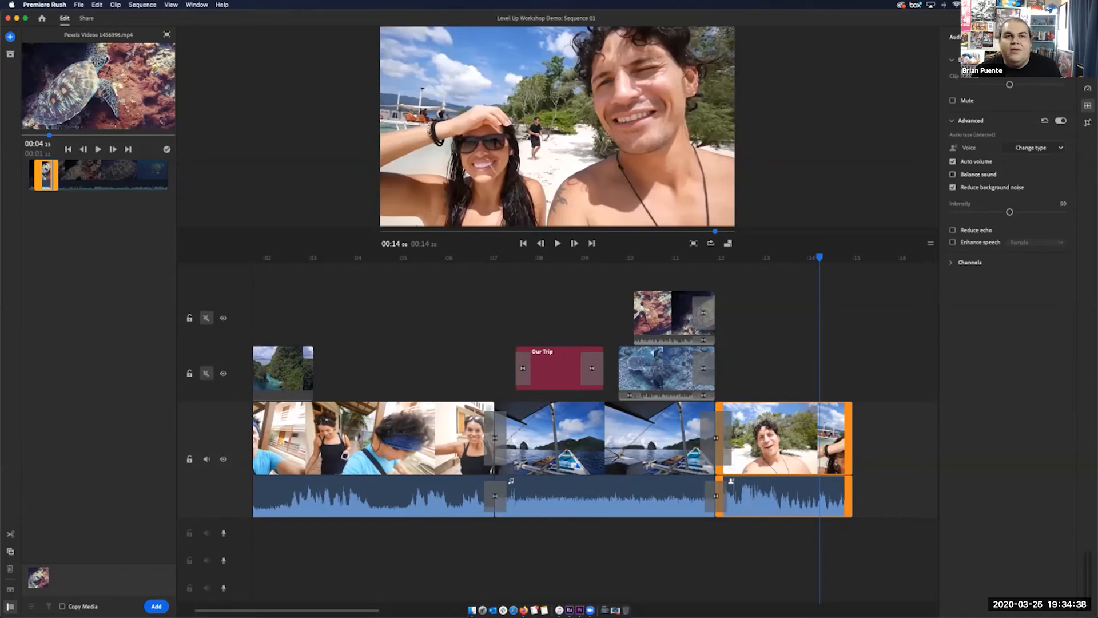
{"action": "mouse_move", "coordinate": [978, 174]}
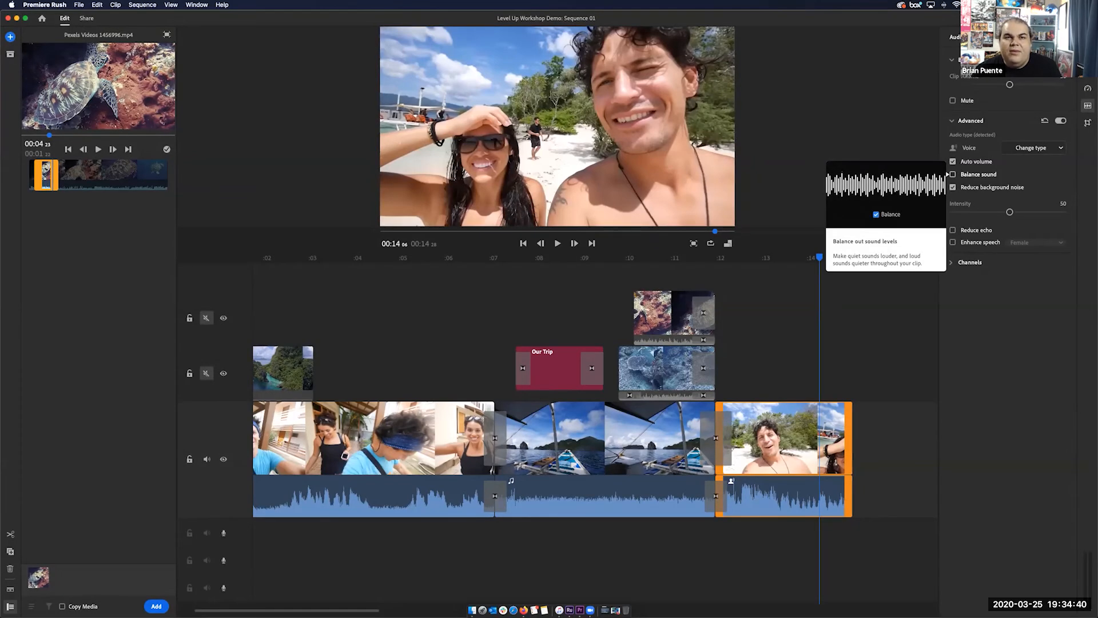
Step: Raise the noise reduction intensity to 100, replay the beach clip from near its start, and restore the intensity to 50
{"action": "left_click_drag", "start_coordinate": [1010, 212], "coordinate": [1062, 211]}
{"action": "left_click_drag", "start_coordinate": [820, 258], "coordinate": [724, 258]}
{"action": "key", "text": "space"}
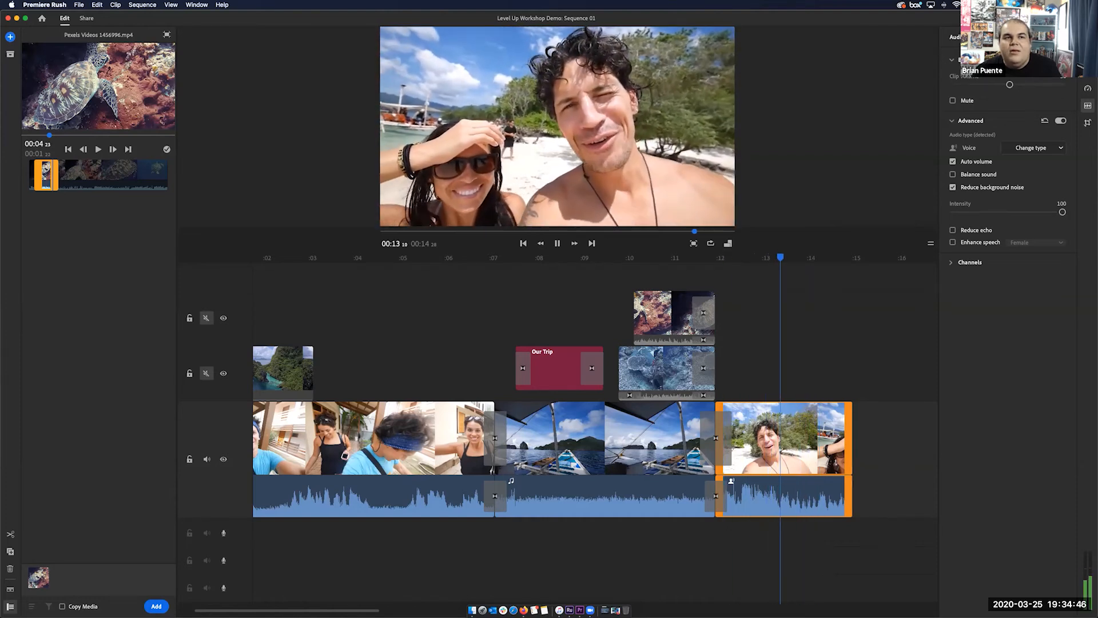
{"action": "key", "text": "space"}
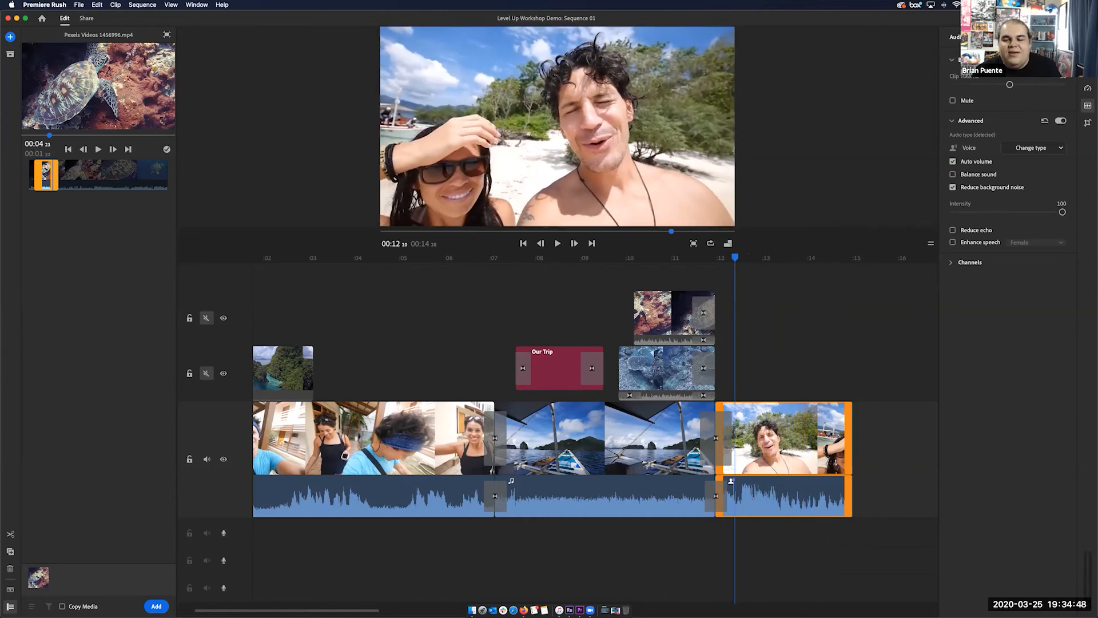
{"action": "key", "text": "space"}
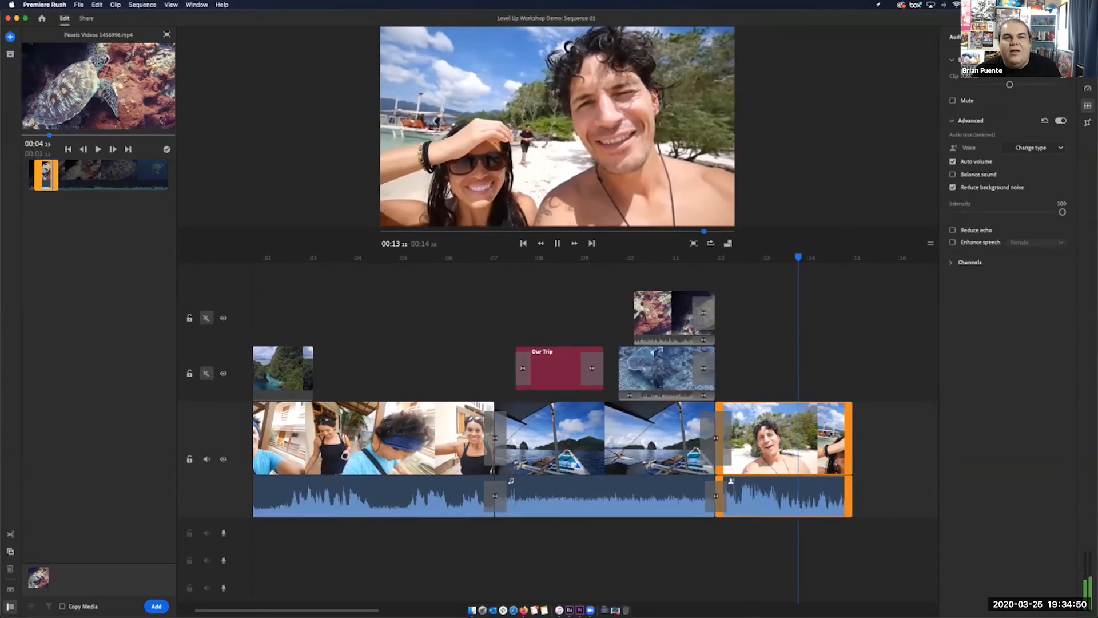
{"action": "key", "text": "space"}
{"action": "left_click_drag", "start_coordinate": [1062, 212], "coordinate": [1010, 213]}
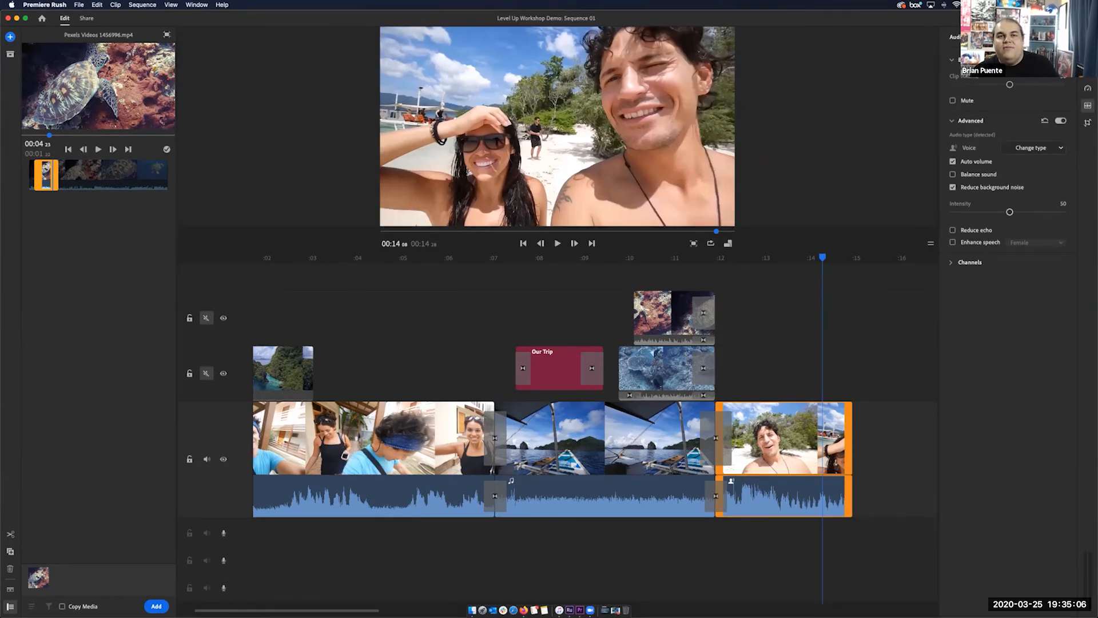
Step: Try the Balance sound option on the beach clip and leave it turned off
{"action": "mouse_move", "coordinate": [953, 174]}
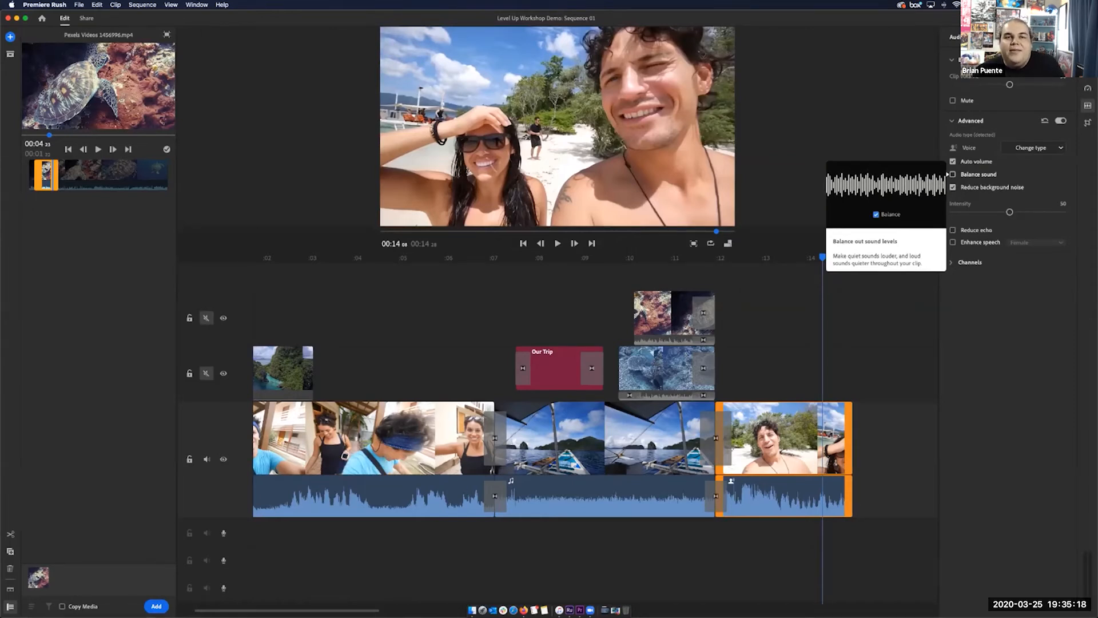
{"action": "left_click", "coordinate": [952, 173]}
{"action": "left_click", "coordinate": [953, 174]}
{"action": "left_click", "coordinate": [952, 174]}
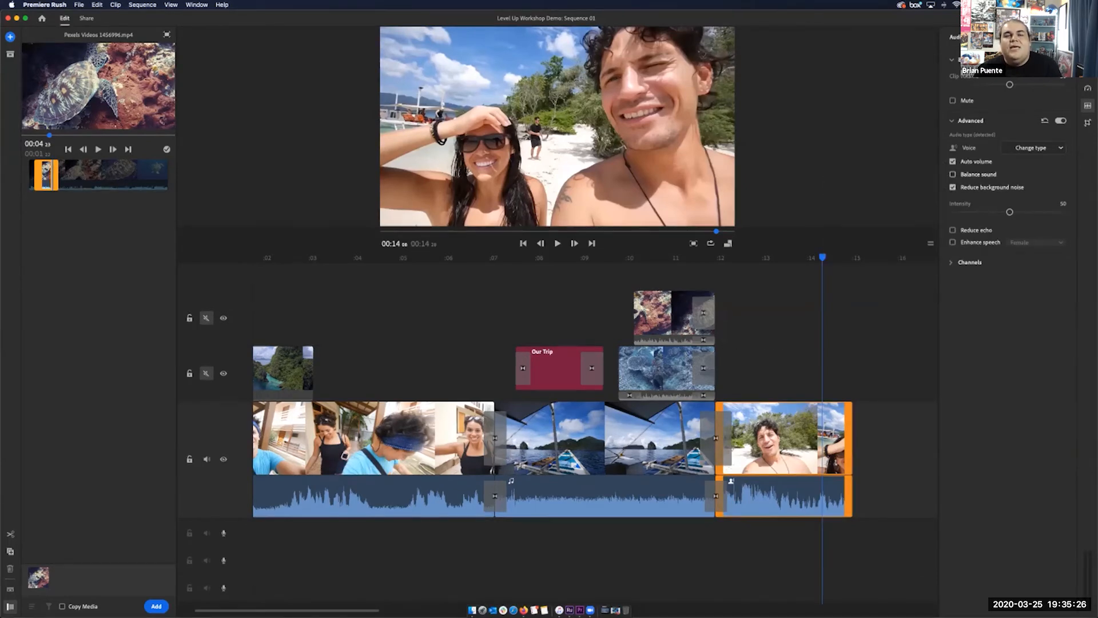
{"action": "mouse_move", "coordinate": [949, 174]}
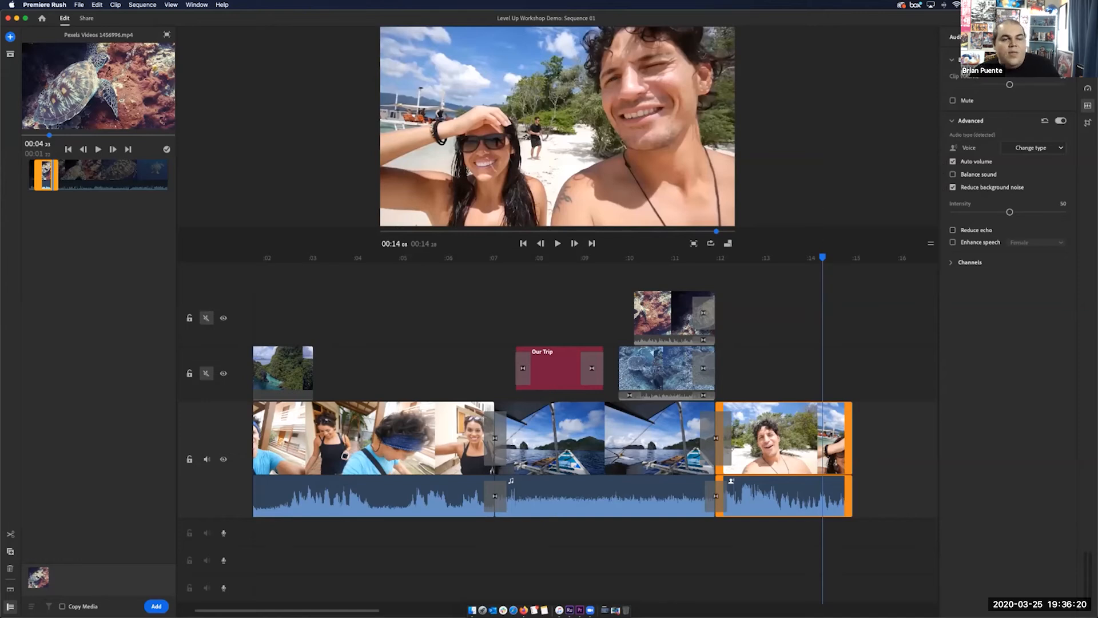
Step: Place the playhead within the courtyard clip, select that clip, and open the Rush Soundtracks folder in the media browser
{"action": "left_click_drag", "start_coordinate": [823, 257], "coordinate": [382, 257]}
{"action": "left_click", "coordinate": [423, 443]}
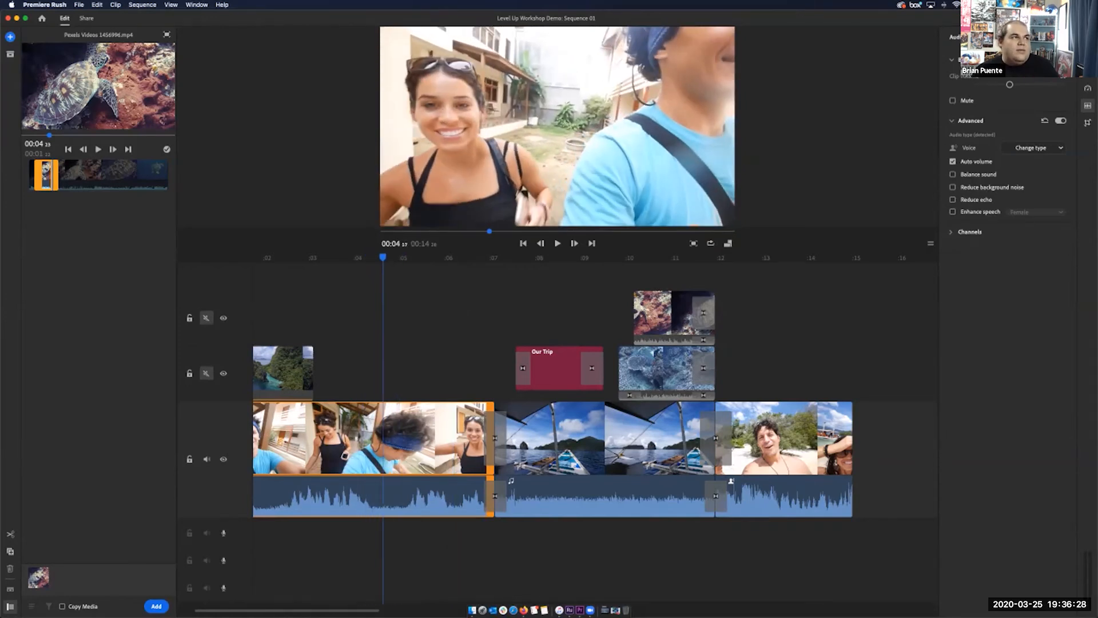
{"action": "left_click", "coordinate": [9, 36]}
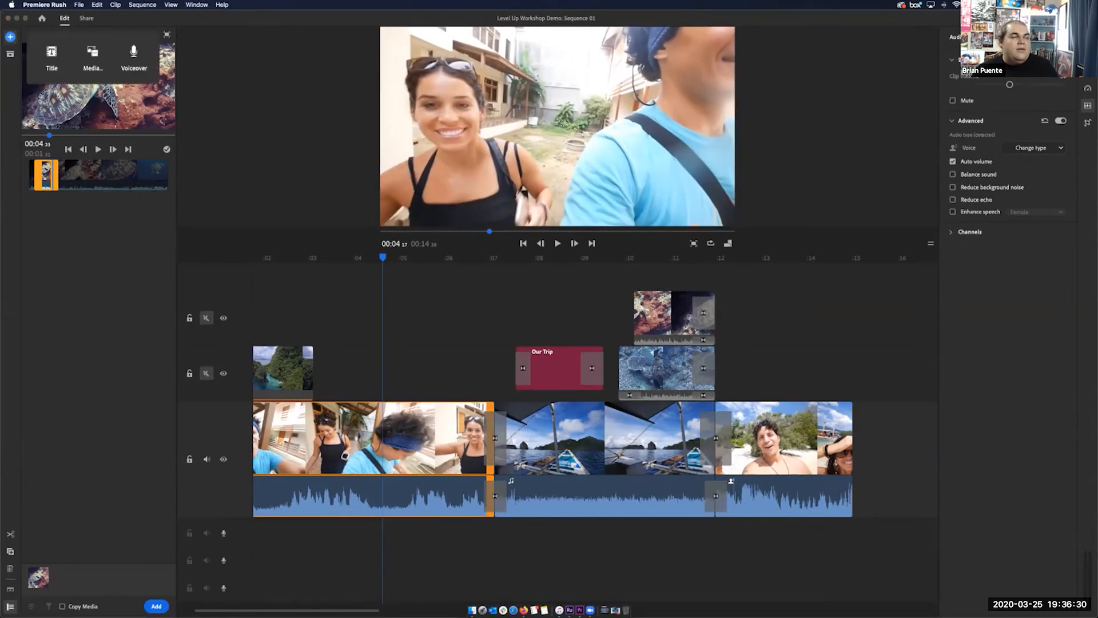
{"action": "left_click", "coordinate": [93, 58]}
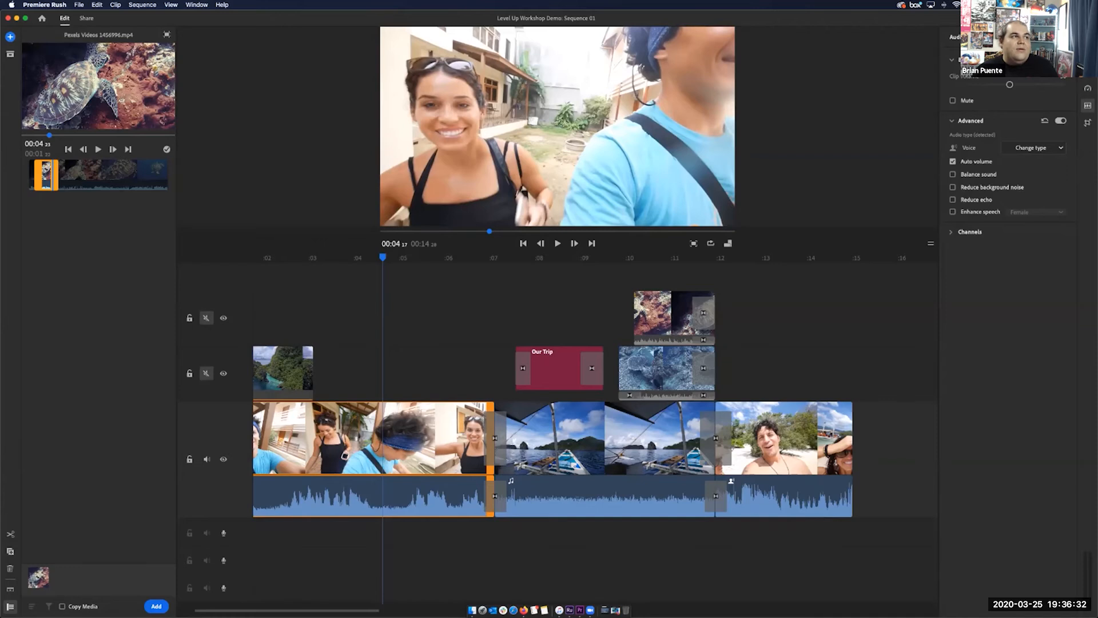
{"action": "left_click", "coordinate": [167, 34]}
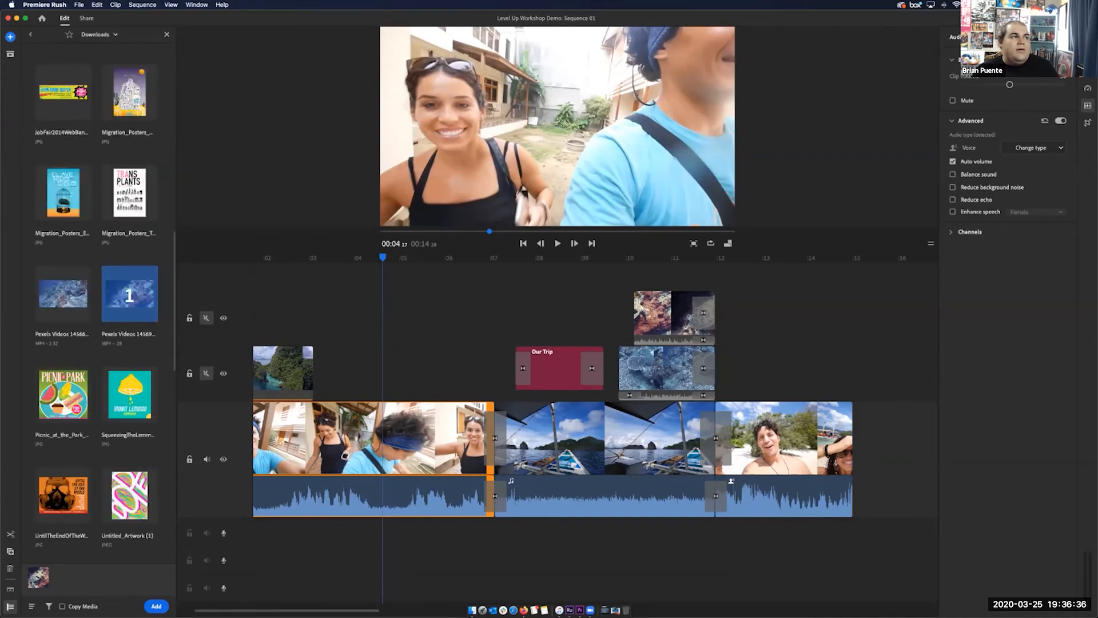
{"action": "left_click", "coordinate": [30, 34]}
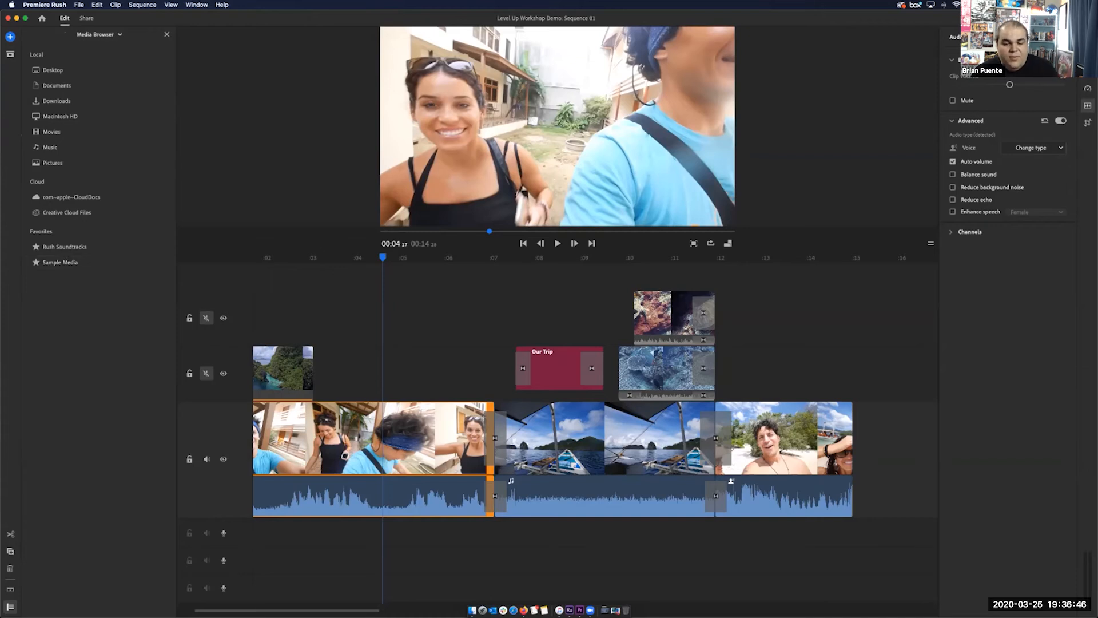
{"action": "left_click", "coordinate": [64, 246]}
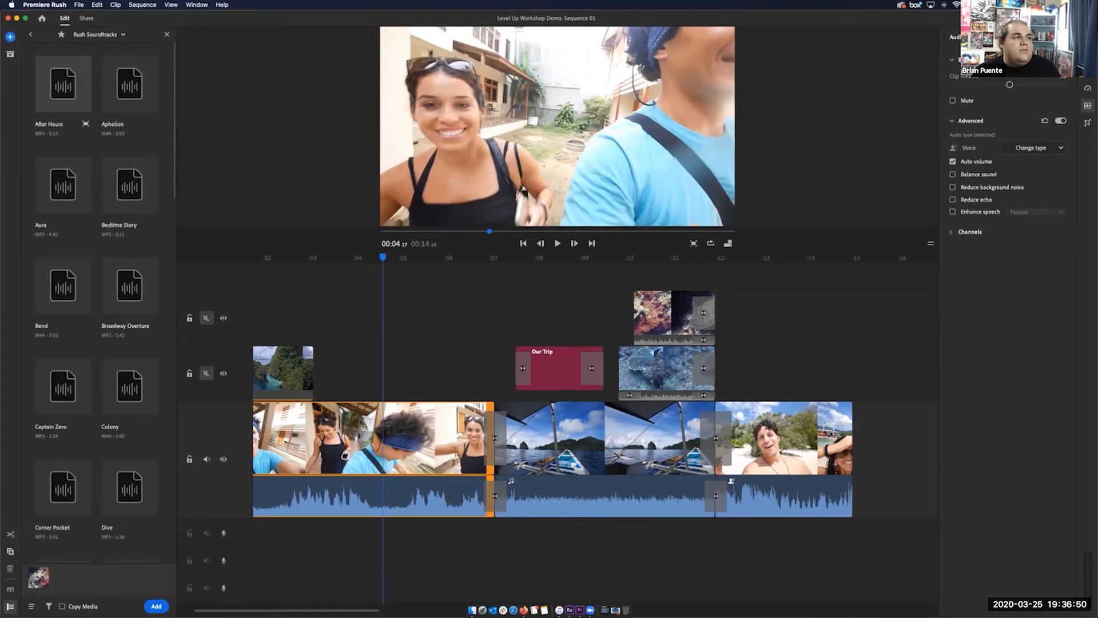
Step: Open the preview of the Aphelion soundtrack and listen to its beginning and a passage further in
{"action": "left_click", "coordinate": [130, 84]}
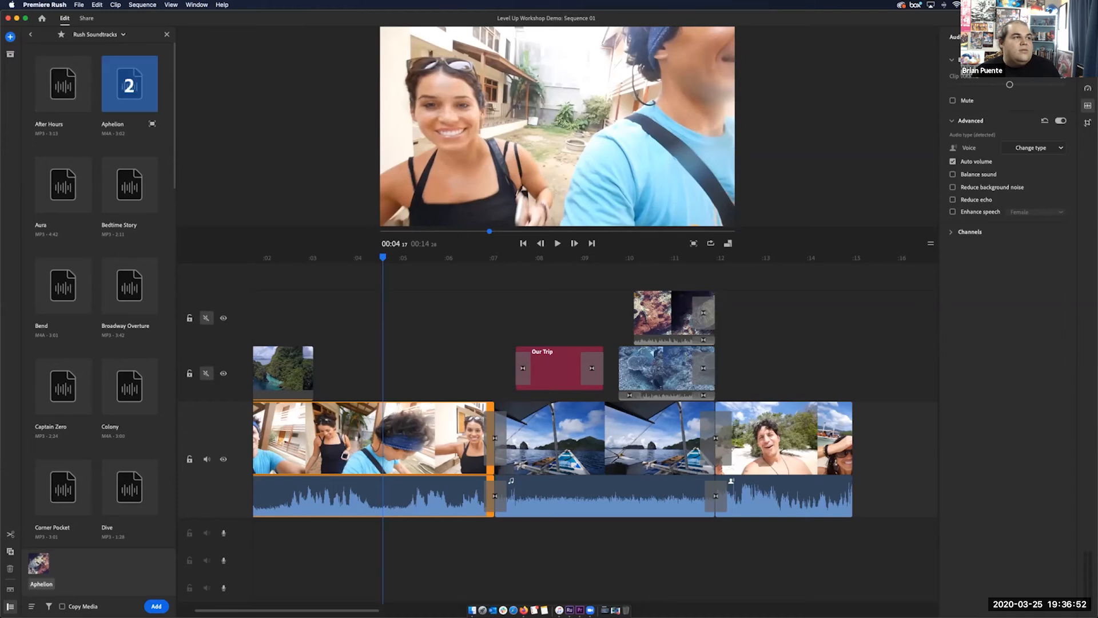
{"action": "left_click", "coordinate": [129, 84]}
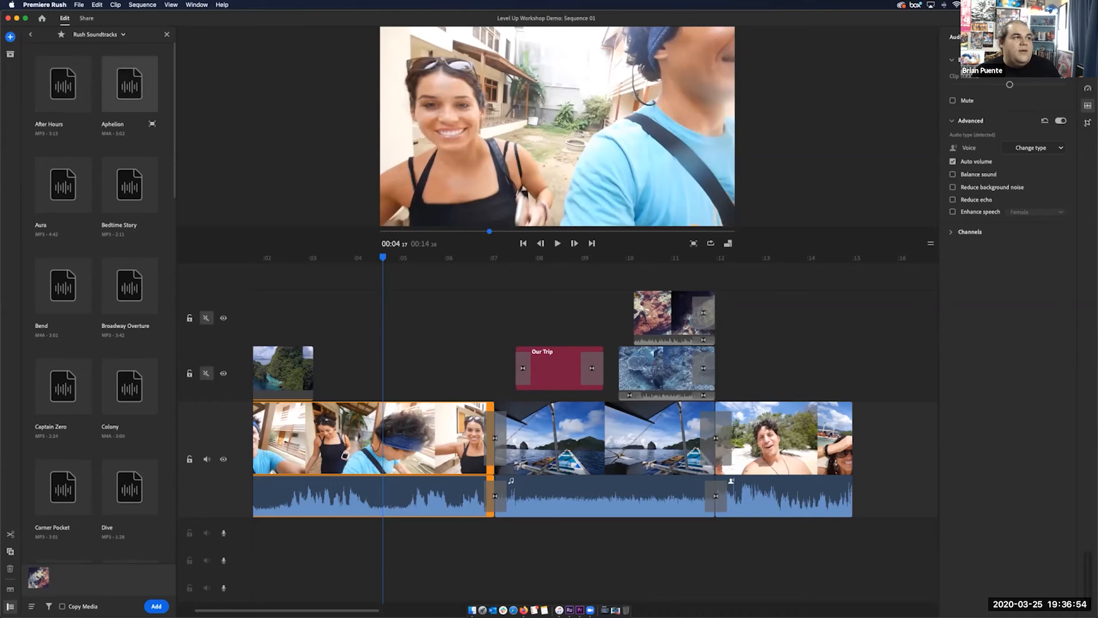
{"action": "left_click", "coordinate": [152, 123]}
{"action": "left_click", "coordinate": [98, 149]}
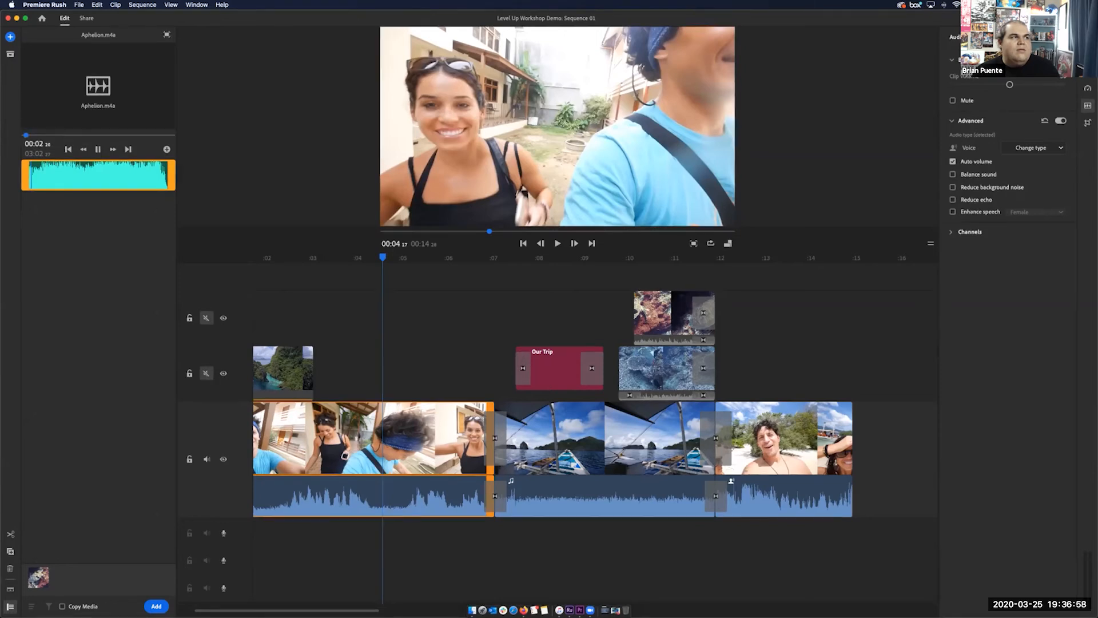
{"action": "left_click", "coordinate": [36, 135]}
{"action": "key", "text": "space"}
{"action": "key", "text": "space"}
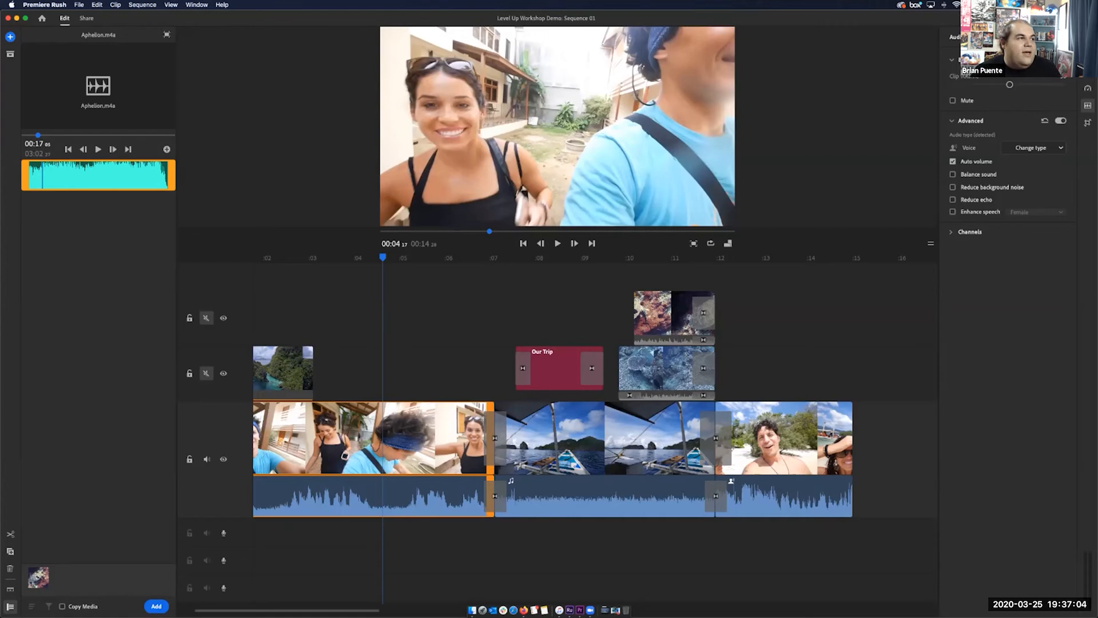
Step: Trim the Aphelion soundtrack to an early section about 16 seconds long and add it to the project
{"action": "key", "text": "i"}
{"action": "left_click_drag", "start_coordinate": [41, 175], "coordinate": [42, 175]}
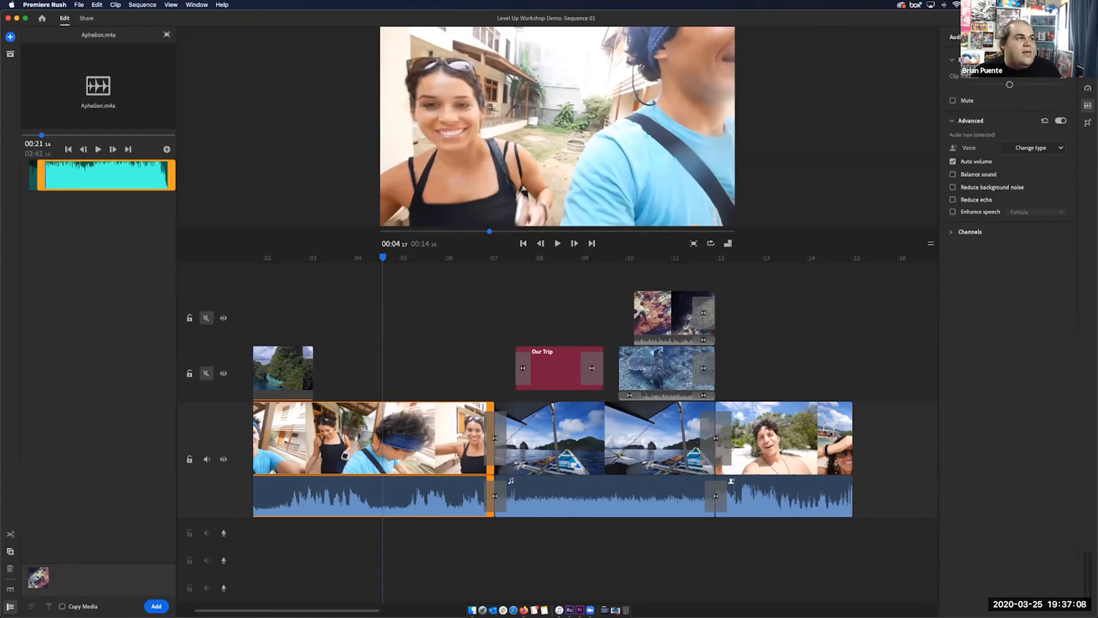
{"action": "left_click_drag", "start_coordinate": [172, 175], "coordinate": [64, 175]}
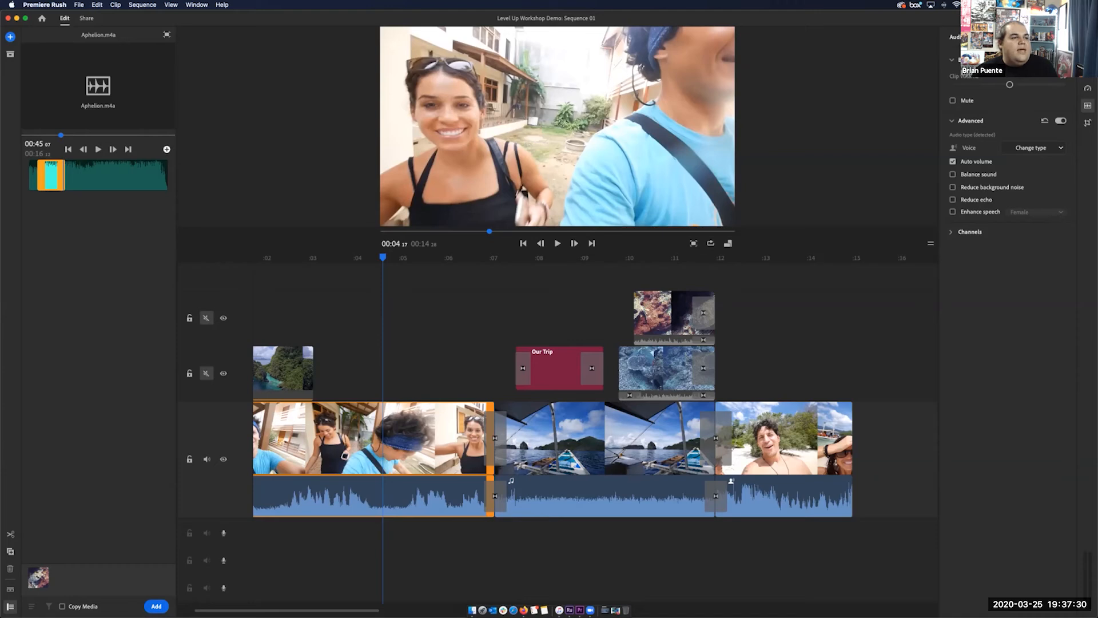
{"action": "left_click", "coordinate": [166, 150]}
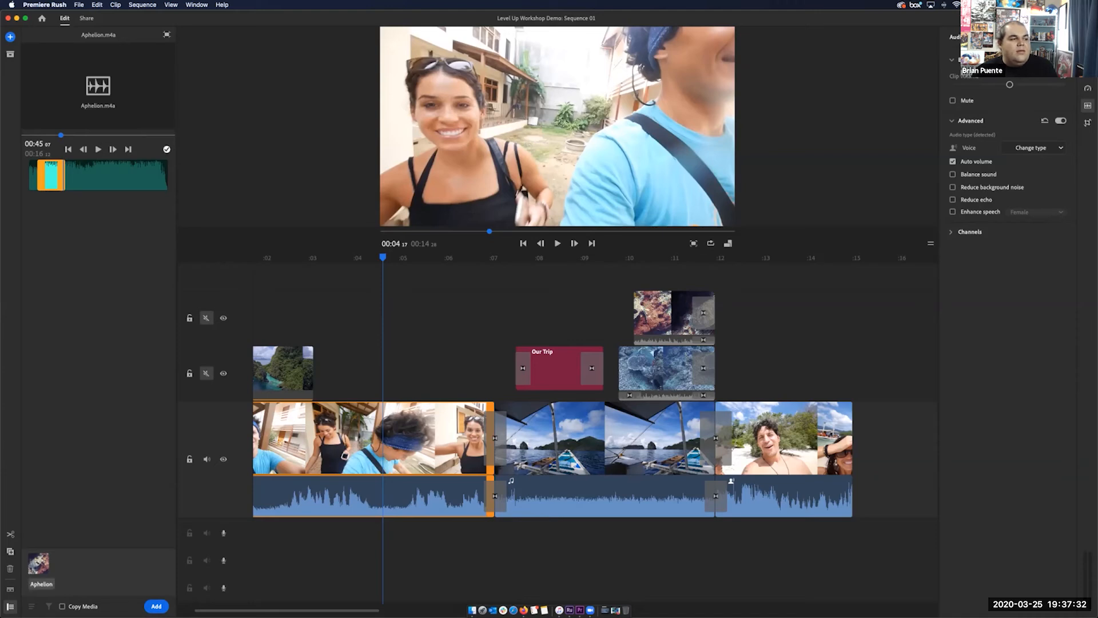
{"action": "left_click", "coordinate": [156, 605]}
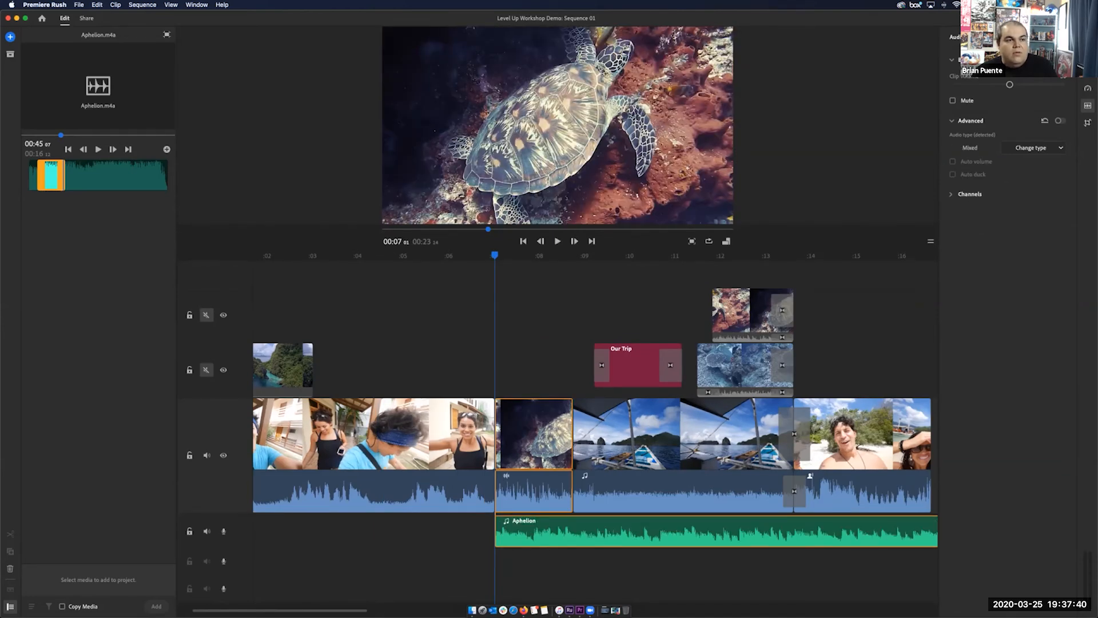
Step: Try deleting the turtle clip that came in with the Aphelion soundtrack, and undo the deletion
{"action": "left_click", "coordinate": [561, 256]}
{"action": "left_click", "coordinate": [539, 531]}
{"action": "left_click", "coordinate": [471, 486]}
{"action": "left_click", "coordinate": [531, 531]}
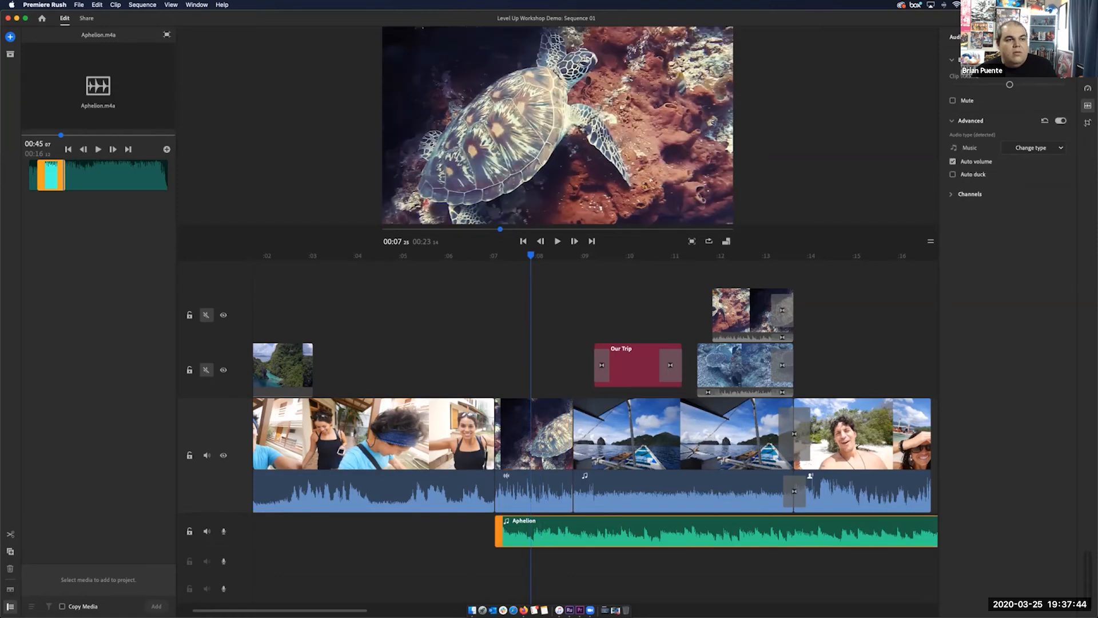
{"action": "left_click", "coordinate": [499, 489]}
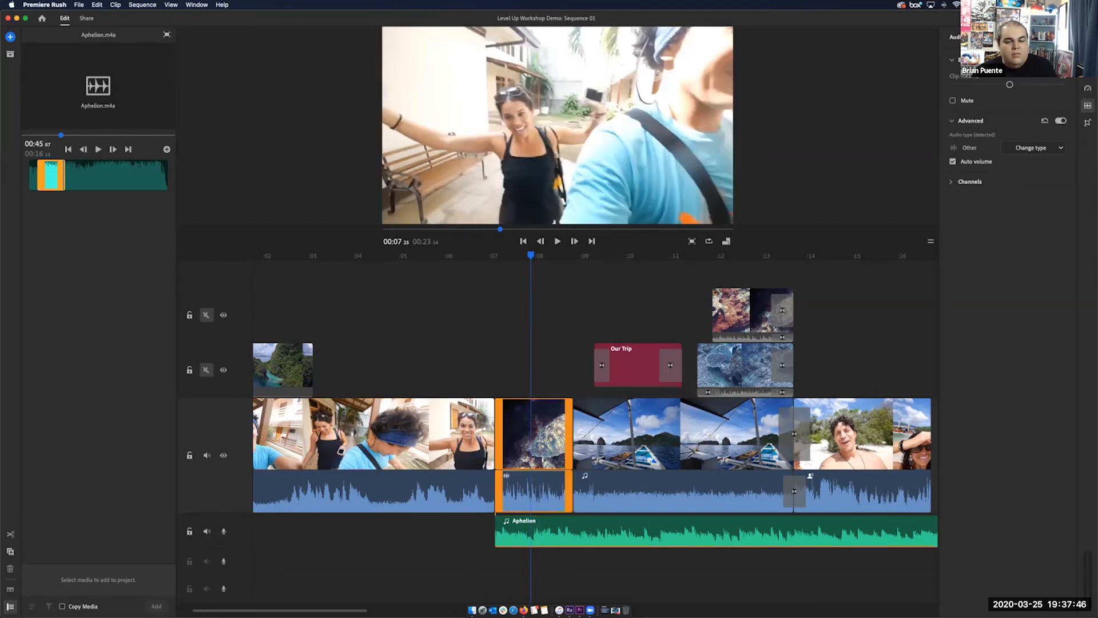
{"action": "key", "text": "Delete"}
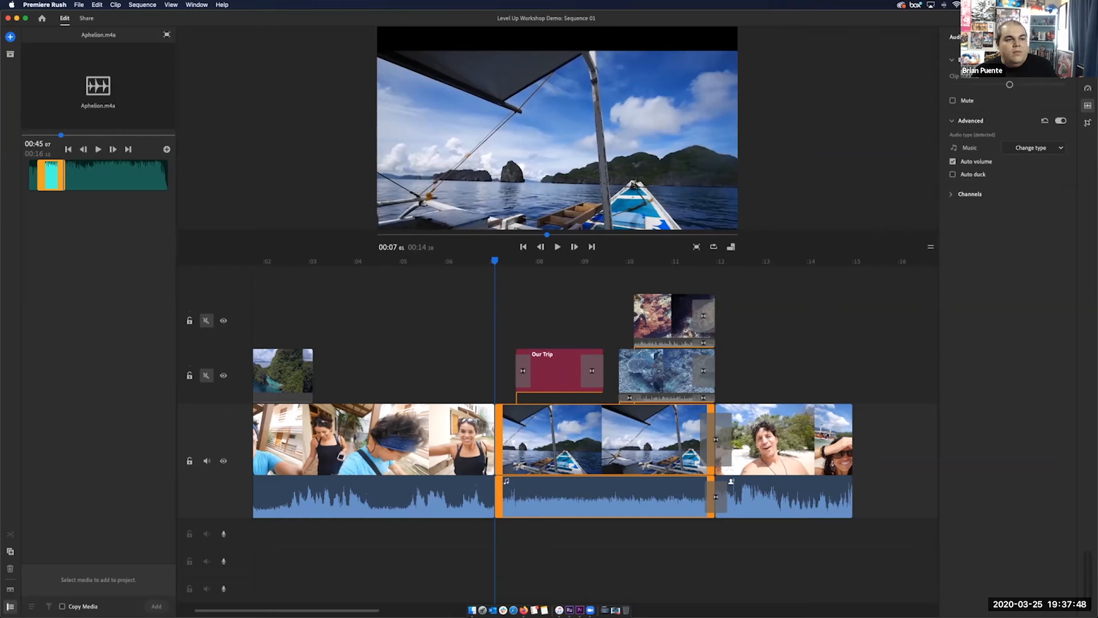
{"action": "key", "text": "super+z"}
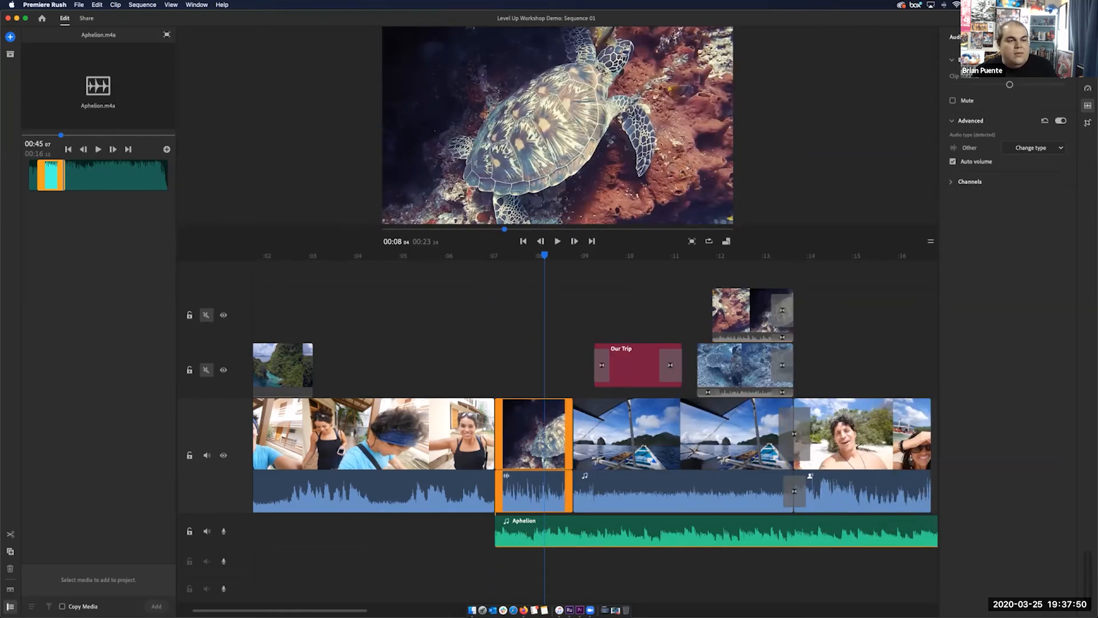
Step: Move the Aphelion soundtrack to the start of the sequence and delete the turtle clip between the courtyard and boat clips
{"action": "left_click_drag", "start_coordinate": [515, 532], "coordinate": [238, 533]}
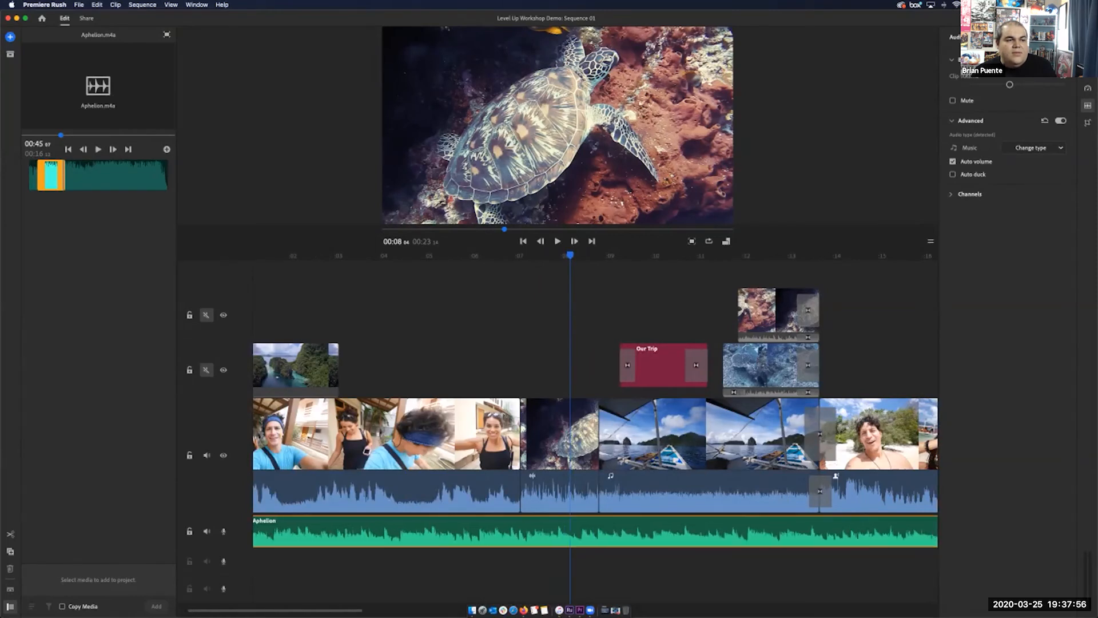
{"action": "left_click_drag", "start_coordinate": [571, 255], "coordinate": [251, 255]}
{"action": "left_click", "coordinate": [320, 451]}
{"action": "left_click_drag", "start_coordinate": [320, 532], "coordinate": [286, 532]}
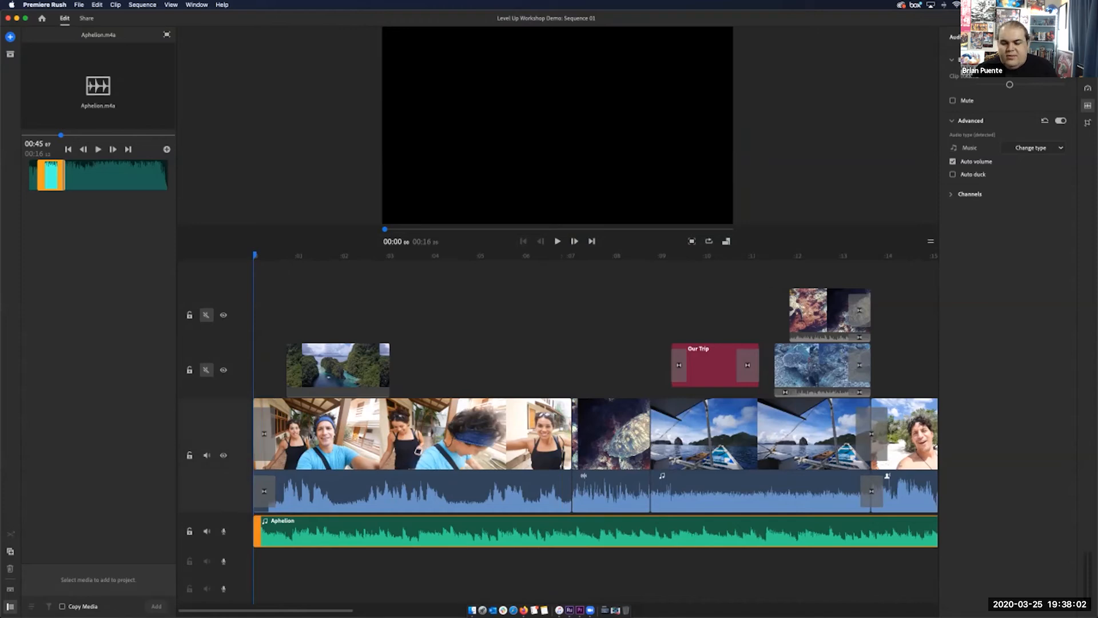
{"action": "left_click", "coordinate": [625, 435]}
{"action": "key", "text": "Delete"}
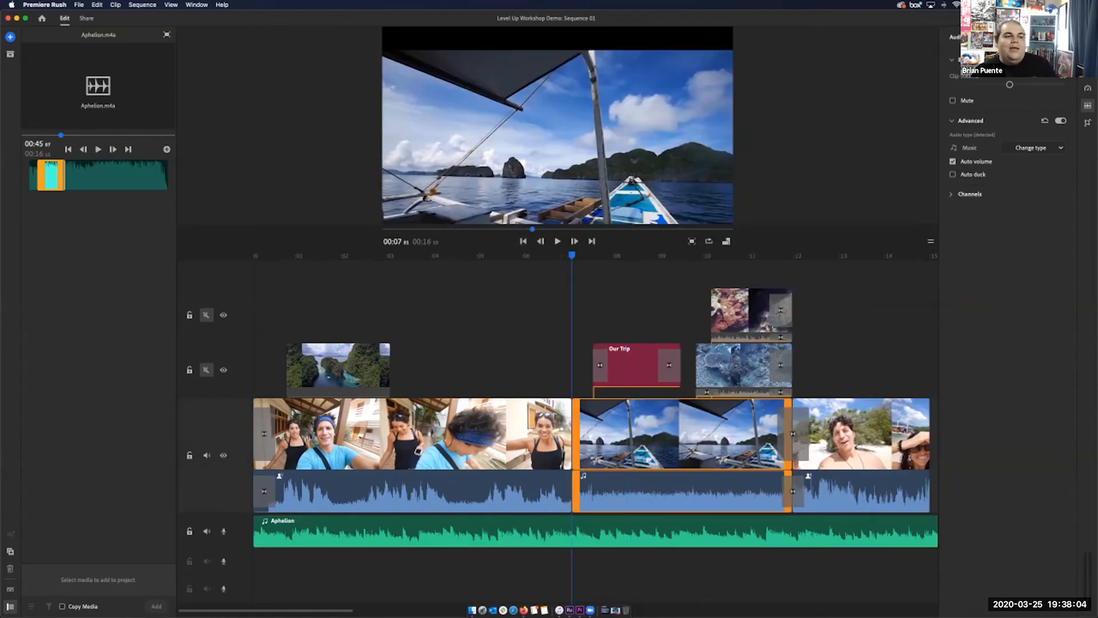
Step: Turn off Auto volume for the Aphelion soundtrack and play the sequence from near its start
{"action": "left_click", "coordinate": [396, 532]}
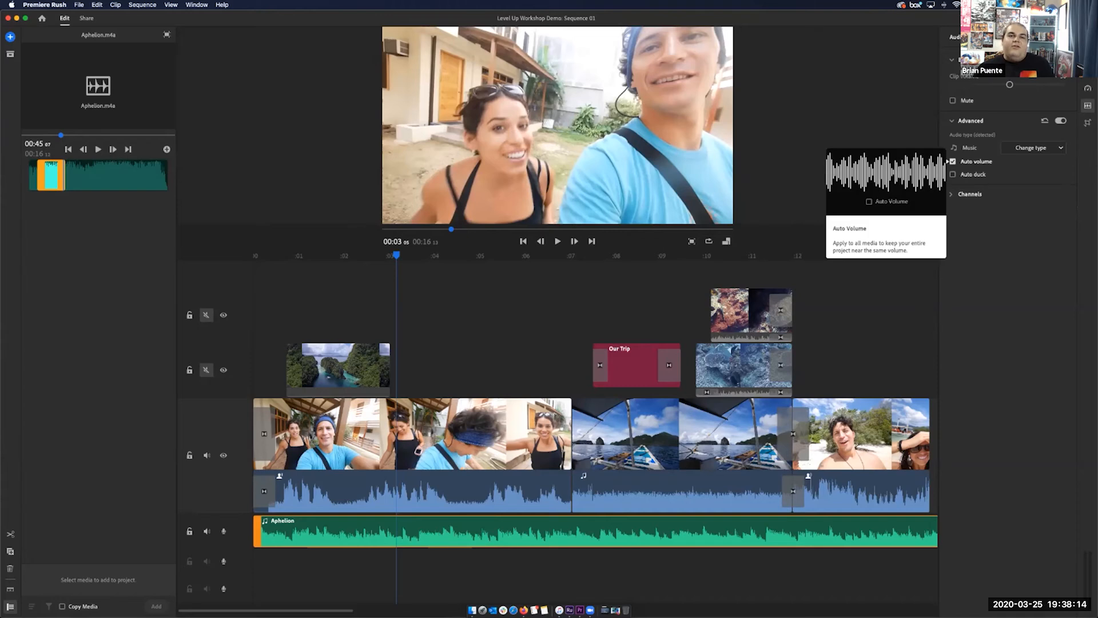
{"action": "left_click", "coordinate": [952, 162]}
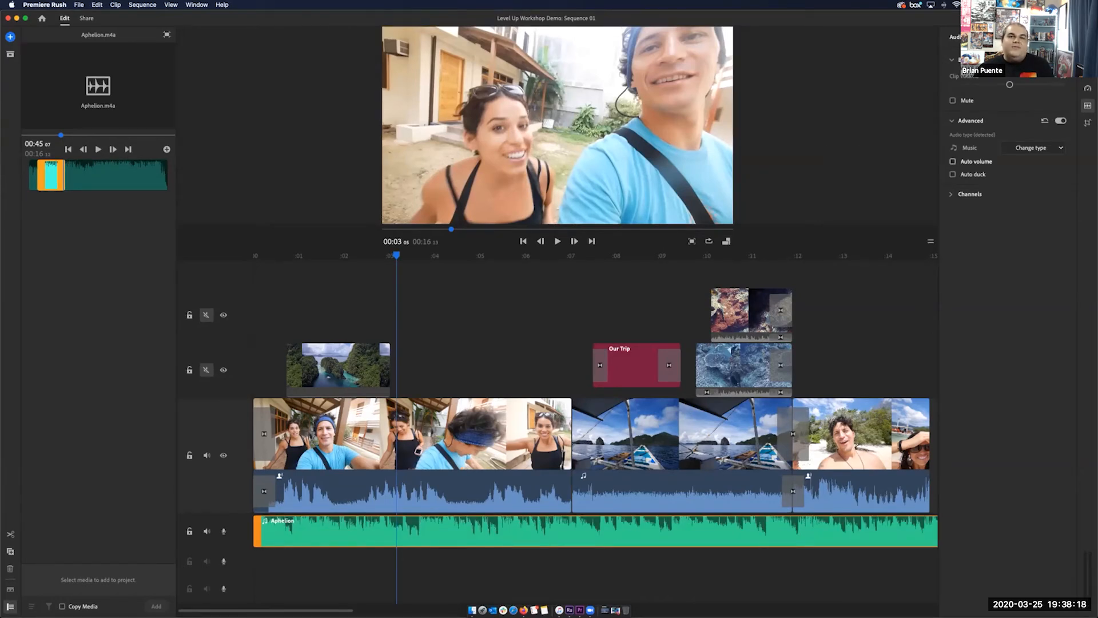
{"action": "left_click_drag", "start_coordinate": [396, 256], "coordinate": [272, 255]}
{"action": "key", "text": "space"}
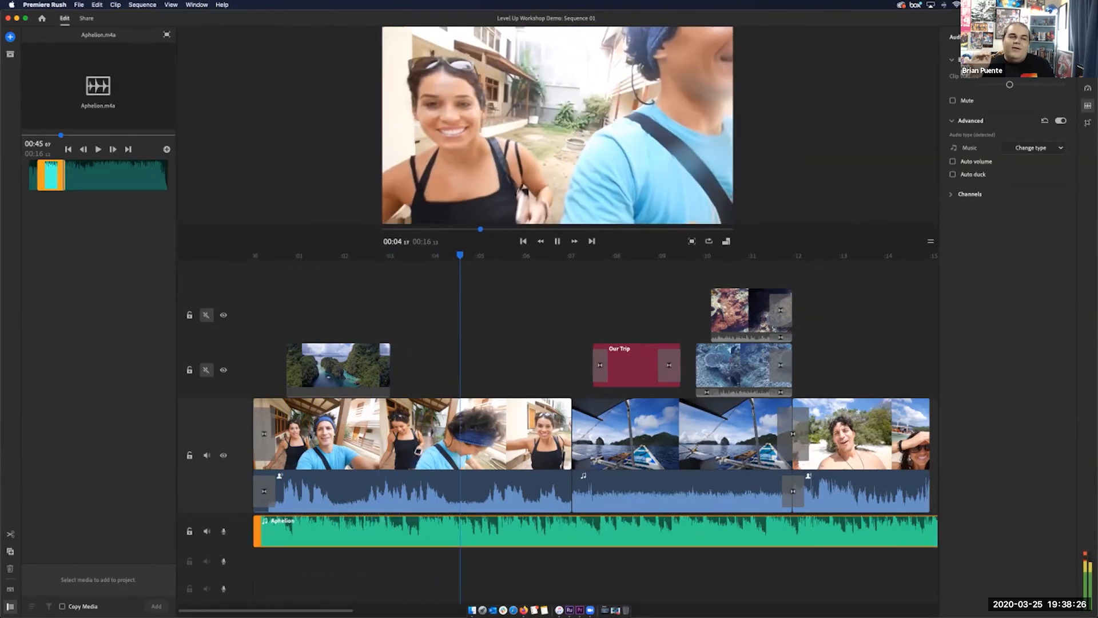
Step: Stop playback, turn on Auto volume for the Aphelion soundtrack and play the sequence from its start
{"action": "key", "text": "space"}
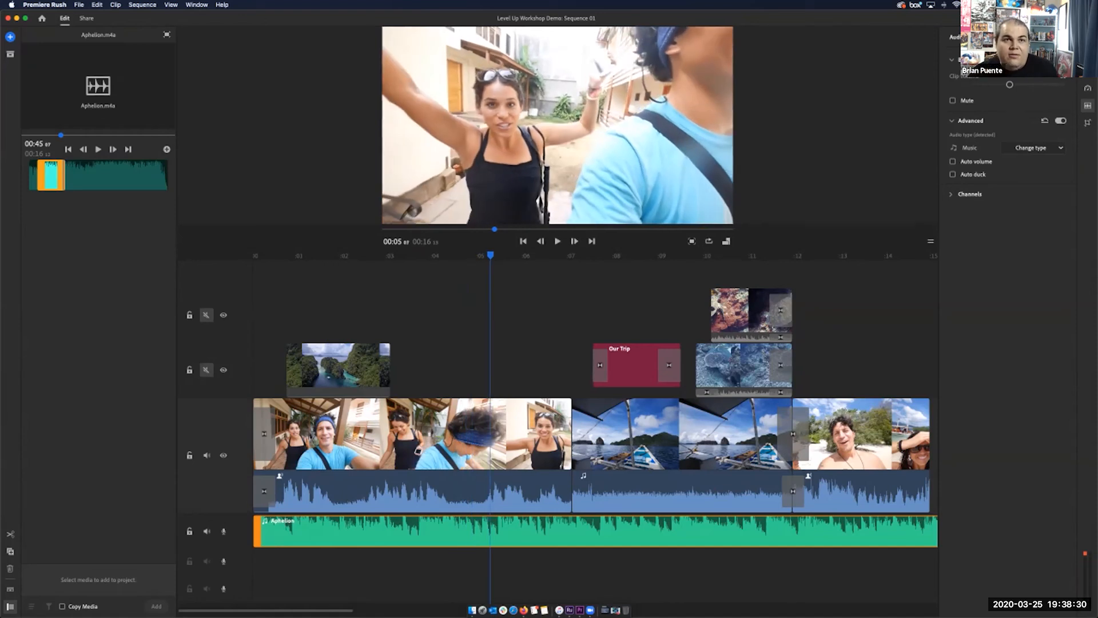
{"action": "left_click", "coordinate": [953, 162]}
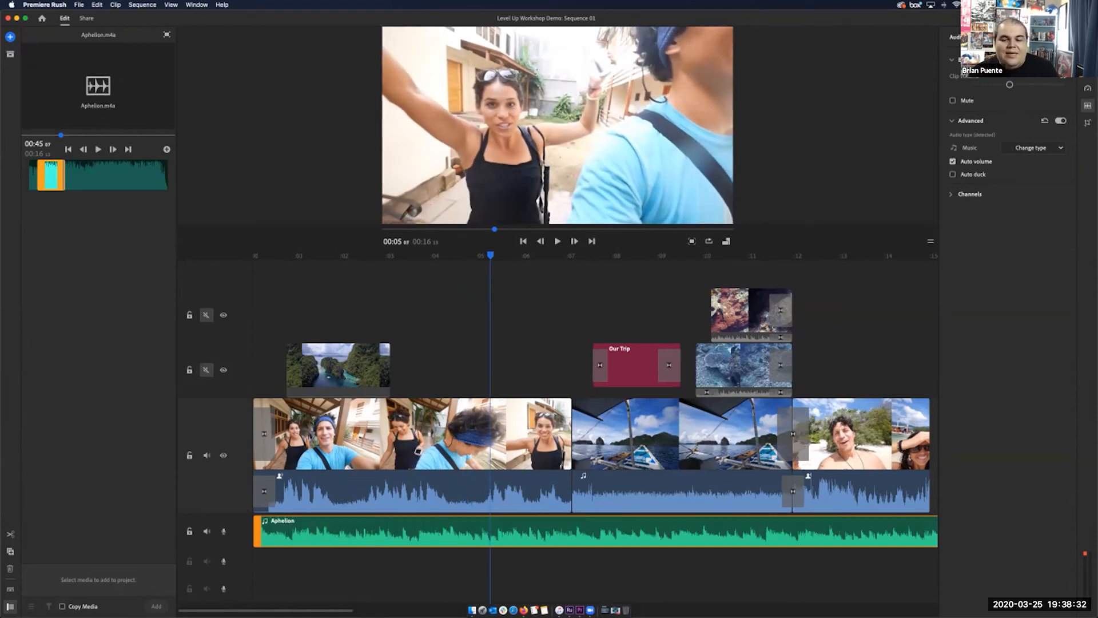
{"action": "left_click_drag", "start_coordinate": [490, 255], "coordinate": [255, 255]}
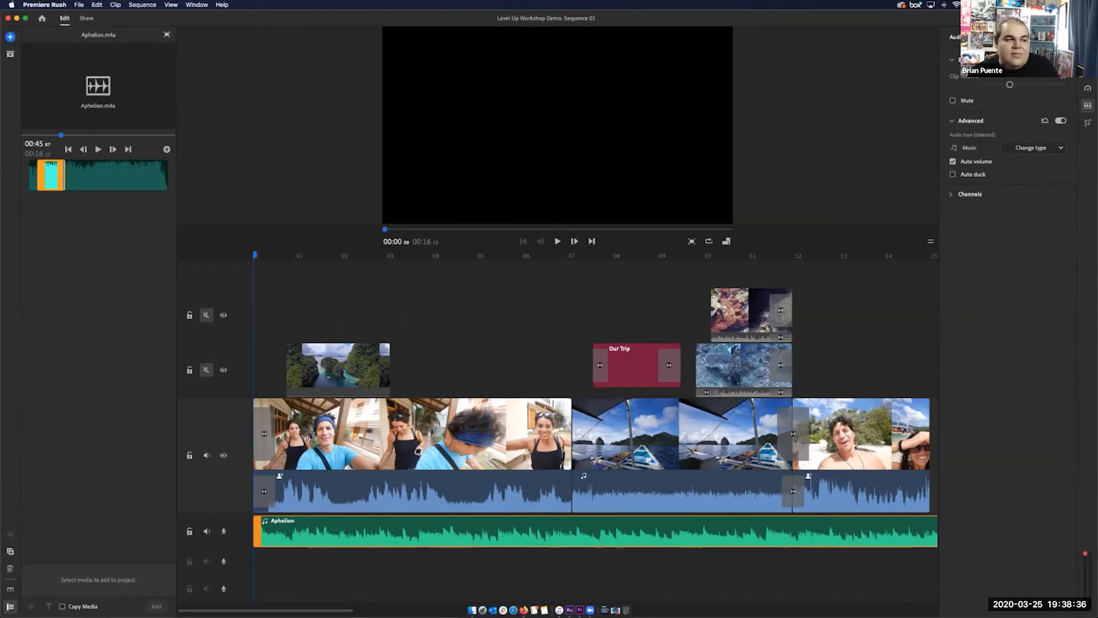
{"action": "key", "text": "space"}
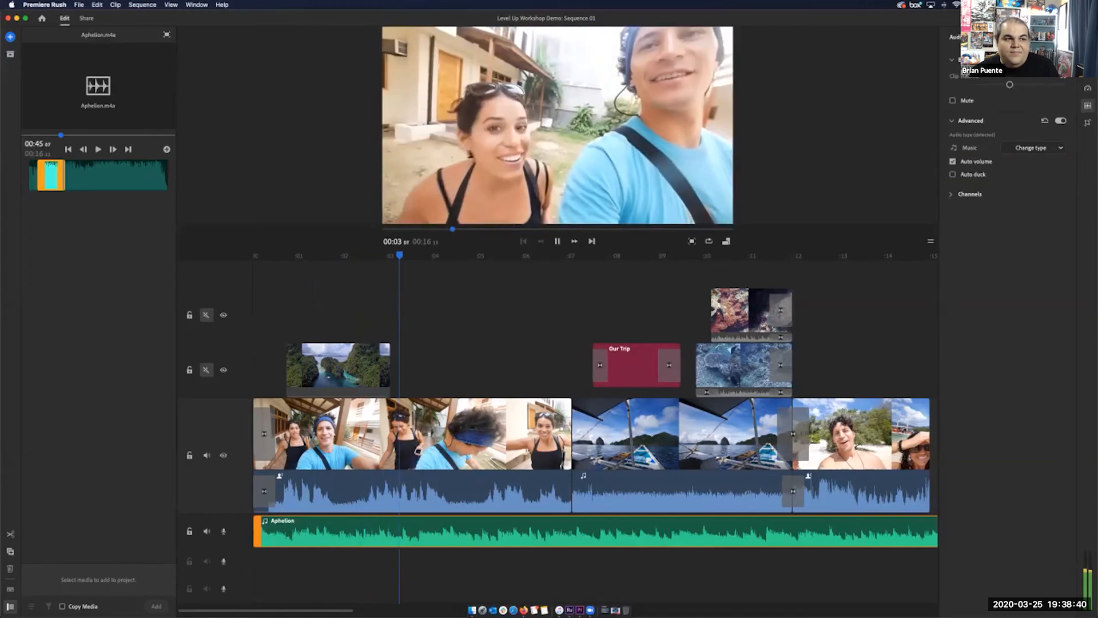
{"action": "key", "text": "space"}
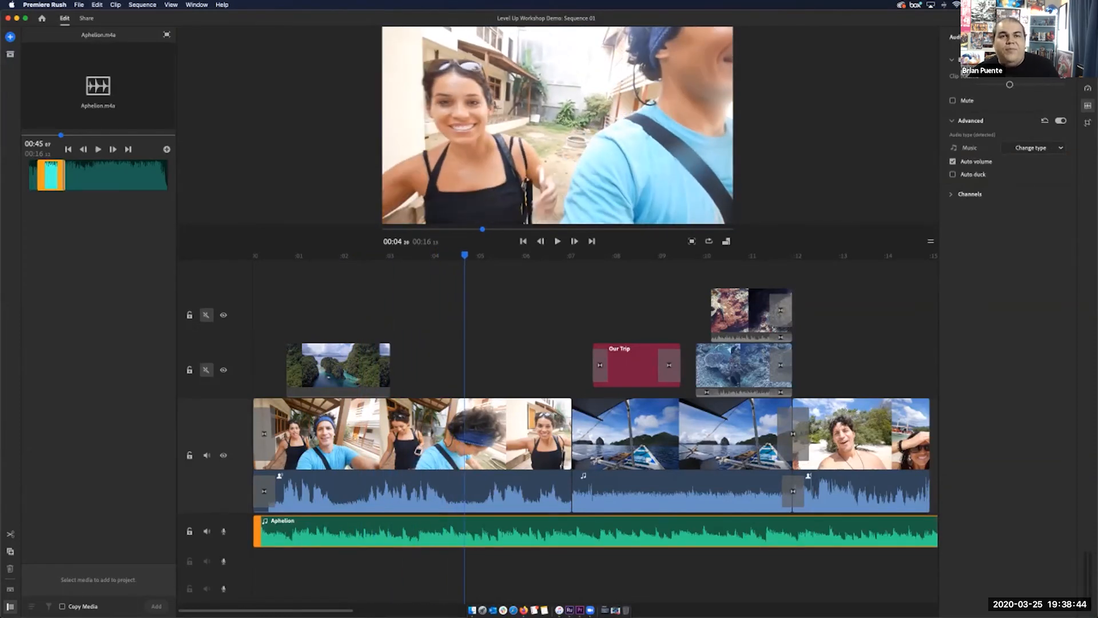
Step: Turn on Auto duck for the Aphelion soundtrack and play the opening seconds of the sequence
{"action": "mouse_move", "coordinate": [972, 174]}
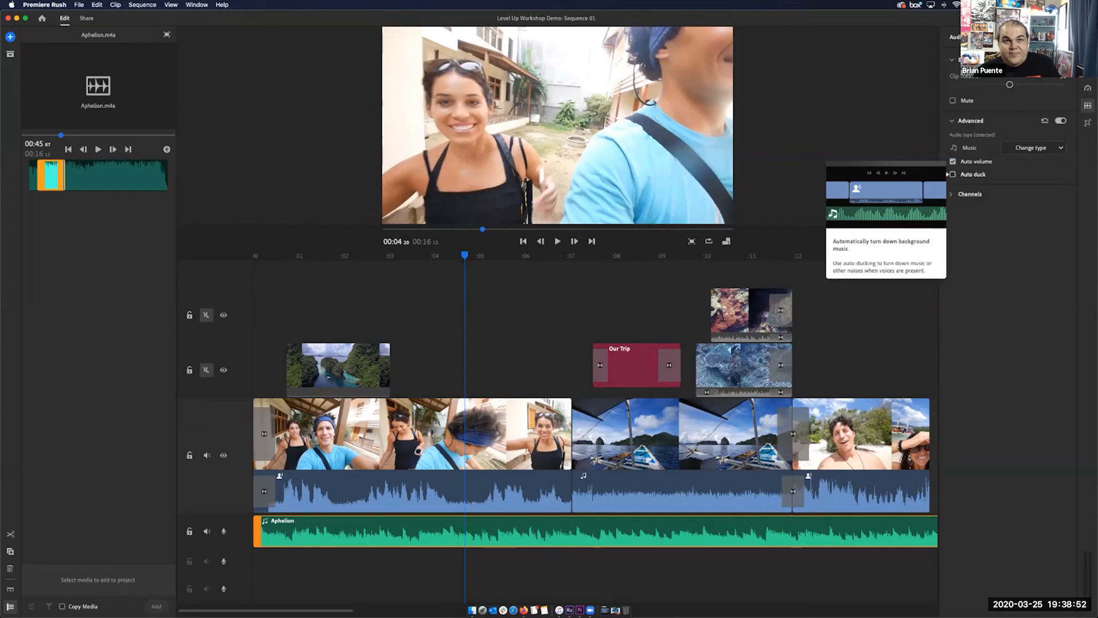
{"action": "left_click", "coordinate": [951, 174]}
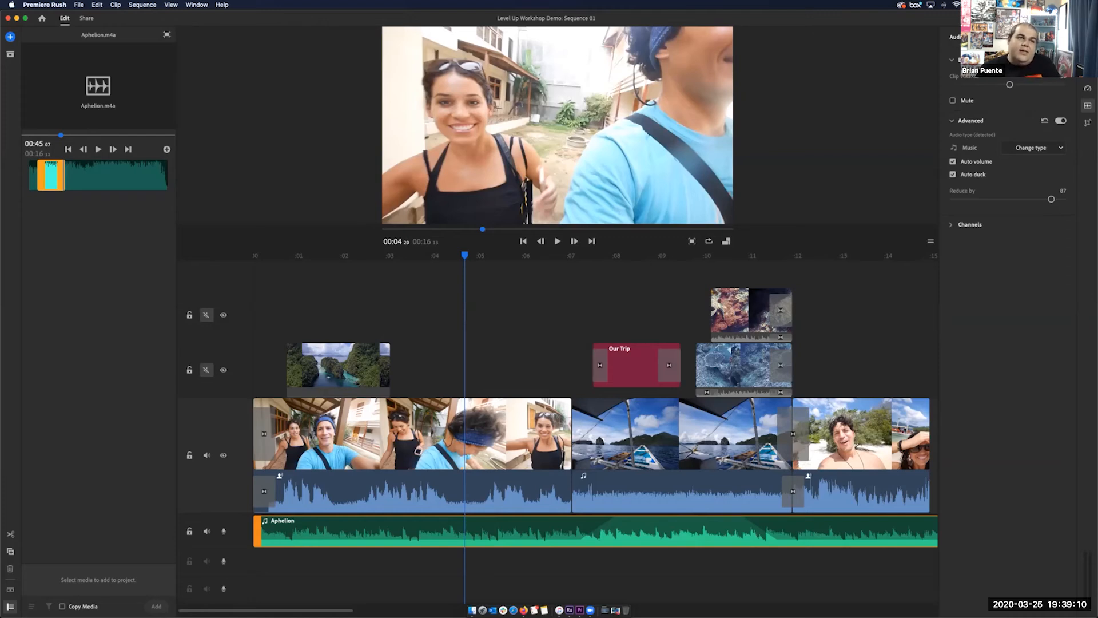
{"action": "key", "text": "Home"}
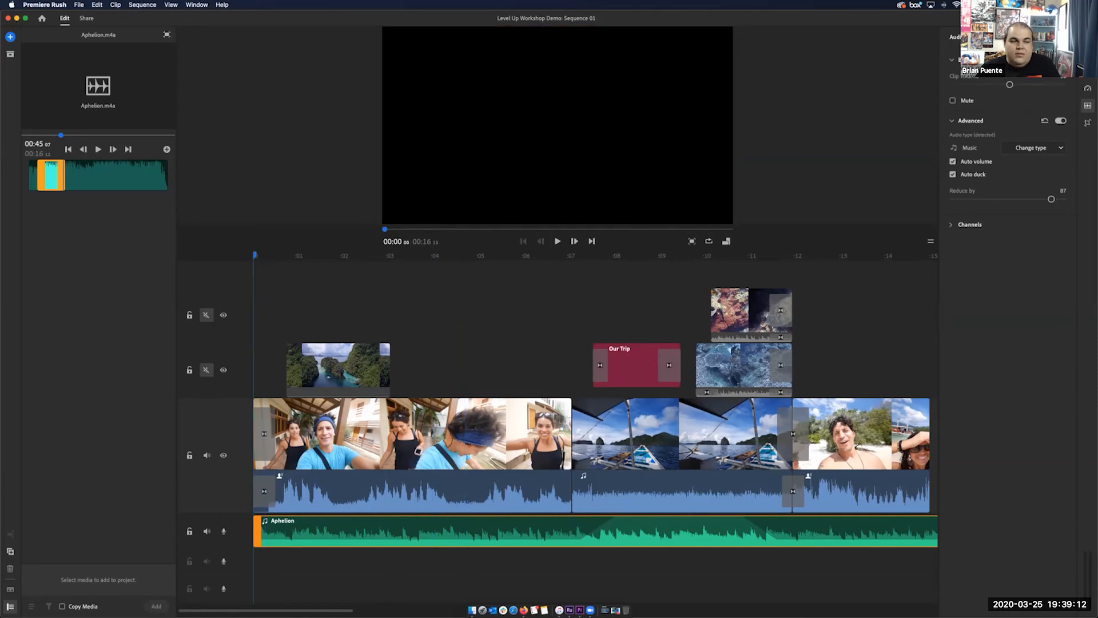
{"action": "key", "text": "space"}
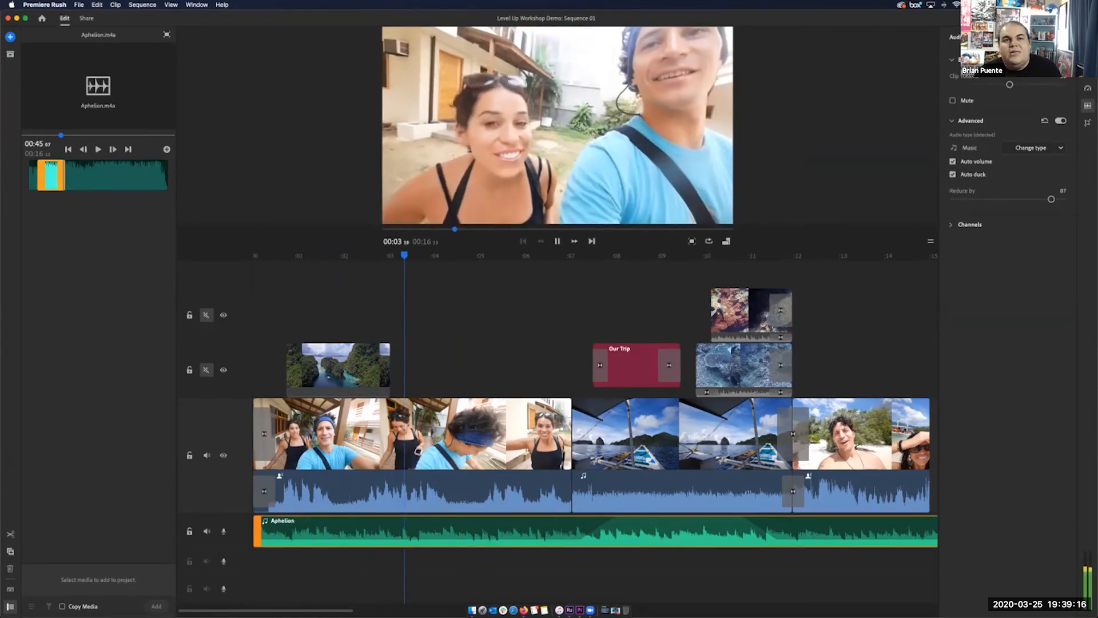
{"action": "key", "text": "space"}
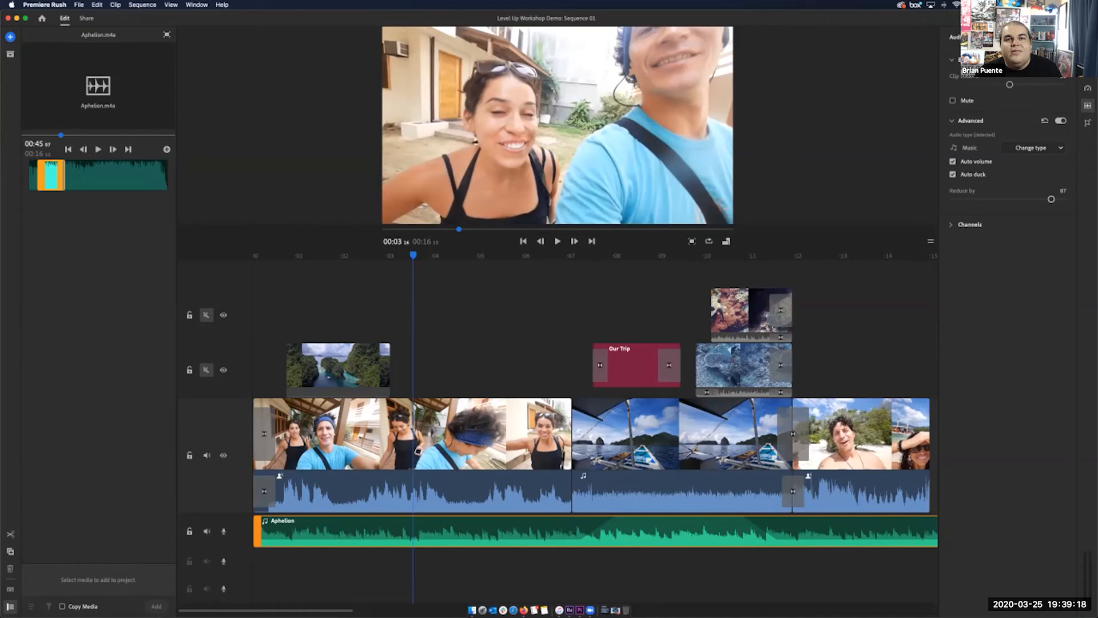
Step: Lower the Aphelion soundtrack's Auto duck reduction to 44 and play the sequence through to its end
{"action": "left_click_drag", "start_coordinate": [1051, 199], "coordinate": [1030, 199]}
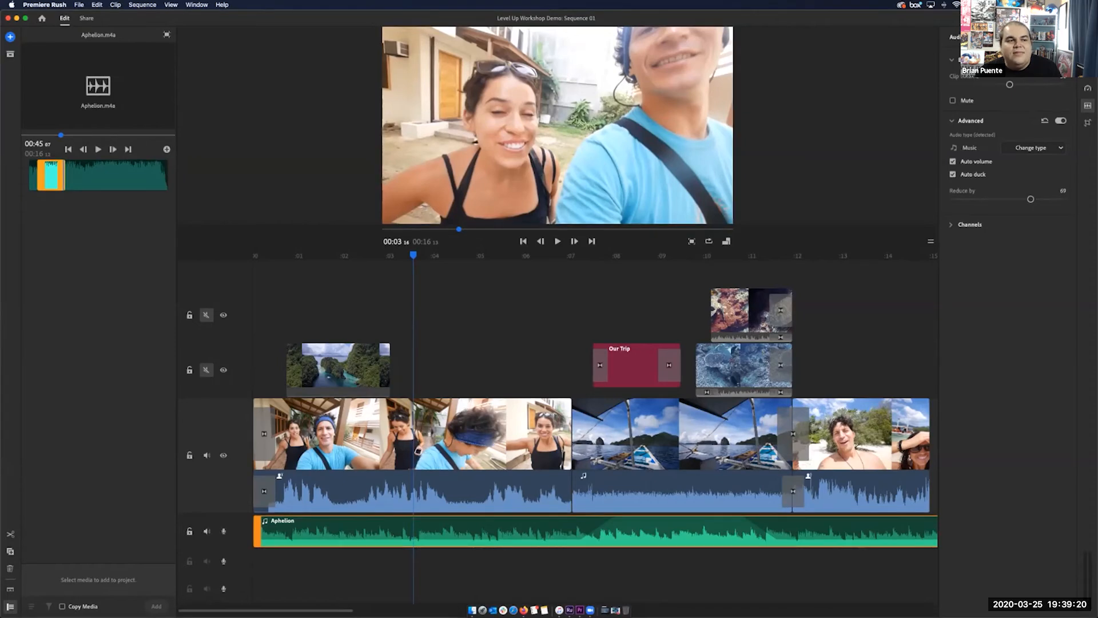
{"action": "key", "text": "j"}
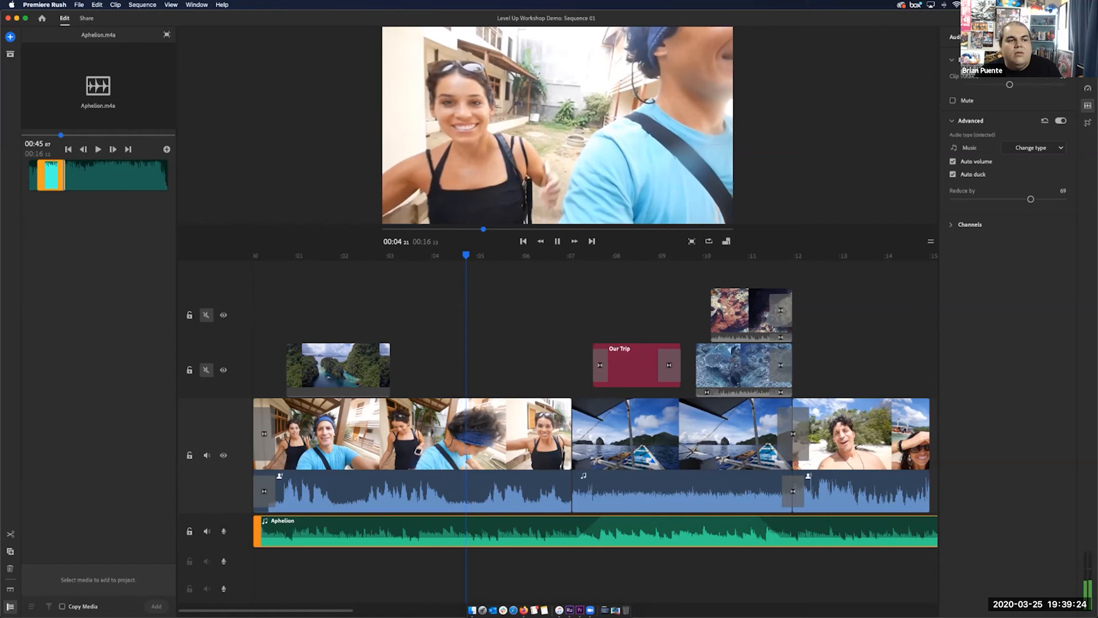
{"action": "key", "text": "space"}
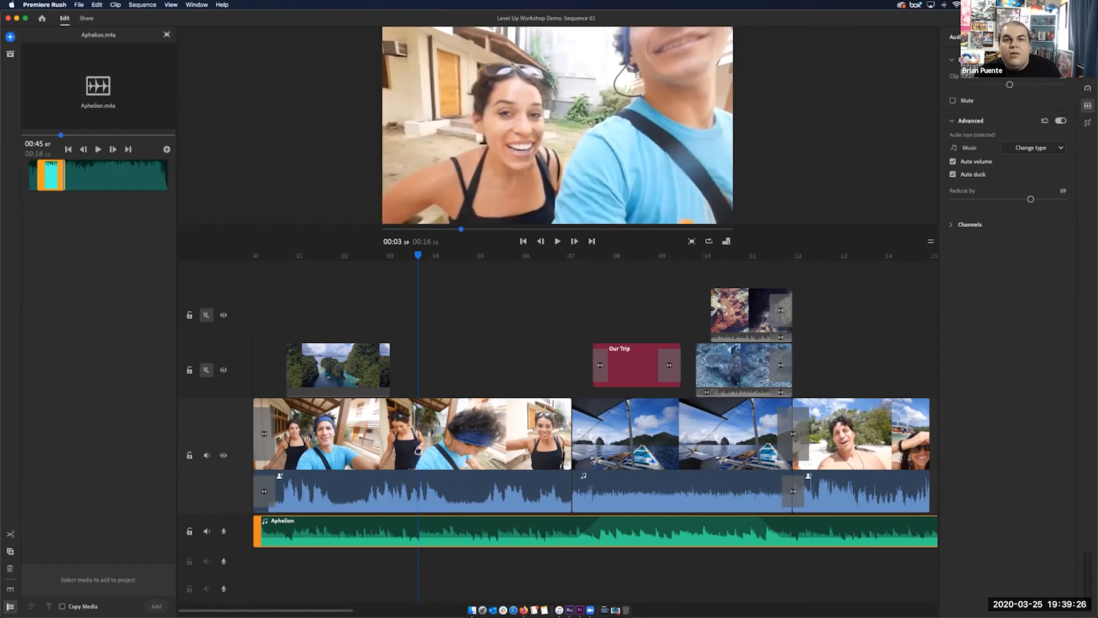
{"action": "left_click_drag", "start_coordinate": [1030, 199], "coordinate": [1018, 199]}
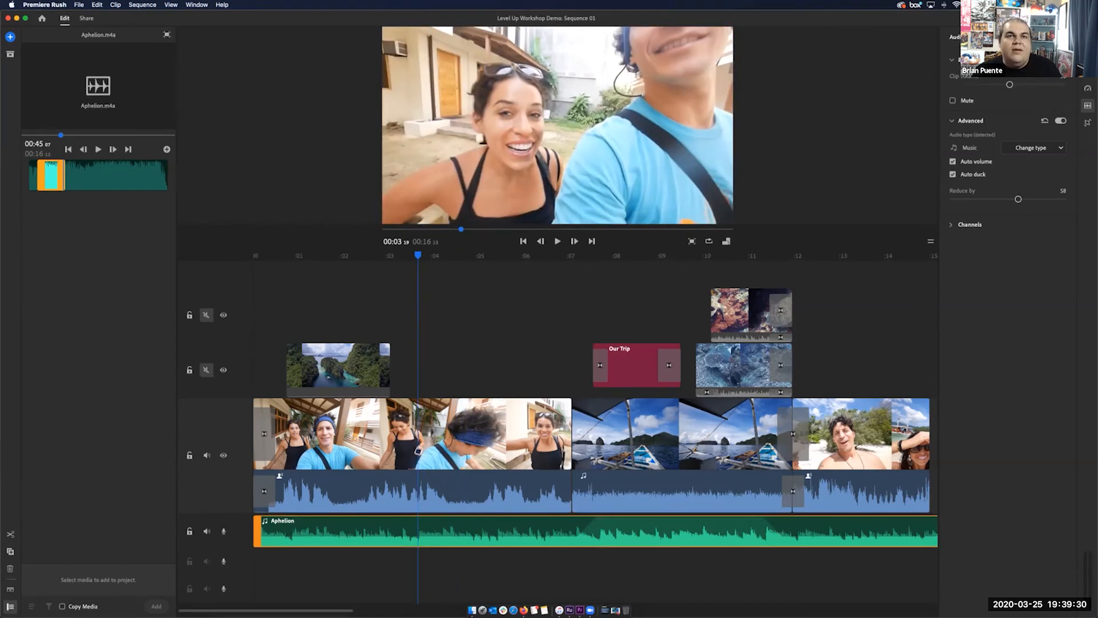
{"action": "left_click_drag", "start_coordinate": [1018, 199], "coordinate": [1003, 199]}
{"action": "left_click_drag", "start_coordinate": [418, 256], "coordinate": [328, 255]}
{"action": "key", "text": "space"}
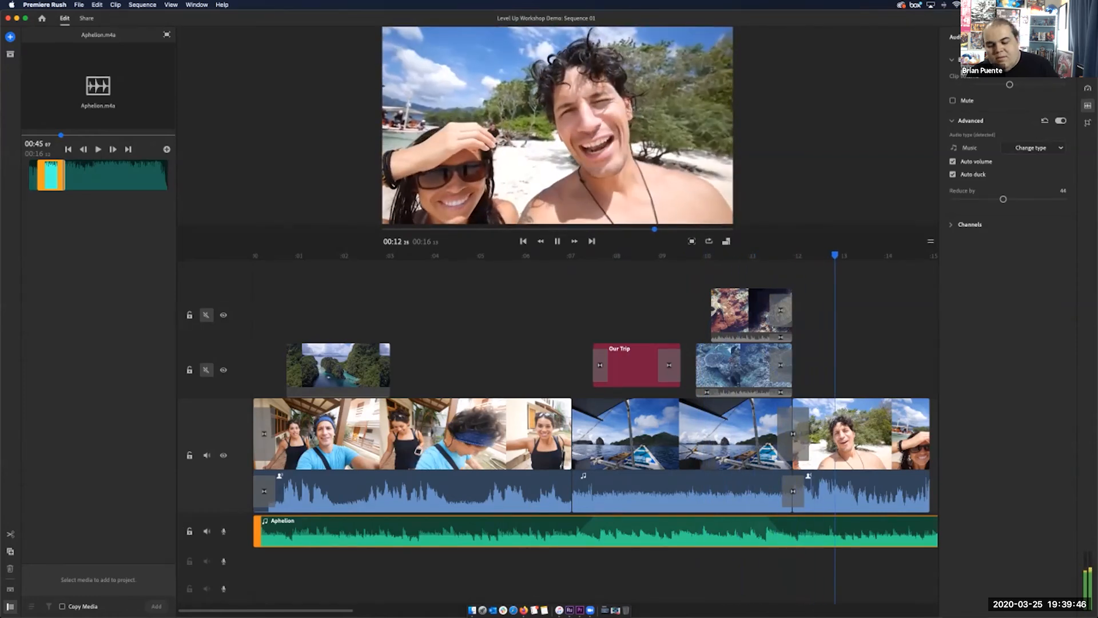
{"action": "key", "text": "space"}
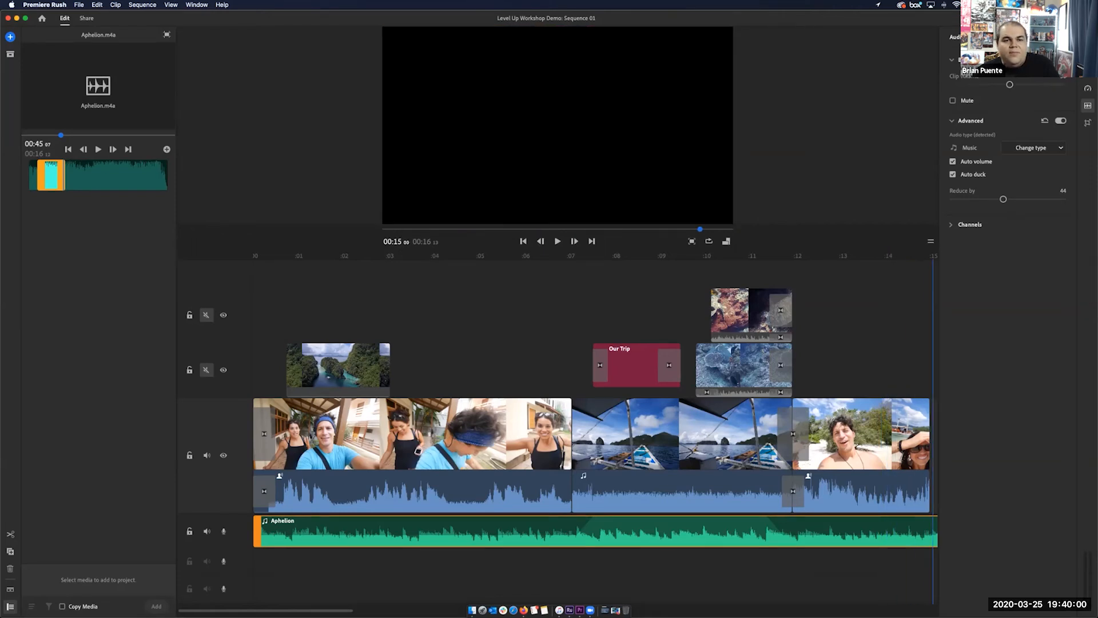
Step: Select the courtyard clip and play it from about four seconds to near its end
{"action": "left_click_drag", "start_coordinate": [914, 256], "coordinate": [447, 255]}
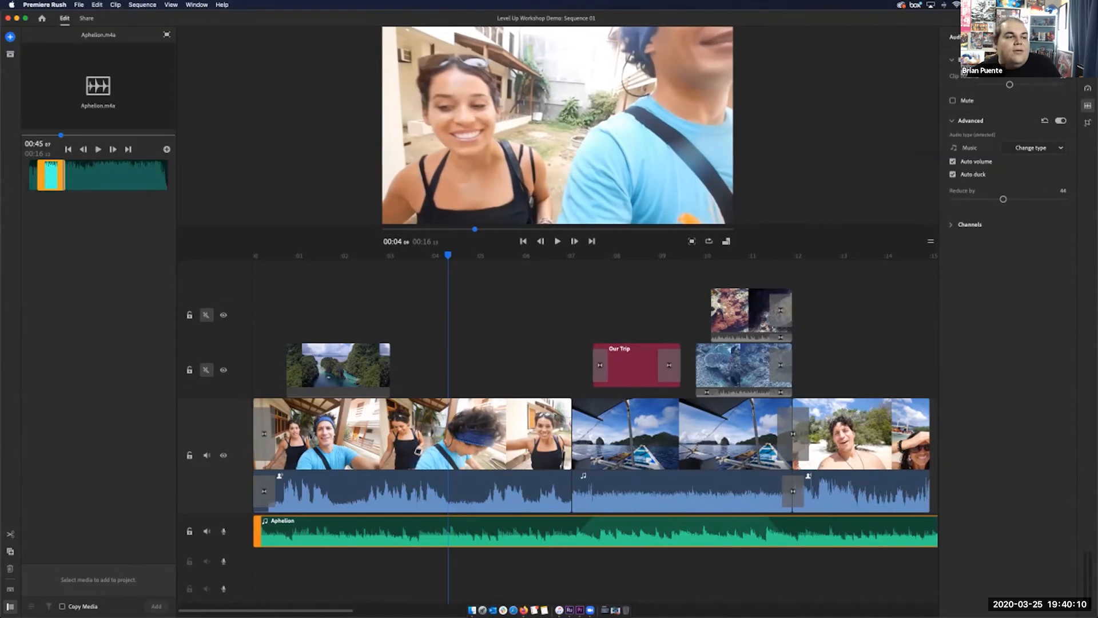
{"action": "left_click", "coordinate": [436, 481]}
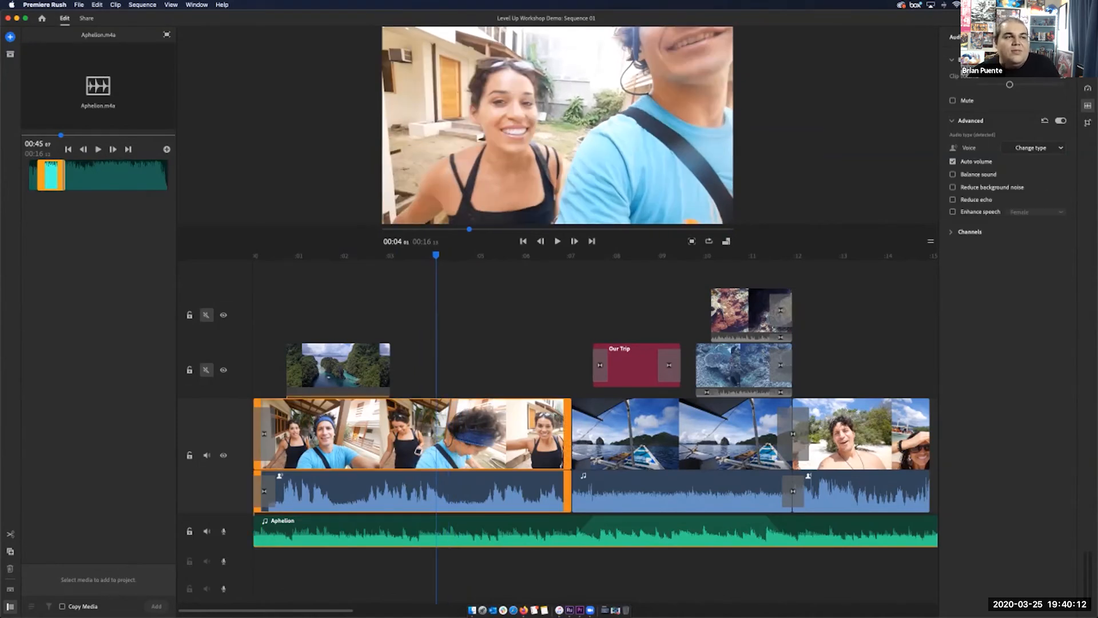
{"action": "key", "text": "space"}
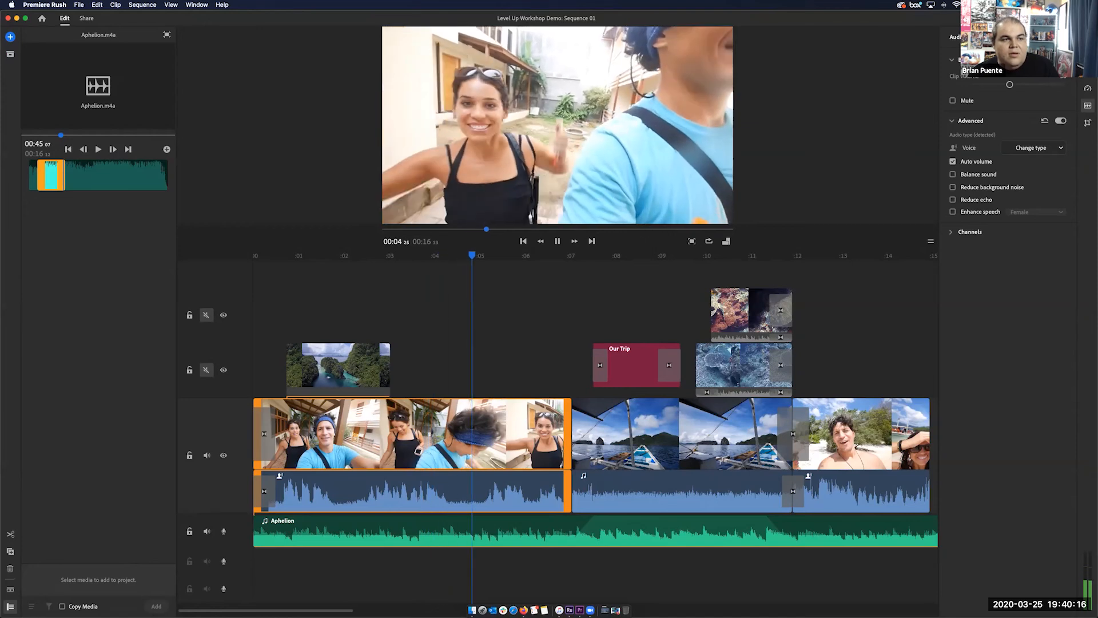
{"action": "key", "text": "space"}
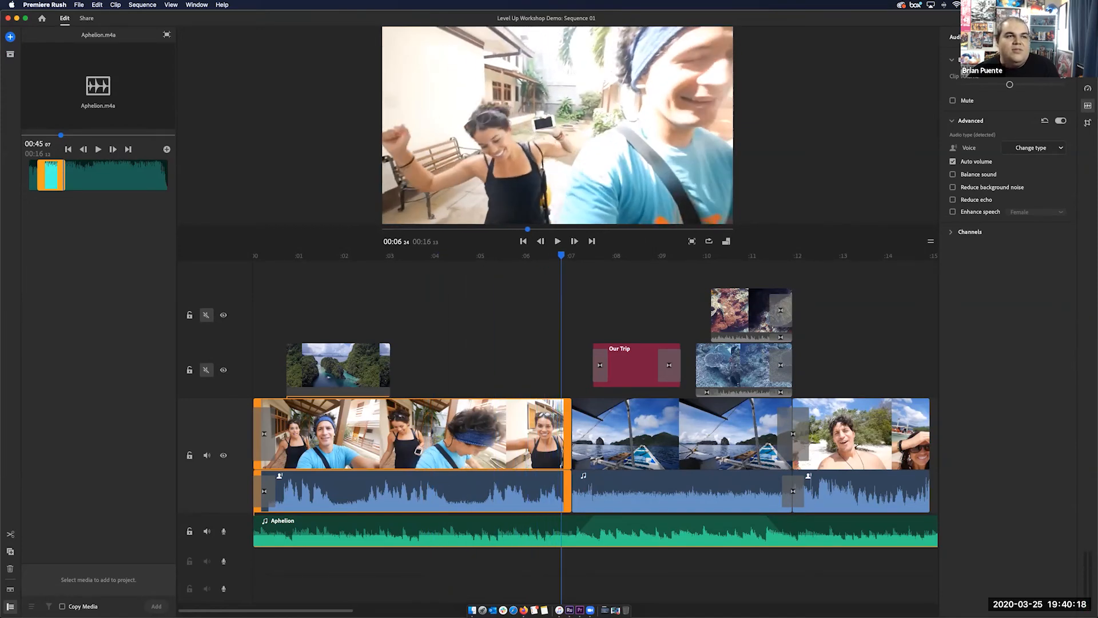
Step: Start the courtyard clip's speed range at about 4.5 seconds, keeping its end at the clip's end, and play that section
{"action": "left_click_drag", "start_coordinate": [561, 255], "coordinate": [459, 256]}
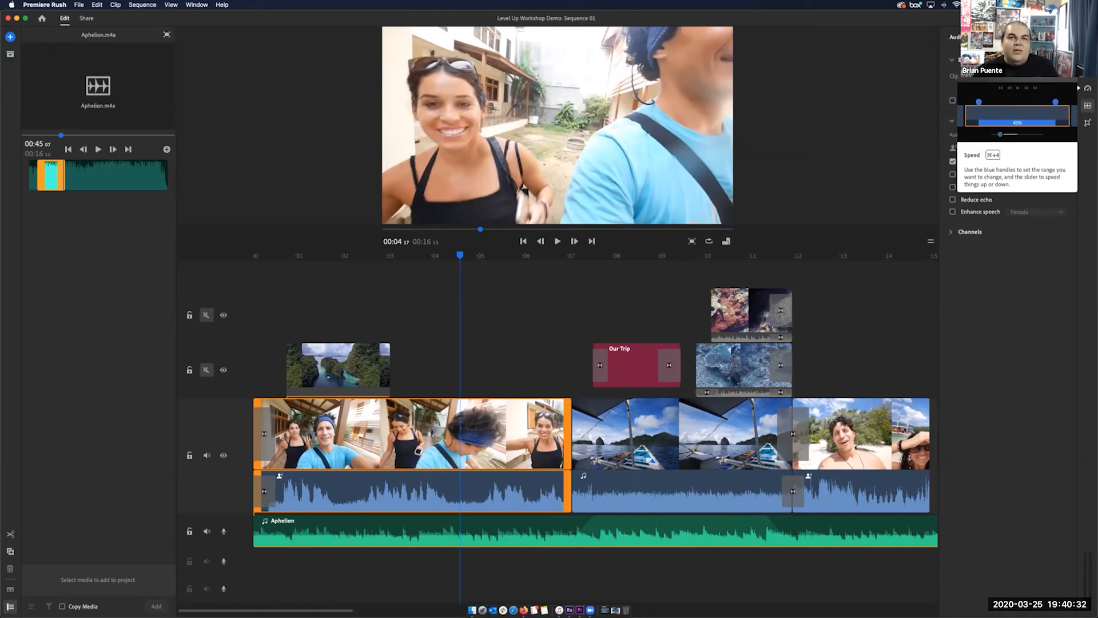
{"action": "left_click", "coordinate": [1086, 89]}
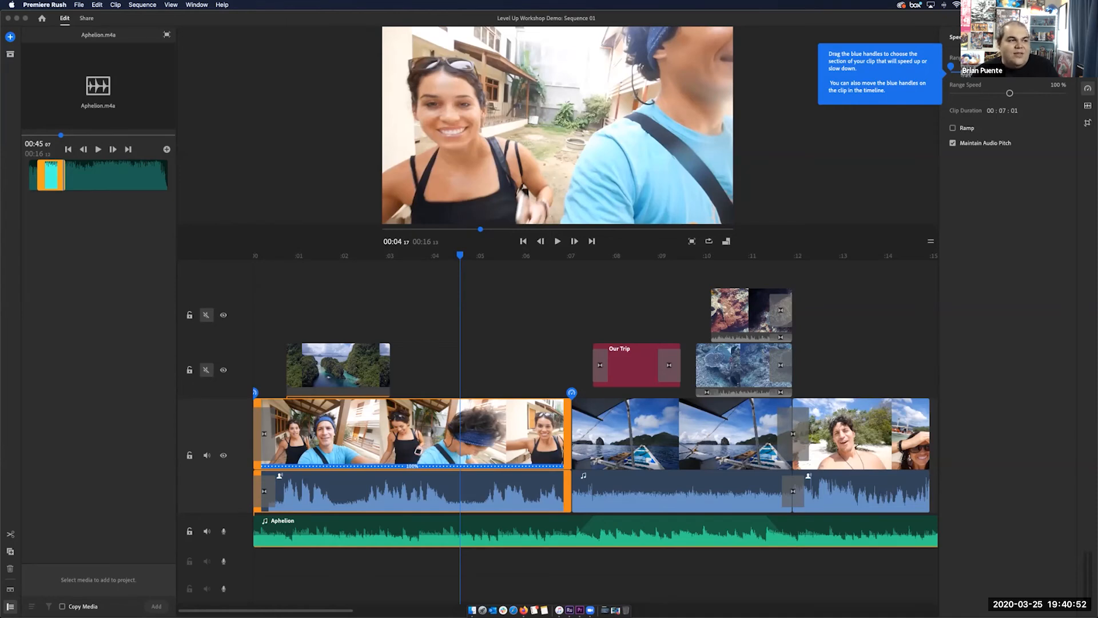
{"action": "left_click_drag", "start_coordinate": [255, 393], "coordinate": [460, 393]}
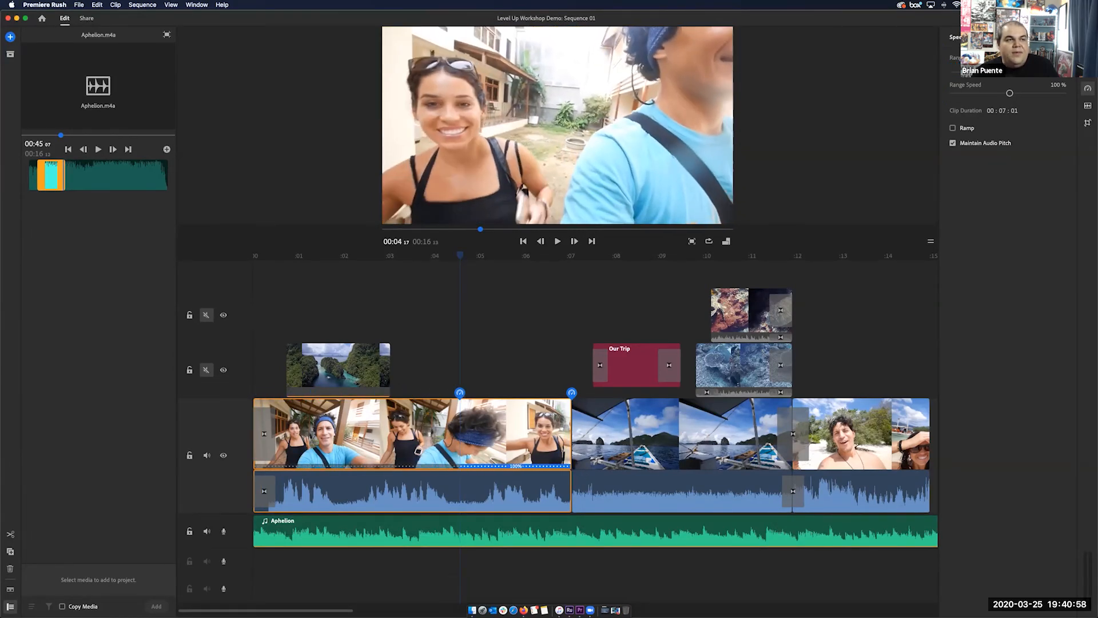
{"action": "left_click_drag", "start_coordinate": [459, 255], "coordinate": [348, 256]}
{"action": "key", "text": "space"}
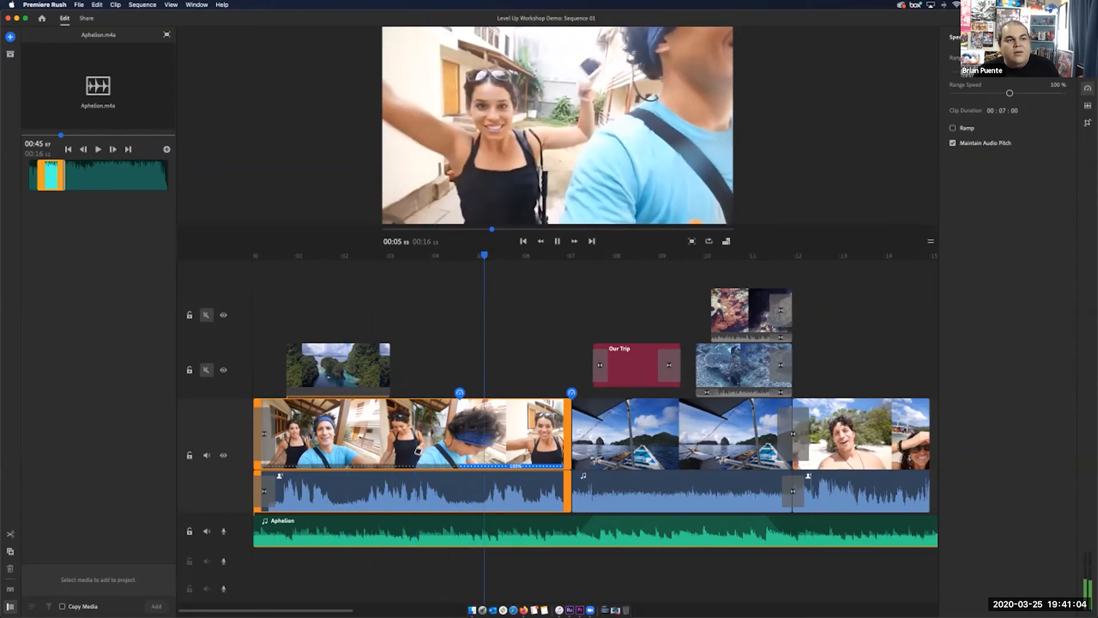
{"action": "key", "text": "space"}
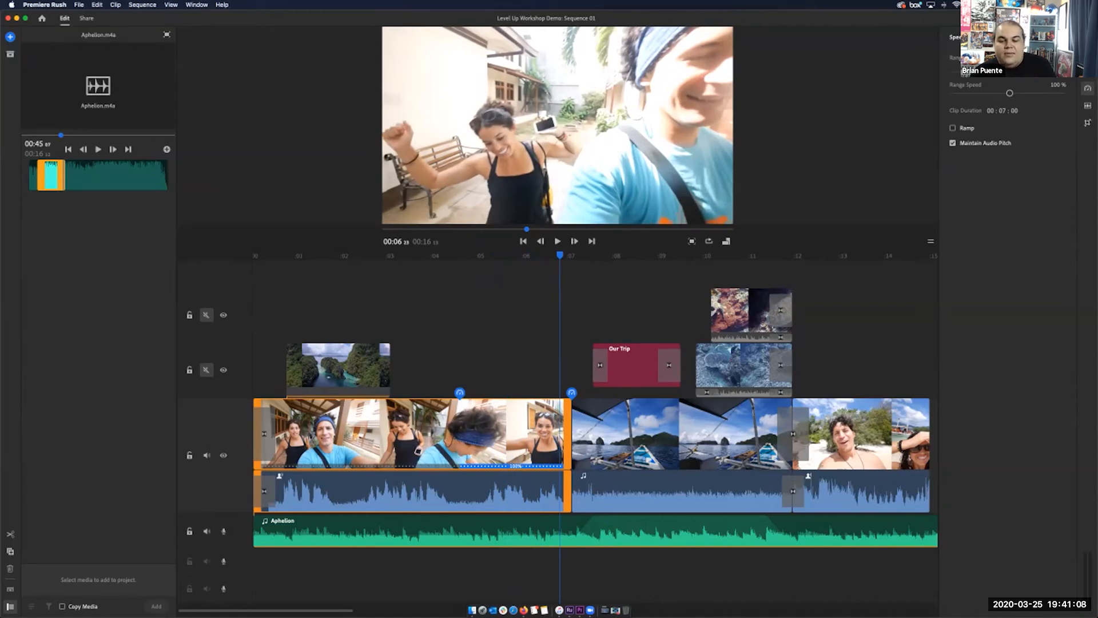
Step: Set the range speed of the courtyard clip's second part to 59% and play the slowed section
{"action": "left_click_drag", "start_coordinate": [560, 255], "coordinate": [468, 256]}
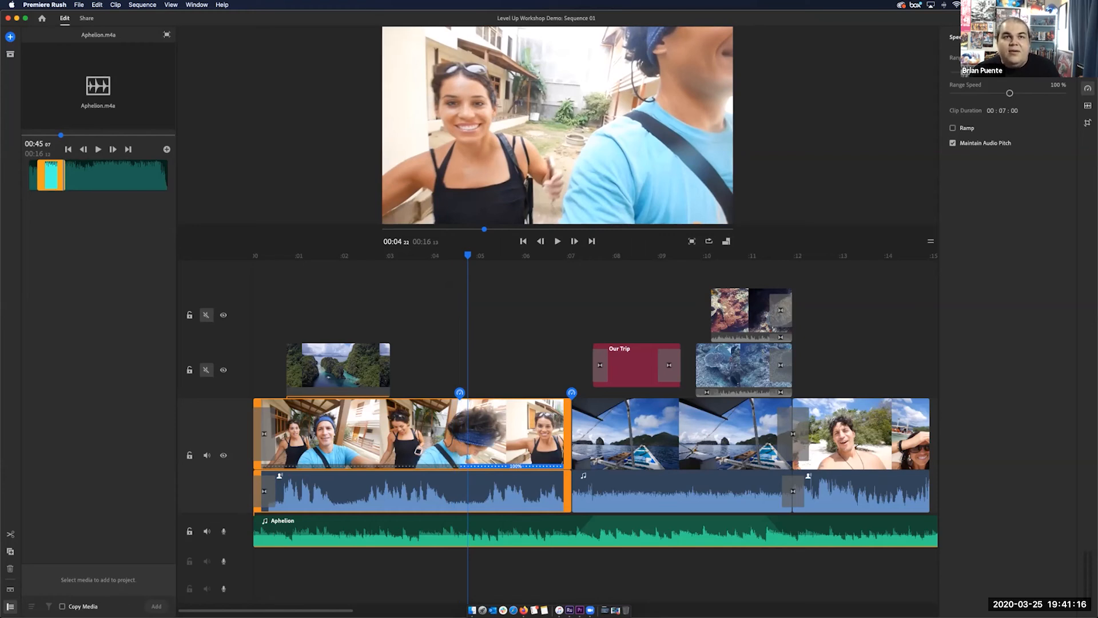
{"action": "left_click_drag", "start_coordinate": [1010, 93], "coordinate": [996, 92]}
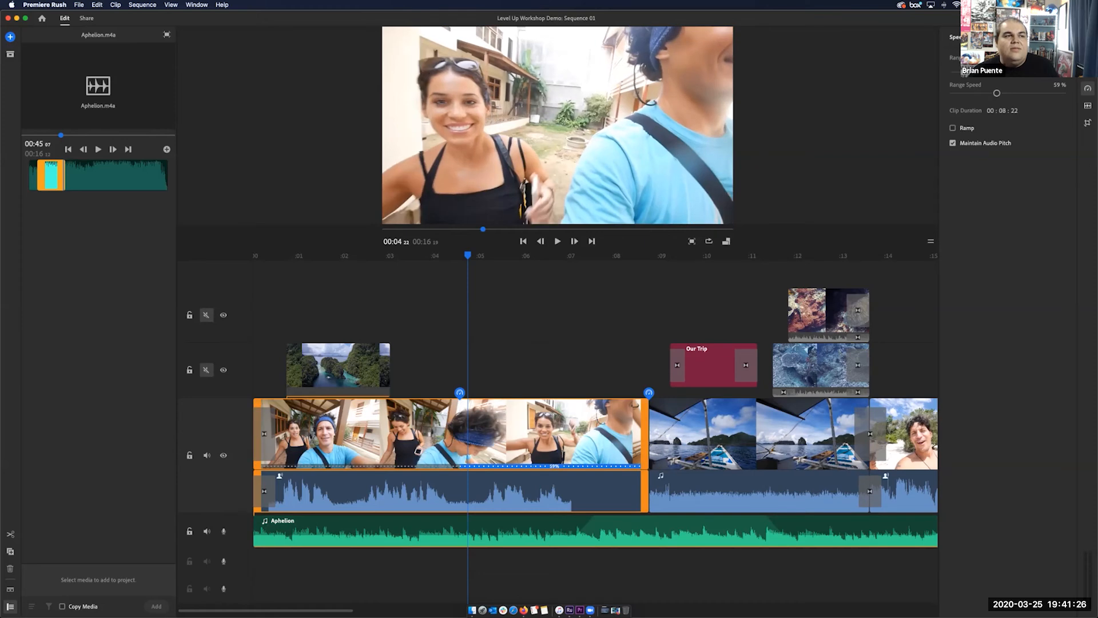
{"action": "left_click_drag", "start_coordinate": [468, 255], "coordinate": [425, 255]}
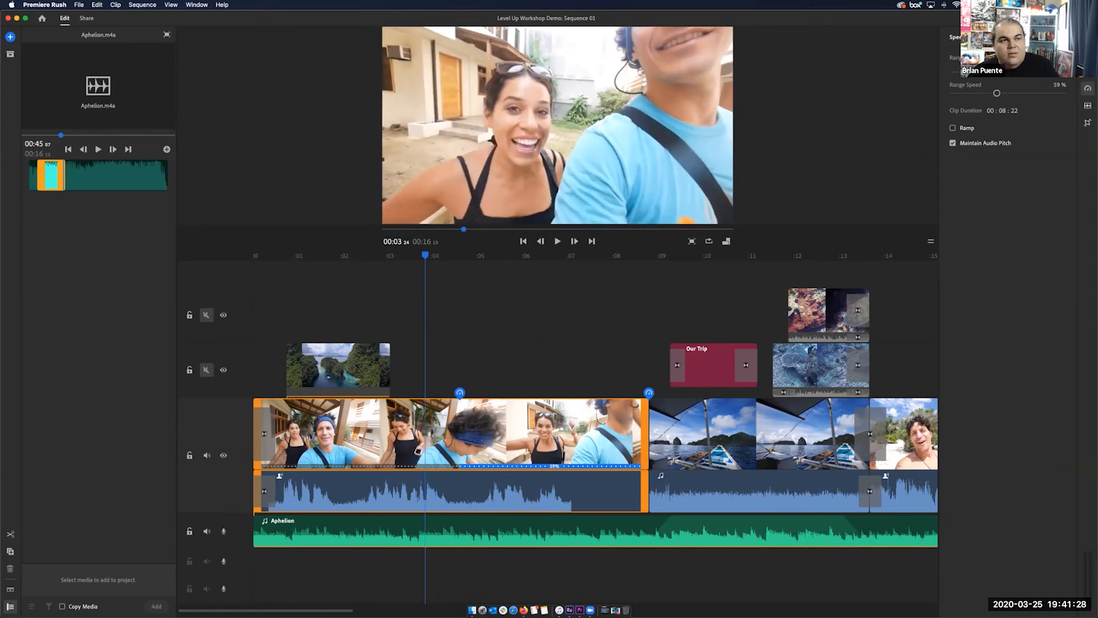
{"action": "key", "text": "space"}
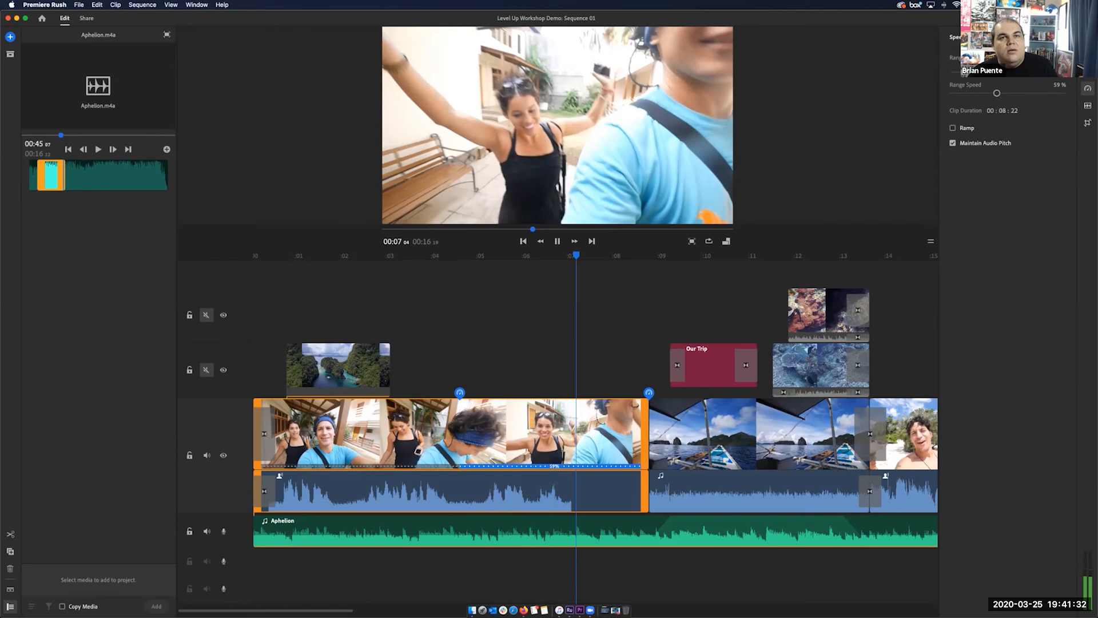
{"action": "key", "text": "space"}
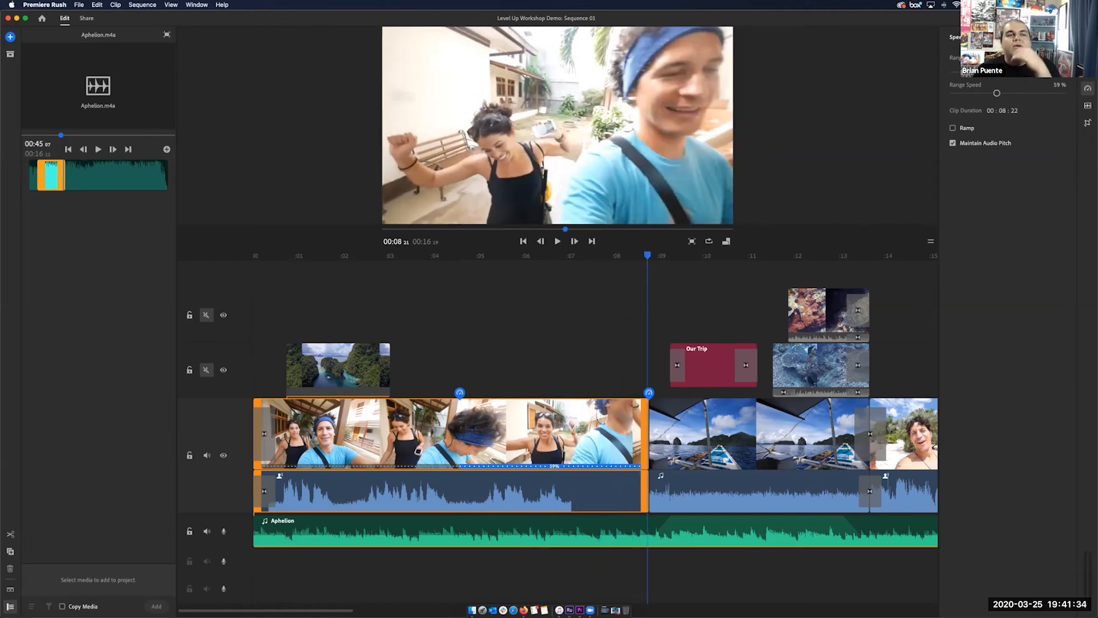
Step: Turn off Maintain Audio Pitch for the courtyard clip, play the slowed section and return to about seven seconds
{"action": "left_click_drag", "start_coordinate": [647, 256], "coordinate": [450, 256]}
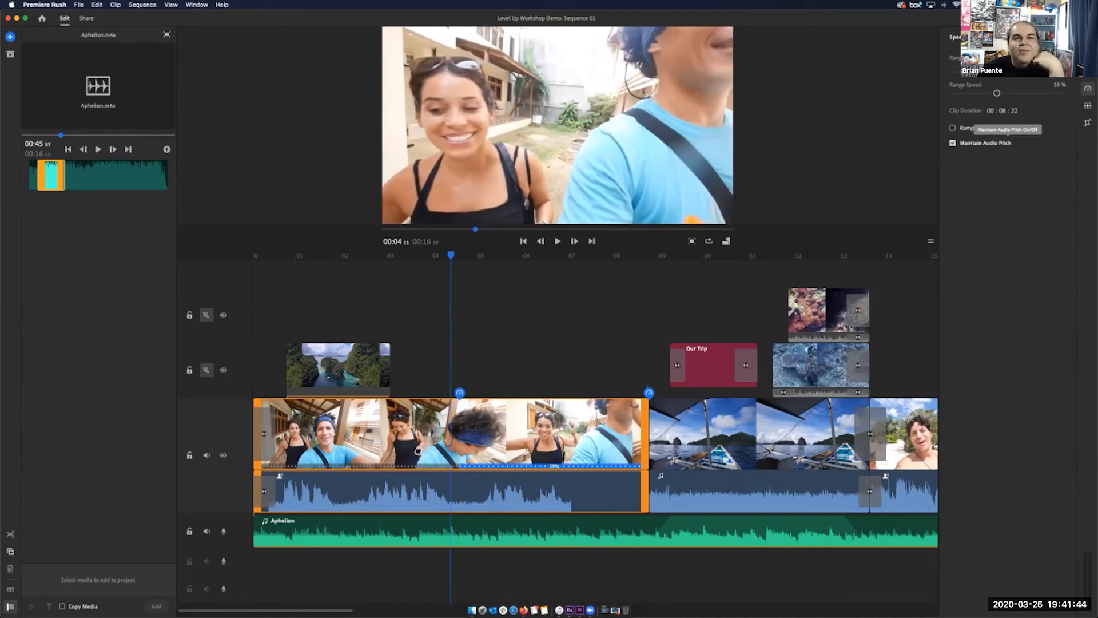
{"action": "left_click", "coordinate": [952, 143]}
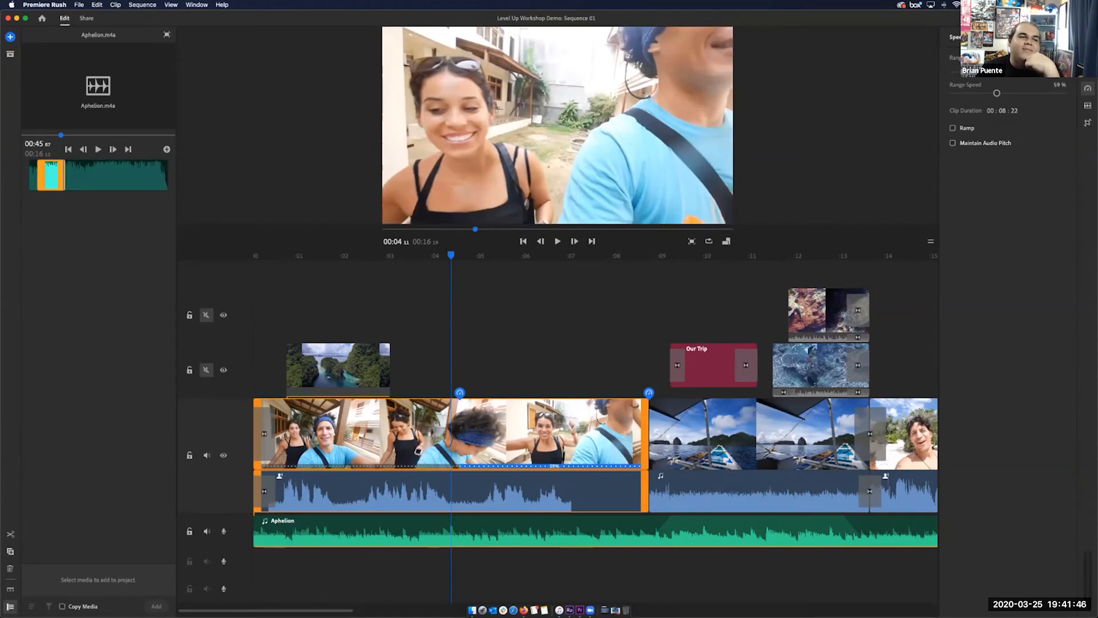
{"action": "left_click_drag", "start_coordinate": [445, 255], "coordinate": [378, 255]}
{"action": "key", "text": "space"}
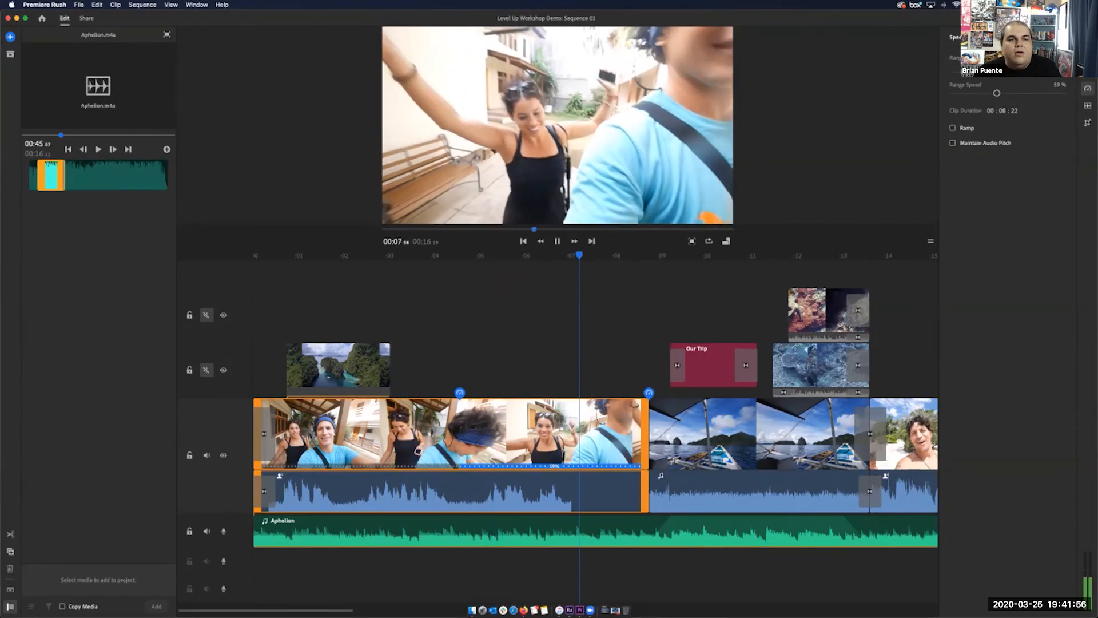
{"action": "key", "text": "space"}
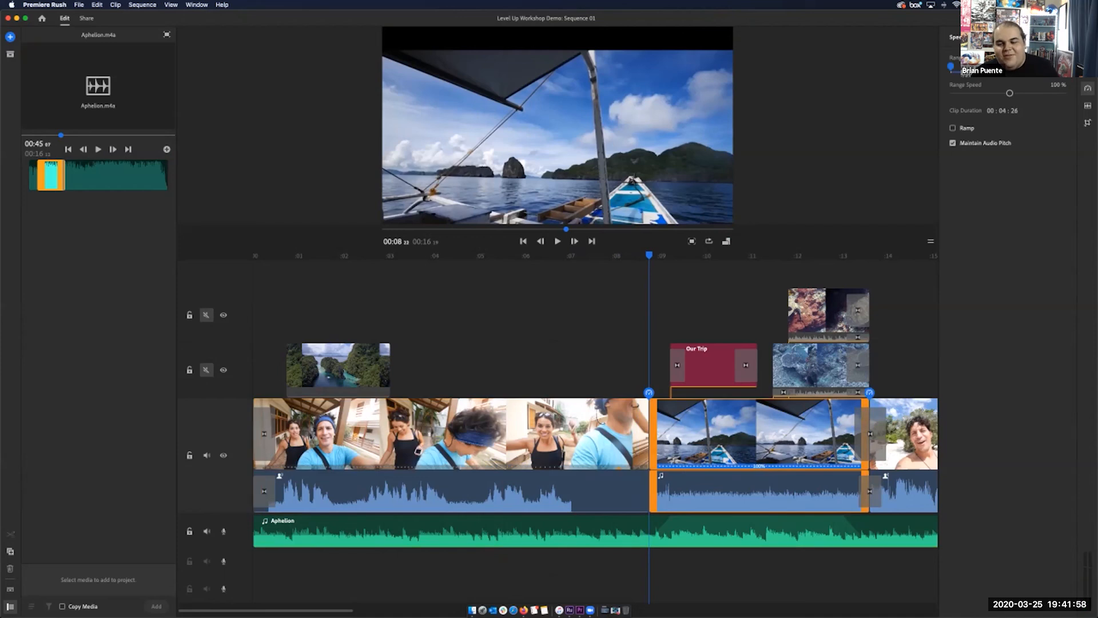
{"action": "left_click_drag", "start_coordinate": [649, 255], "coordinate": [576, 255]}
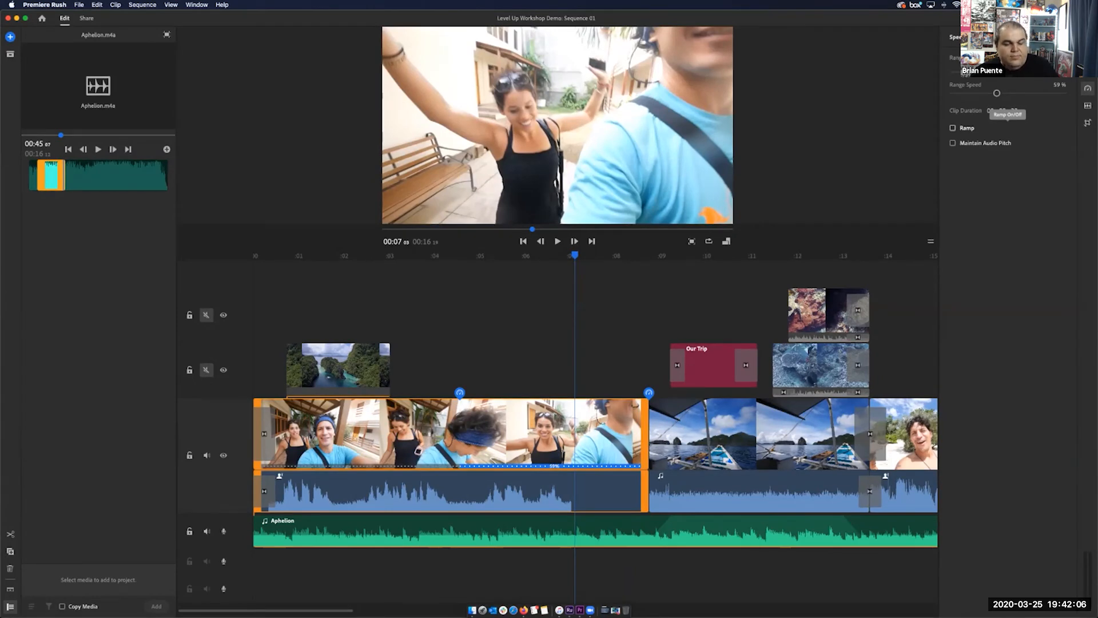
Step: Turn on Ramp for the courtyard clip's slowed range and play from before the range's start
{"action": "left_click", "coordinate": [952, 127]}
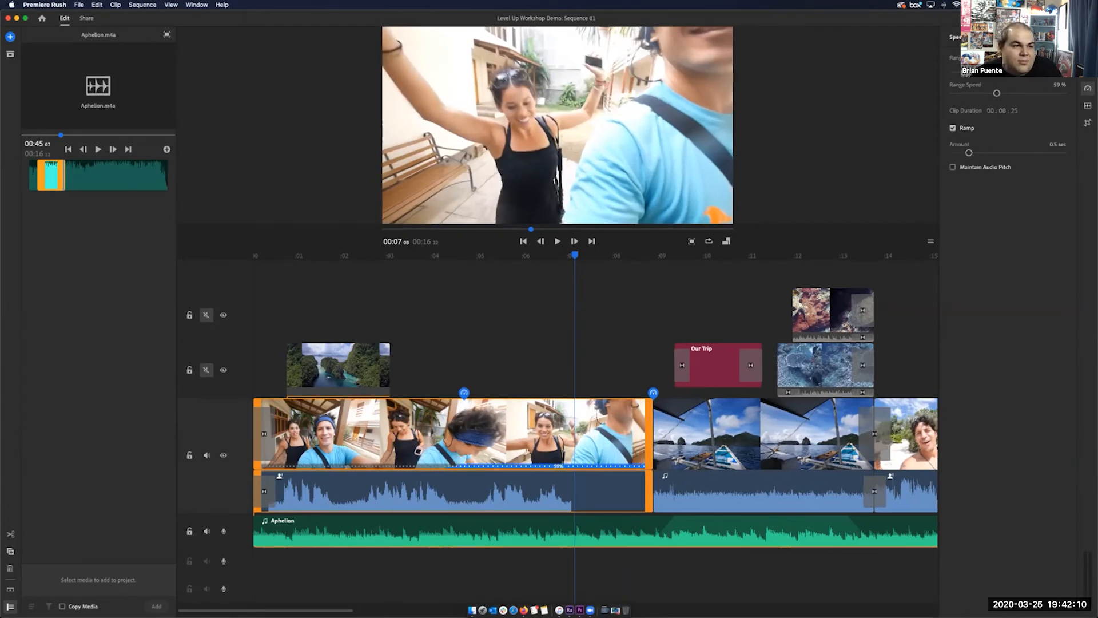
{"action": "left_click_drag", "start_coordinate": [574, 255], "coordinate": [408, 255]}
{"action": "key", "text": "space"}
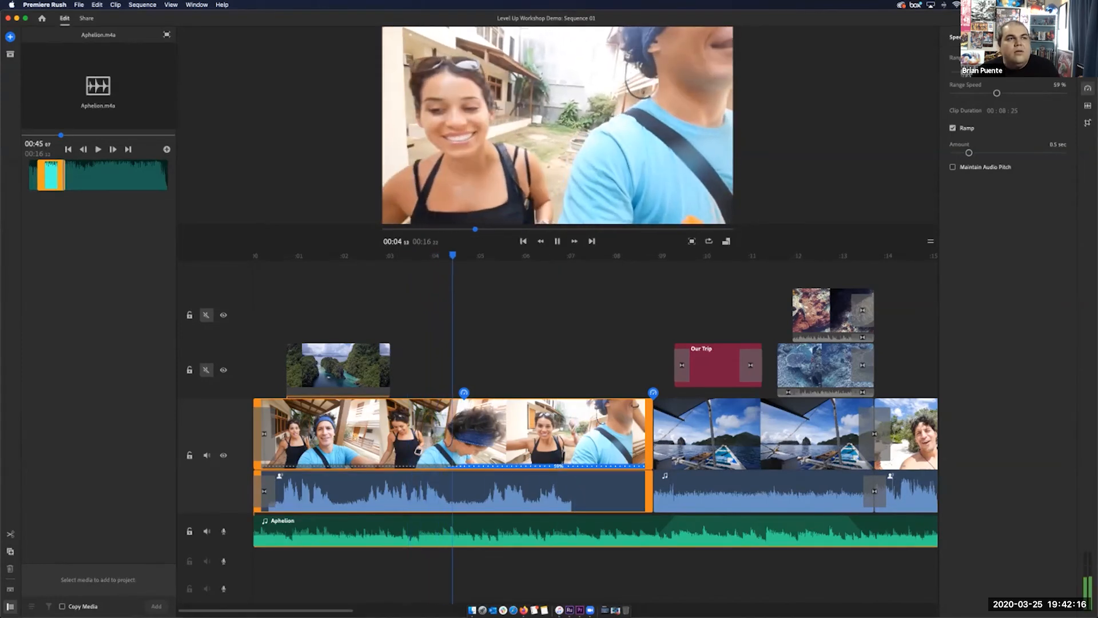
{"action": "key", "text": "space"}
Step: Set the courtyard clip's ramp amount to 1.9 sec and play from before three seconds to near the clip's end
{"action": "left_click_drag", "start_coordinate": [968, 153], "coordinate": [1024, 153]}
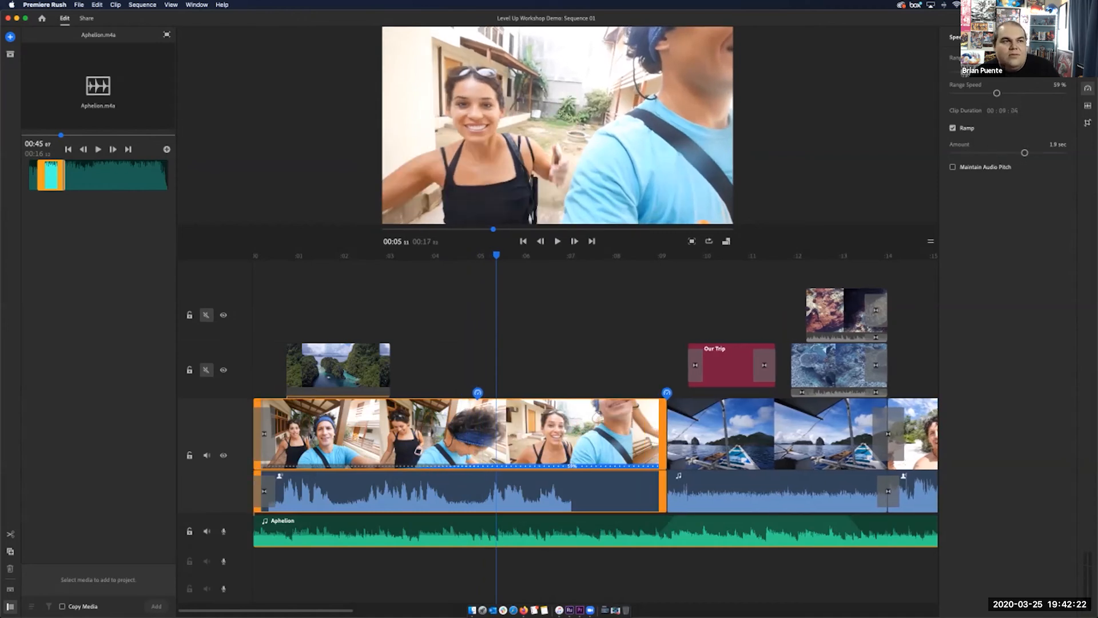
{"action": "left_click_drag", "start_coordinate": [496, 255], "coordinate": [375, 255]}
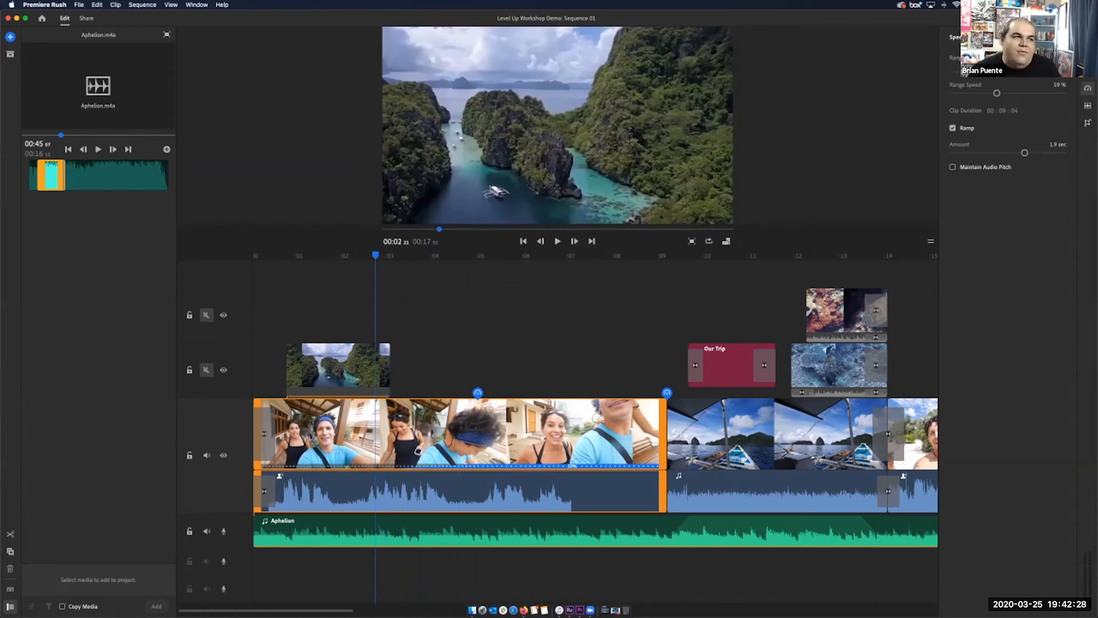
{"action": "key", "text": "space"}
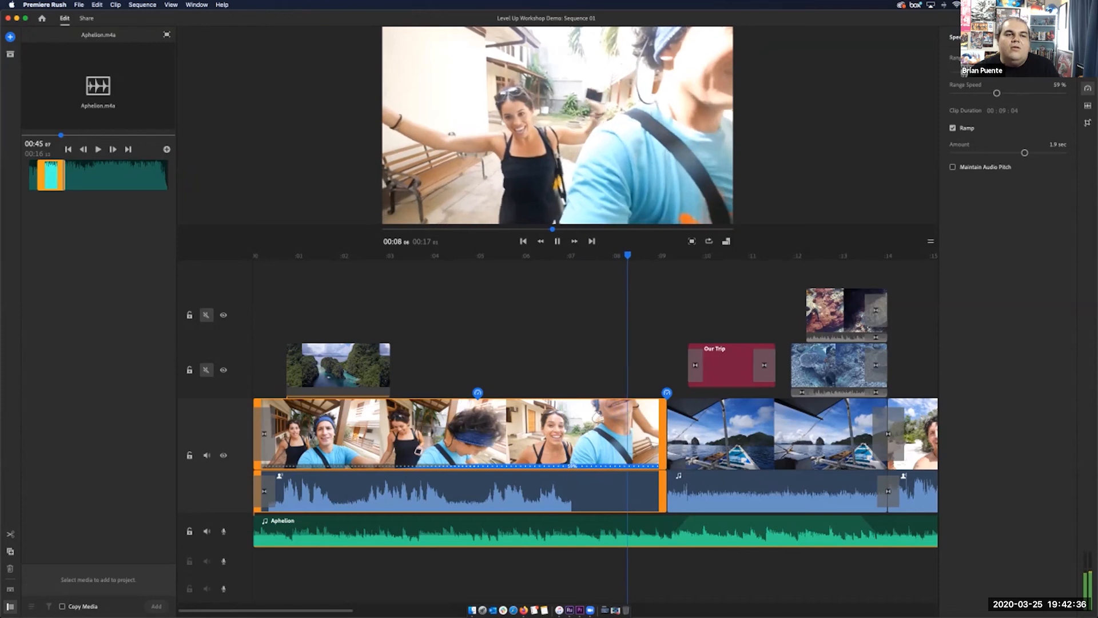
{"action": "key", "text": "space"}
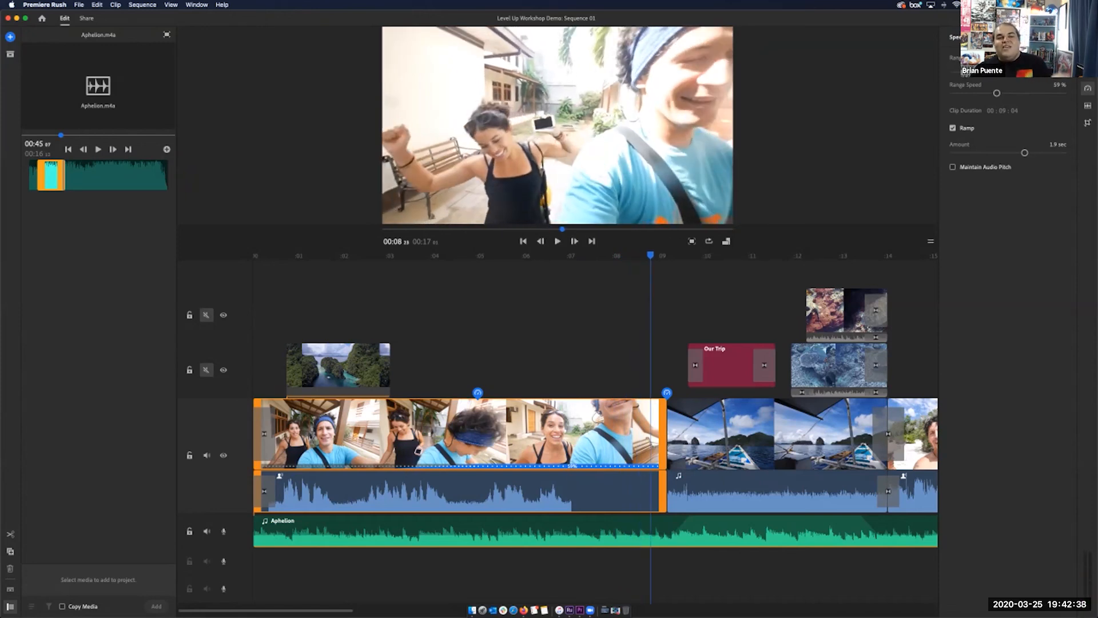
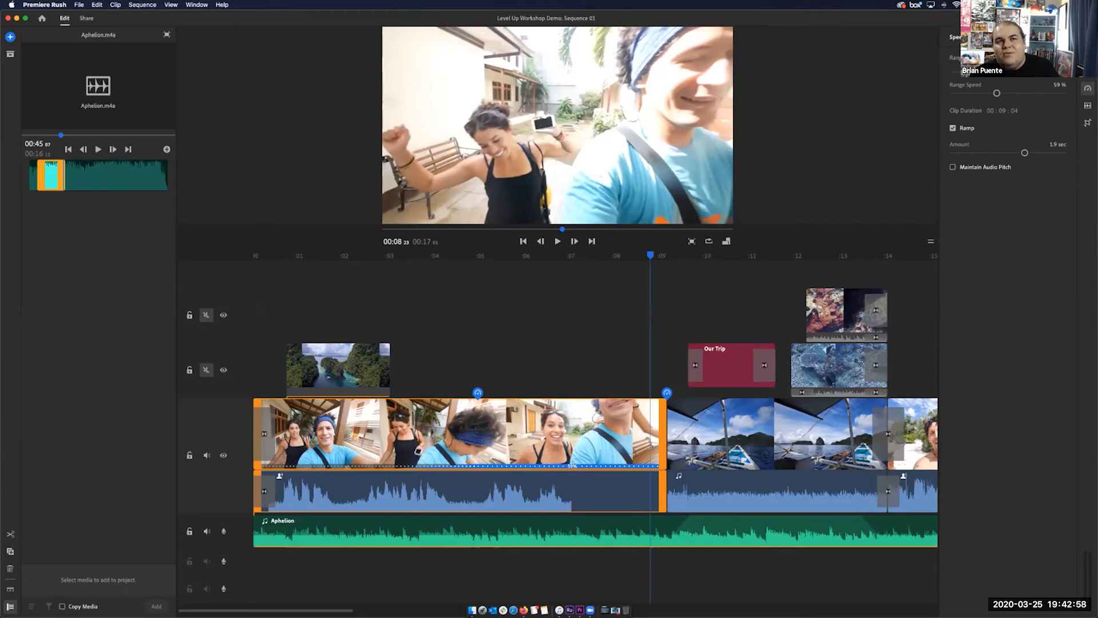
Step: Turn off Ramp for the courtyard clip and return to the start of its slowed range at about 4.5 seconds
{"action": "left_click", "coordinate": [952, 128]}
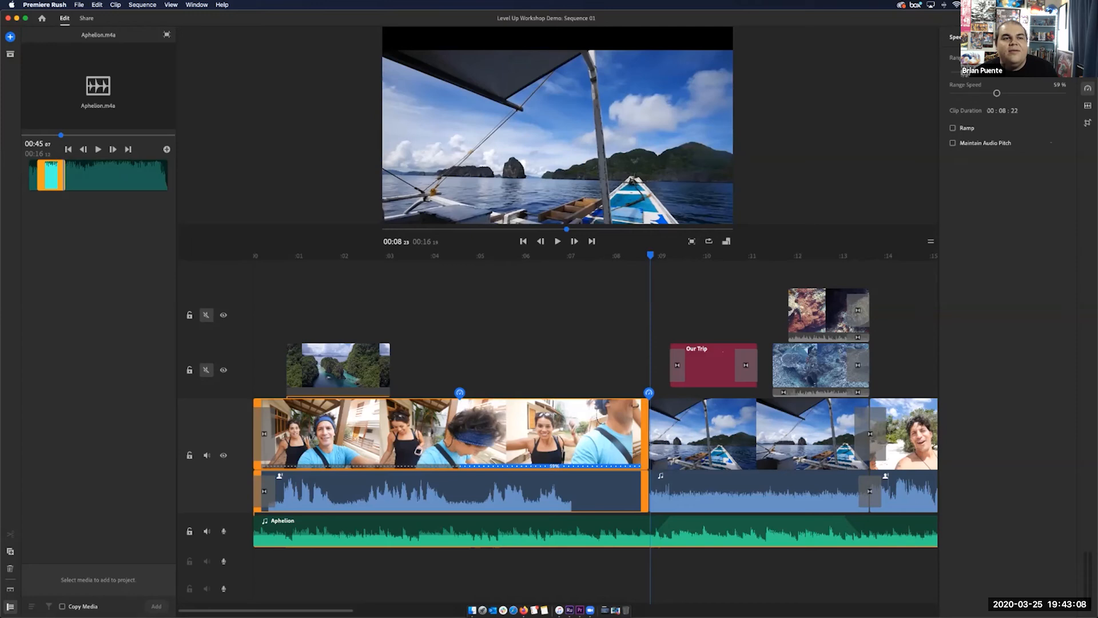
{"action": "mouse_move", "coordinate": [654, 263]}
{"action": "left_mouse_down"}
{"action": "mouse_move", "coordinate": [576, 280]}
{"action": "mouse_move", "coordinate": [638, 255]}
{"action": "mouse_move", "coordinate": [563, 256]}
{"action": "mouse_move", "coordinate": [723, 256]}
{"action": "mouse_move", "coordinate": [441, 256]}
{"action": "mouse_move", "coordinate": [459, 255]}
{"action": "left_mouse_up"}
{"action": "left_click", "coordinate": [479, 435]}
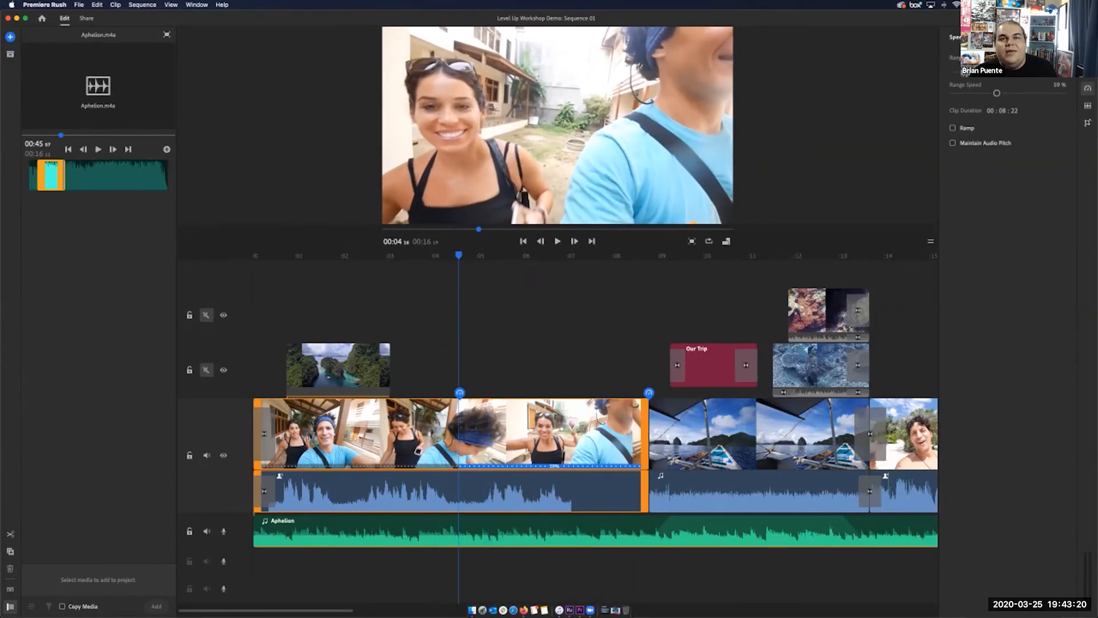
Step: Try a color preset on the courtyard clip, followed by its exposure, faded film, vignette and tint adjustments
{"action": "left_click", "coordinate": [1088, 105]}
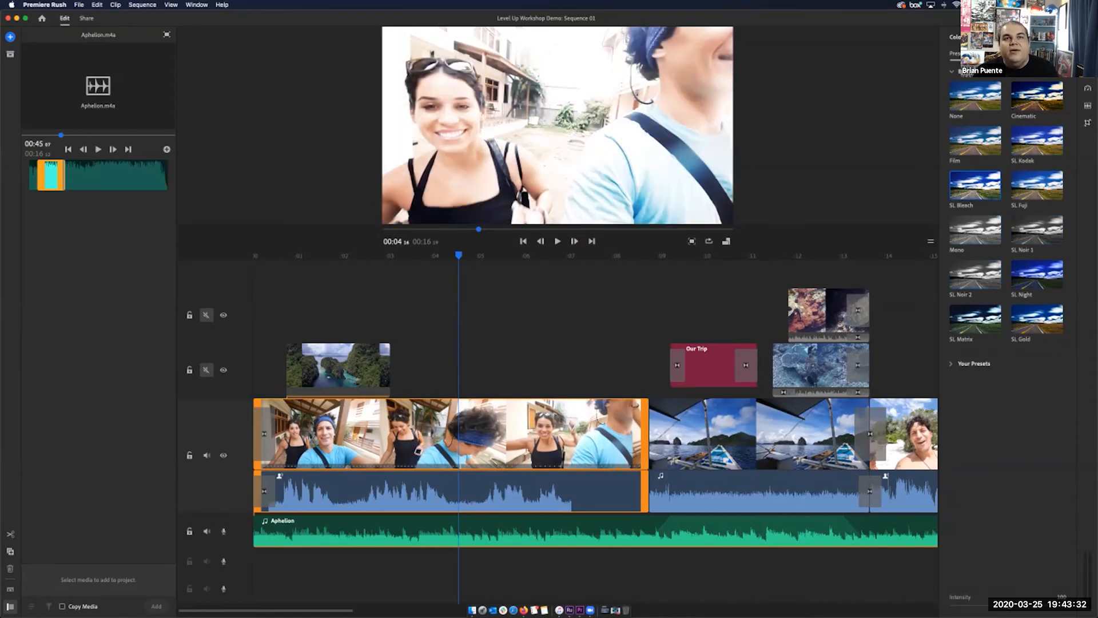
{"action": "left_click", "coordinate": [986, 53]}
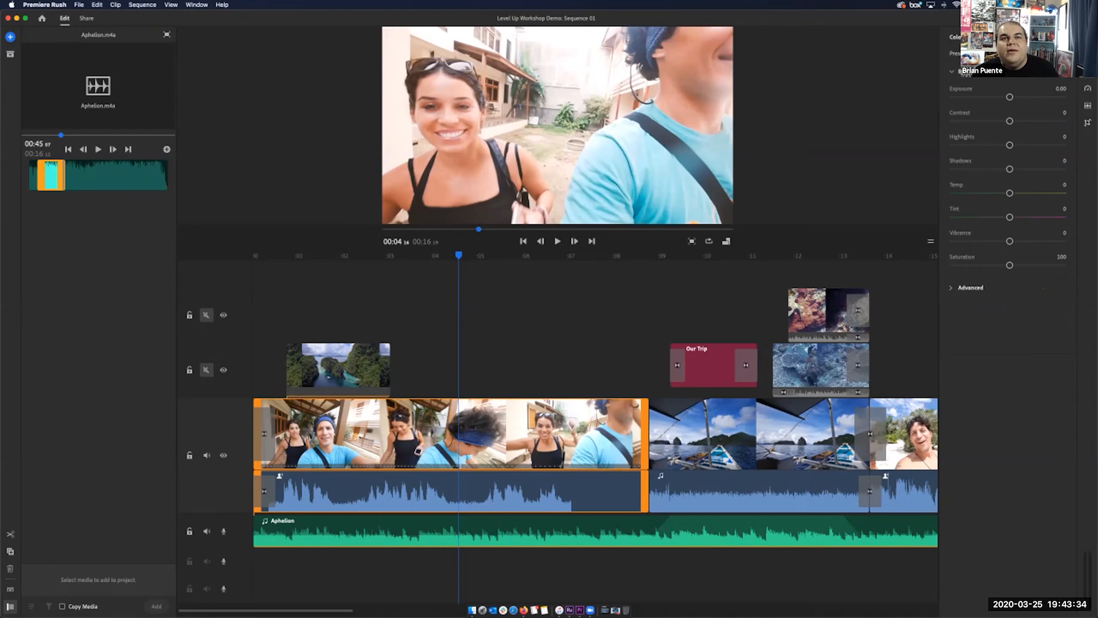
{"action": "mouse_move", "coordinate": [1010, 96]}
{"action": "left_mouse_down"}
{"action": "mouse_move", "coordinate": [994, 97]}
{"action": "mouse_move", "coordinate": [1010, 97]}
{"action": "left_mouse_up"}
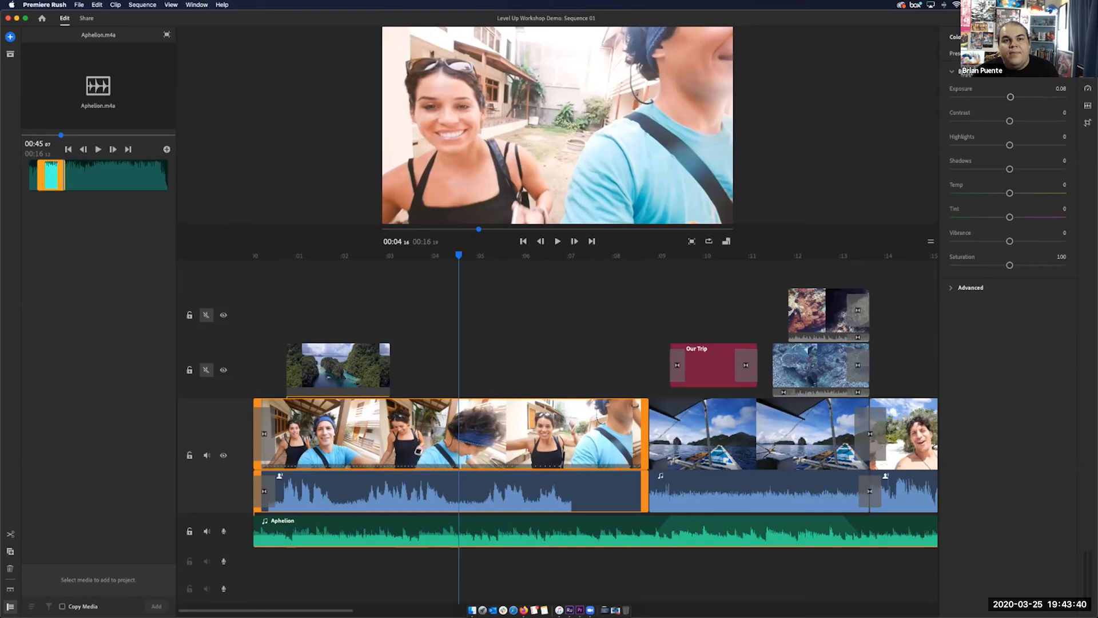
{"action": "left_click", "coordinate": [951, 287]}
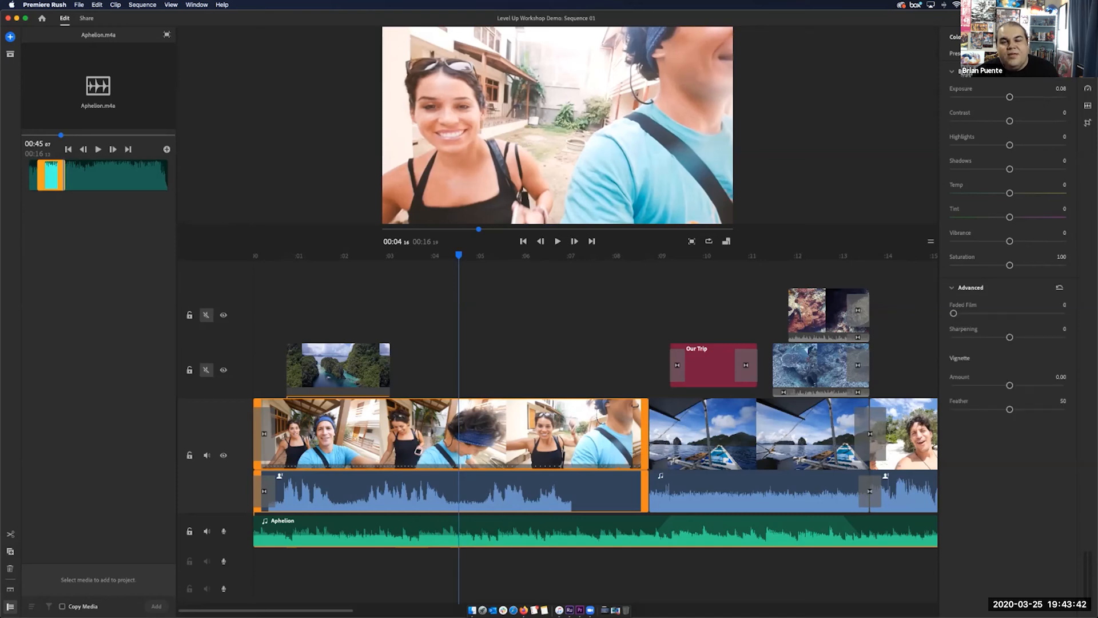
{"action": "mouse_move", "coordinate": [953, 313]}
{"action": "left_mouse_down"}
{"action": "mouse_move", "coordinate": [1062, 313]}
{"action": "mouse_move", "coordinate": [953, 313]}
{"action": "left_mouse_up"}
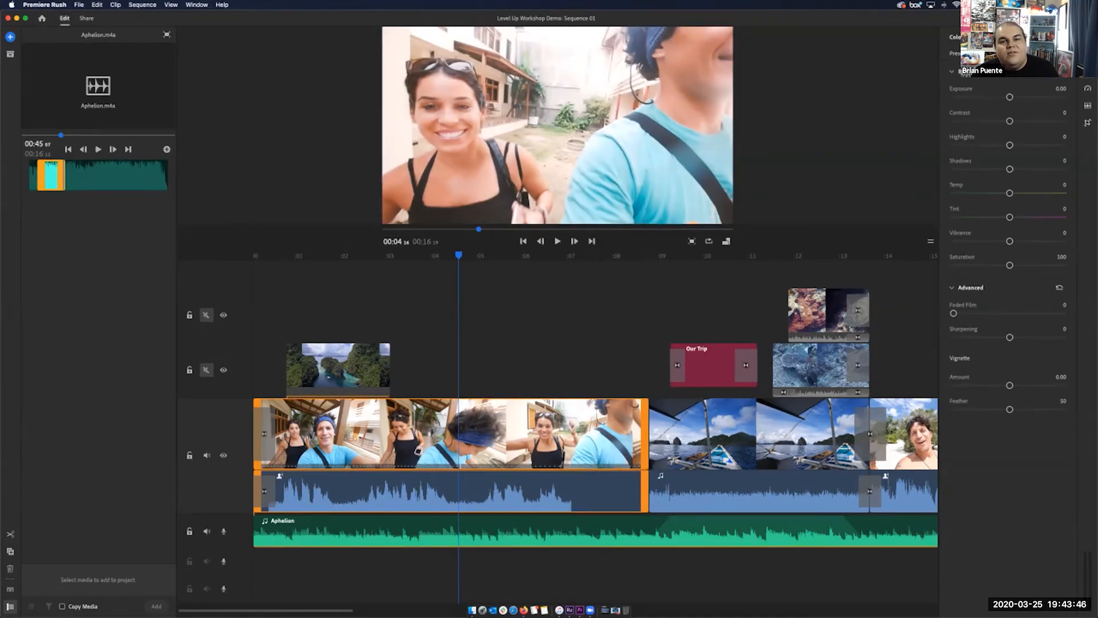
{"action": "mouse_move", "coordinate": [1009, 385]}
{"action": "left_mouse_down"}
{"action": "mouse_move", "coordinate": [1061, 385]}
{"action": "mouse_move", "coordinate": [953, 385]}
{"action": "mouse_move", "coordinate": [1057, 385]}
{"action": "mouse_move", "coordinate": [995, 385]}
{"action": "mouse_move", "coordinate": [1010, 385]}
{"action": "left_mouse_up"}
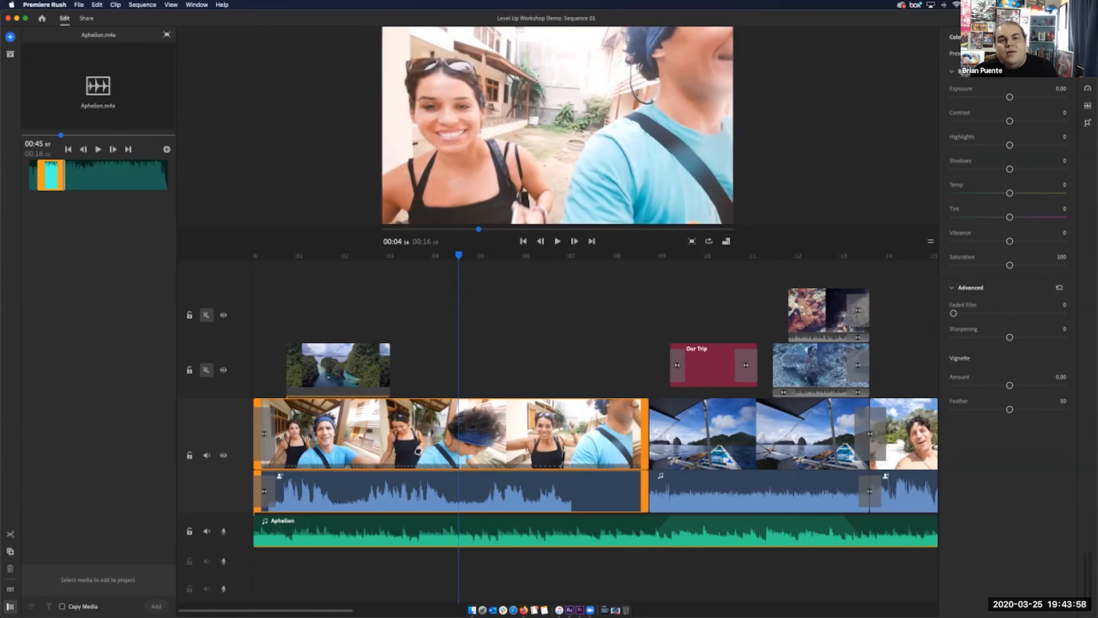
{"action": "mouse_move", "coordinate": [1010, 216]}
{"action": "left_mouse_down"}
{"action": "mouse_move", "coordinate": [1040, 217]}
{"action": "mouse_move", "coordinate": [1010, 217]}
{"action": "left_mouse_up"}
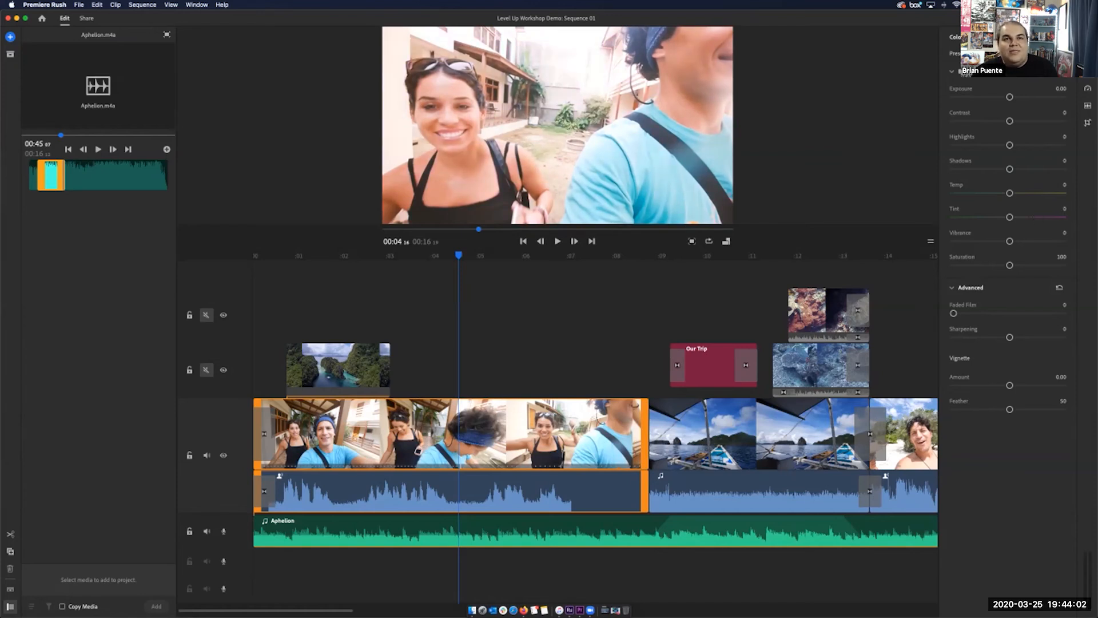
Step: Try color presets such as Cinematic, SL Kodak, SL Fuji, SL Night, SL Matrix, SL Noir 2 and SL Gold on the courtyard clip, ending on None
{"action": "left_click", "coordinate": [961, 54]}
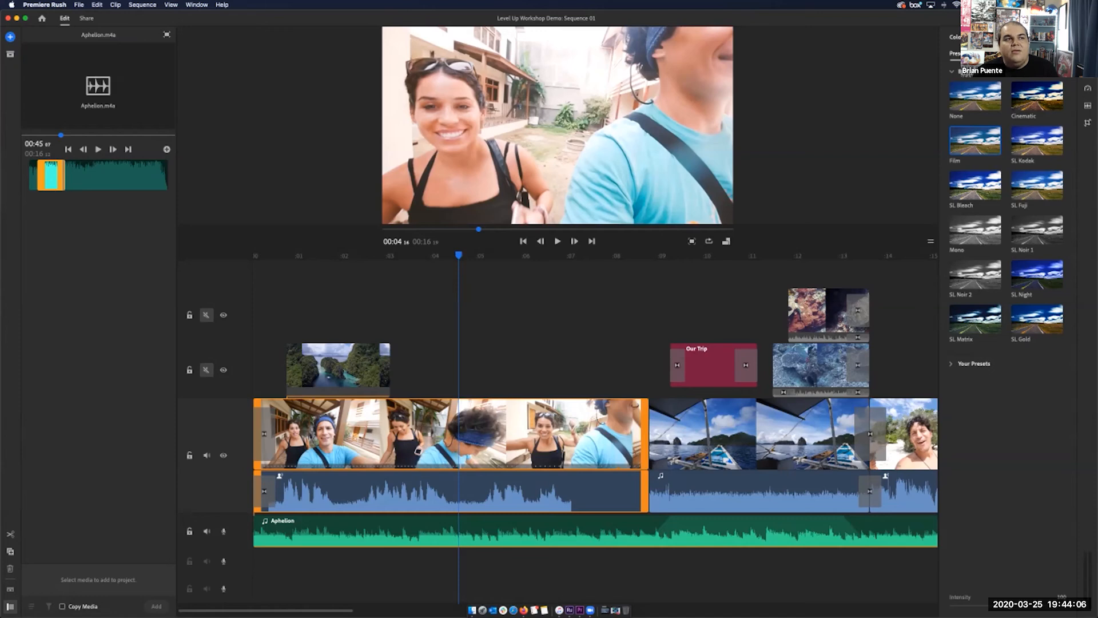
{"action": "left_click", "coordinate": [1037, 96]}
{"action": "left_click", "coordinate": [1037, 141]}
{"action": "left_click", "coordinate": [1036, 185]}
{"action": "left_click", "coordinate": [1037, 275]}
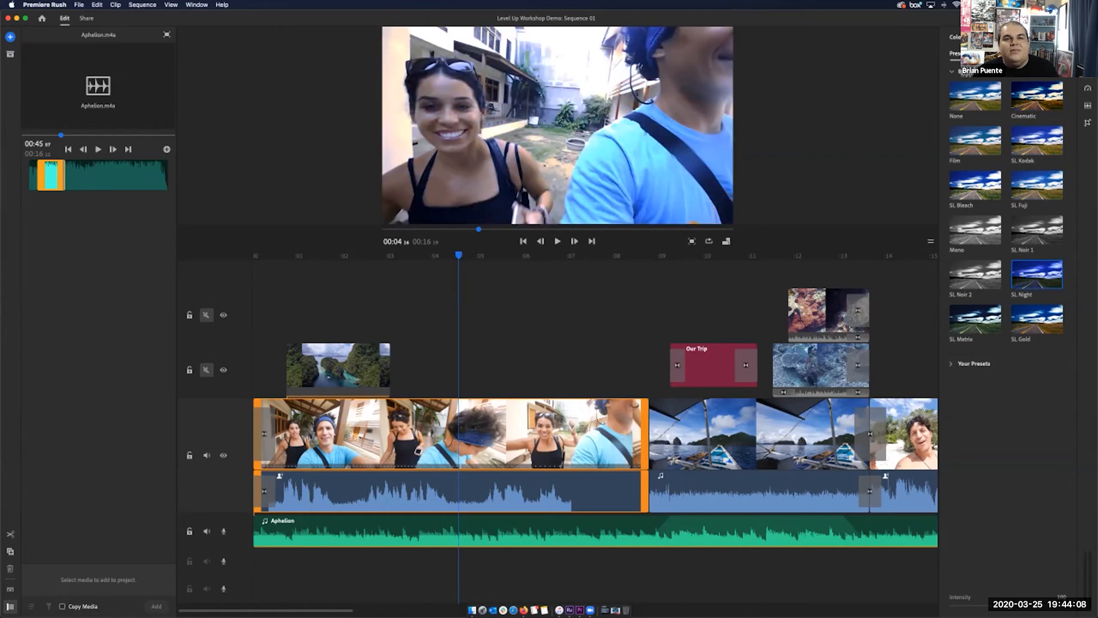
{"action": "left_click", "coordinate": [1037, 319]}
{"action": "left_click", "coordinate": [975, 319]}
{"action": "left_click", "coordinate": [975, 275]}
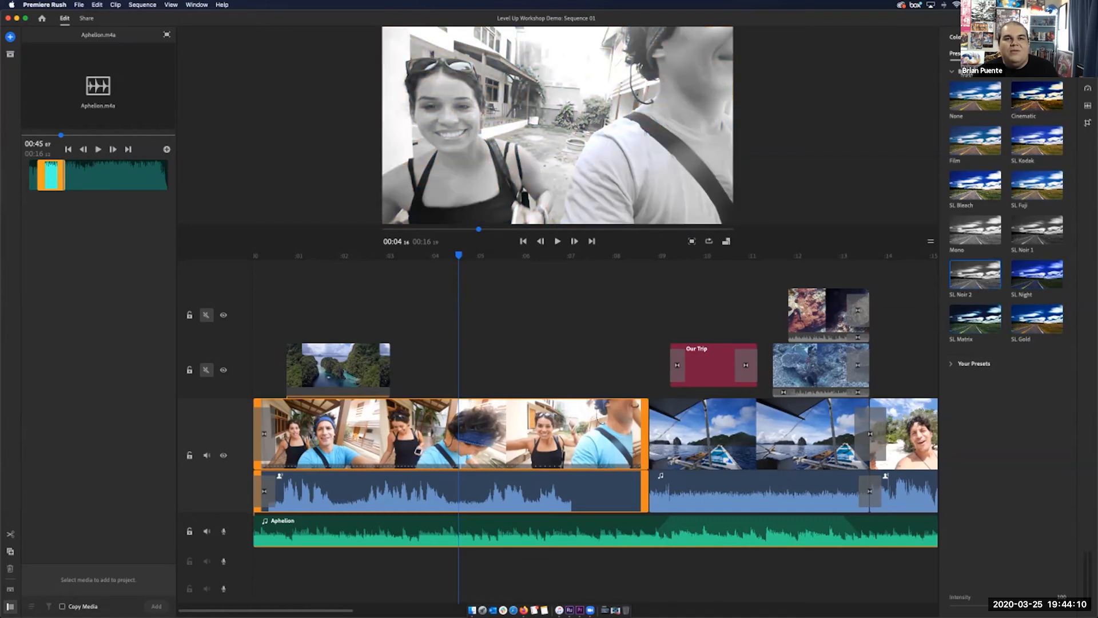
{"action": "left_click", "coordinate": [1037, 319]}
{"action": "left_click", "coordinate": [975, 97]}
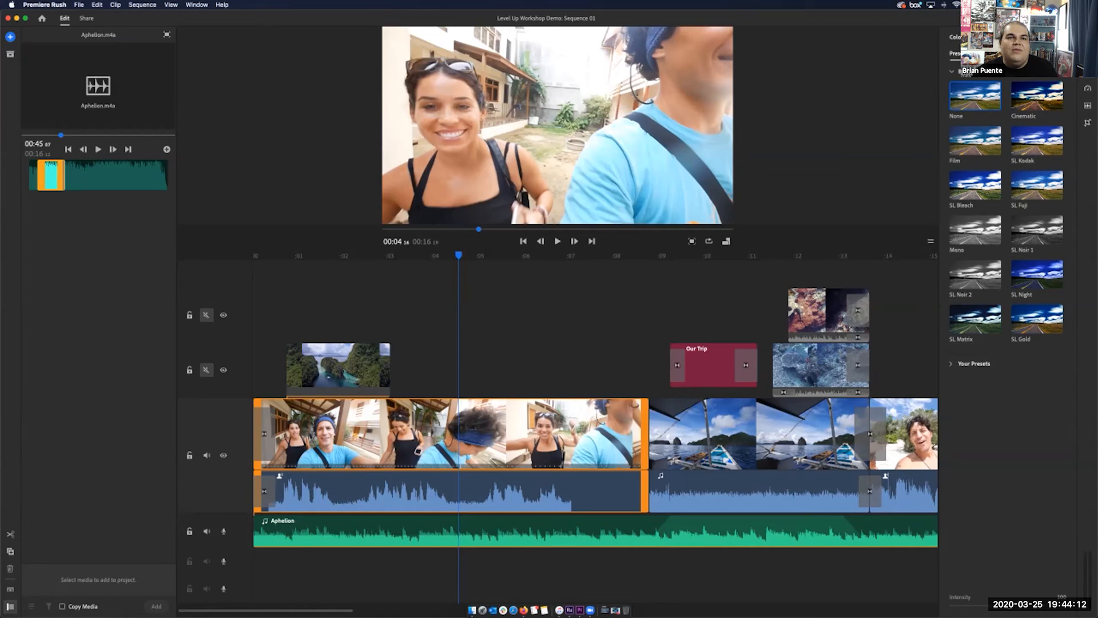
Step: Look at the color adjustments again, try the Cinematic preset on the courtyard clip and set it back to None
{"action": "left_click", "coordinate": [987, 53]}
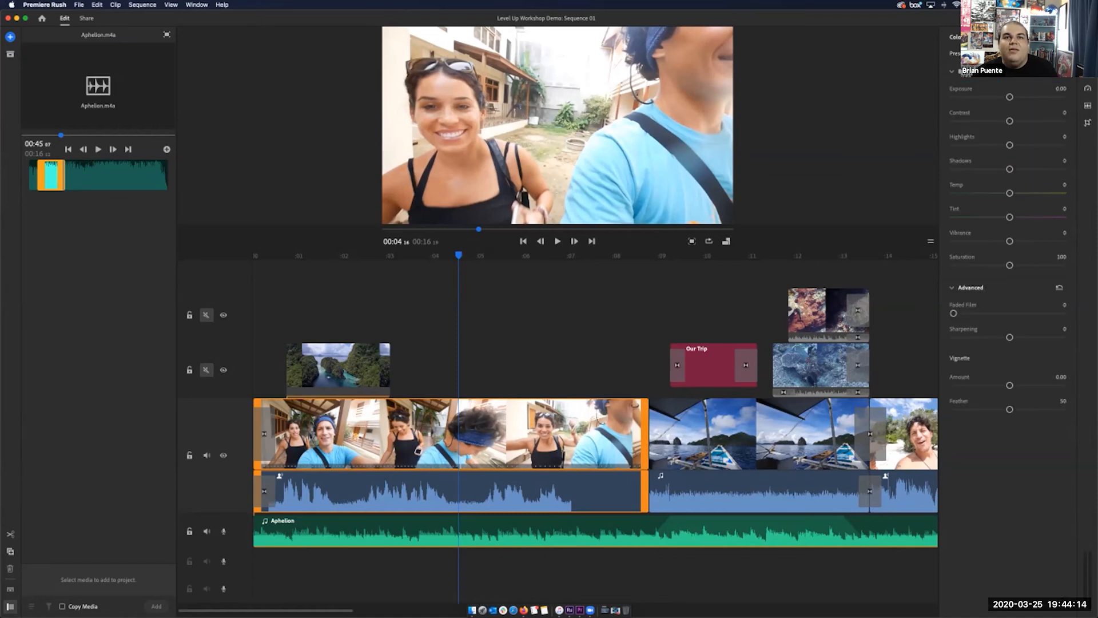
{"action": "left_click", "coordinate": [960, 53]}
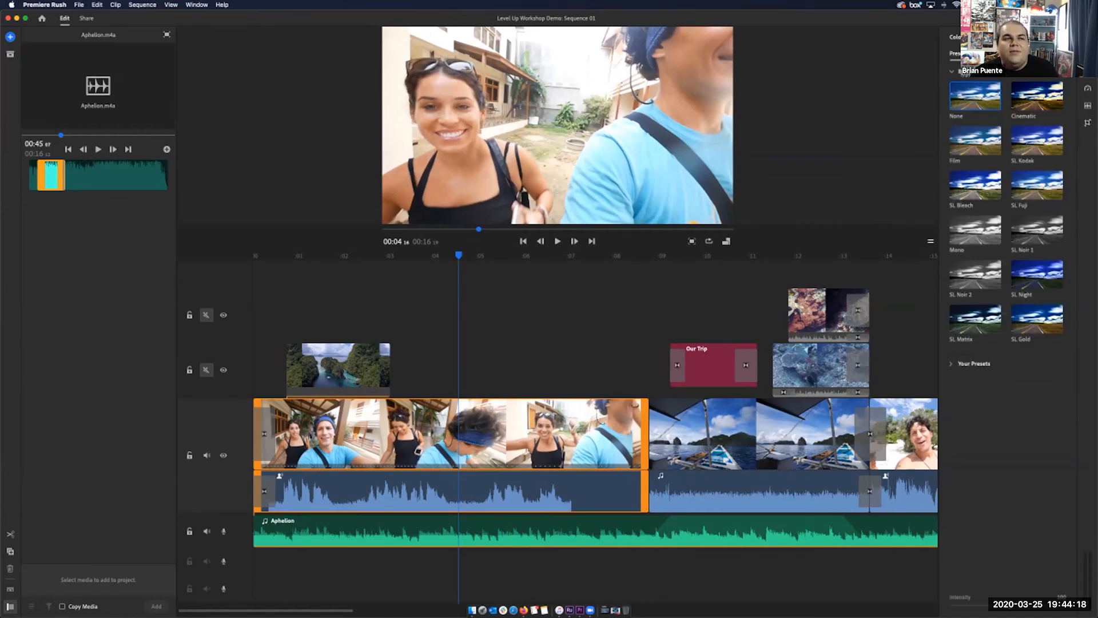
{"action": "left_click", "coordinate": [1037, 96]}
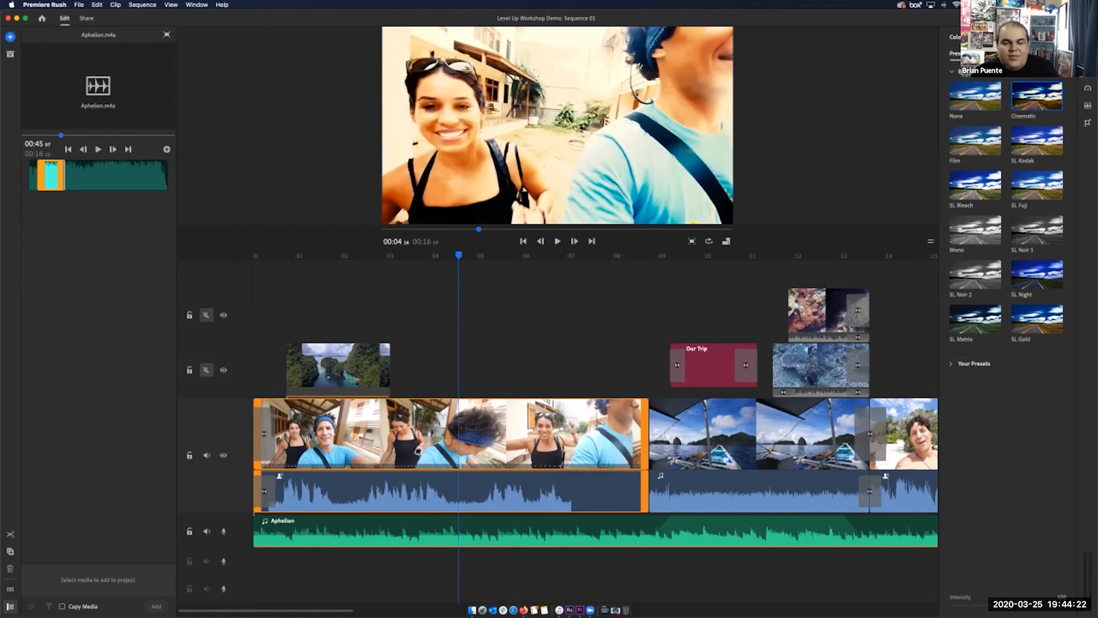
{"action": "left_click", "coordinate": [975, 96]}
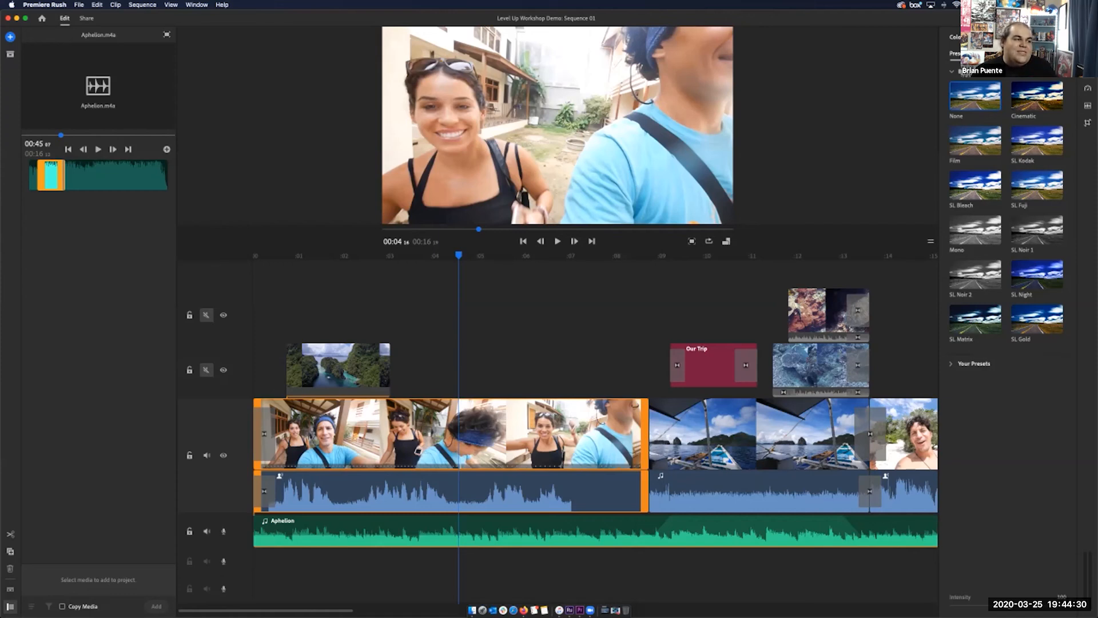
Step: Split the courtyard clip at about 4.5 seconds and apply the SL Night color preset to its second part
{"action": "key", "text": "s"}
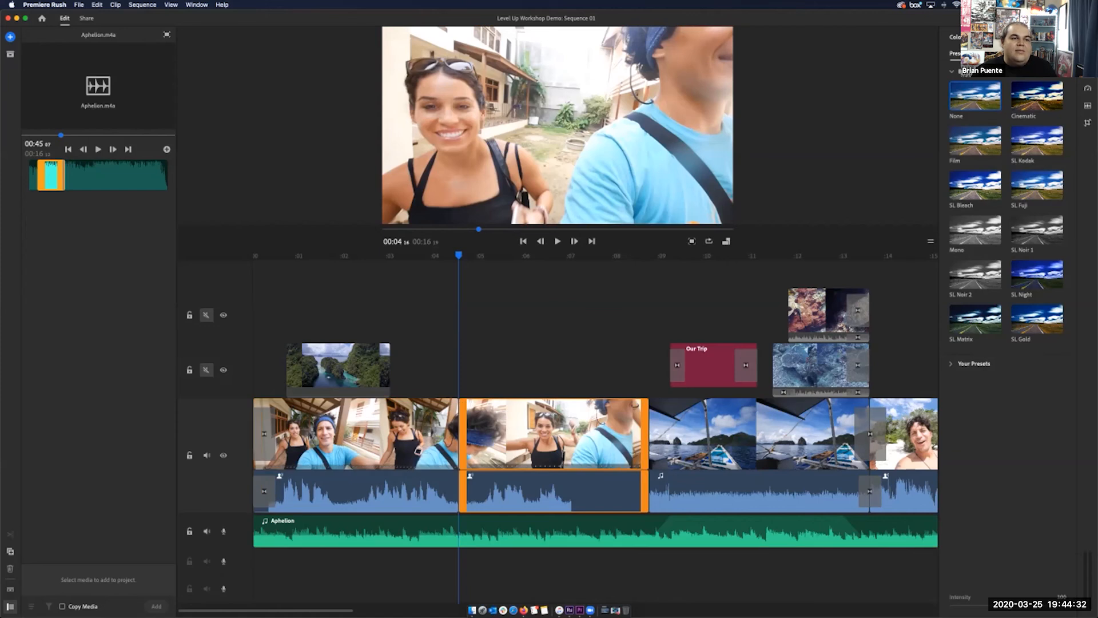
{"action": "left_click", "coordinate": [500, 256]}
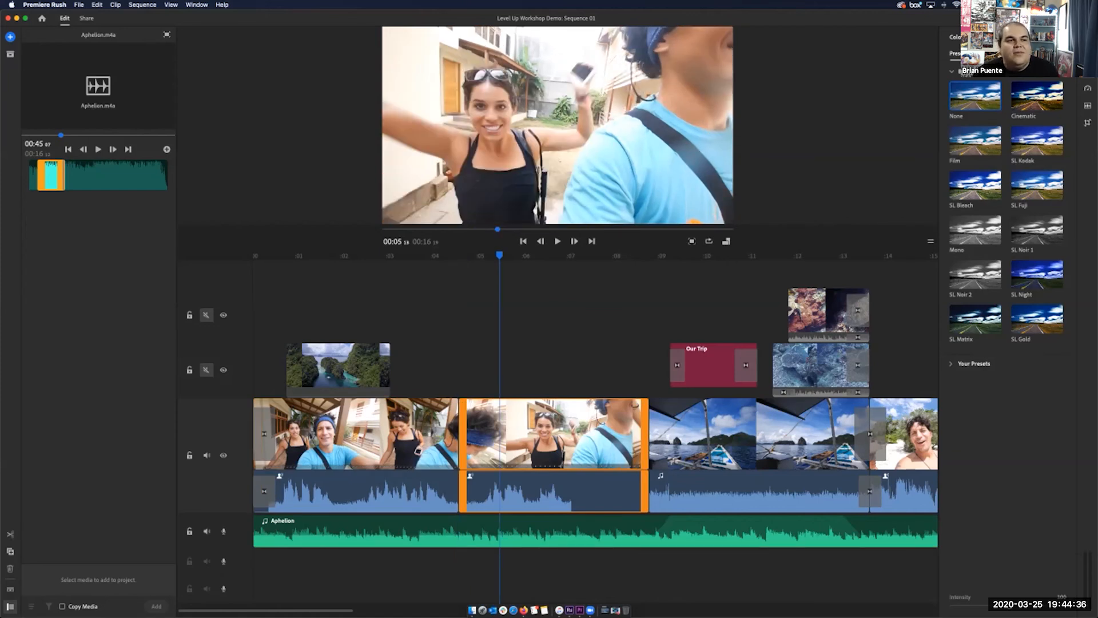
{"action": "left_click", "coordinate": [1037, 275]}
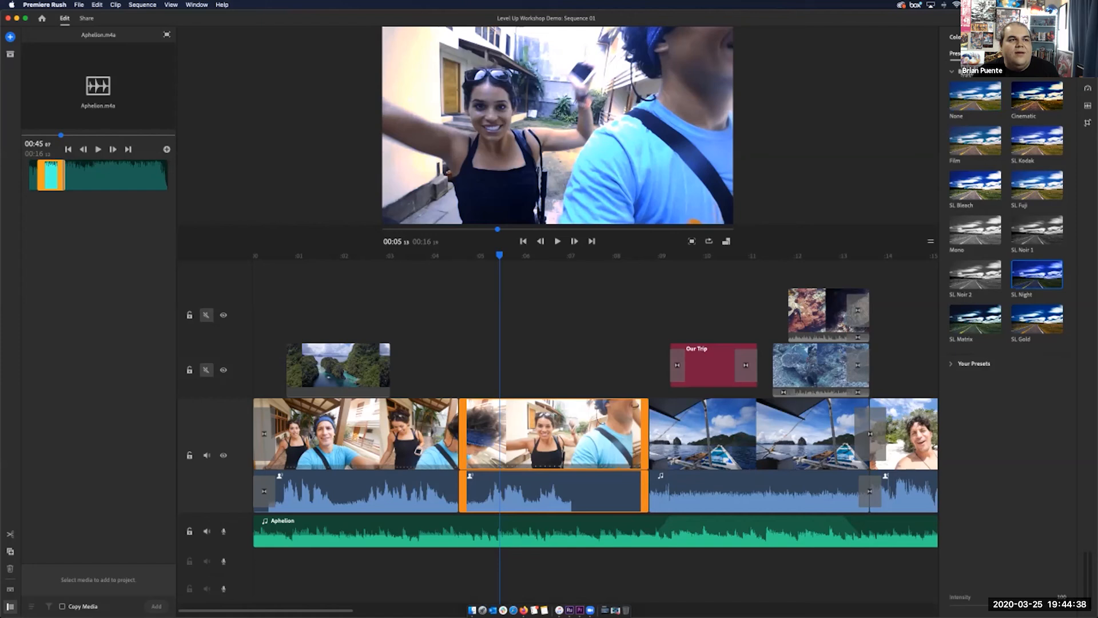
Step: Play across the cut between the courtyard clip's two parts to review the color change, stopping at about six seconds
{"action": "left_click_drag", "start_coordinate": [499, 256], "coordinate": [444, 256]}
{"action": "key", "text": "space"}
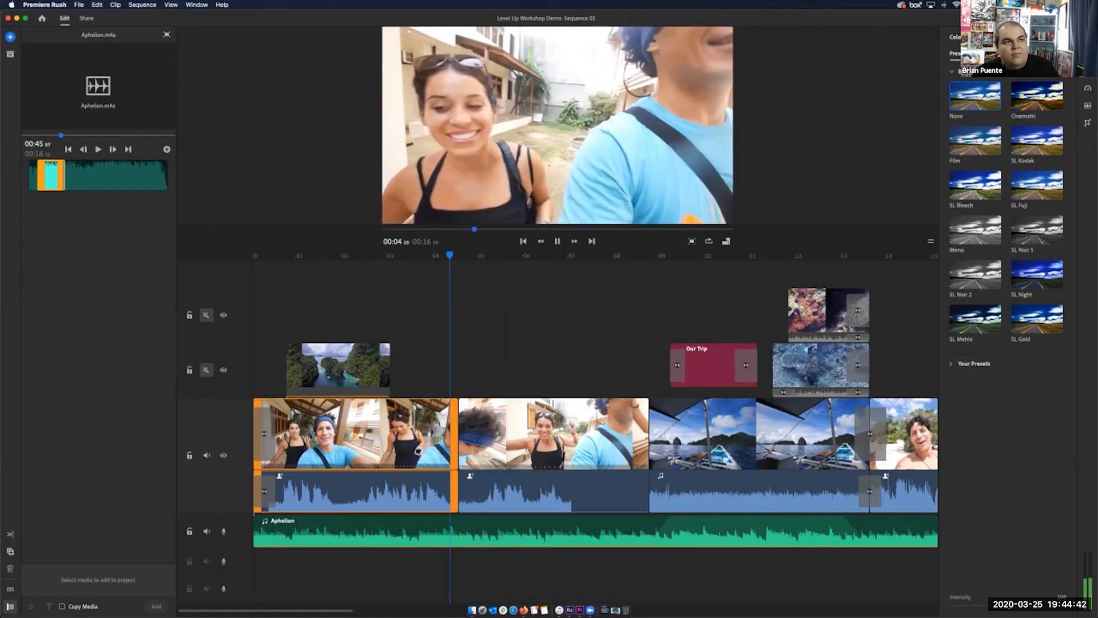
{"action": "left_click_drag", "start_coordinate": [529, 256], "coordinate": [366, 255]}
{"action": "key", "text": "space"}
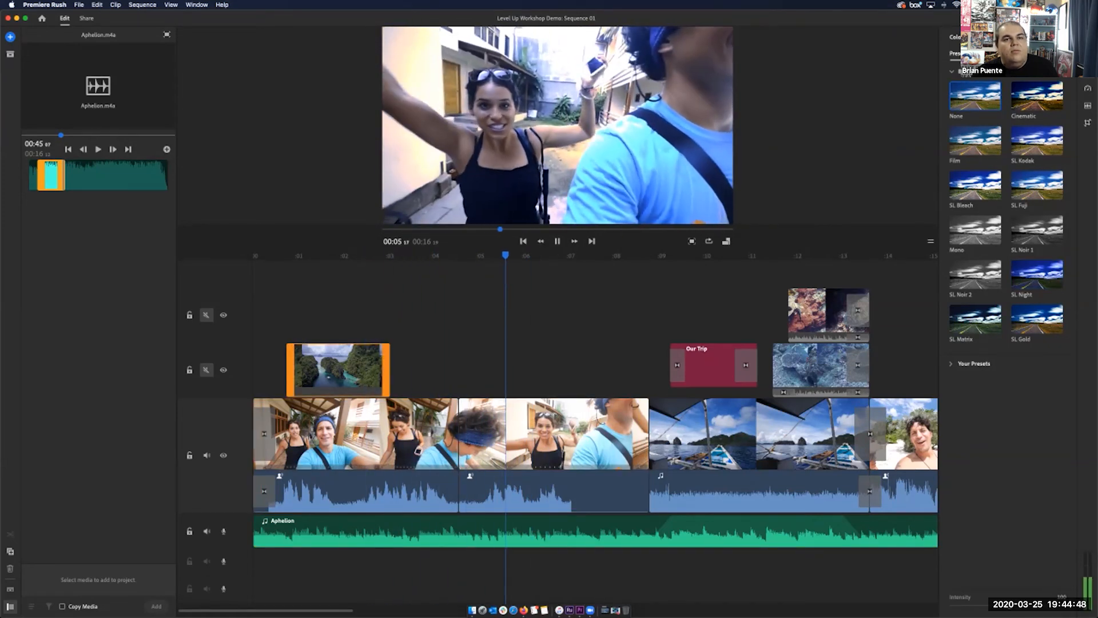
{"action": "key", "text": "space"}
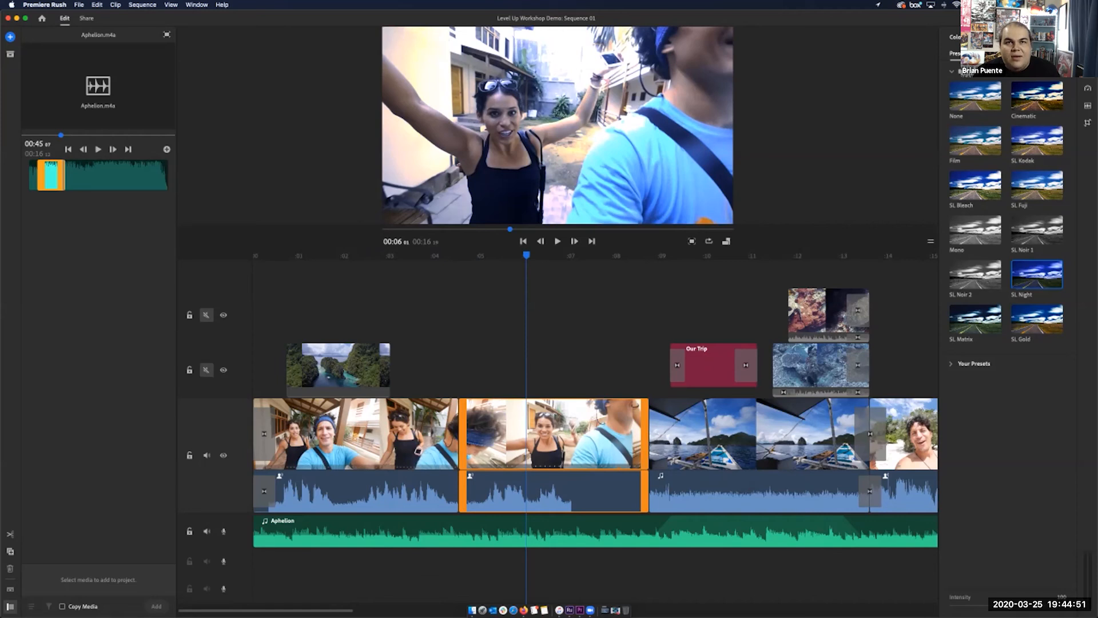
Step: Add a Cross Dissolve between the courtyard clip's two parts and play across it from about 3.5 to six seconds
{"action": "left_click", "coordinate": [1087, 54]}
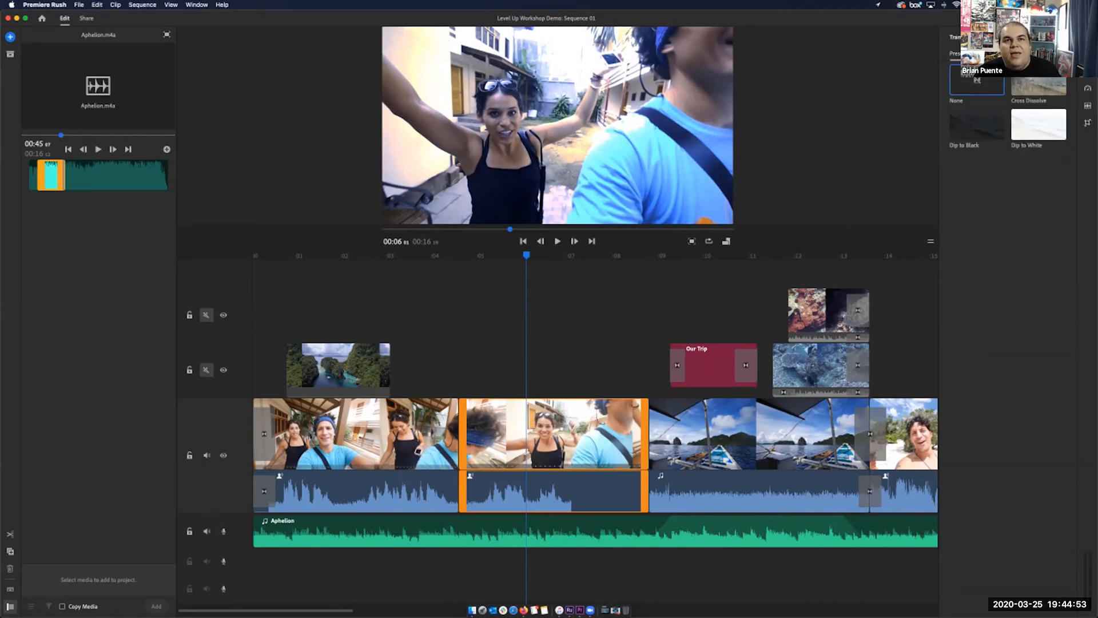
{"action": "left_click_drag", "start_coordinate": [1038, 86], "coordinate": [468, 435]}
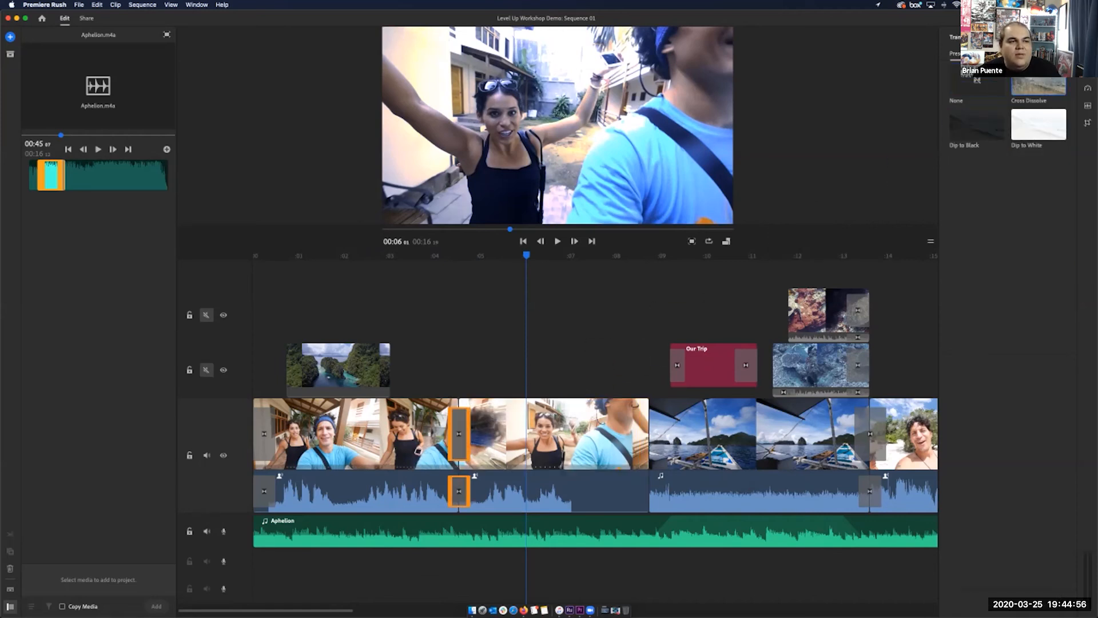
{"action": "scroll", "coordinate": [595, 434], "scroll_direction": "right", "scroll_amount": 1}
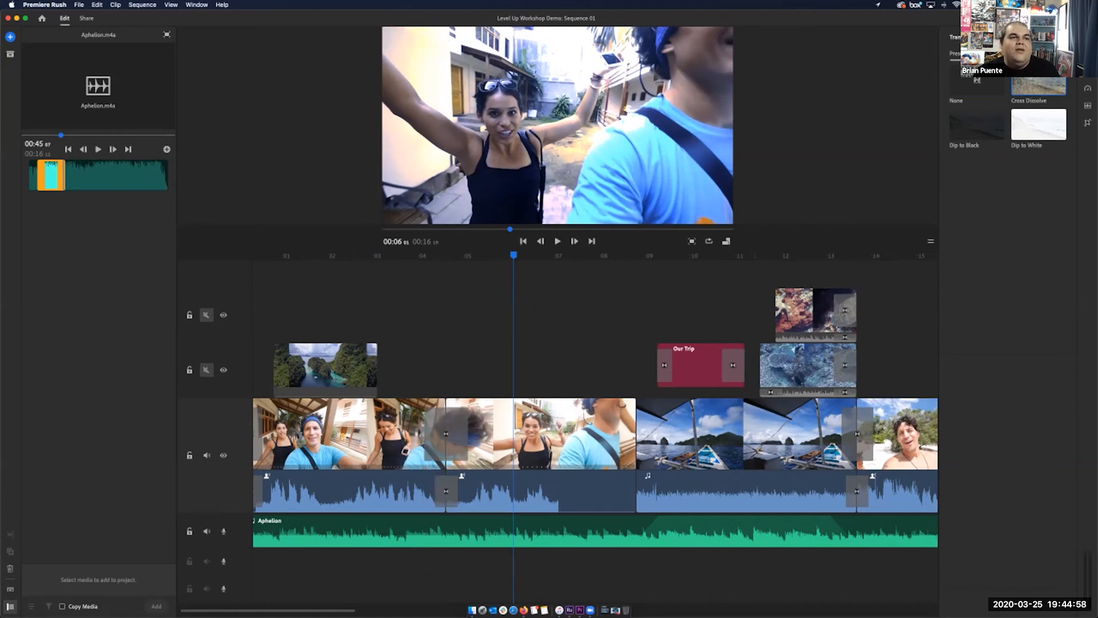
{"action": "left_click_drag", "start_coordinate": [456, 255], "coordinate": [397, 255]}
{"action": "key", "text": "space"}
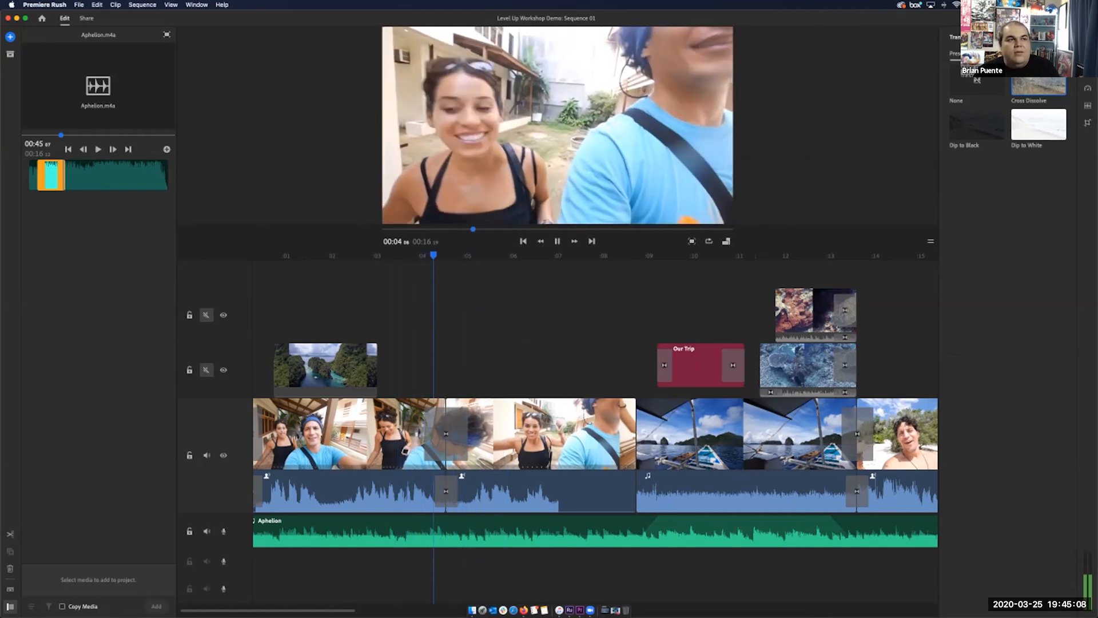
{"action": "key", "text": "space"}
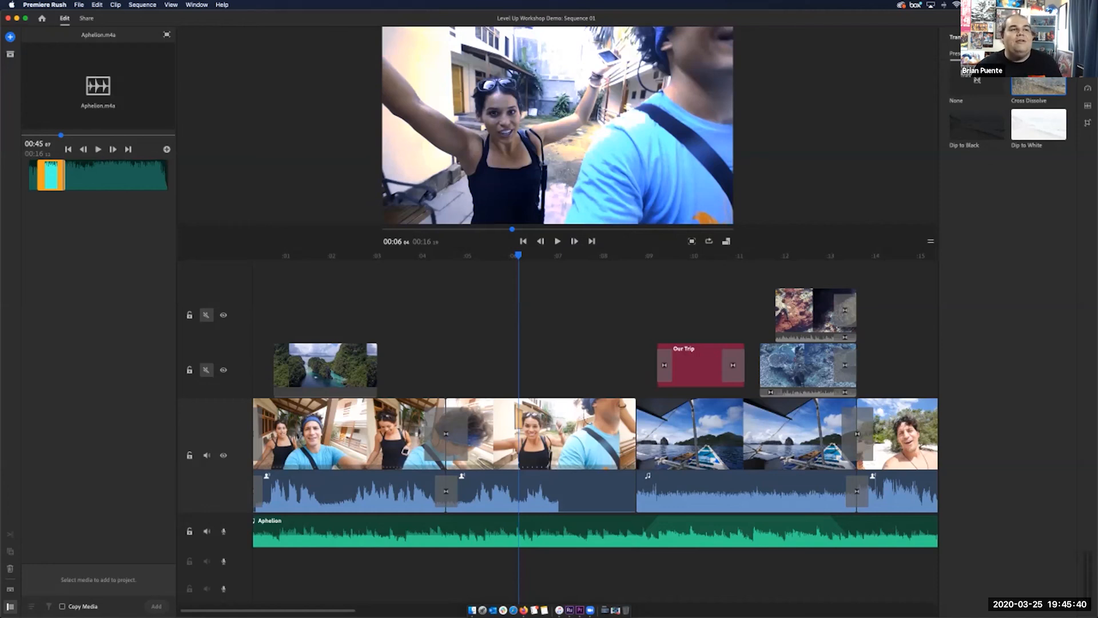
Step: Take a brief look at the sharing page, return to editing and close the Aphelion soundtrack preview and the media browser
{"action": "left_click", "coordinate": [86, 18]}
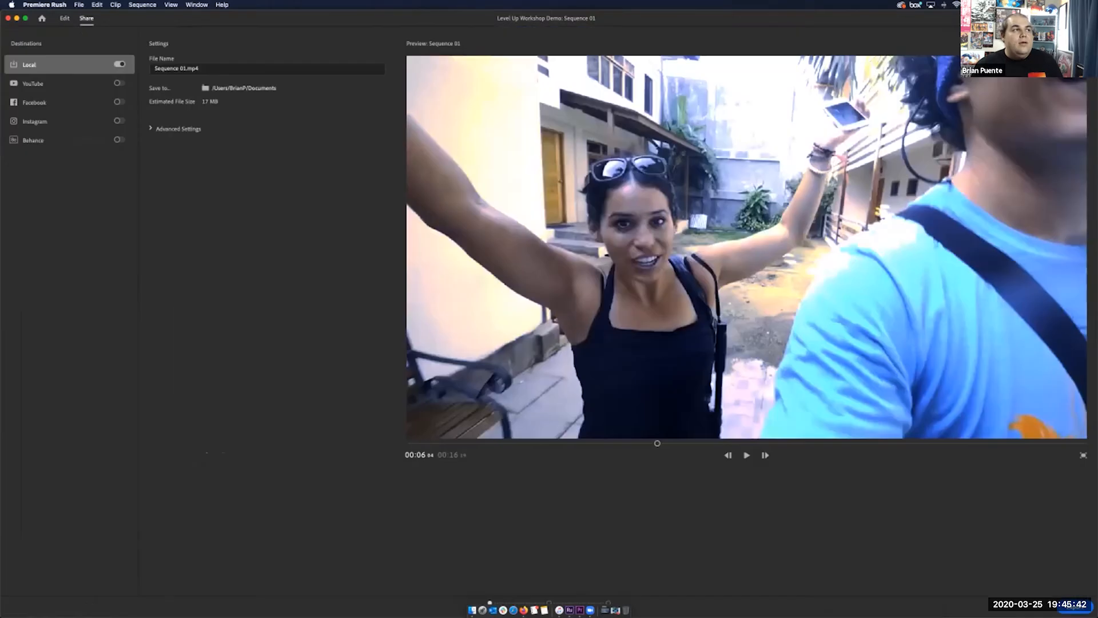
{"action": "left_click", "coordinate": [64, 18]}
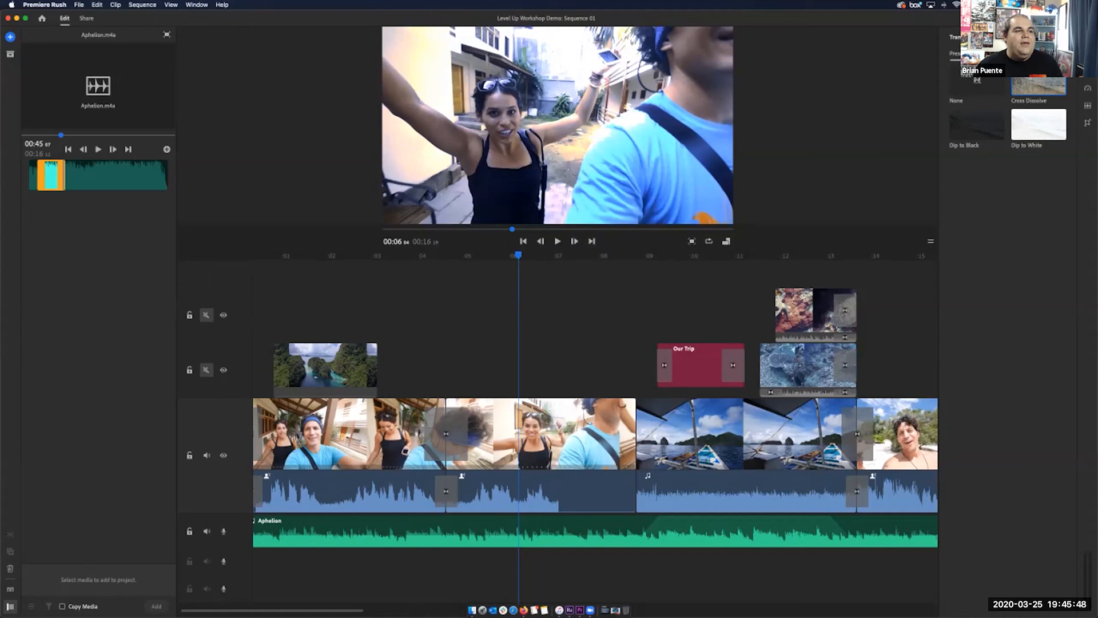
{"action": "left_click", "coordinate": [166, 35]}
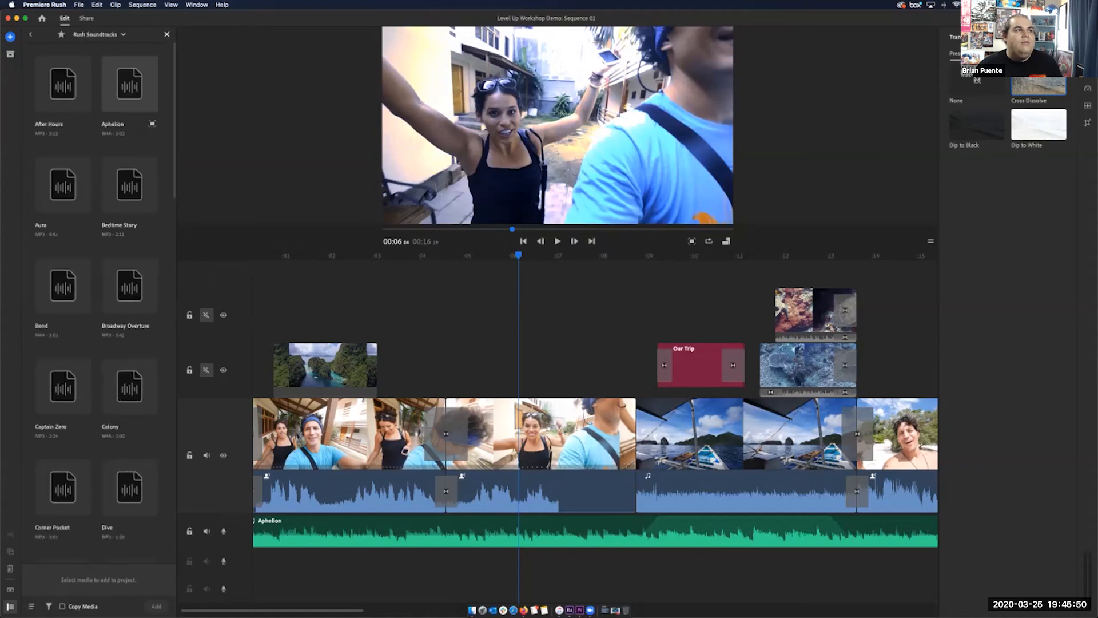
{"action": "left_click", "coordinate": [10, 55]}
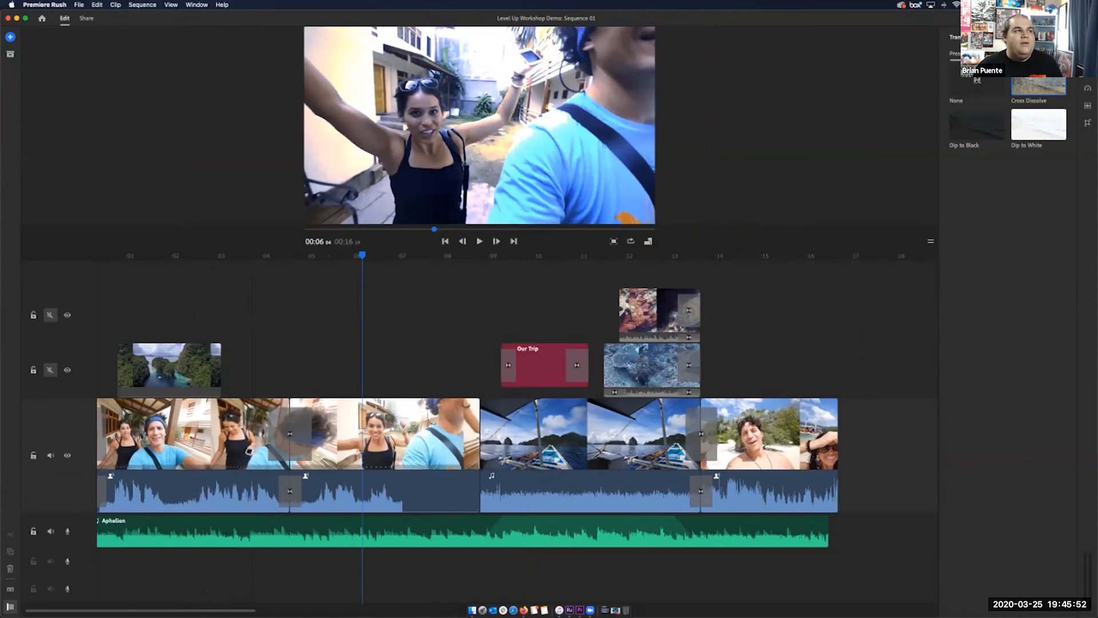
Step: Look at the YouTube sharing options by enabling that destination, switch it off again and return to the Local destination
{"action": "left_click", "coordinate": [86, 18]}
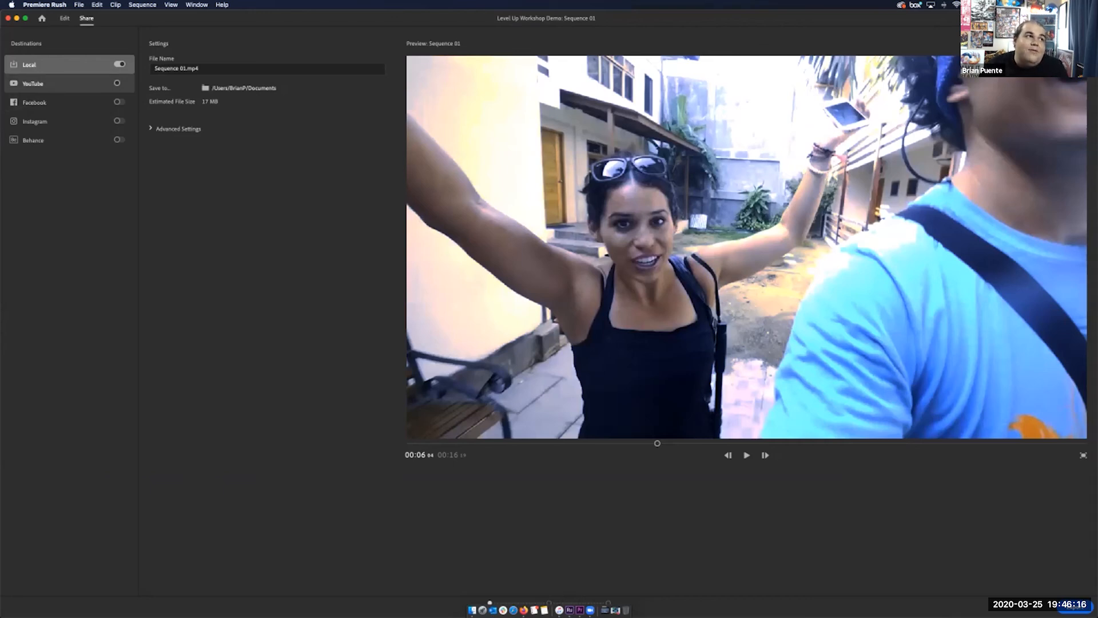
{"action": "left_click", "coordinate": [119, 83]}
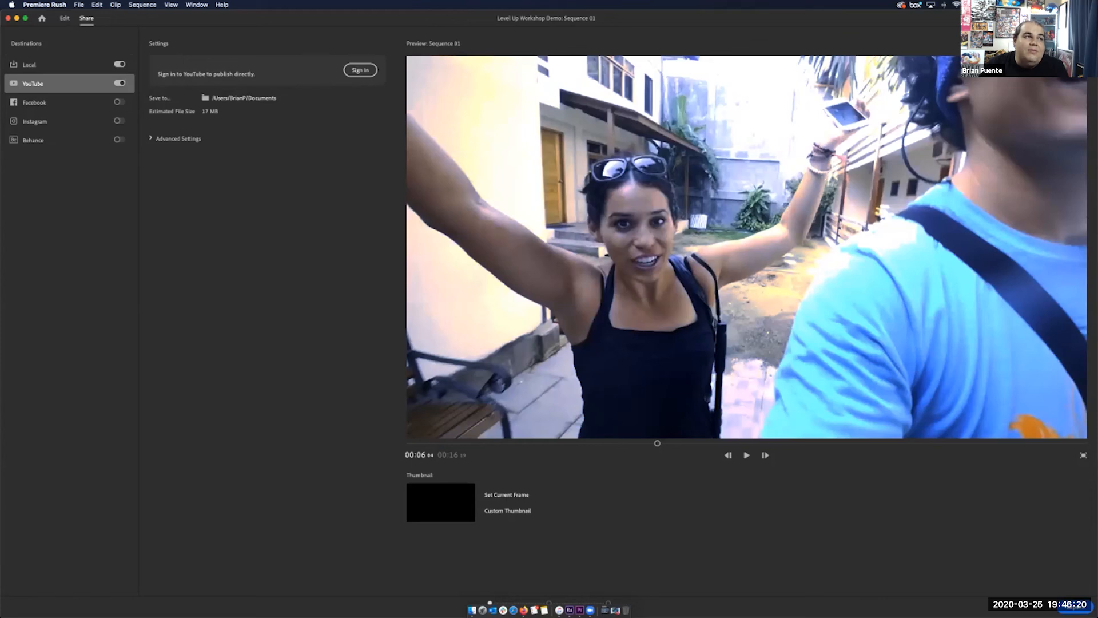
{"action": "left_click", "coordinate": [151, 138]}
{"action": "left_click", "coordinate": [152, 139]}
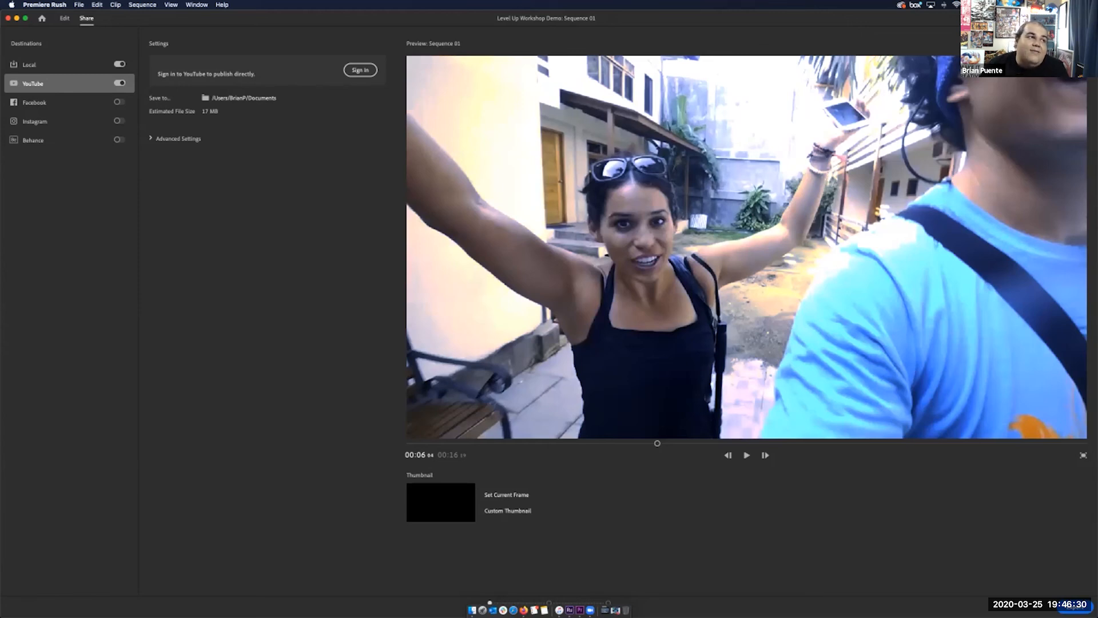
{"action": "left_click", "coordinate": [119, 83]}
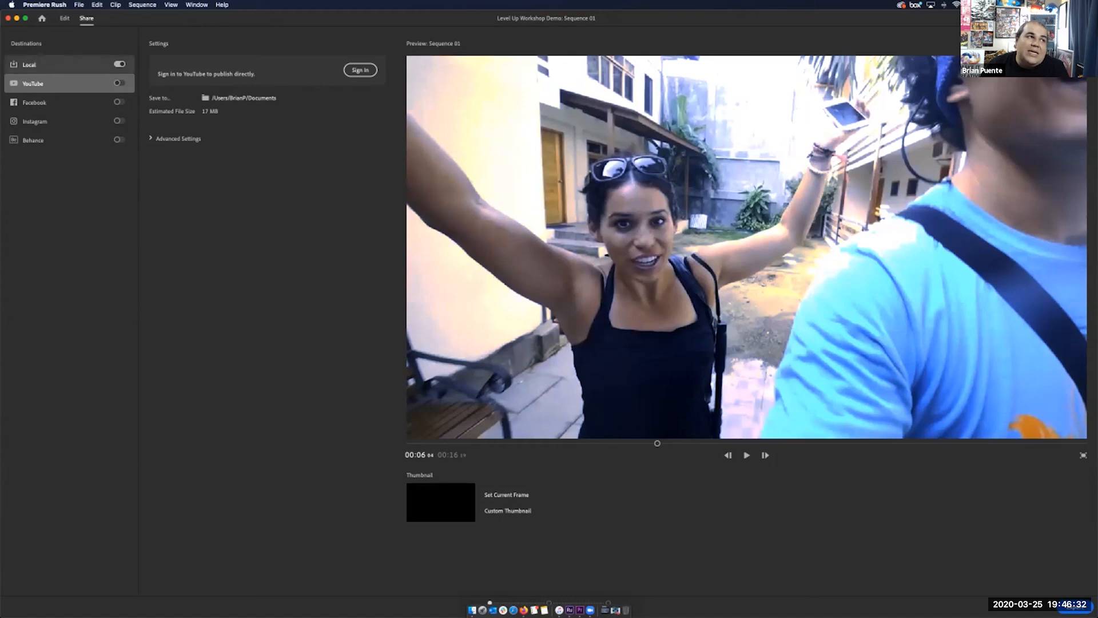
{"action": "left_click", "coordinate": [69, 65]}
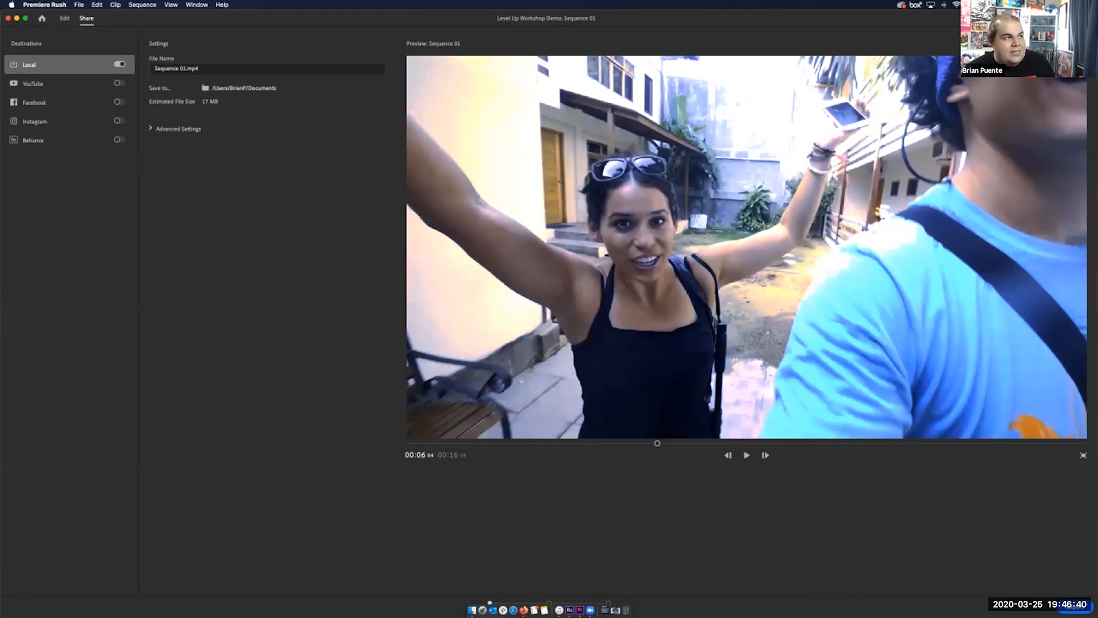
Step: Name the local export file Level Up Demo
{"action": "left_click", "coordinate": [187, 68]}
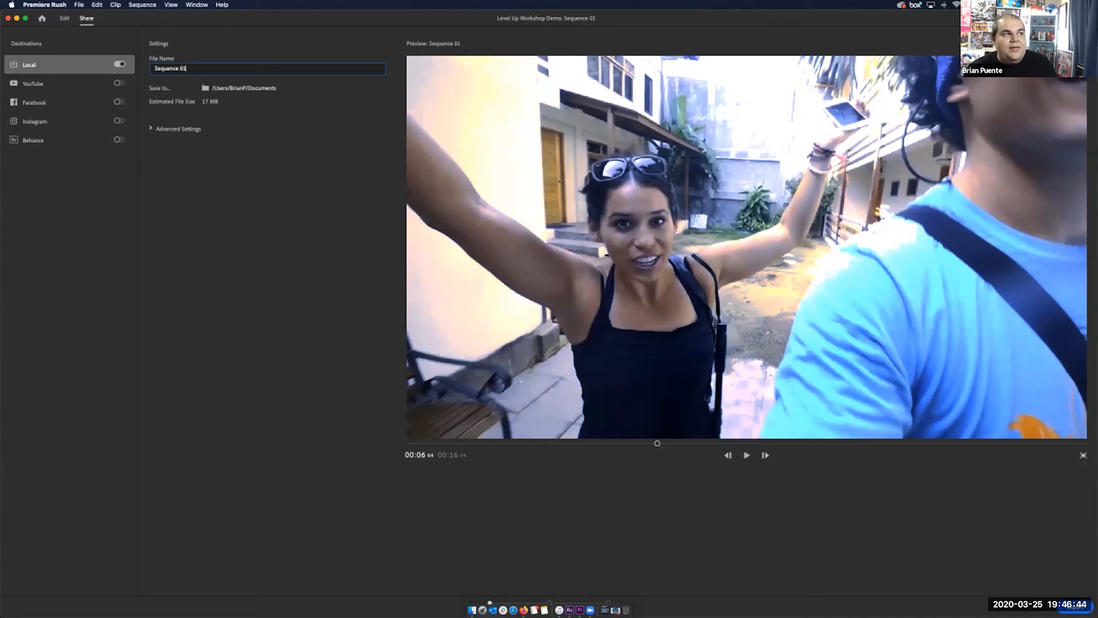
{"action": "key", "text": "super+a"}
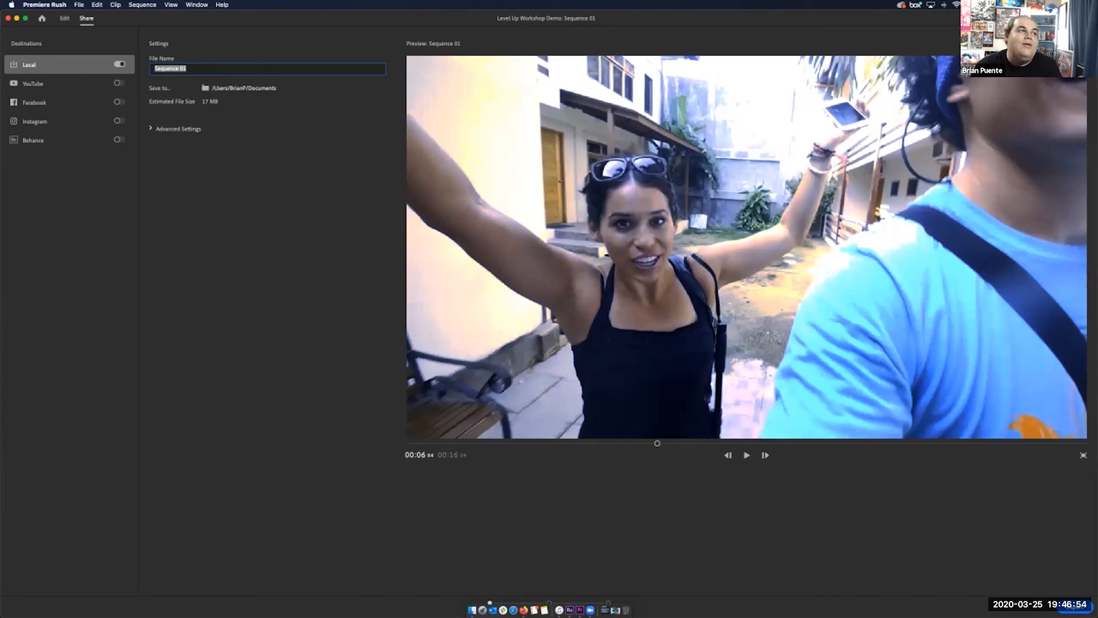
{"action": "type", "text": "V"}
{"action": "key", "text": "BackSpace"}
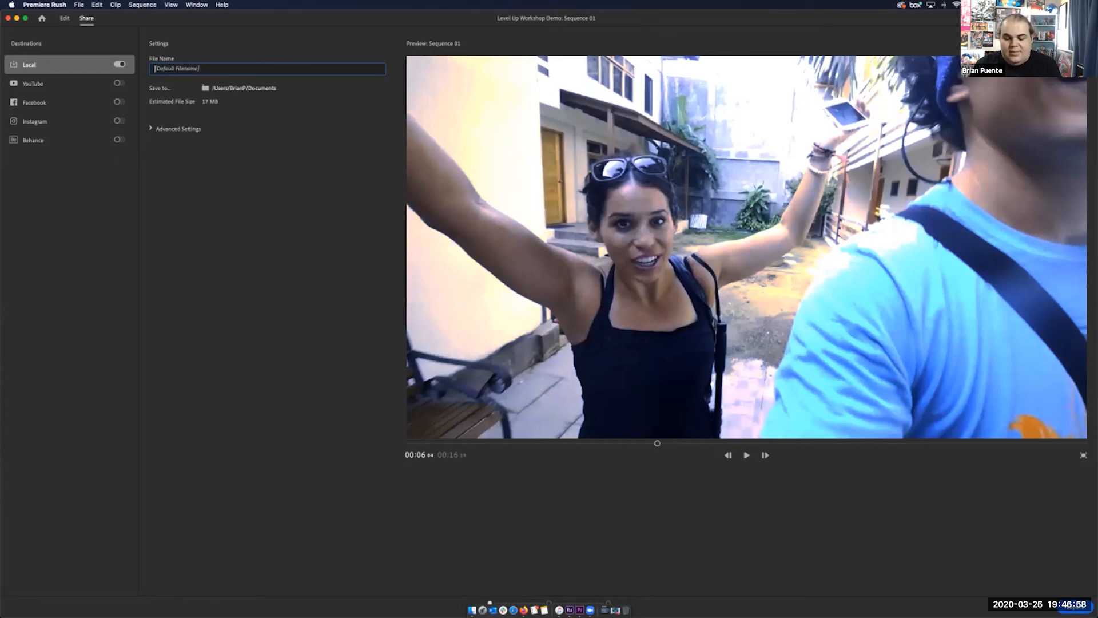
{"action": "type", "text": "LEvel"}
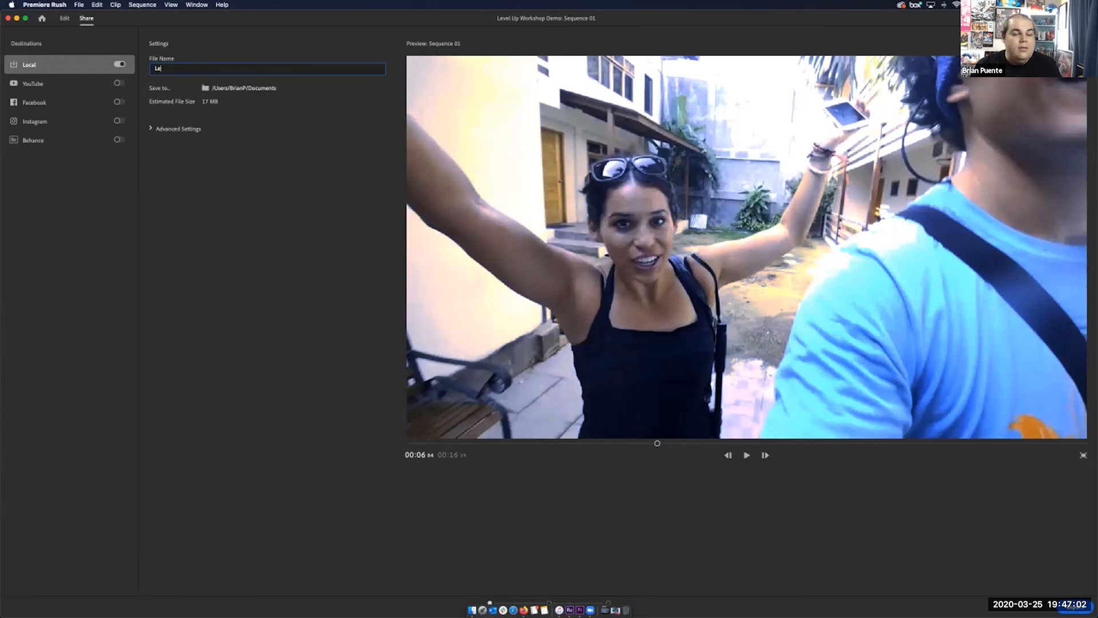
{"action": "type", "text": " Up"}
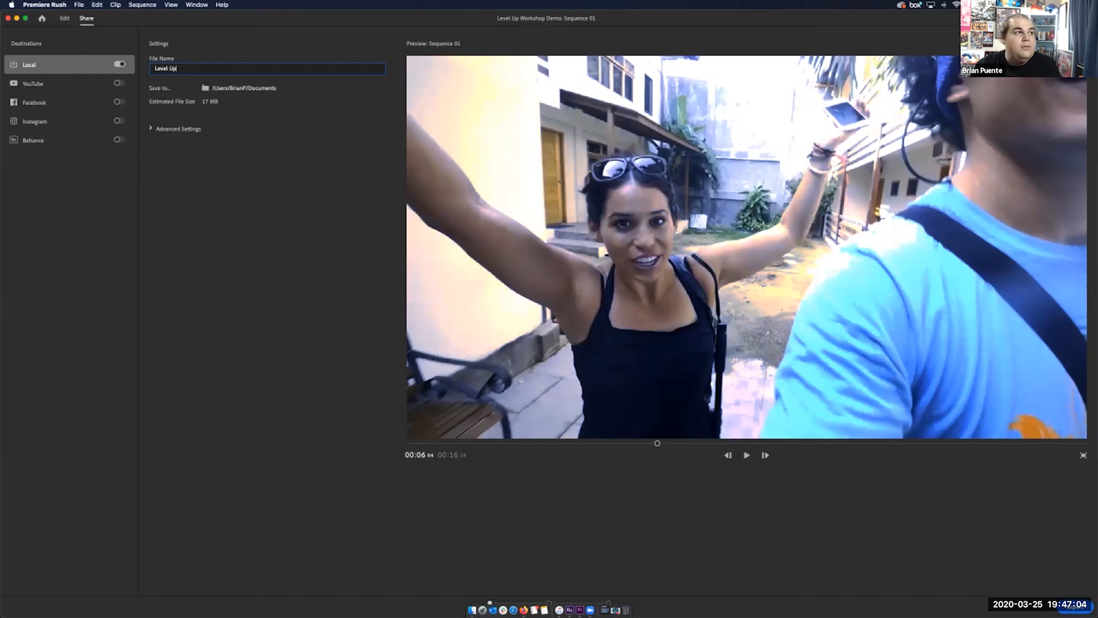
{"action": "type", "text": " Demo1"}
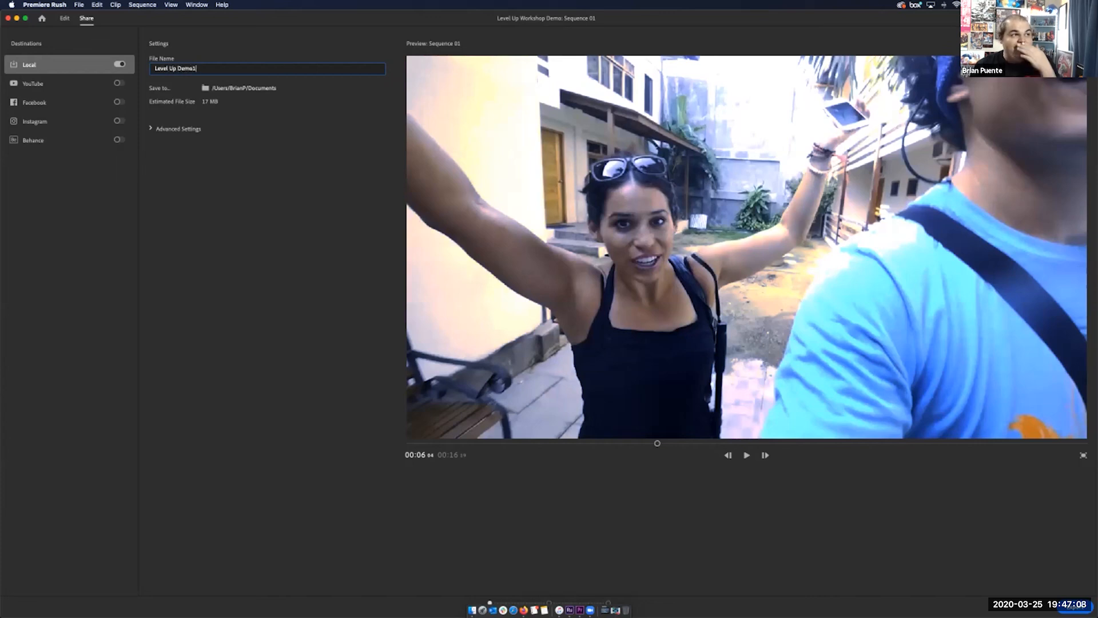
{"action": "key", "text": "BackSpace"}
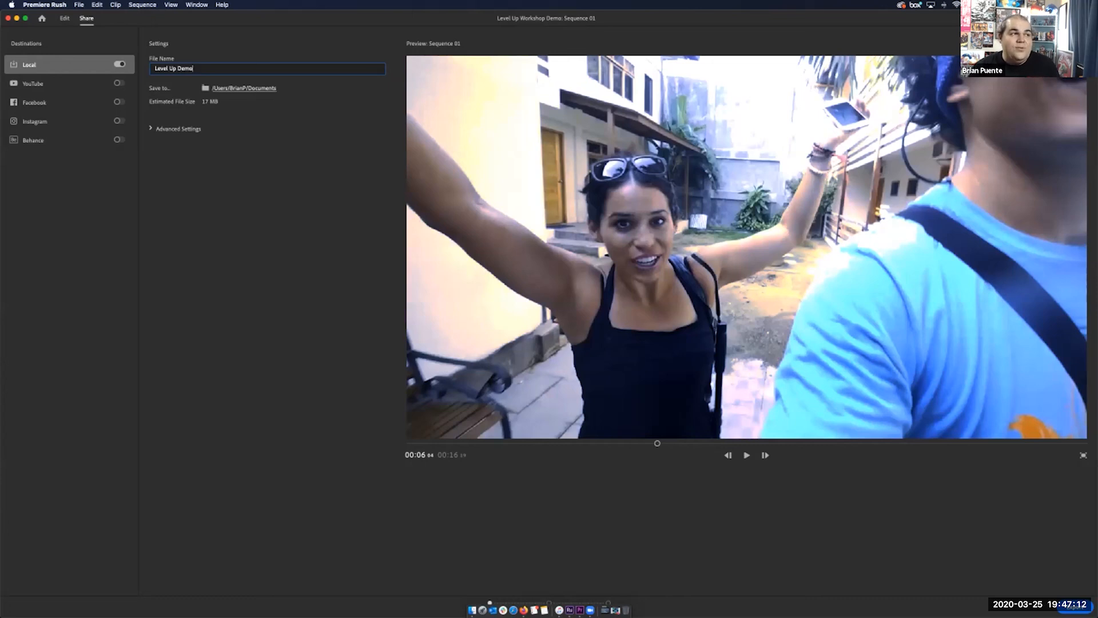
{"action": "key", "text": "Return"}
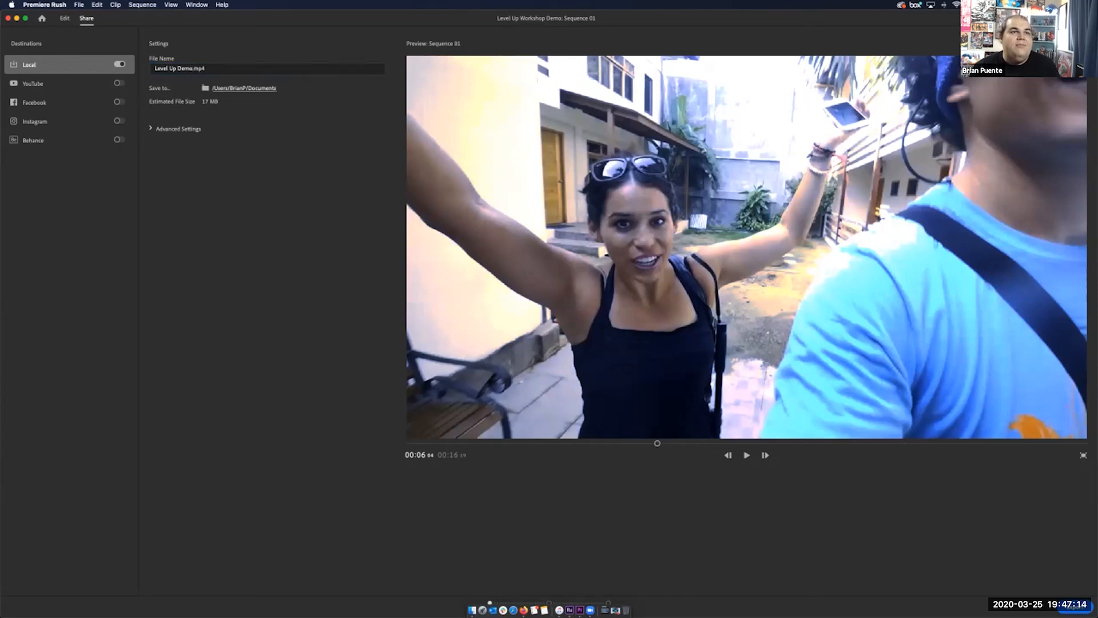
Step: Set the export's save location to the Desktop
{"action": "left_click", "coordinate": [244, 88]}
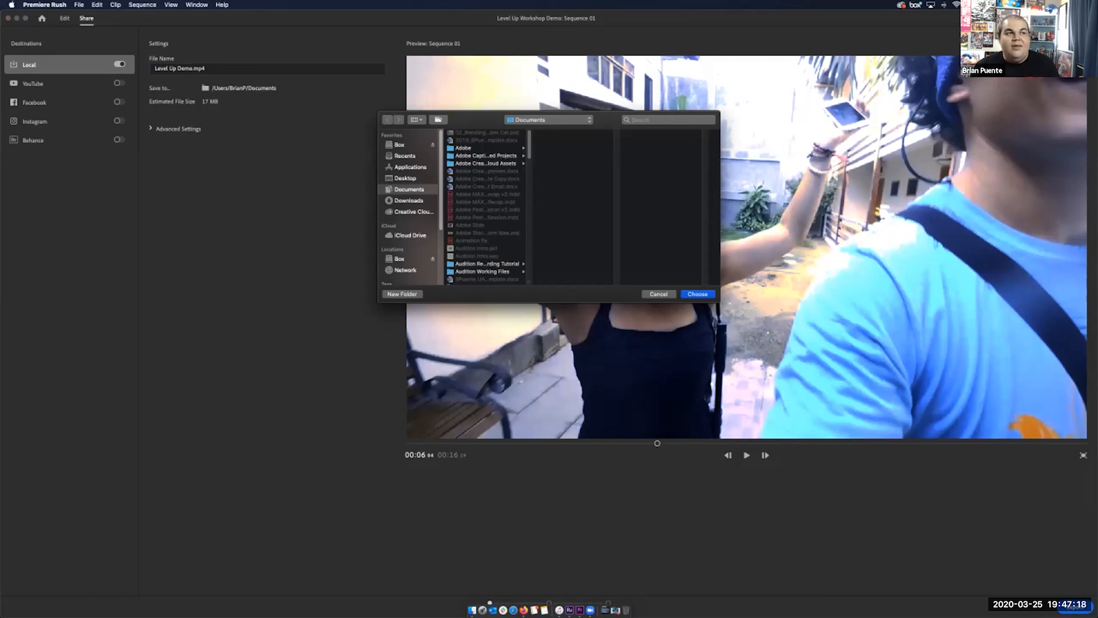
{"action": "left_click", "coordinate": [405, 178]}
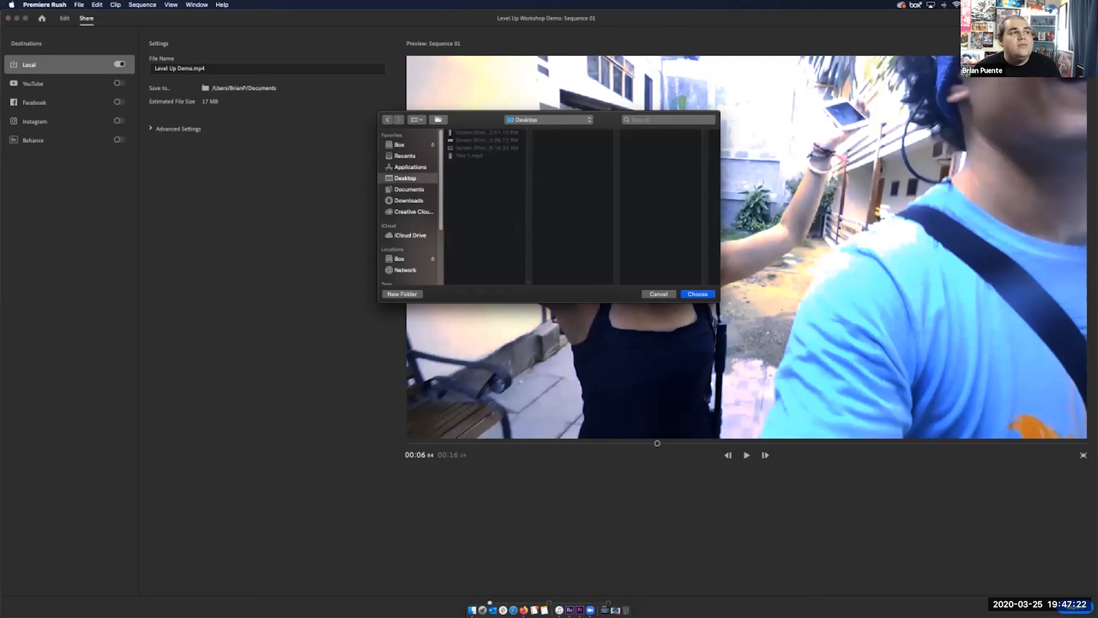
{"action": "key", "text": "Return"}
Step: Examine the advanced export settings, including the resolution and frame rate choices, and collapse them again
{"action": "left_click", "coordinate": [151, 129]}
{"action": "left_click", "coordinate": [236, 165]}
{"action": "left_click", "coordinate": [237, 165]}
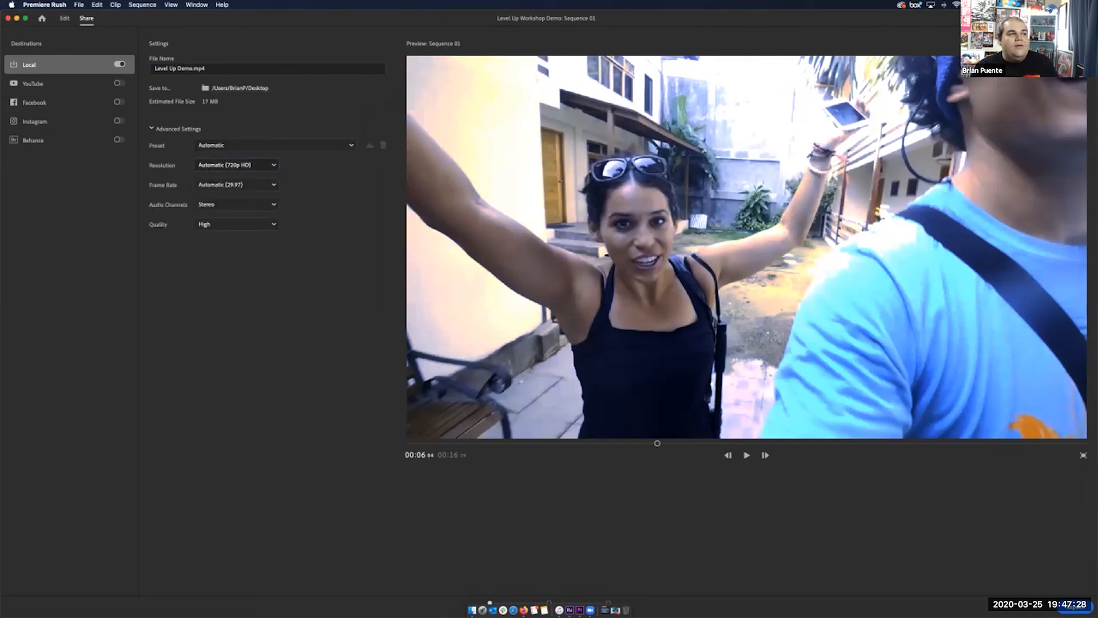
{"action": "left_click", "coordinate": [236, 185]}
{"action": "left_click", "coordinate": [236, 185]}
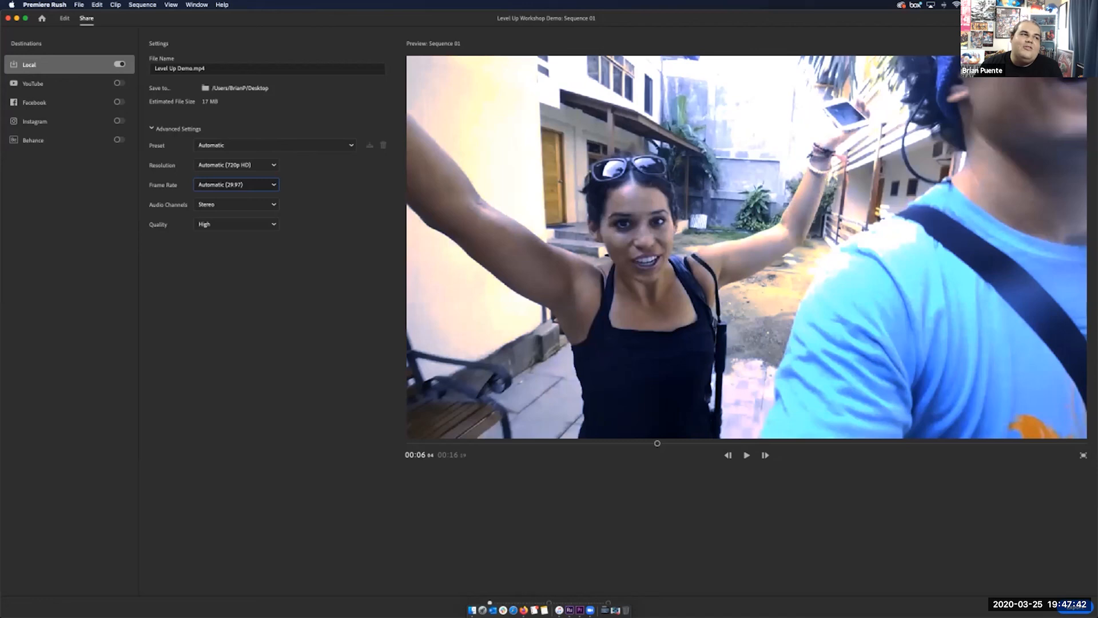
{"action": "left_click", "coordinate": [151, 129]}
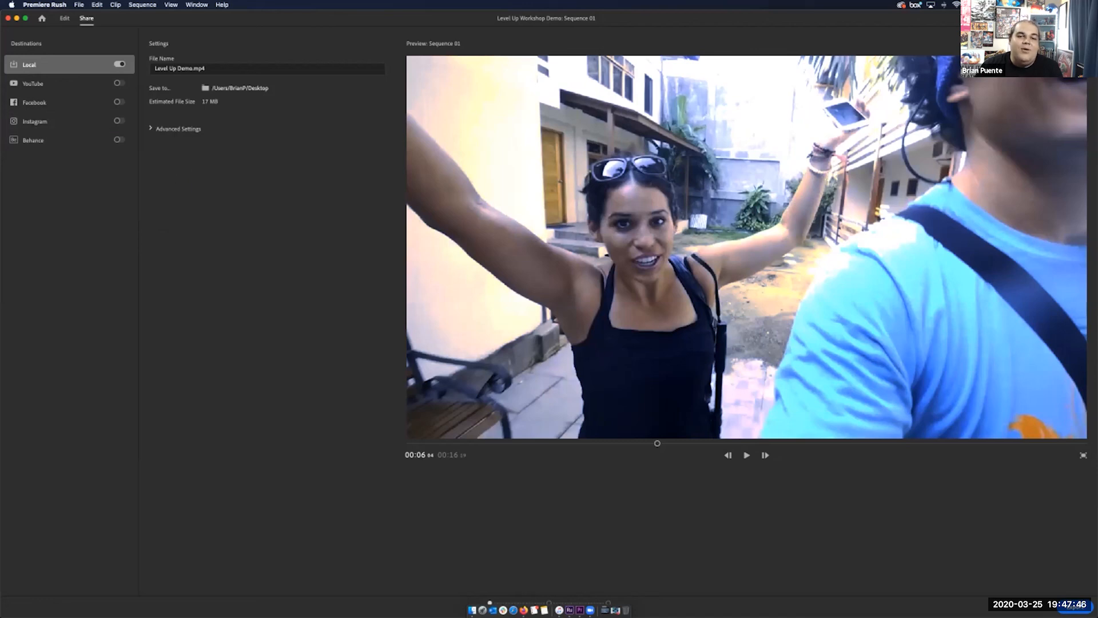
Step: Export the sequence locally and watch the rendered Level Up Demo.mp4 in an enlarged QuickTime Player window
{"action": "left_click", "coordinate": [1075, 607]}
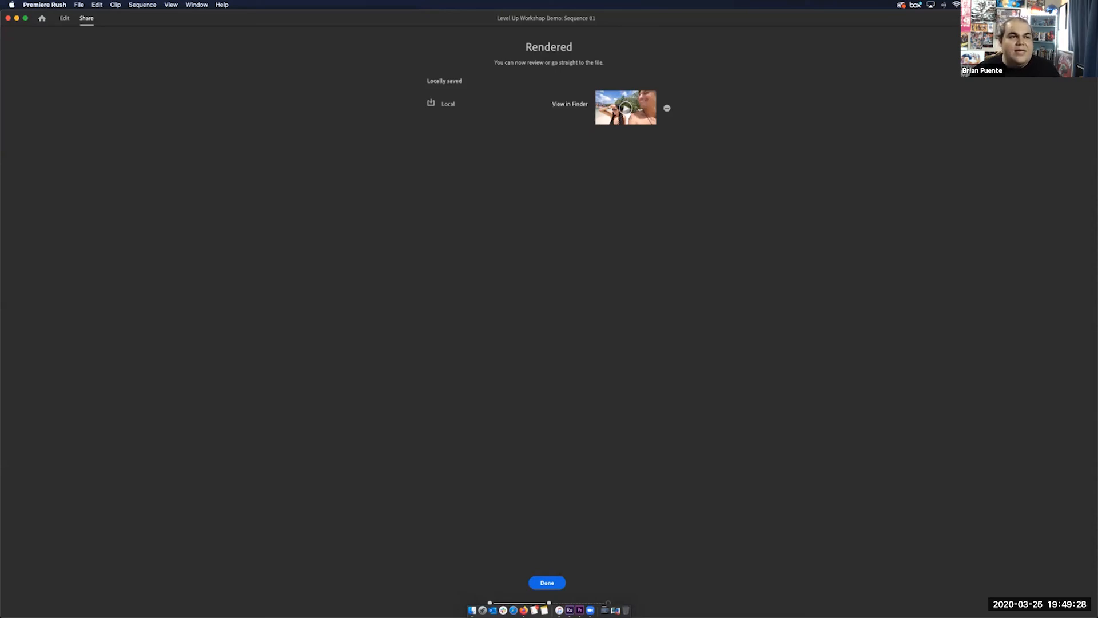
{"action": "left_click", "coordinate": [570, 104]}
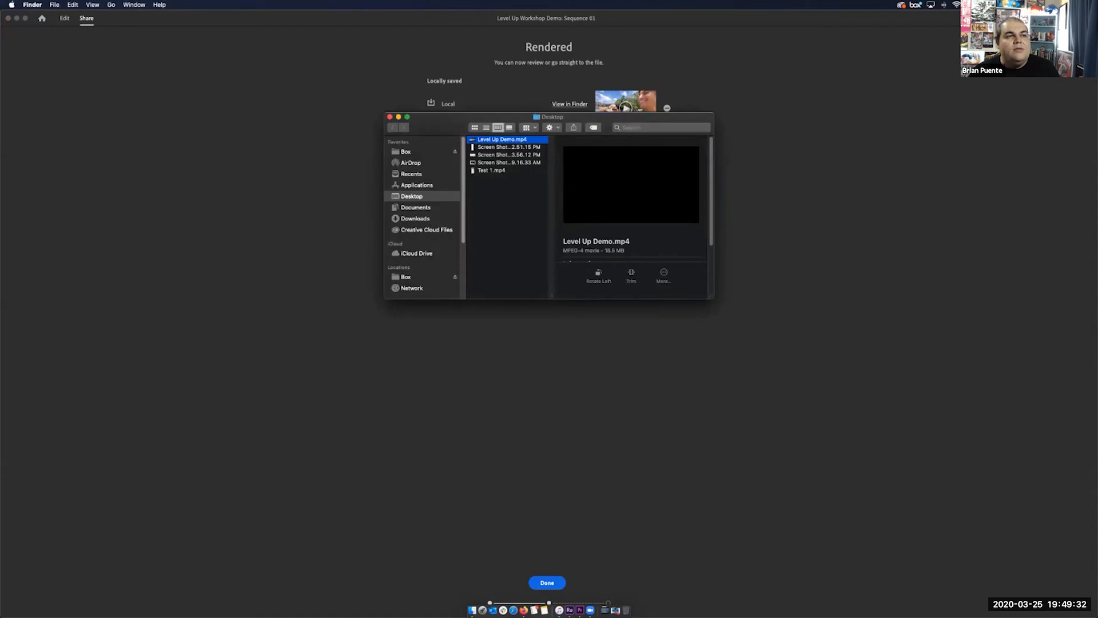
{"action": "double_click", "coordinate": [502, 139]}
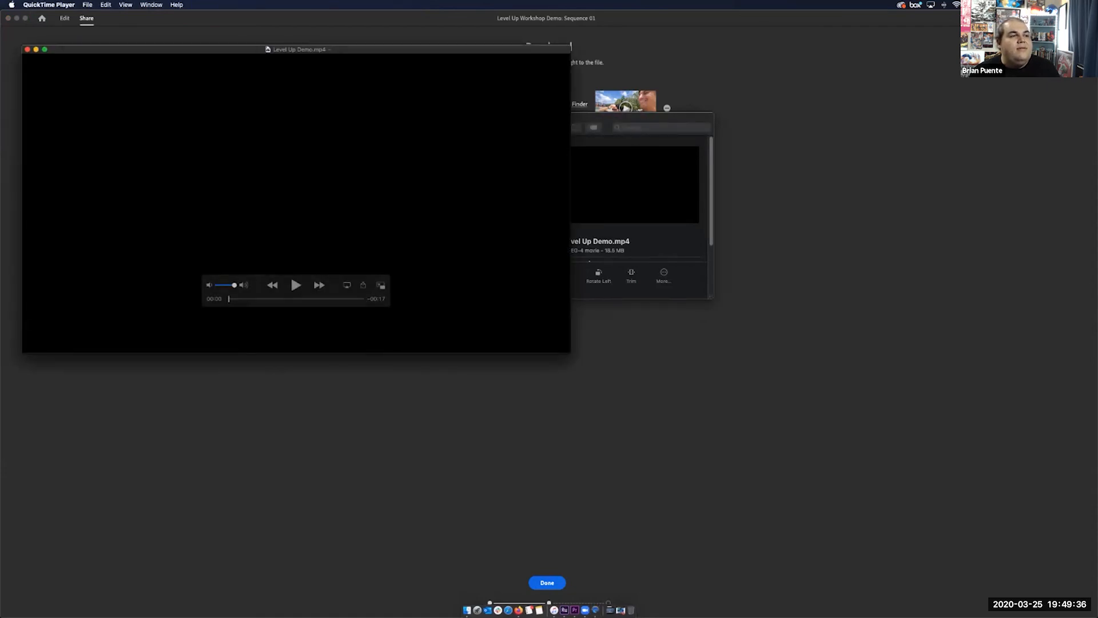
{"action": "left_click_drag", "start_coordinate": [570, 353], "coordinate": [946, 563]}
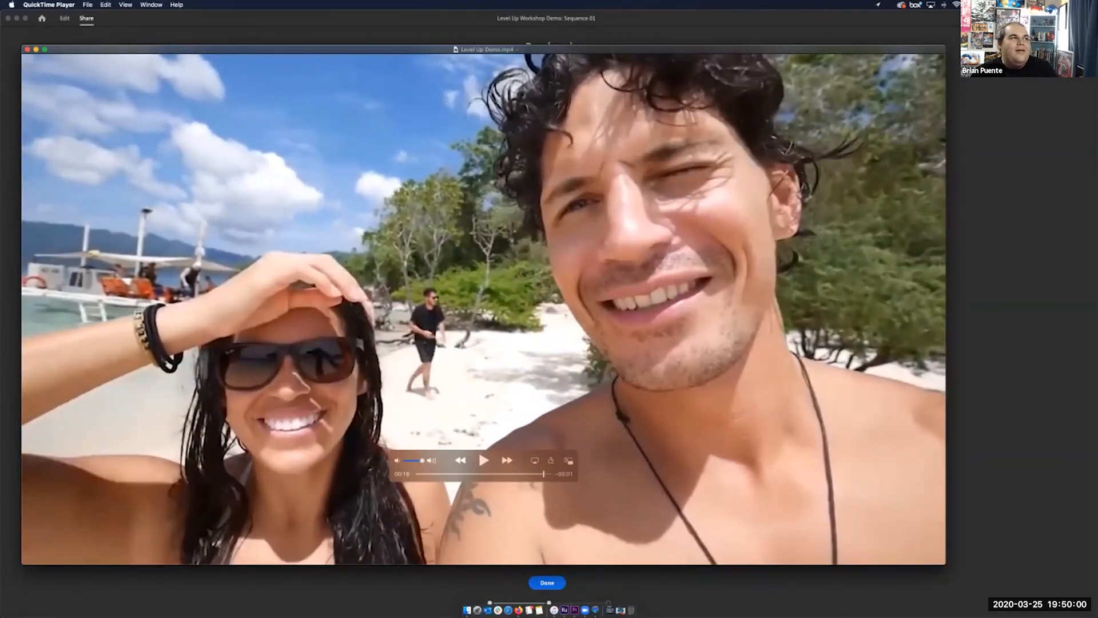
Step: Close the video and the Finder window, quit QuickTime Player and dismiss the render summary in Premiere Rush
{"action": "key", "text": "super+w"}
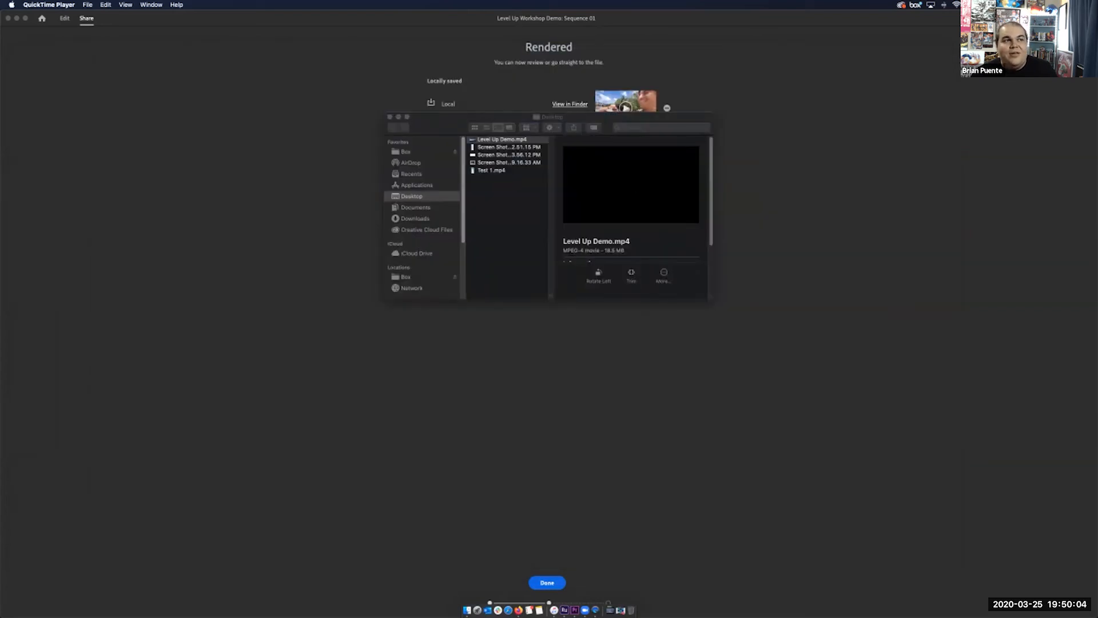
{"action": "left_click", "coordinate": [390, 117]}
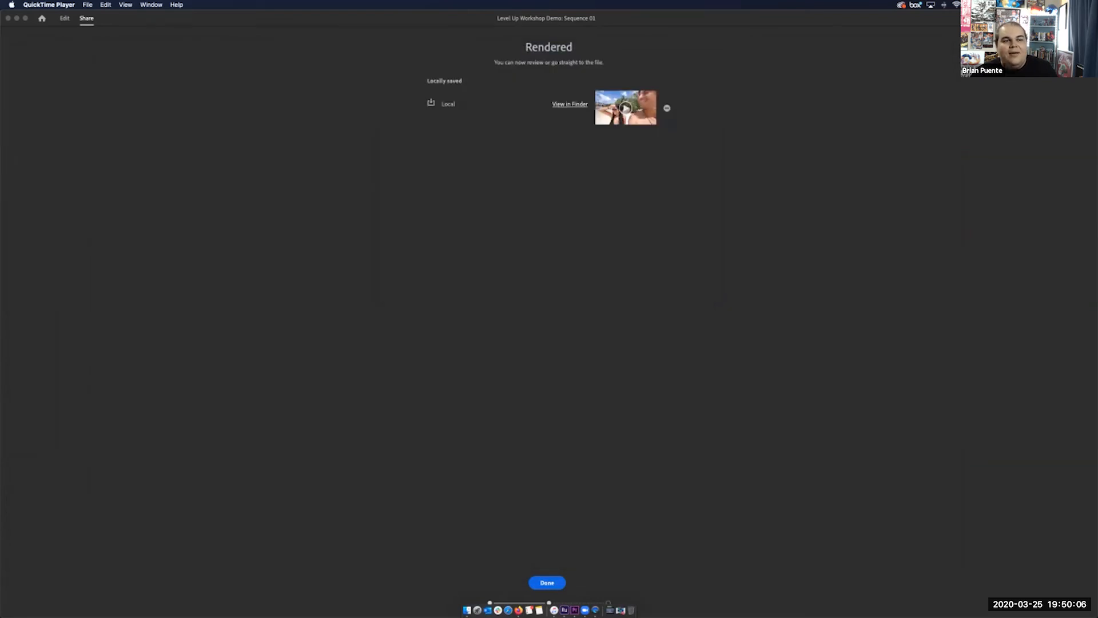
{"action": "key", "text": "super+q"}
{"action": "left_click", "coordinate": [547, 582]}
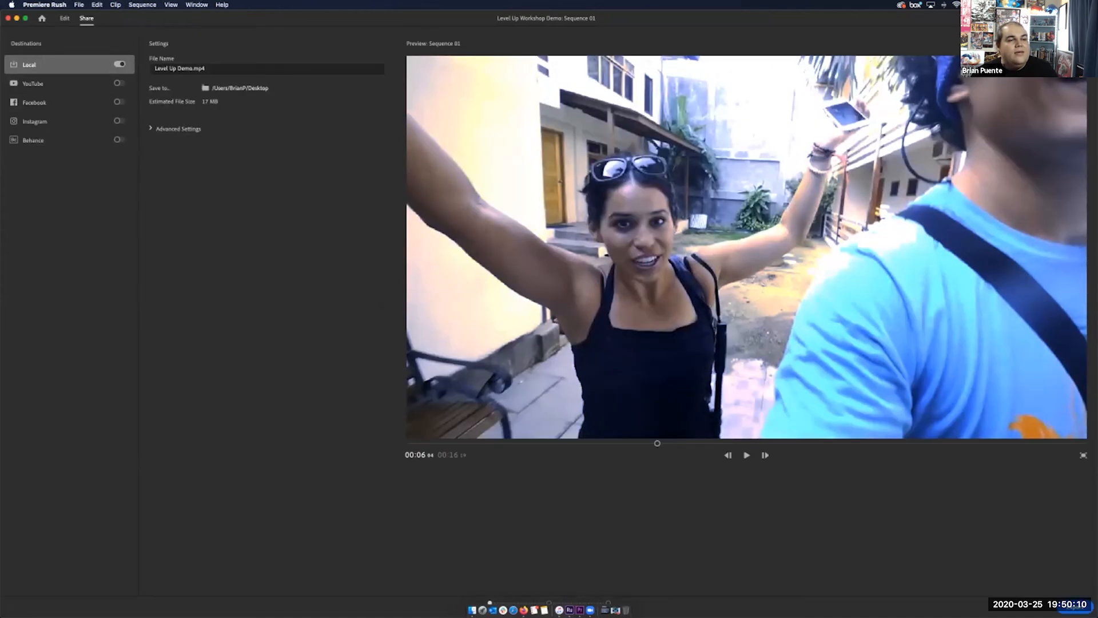
Step: Record a voiceover about 3.4 seconds long from the sequence start on the empty audio track below Aphelion, allowing microphone access
{"action": "left_click", "coordinate": [65, 18]}
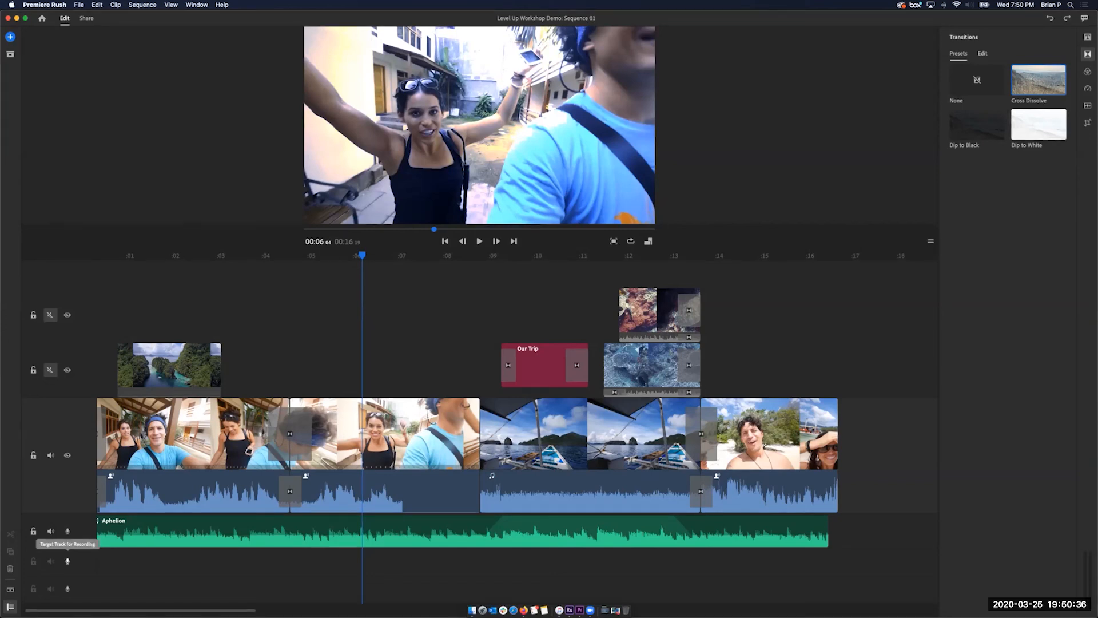
{"action": "left_click_drag", "start_coordinate": [362, 255], "coordinate": [98, 255]}
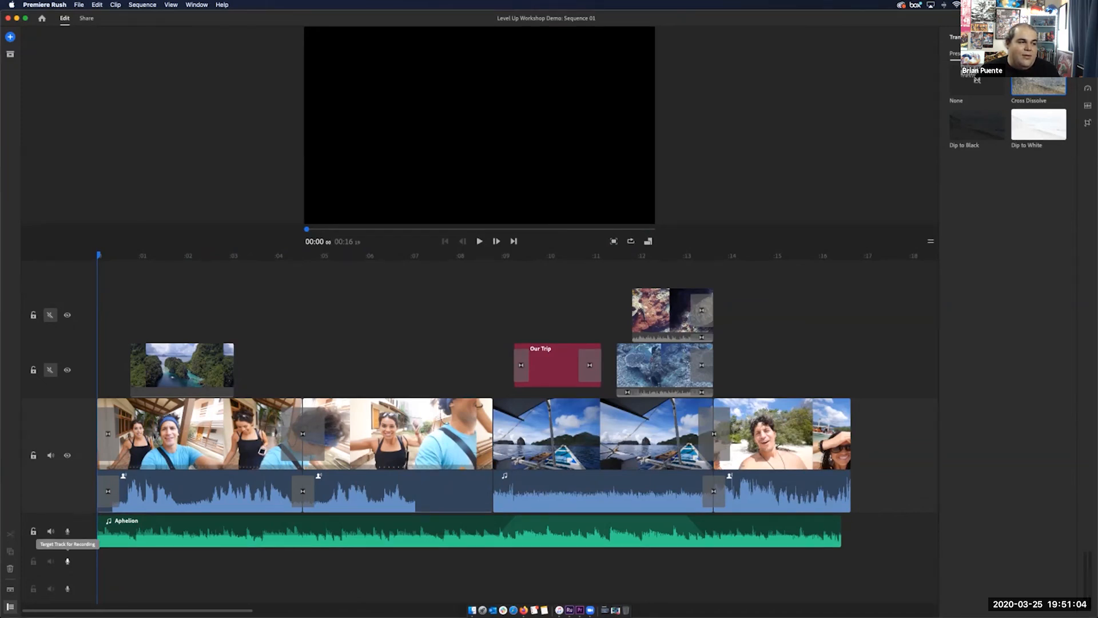
{"action": "left_click", "coordinate": [67, 561]}
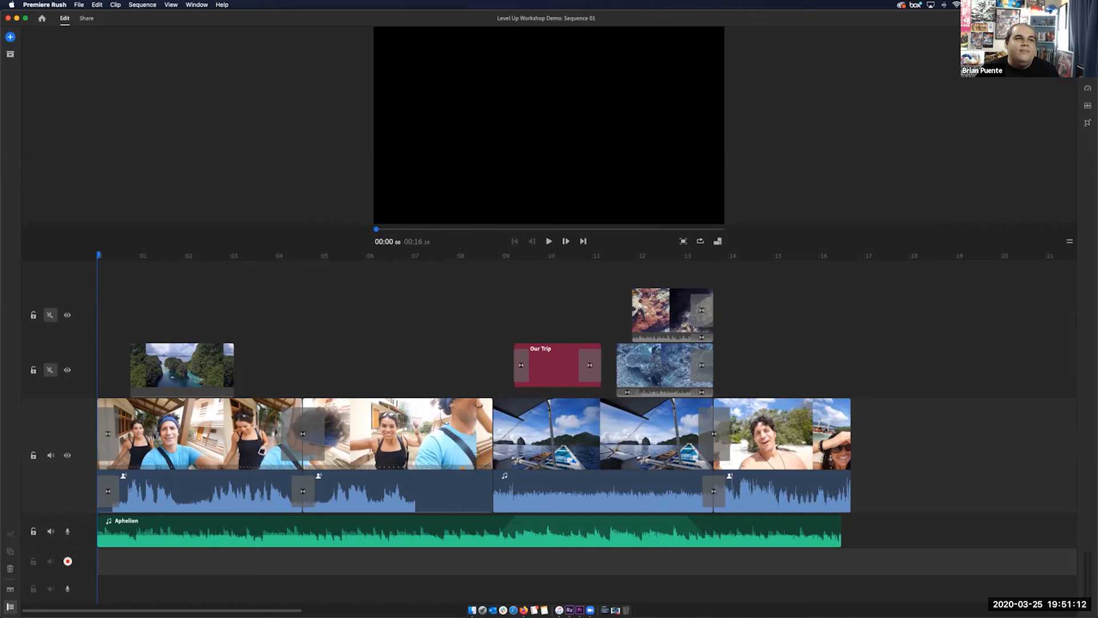
{"action": "left_click", "coordinate": [67, 561]}
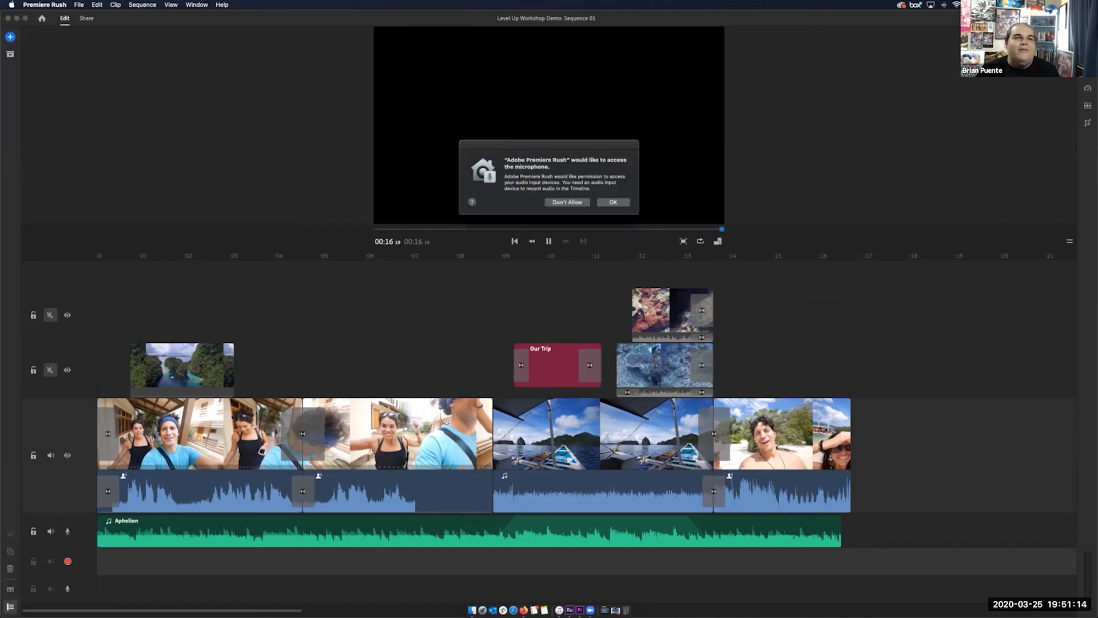
{"action": "left_click", "coordinate": [613, 202]}
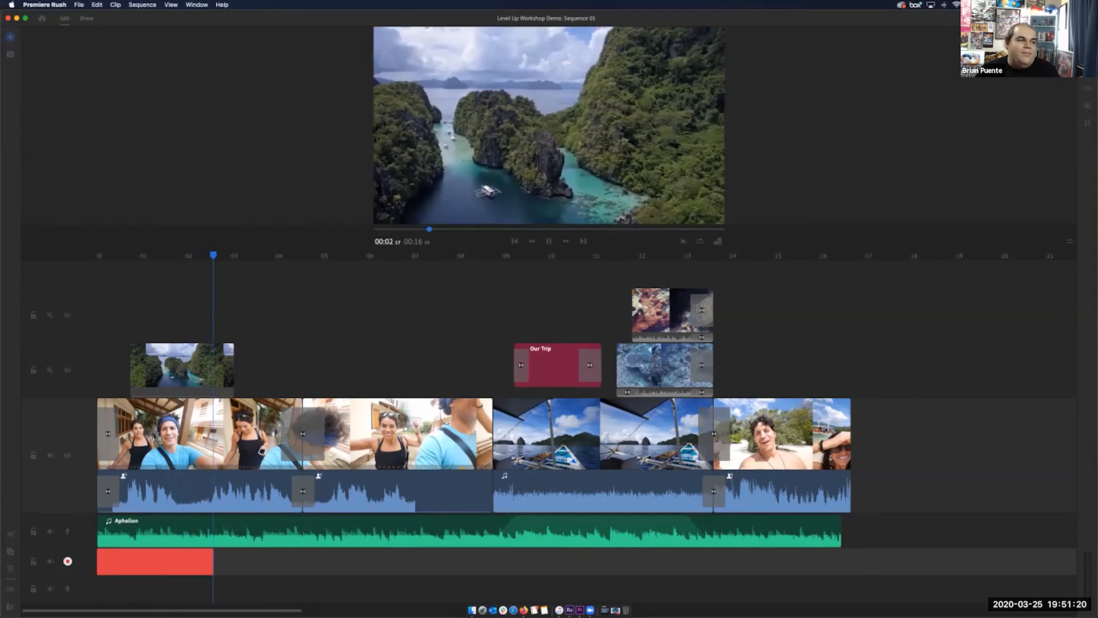
{"action": "left_click", "coordinate": [68, 561]}
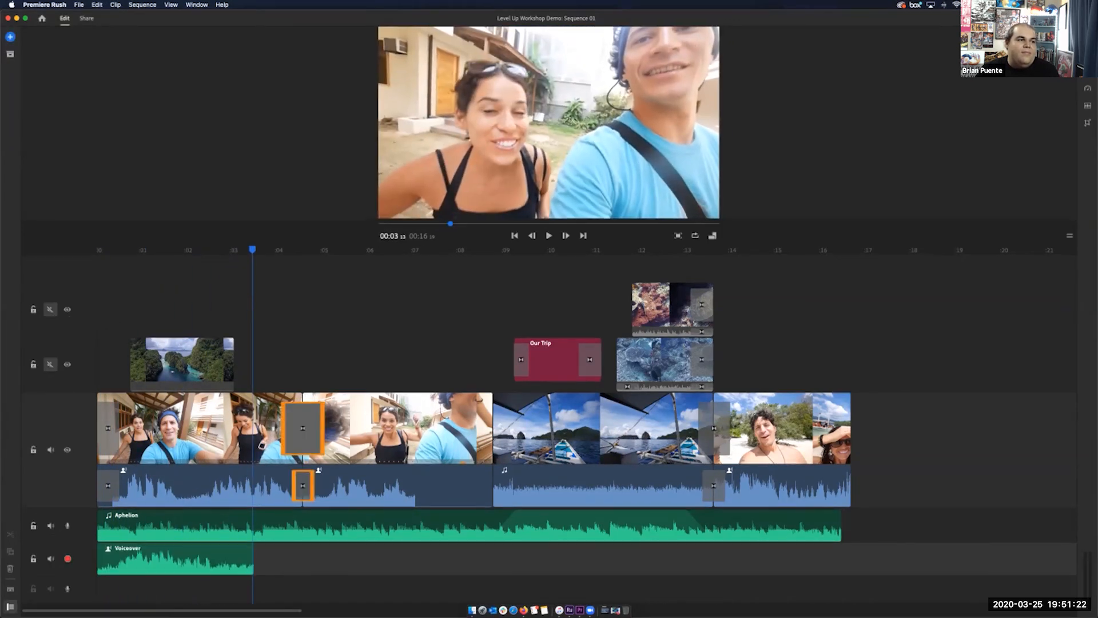
Step: Mute the Aphelion track and play the recorded voiceover from the sequence start to about three seconds
{"action": "key", "text": "Up"}
{"action": "key", "text": "Up"}
{"action": "key", "text": "Up"}
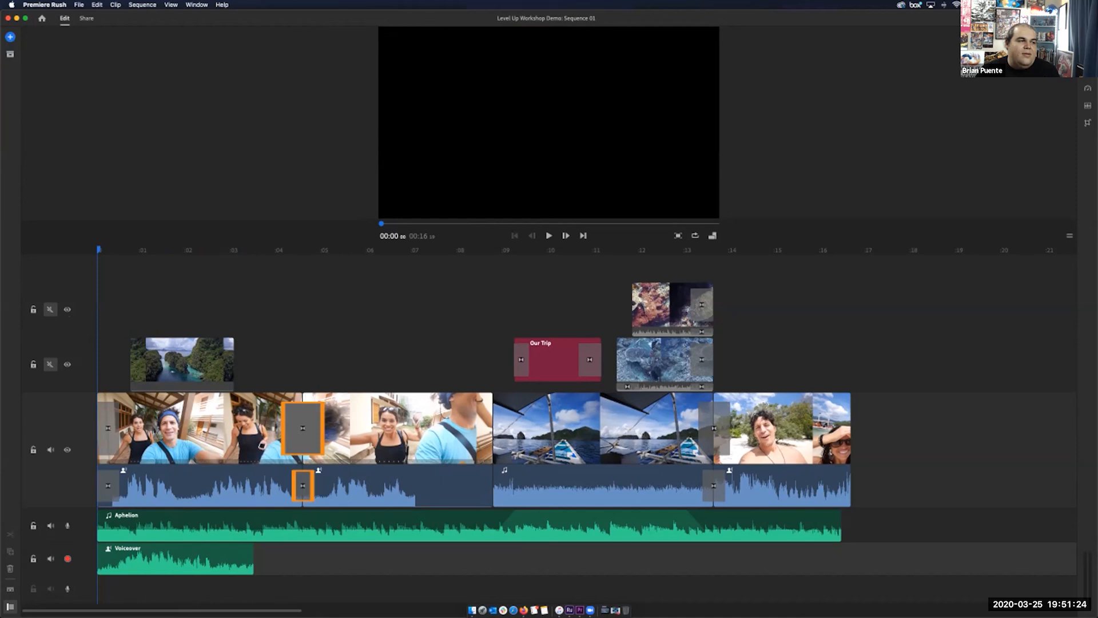
{"action": "left_click", "coordinate": [50, 525]}
{"action": "key", "text": "space"}
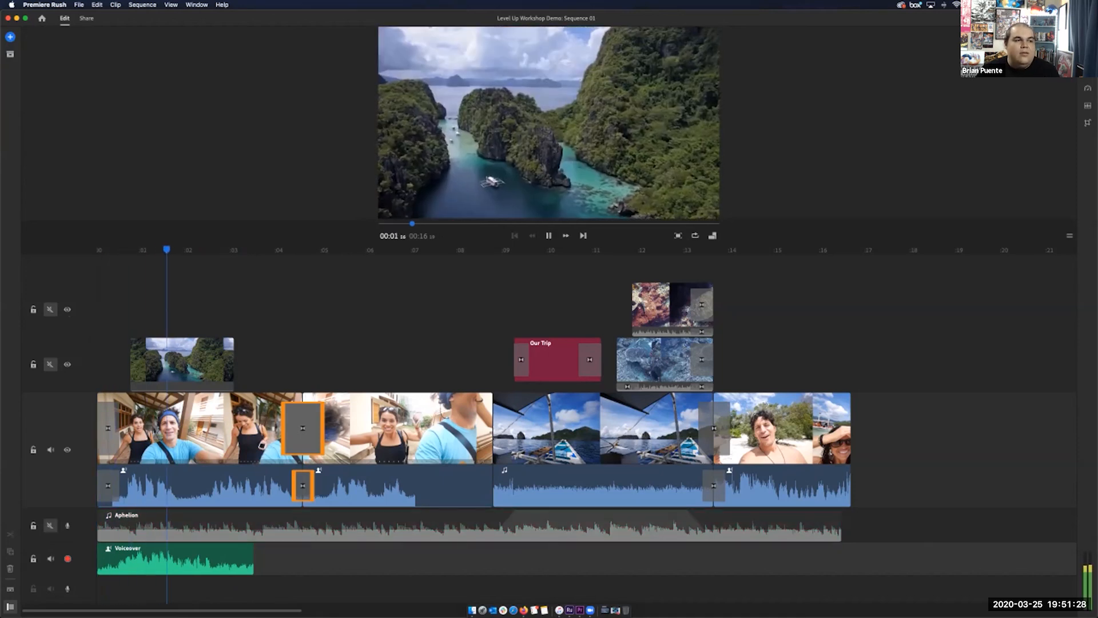
{"action": "key", "text": "space"}
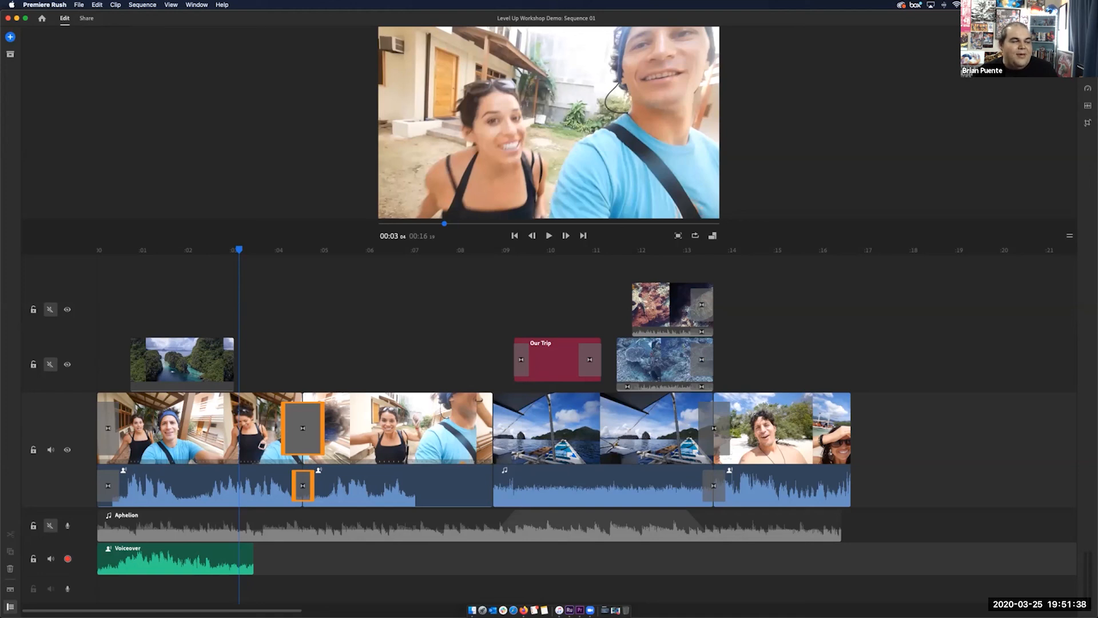
Step: Trim the end of the Voiceover clip slightly so it lasts about 3.3 seconds
{"action": "left_click", "coordinate": [170, 559]}
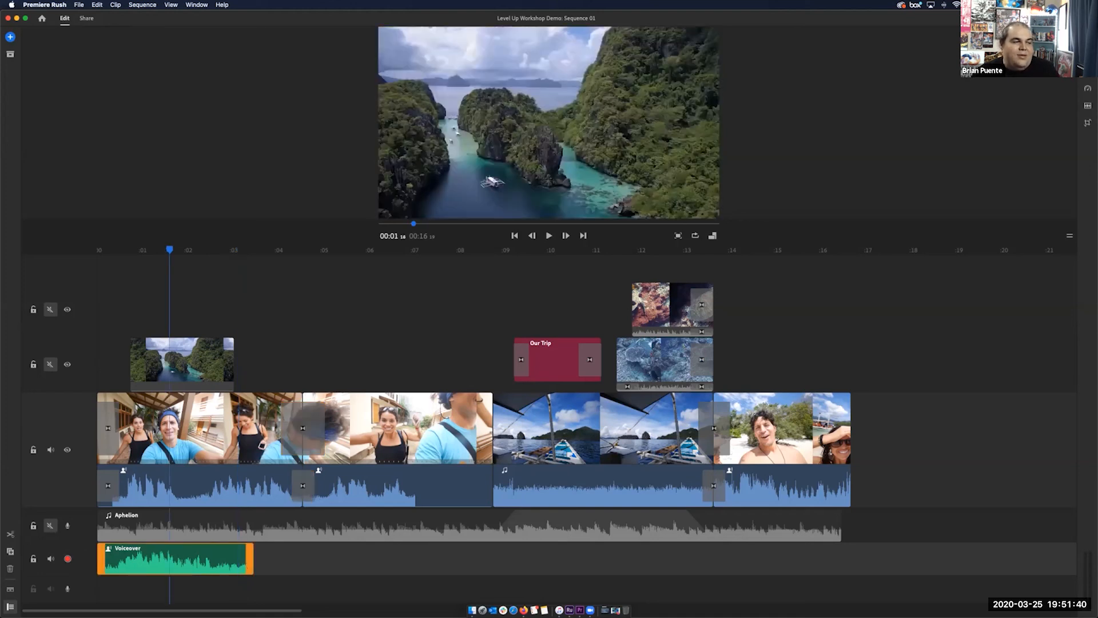
{"action": "mouse_move", "coordinate": [250, 558]}
{"action": "left_mouse_down"}
{"action": "mouse_move", "coordinate": [234, 559]}
{"action": "mouse_move", "coordinate": [244, 559]}
{"action": "left_mouse_up"}
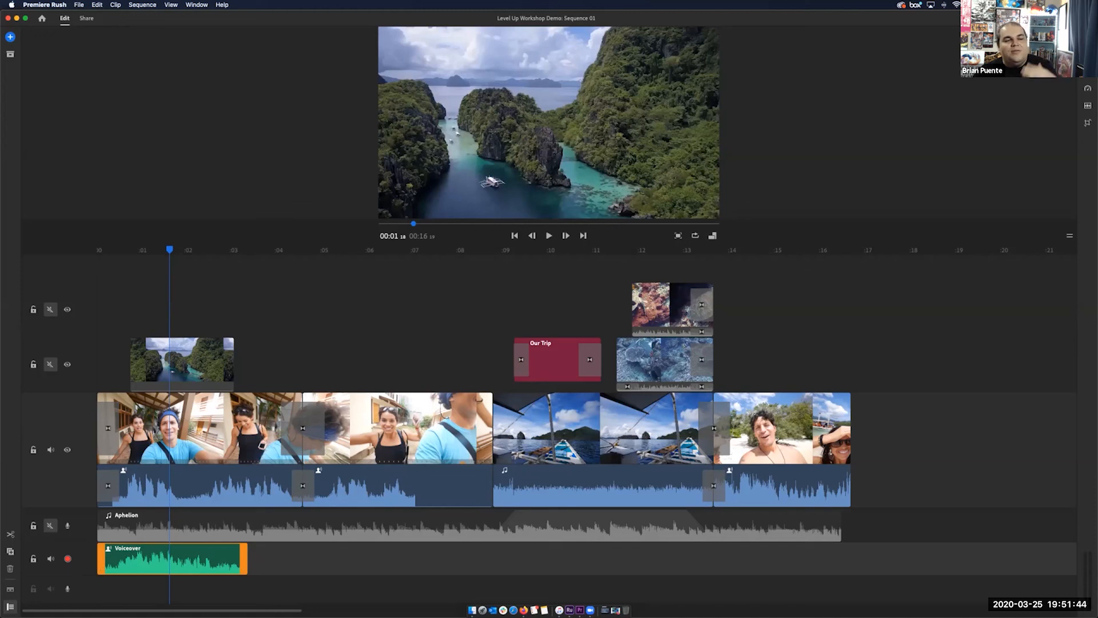
Step: Unmute the Aphelion track and try the voiceover beneath the Our Trip title before returning it to the sequence start
{"action": "left_click_drag", "start_coordinate": [173, 559], "coordinate": [597, 559]}
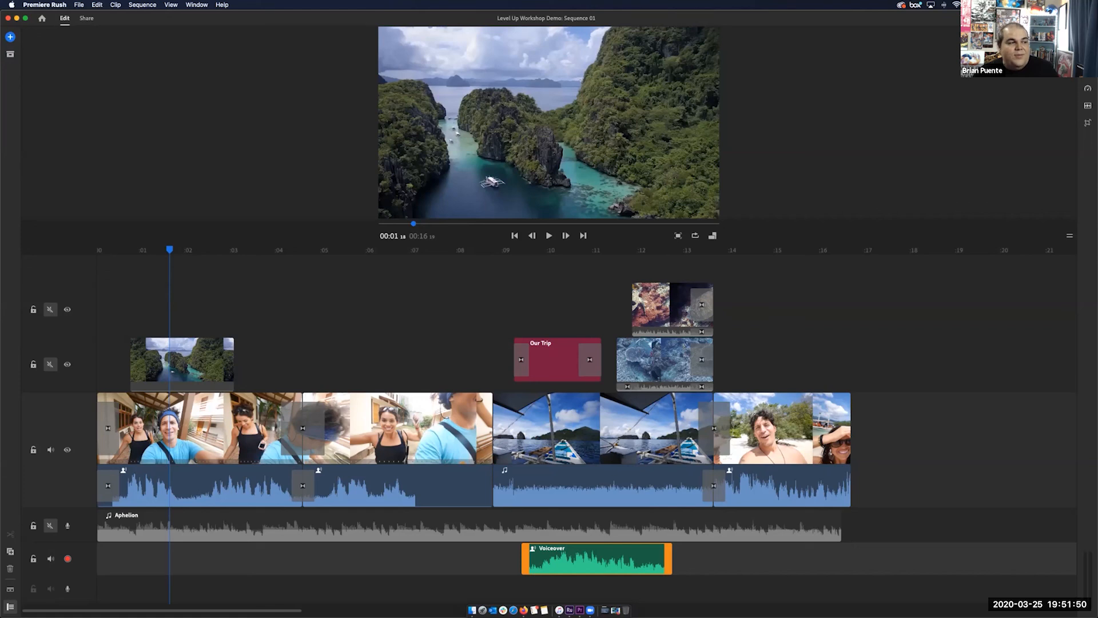
{"action": "left_click", "coordinate": [50, 525]}
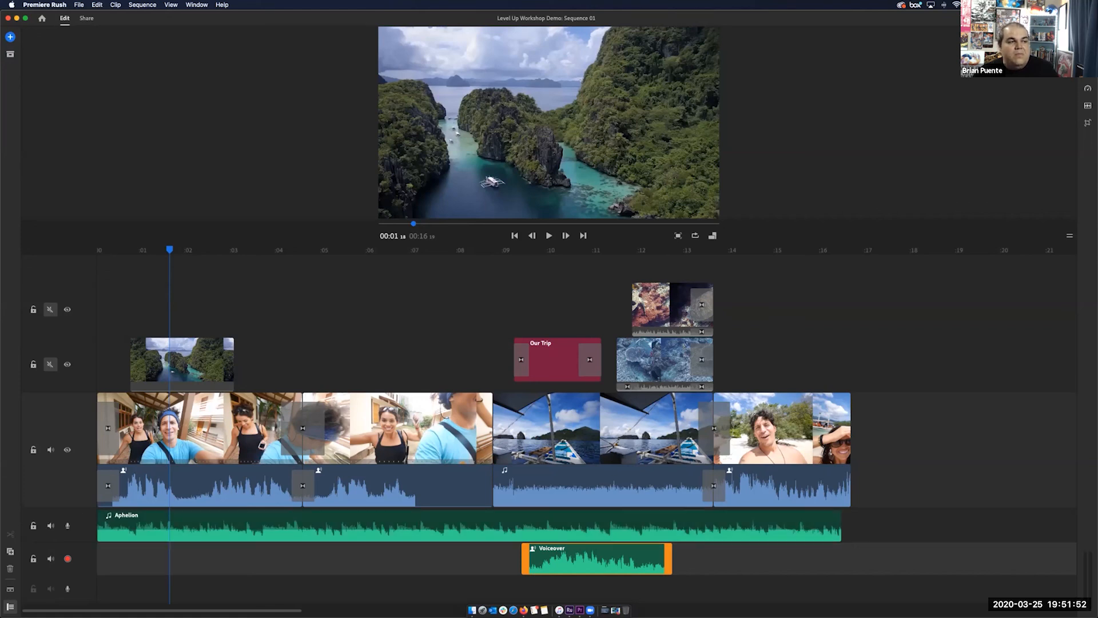
{"action": "left_click_drag", "start_coordinate": [596, 561], "coordinate": [172, 560]}
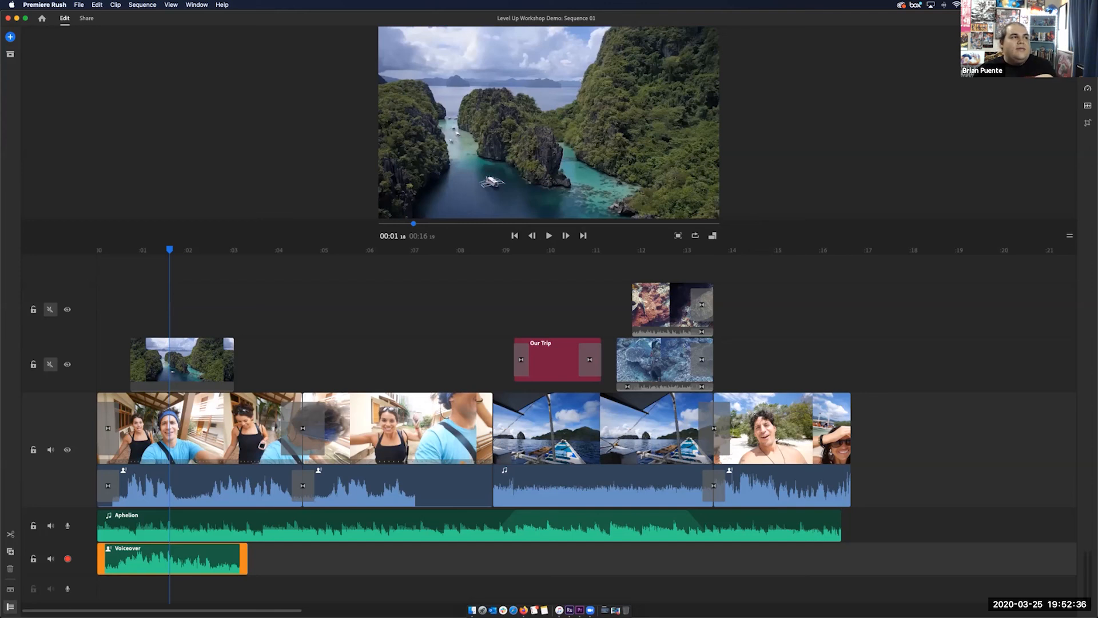
Step: Minimize the Rush window, switch to Premiere Pro and show the Premiere Rush projects available for opening there
{"action": "key", "text": "super+m"}
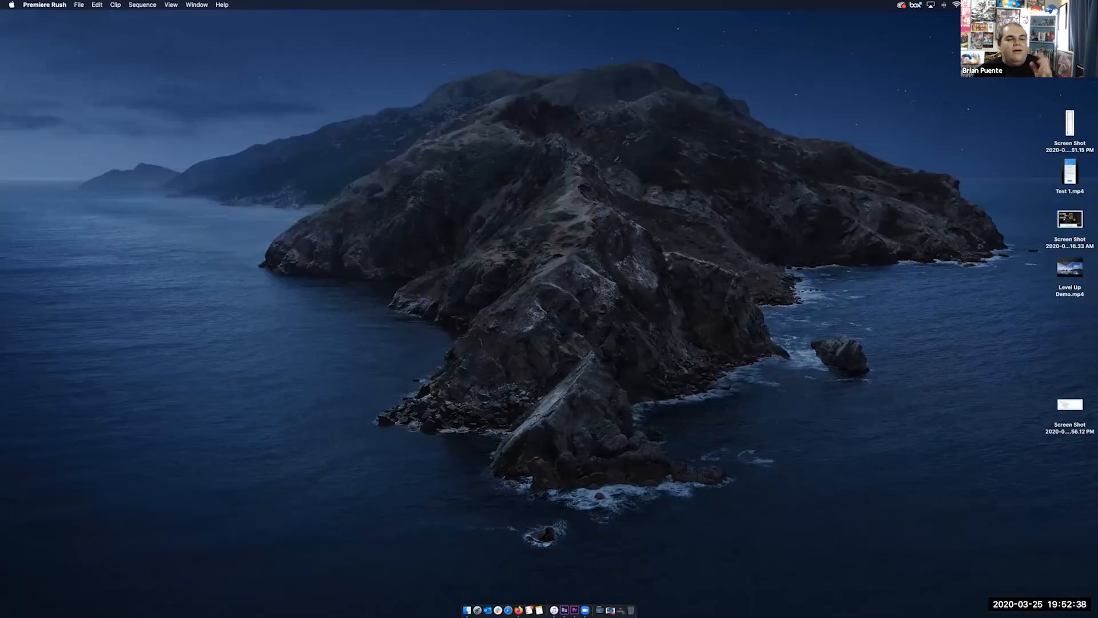
{"action": "left_click", "coordinate": [574, 610]}
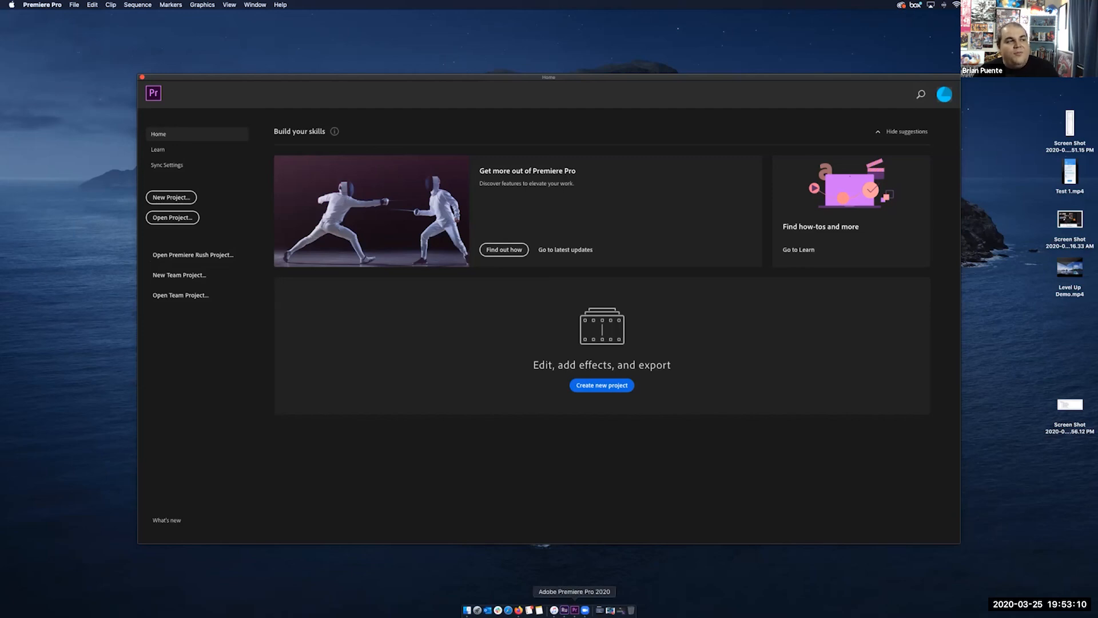
{"action": "left_click", "coordinate": [193, 254]}
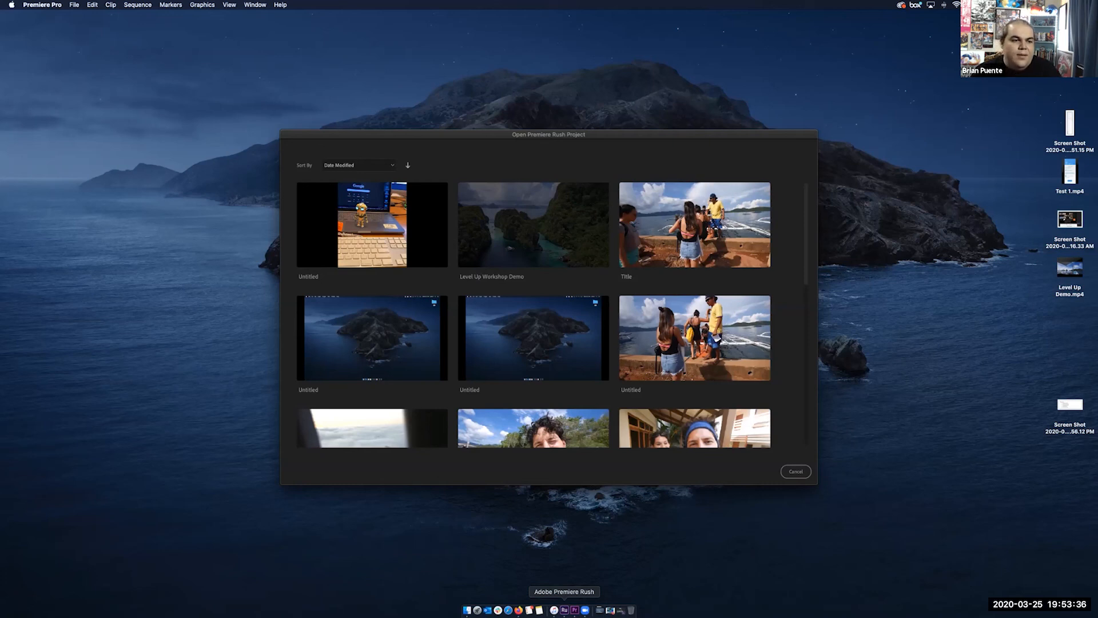
Step: Switch to Firefox and open the Premiere Rush tutorials from its Learn & Support page in the Adobe Help Center
{"action": "left_click", "coordinate": [518, 610]}
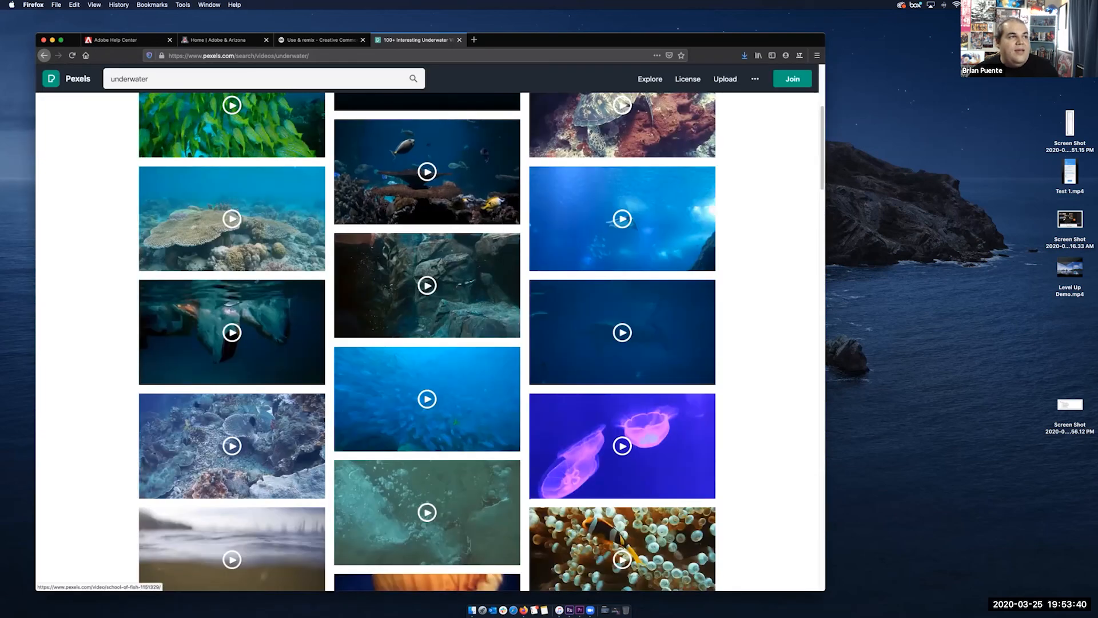
{"action": "left_click", "coordinate": [120, 40]}
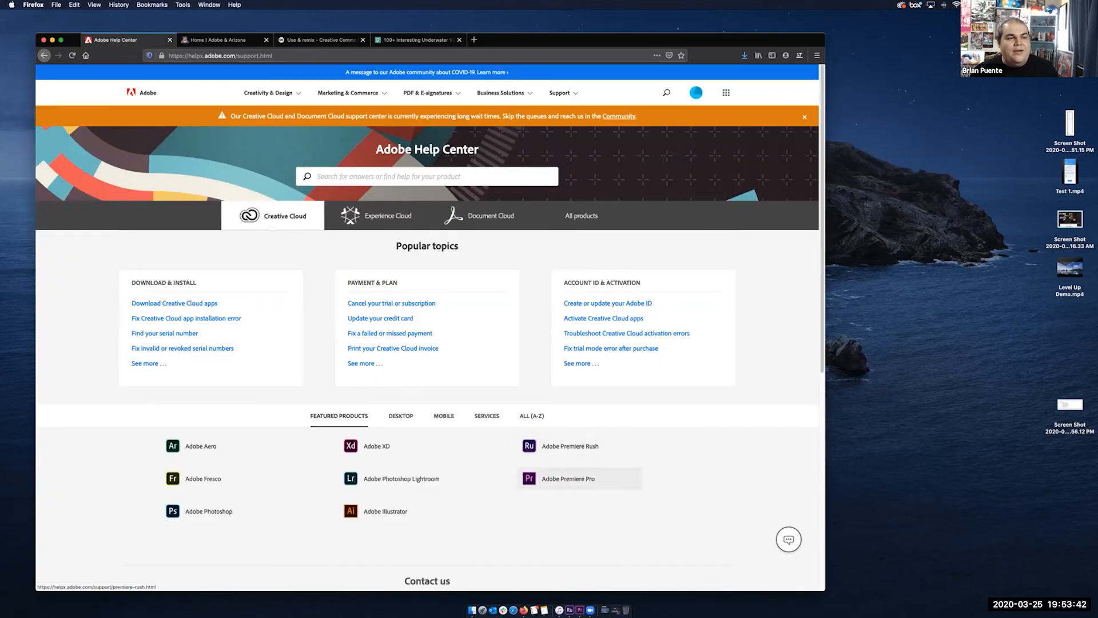
{"action": "left_click", "coordinate": [570, 446]}
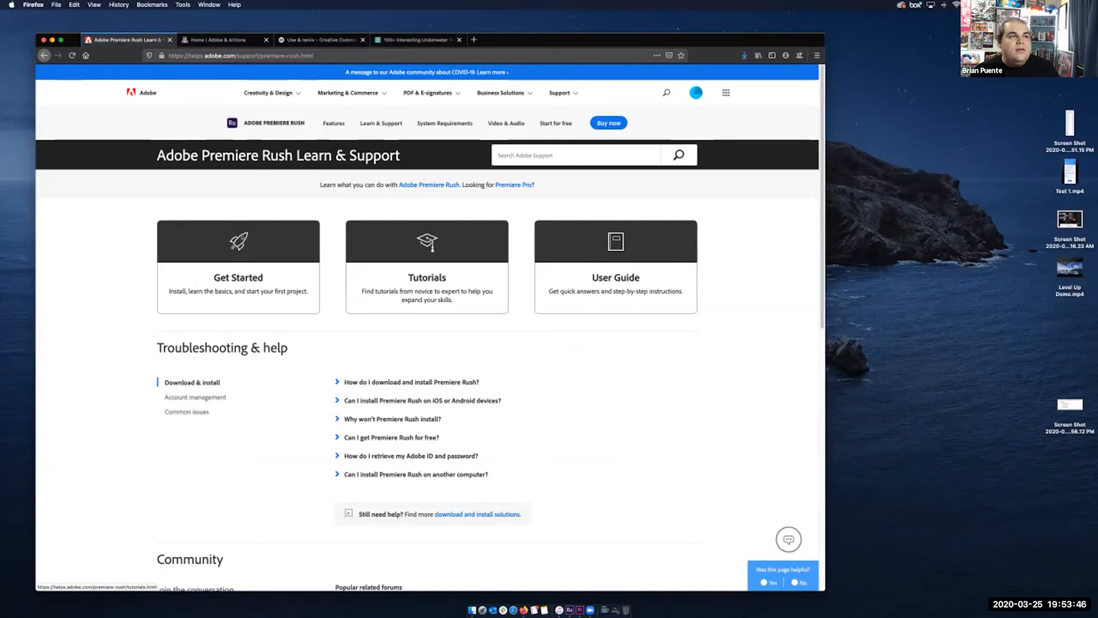
{"action": "left_click", "coordinate": [427, 278]}
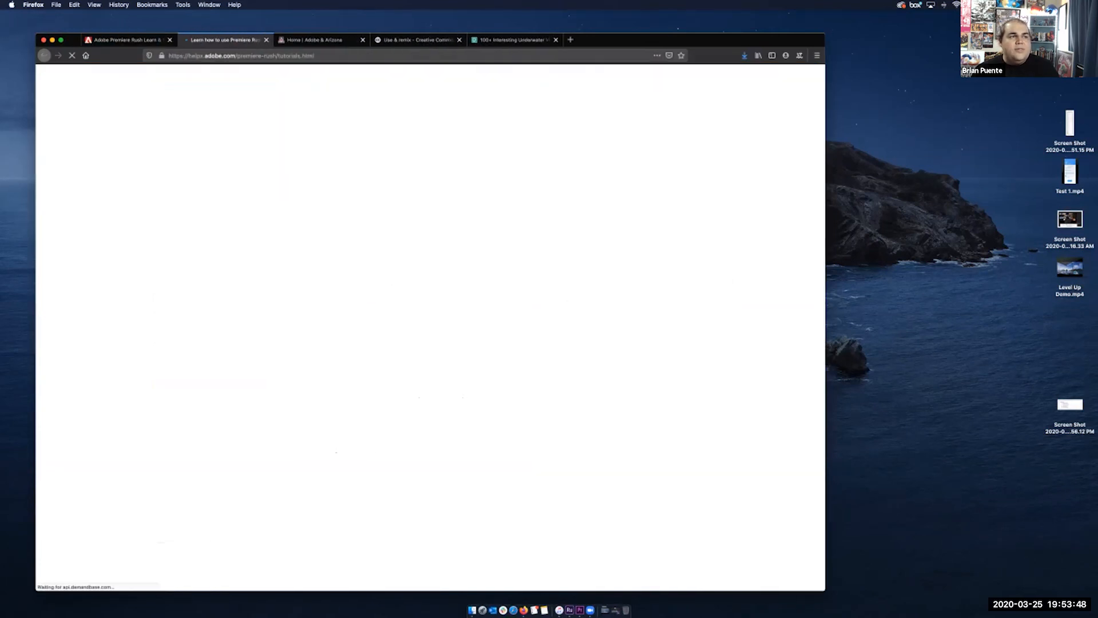